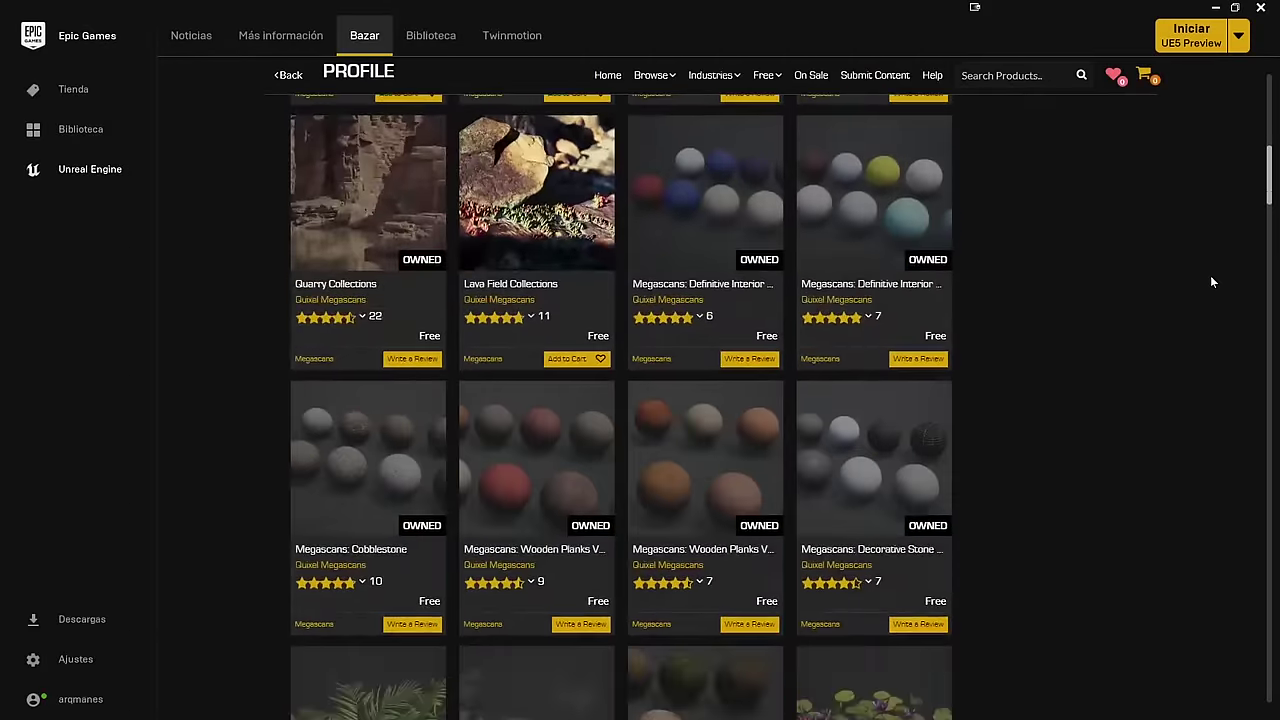
Step: Jump to the saved Scene 1 viewpoint showing the house close up at eye level
scroll(1210, 282, down, 3)
scroll(1210, 282, down, 4)
scroll(1210, 282, down, 4)
scroll(1210, 282, down, 4)
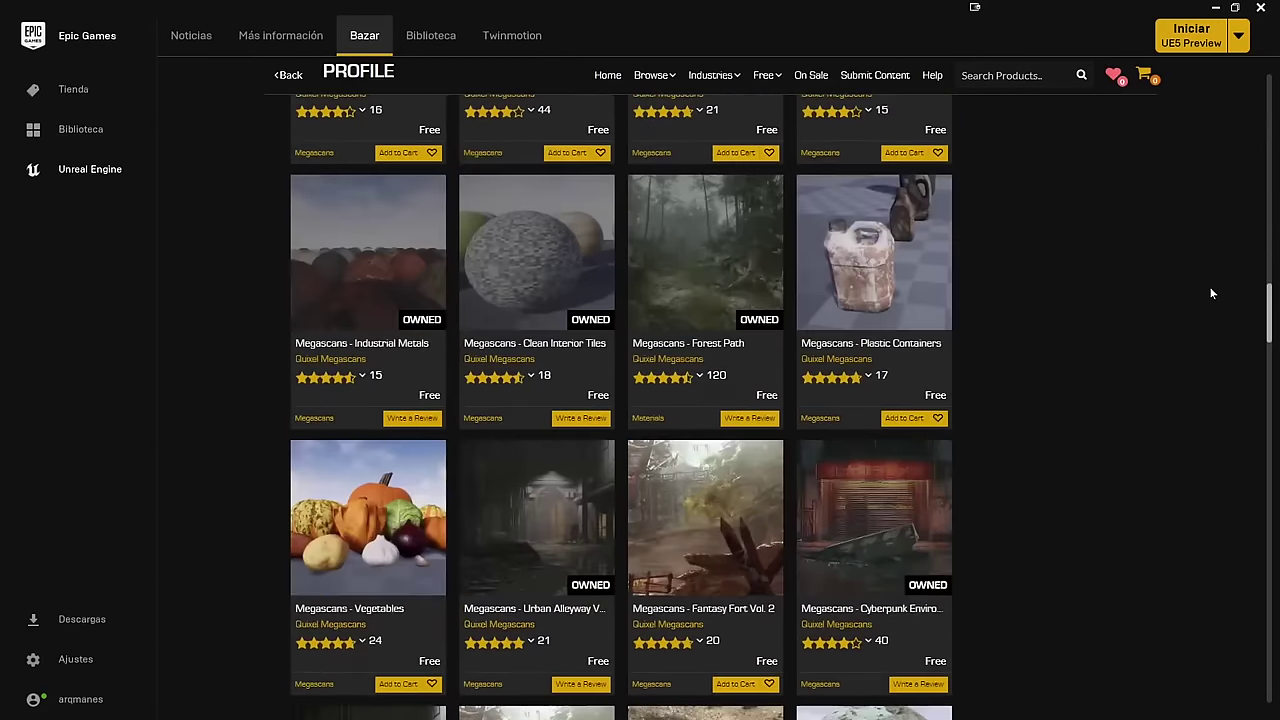
scroll(1210, 292, down, 3)
scroll(1210, 292, down, 1)
scroll(1210, 292, down, 4)
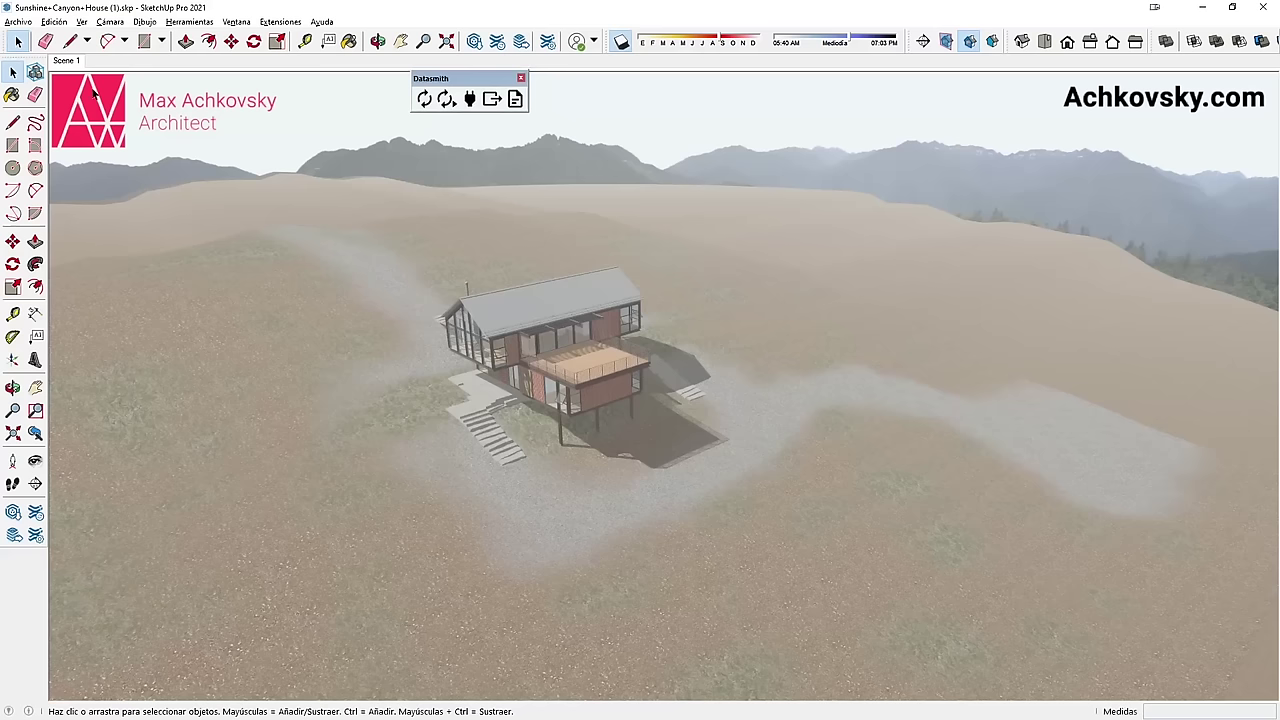
click(72, 63)
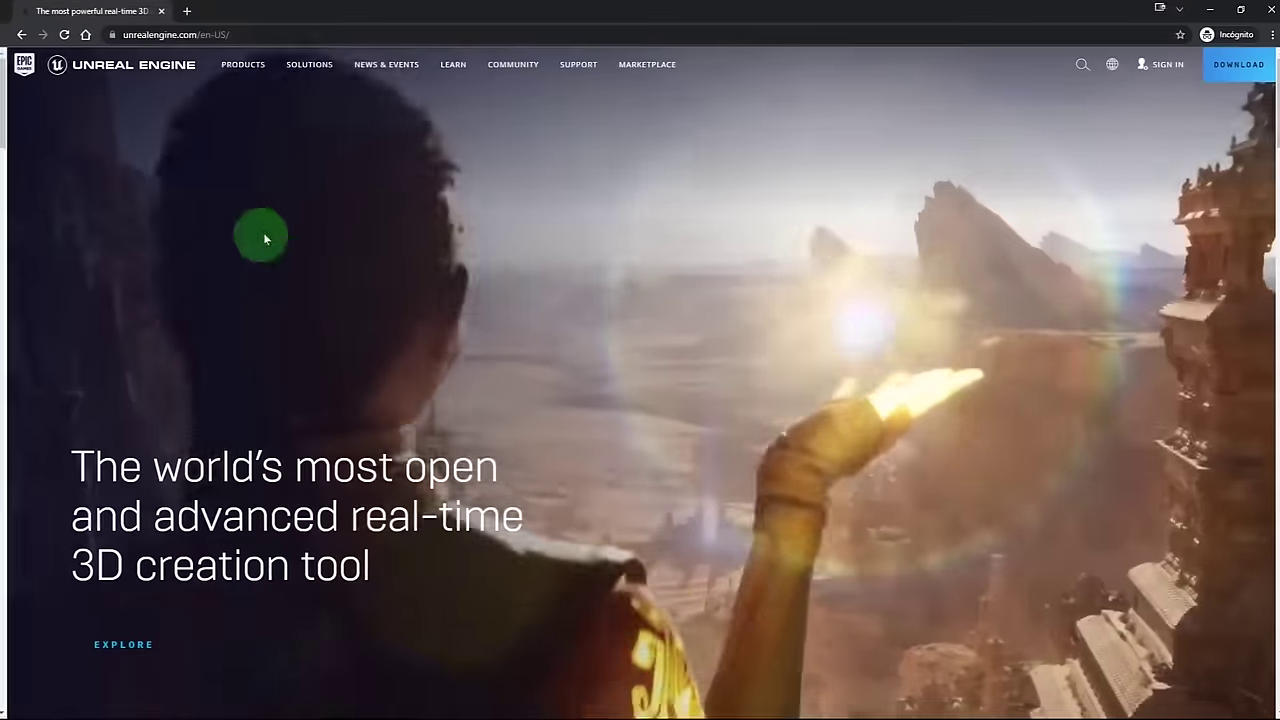
Step: Go to the Unreal Engine download page and choose Download Now under the Creators License
mouse_move(236, 64)
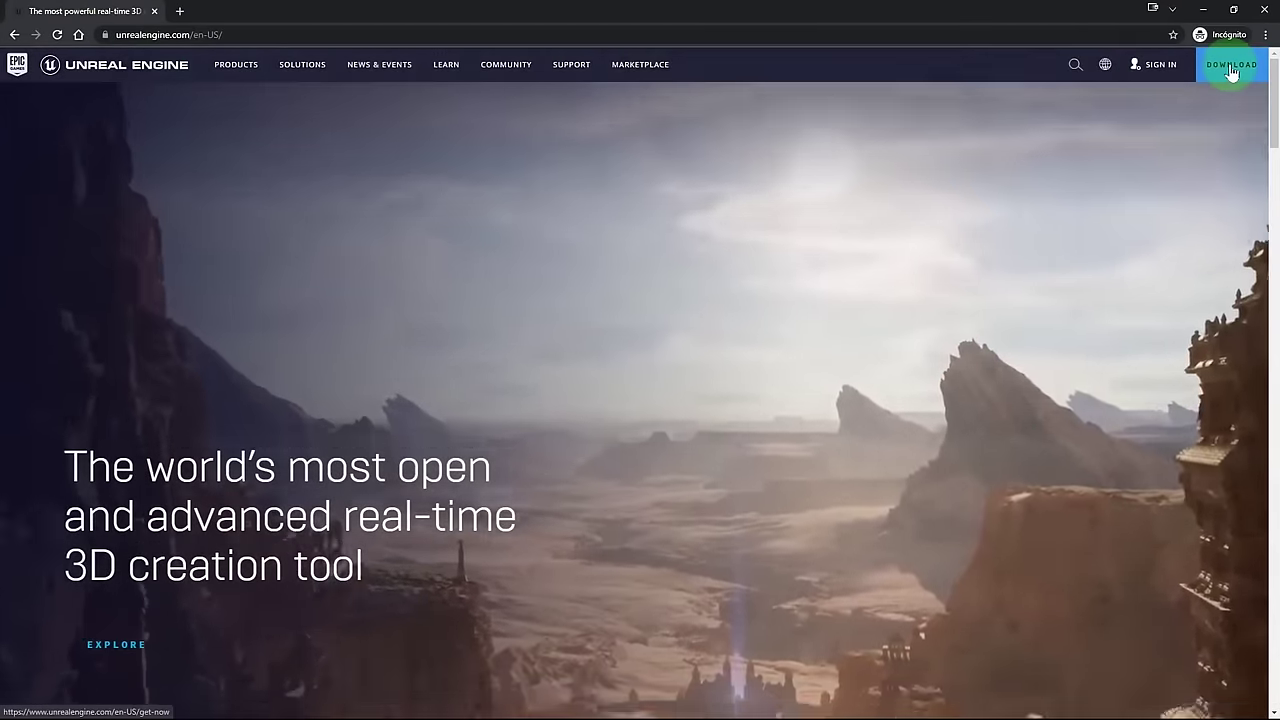
click(1231, 72)
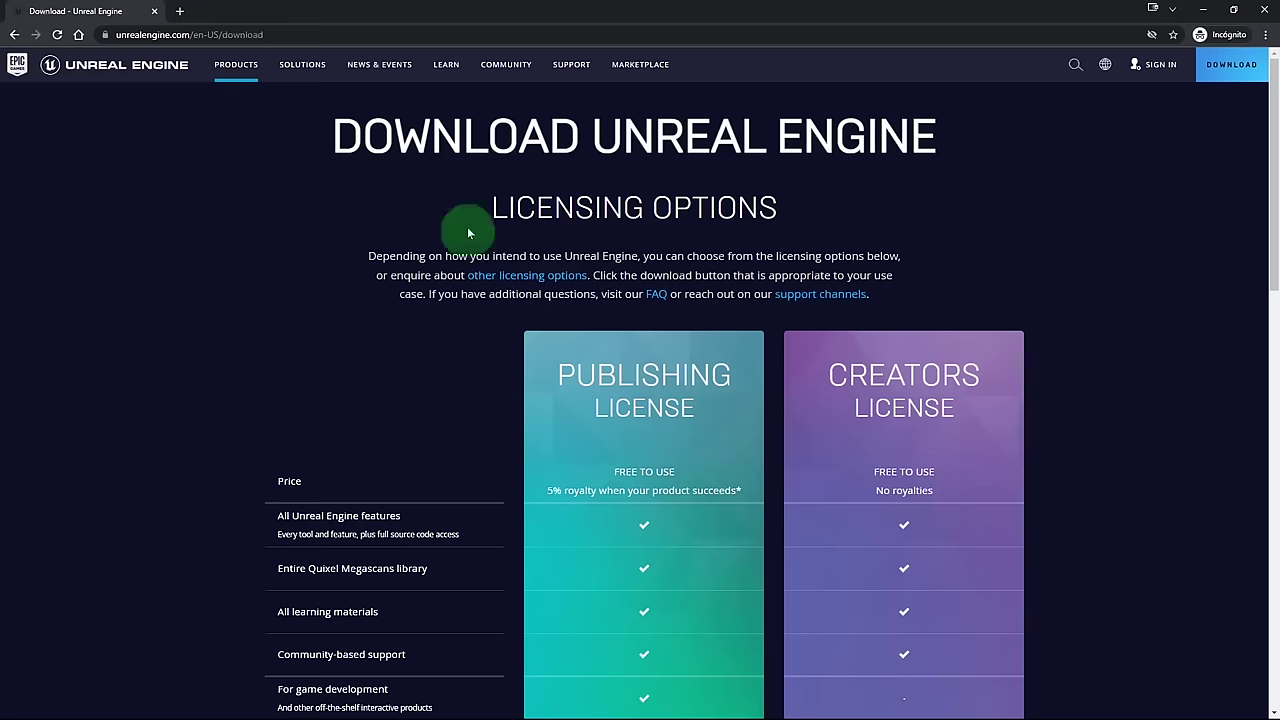
mouse_move(960, 360)
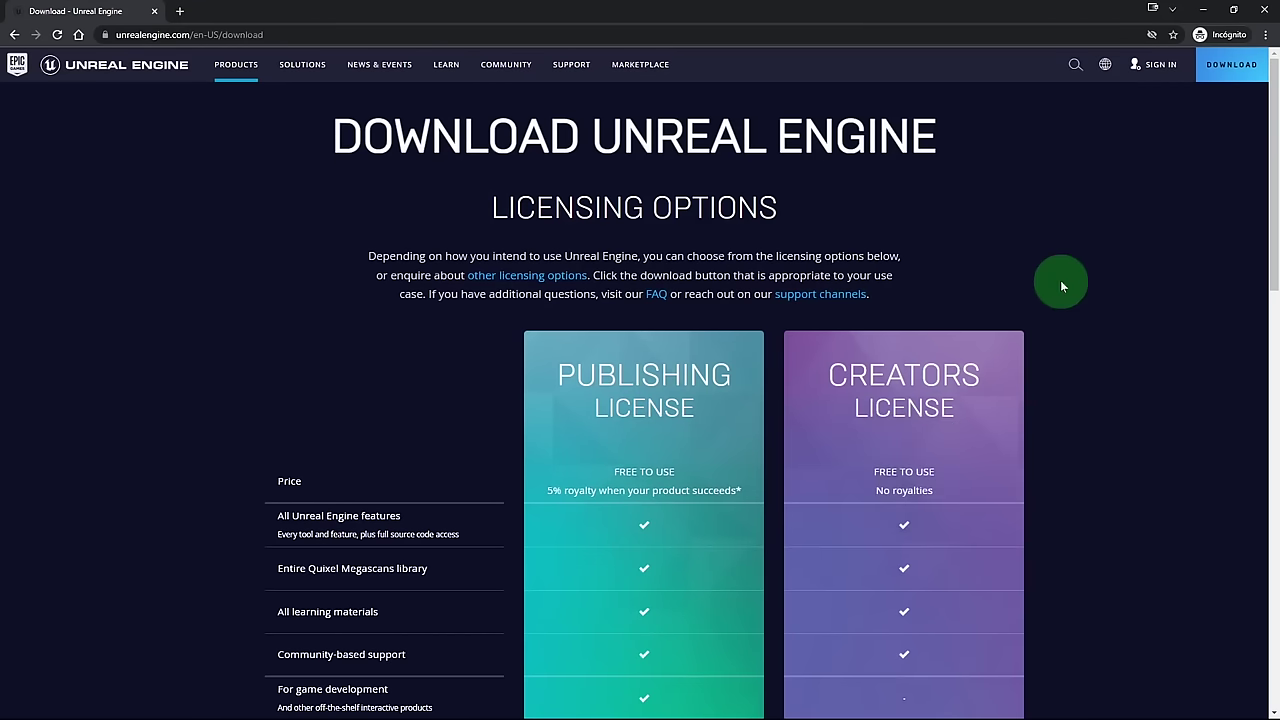
mouse_move(644, 470)
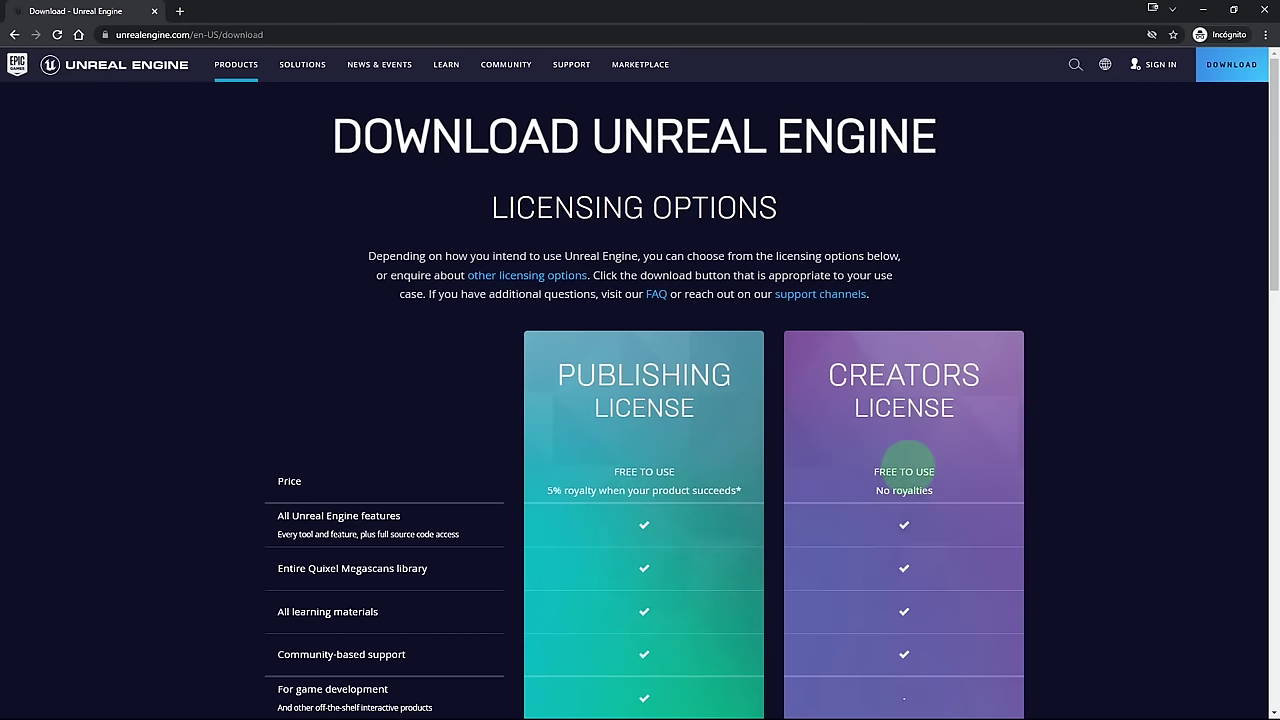
scroll(1131, 403, down, 3)
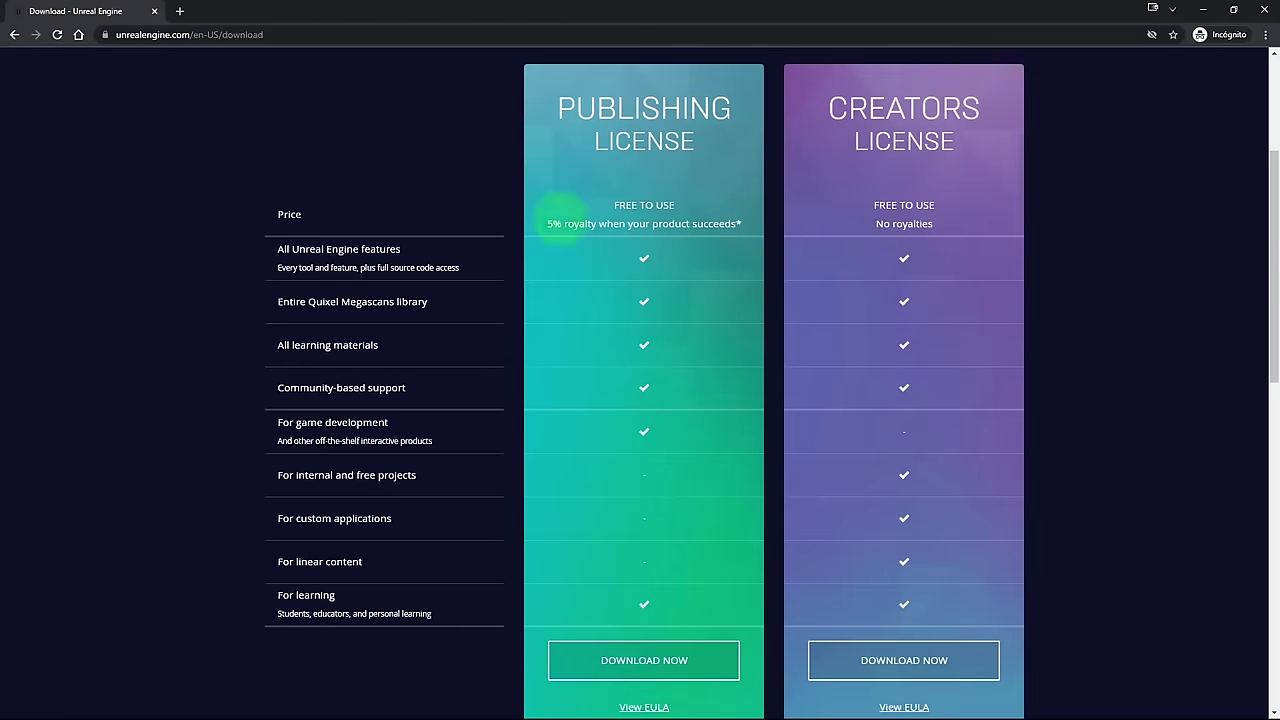
mouse_move(691, 215)
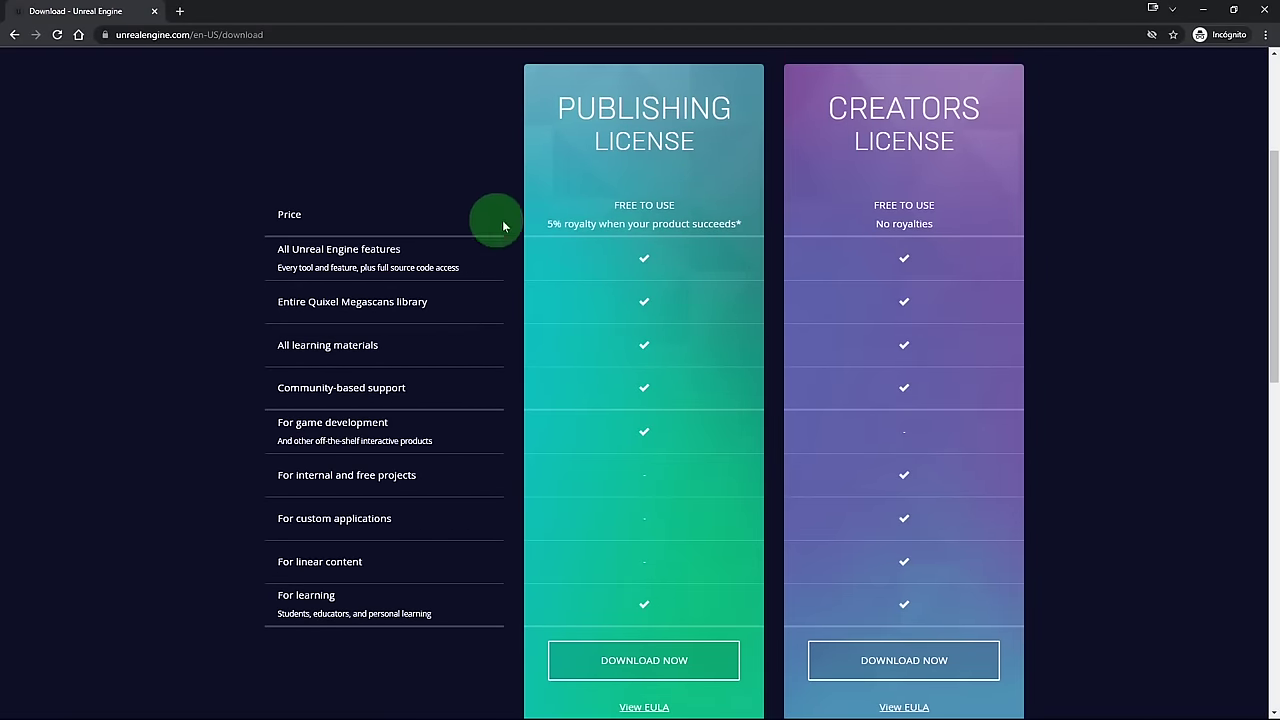
mouse_move(572, 224)
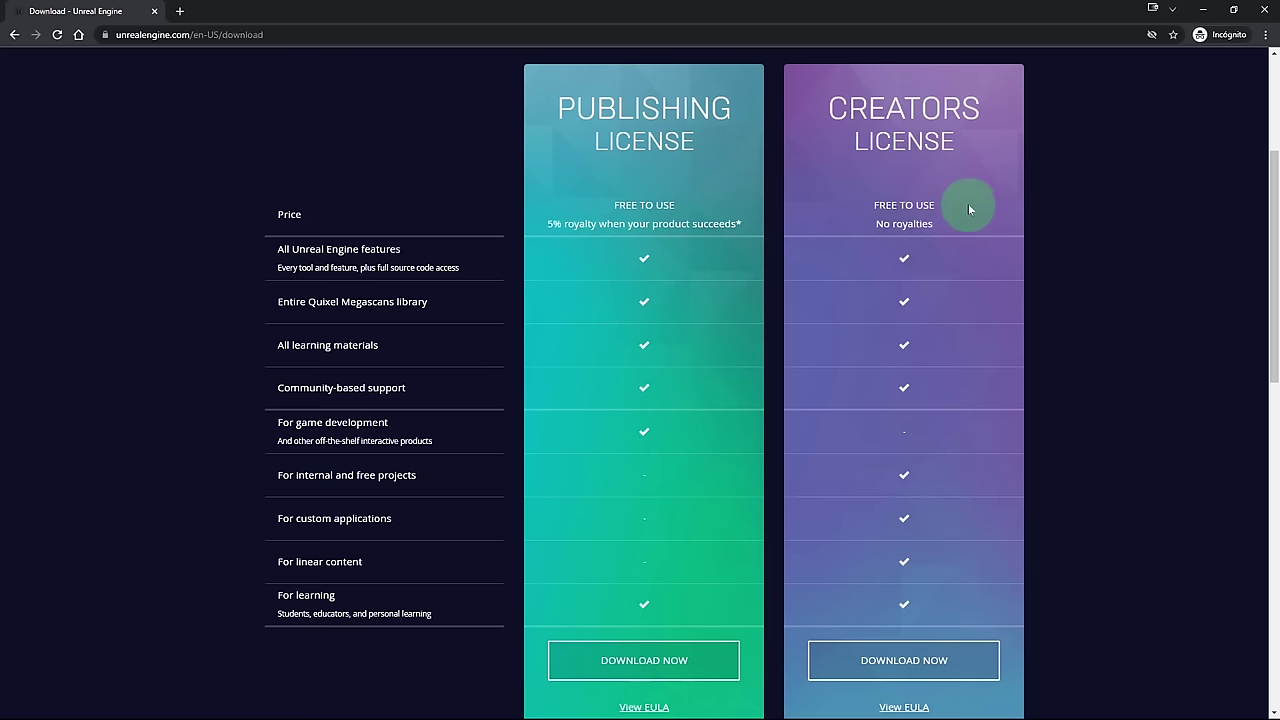
scroll(968, 208, down, 1)
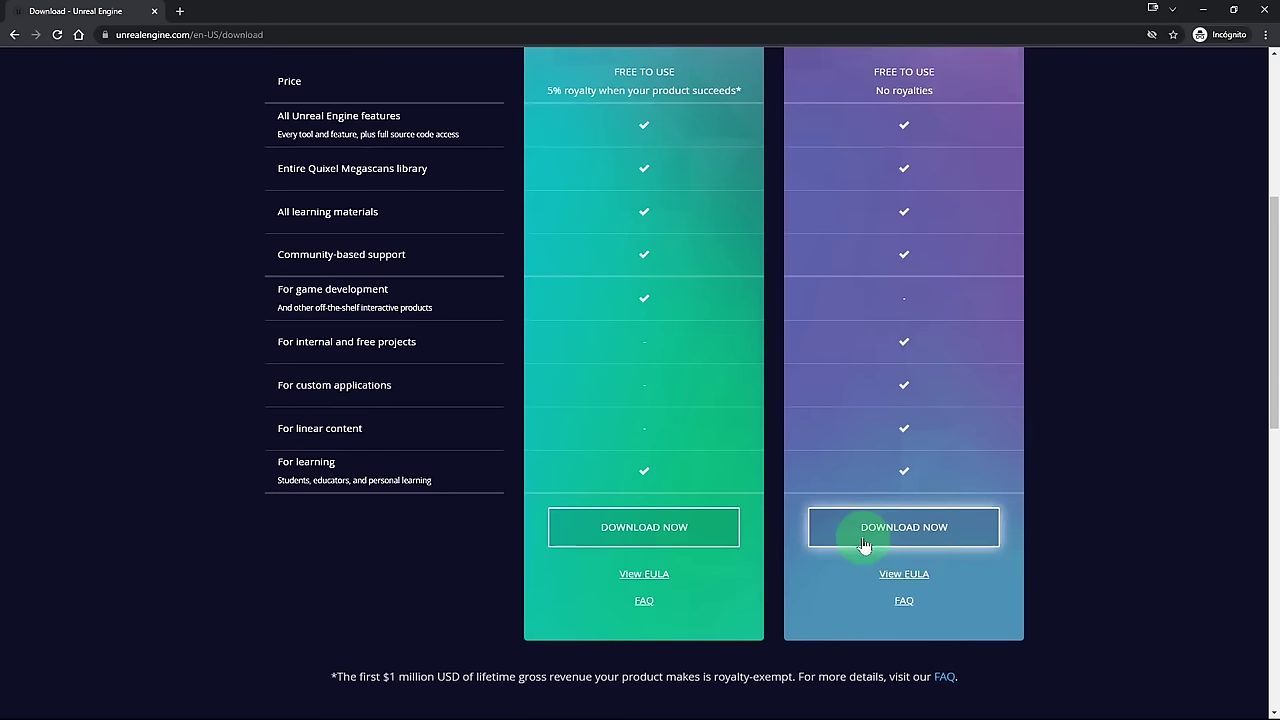
click(940, 537)
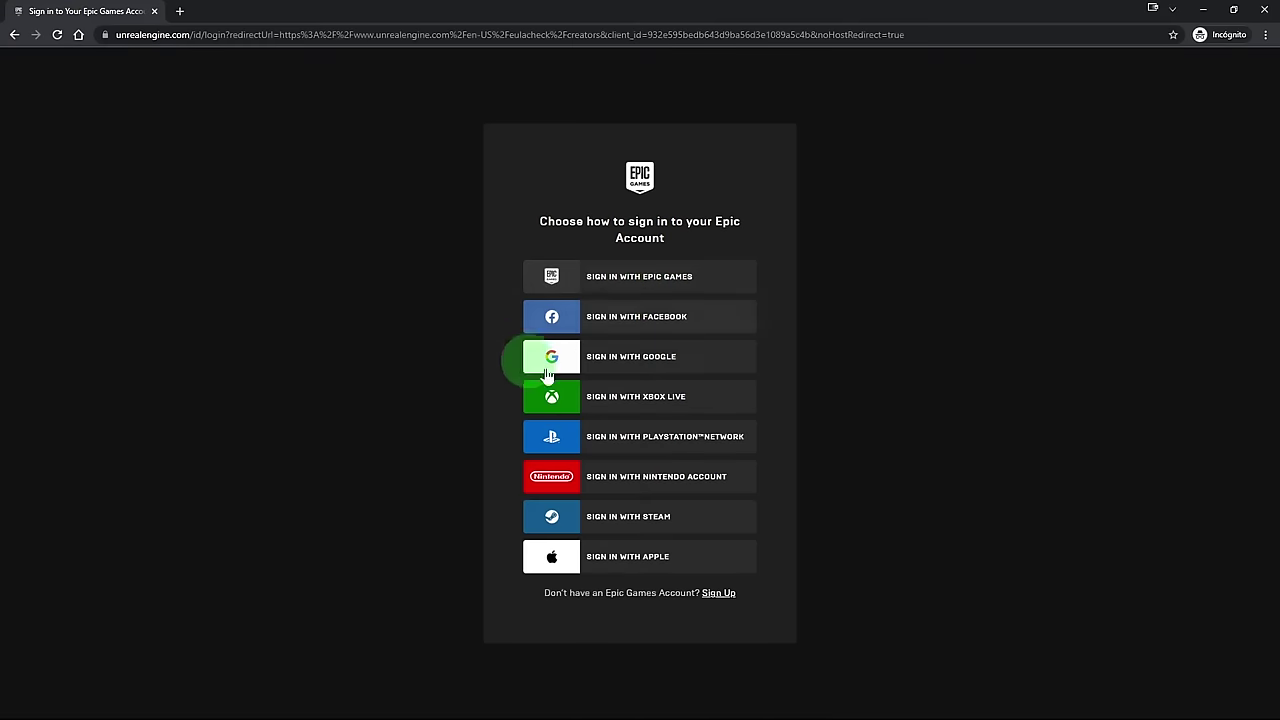
Step: Sign in with Google, then agree to and accept the Creators license EULA
click(711, 492)
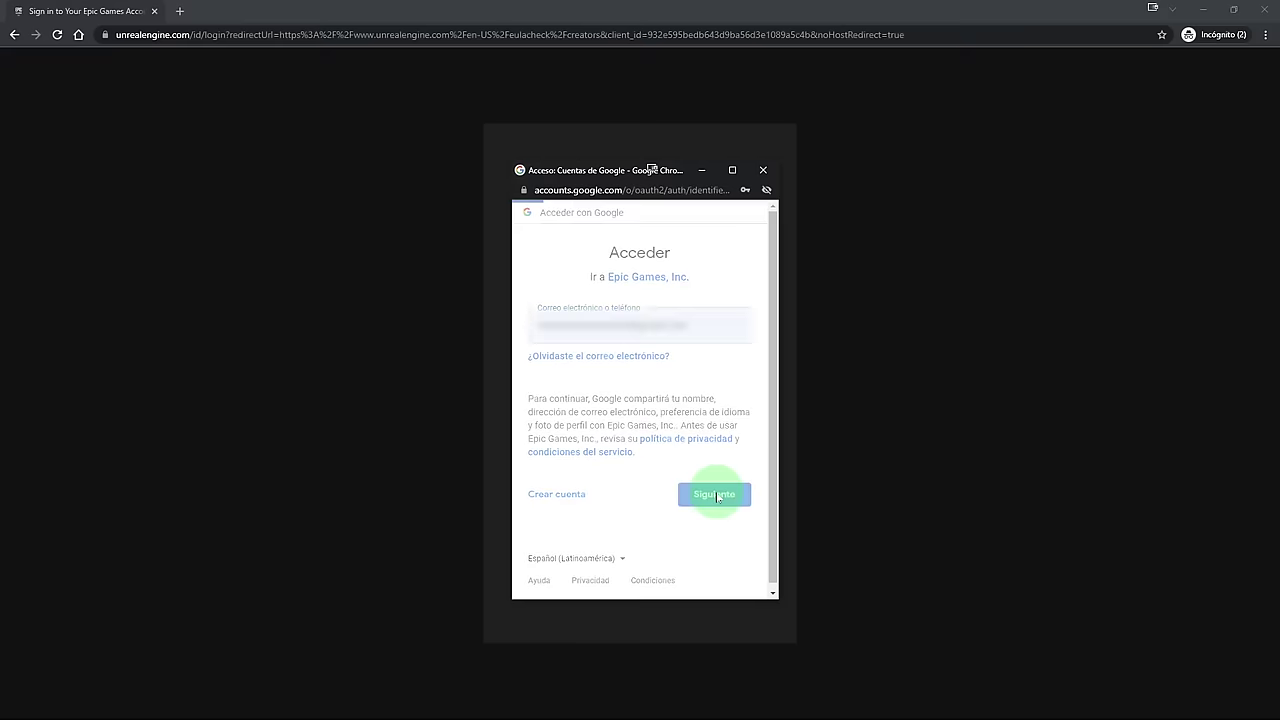
click(716, 518)
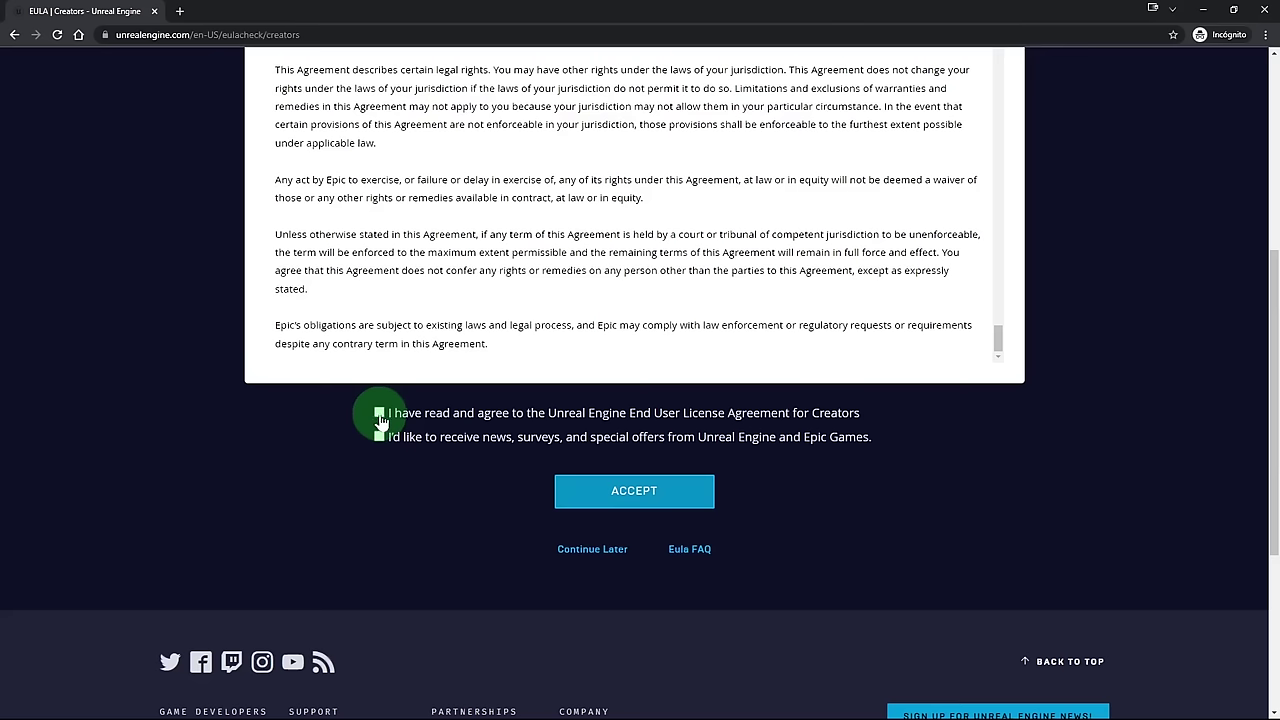
click(379, 412)
click(614, 494)
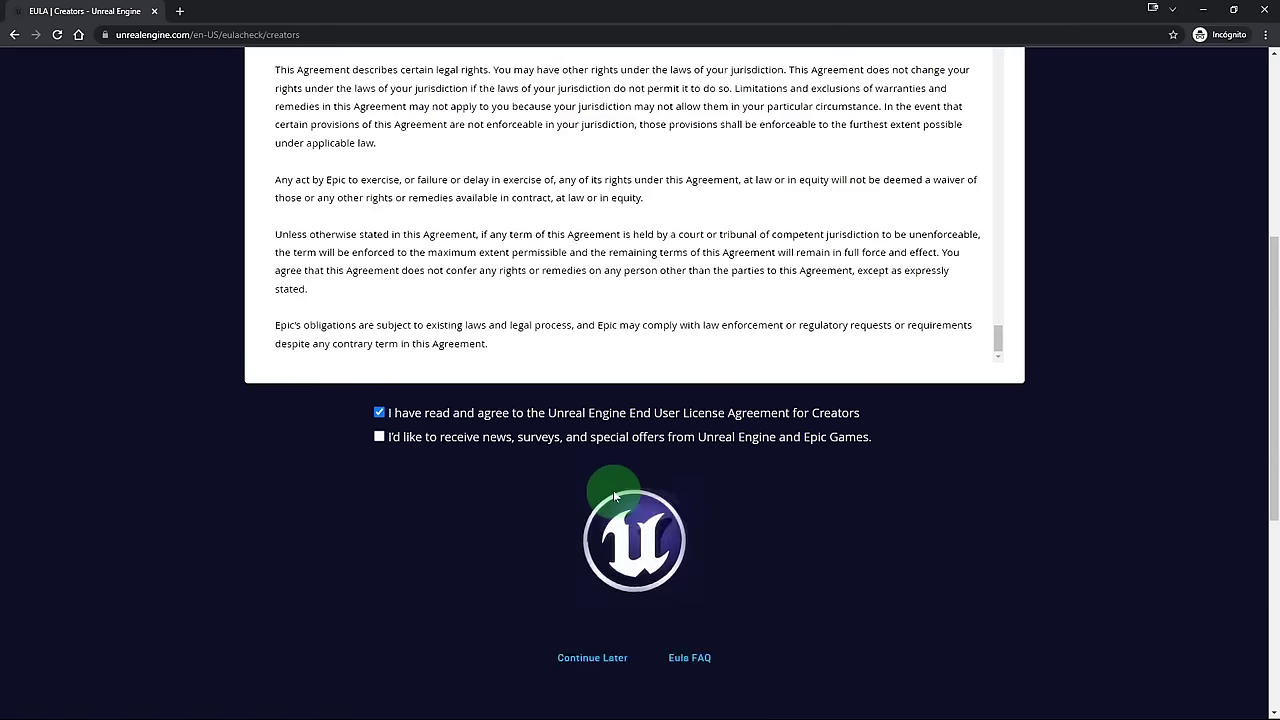
scroll(1165, 264, down, 3)
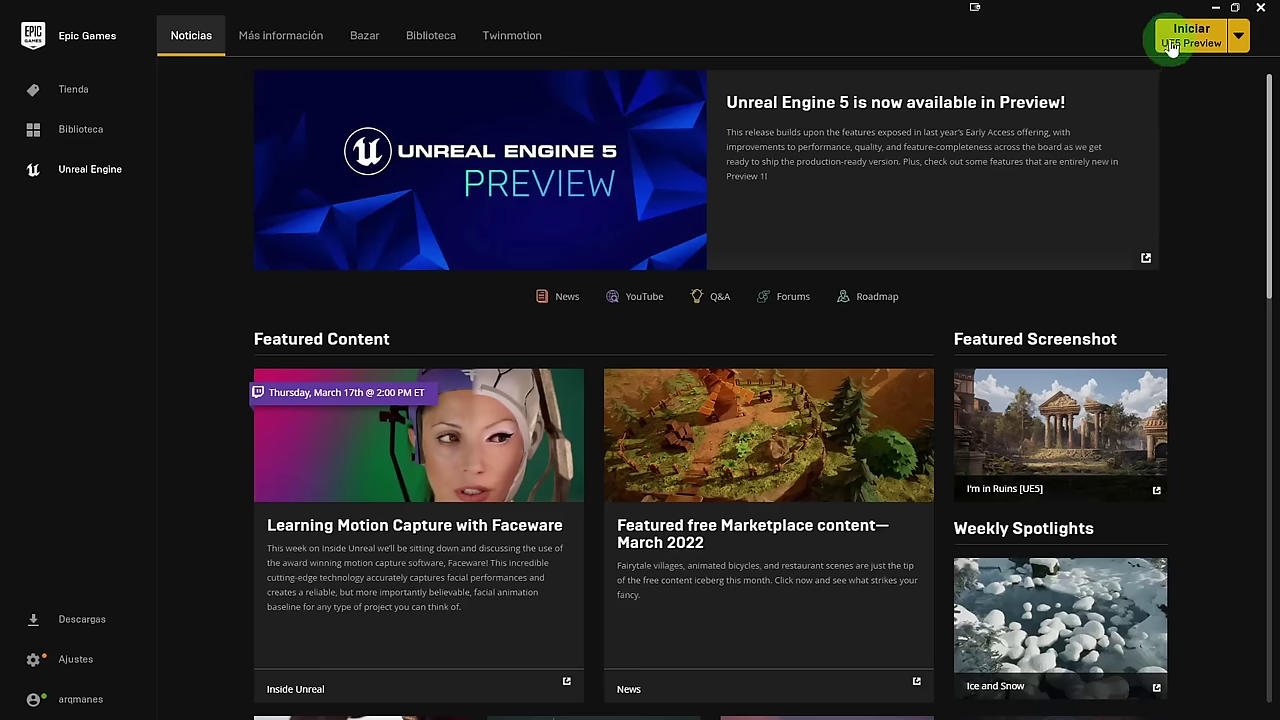
Step: In the Library, add a version slot, remove 4.26.2, and launch Unreal Engine 5.0.0
click(430, 40)
click(579, 155)
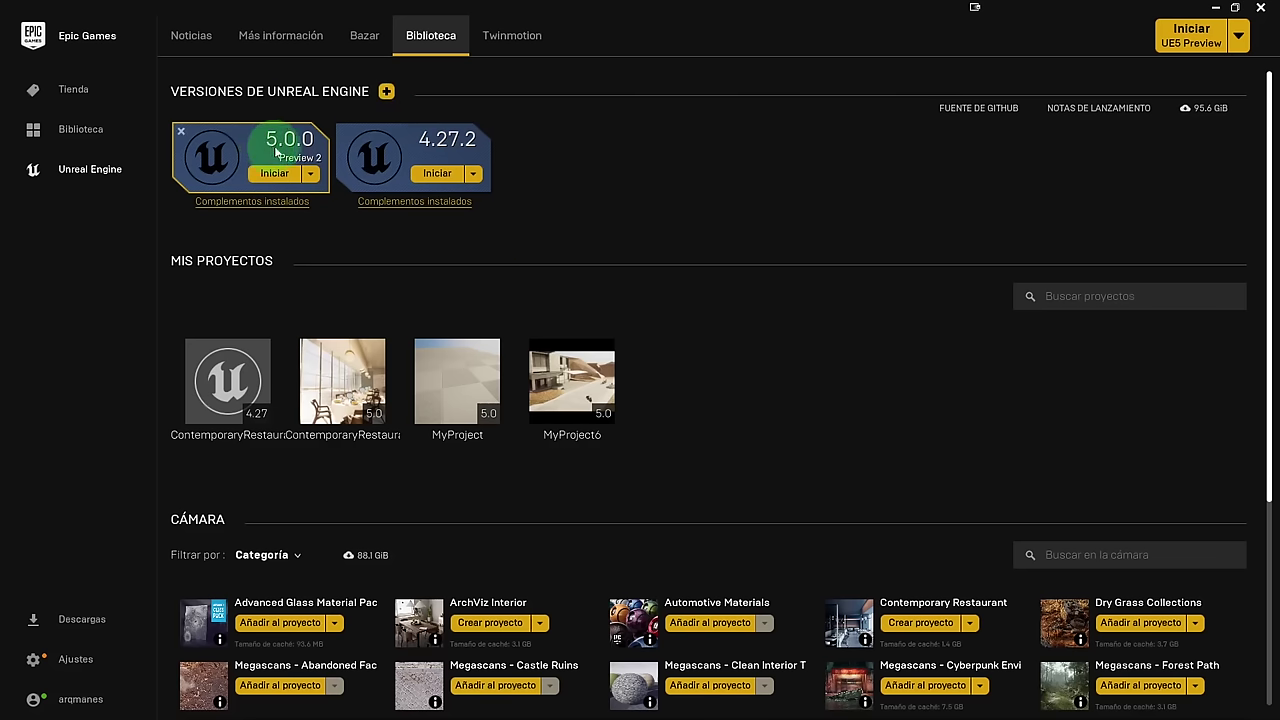
click(387, 92)
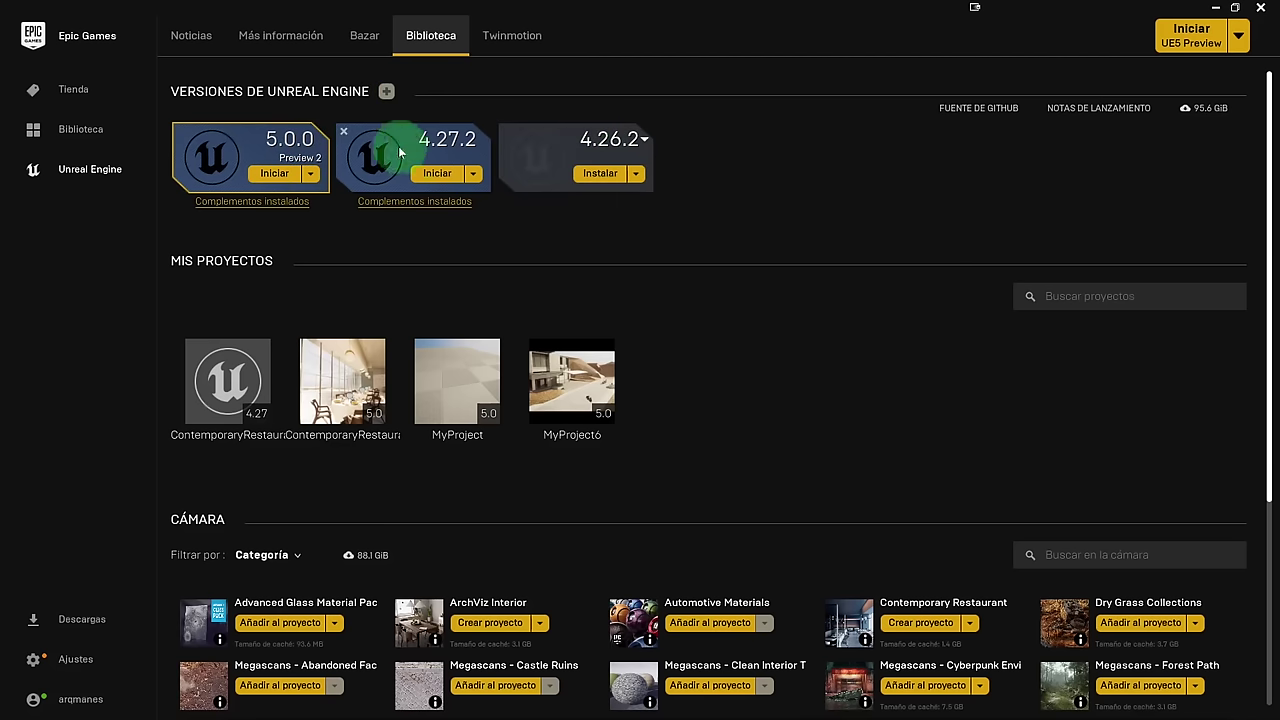
click(634, 176)
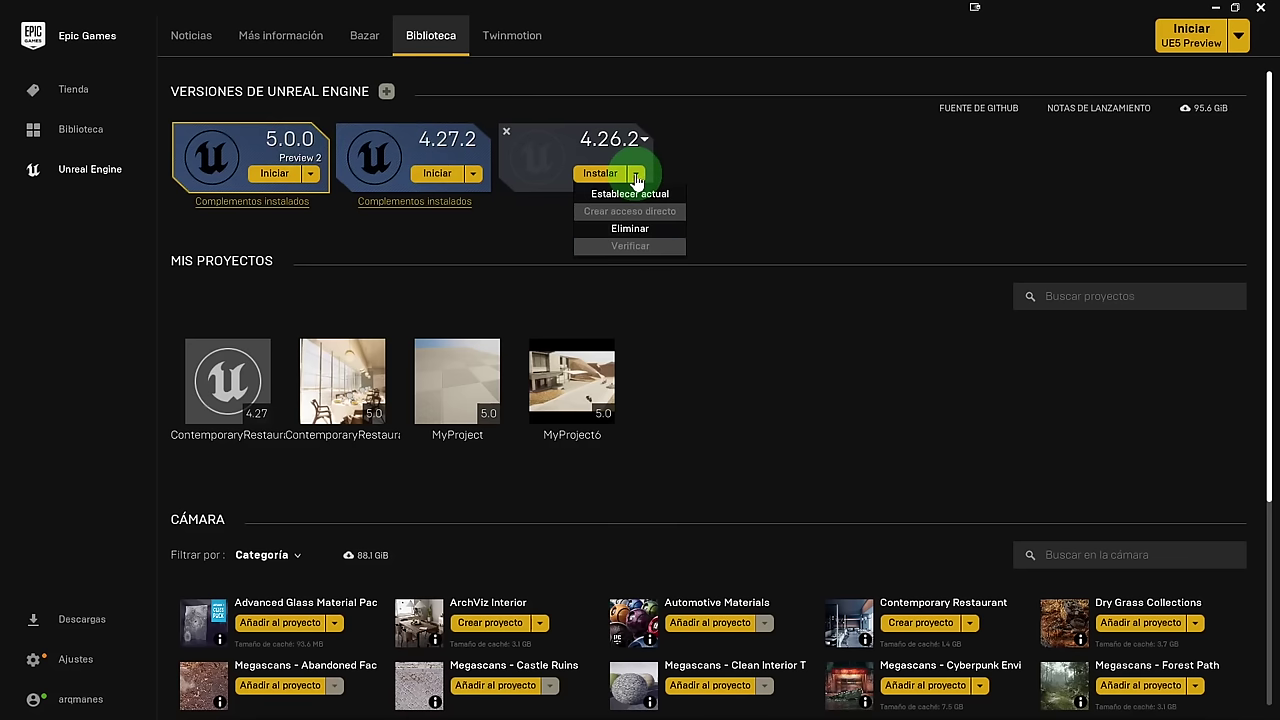
click(655, 229)
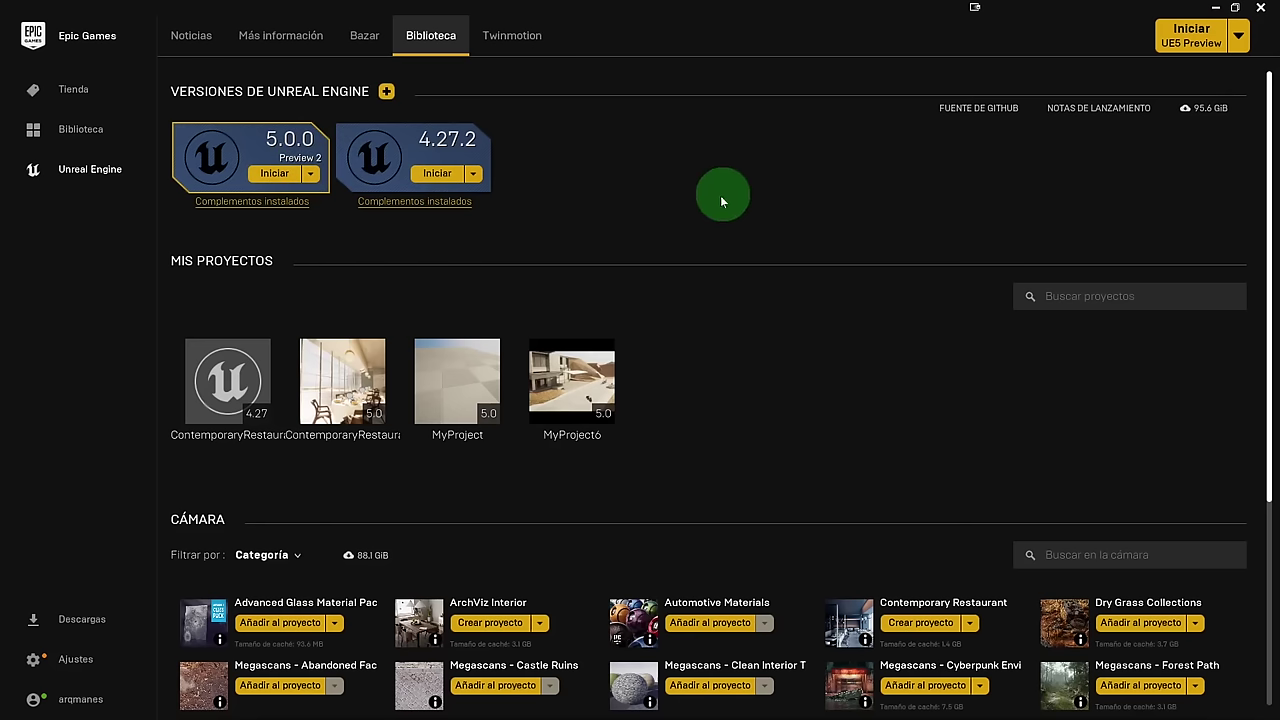
click(275, 176)
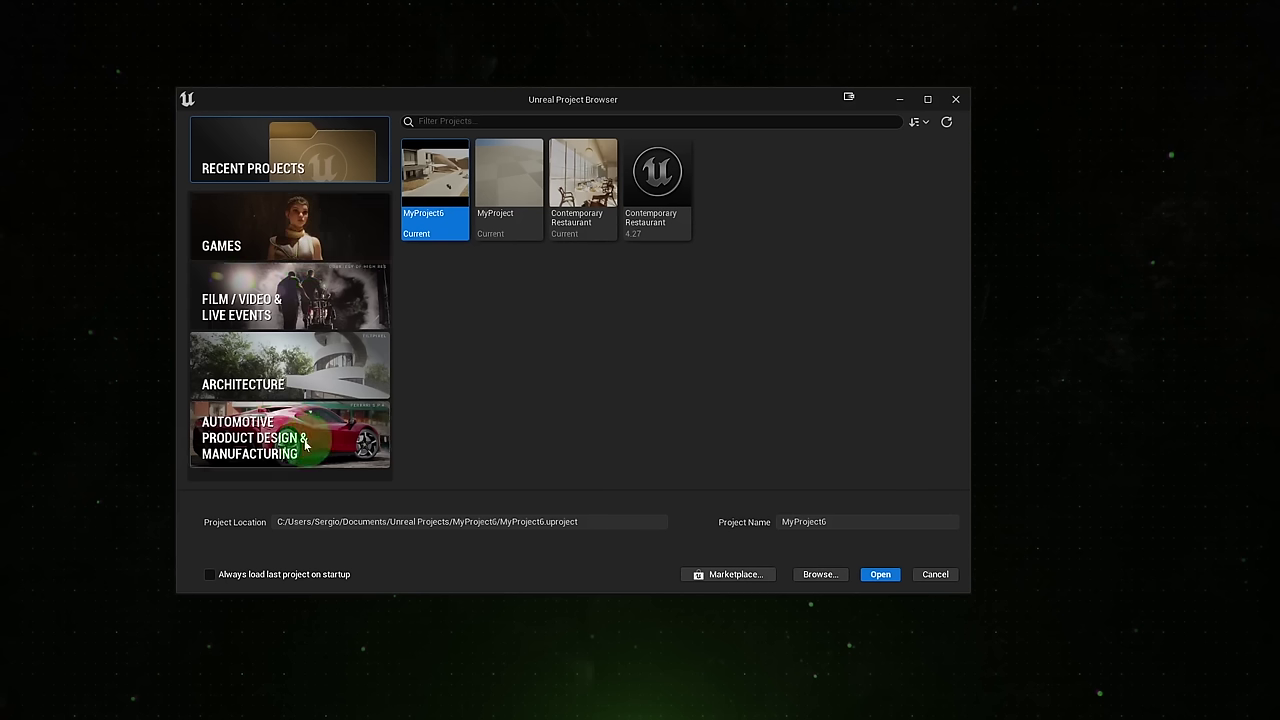
Step: Create a project named 'arqmanesExter' from the Architecture Blank template
click(305, 377)
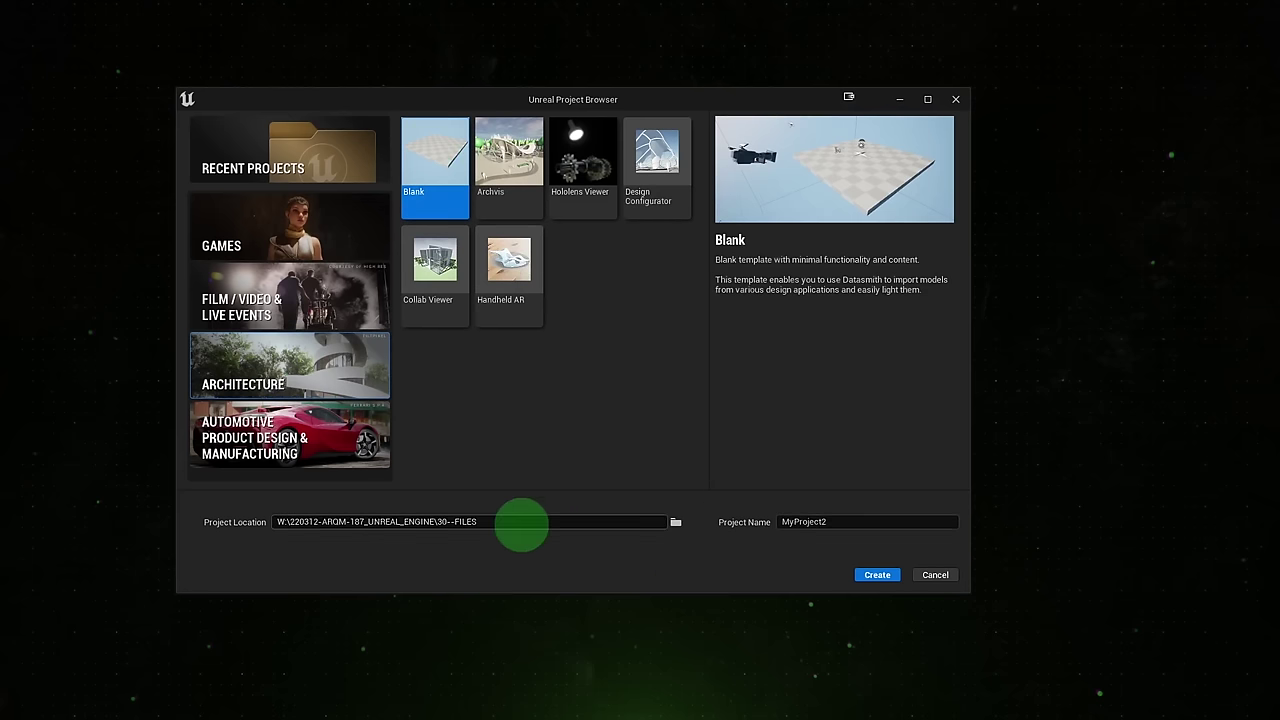
drag(514, 522, 491, 522)
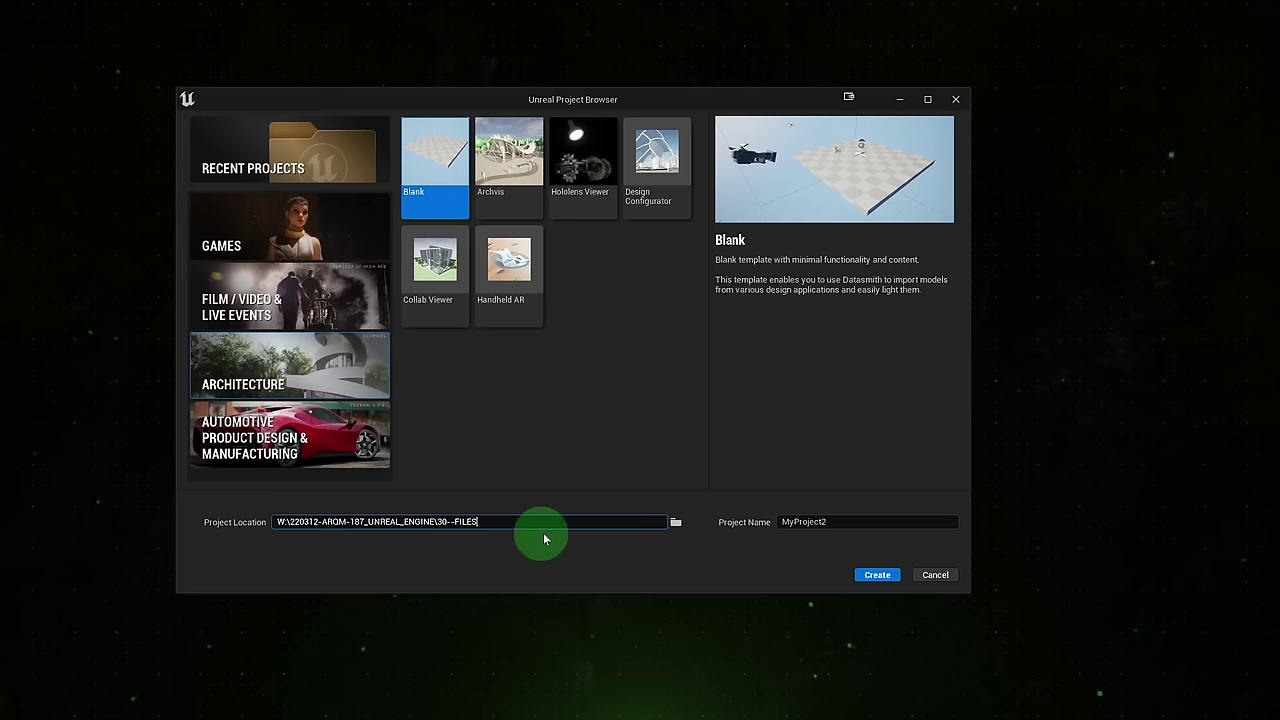
click(863, 522)
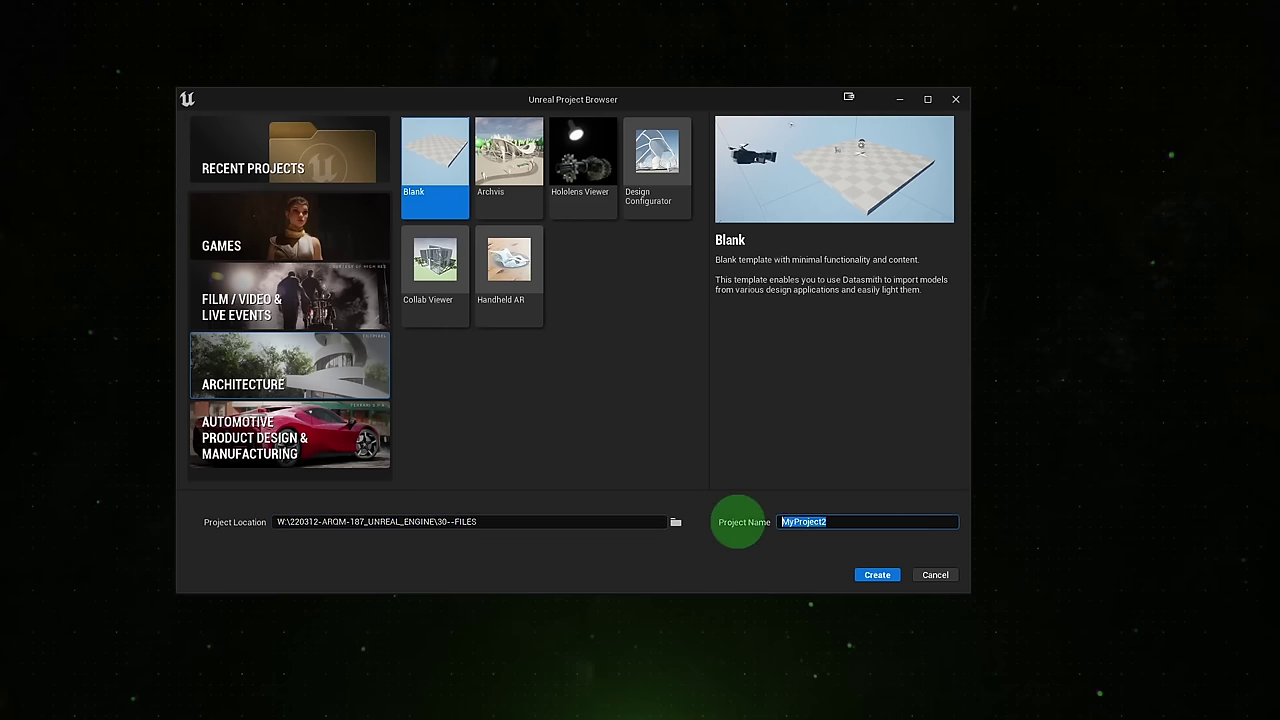
text(ar)
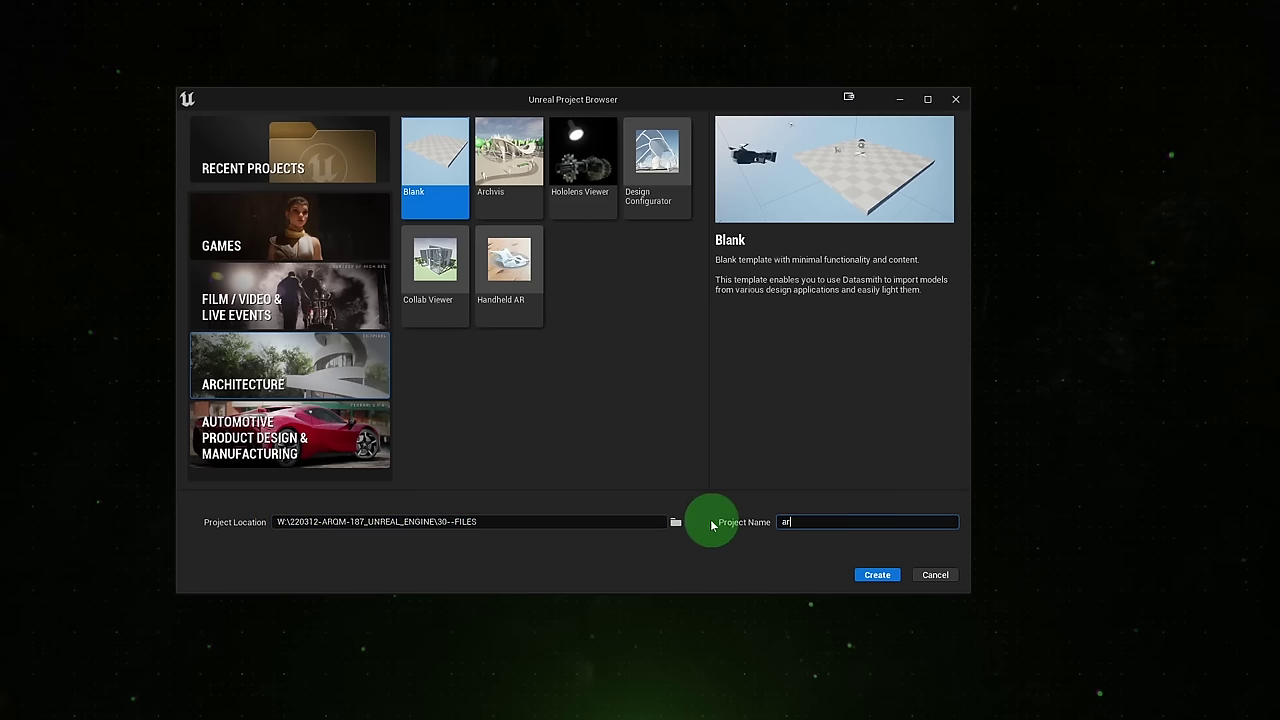
text(qmanesExterior)
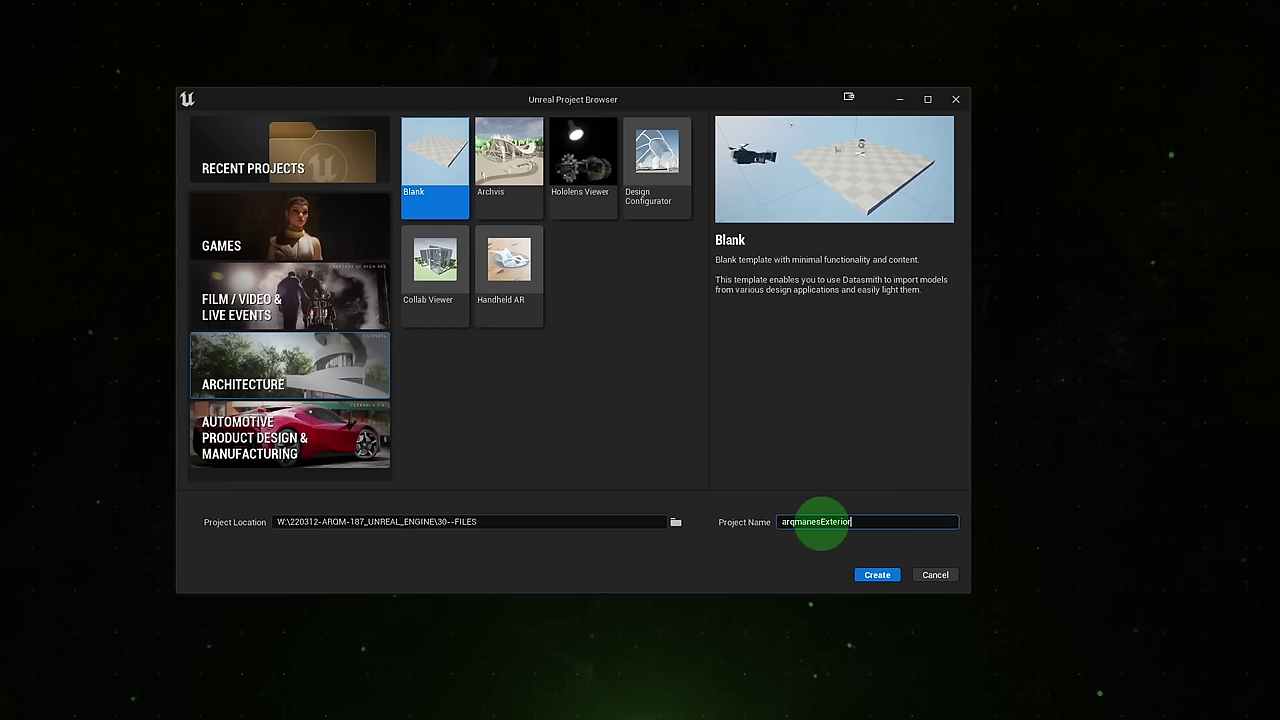
click(876, 577)
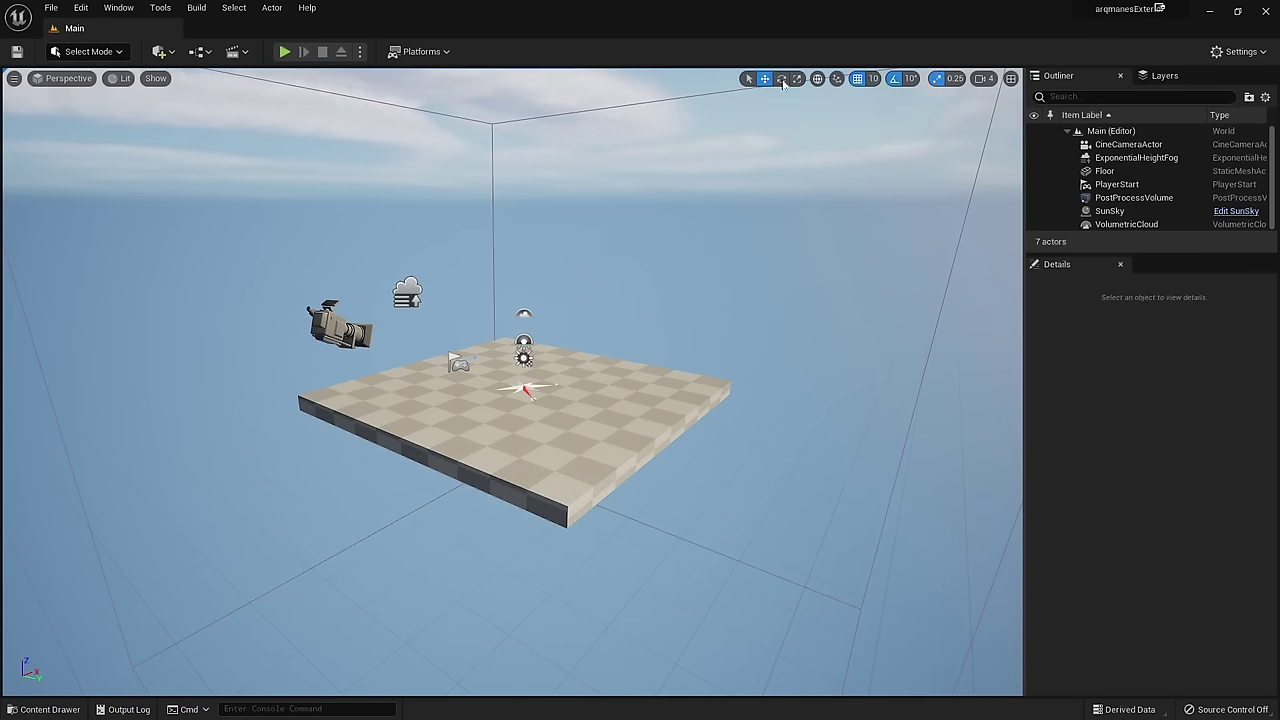
click(124, 52)
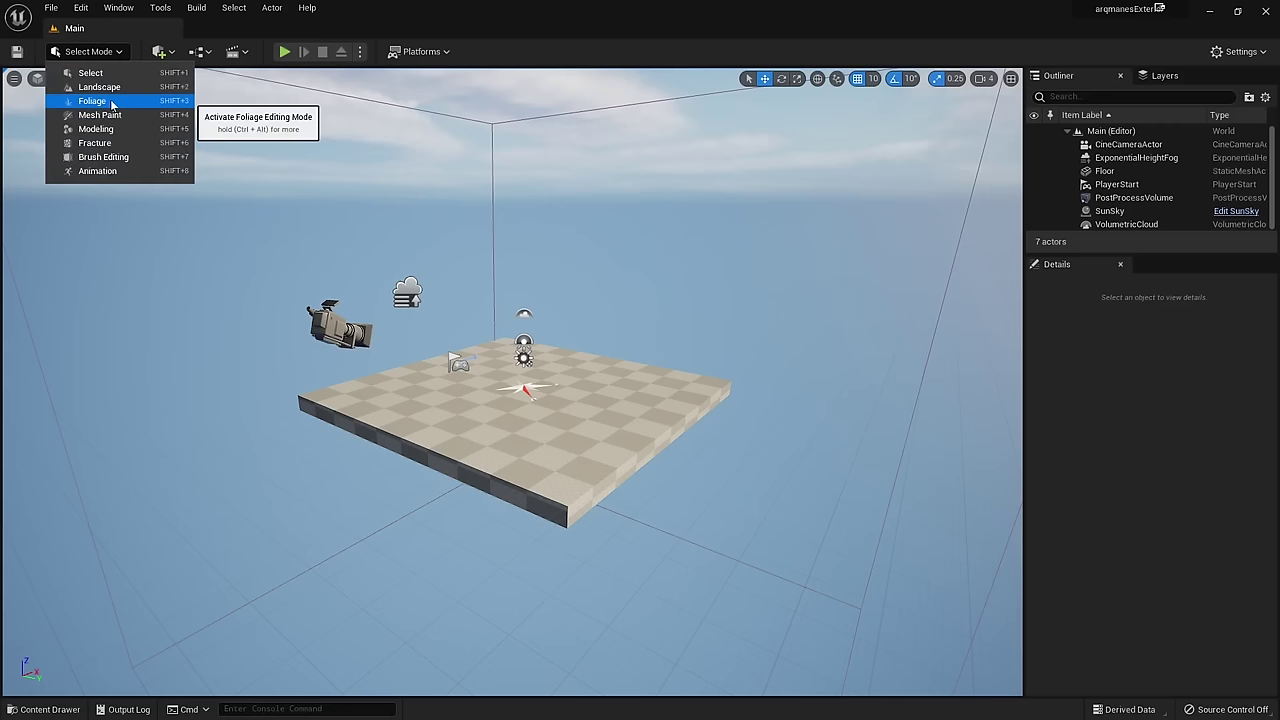
click(477, 21)
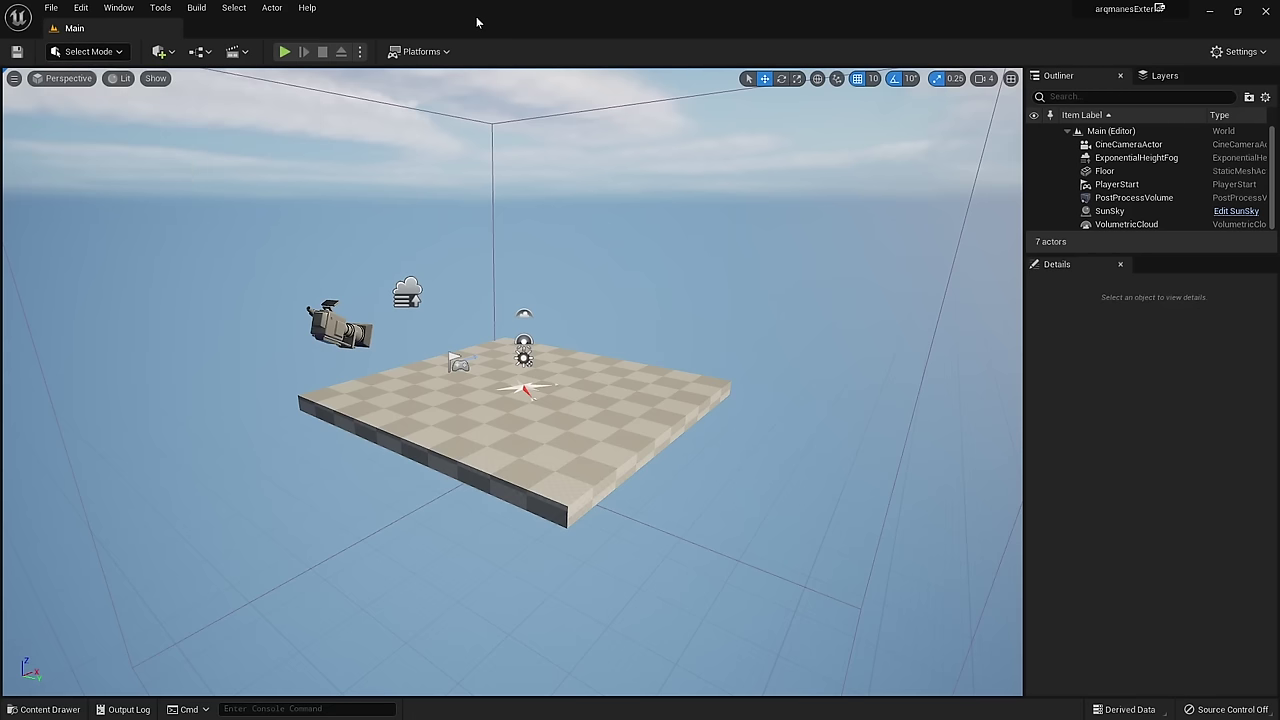
click(160, 51)
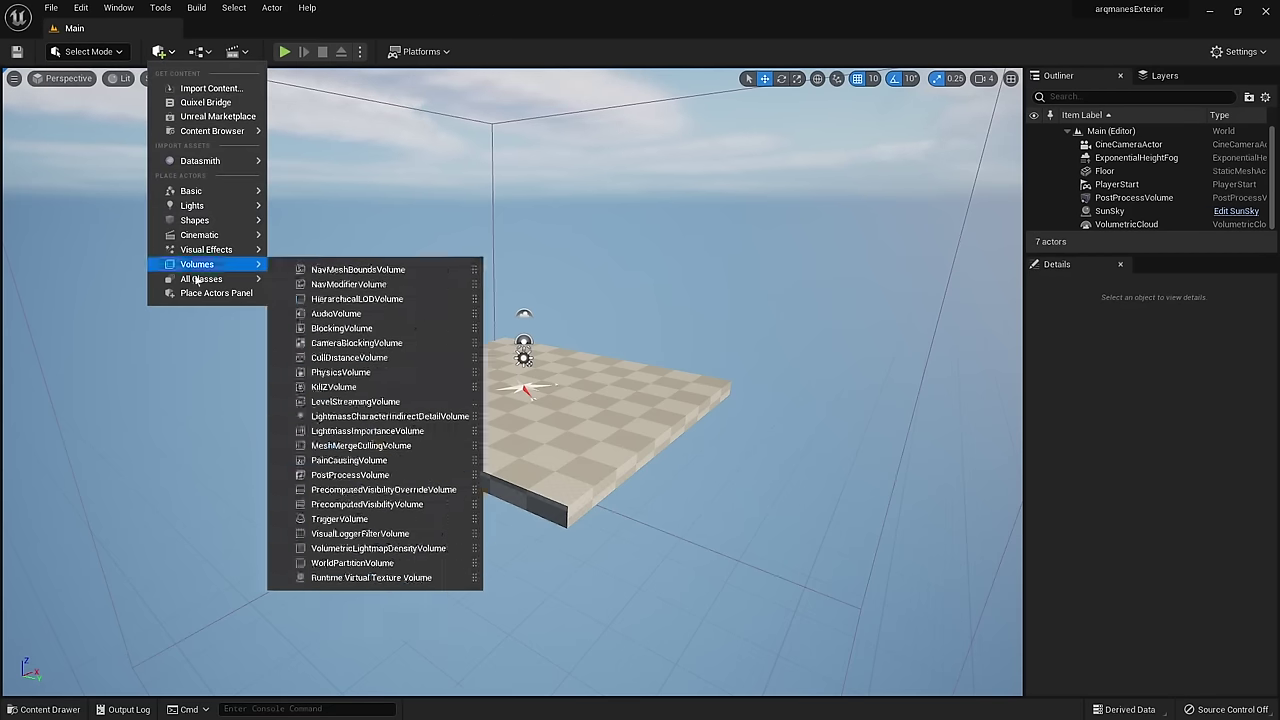
mouse_move(205, 161)
click(400, 12)
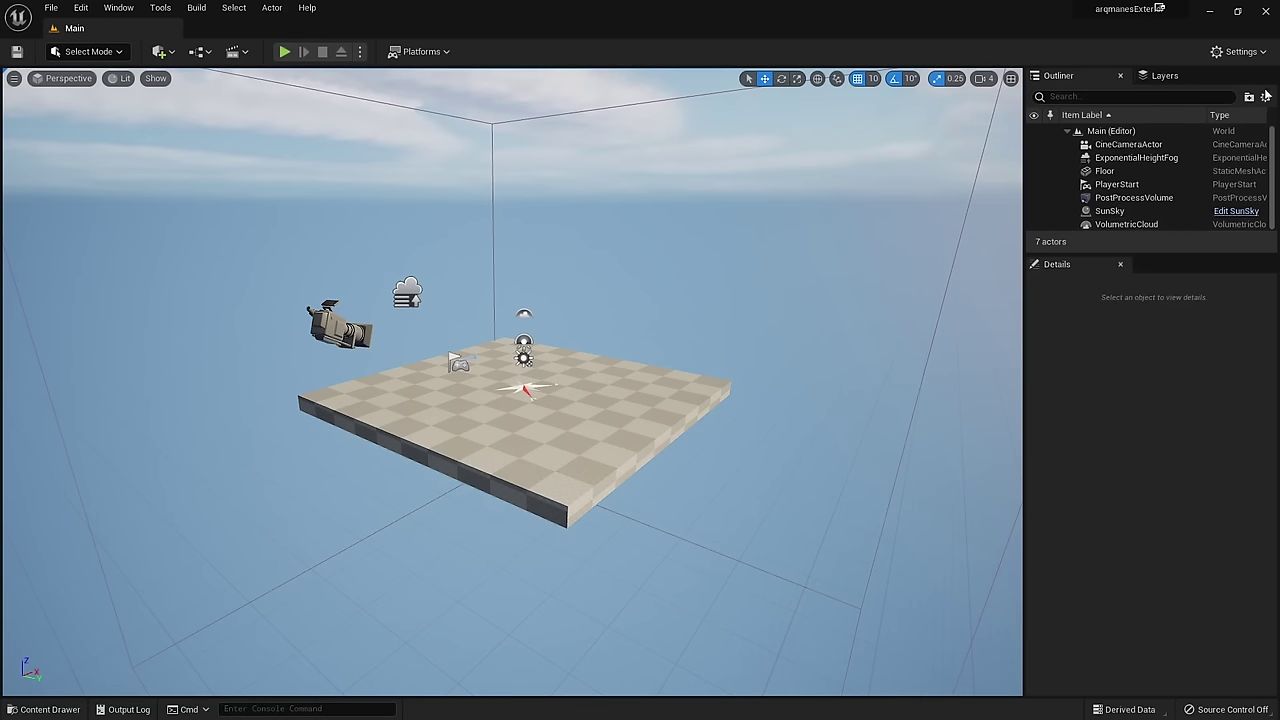
Step: Select Floor, PlayerStart, PostProcessVolume, ExponentialHeightFog, CineCameraActor and the floor slab to inspect them
click(1105, 172)
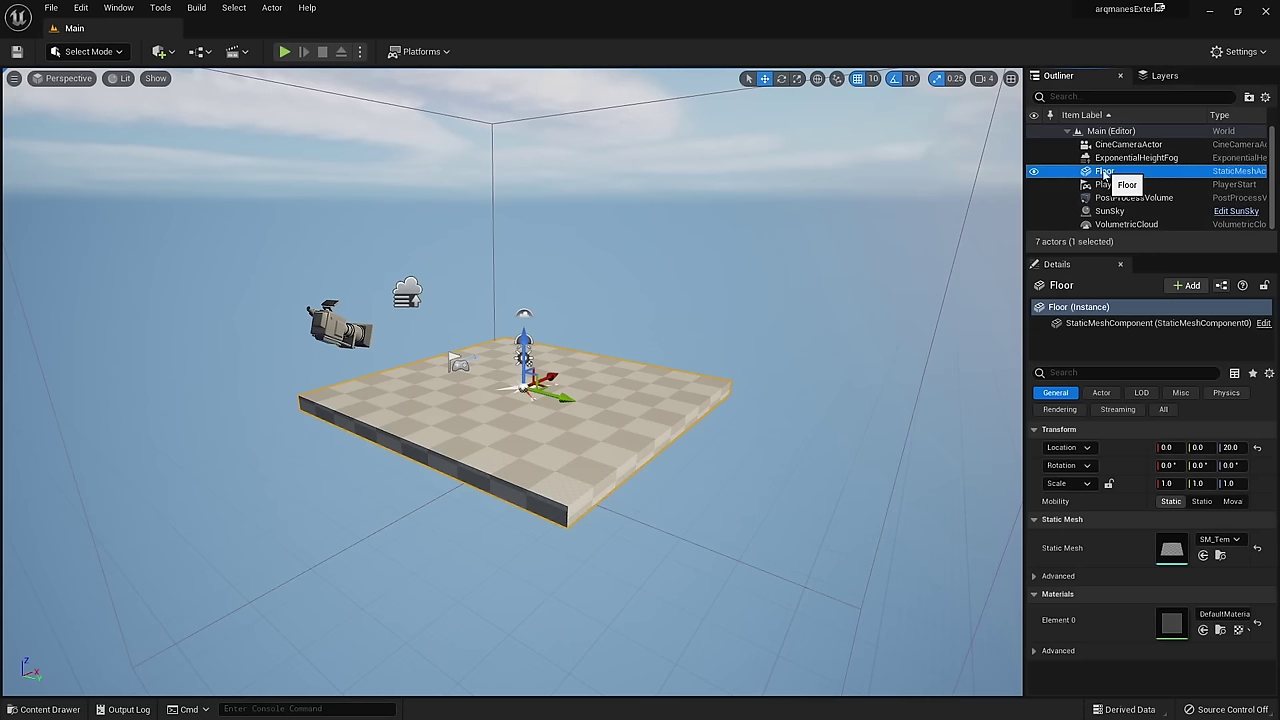
click(1105, 185)
click(1105, 198)
click(1108, 160)
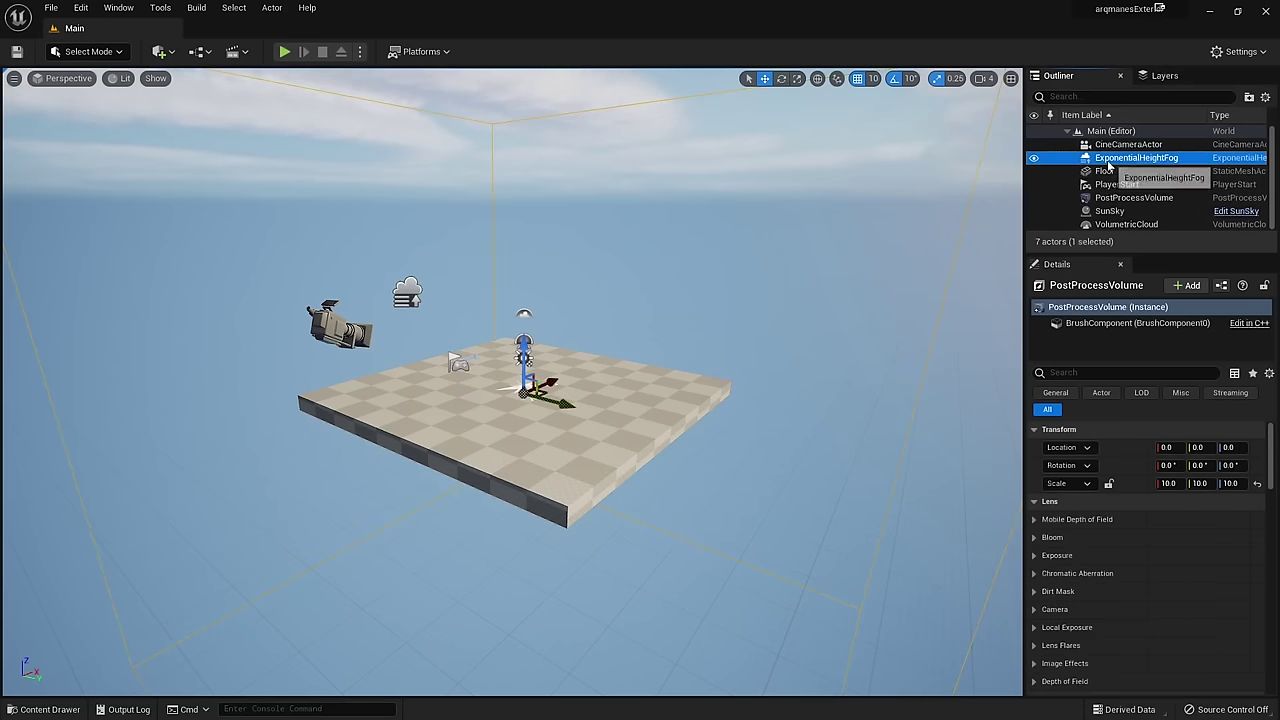
click(1110, 145)
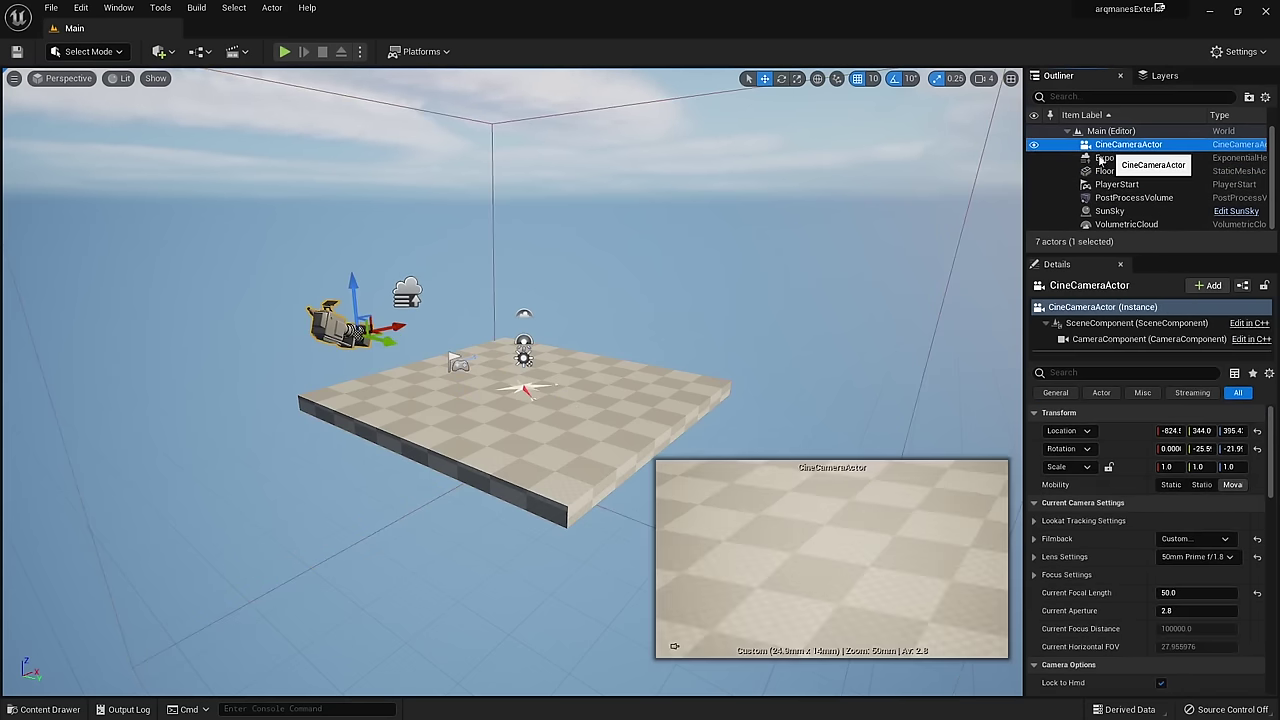
click(458, 457)
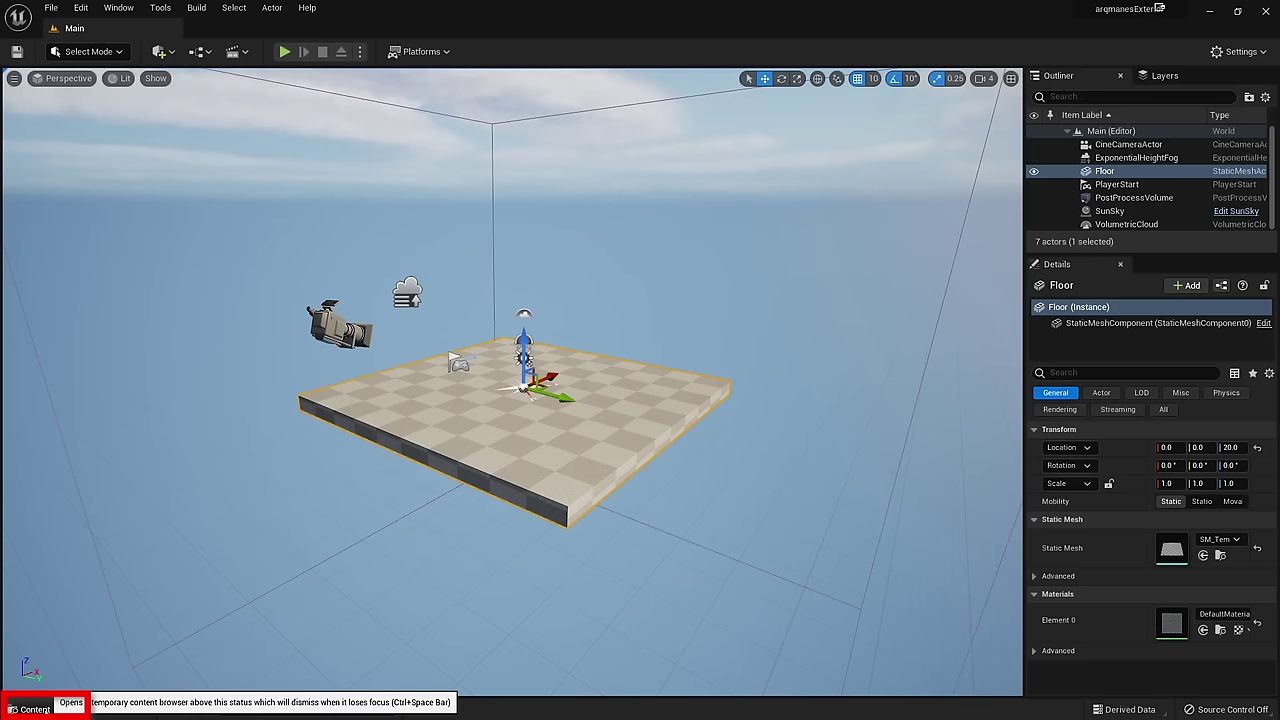
Step: Toggle the content drawer with Ctrl+Space, deselect the floor, and reopen the drawer
click(35, 709)
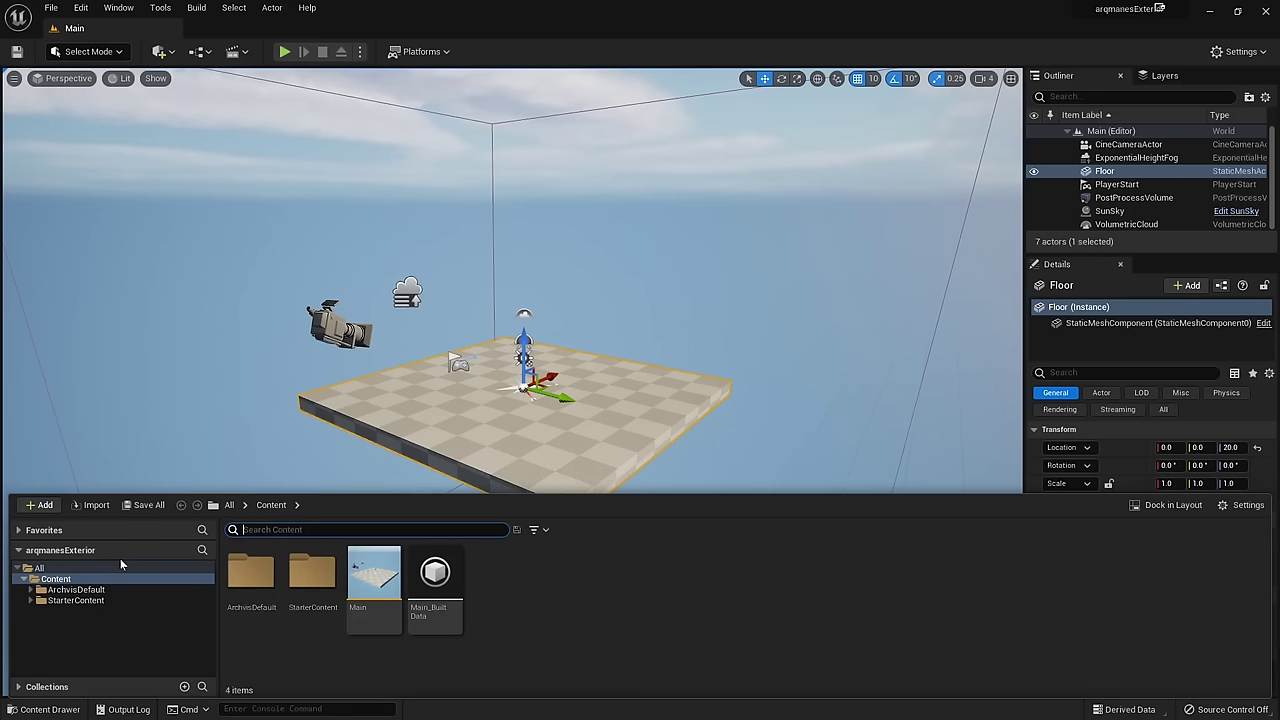
key(ctrl+space)
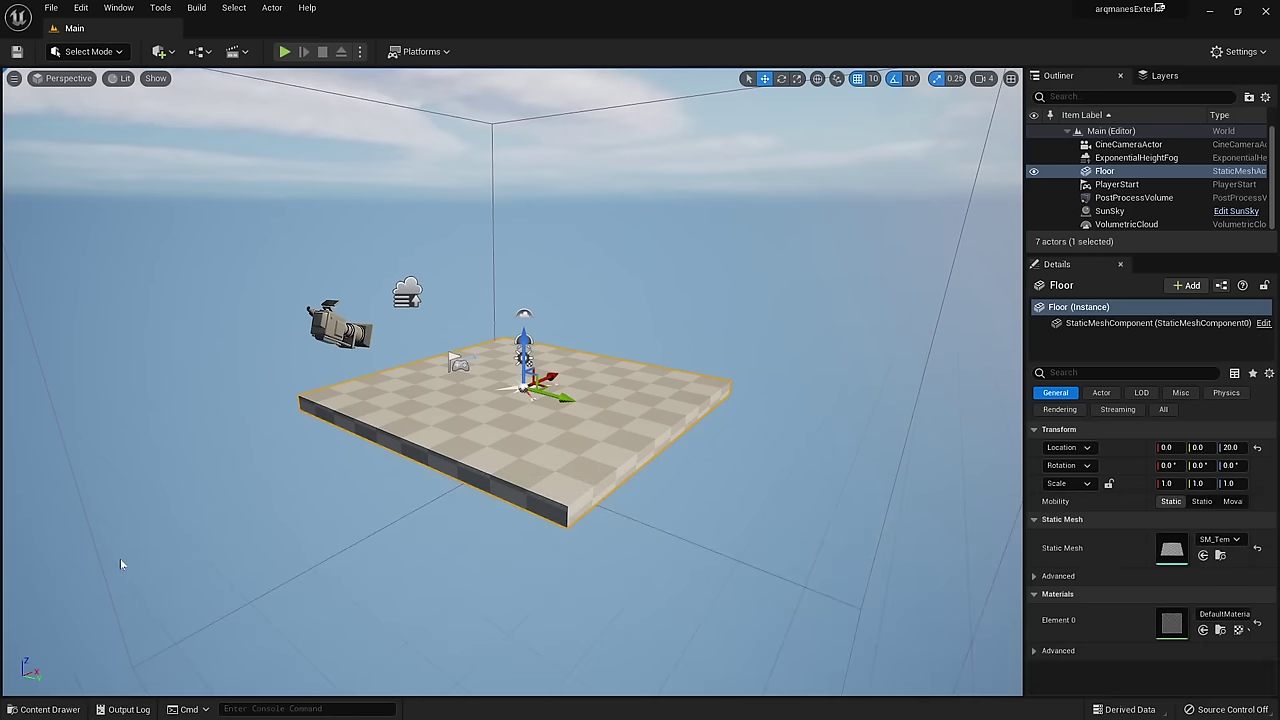
key(ctrl+space)
key(ctrl+space)
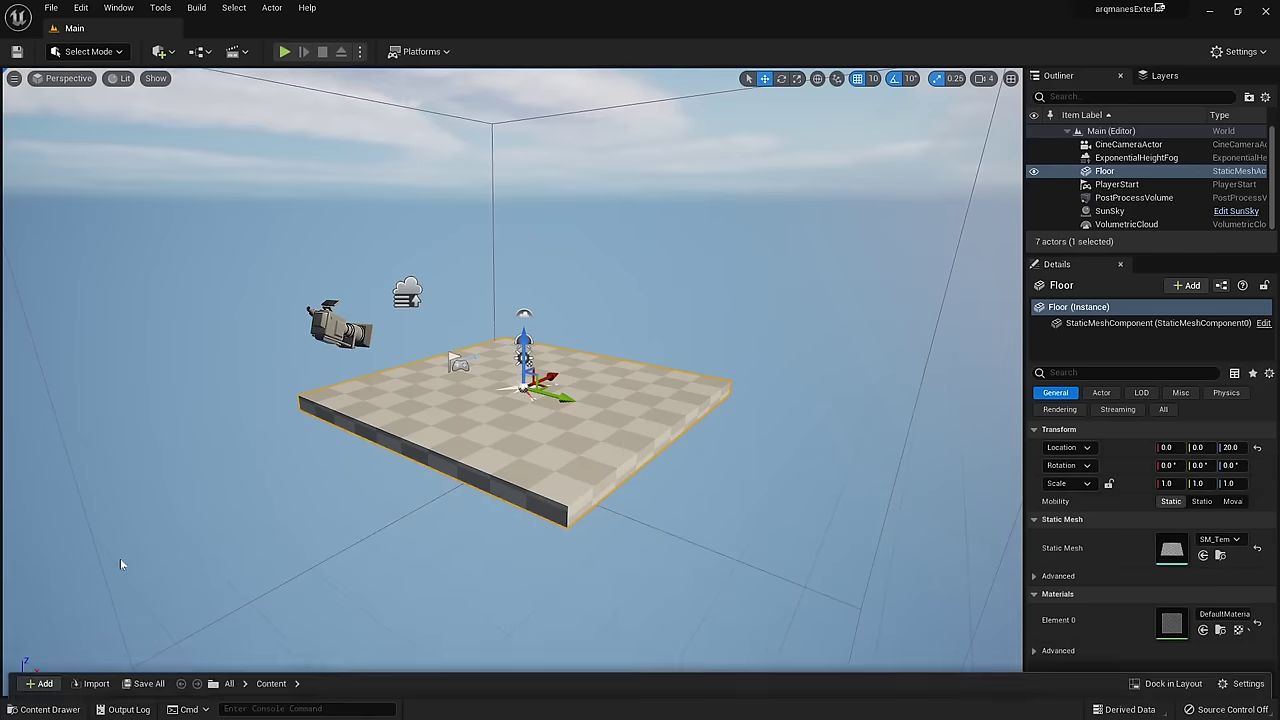
click(44, 710)
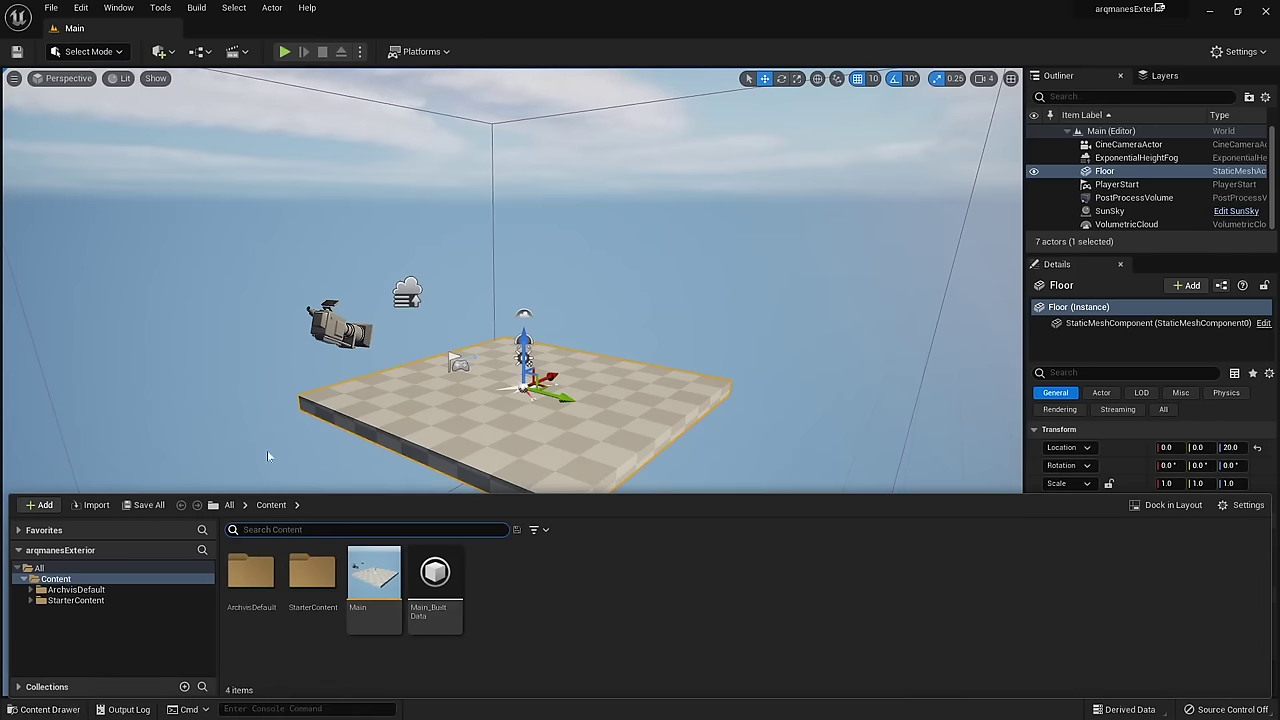
key(ctrl+space)
click(239, 553)
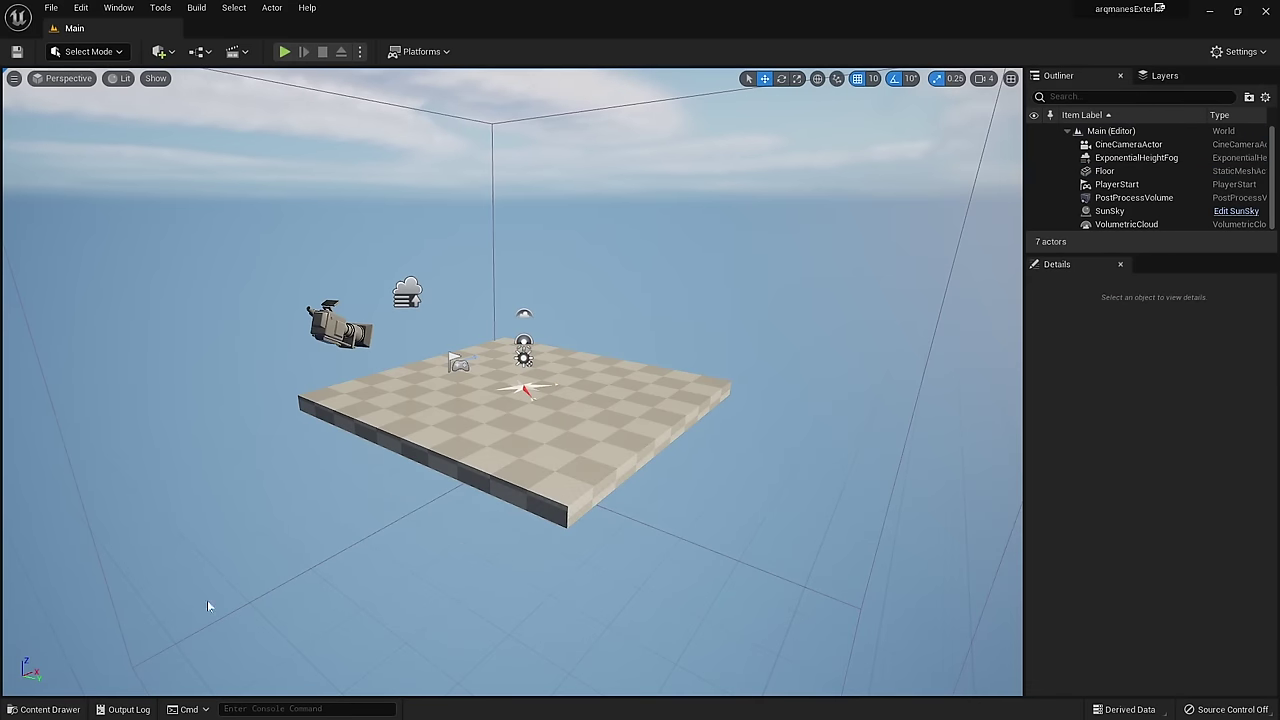
click(41, 712)
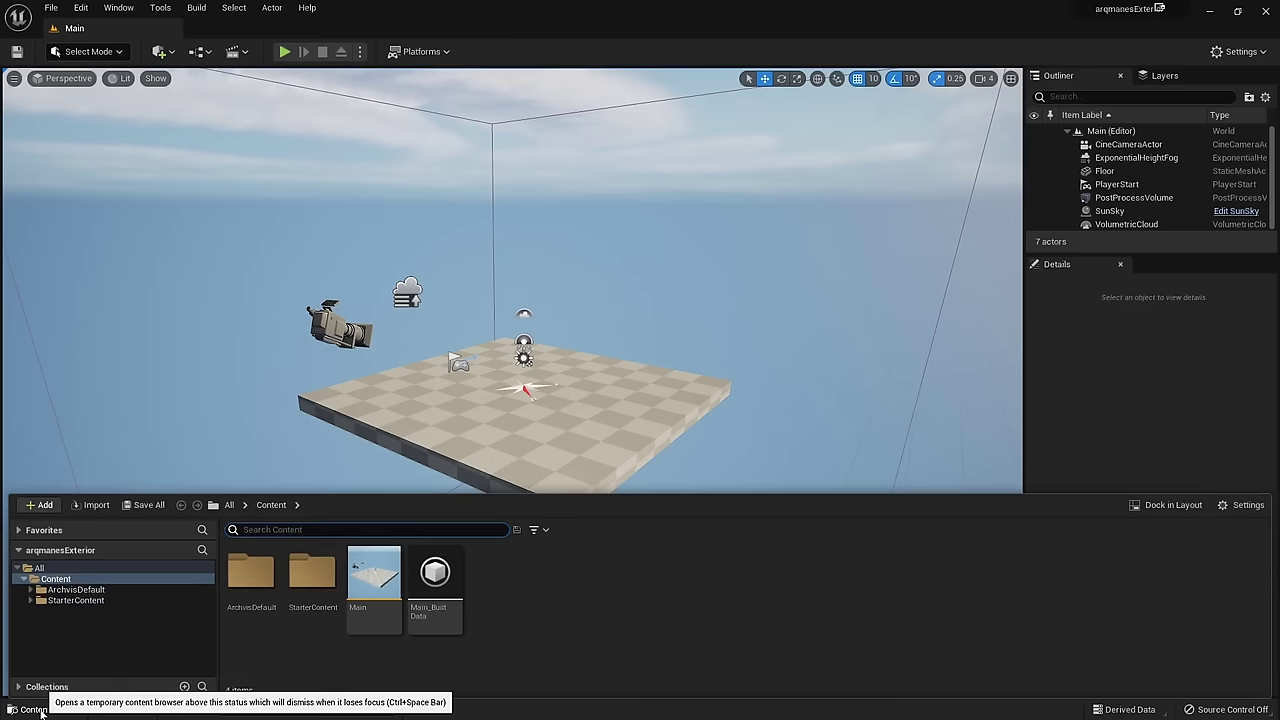
Step: Dock the content drawer and resize the viewport, content browser and Outliner/Details panels
click(1170, 510)
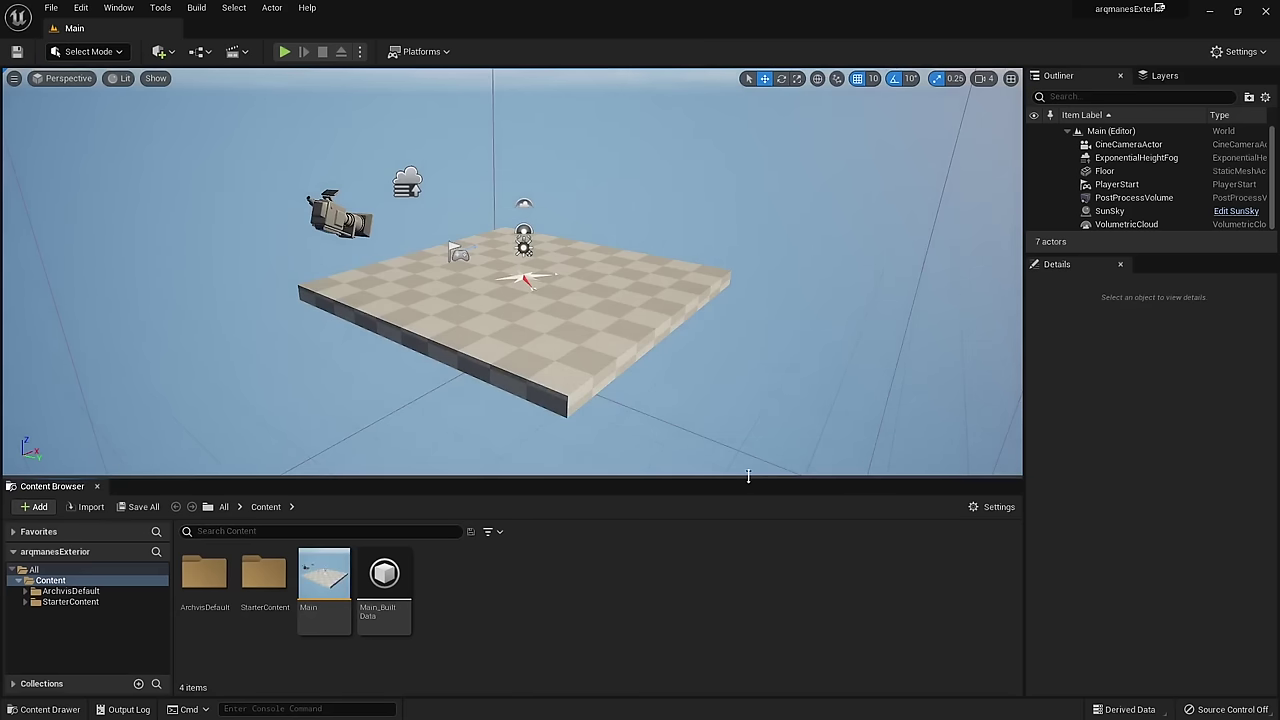
drag(748, 477, 749, 549)
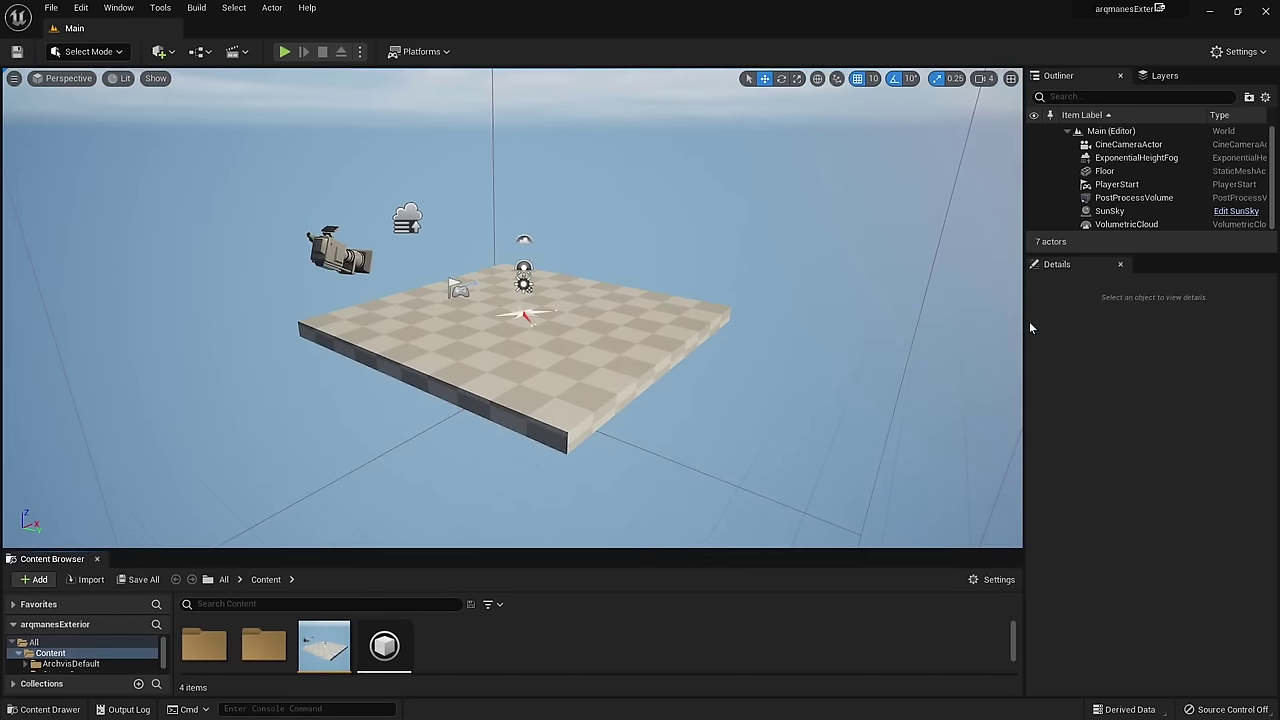
drag(1025, 318, 915, 320)
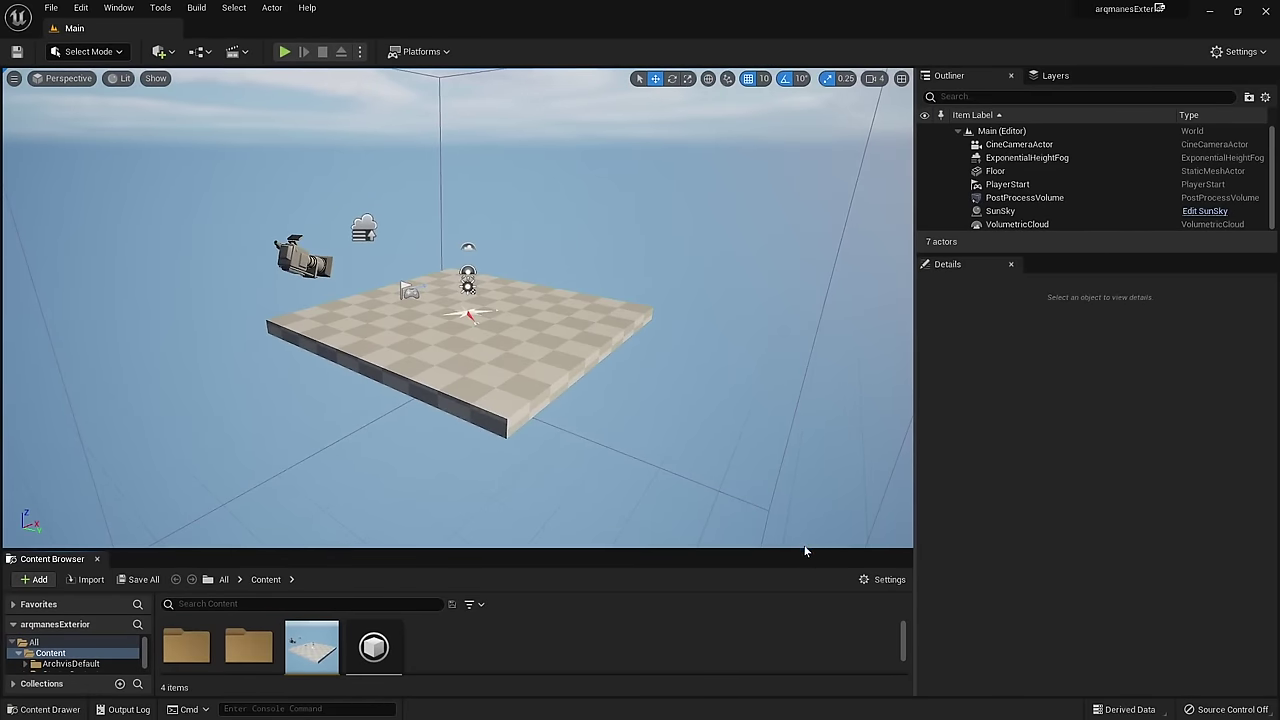
drag(805, 551, 803, 515)
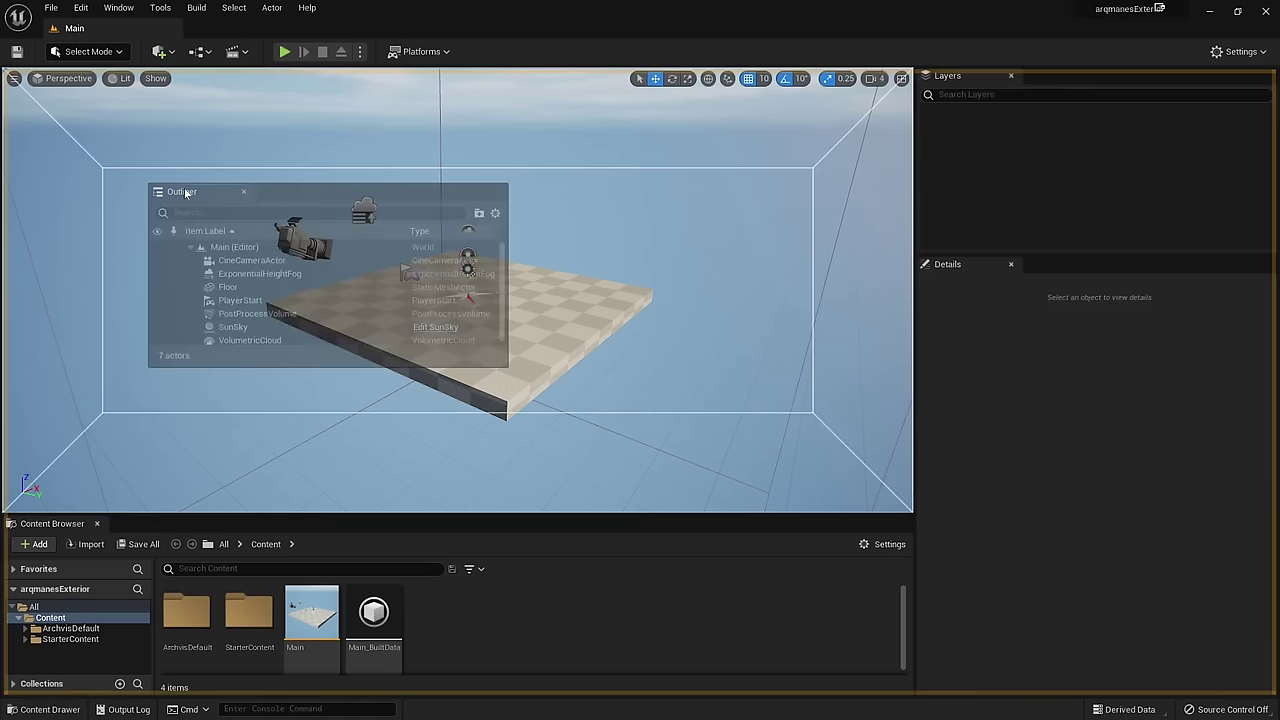
Step: Float the Outliner and Layers panels, then load the Default Editor Layout
drag(986, 76, 190, 195)
mouse_move(947, 76)
mouse_down()
mouse_move(578, 192)
mouse_move(703, 177)
mouse_move(690, 230)
mouse_up()
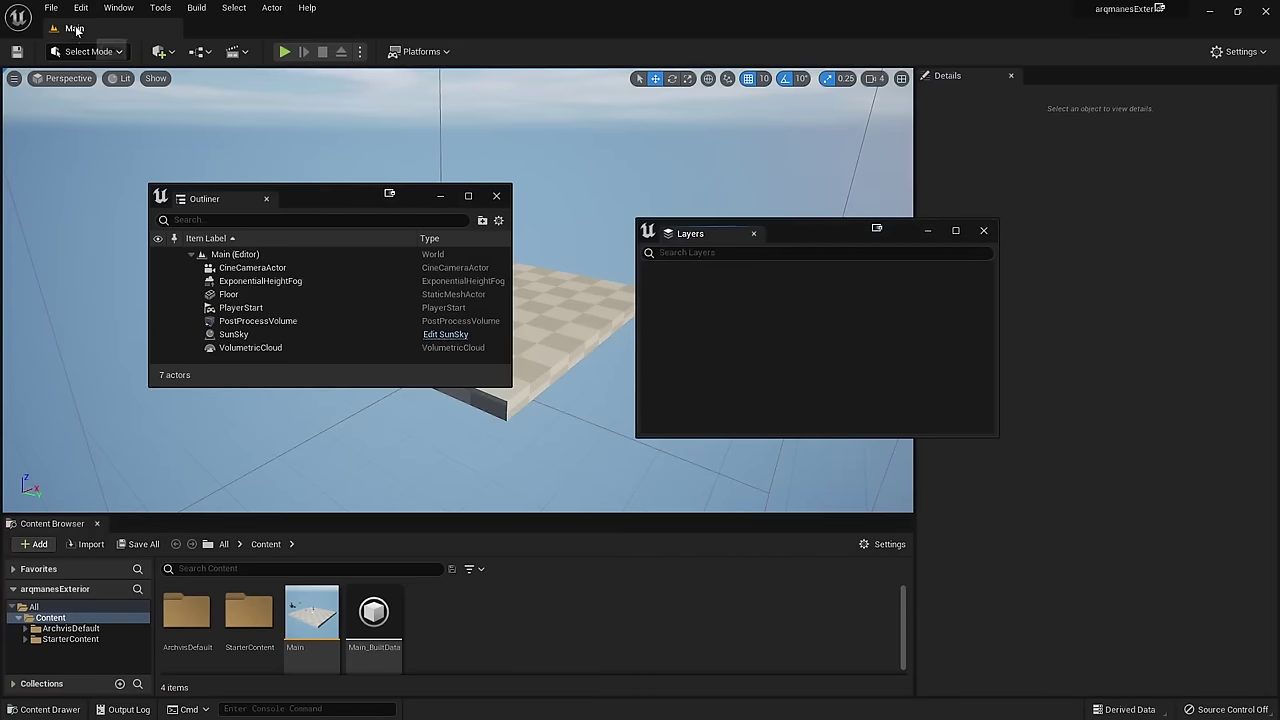
click(119, 8)
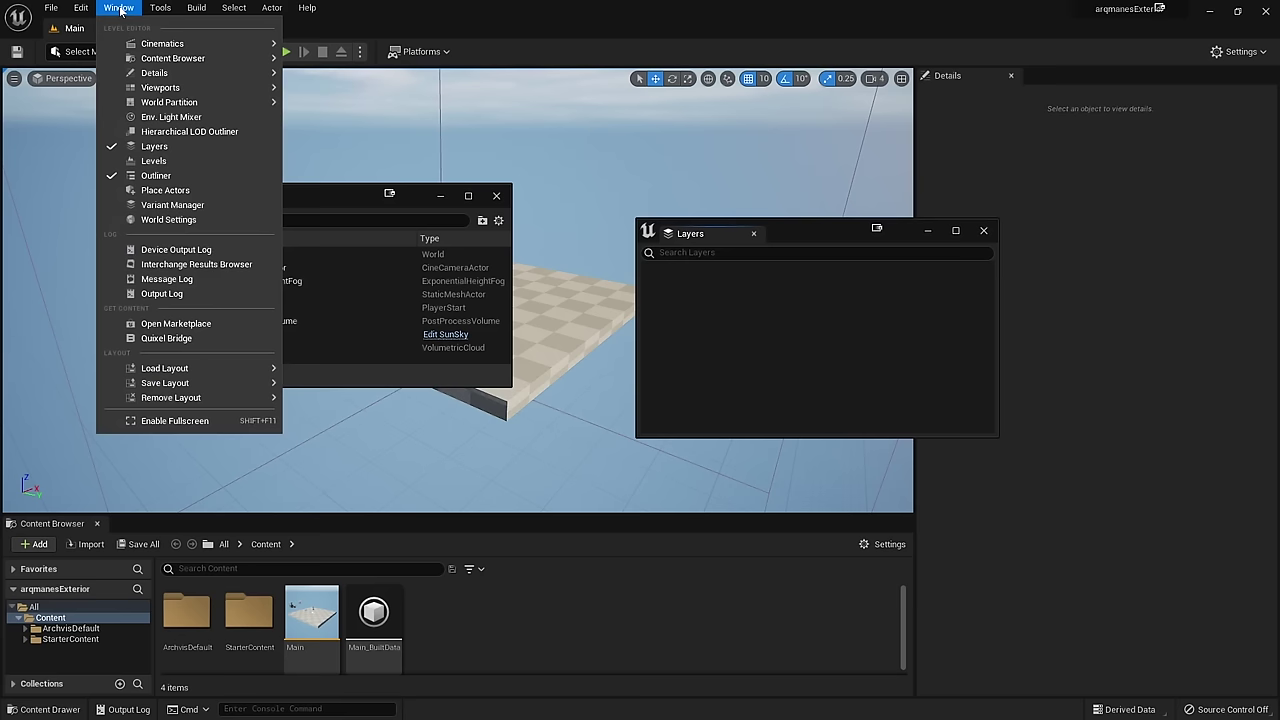
mouse_move(170, 372)
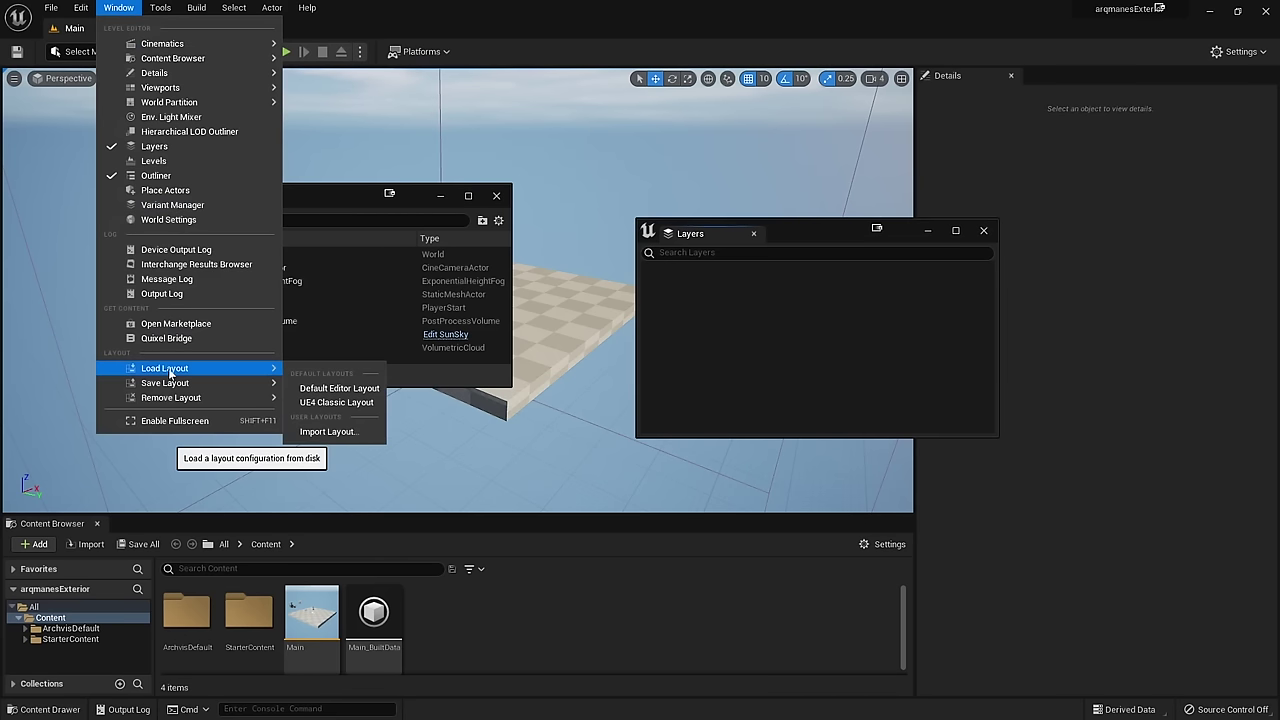
click(350, 392)
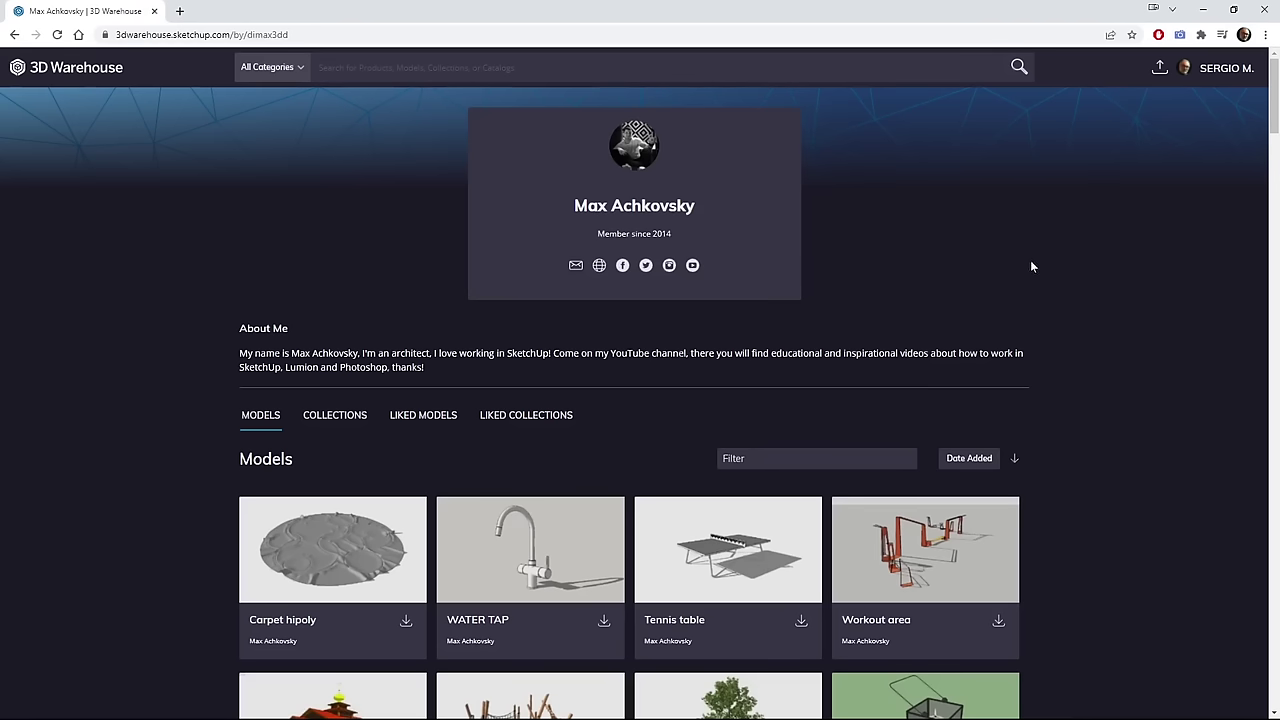
Step: Download the Sunshine Canyon House as a SketchUp 2021 model
scroll(1091, 312, down, 5)
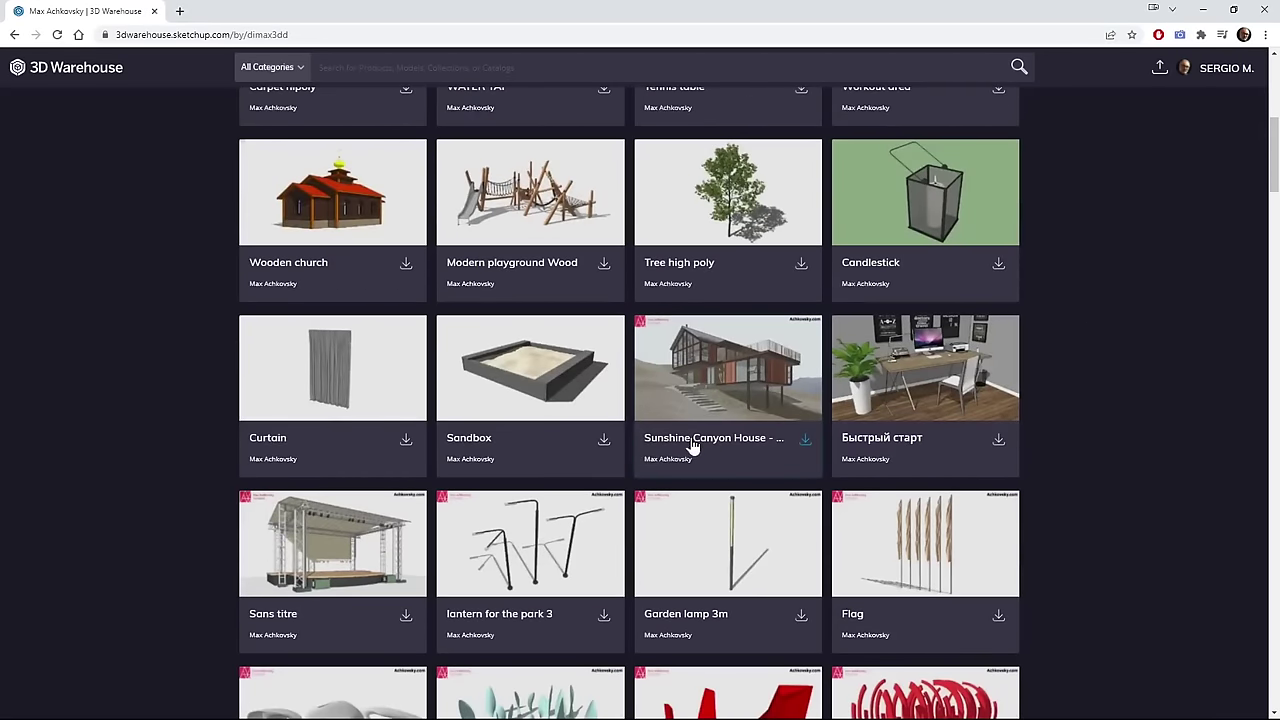
click(805, 438)
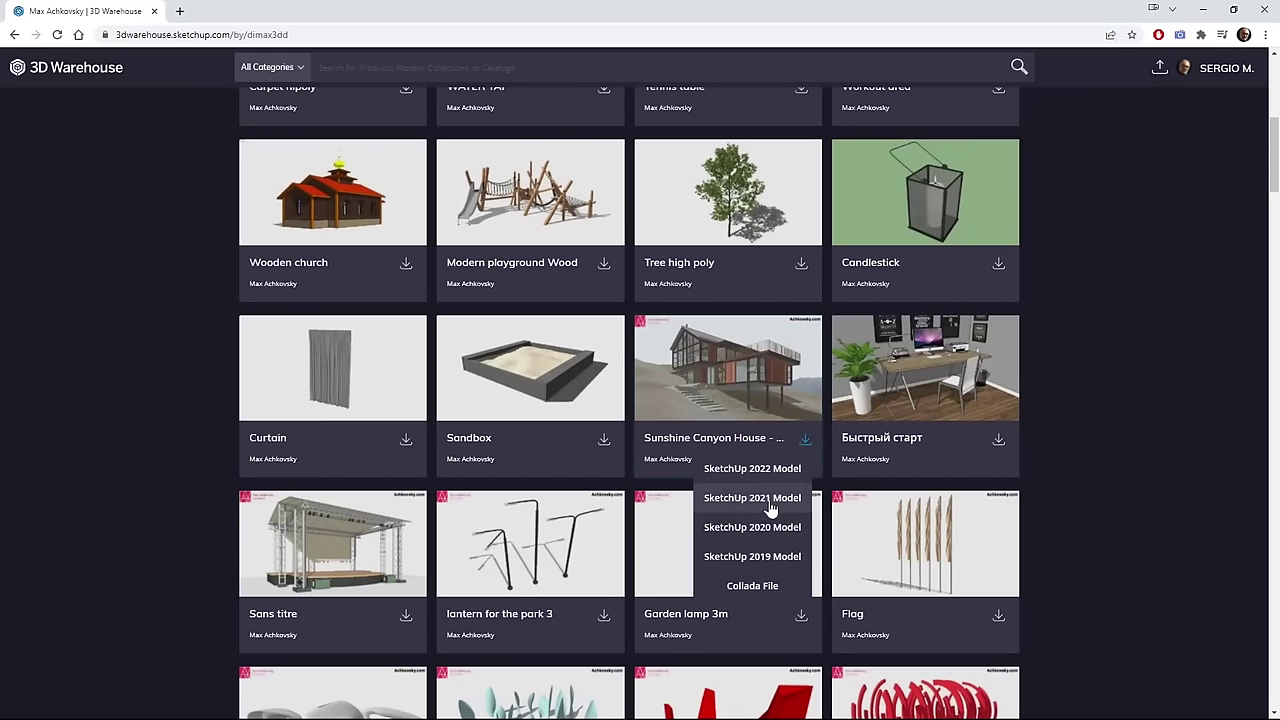
click(770, 498)
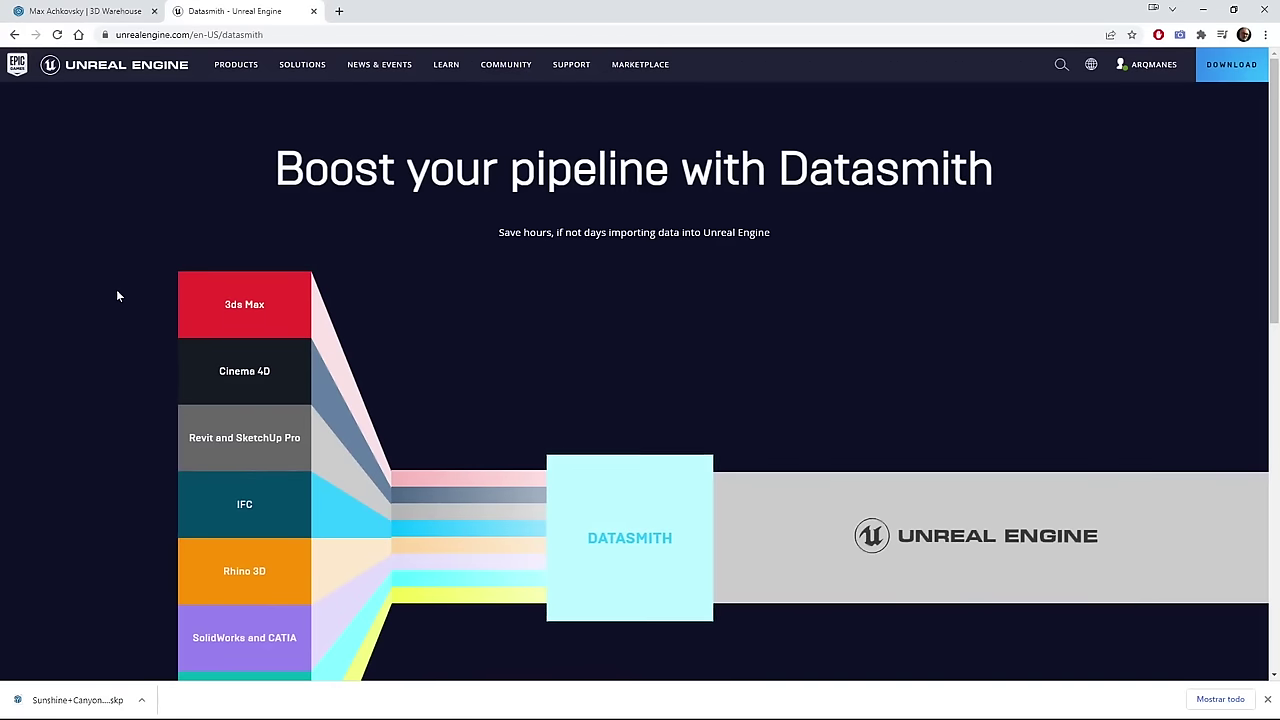
Step: Review the Datasmith source applications such as Revit and SketchUp Pro, down to Get the Plugins
scroll(119, 283, down, 2)
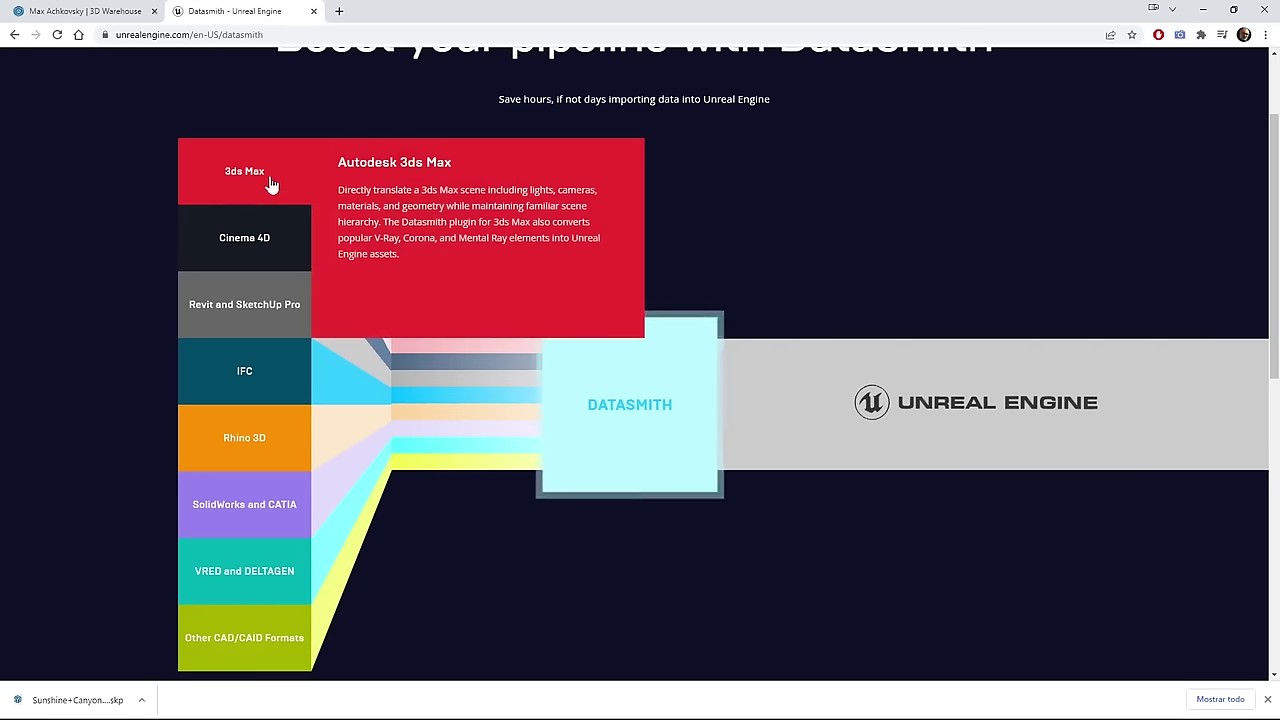
mouse_move(248, 246)
mouse_move(255, 312)
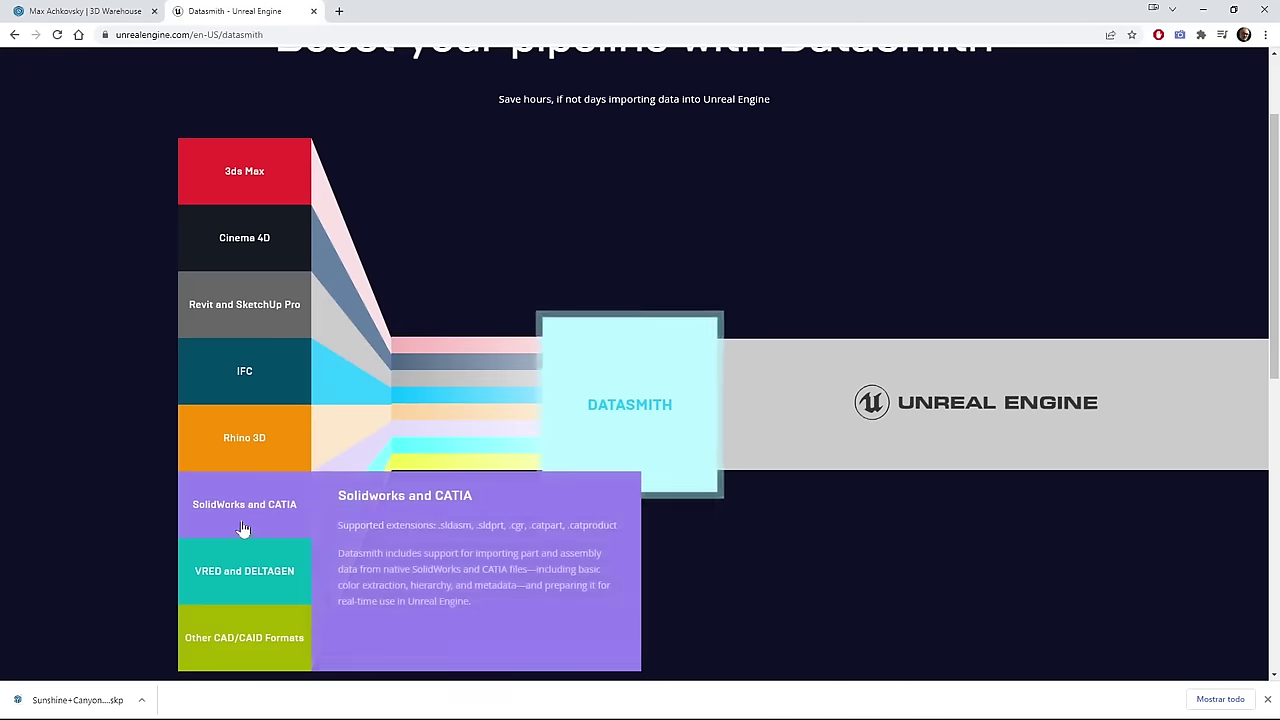
mouse_move(205, 602)
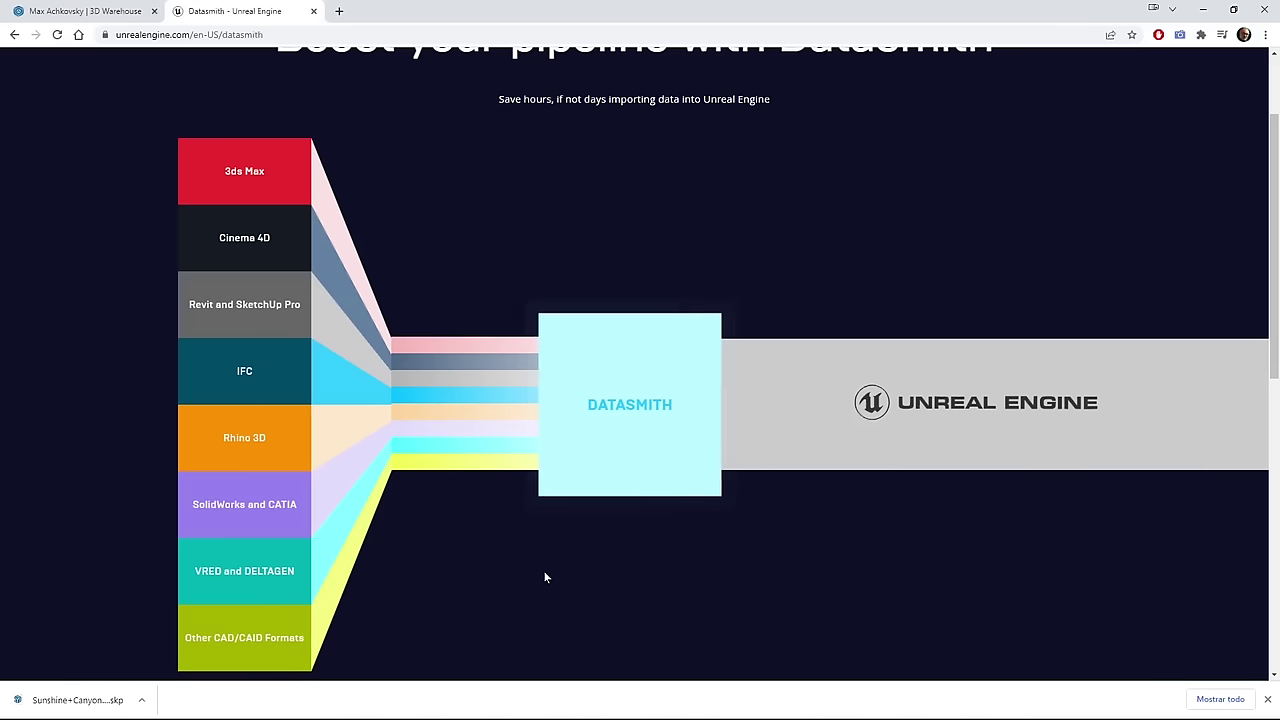
scroll(545, 577, down, 5)
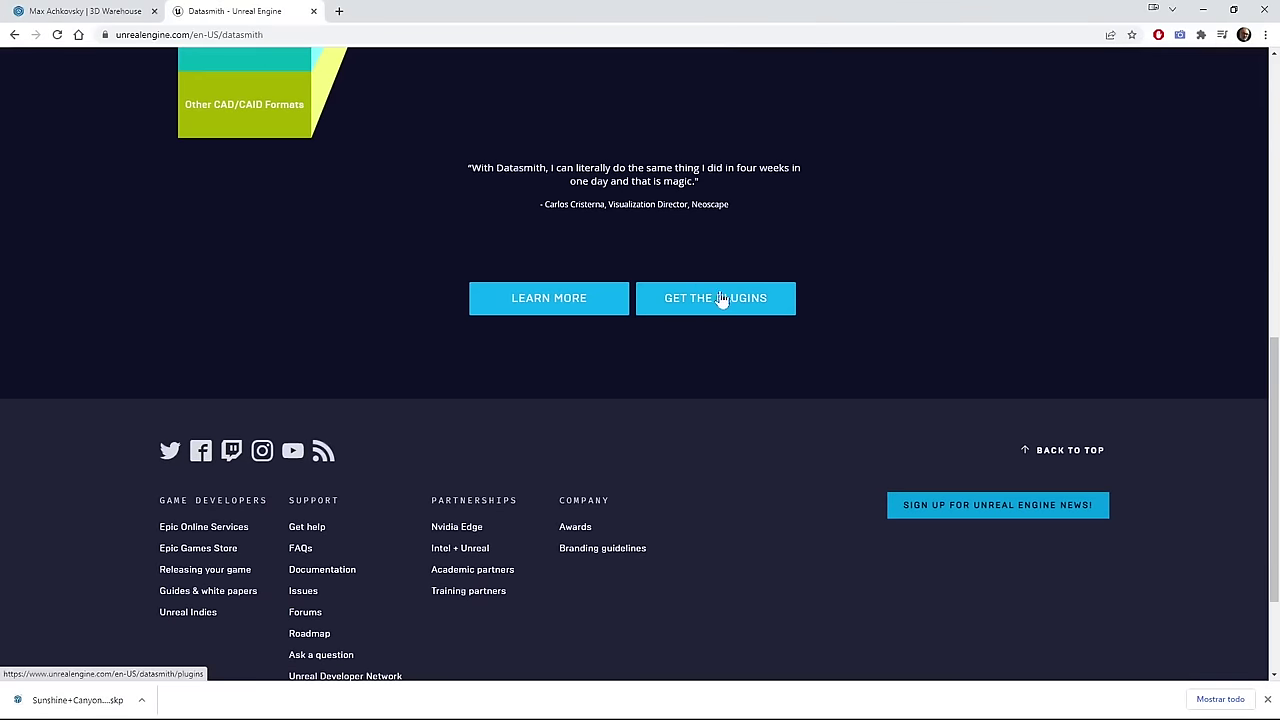
Step: Download the SketchUp 5.0 Windows preview exporter, then select the 3ds Max 5.0 preview exporter
click(729, 300)
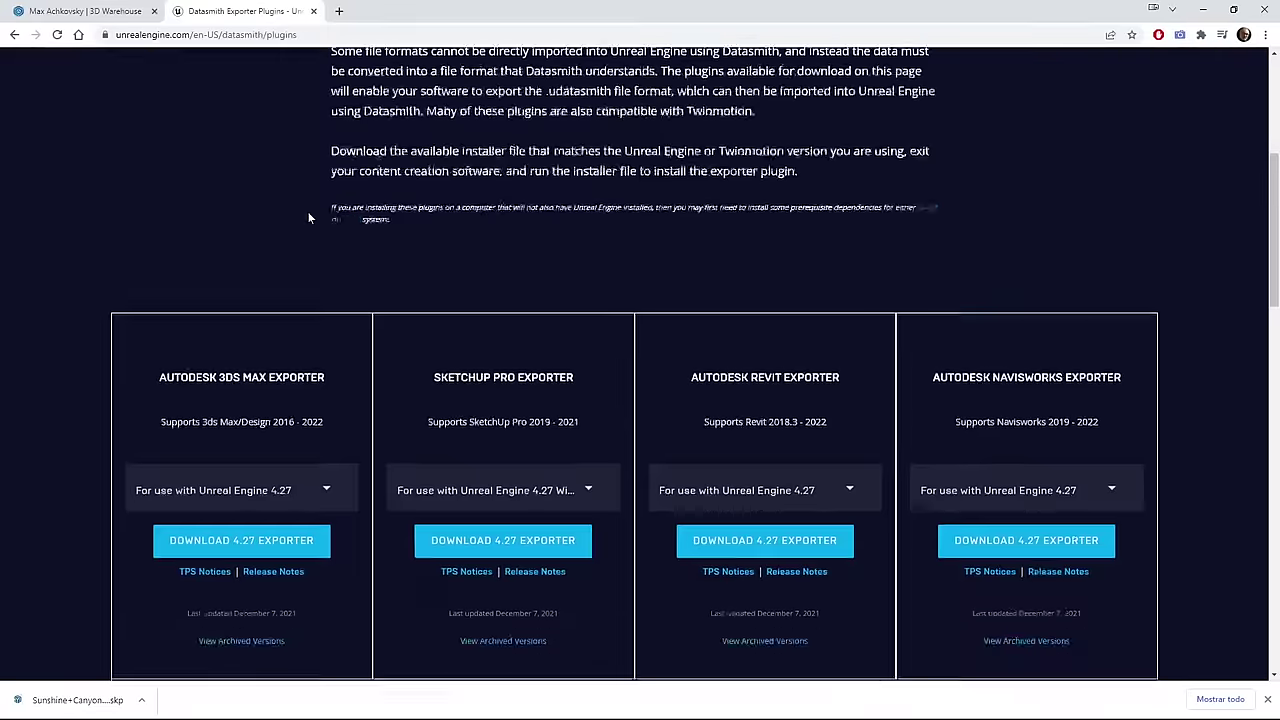
scroll(308, 215, down, 5)
scroll(264, 243, up, 1)
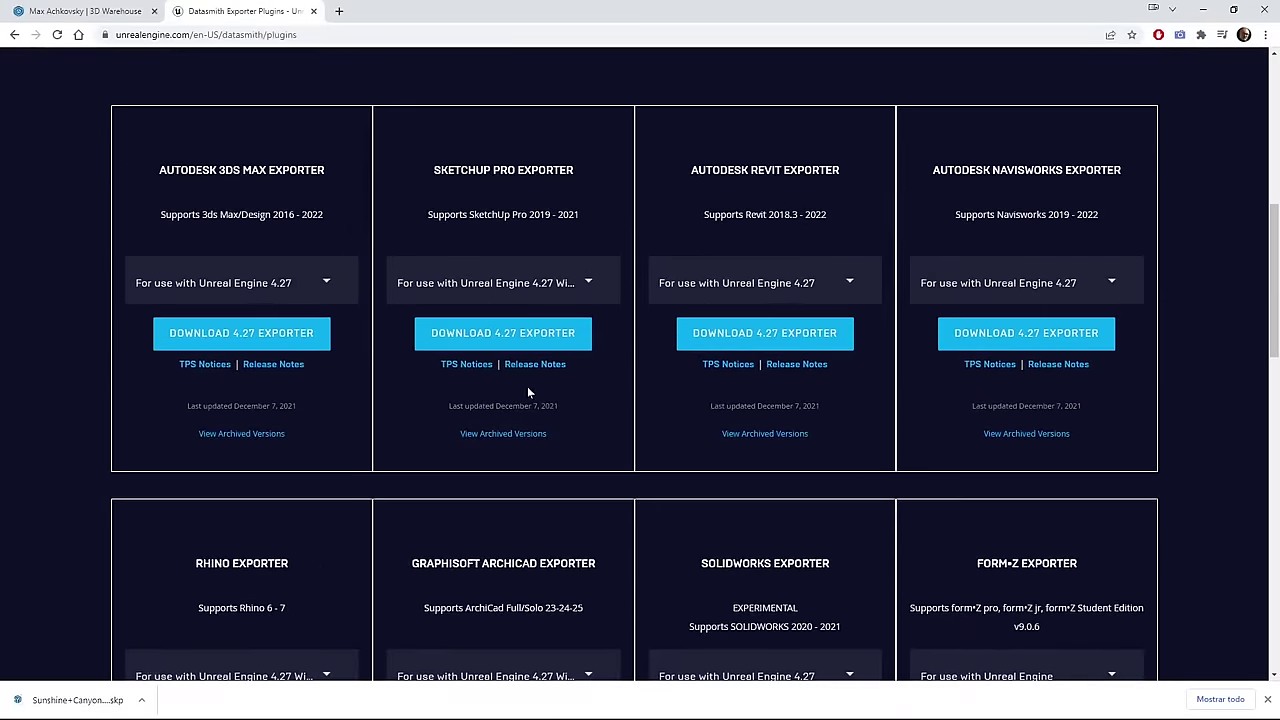
key(Tab)
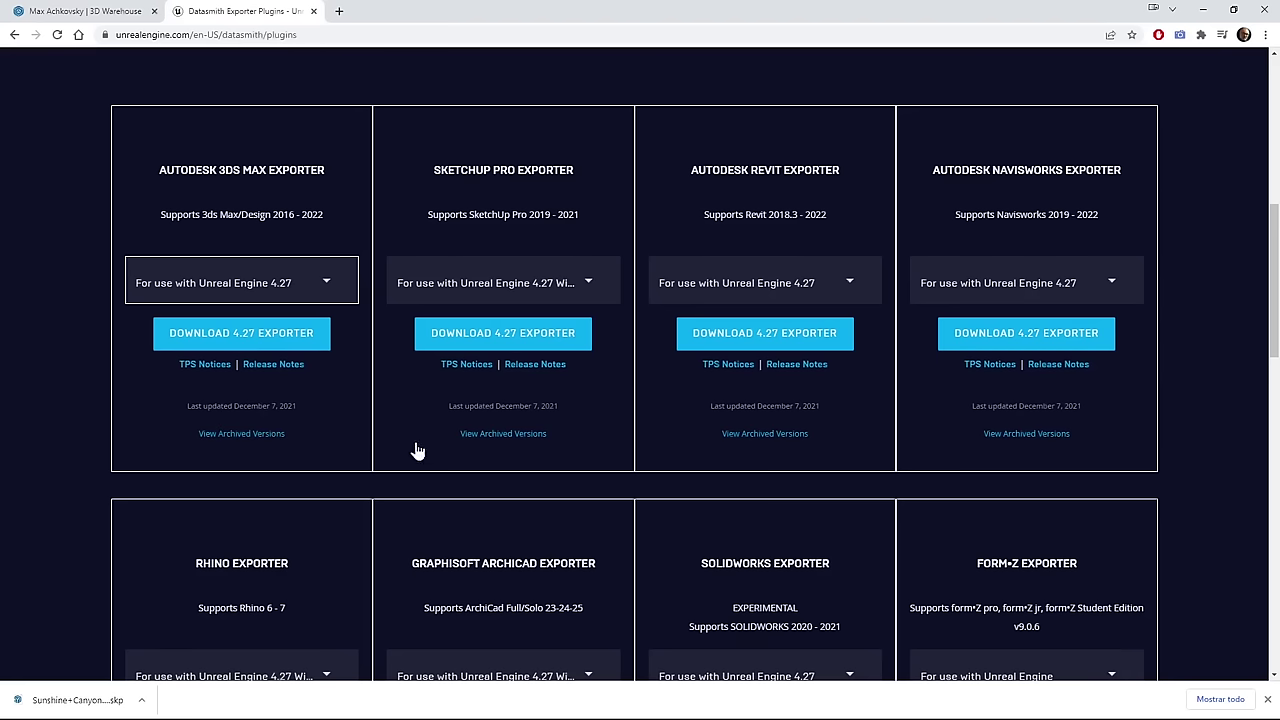
click(590, 284)
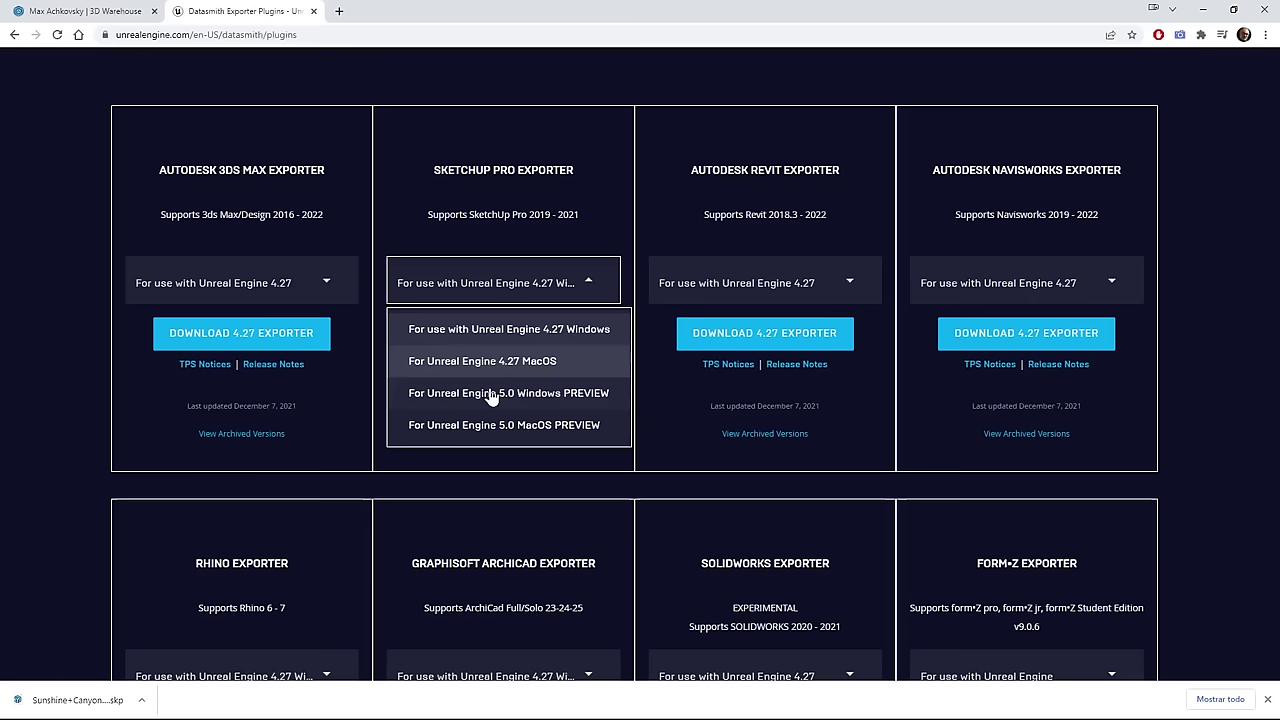
click(526, 395)
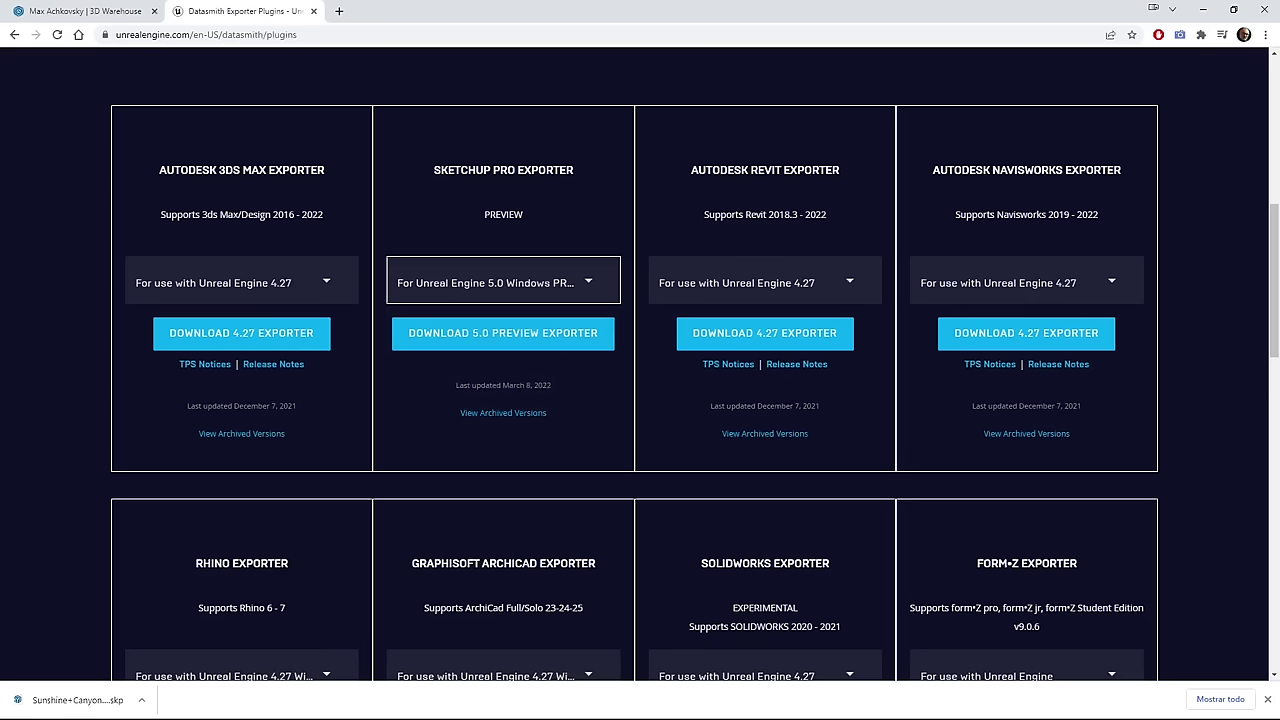
click(505, 344)
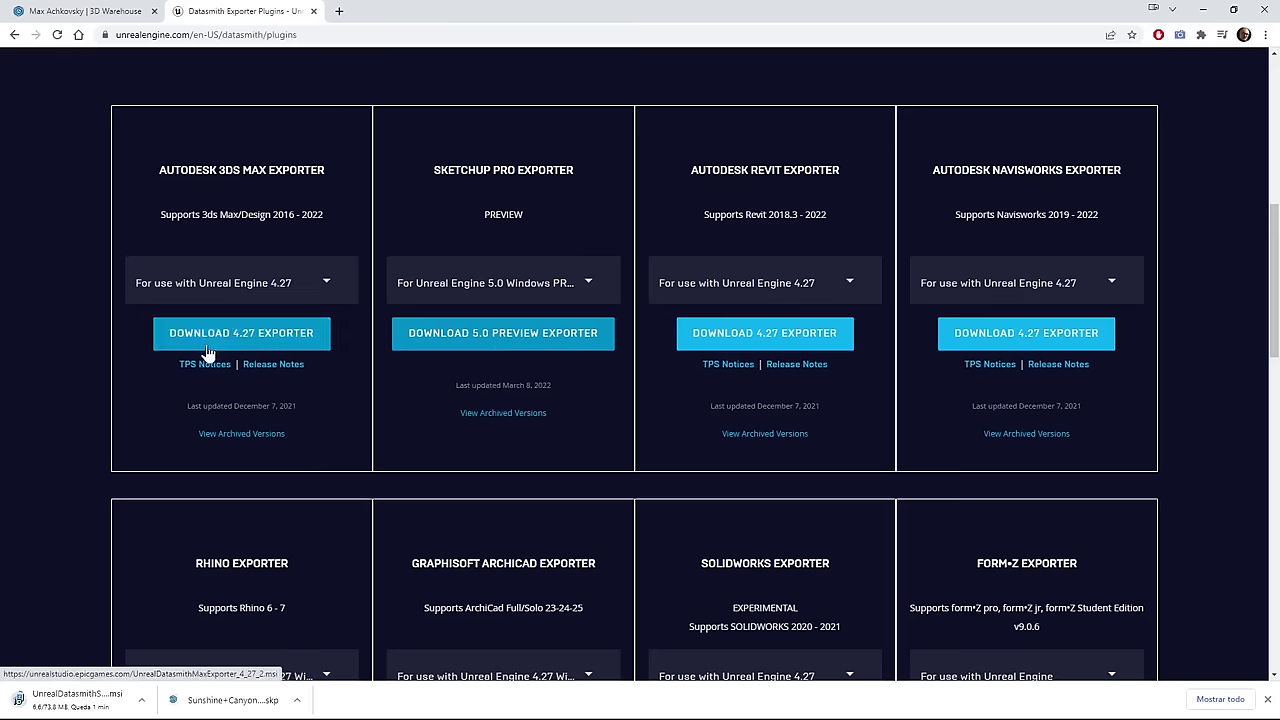
click(275, 287)
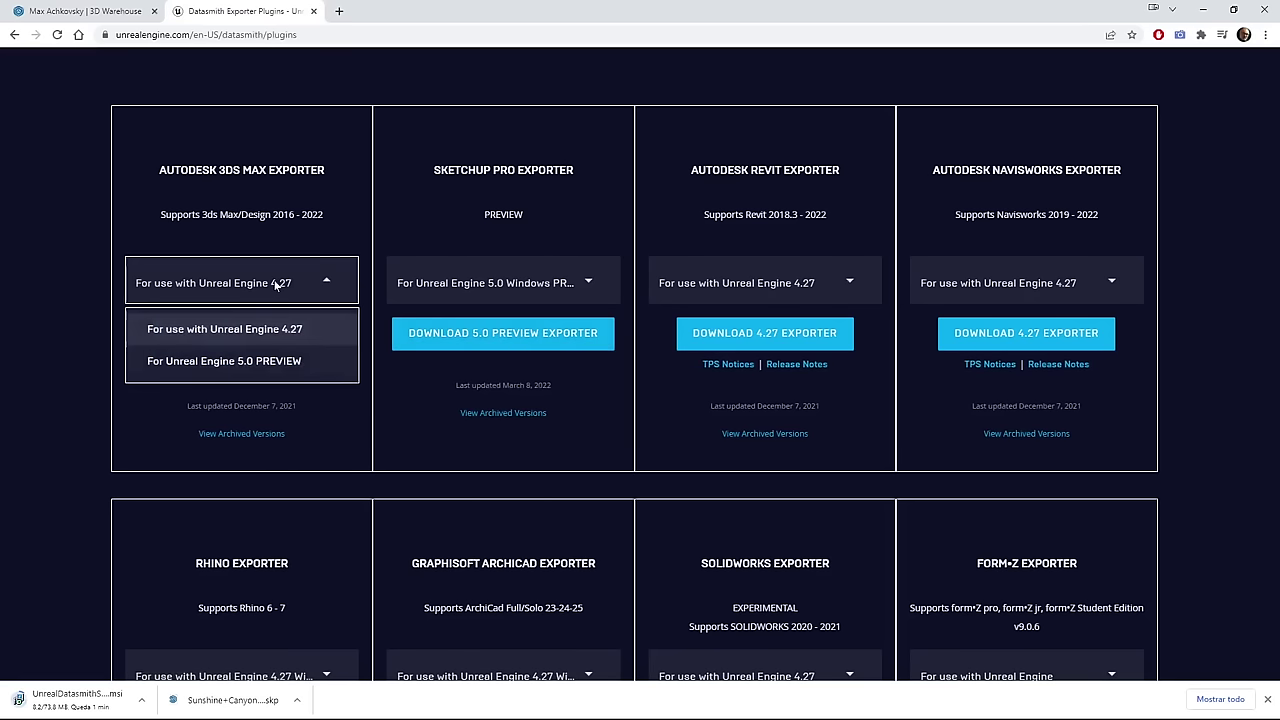
click(262, 361)
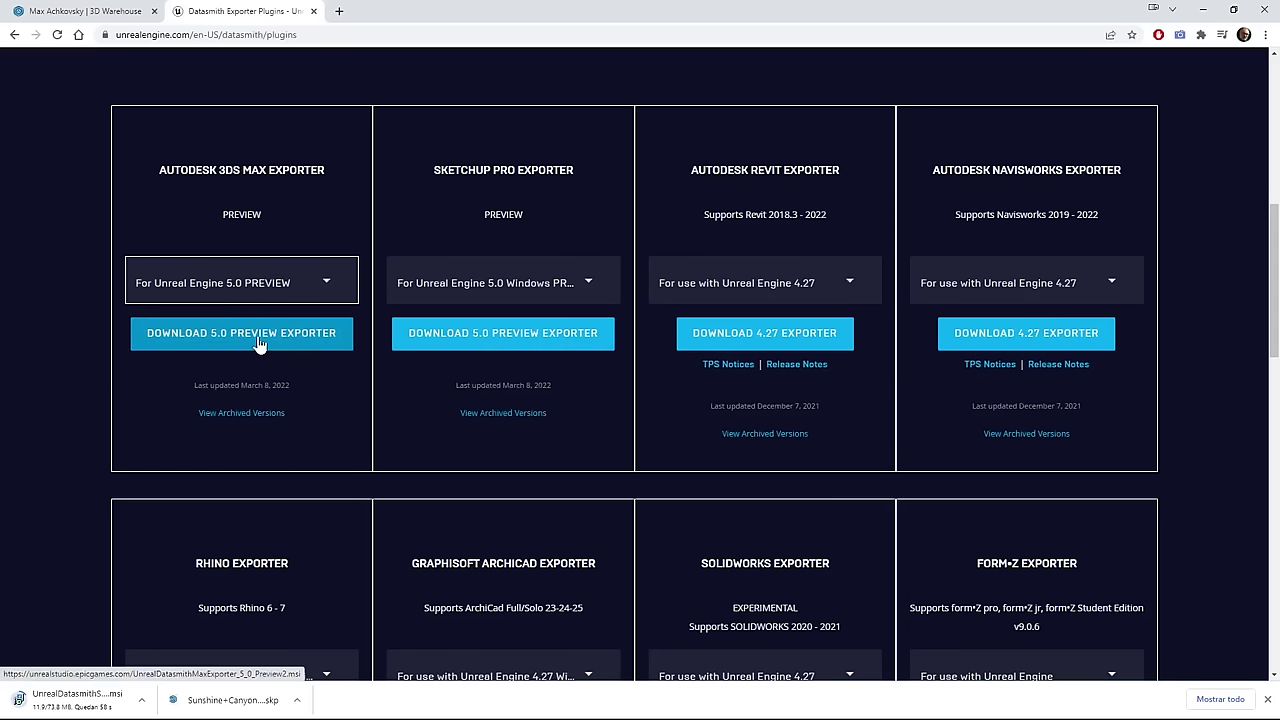
Step: Download the 3ds Max exporter, then list 3ds Max's export formats to reveal Unreal Datasmith (*.udatasmith)
click(258, 343)
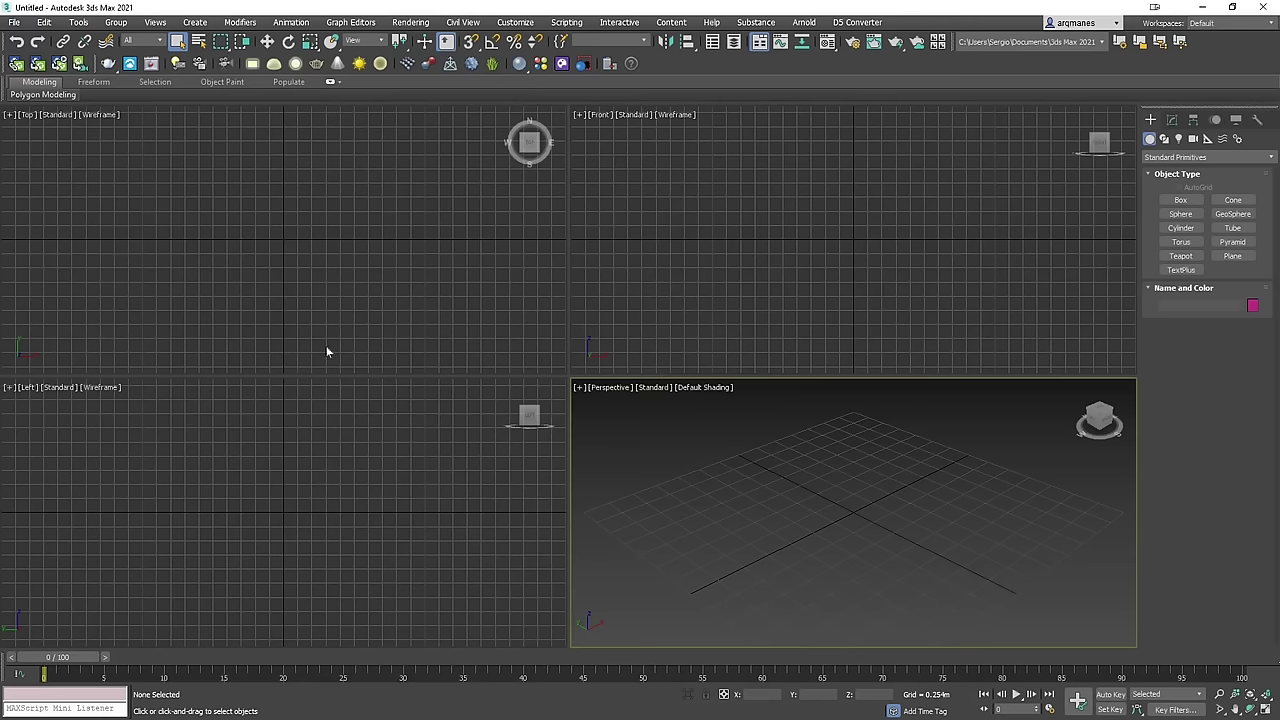
click(15, 23)
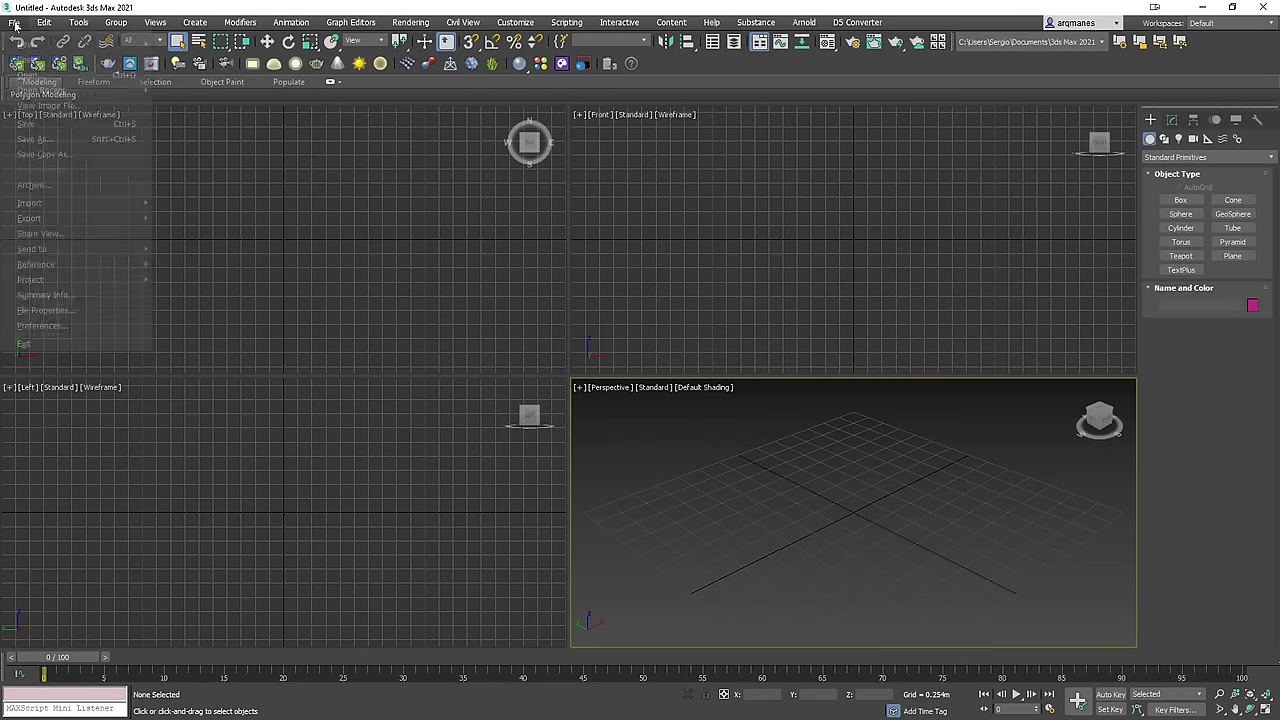
mouse_move(44, 222)
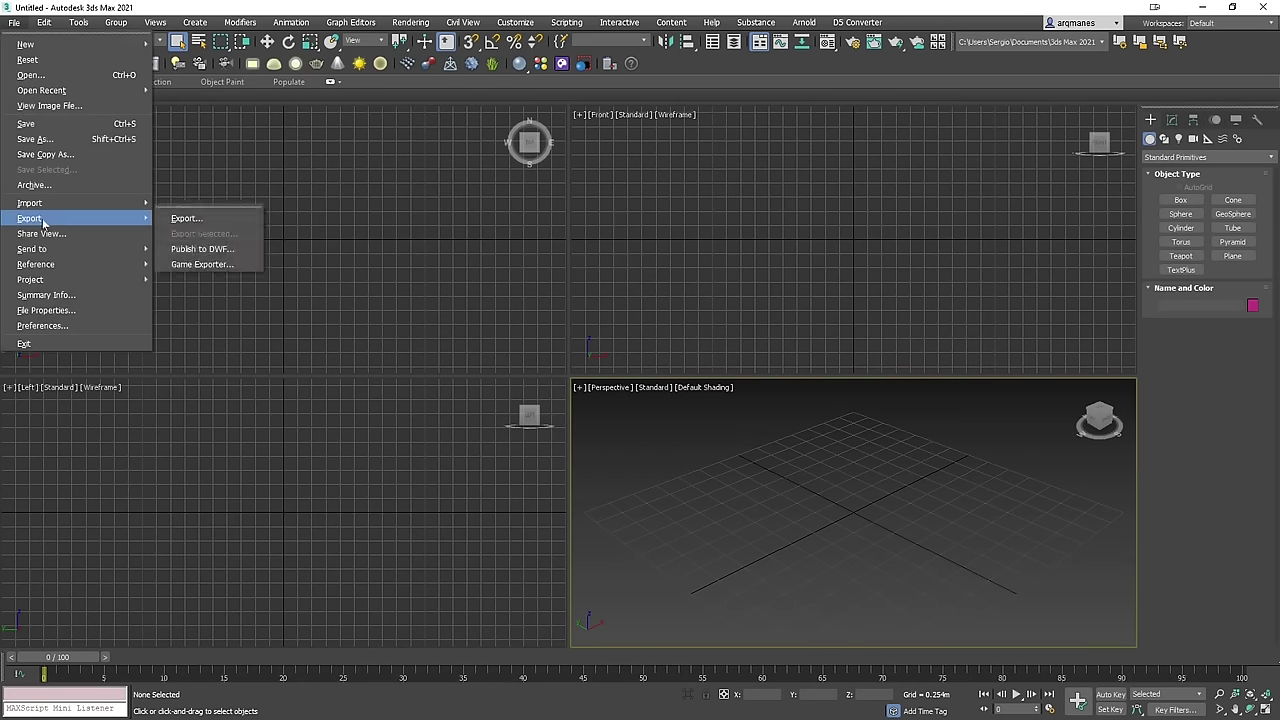
click(175, 218)
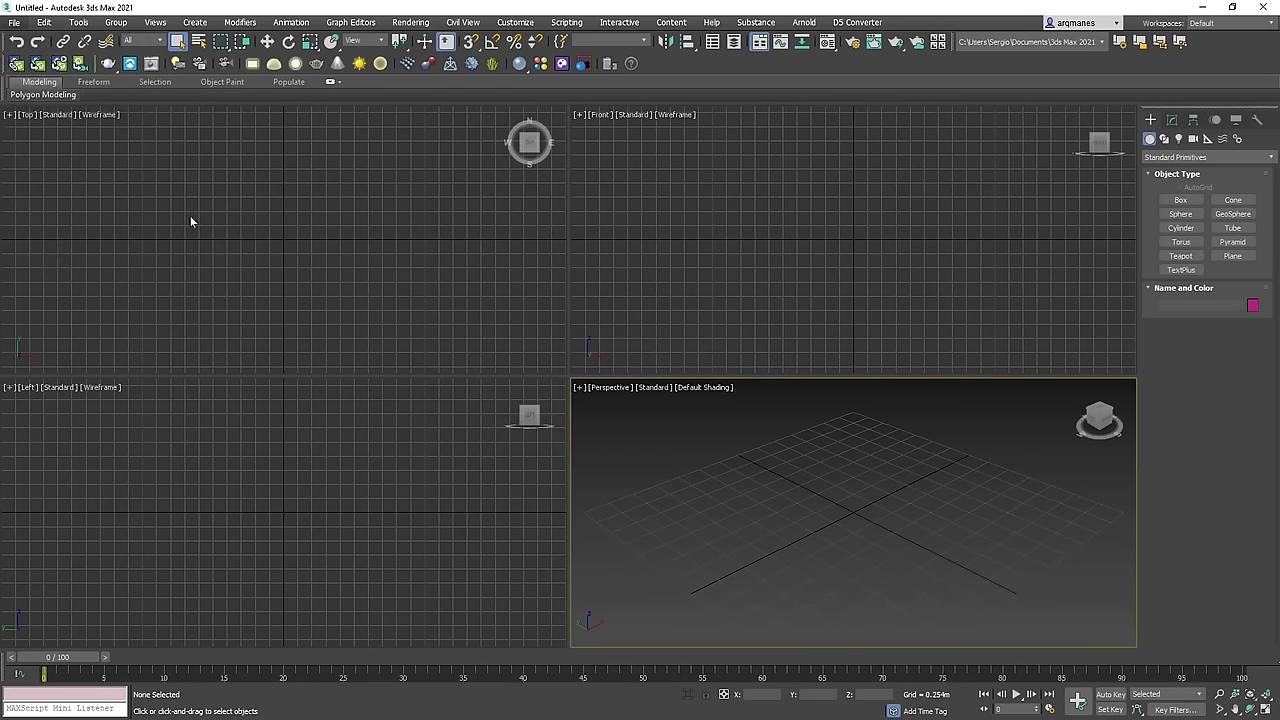
click(350, 511)
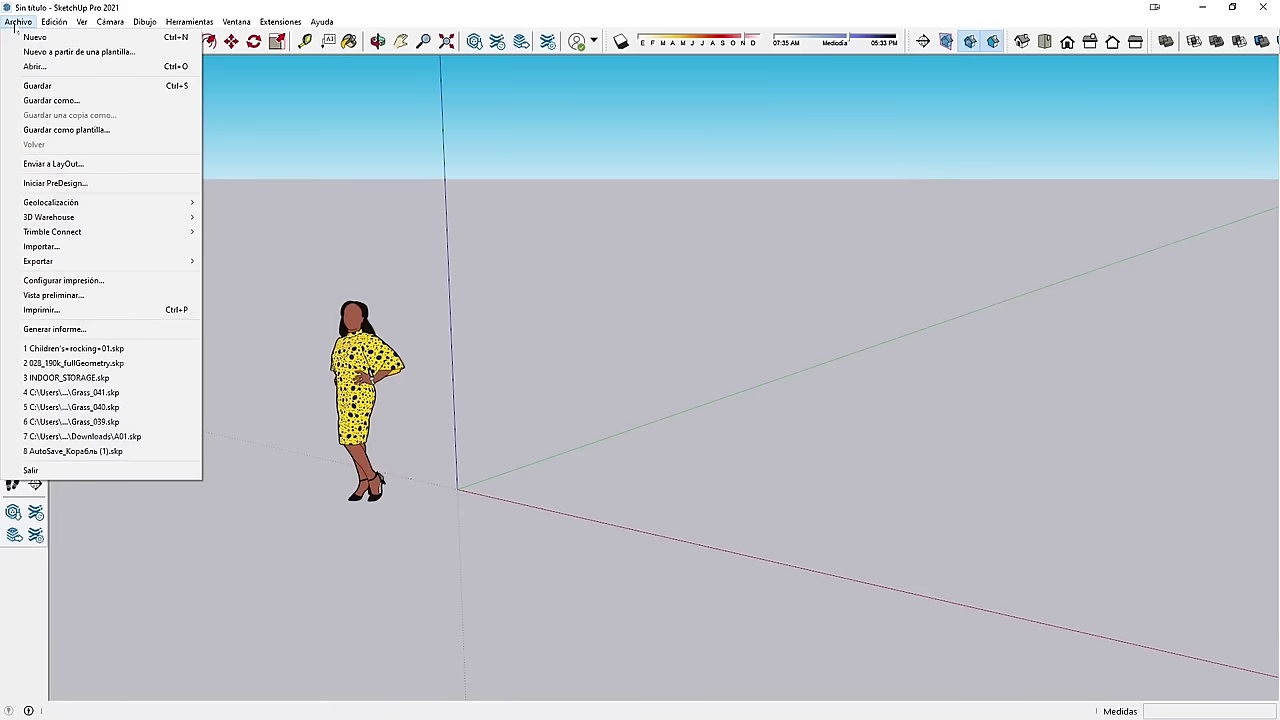
Step: Check the formats offered under Archivo > Exportar > Modelo 3D
mouse_move(83, 258)
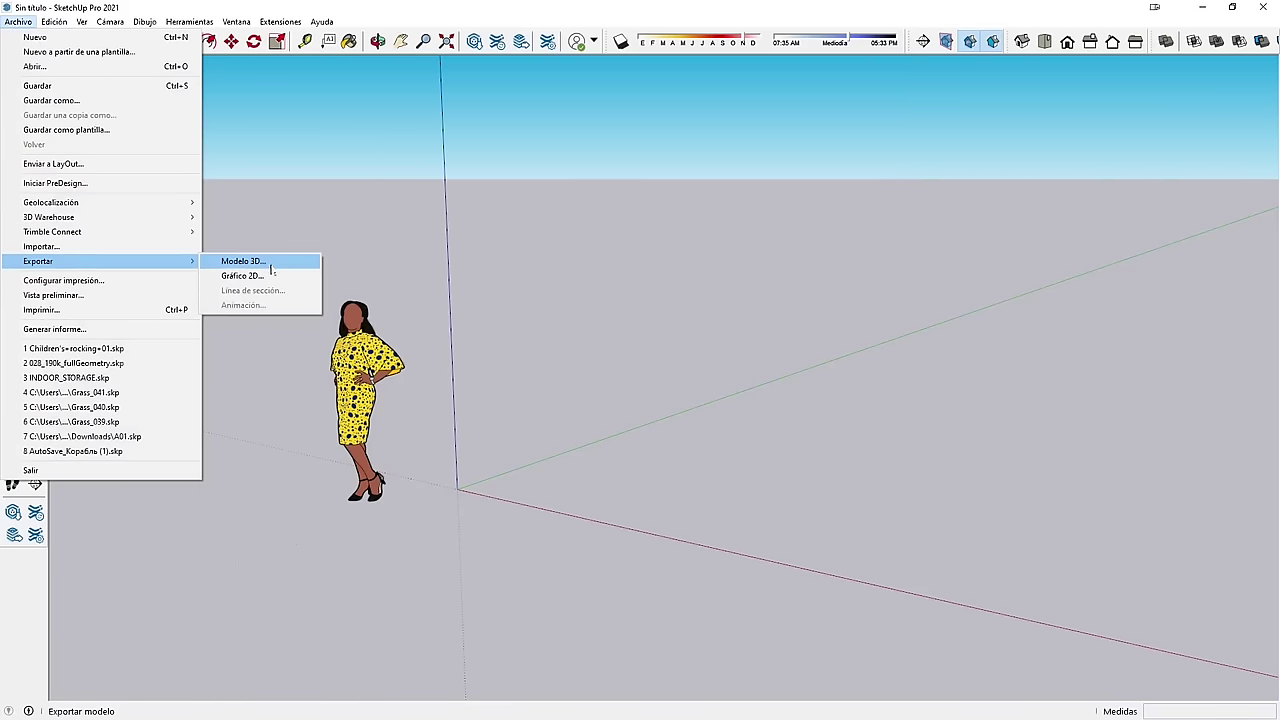
click(271, 264)
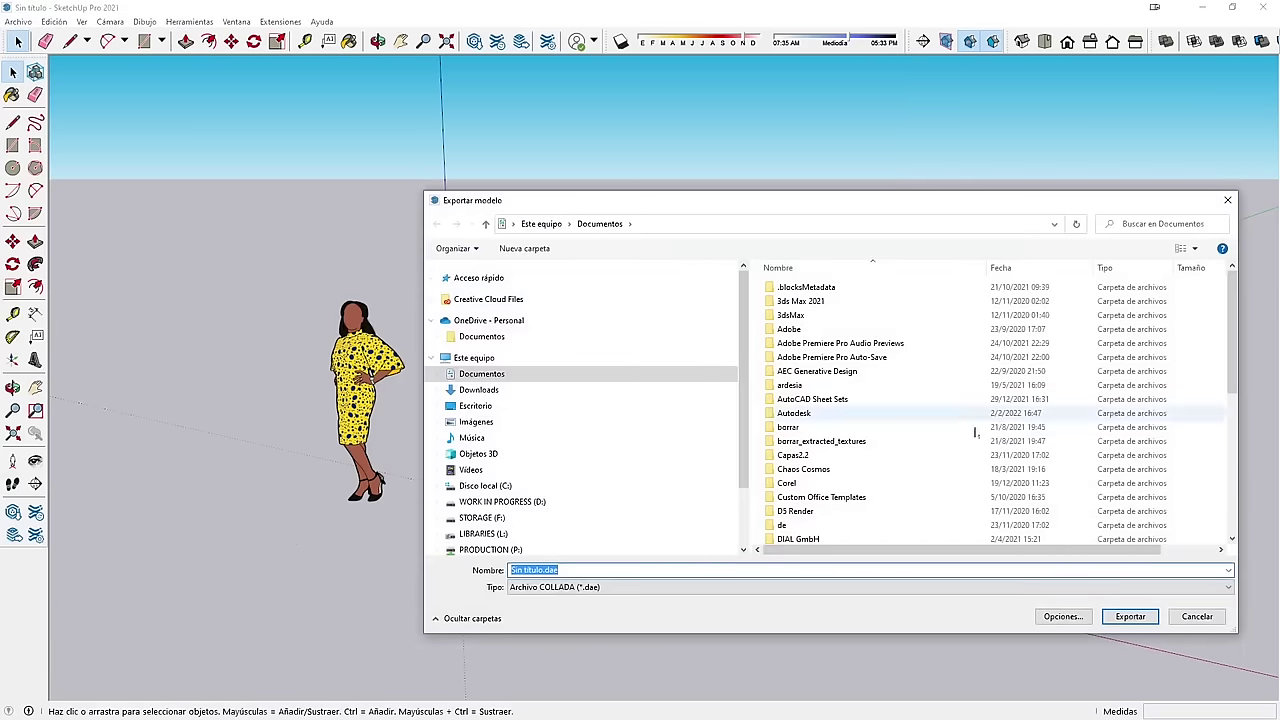
click(475, 475)
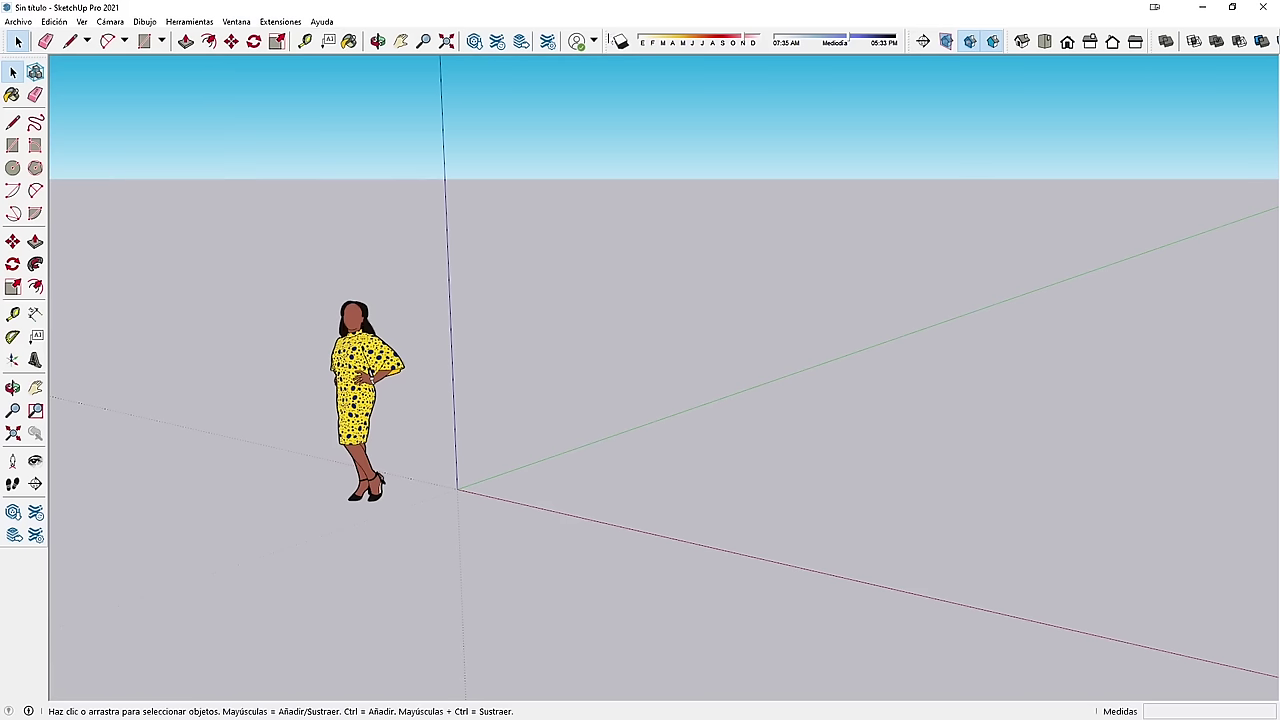
Step: Enable the Datasmith toolbar and move it aside over the modelling view
right_click(610, 38)
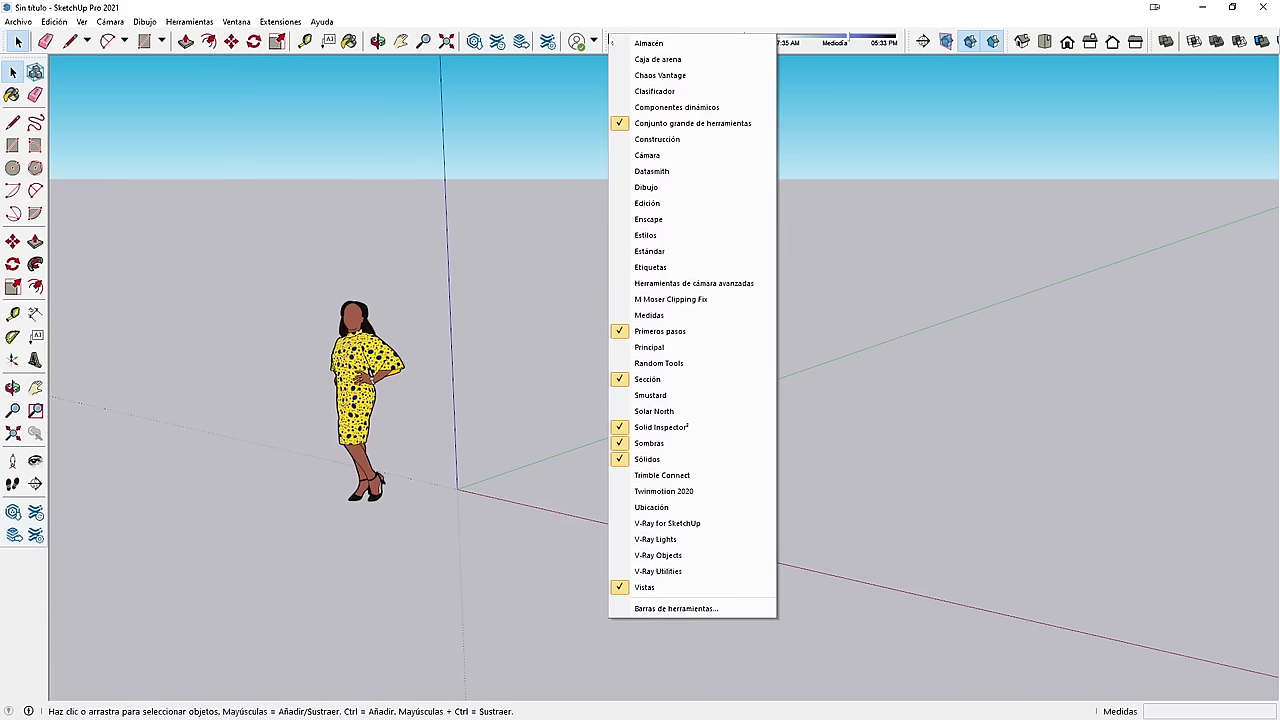
click(678, 172)
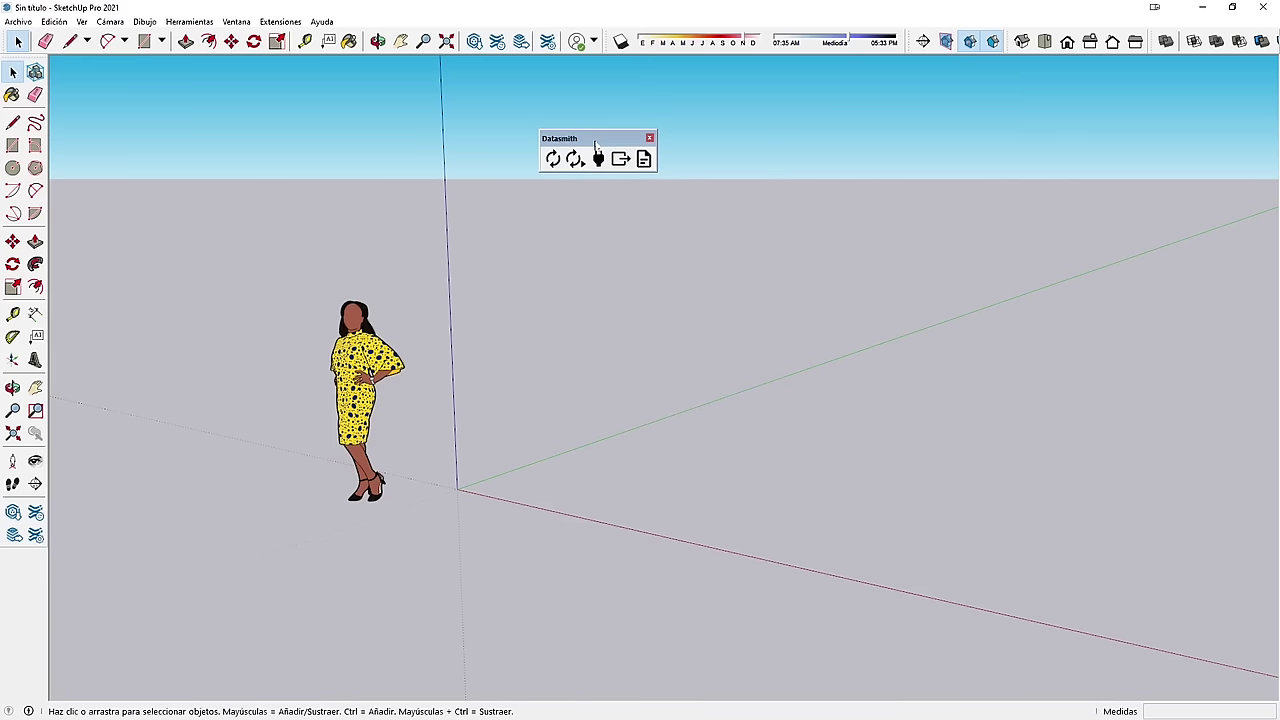
drag(594, 139, 464, 79)
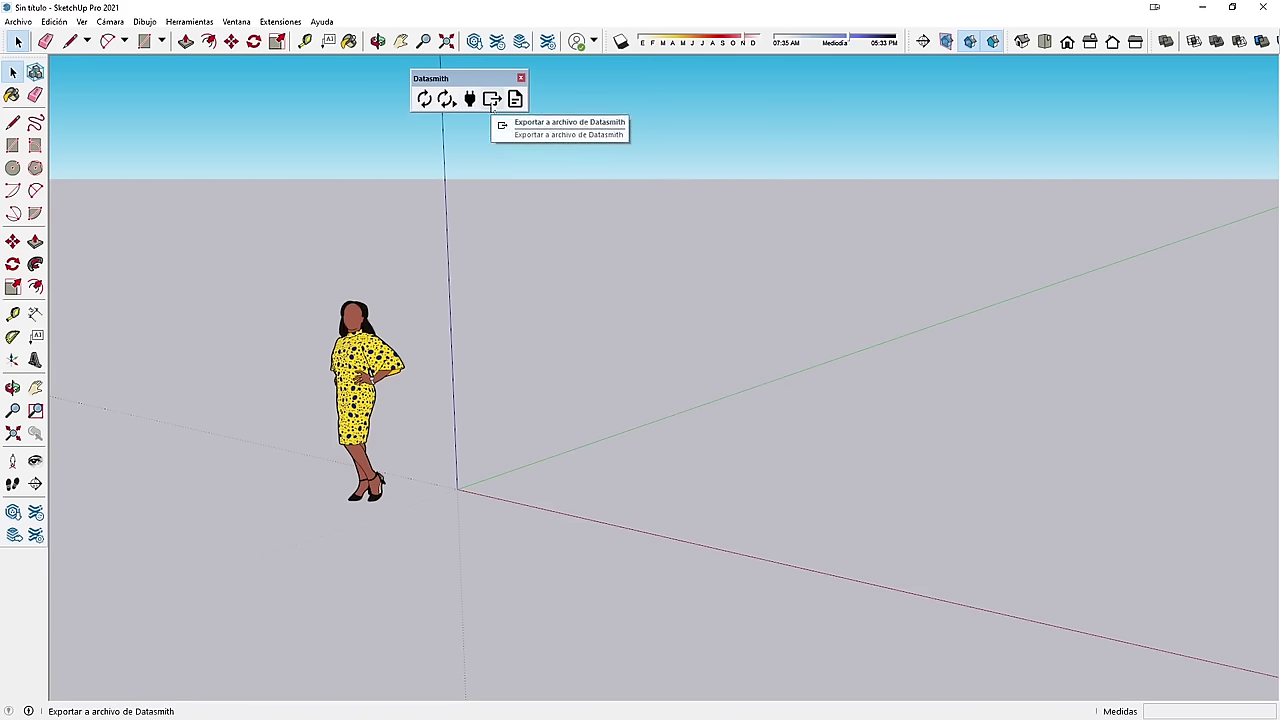
Step: Open Sunshine+Canyon+House (1).skp from Downloads and frame the house on its hillside terrain
click(492, 100)
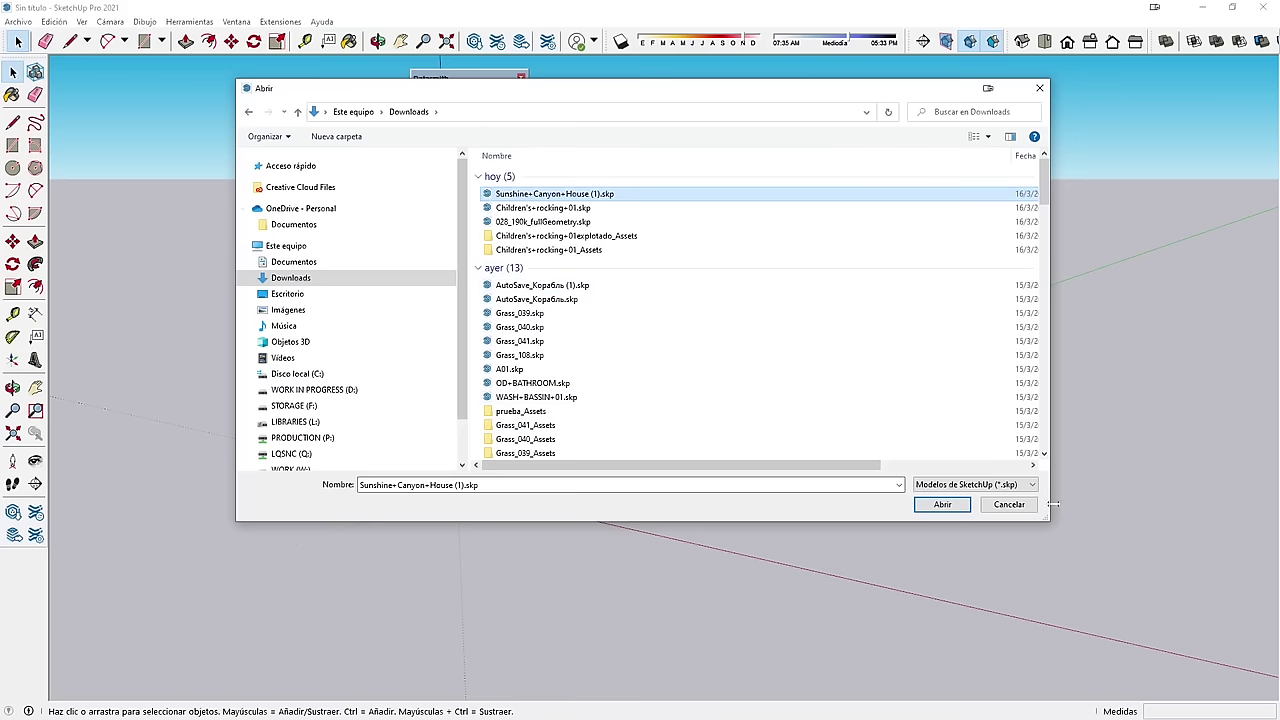
click(935, 505)
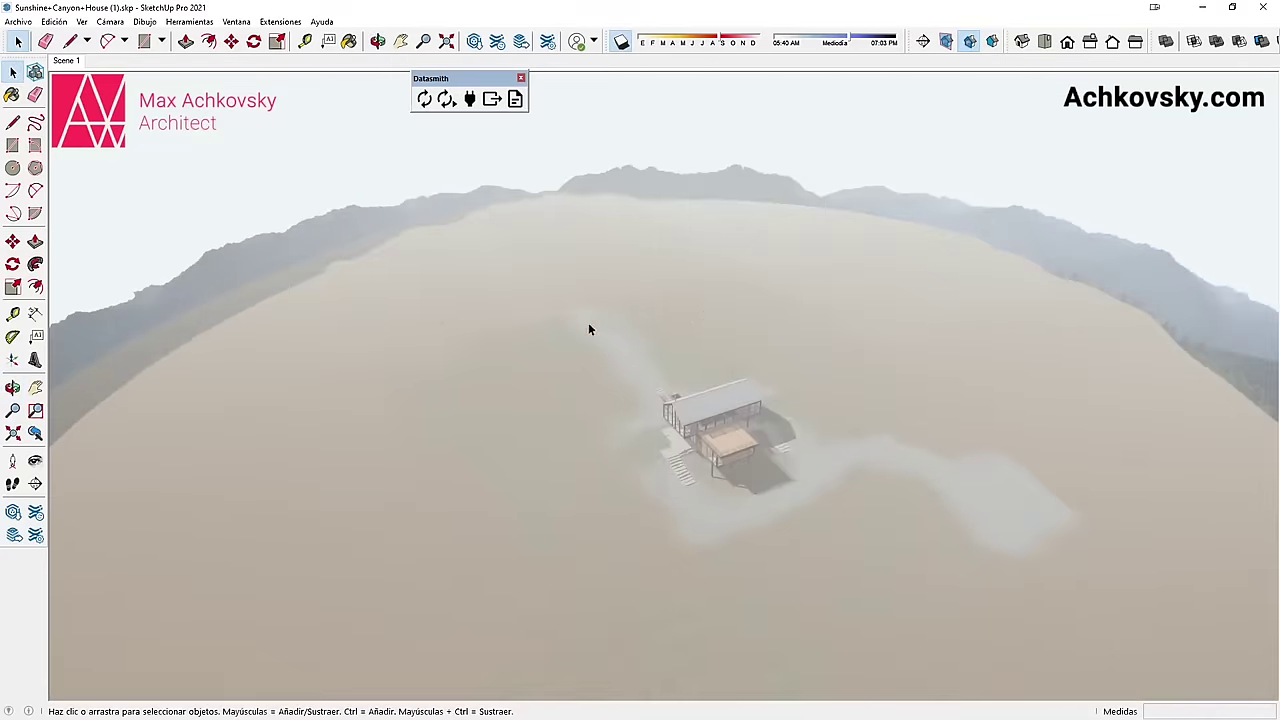
mouse_move(588, 328)
middle_down()
mouse_move(800, 243)
mouse_move(1051, 294)
mouse_move(1086, 277)
mouse_move(654, 211)
mouse_move(369, 226)
mouse_move(800, 270)
middle_up()
scroll(1051, 294, up, 3)
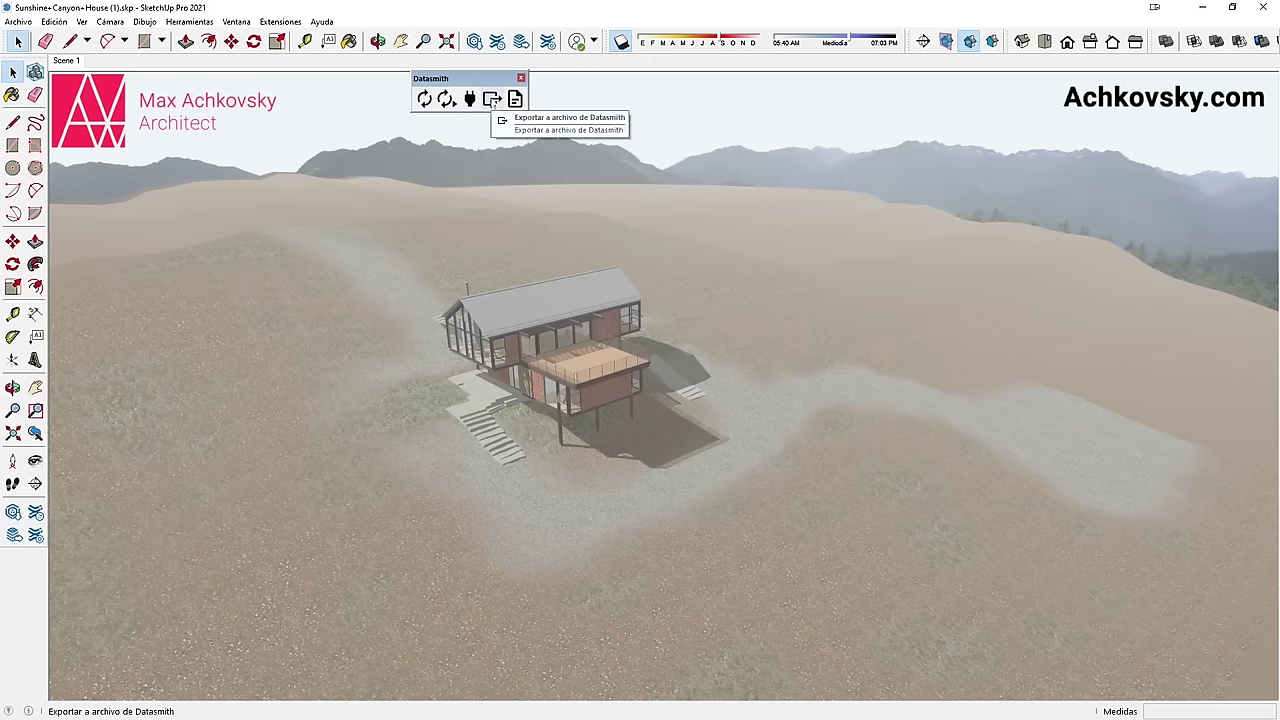
Step: Start the Datasmith export and browse into the arqmanesExterior project folder
click(492, 99)
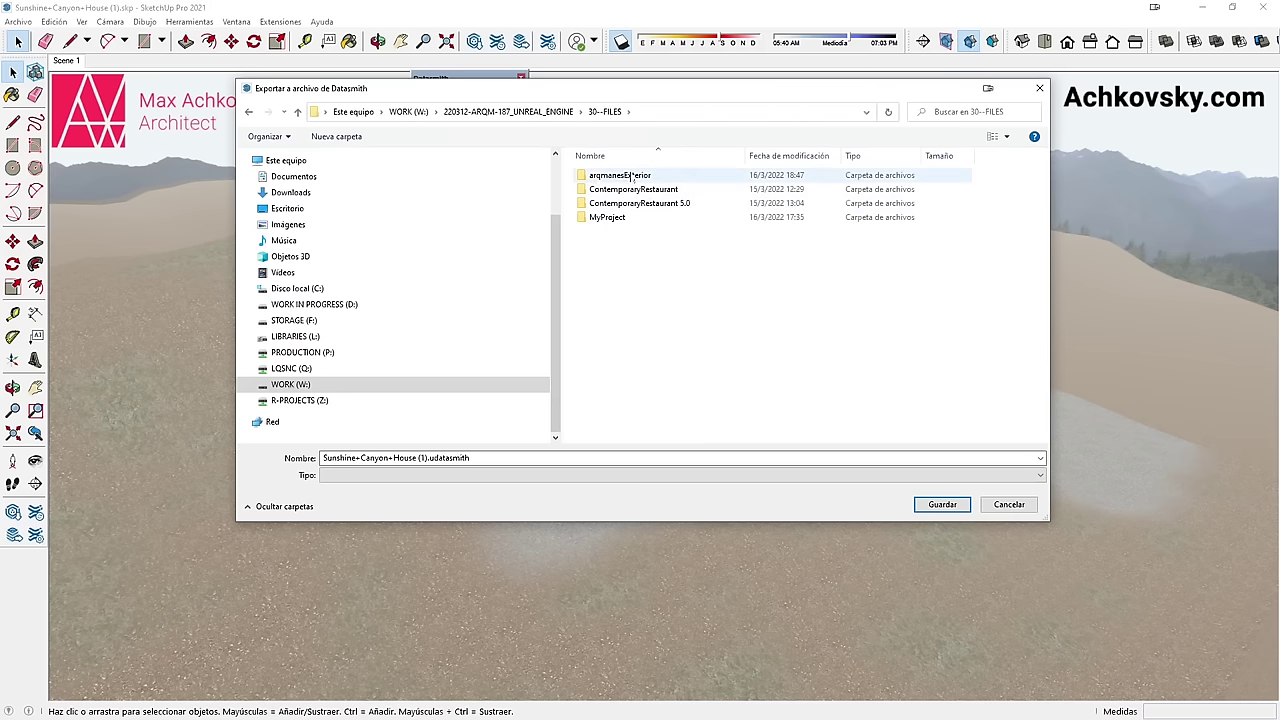
click(633, 177)
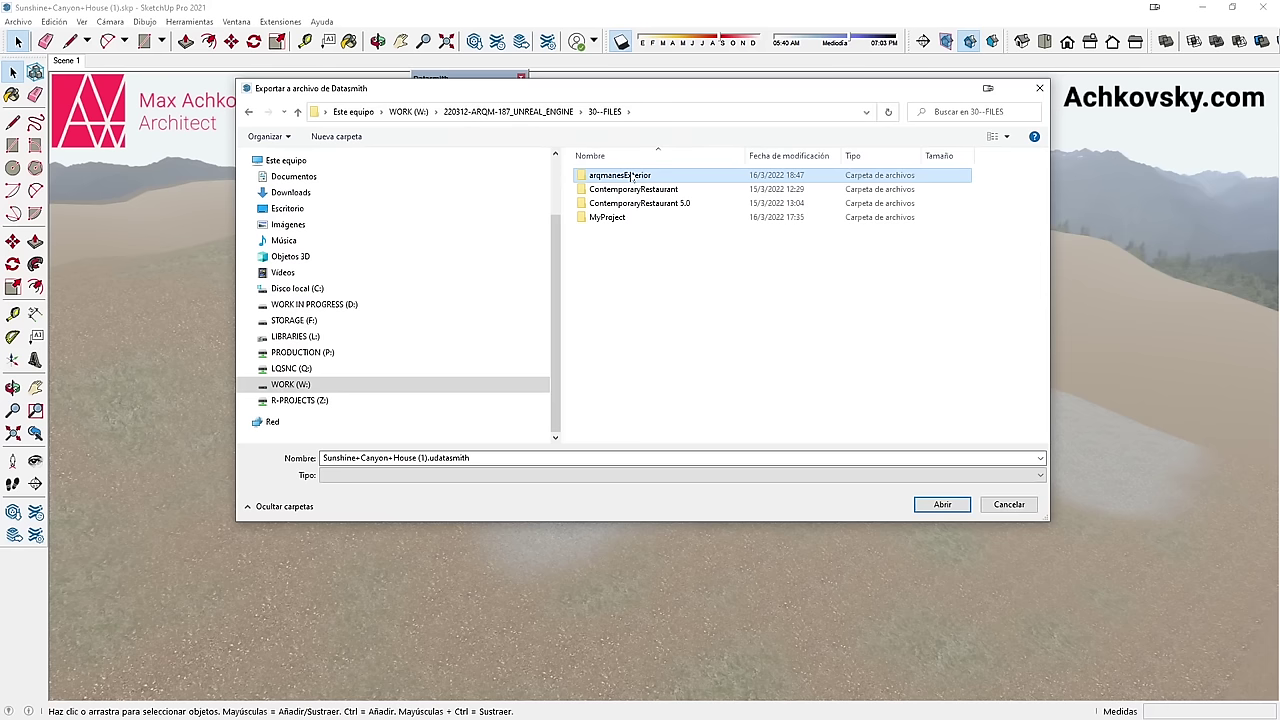
double_click(632, 177)
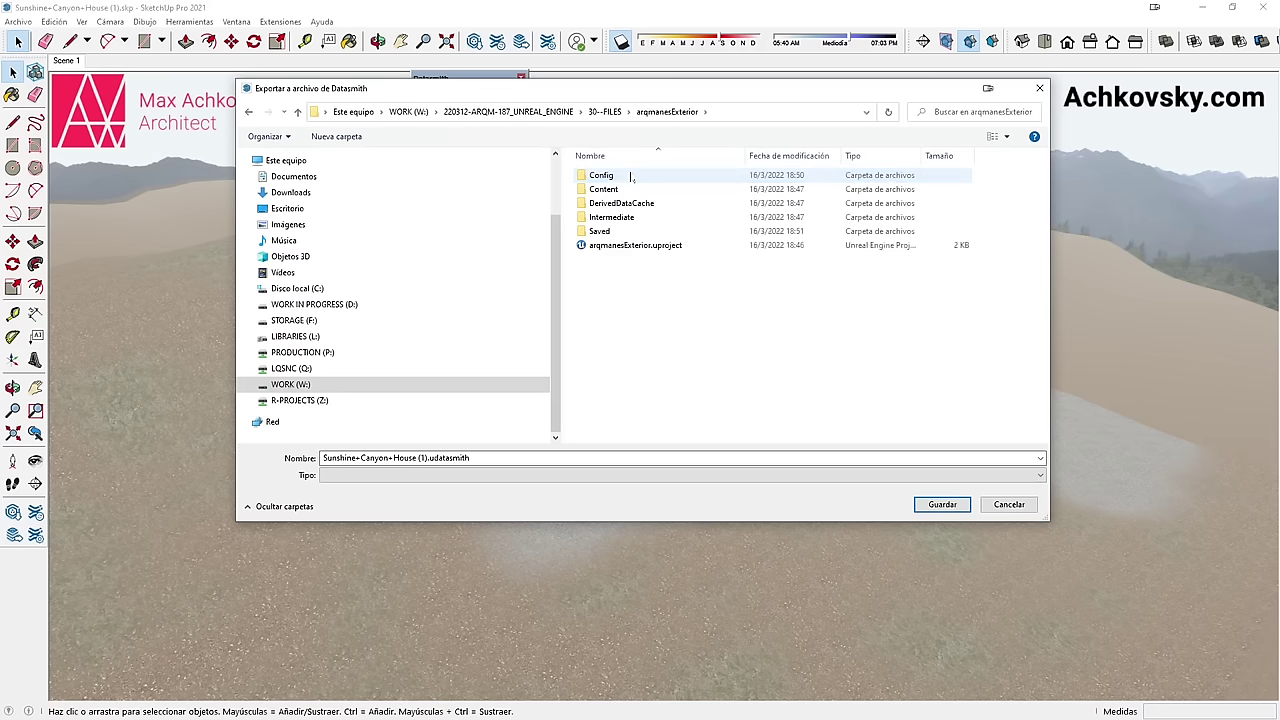
Step: Create a new SKP folder there and save the .udatasmith file into it
right_click(606, 298)
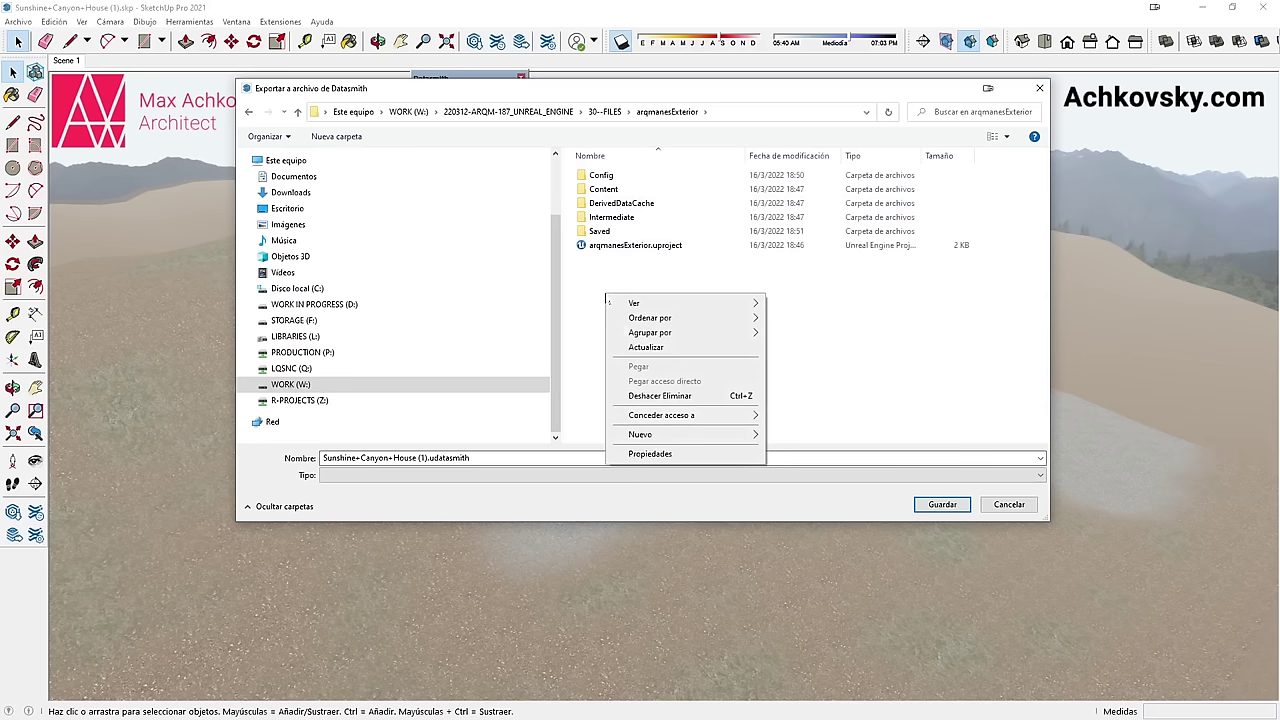
mouse_move(678, 436)
click(819, 438)
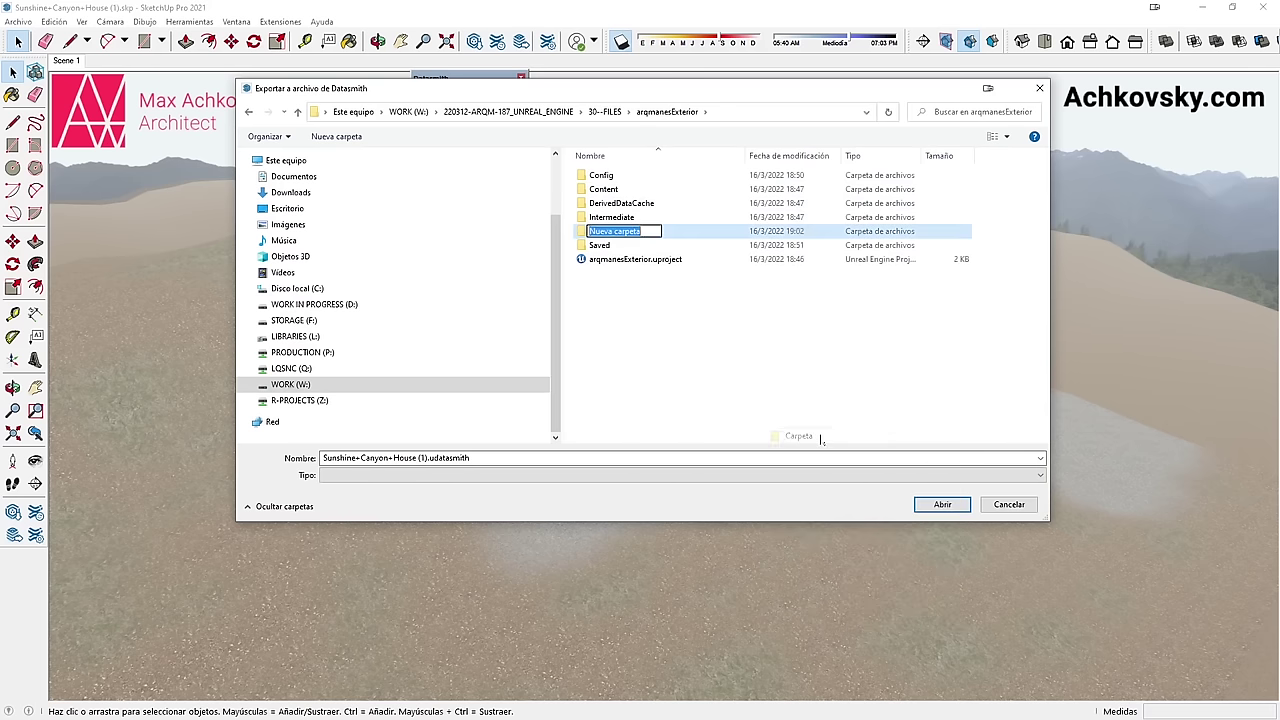
text(SKP)
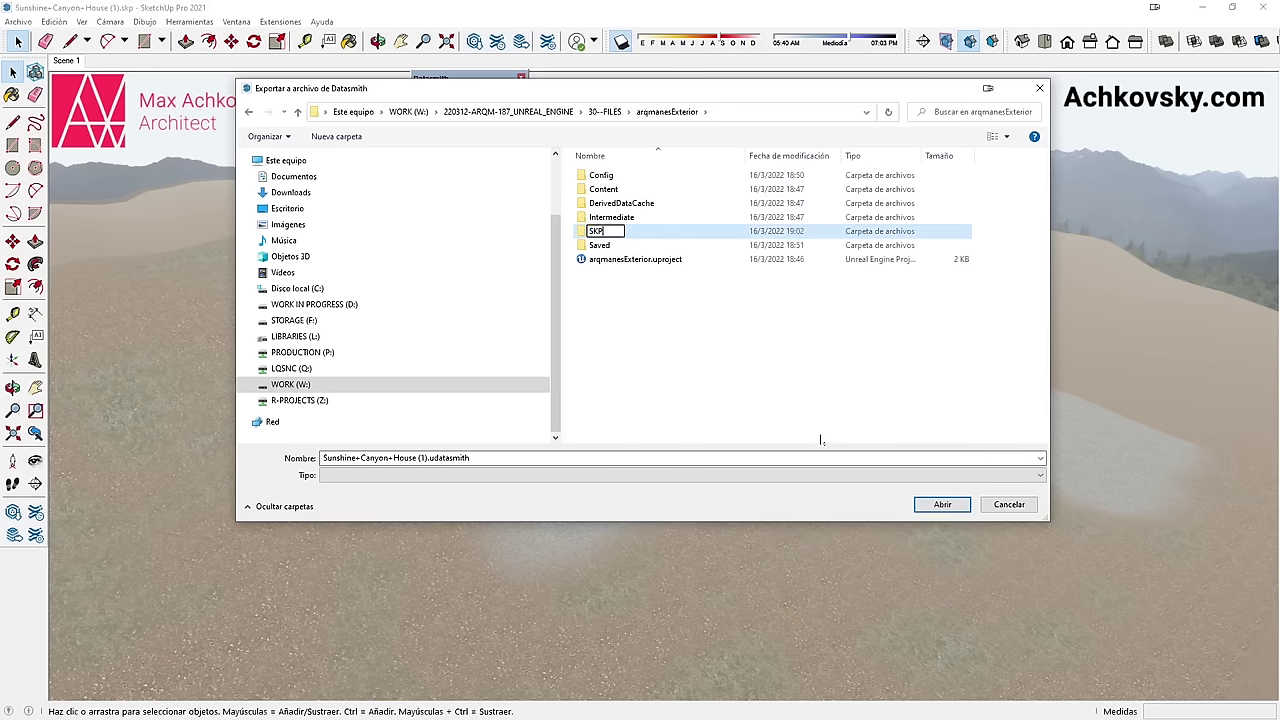
key(Return)
double_click(597, 231)
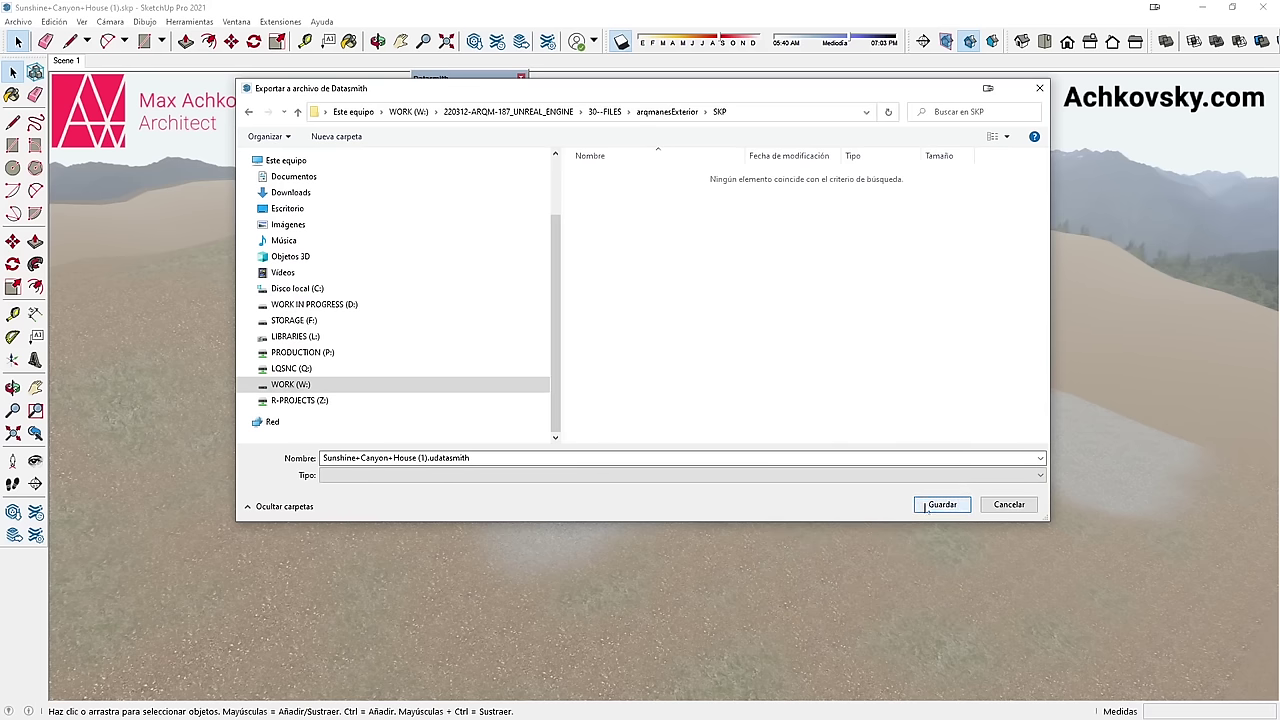
click(940, 505)
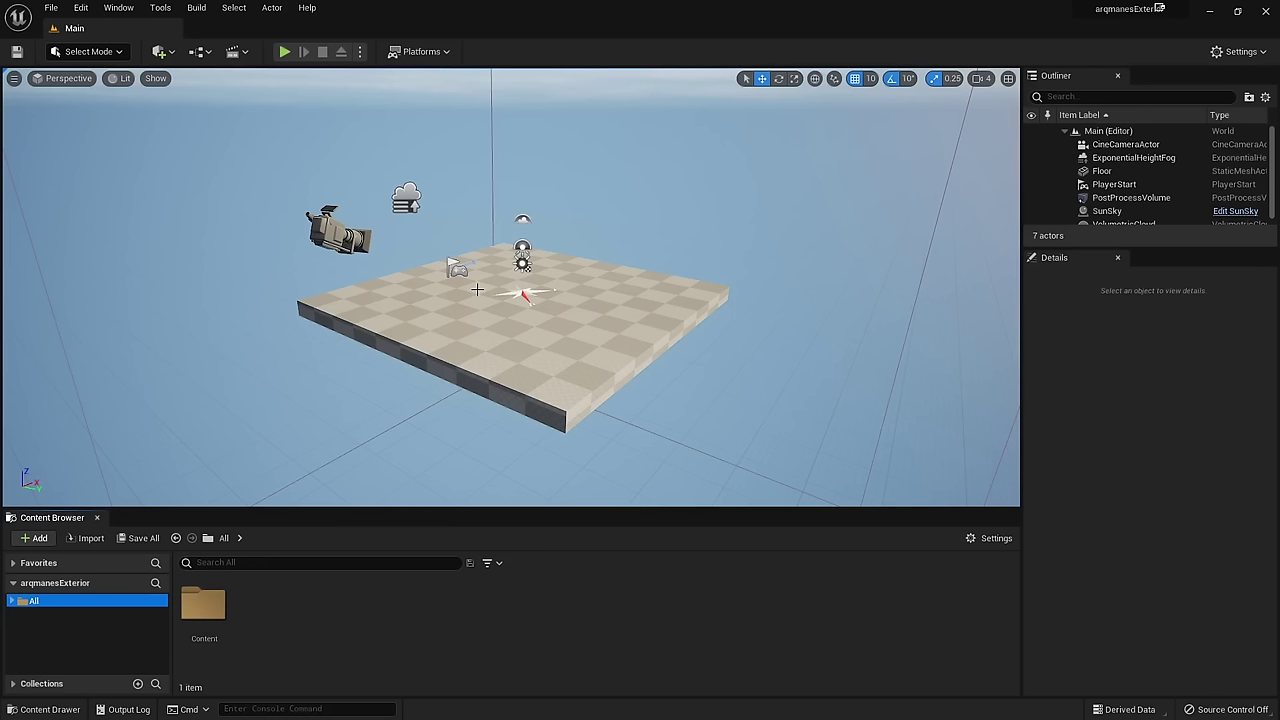
click(172, 55)
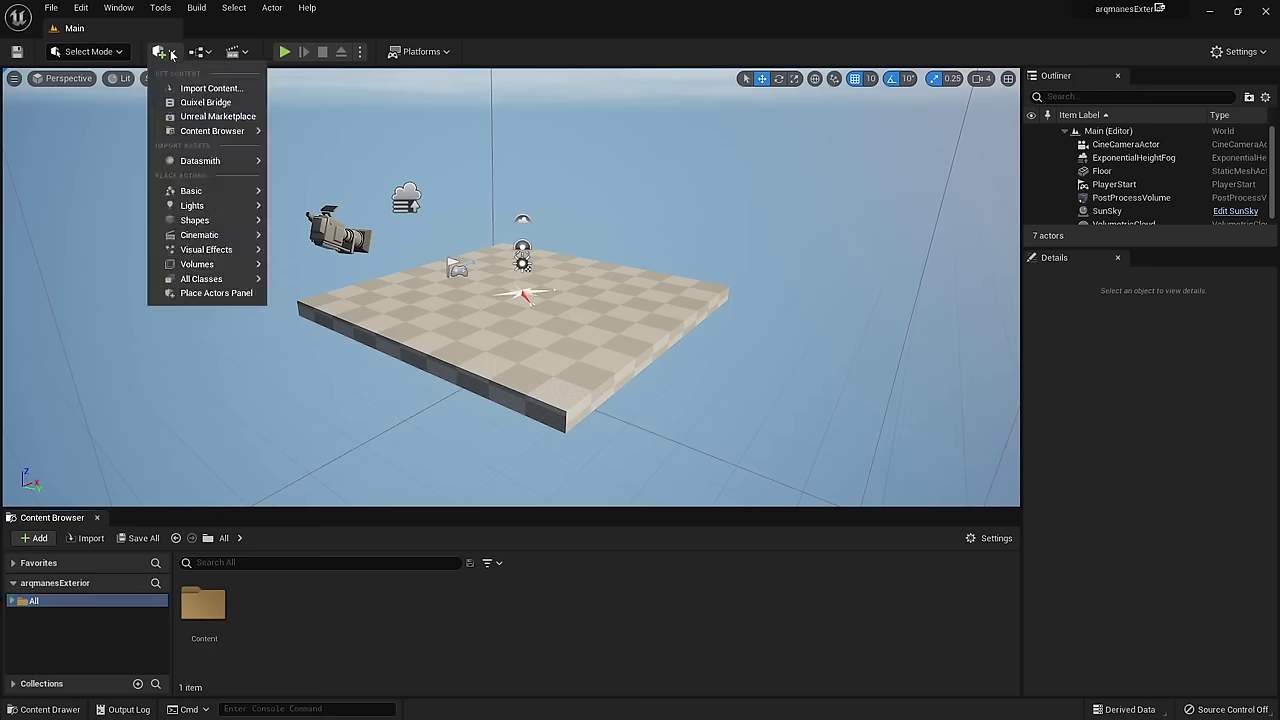
mouse_move(249, 161)
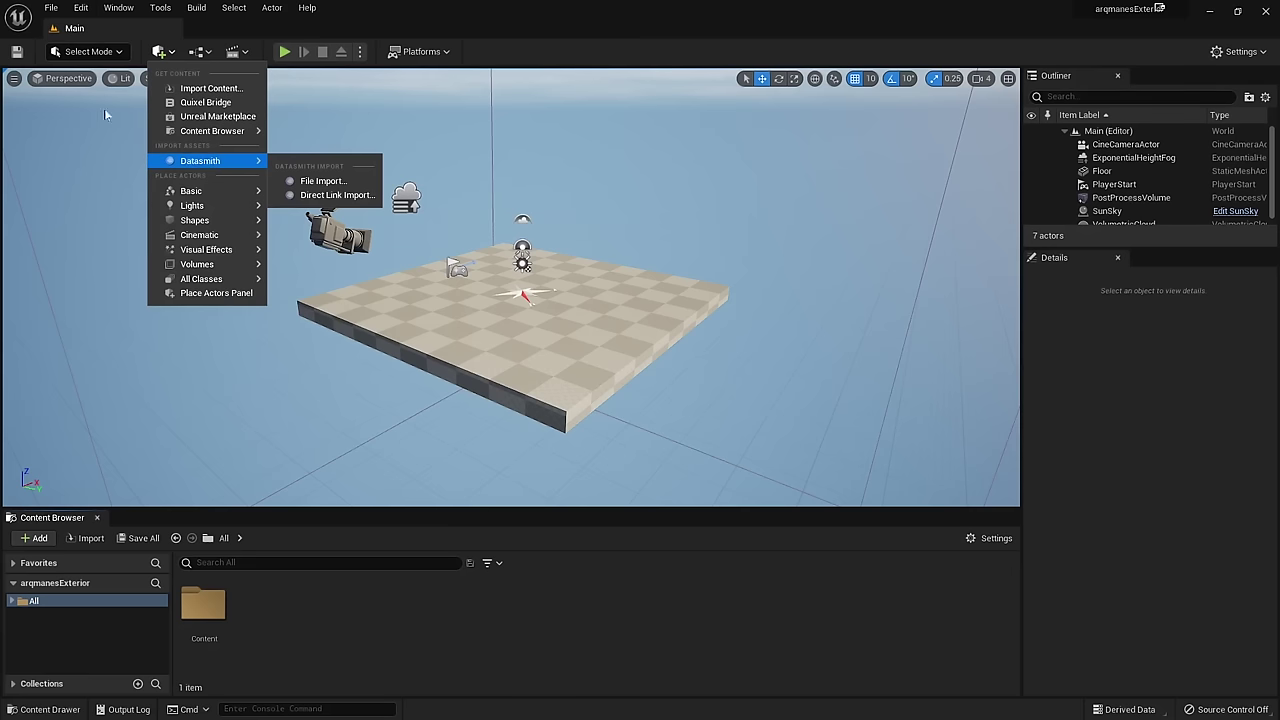
click(84, 8)
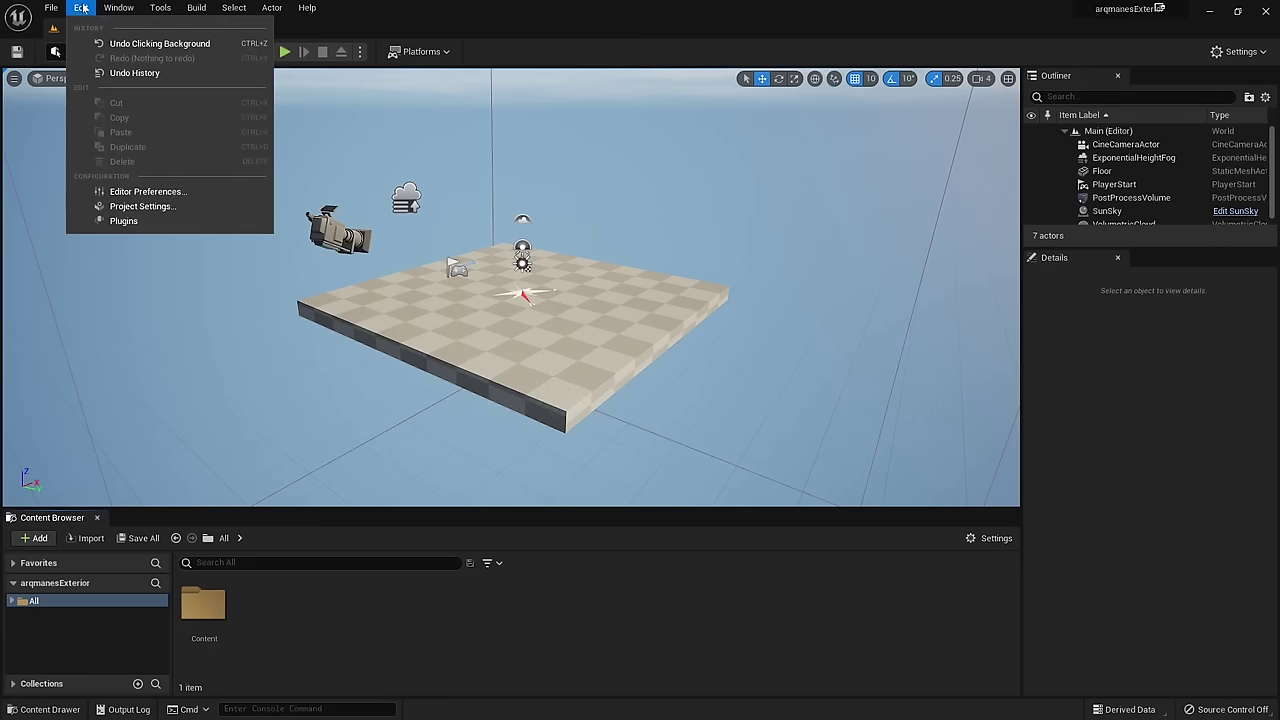
click(123, 220)
text(datasmit)
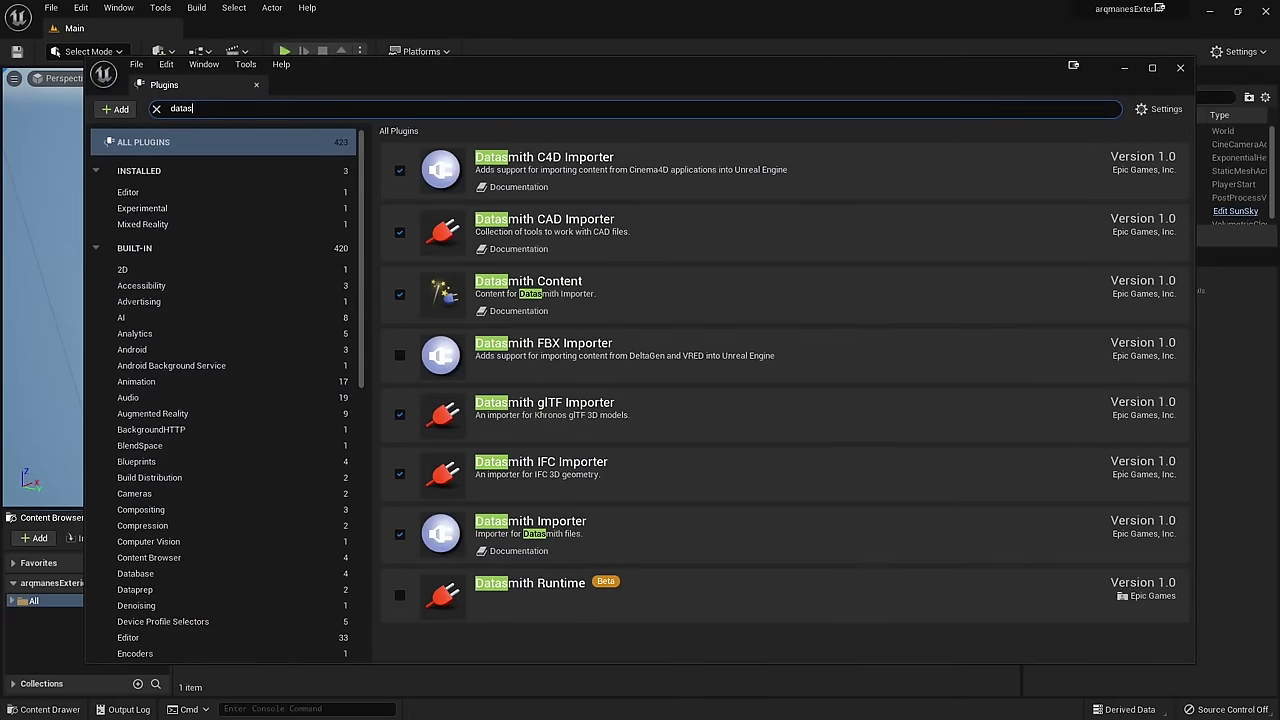
text(h)
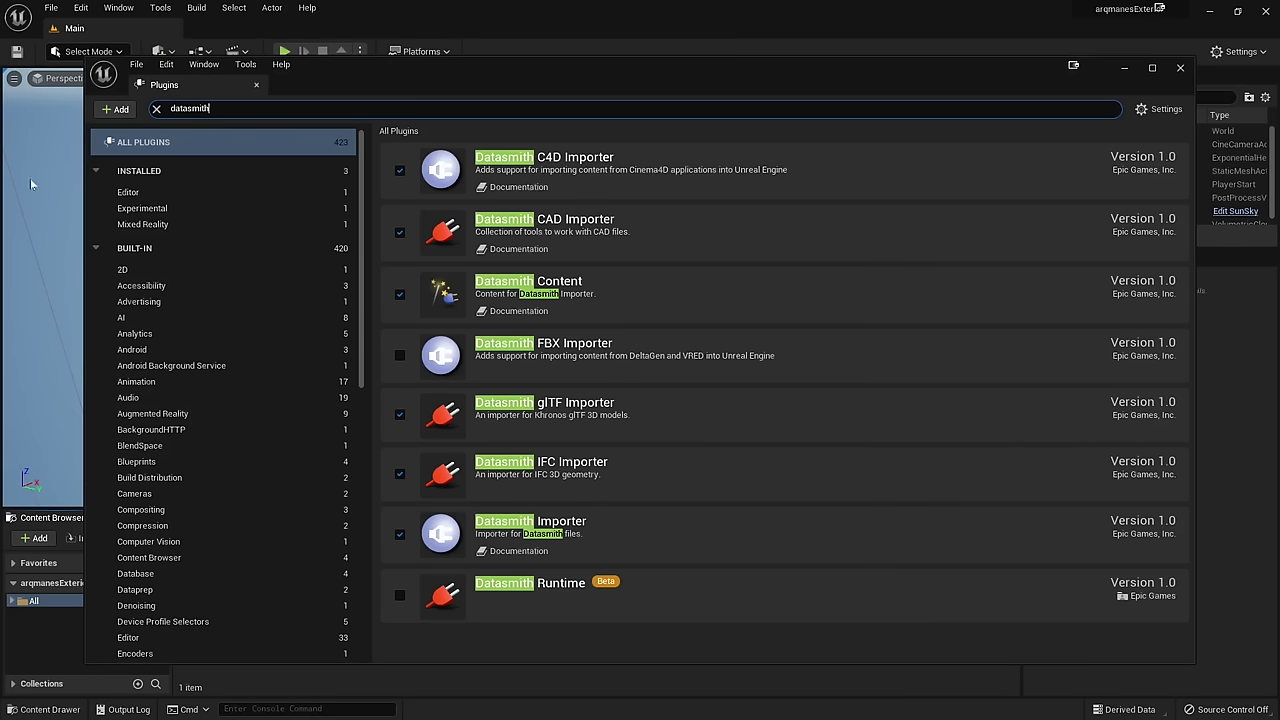
click(1180, 67)
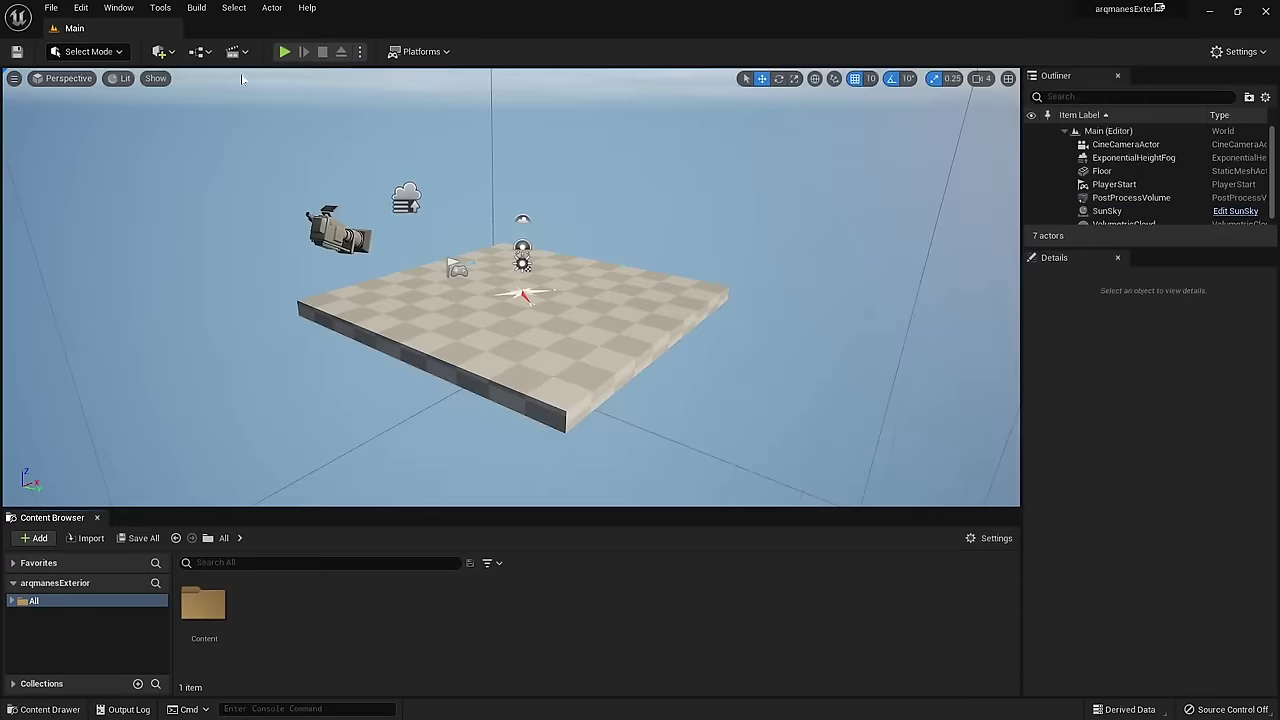
Step: Pick Sunshine+Canyon+House (1).udatasmith from the SKP folder via Quick Add > Datasmith > File Import
click(160, 51)
mouse_move(182, 162)
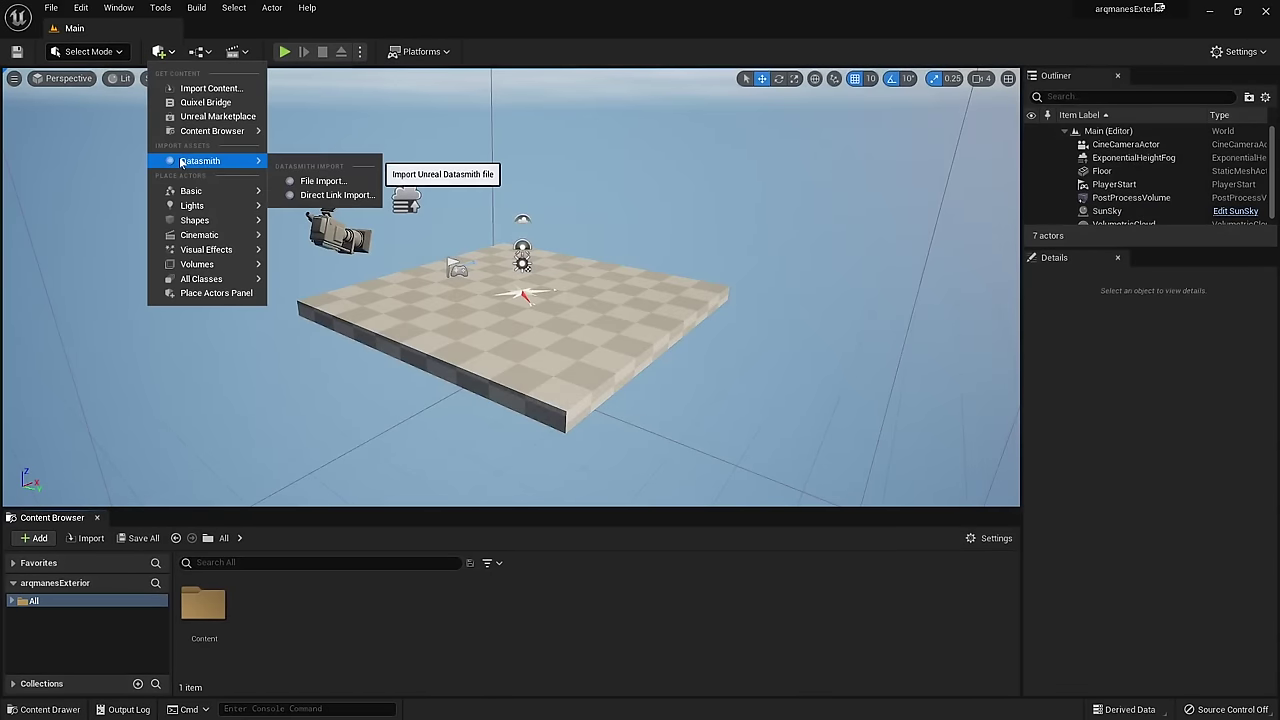
click(320, 181)
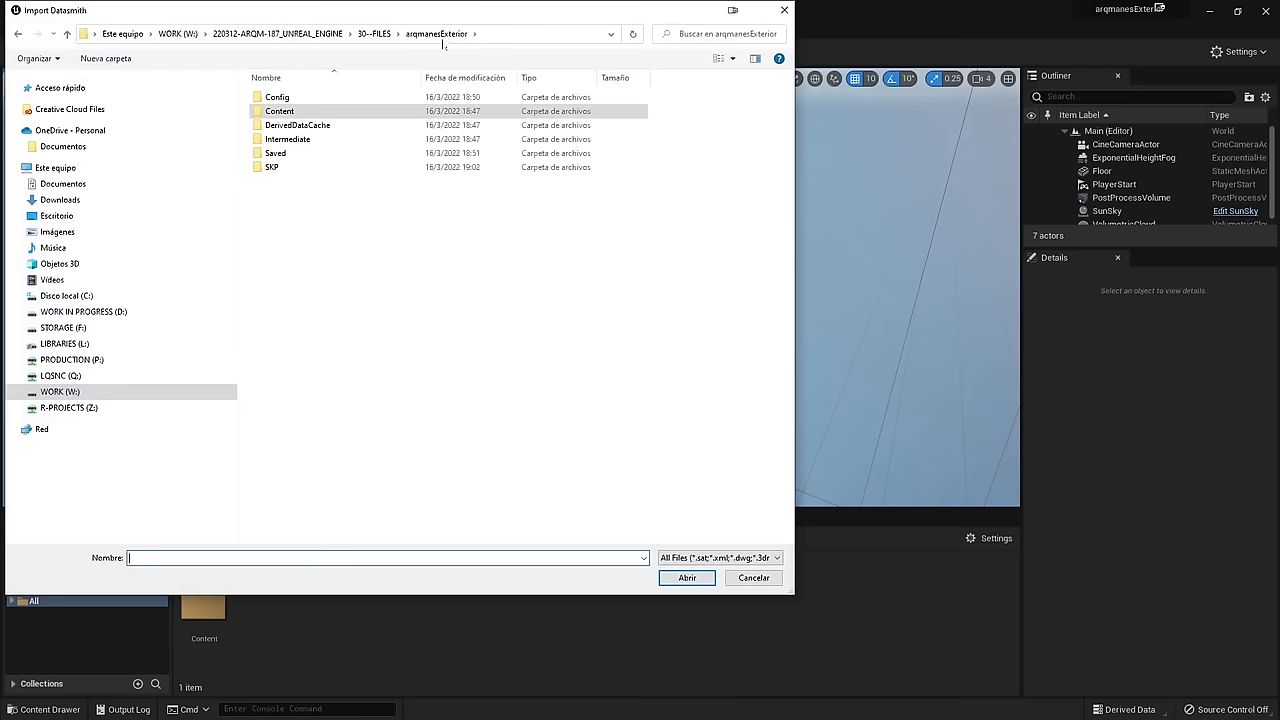
double_click(273, 168)
click(369, 112)
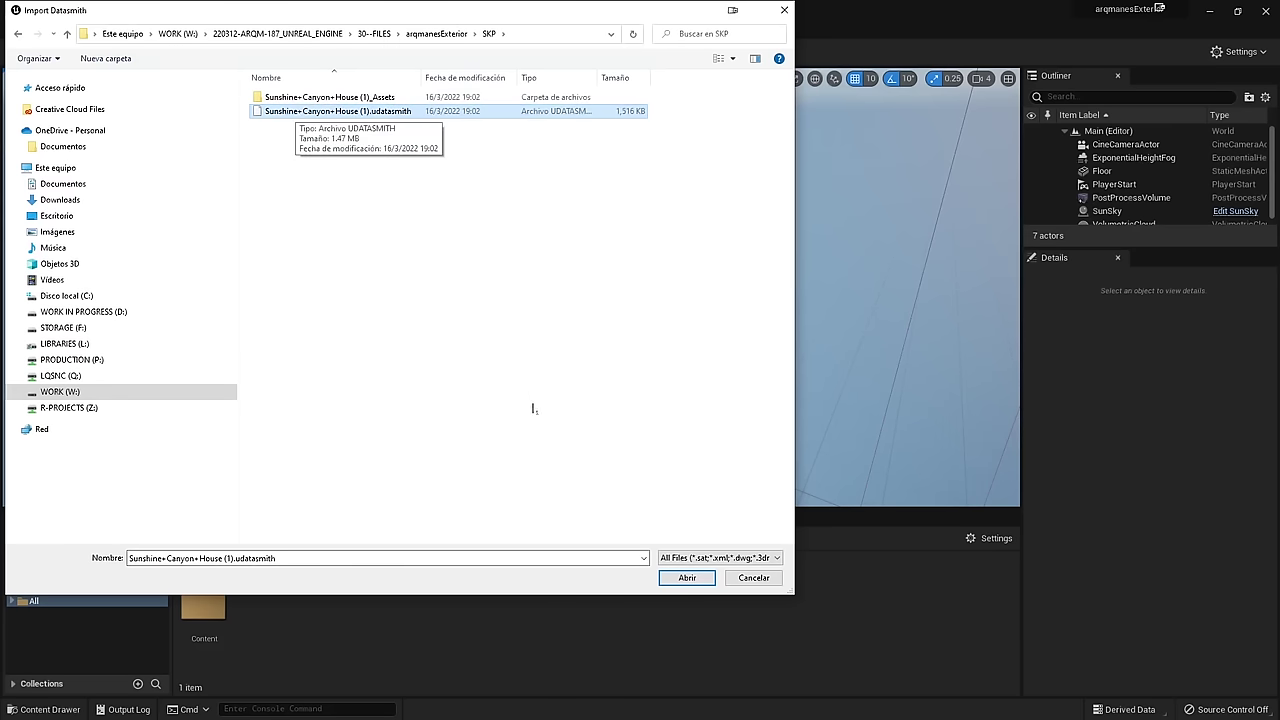
click(689, 578)
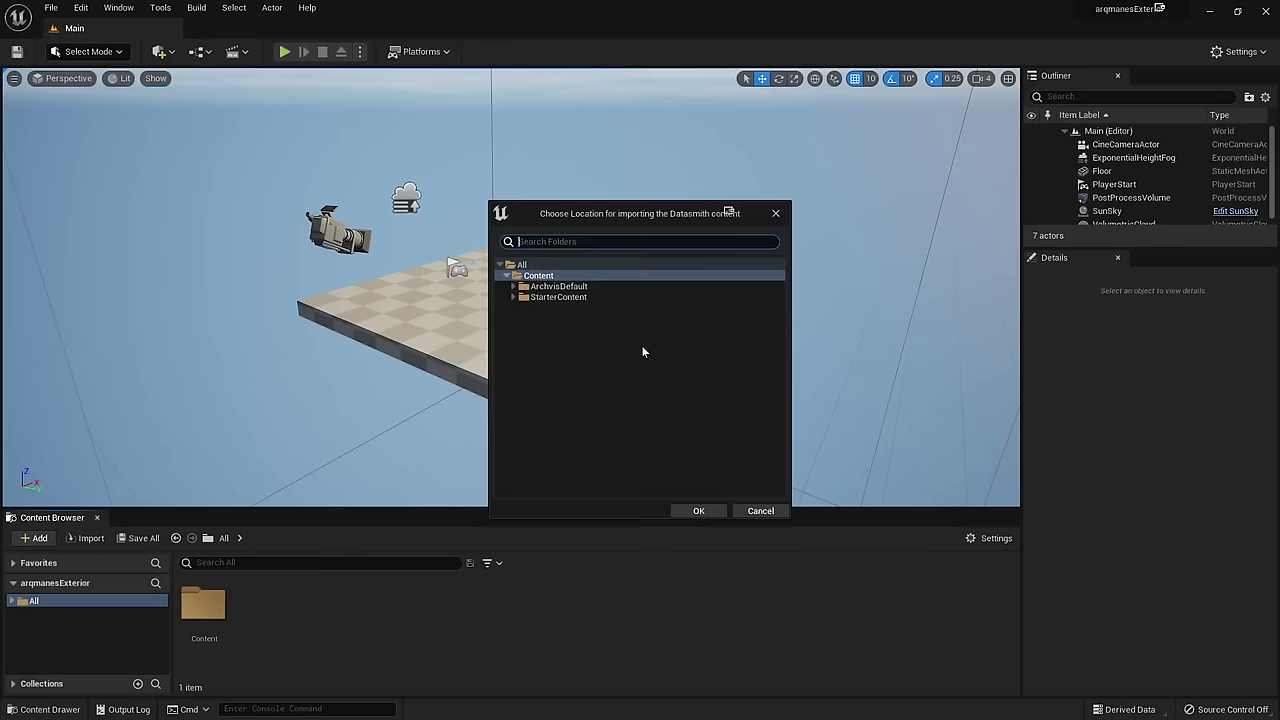
Step: Create a Vivienda3D folder as the import destination and leave Lights unchecked in the options
right_click(539, 340)
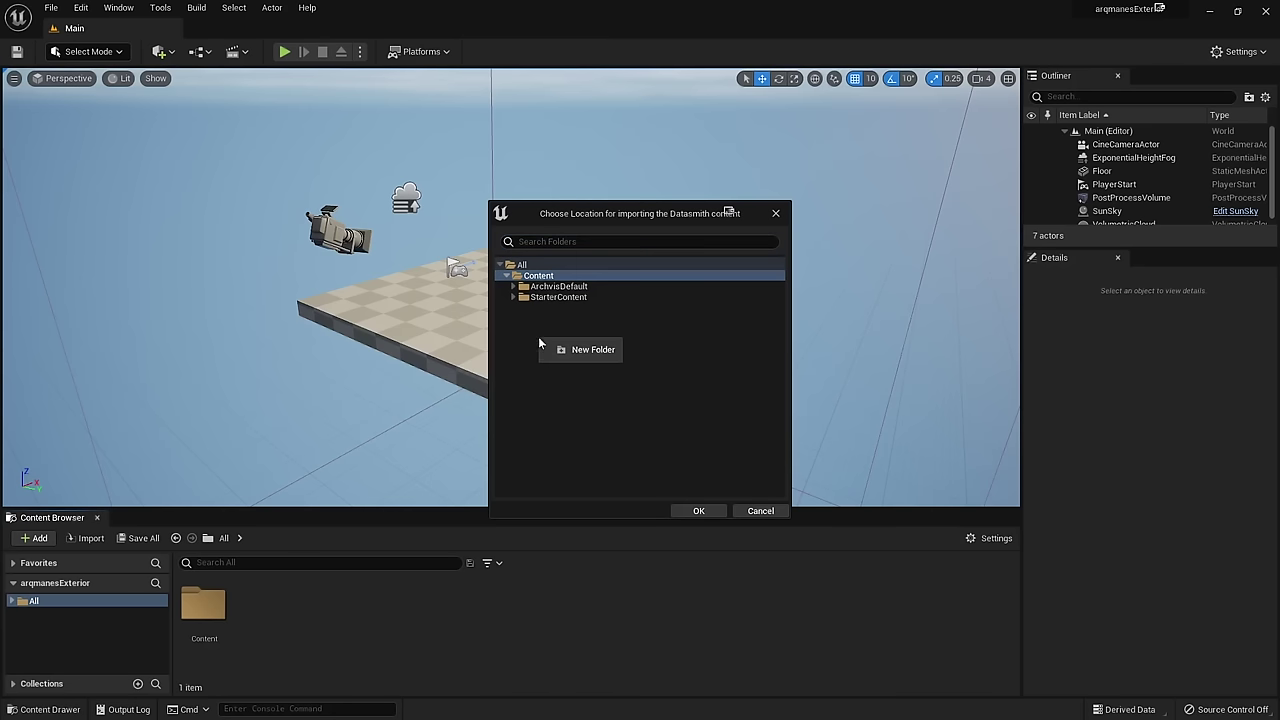
click(590, 350)
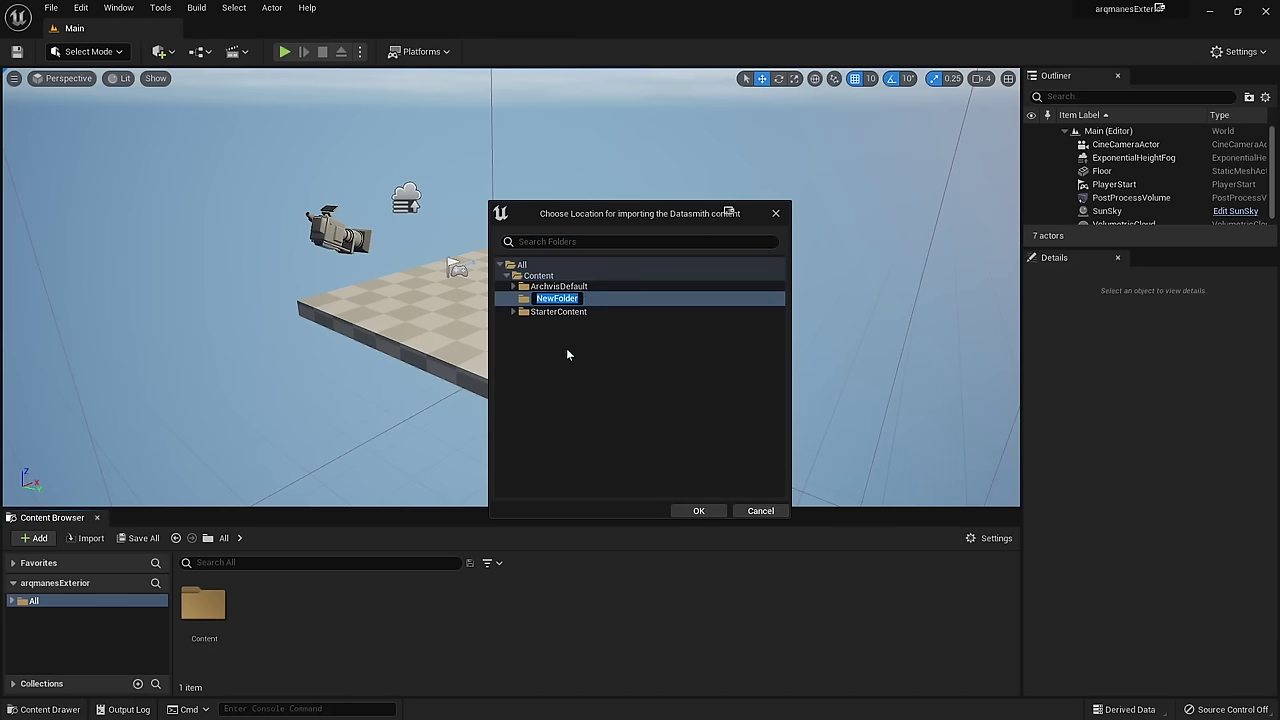
text(Vivienda3D)
key(Return)
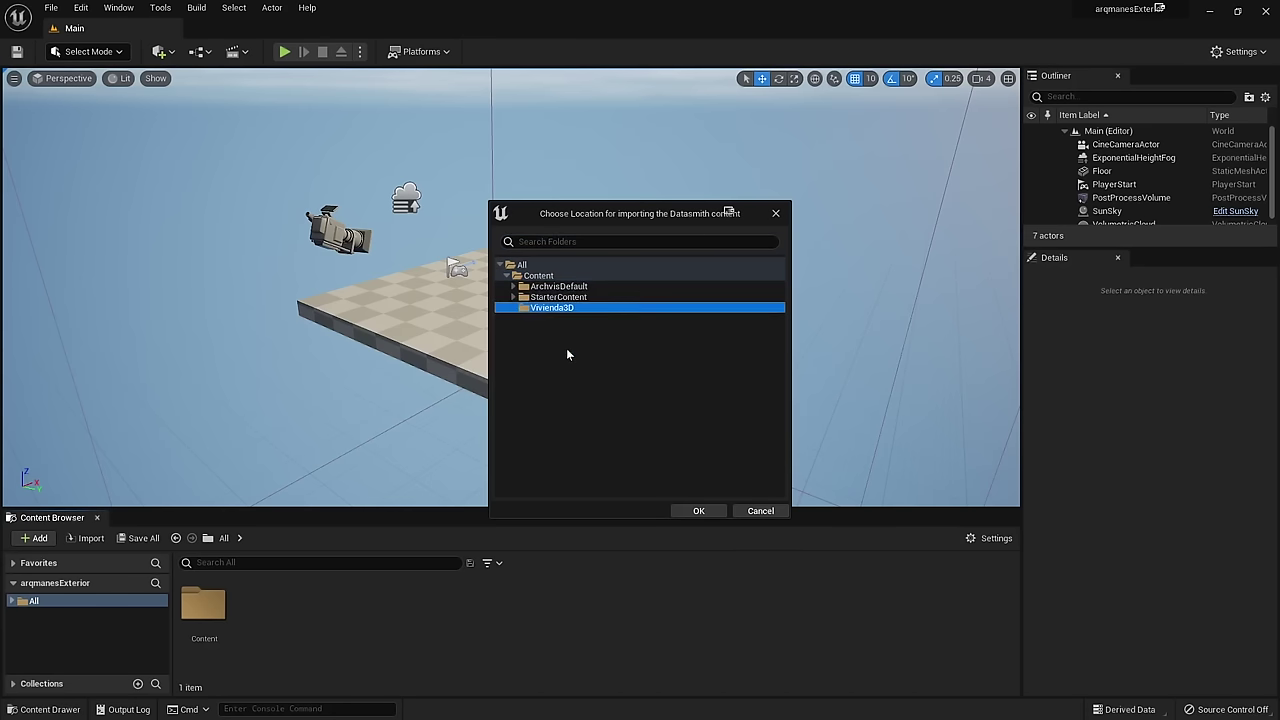
click(699, 509)
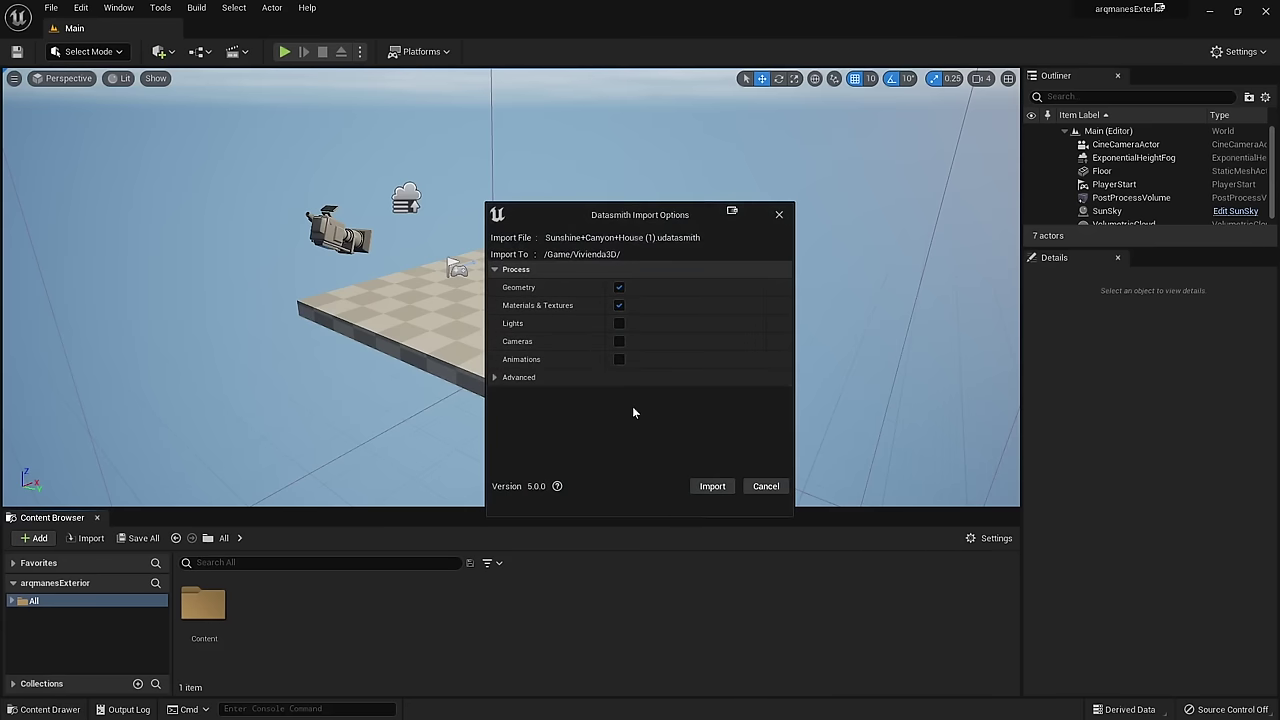
click(619, 325)
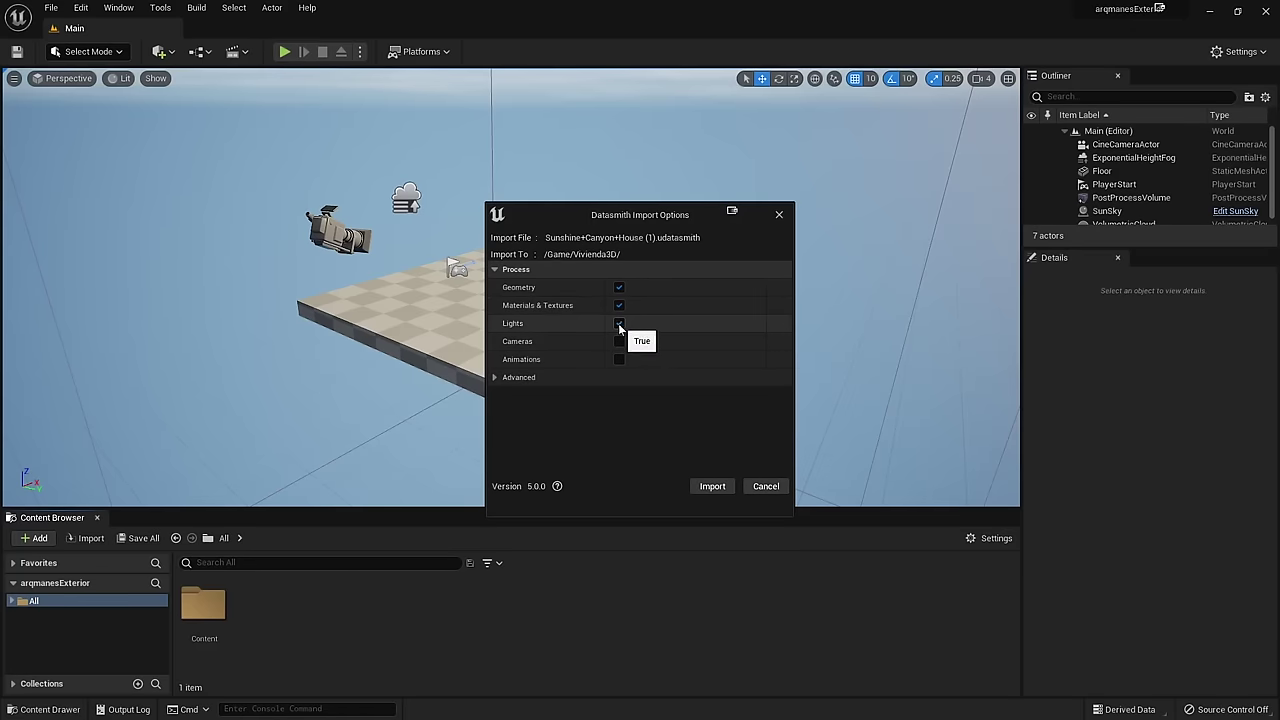
click(619, 325)
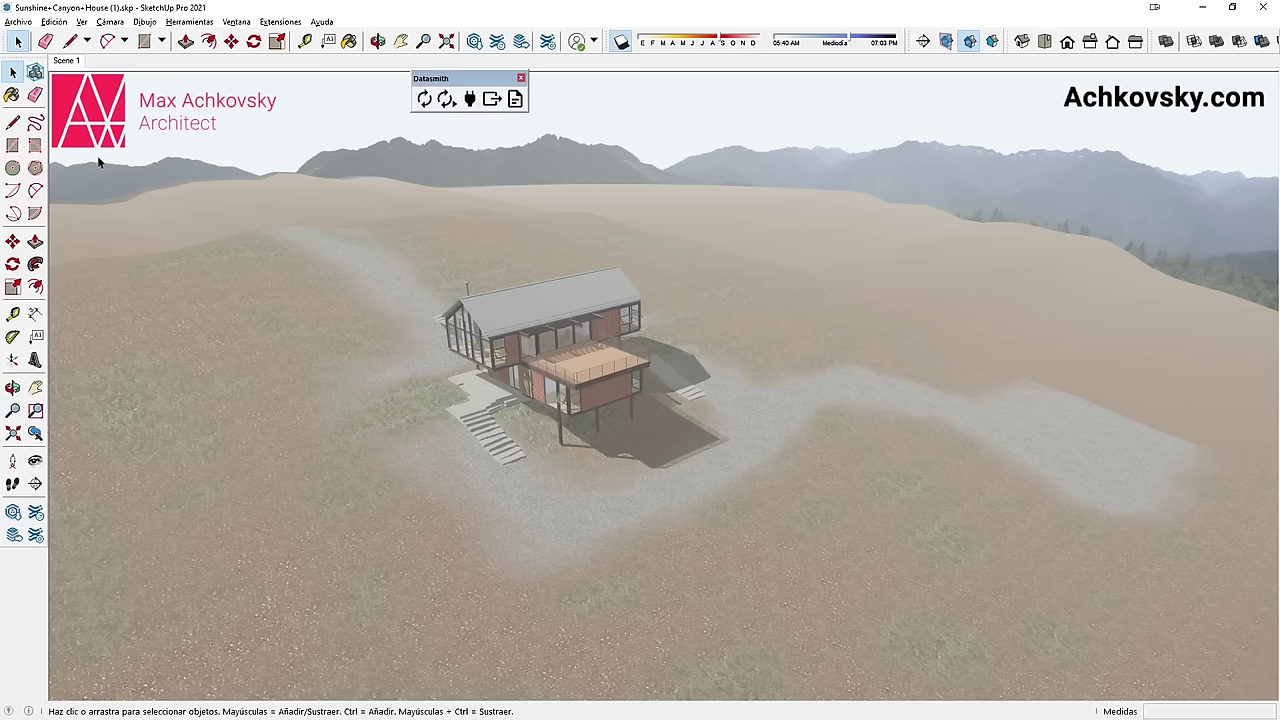
Step: Switch SketchUp to the Scene 1 view and enable Cameras in Unreal's Datasmith import options
click(71, 63)
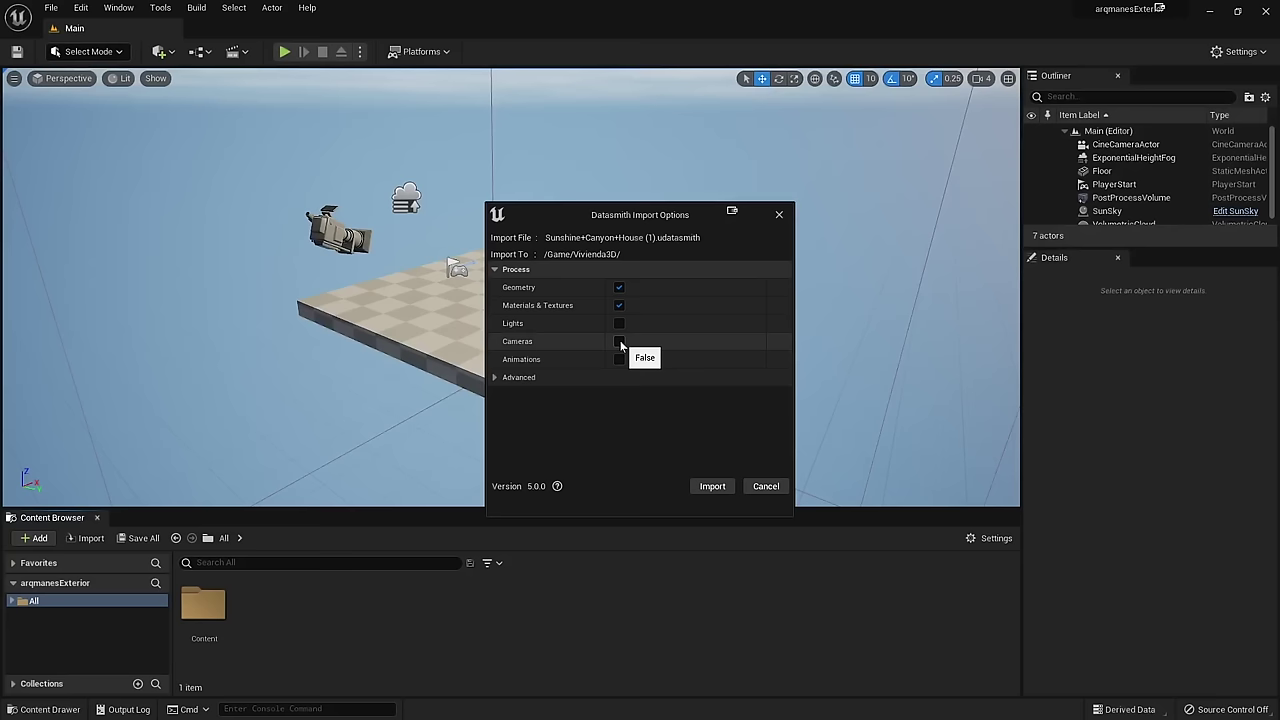
click(619, 341)
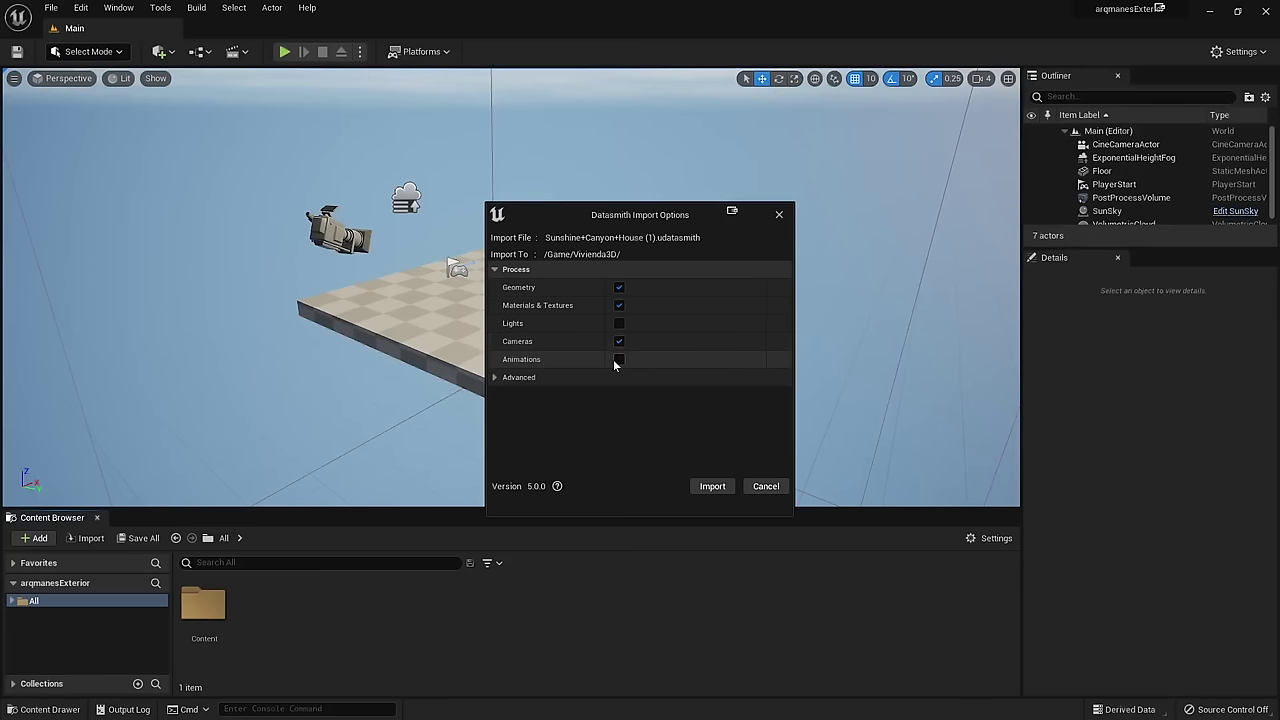
Step: Run the Datasmith import of the house, with geometry, materials and cameras, into Vivienda3D
click(710, 487)
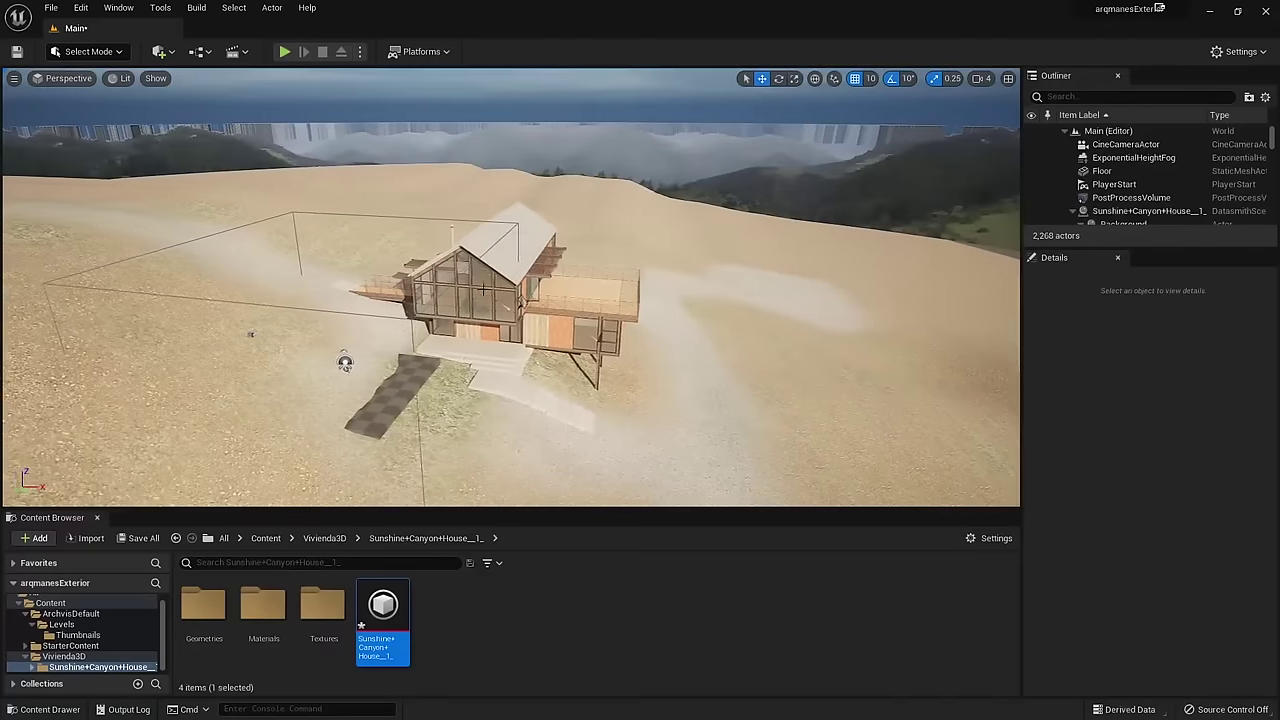
Step: Set the viewport camera speed to 1
click(987, 82)
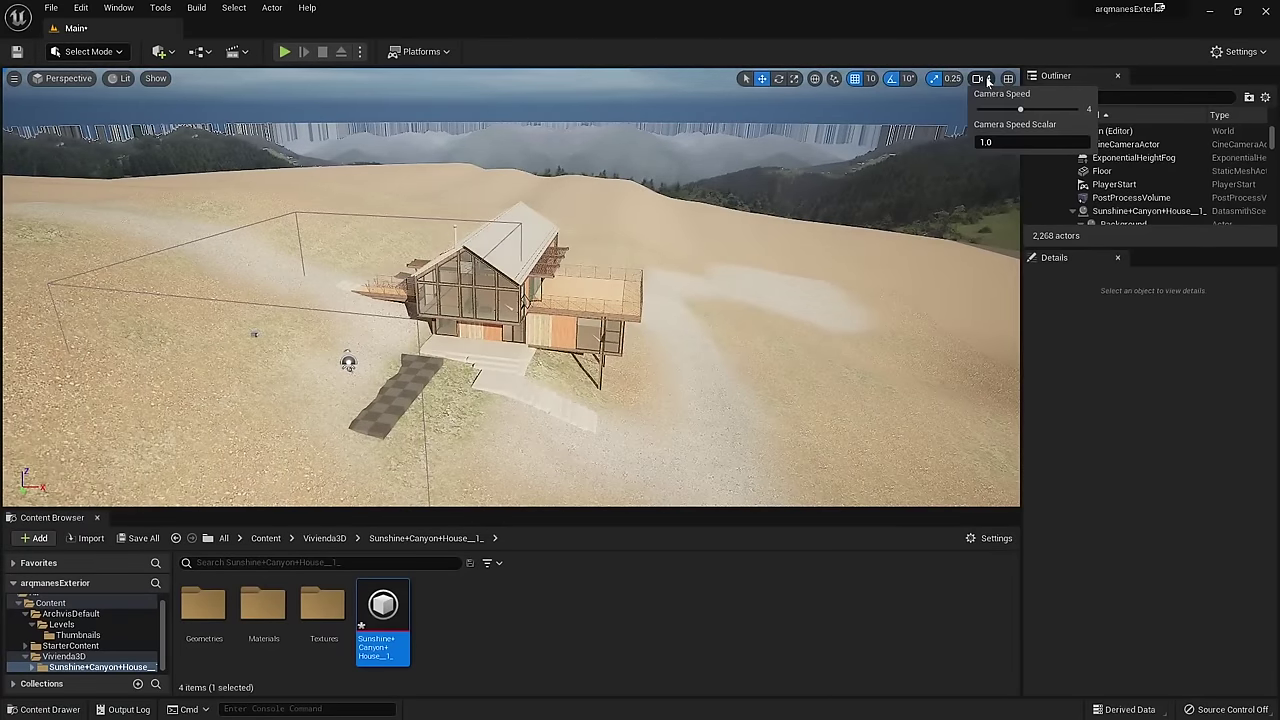
drag(1021, 106, 881, 110)
right_drag(537, 340, 537, 334)
Step: Select the Group_27_2 mesh and view the level through the imported Scene_1 camera
click(536, 334)
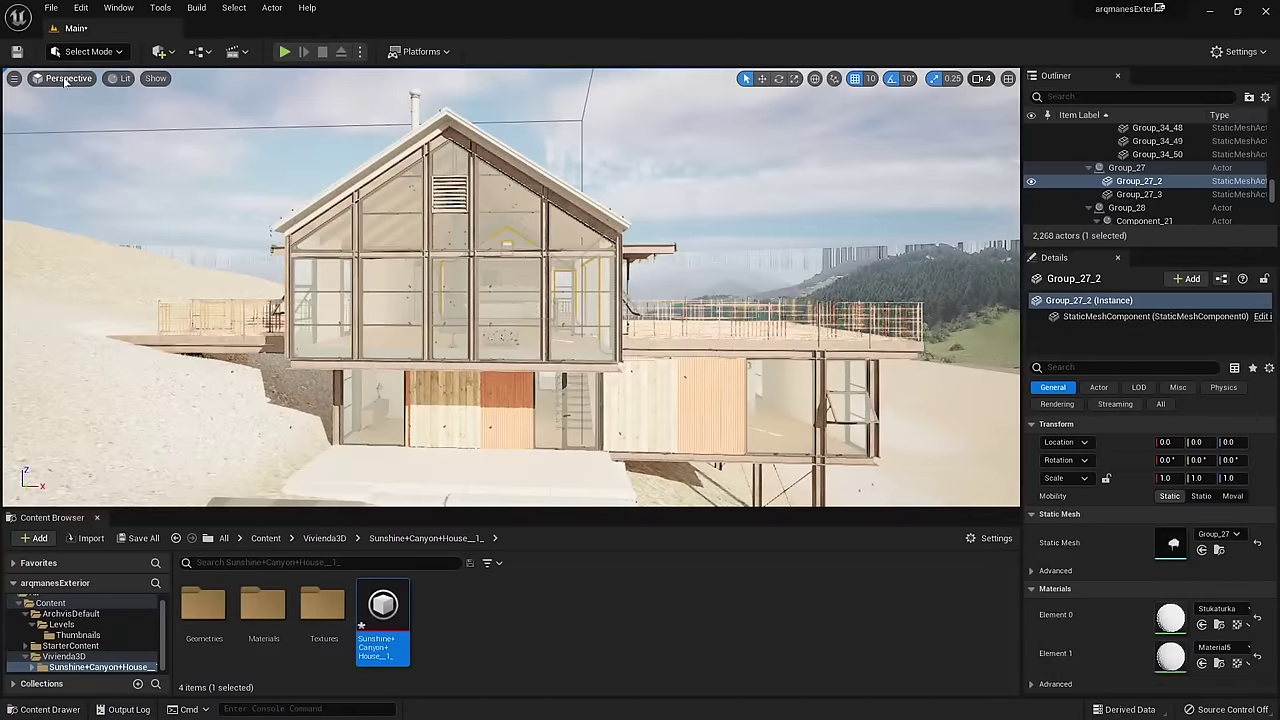
click(65, 82)
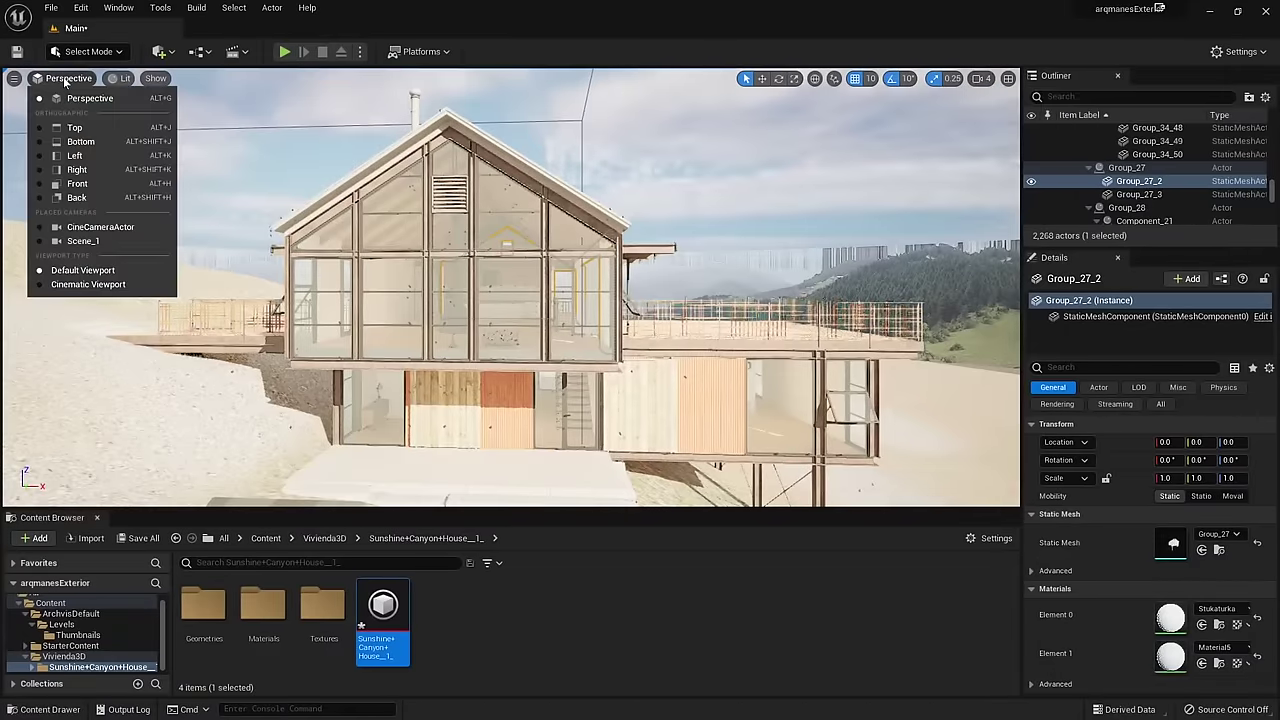
click(91, 246)
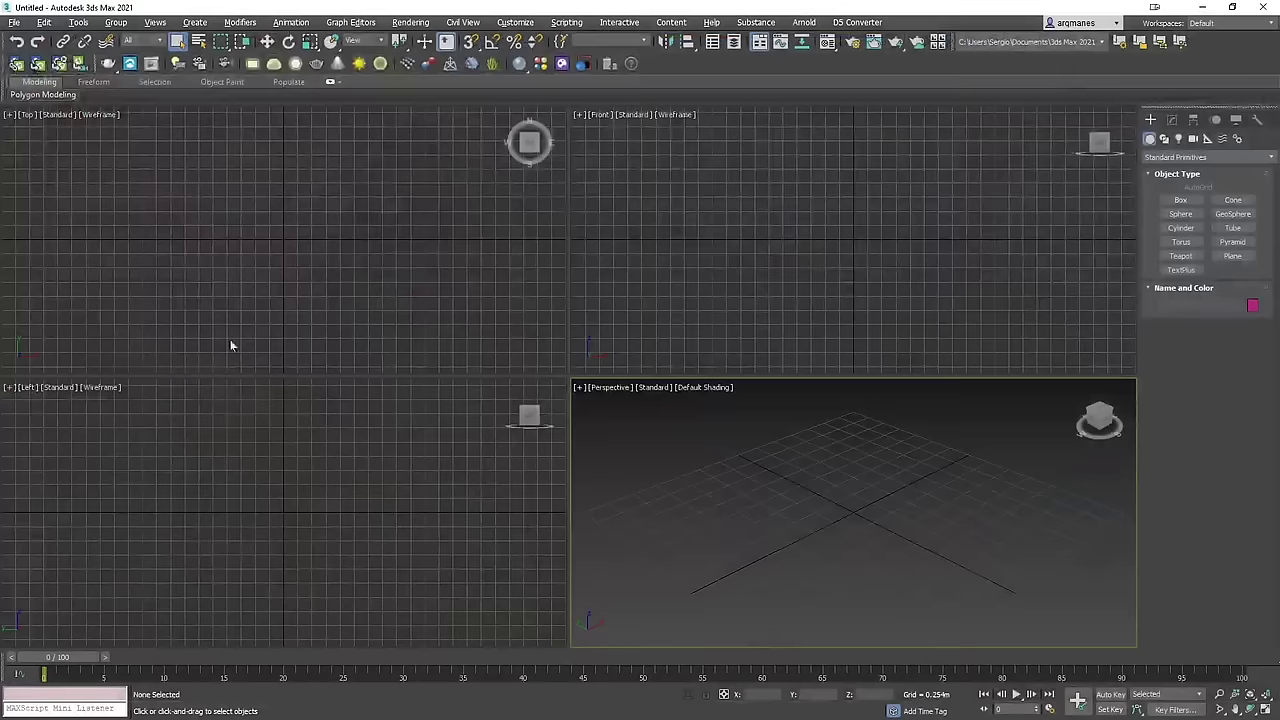
Step: Open the recently used Rowan tree scene in 3ds Max and select the tree
click(14, 22)
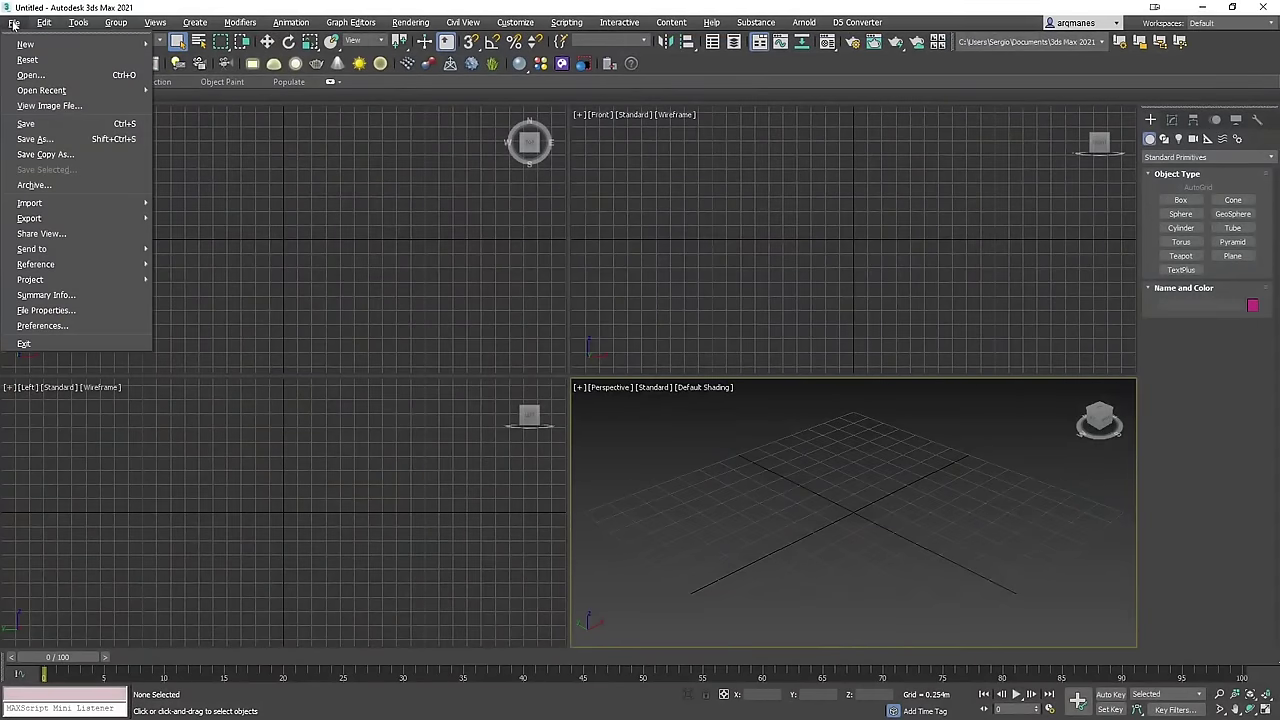
mouse_move(41, 90)
click(380, 124)
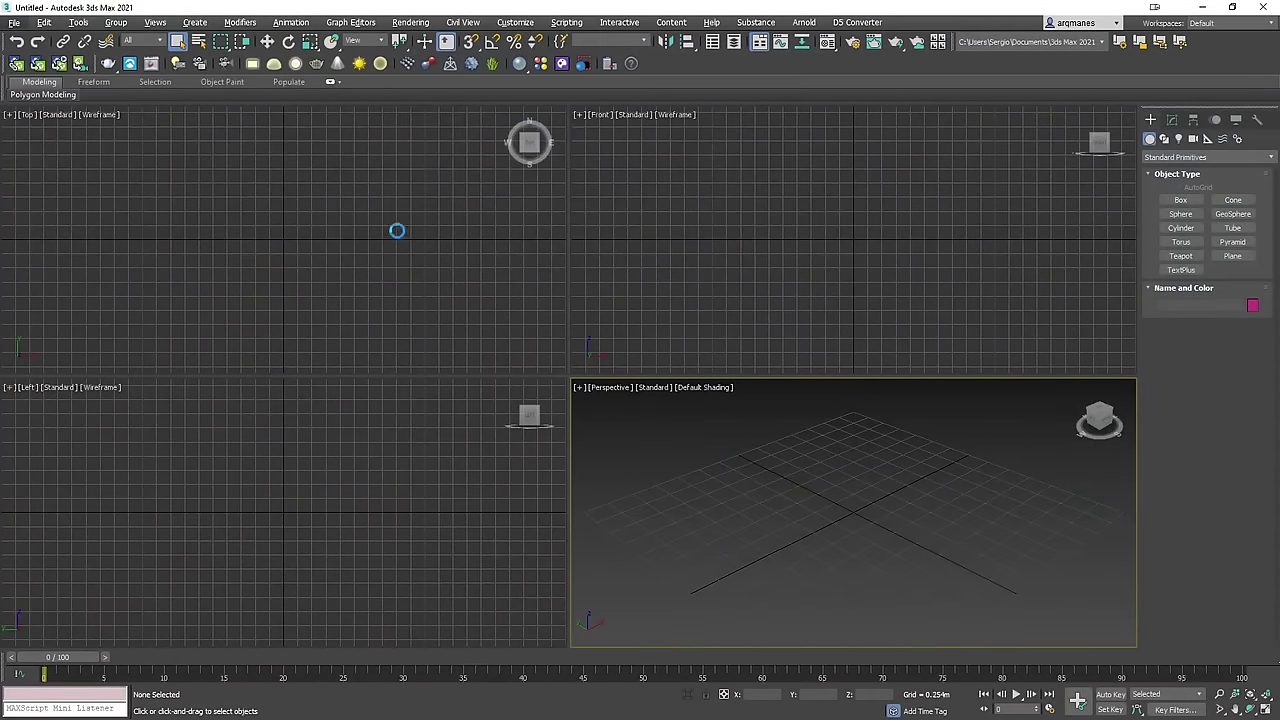
key(Return)
click(543, 343)
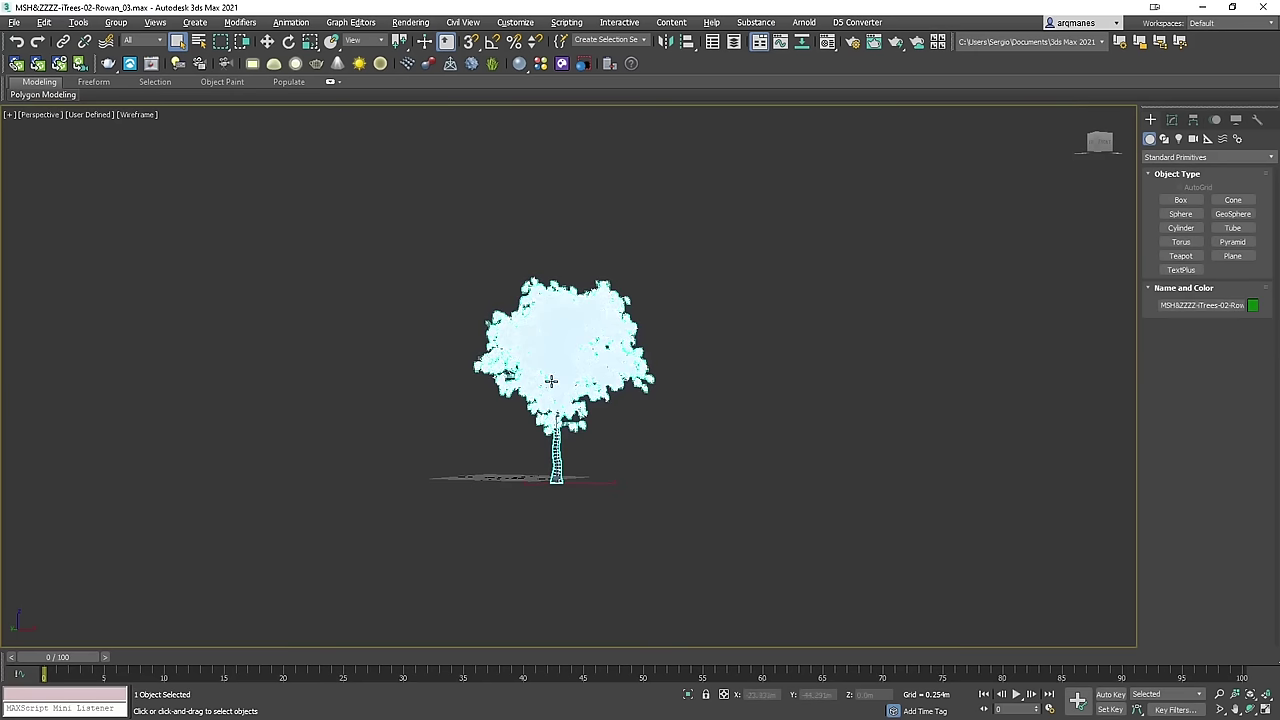
scroll(553, 381, up, 2)
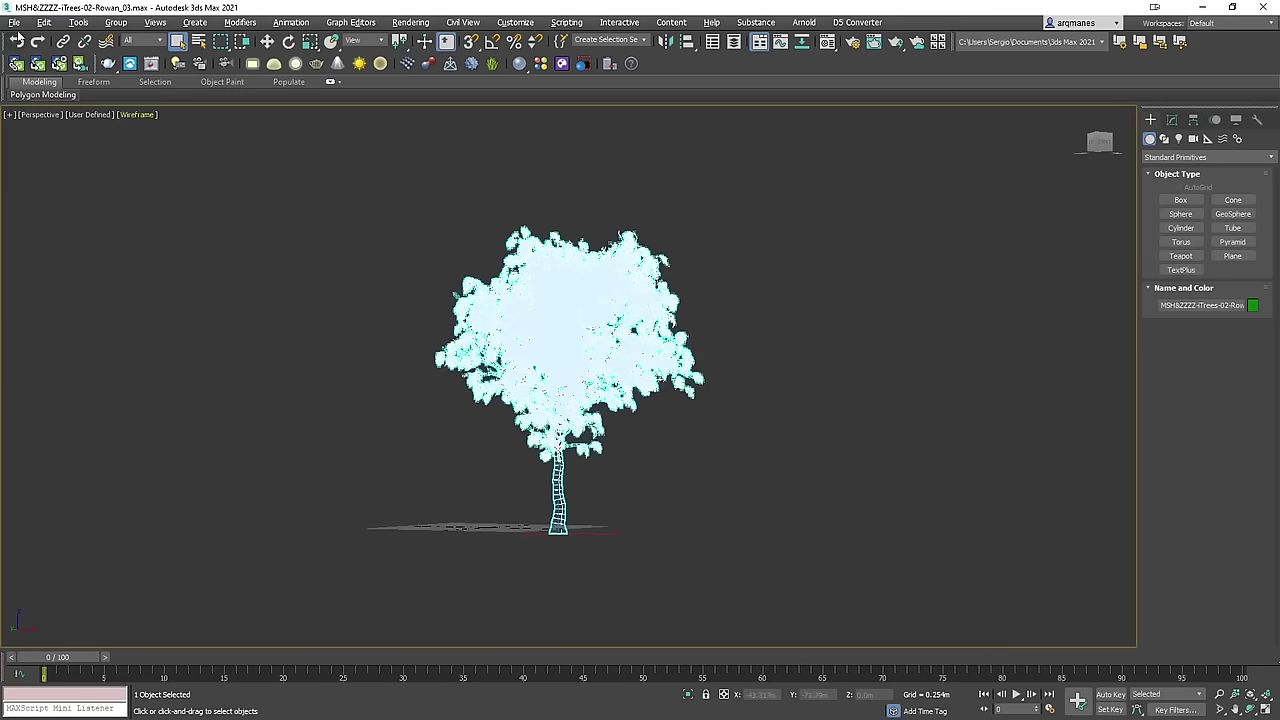
Step: Export only the selected tree, choosing the Unreal Datasmith format
click(14, 22)
mouse_move(46, 219)
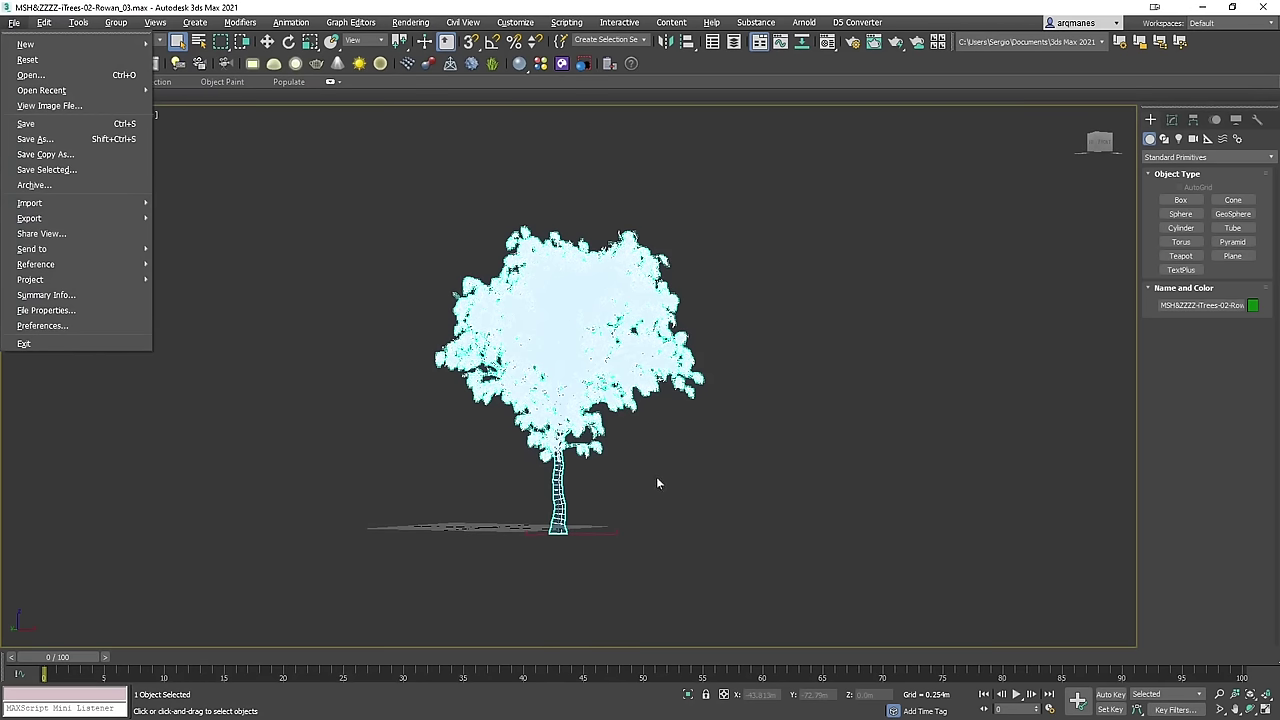
mouse_move(101, 223)
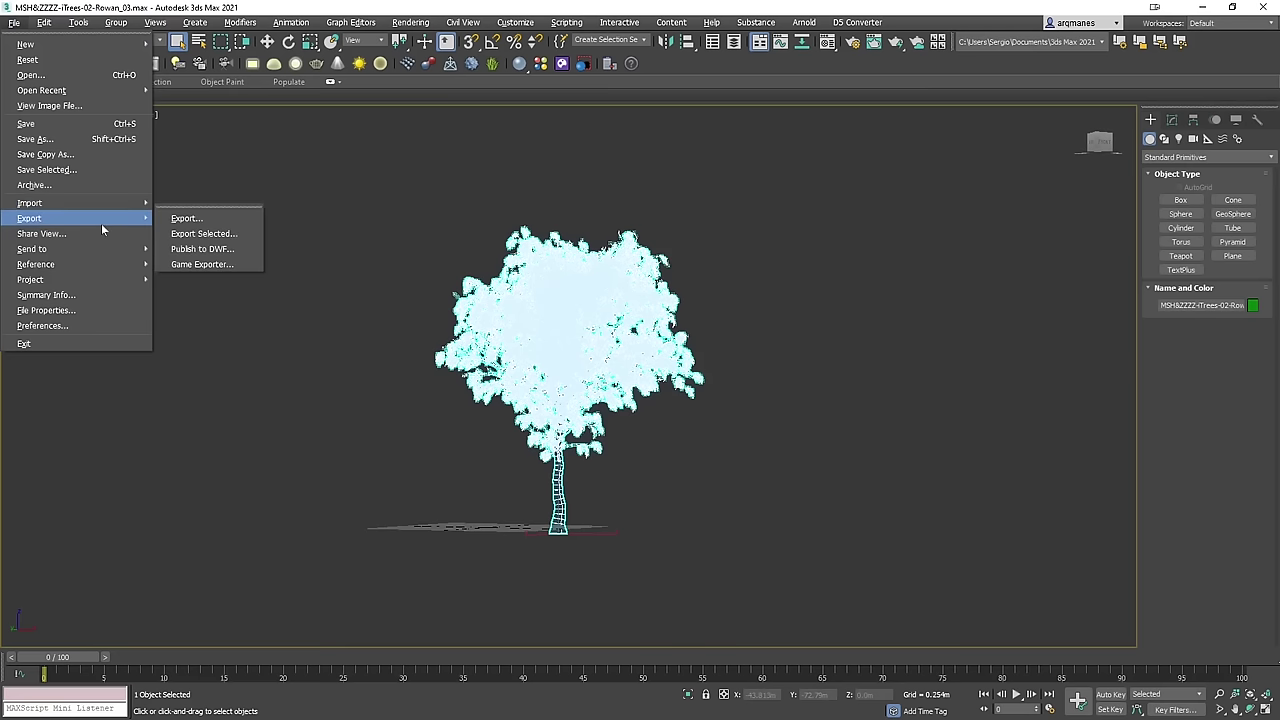
click(216, 234)
click(338, 512)
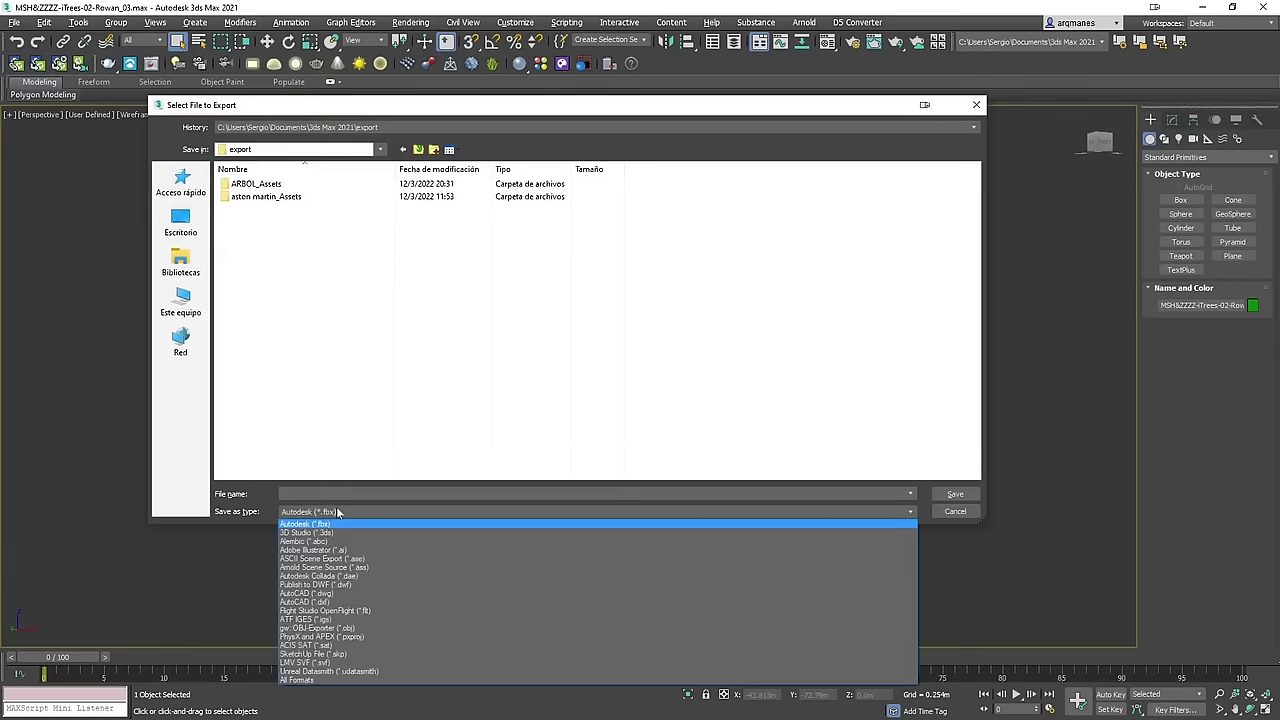
click(330, 671)
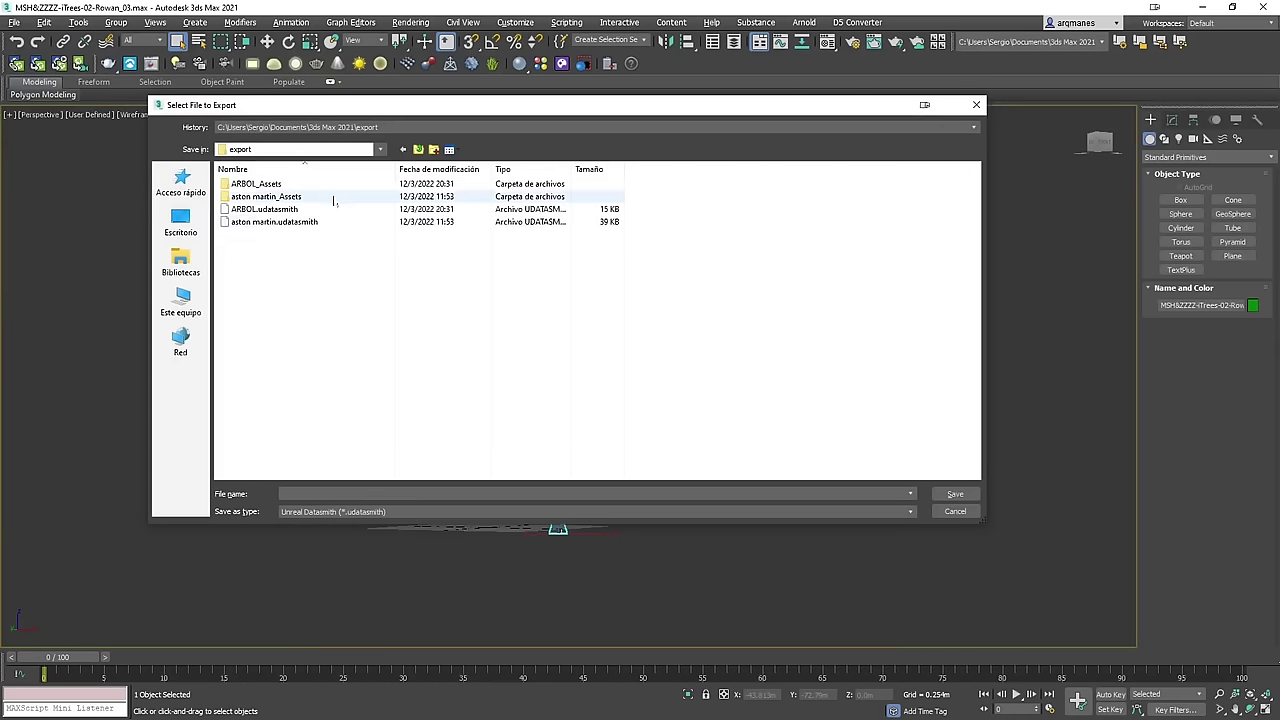
Step: Go into the project folder and create a new MAX folder for the export
key(alt+Left)
click(277, 186)
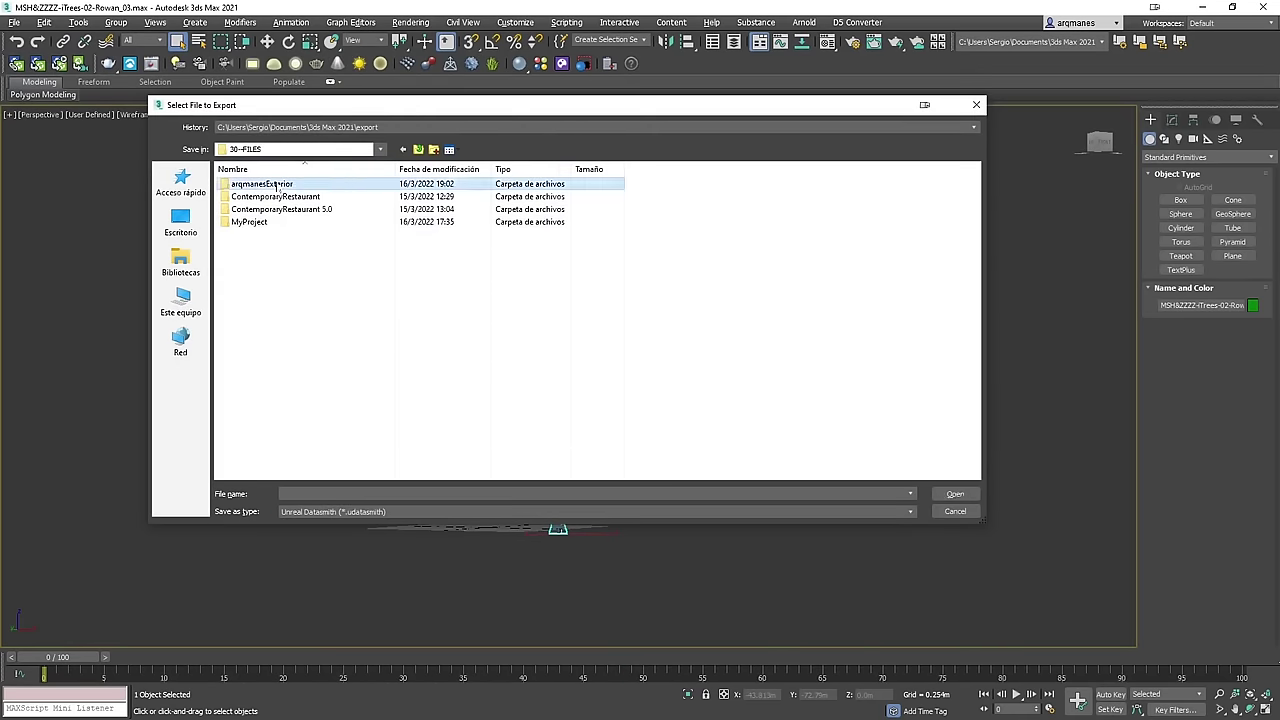
double_click(277, 186)
right_click(273, 334)
mouse_move(362, 474)
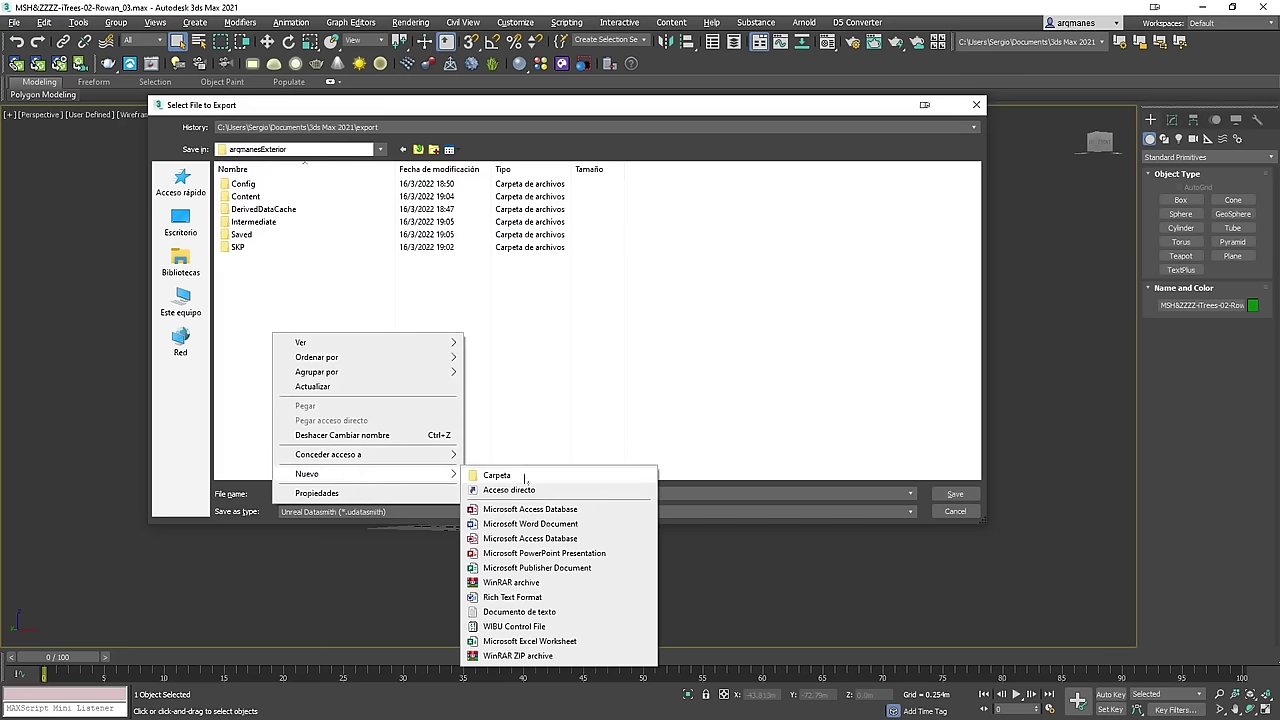
click(529, 476)
text(MAX)
key(Return)
key(Return)
text(Arbol01)
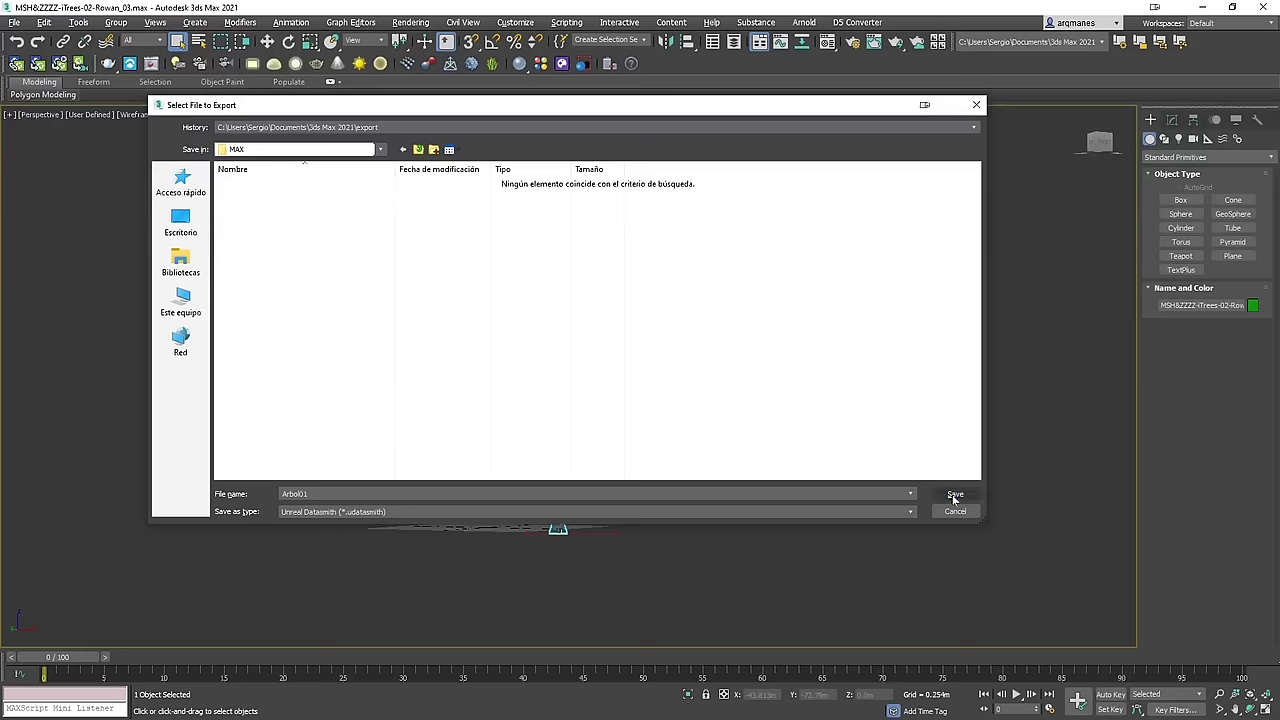
Step: Save the tree as Arbol.udatasmith, accept the export options and dismiss the warnings
click(954, 495)
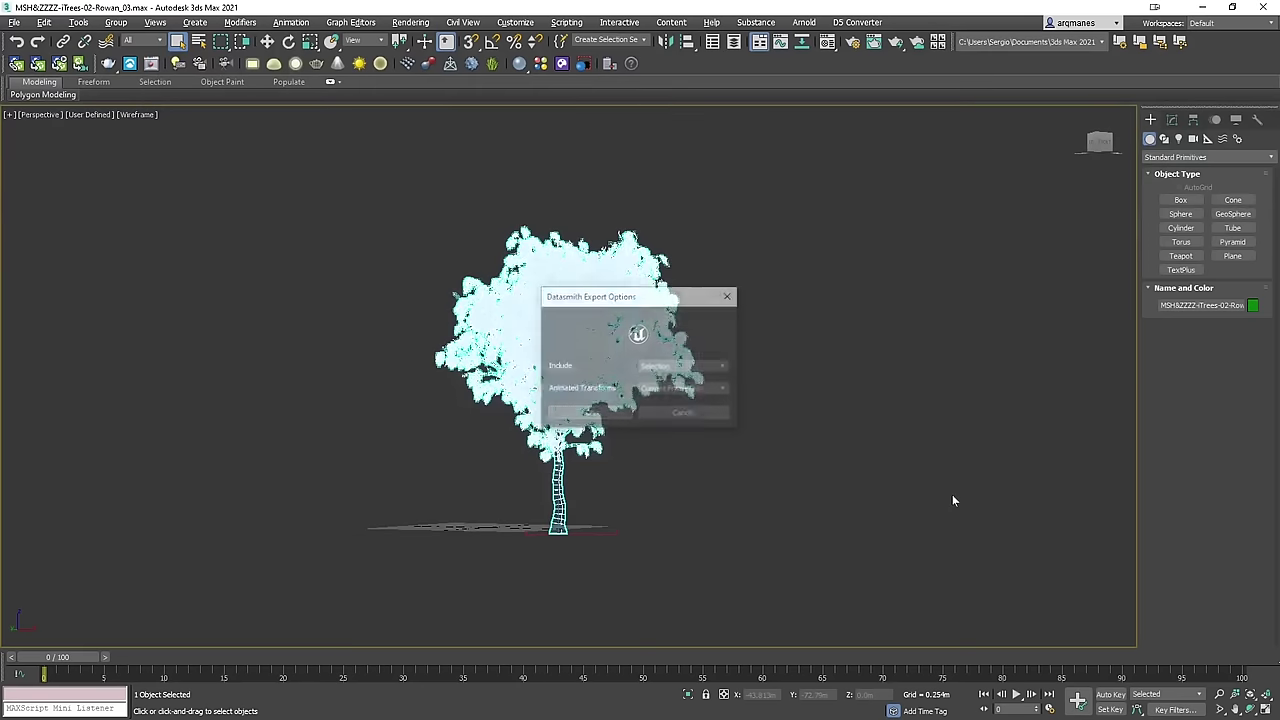
click(605, 414)
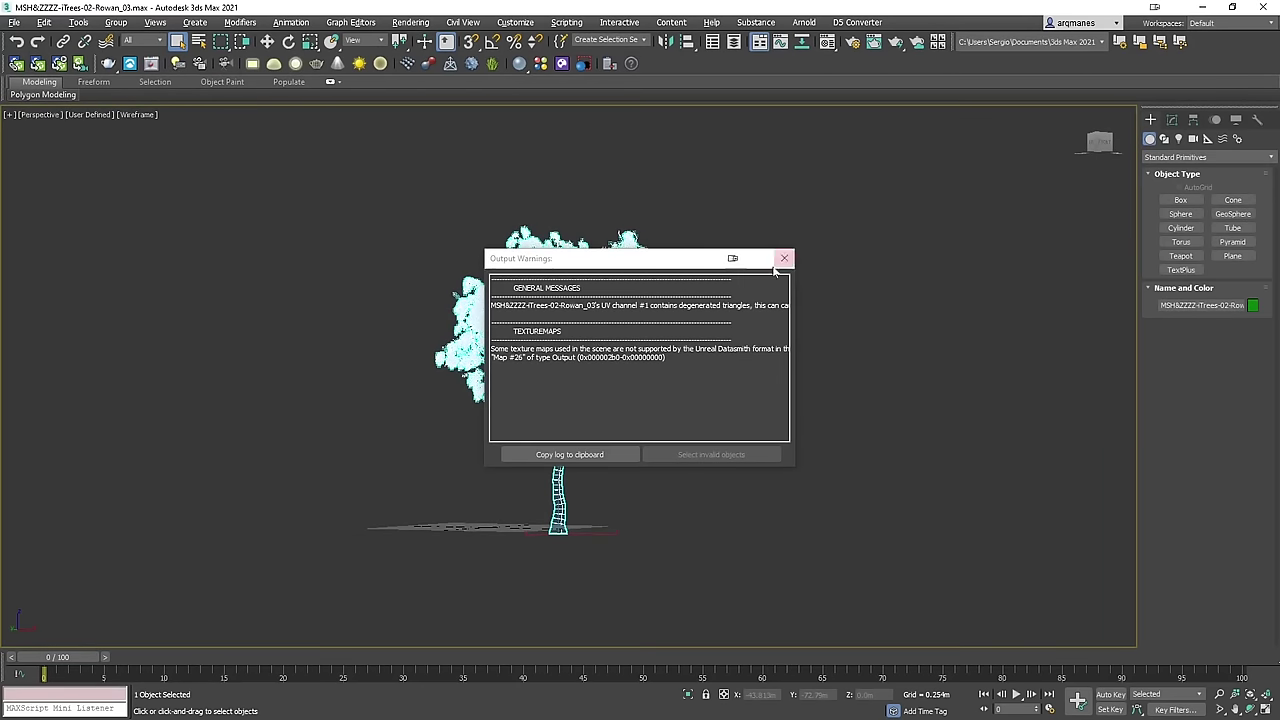
click(784, 259)
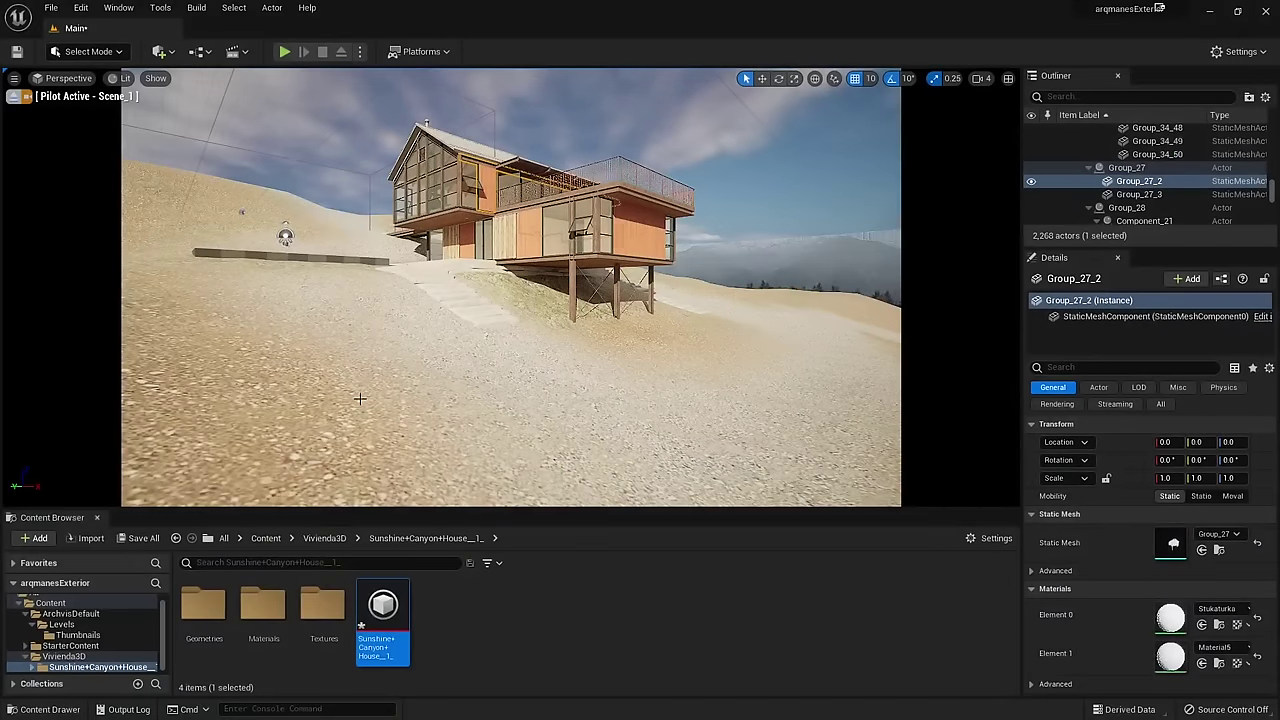
Step: Start a Datasmith File Import of Arbol01.udatasmith from the MAX folder
click(160, 51)
mouse_move(210, 160)
click(318, 180)
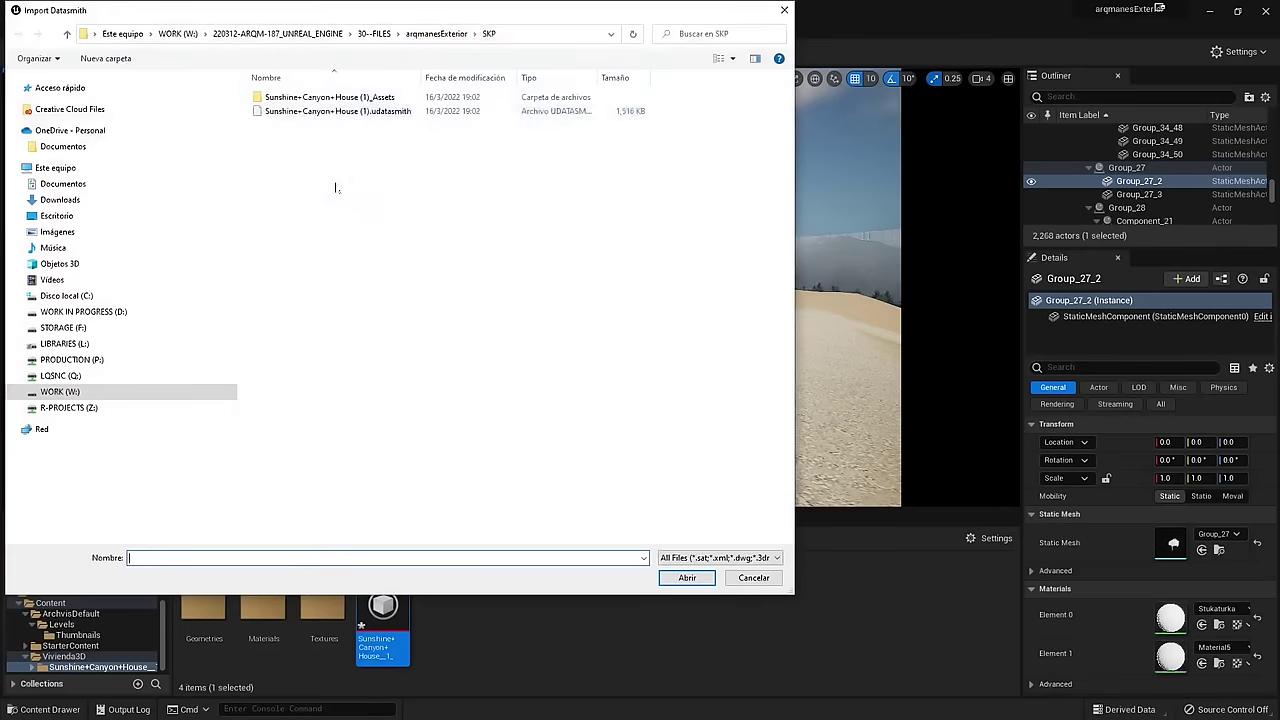
click(436, 33)
double_click(274, 155)
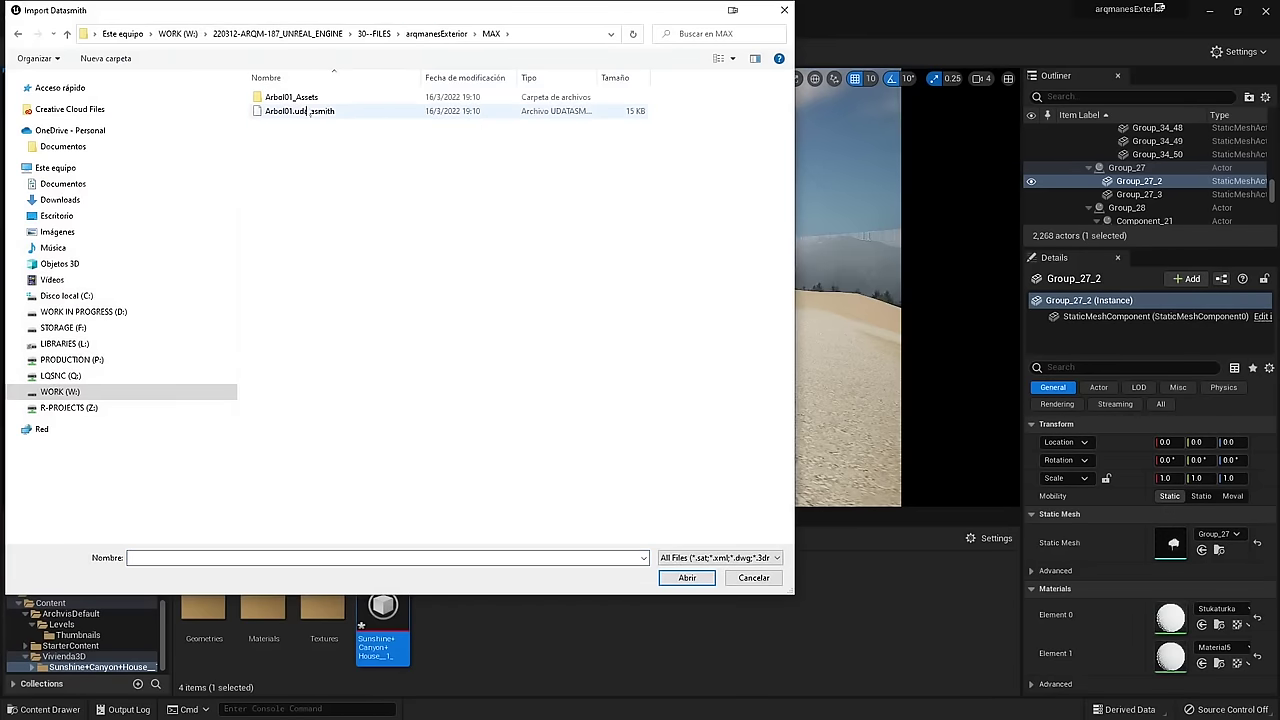
click(300, 111)
click(686, 577)
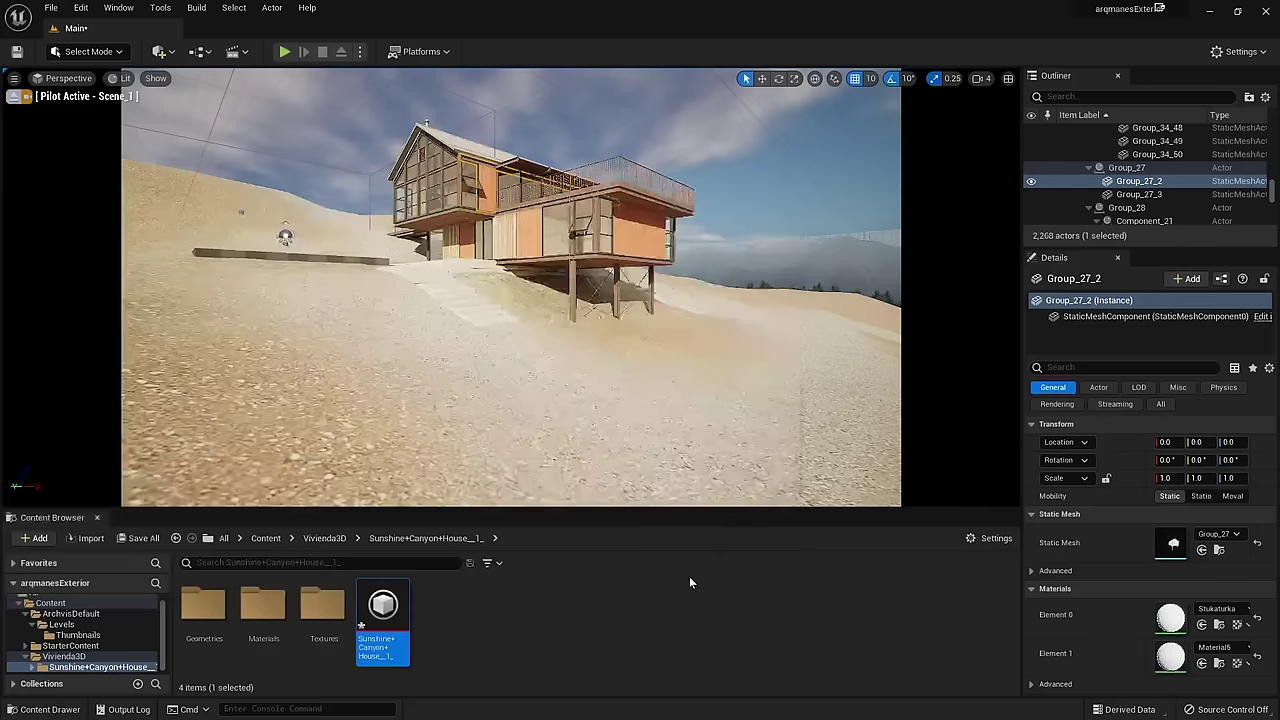
Step: Import Arbol01 into a new Arboles content folder with cameras excluded
right_click(567, 351)
click(610, 364)
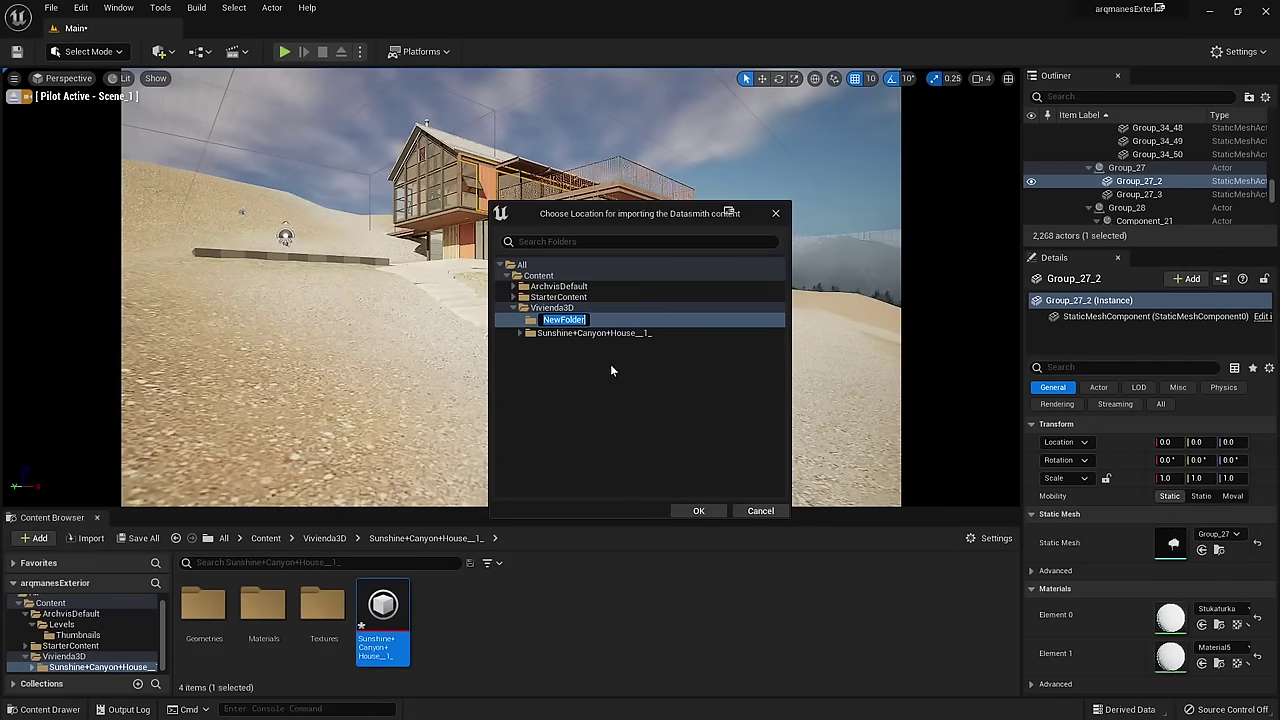
text(Arboles)
key(Return)
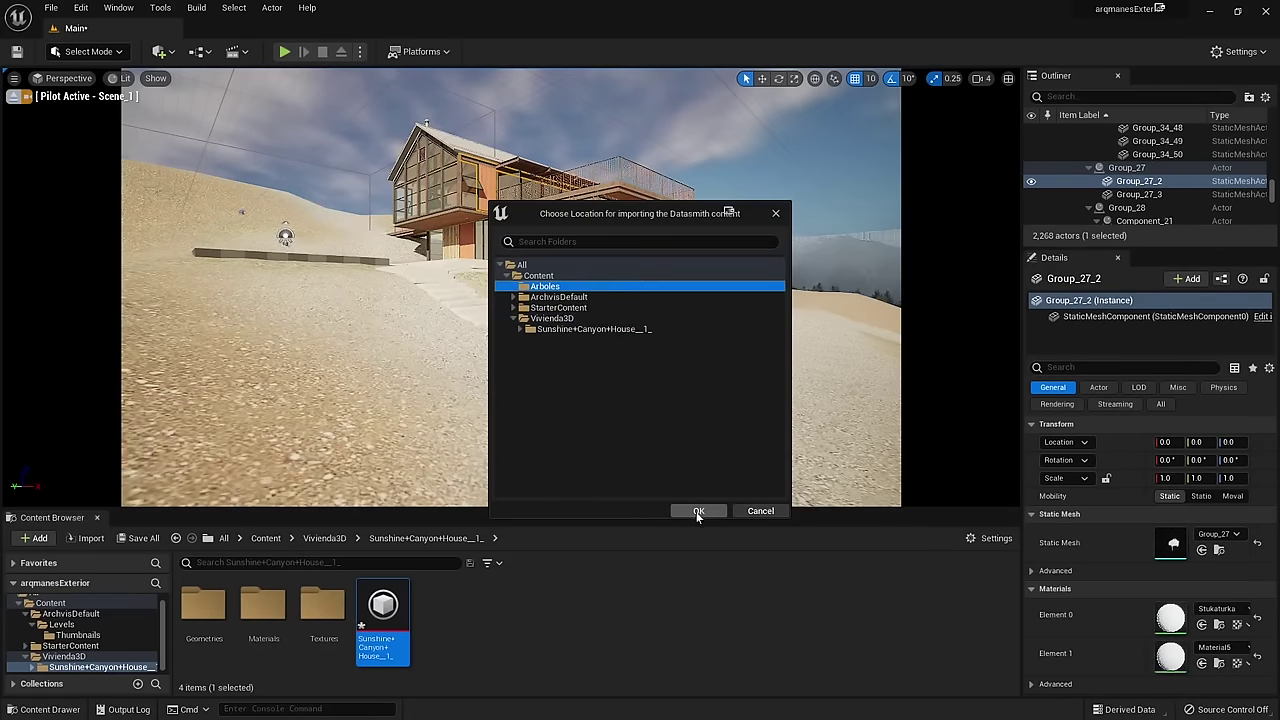
click(698, 512)
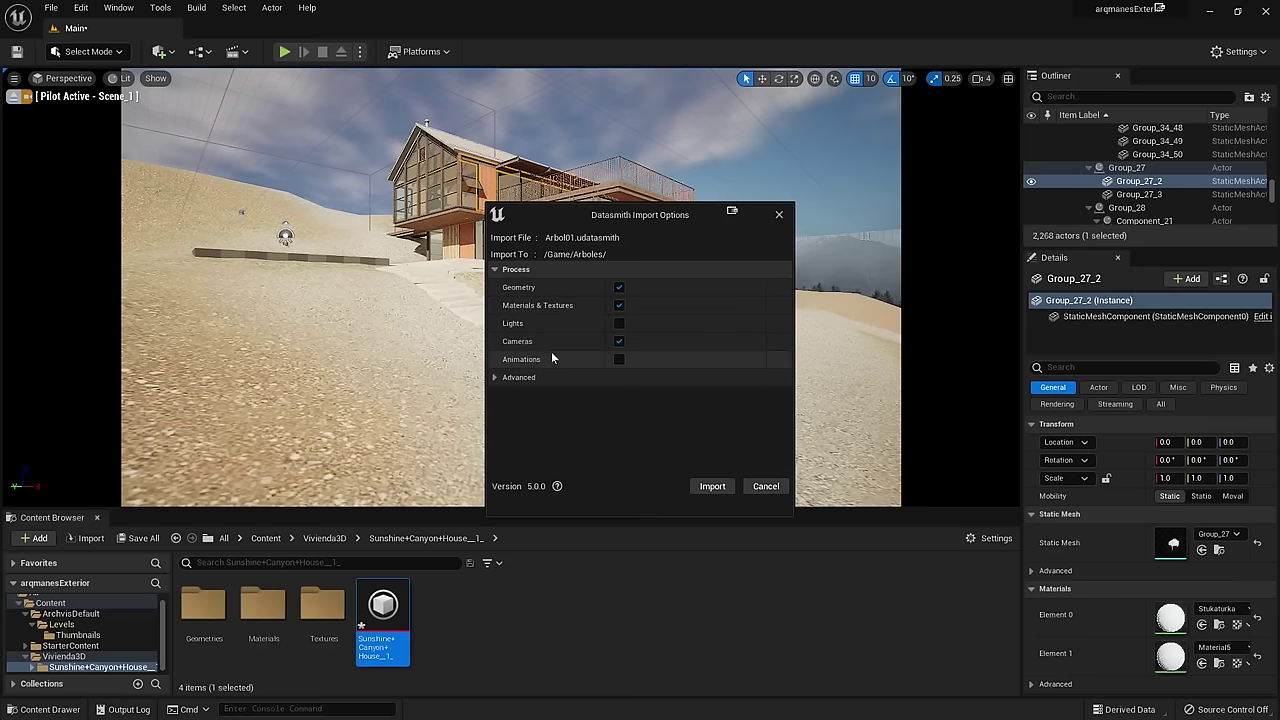
click(620, 341)
click(712, 486)
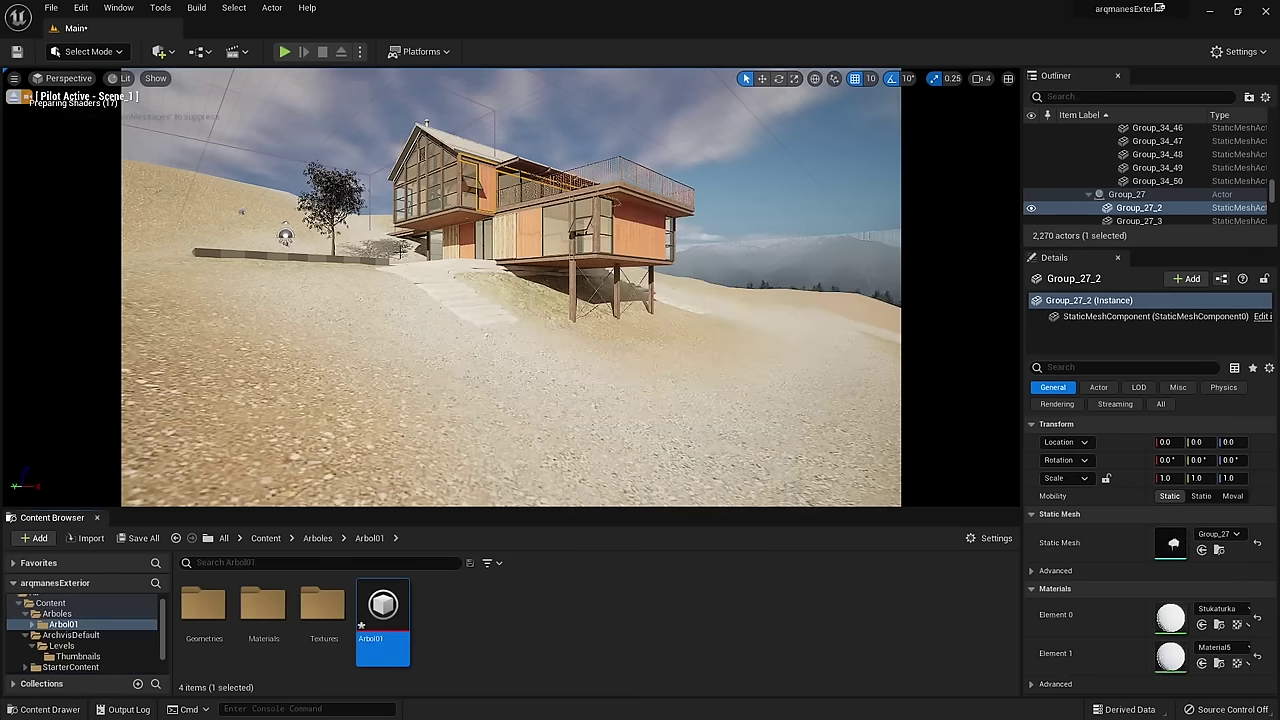
Step: Inspect the imported tree beside the house and bring up the Datasmith export dialog
mouse_move(520, 300)
right_down()
mouse_move(456, 261)
mouse_move(470, 265)
right_up()
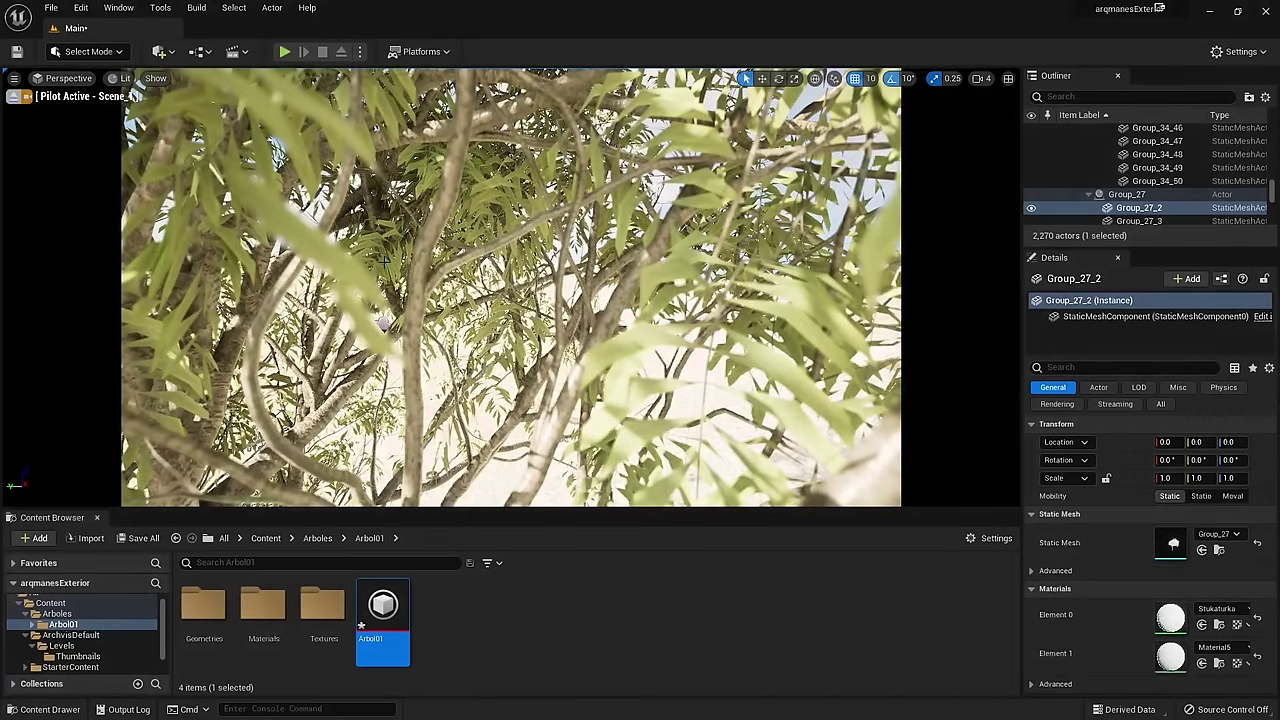
key(ctrl+z)
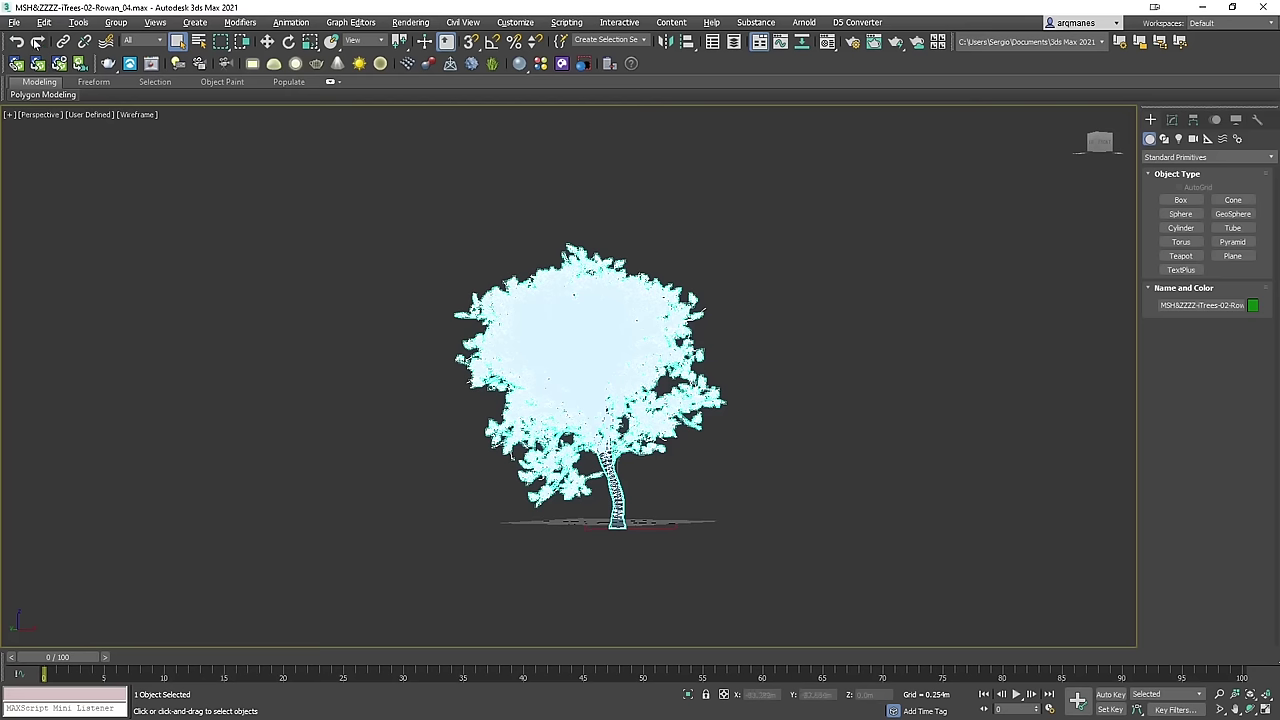
click(14, 22)
mouse_move(72, 262)
click(292, 270)
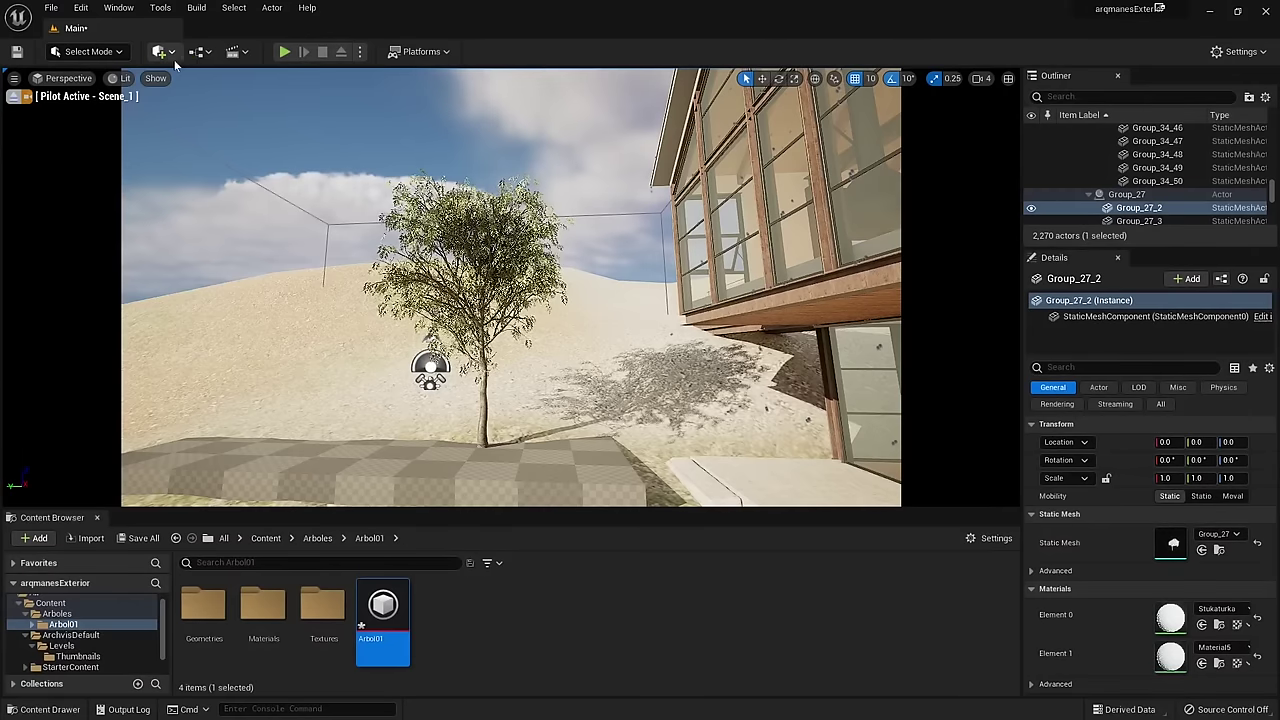
Step: Begin a Datasmith file import for the second tree, Arbol02
click(160, 51)
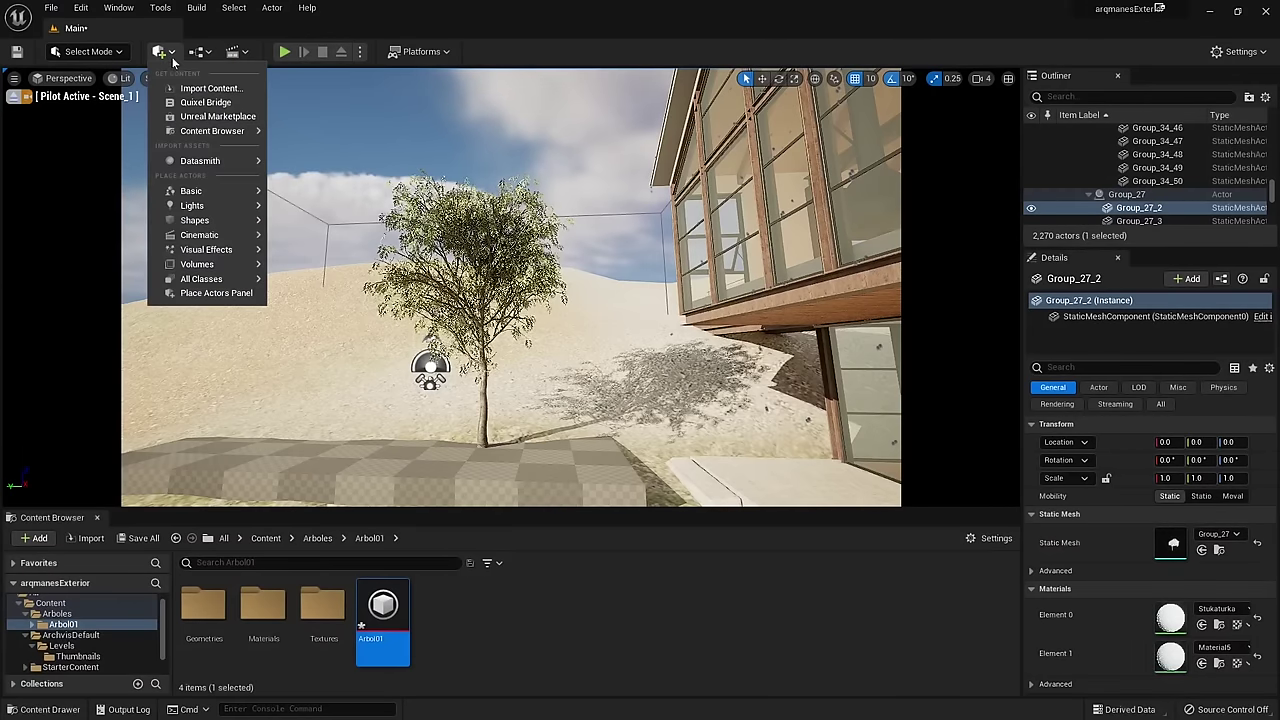
mouse_move(215, 161)
click(320, 181)
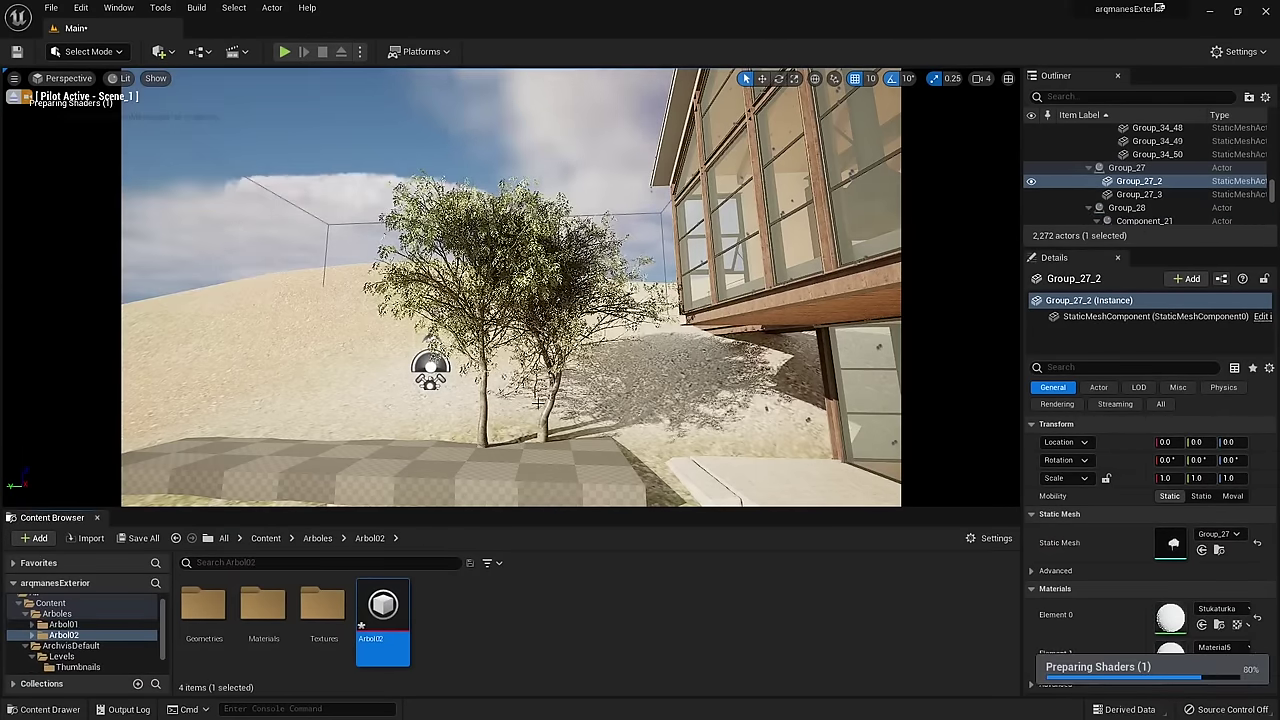
click(160, 51)
Step: Import the Arbol03 tree from its Datasmith file
mouse_move(208, 166)
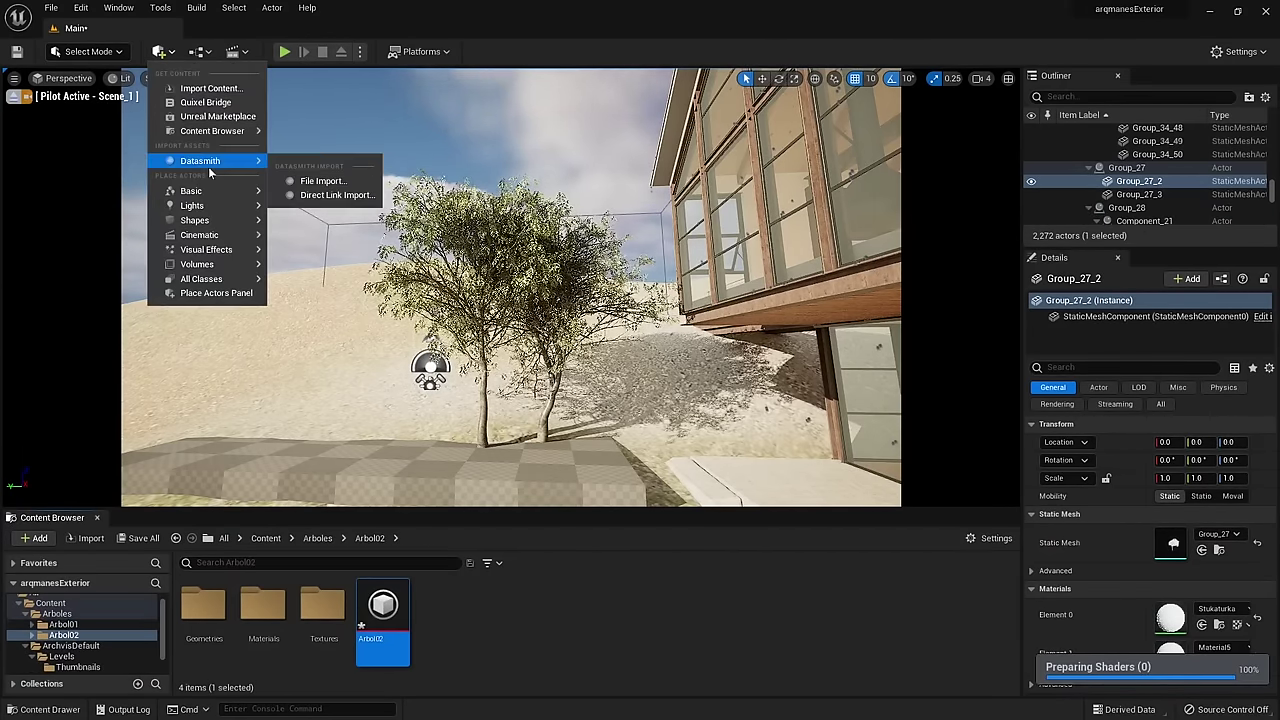
click(318, 181)
double_click(291, 168)
click(697, 507)
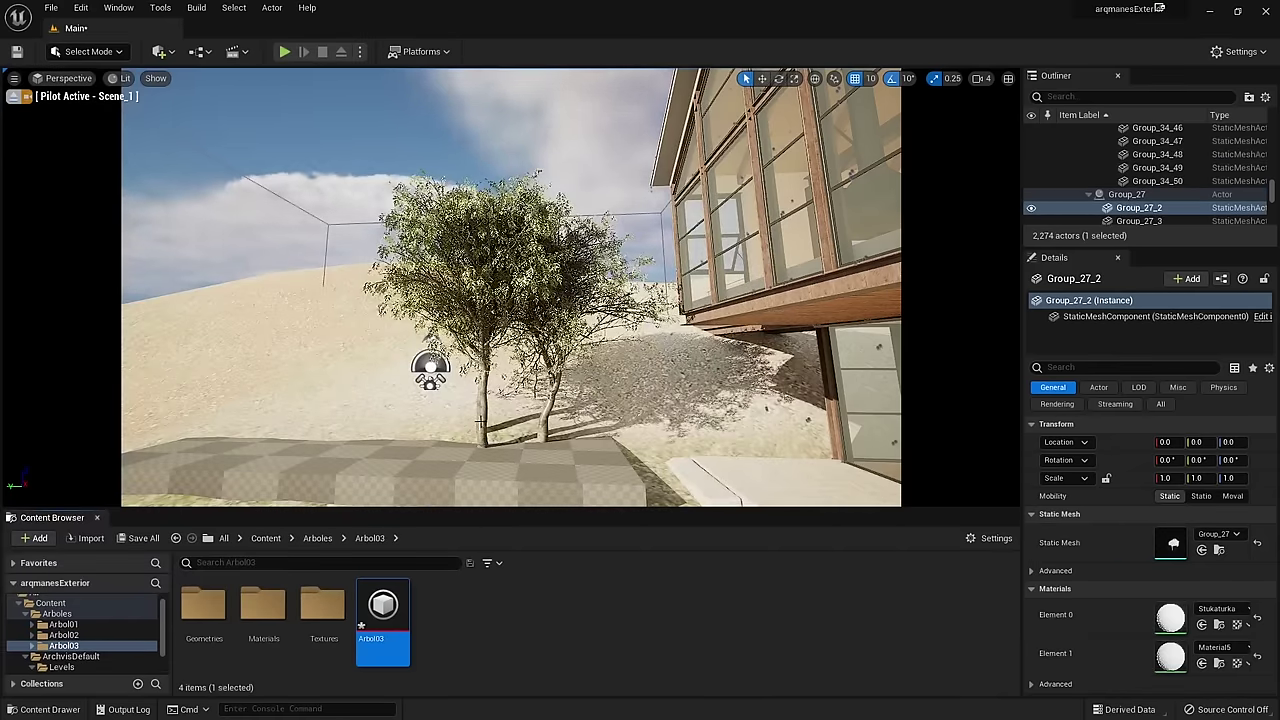
Step: Shift the Arbol01 tree further left and rotate it to -198°
click(480, 421)
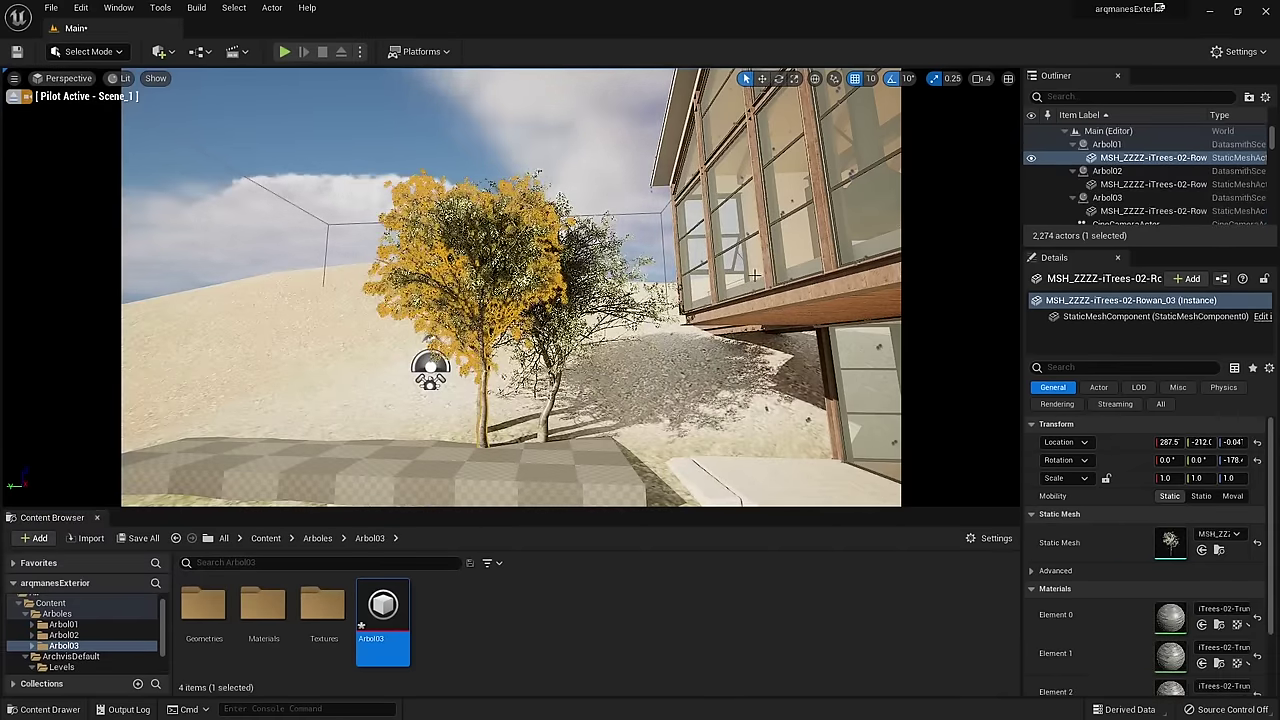
key(w)
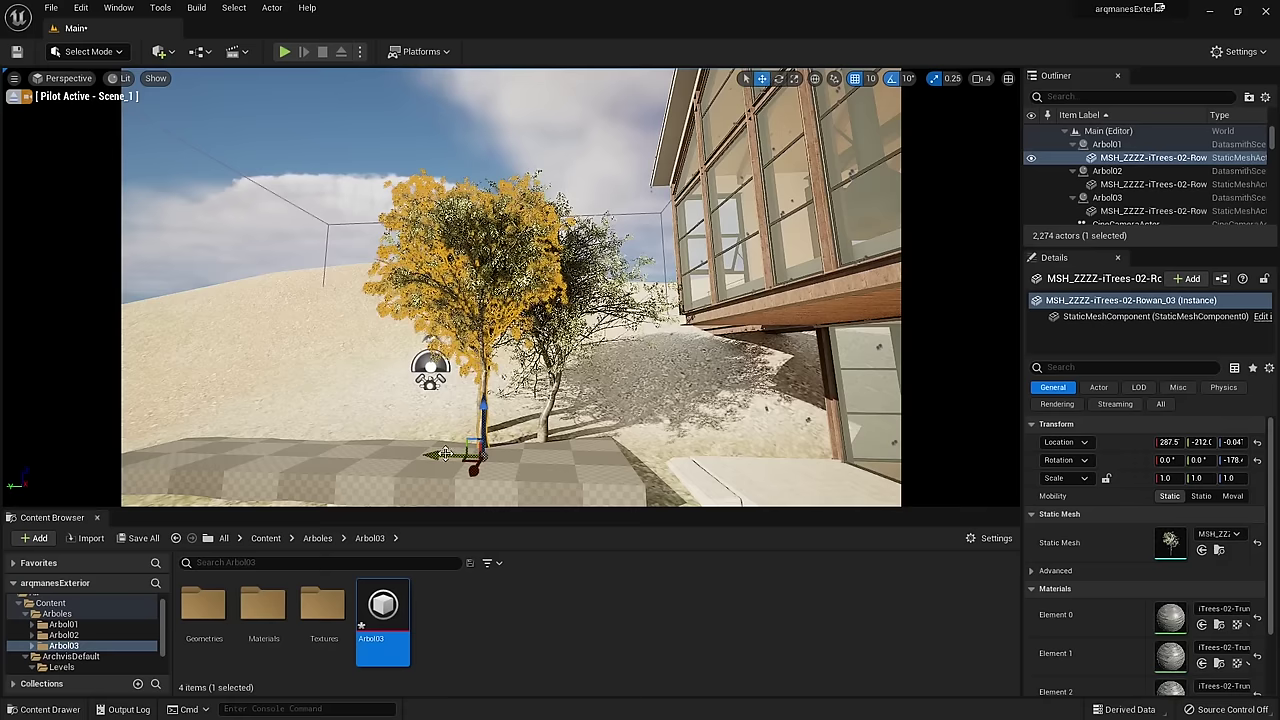
mouse_move(445, 454)
mouse_down()
mouse_move(347, 455)
mouse_move(390, 471)
mouse_up()
key(e)
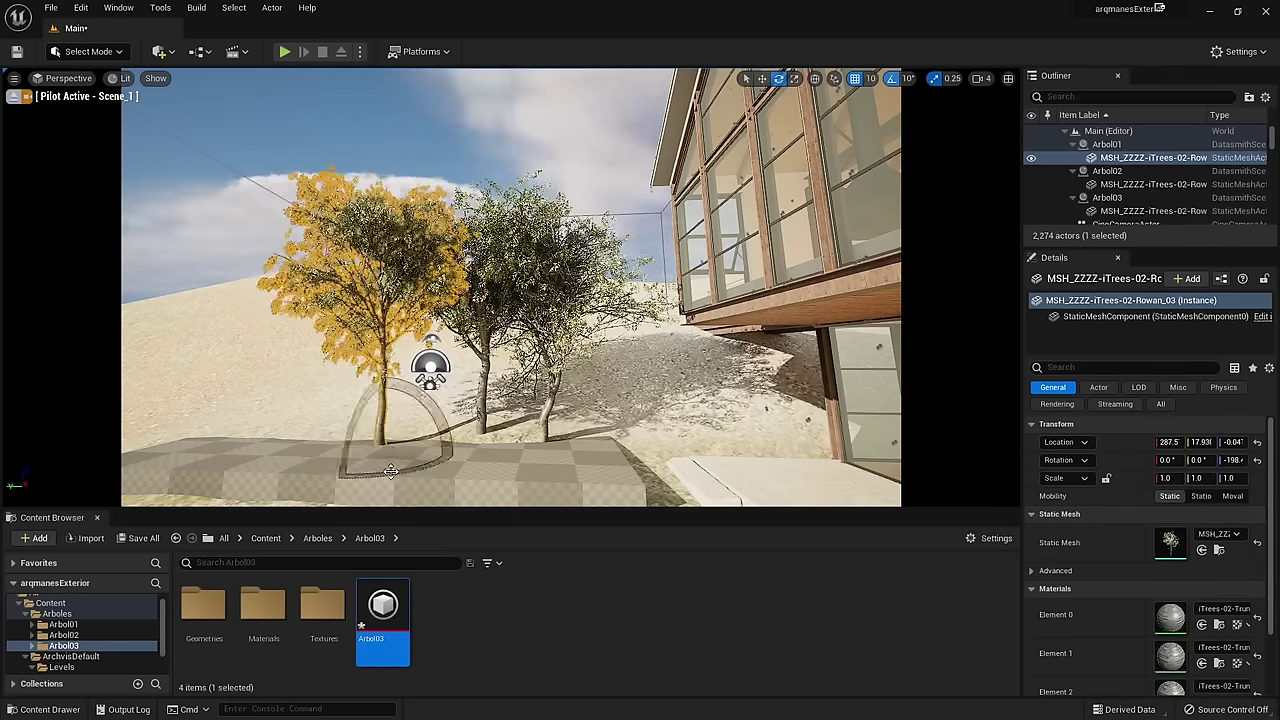
key(r)
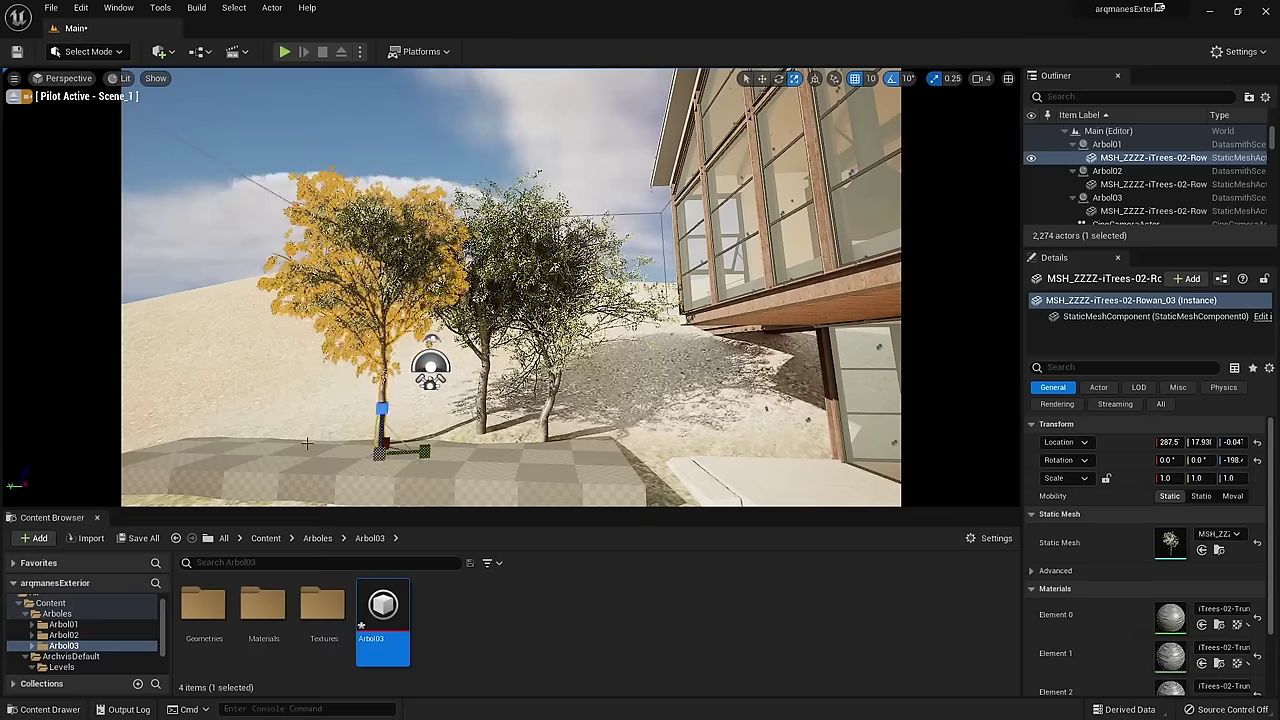
scroll(289, 442, up, 5)
scroll(289, 442, up, 5)
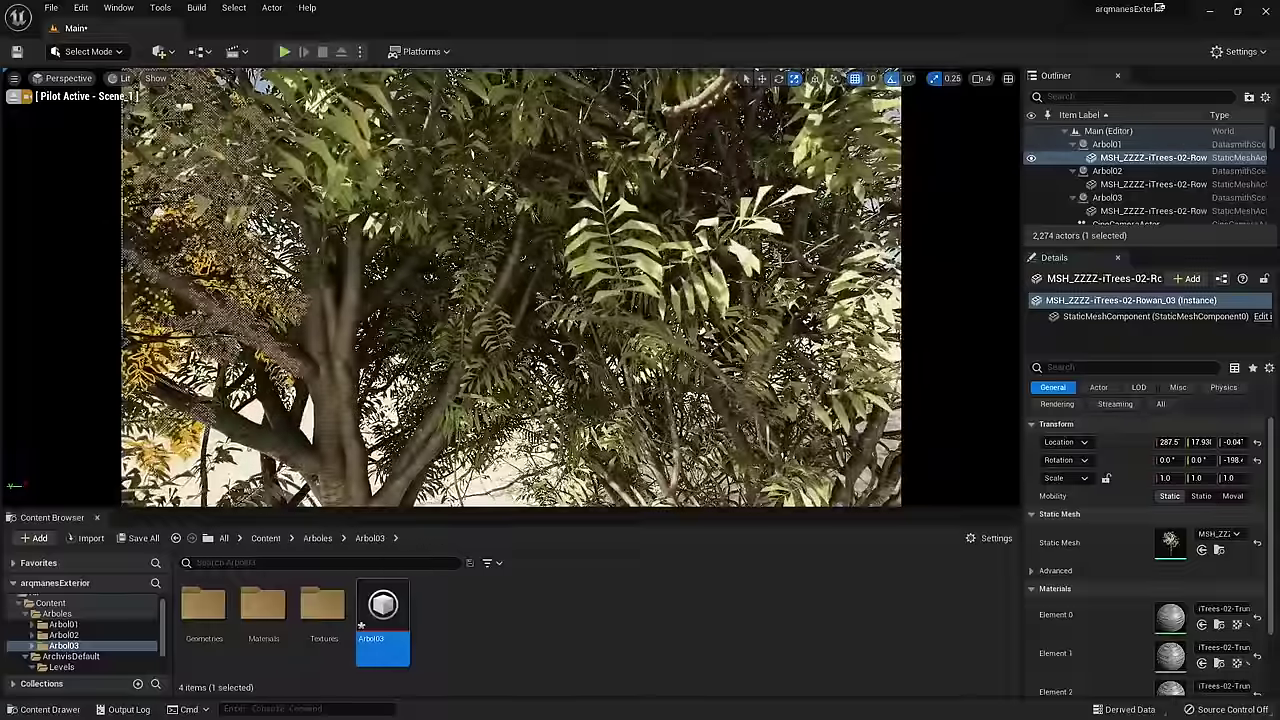
scroll(331, 289, down, 5)
scroll(331, 289, down, 3)
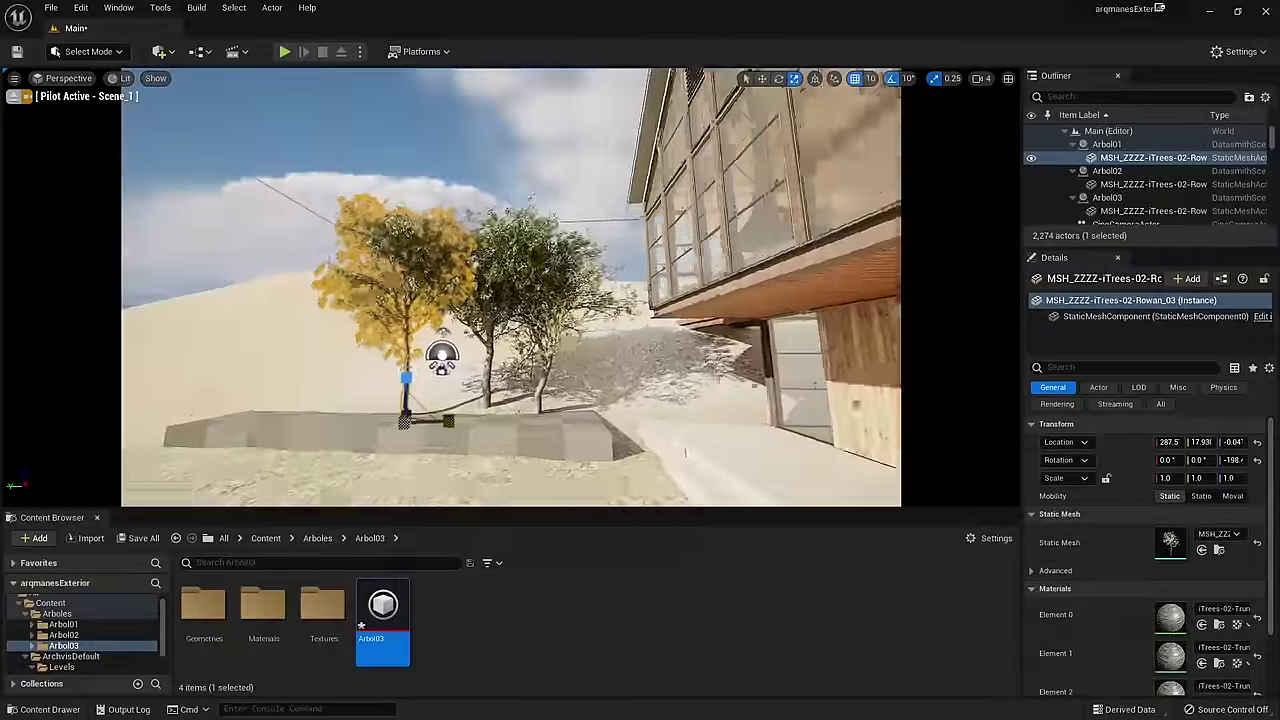
right_drag(331, 289, 371, 289)
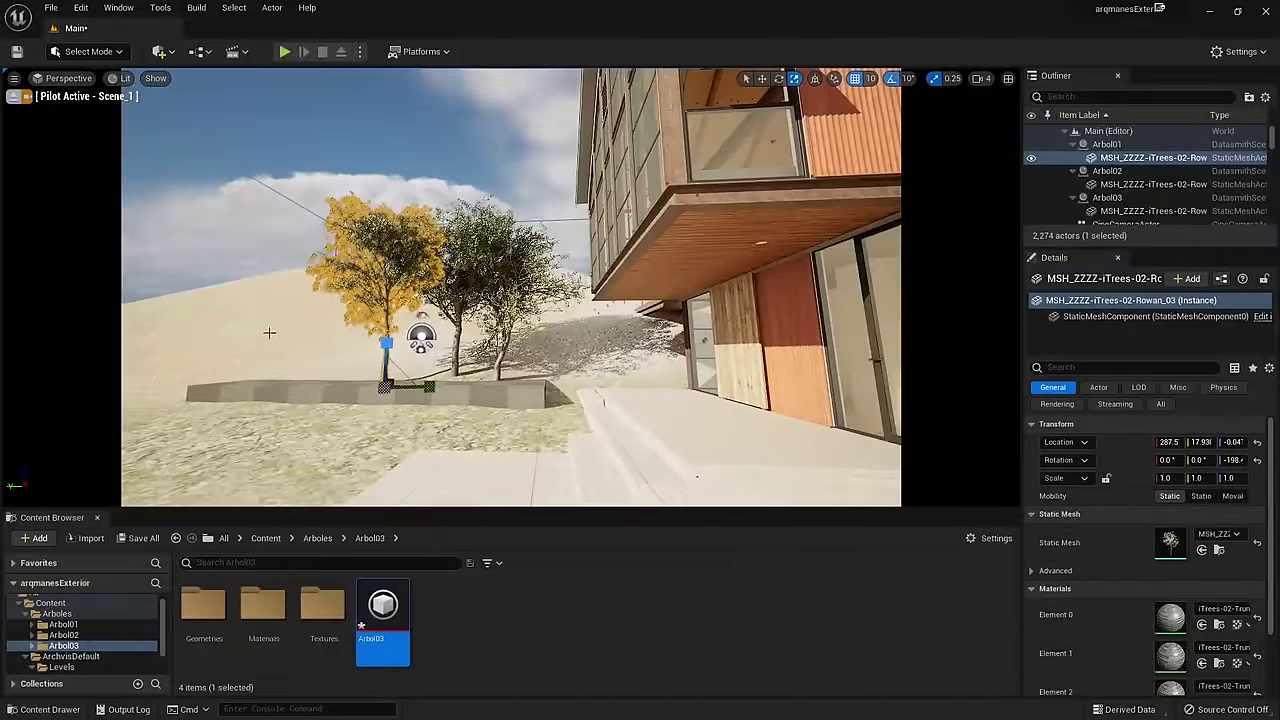
Step: Delete the checkered Floor platform and turn the view toward the house
click(292, 390)
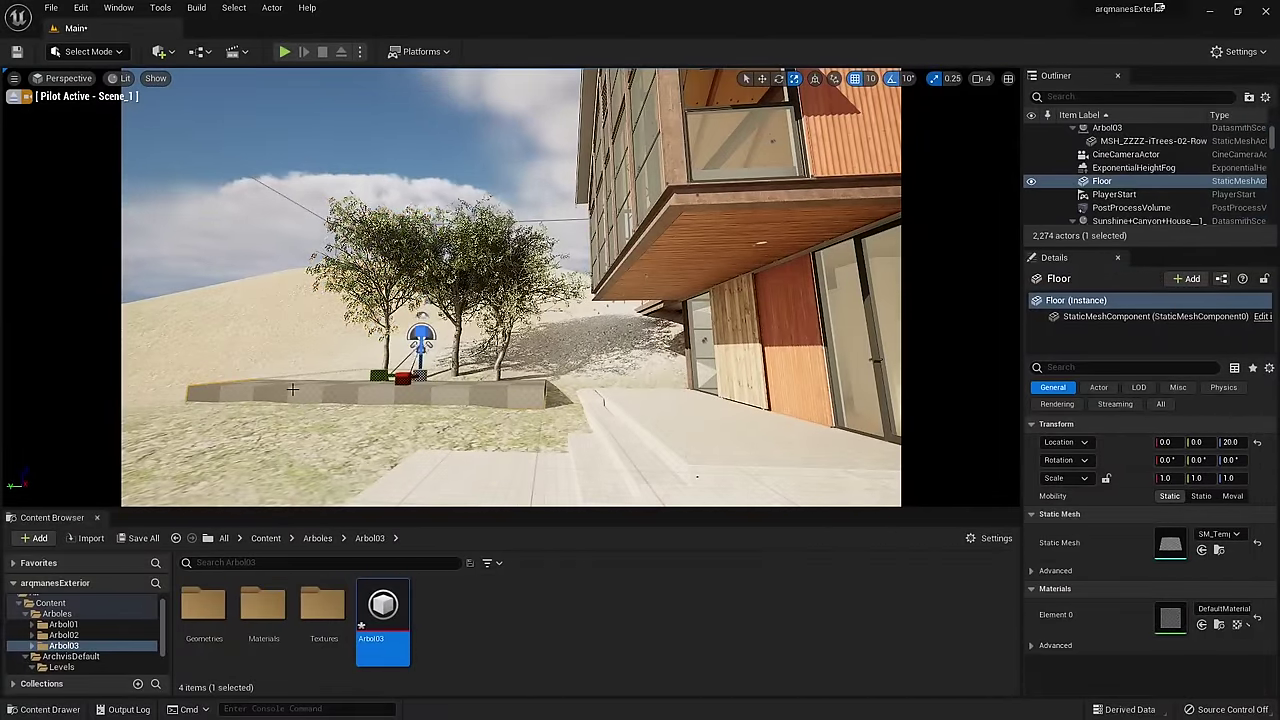
key(Delete)
right_drag(314, 360, 433, 368)
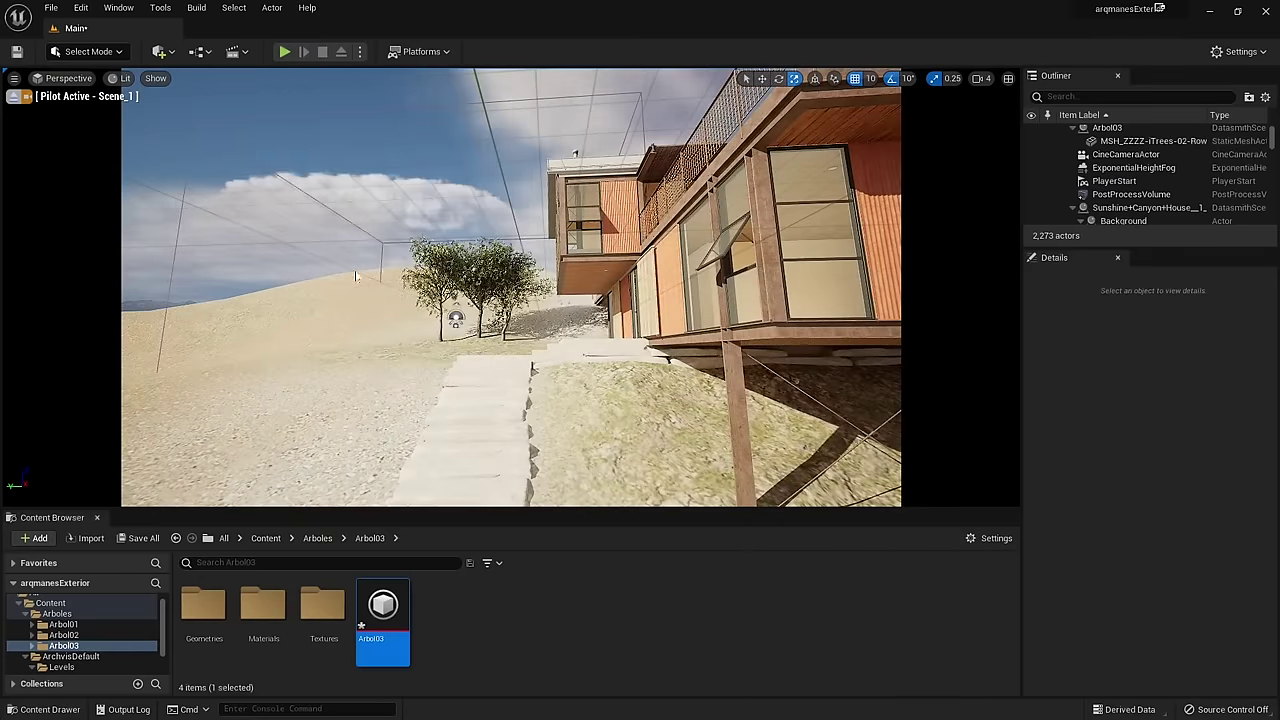
right_drag(355, 276, 240, 78)
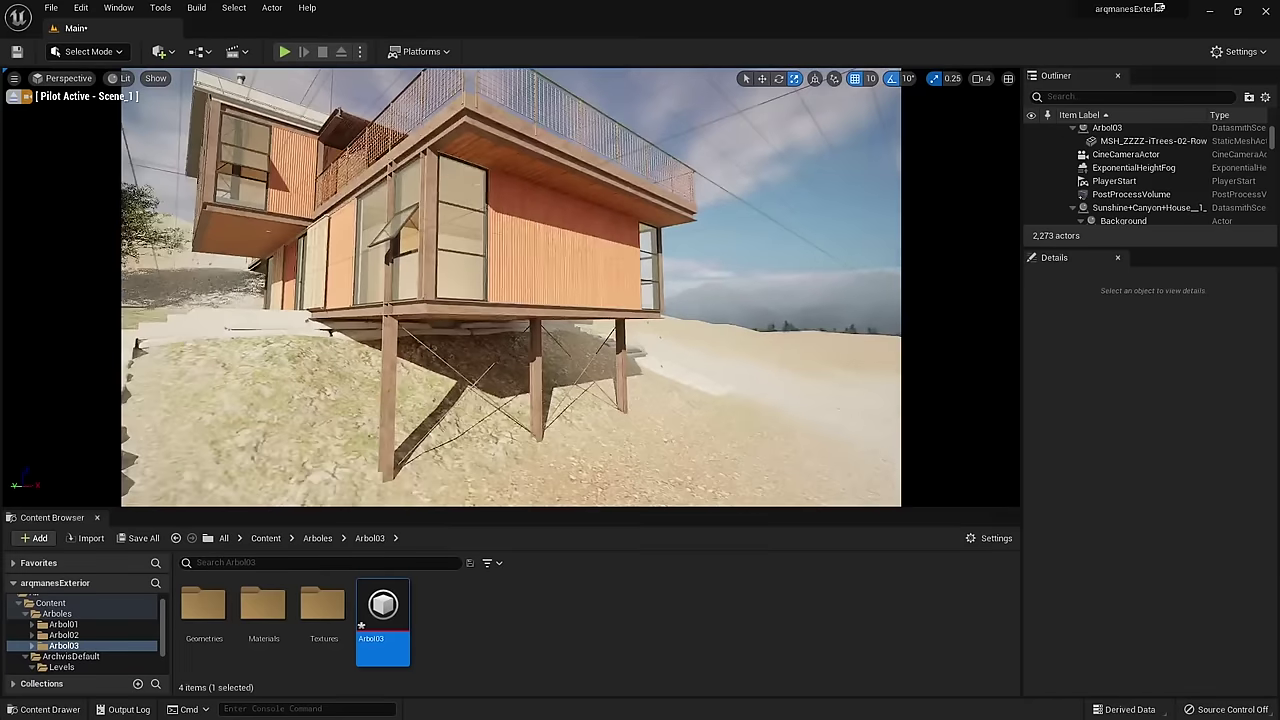
Step: Look through the Scene_1 camera and select the Rowan tree
click(67, 79)
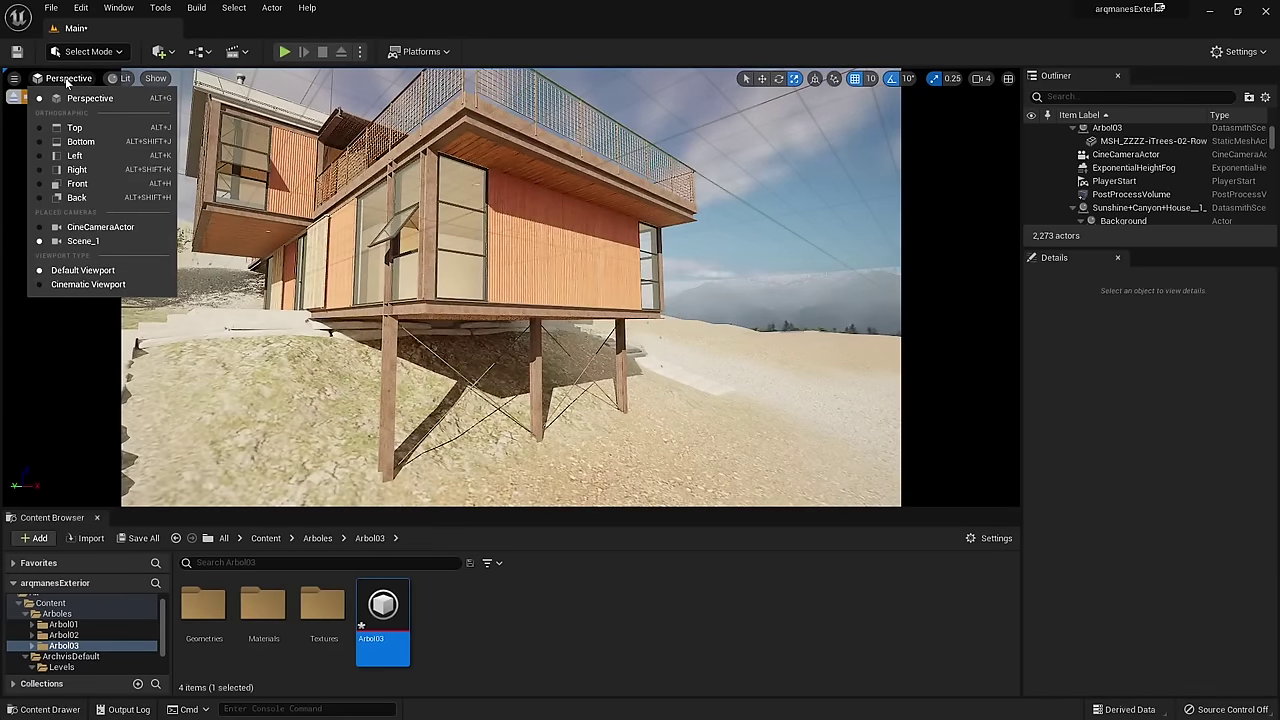
click(81, 242)
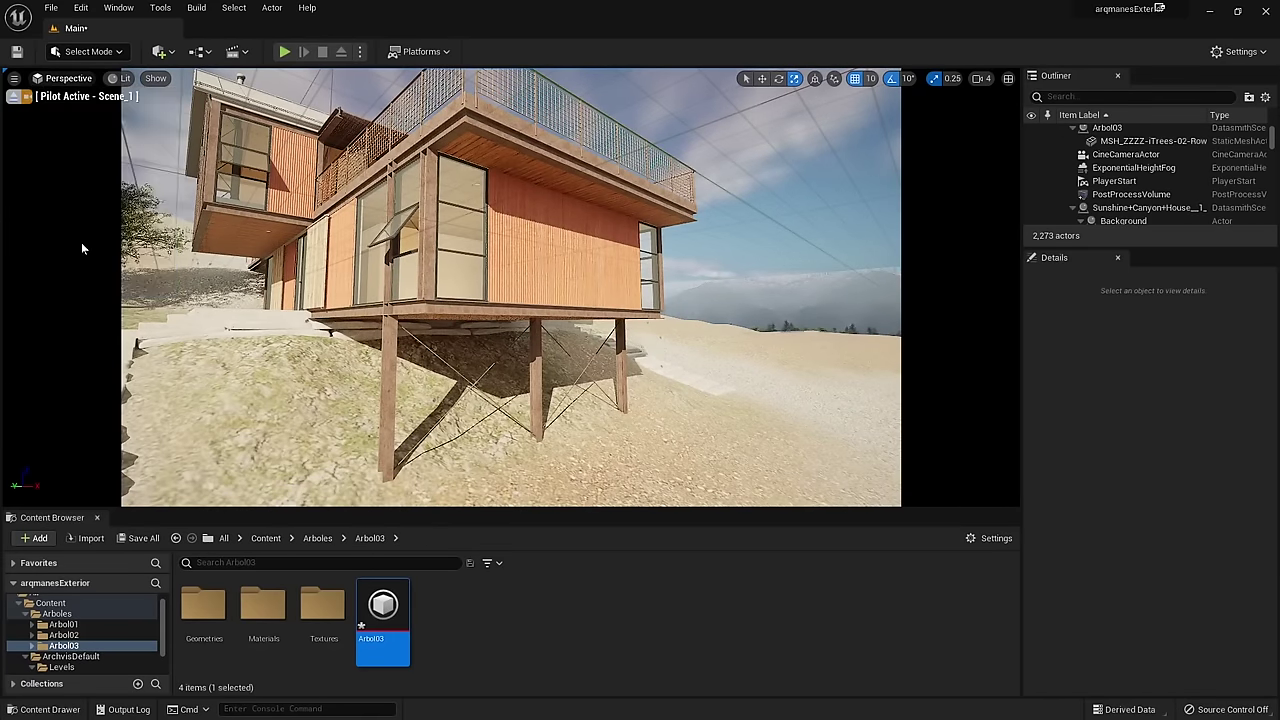
click(362, 276)
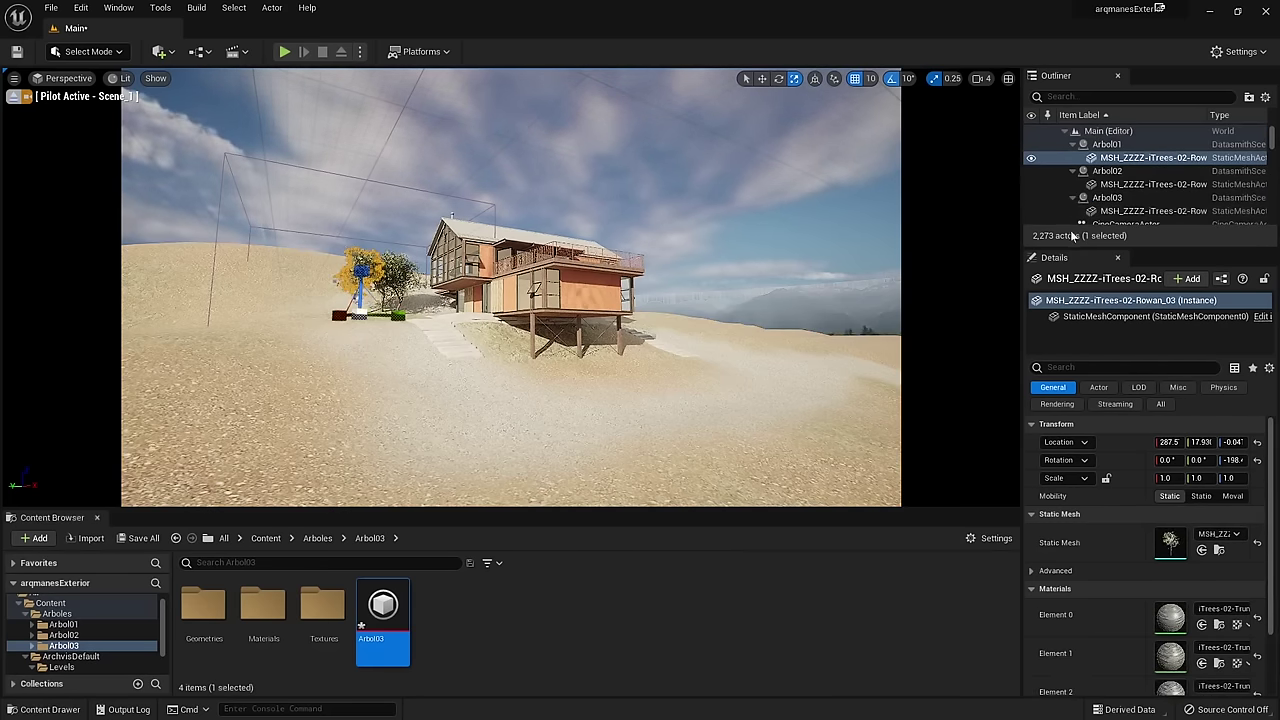
Step: Enlarge the Outliner and scroll its actor list back to the top
drag(1072, 246, 1111, 443)
scroll(1191, 239, down, 10)
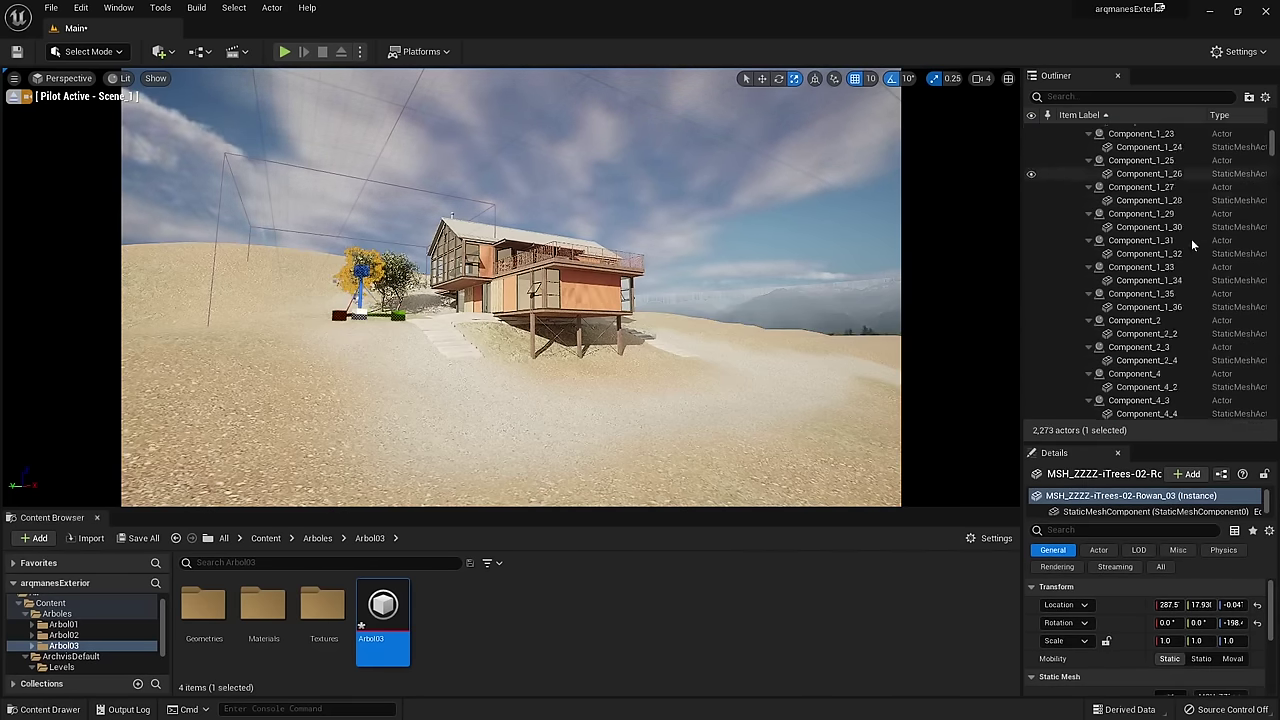
scroll(1191, 239, down, 10)
scroll(1191, 239, down, 10)
scroll(1191, 239, down, 10)
scroll(1191, 239, down, 5)
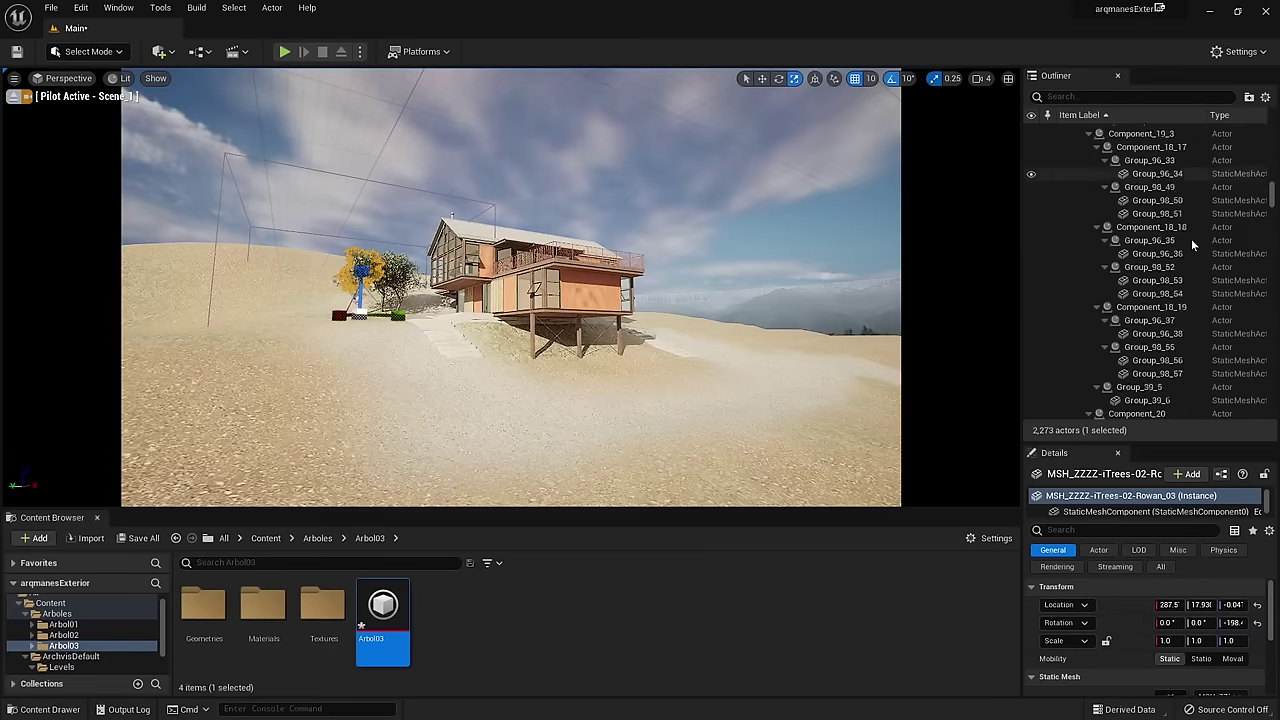
scroll(1191, 239, down, 5)
scroll(1191, 239, down, 5)
scroll(1191, 239, down, 5)
scroll(1191, 242, down, 5)
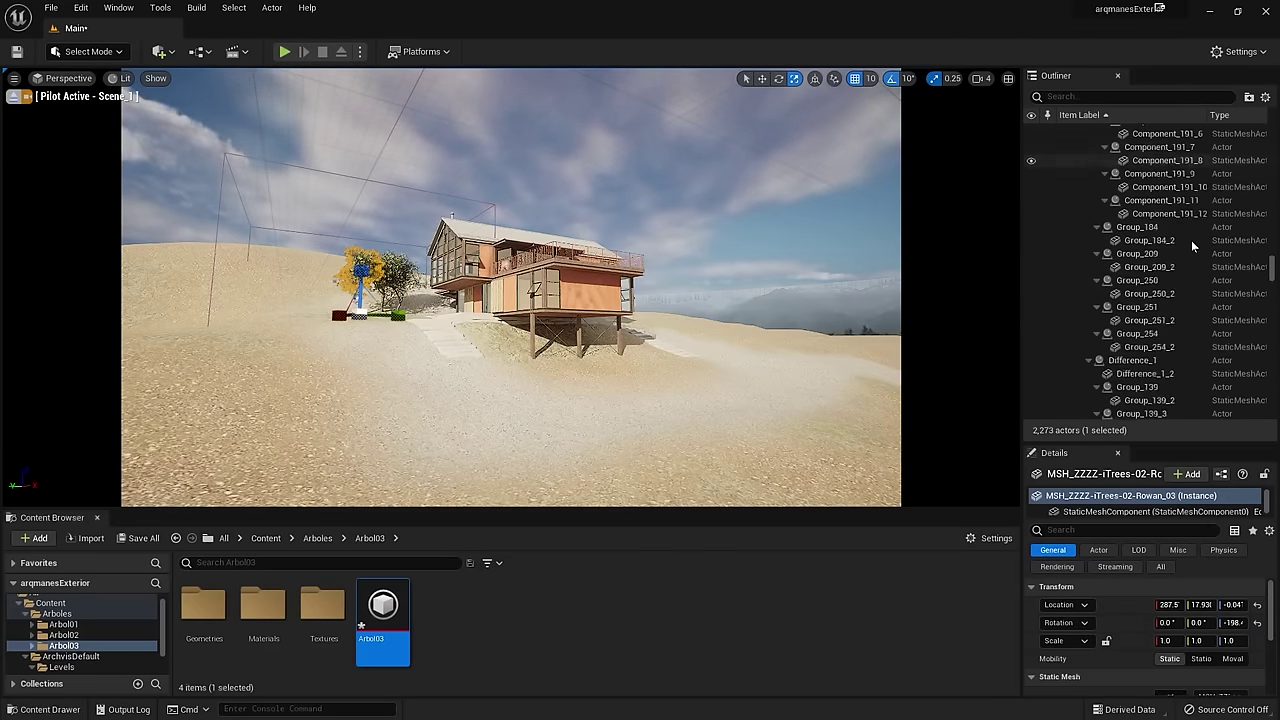
scroll(1191, 242, down, 5)
scroll(1191, 242, down, 5)
scroll(1191, 242, down, 5)
scroll(1191, 240, up, 1)
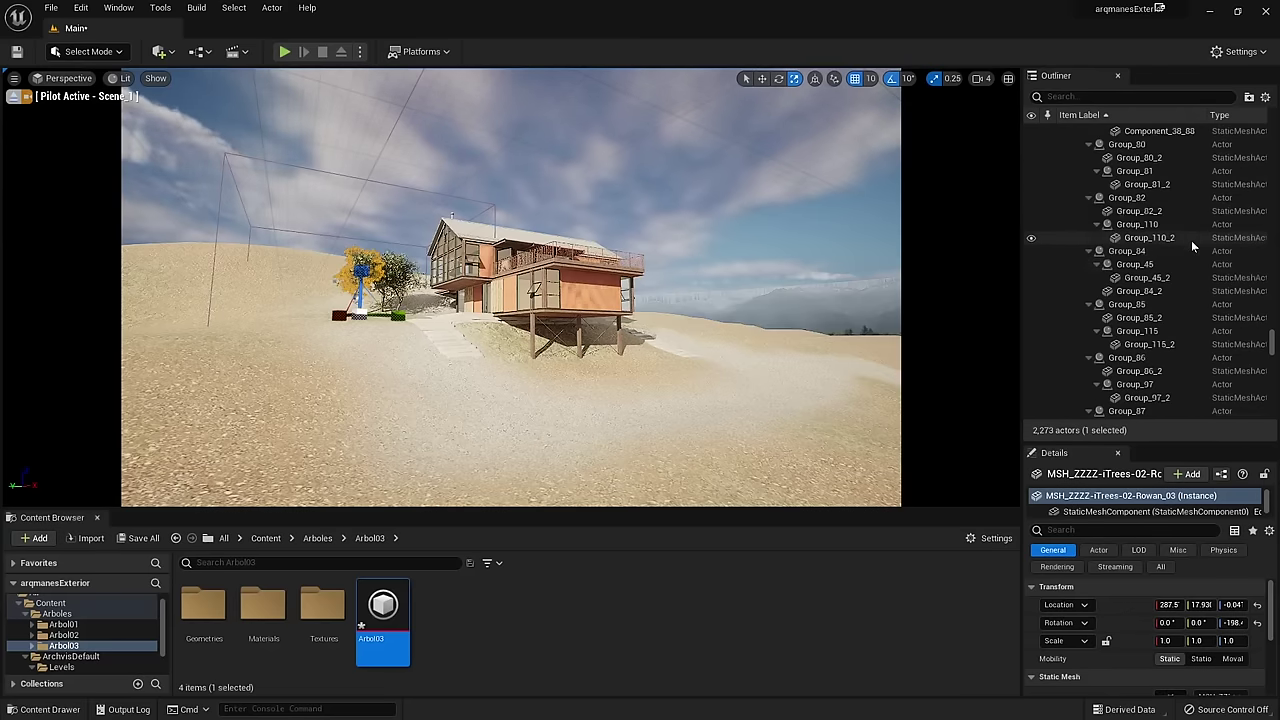
scroll(1191, 240, up, 4)
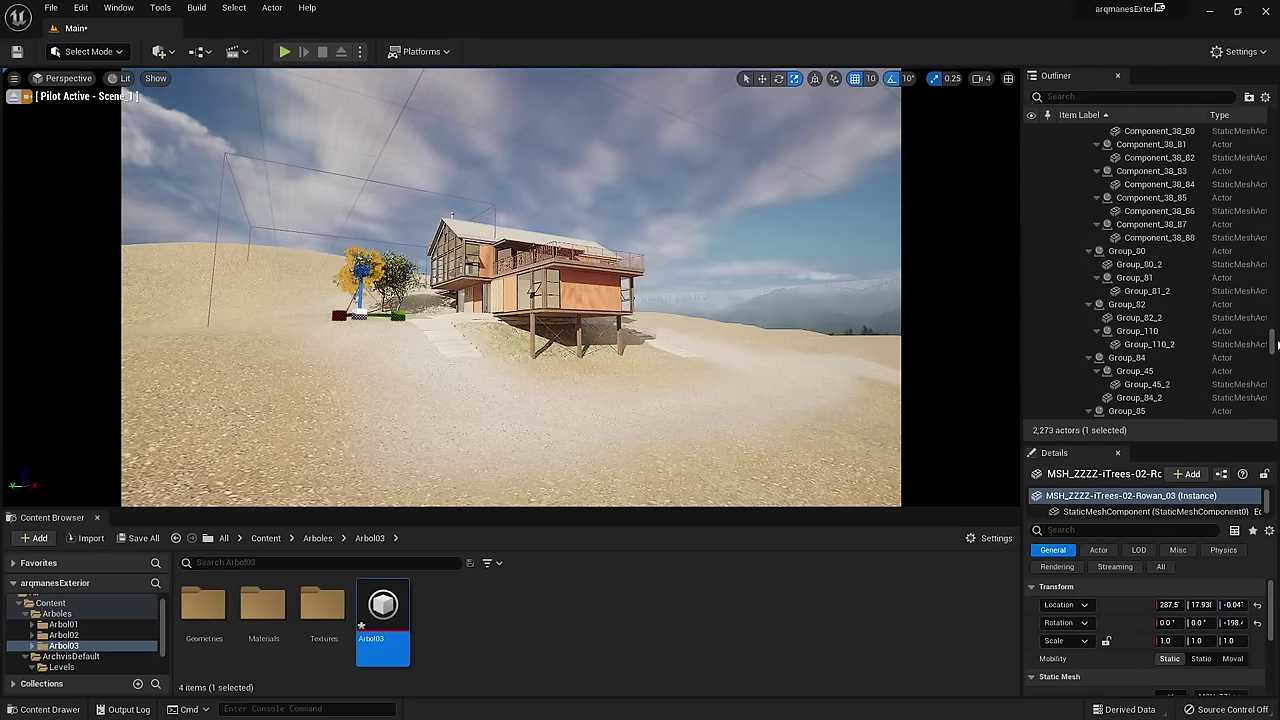
drag(1274, 342, 1270, 122)
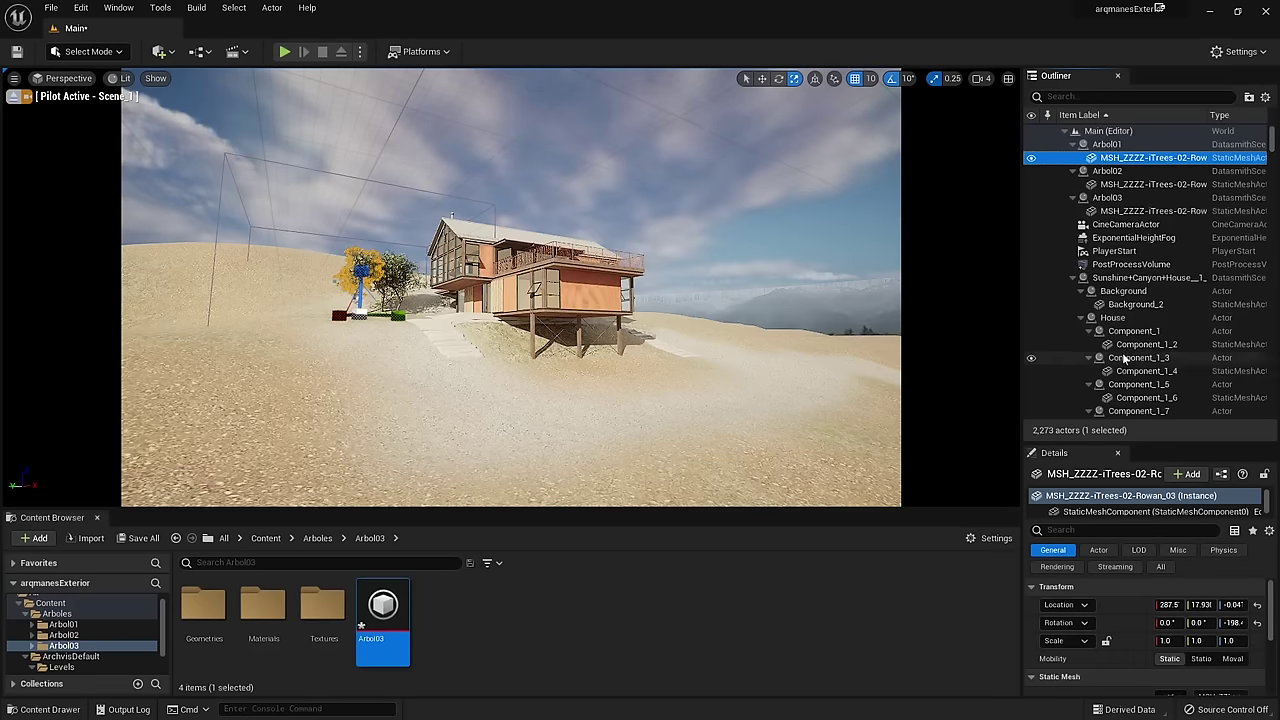
Step: Collapse the Sunshine+Canyon+House group and toggle its visibility off and back on
click(1073, 279)
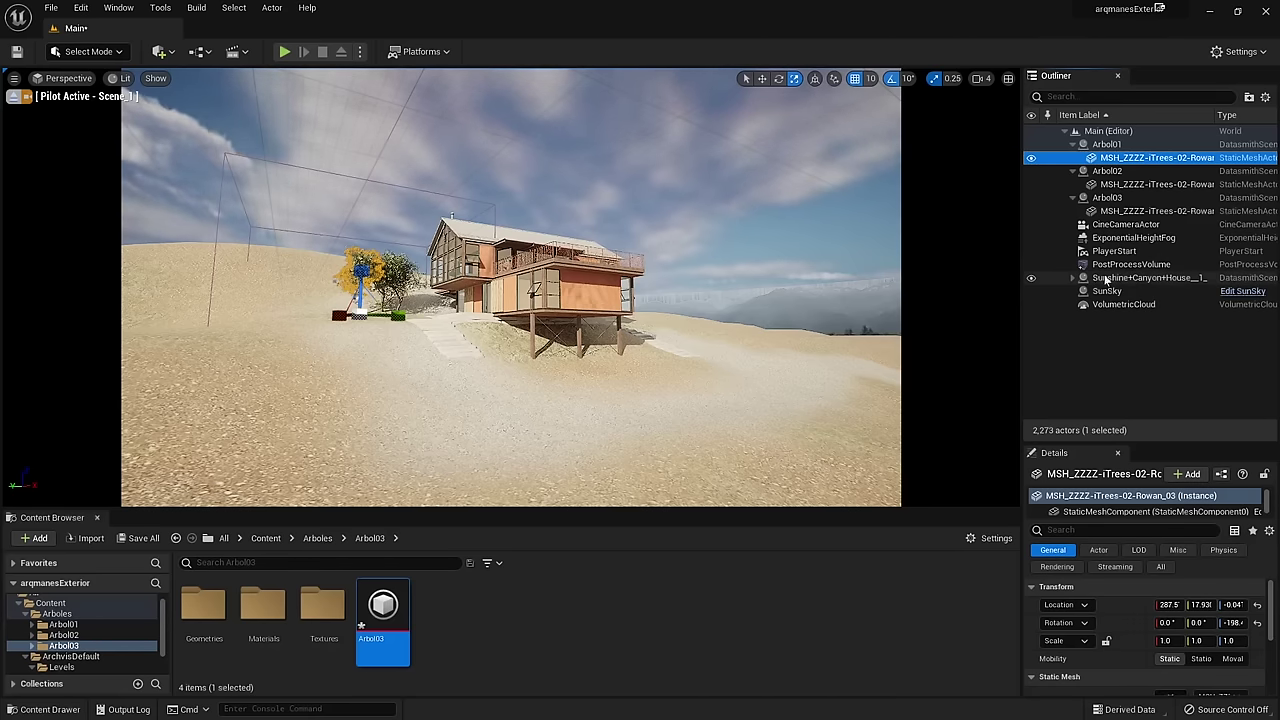
click(1031, 277)
click(1031, 277)
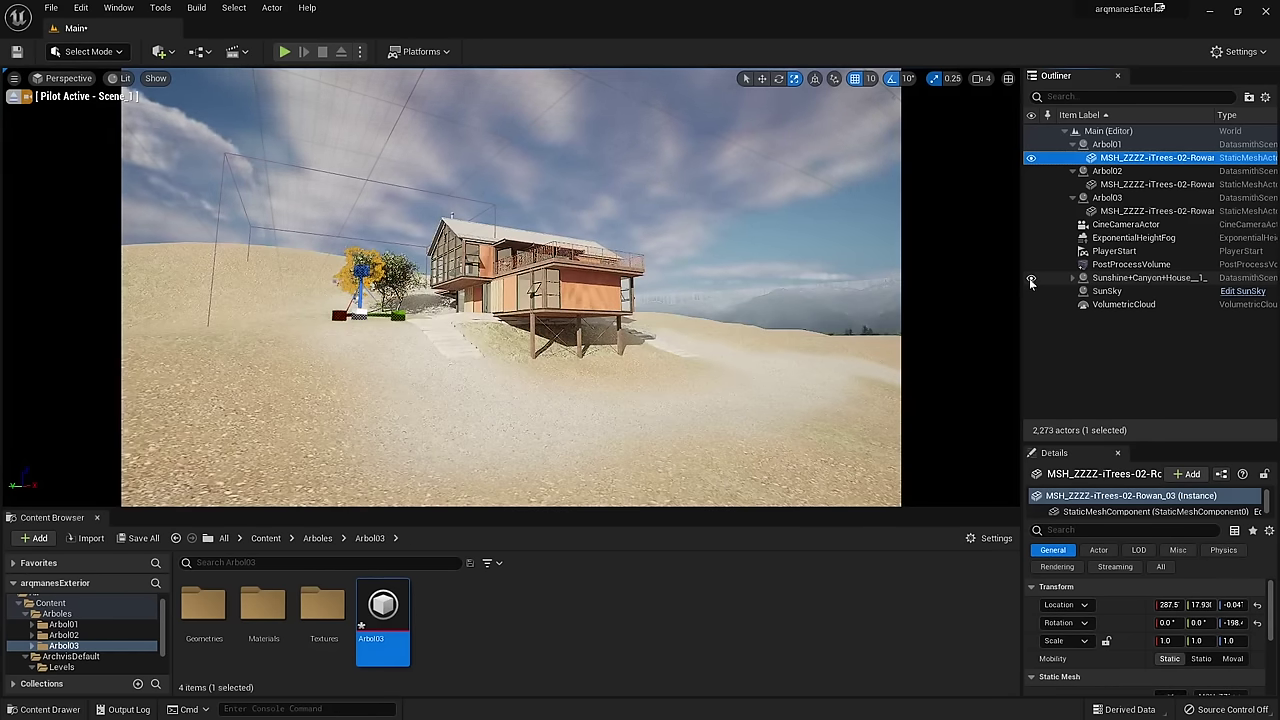
Step: Select the three Arbol tree groups and hide them from the viewport
click(1106, 145)
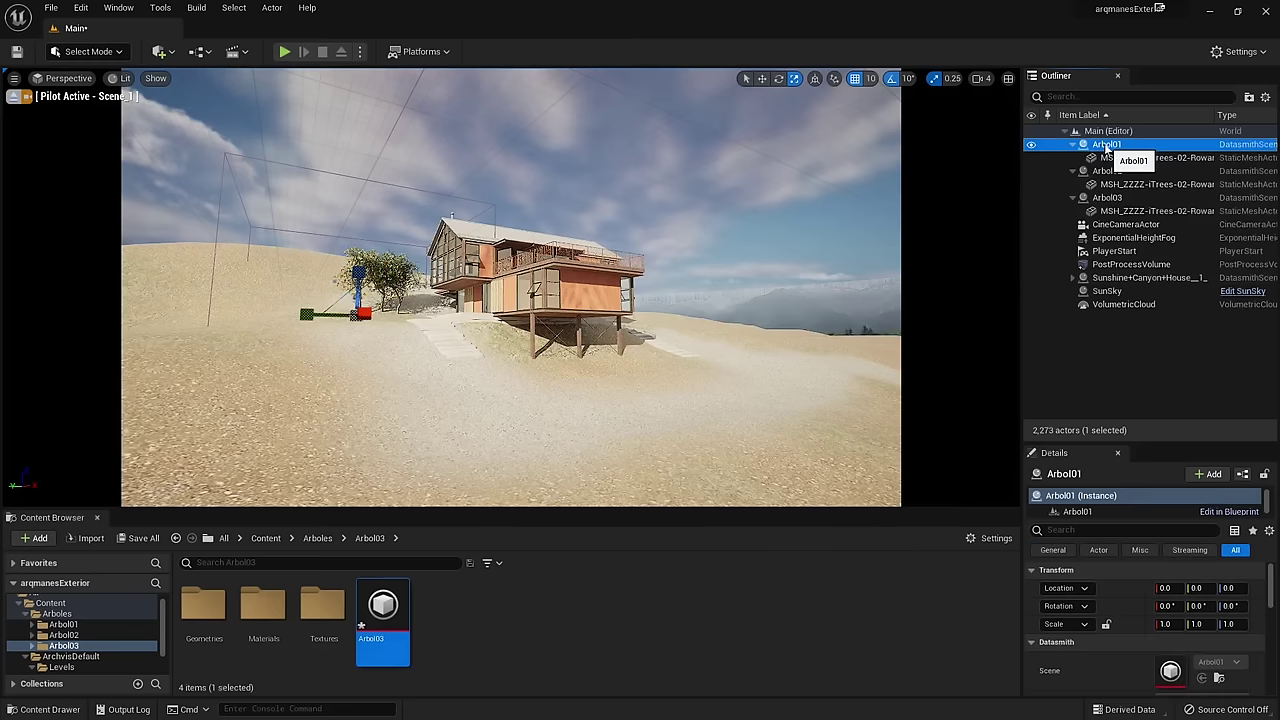
shift+click(1110, 210)
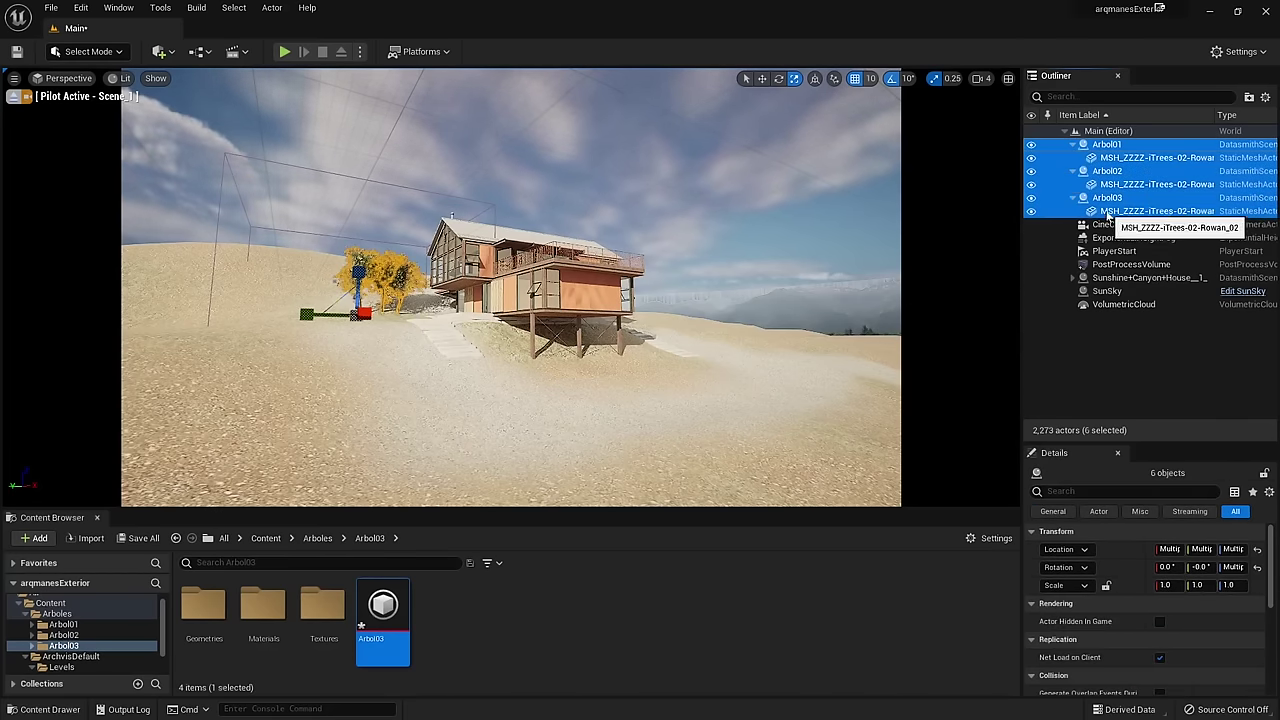
click(1031, 145)
Step: Select SunSky in the Outliner to show its details
drag(385, 378, 386, 294)
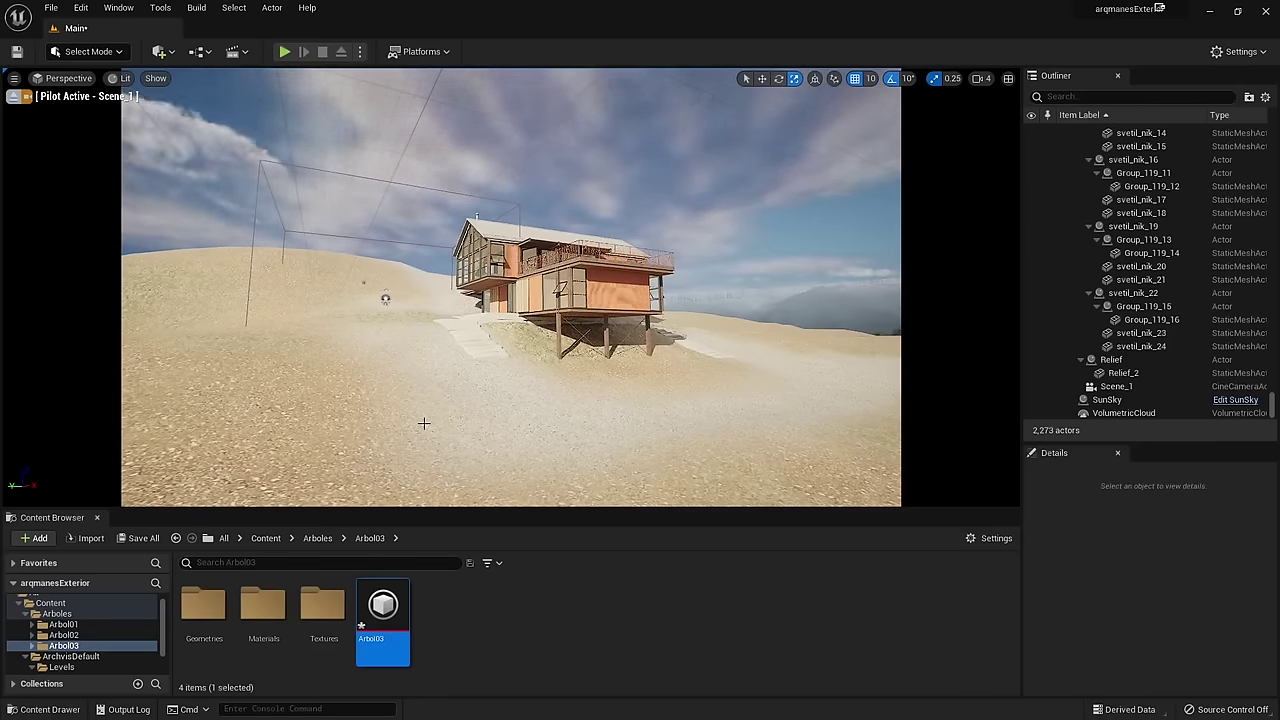
scroll(1100, 300, up, 10)
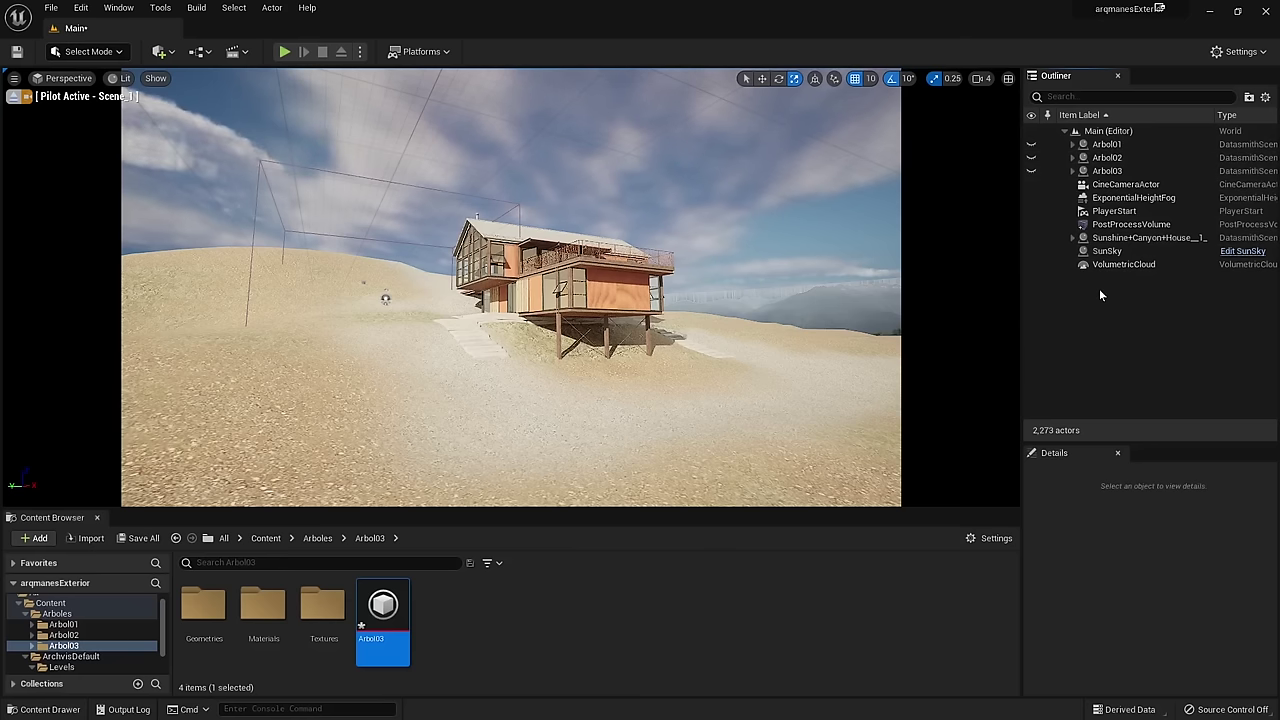
click(1078, 291)
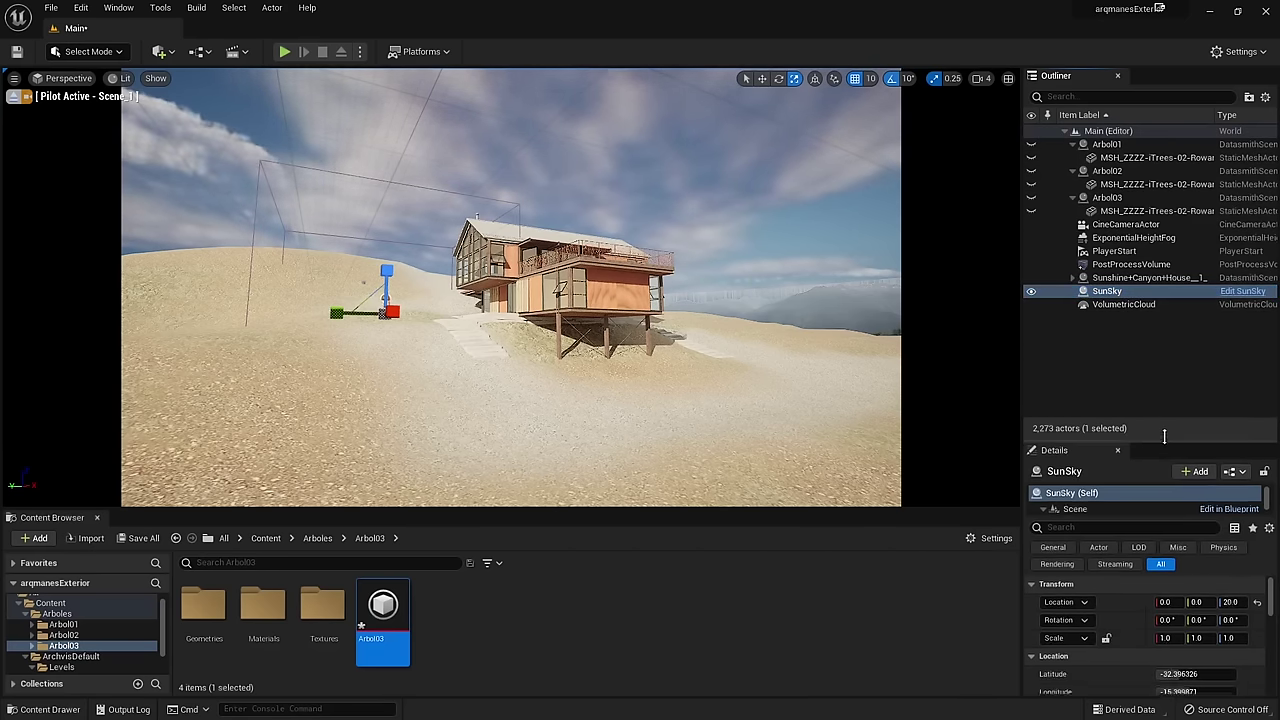
Step: Give SunSky latitude 33.836244, longitude -73.439832 and north offset 83.520041
drag(1165, 444, 1160, 350)
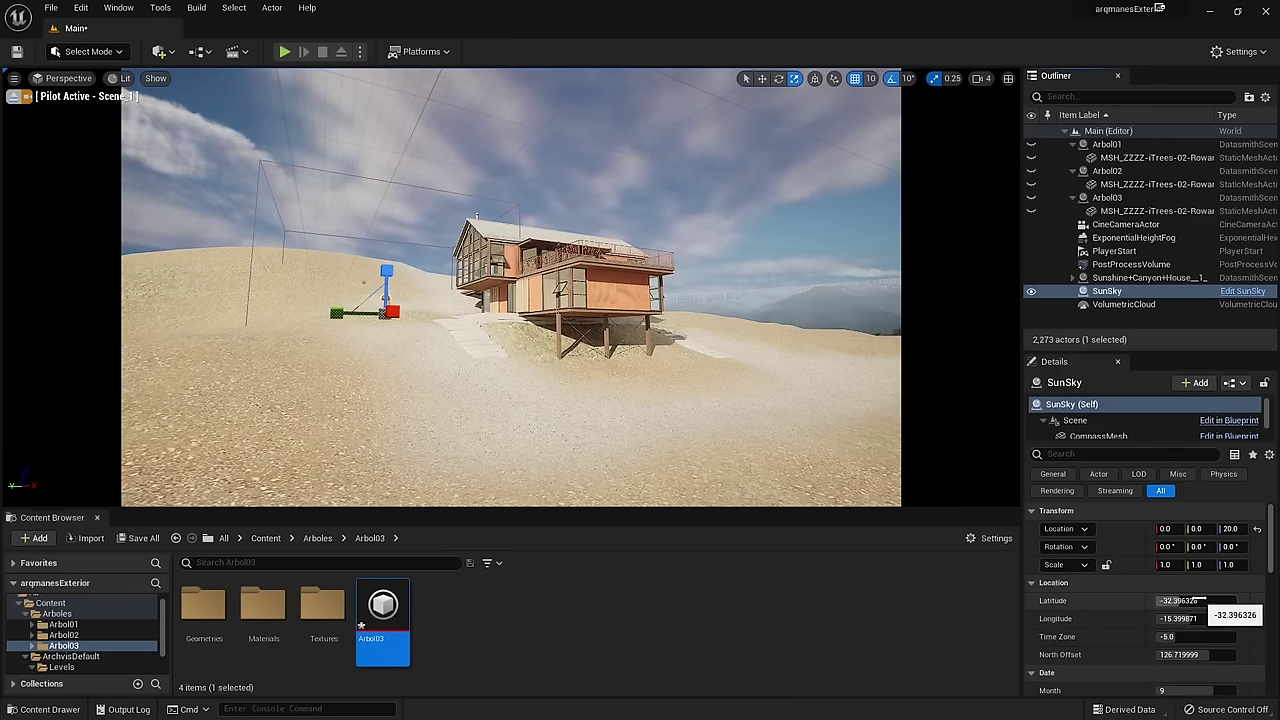
mouse_move(1185, 600)
mouse_down()
mouse_move(1230, 600)
mouse_move(1160, 618)
mouse_up()
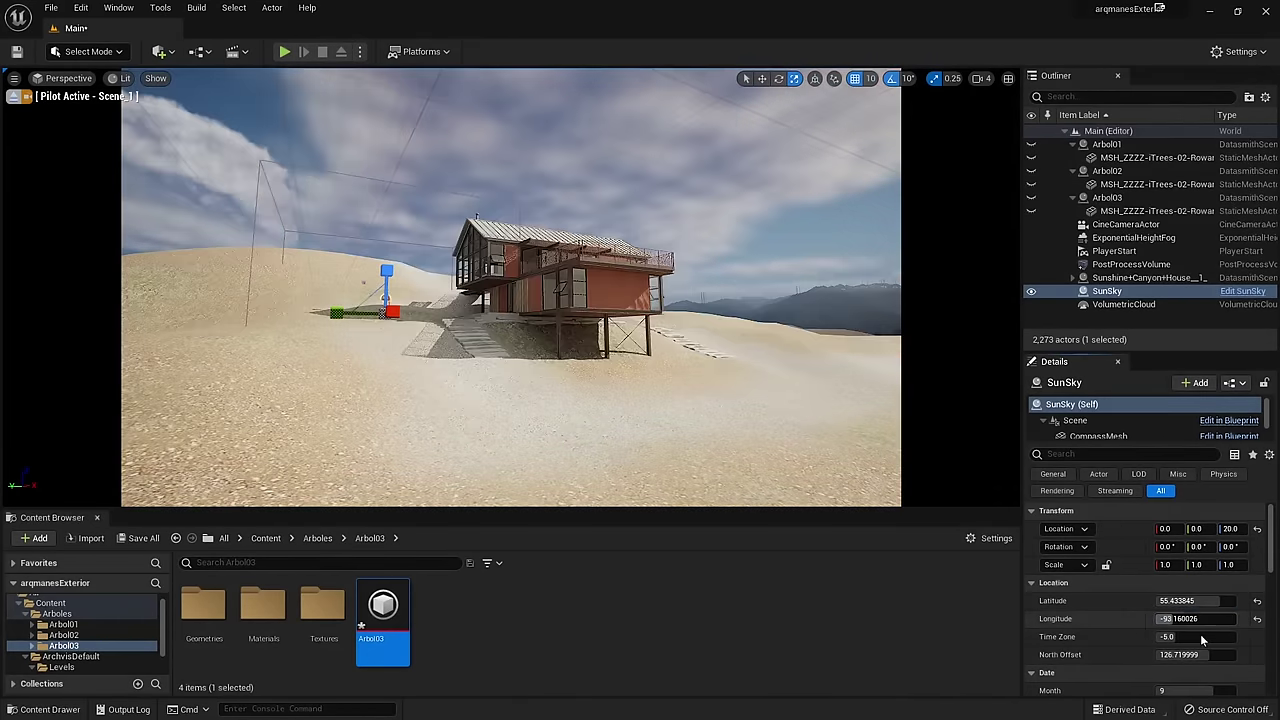
mouse_move(1207, 655)
mouse_down()
mouse_move(1160, 655)
mouse_move(1230, 655)
mouse_move(1200, 655)
mouse_move(1230, 618)
mouse_move(1160, 618)
mouse_move(1200, 618)
mouse_up()
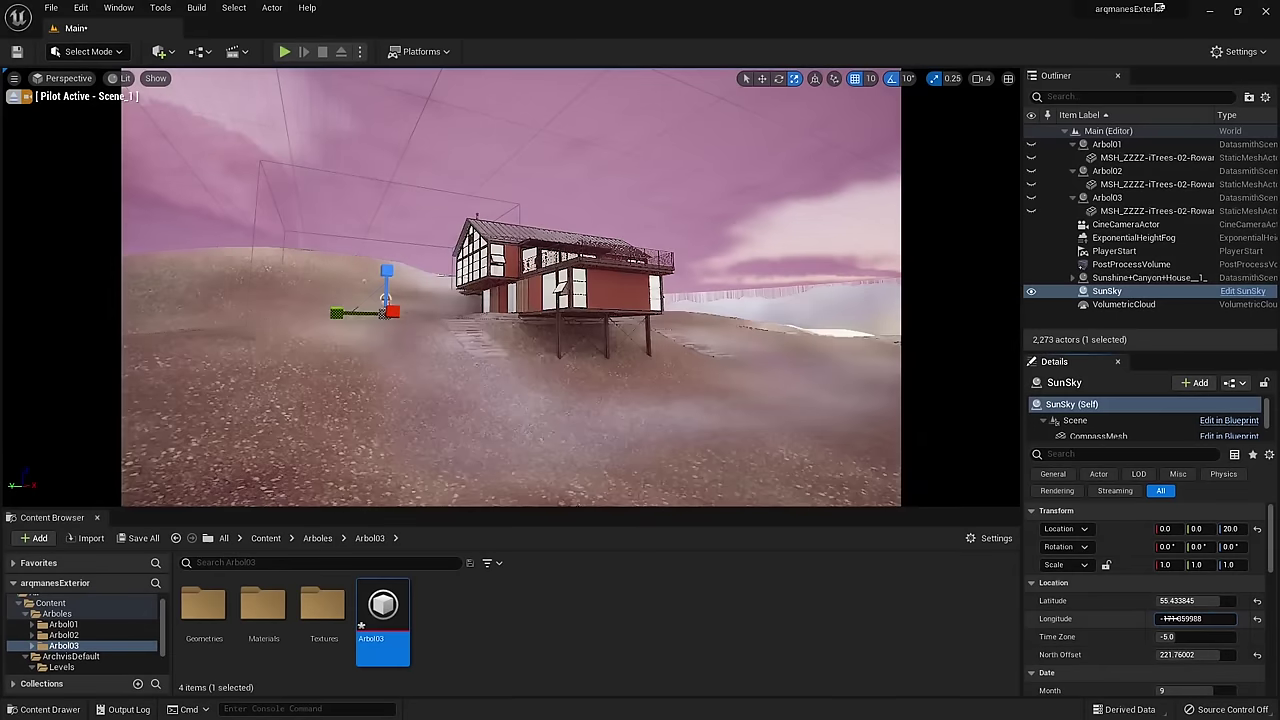
click(751, 638)
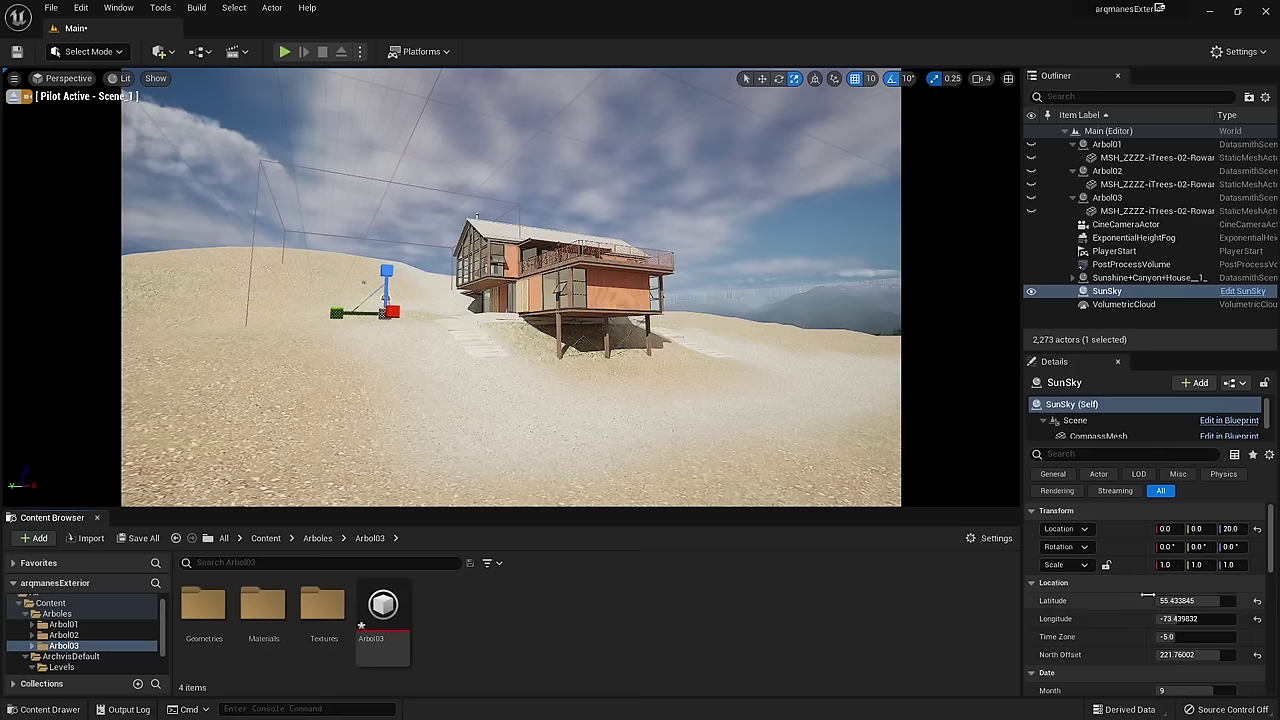
drag(1190, 600, 1175, 600)
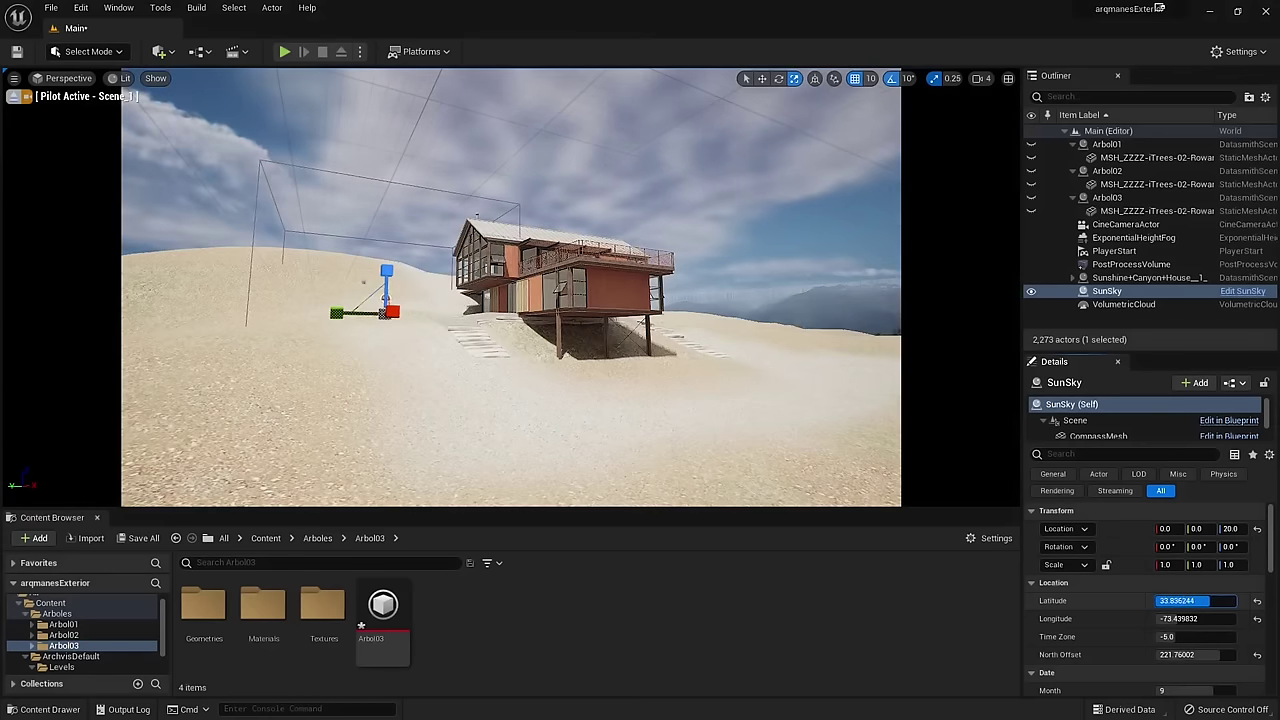
drag(1195, 654, 1170, 654)
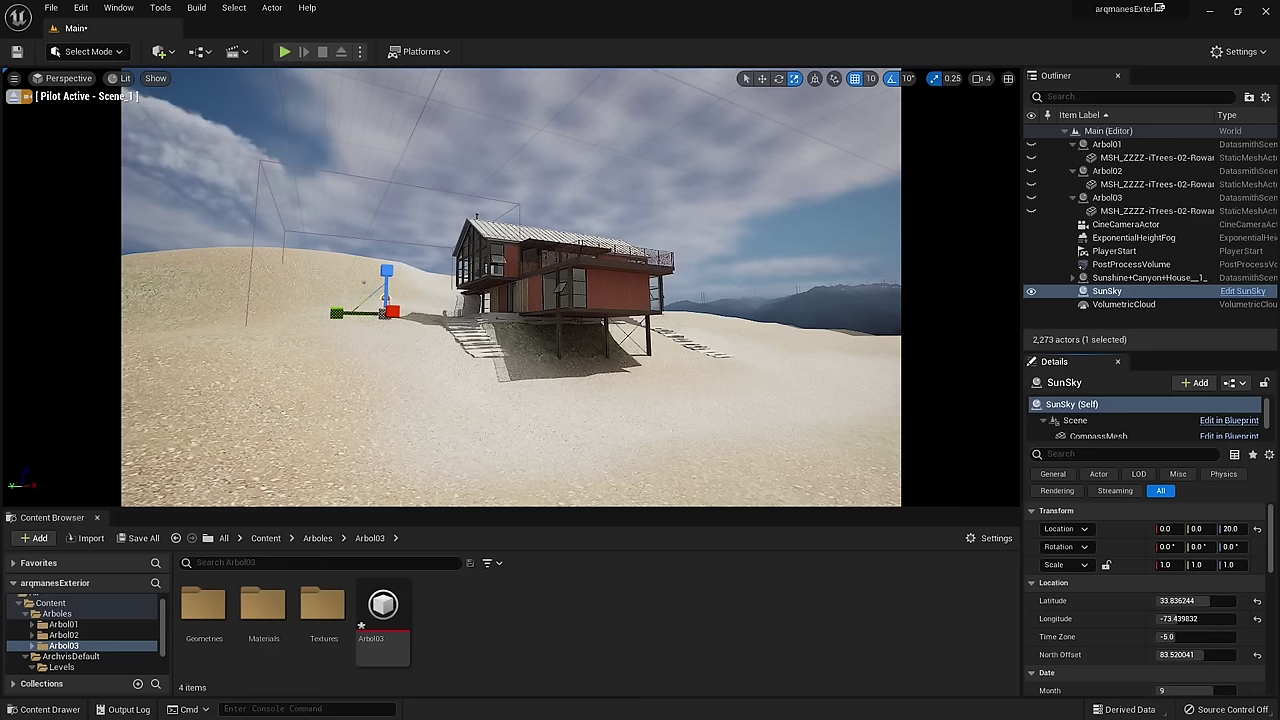
alt+drag(566, 310, 640, 318)
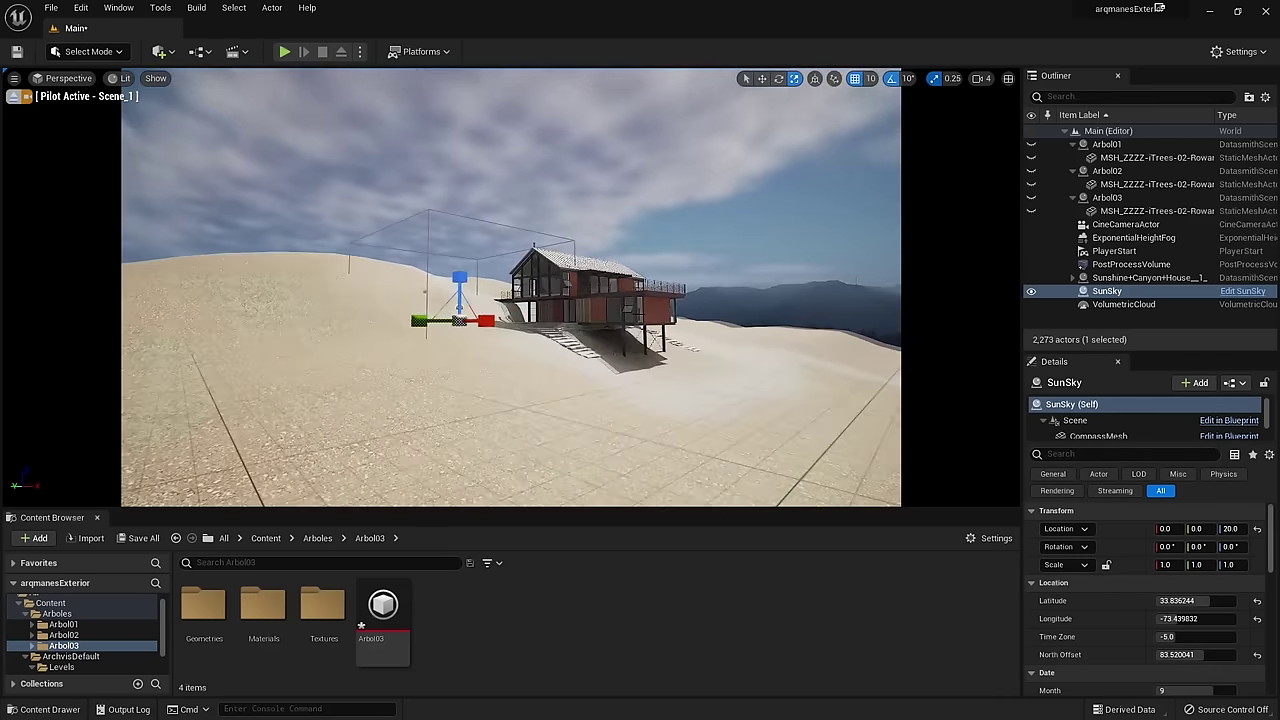
Step: Recenter the house in the view and bring up Quick Add's Cinematic actors
right_click(630, 357)
right_drag(630, 357, 558, 355)
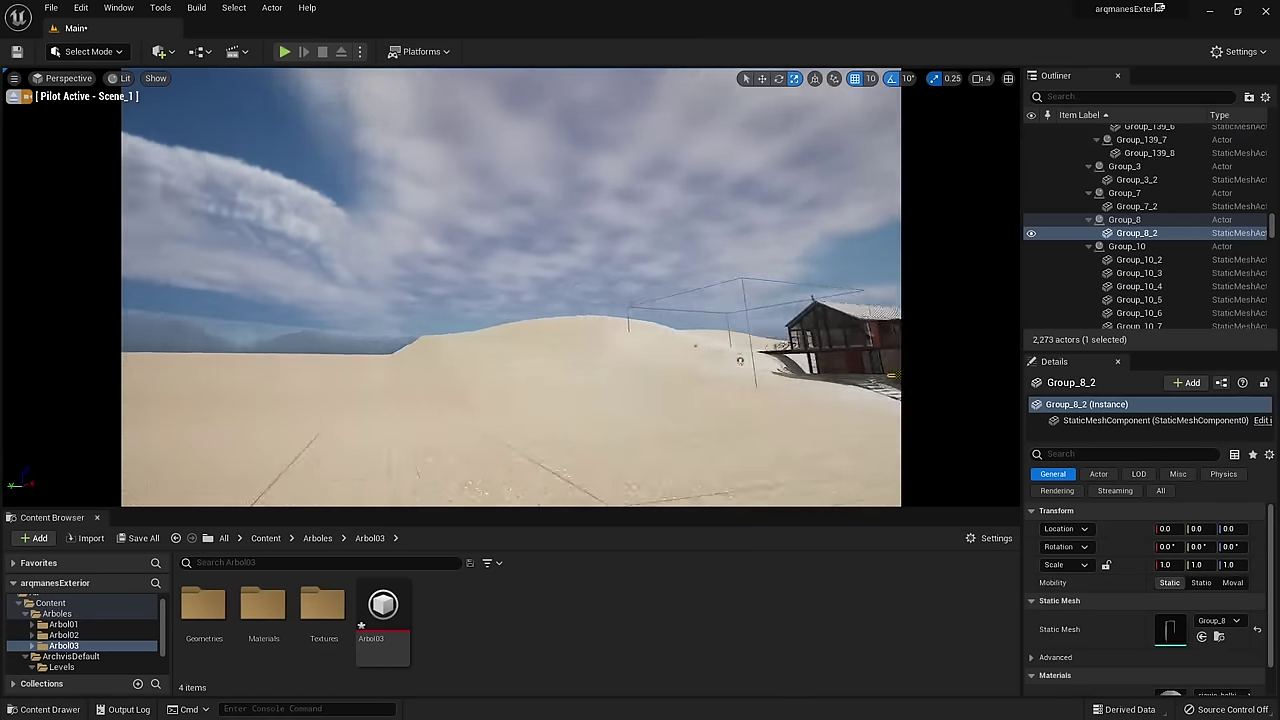
alt+drag(558, 355, 595, 376)
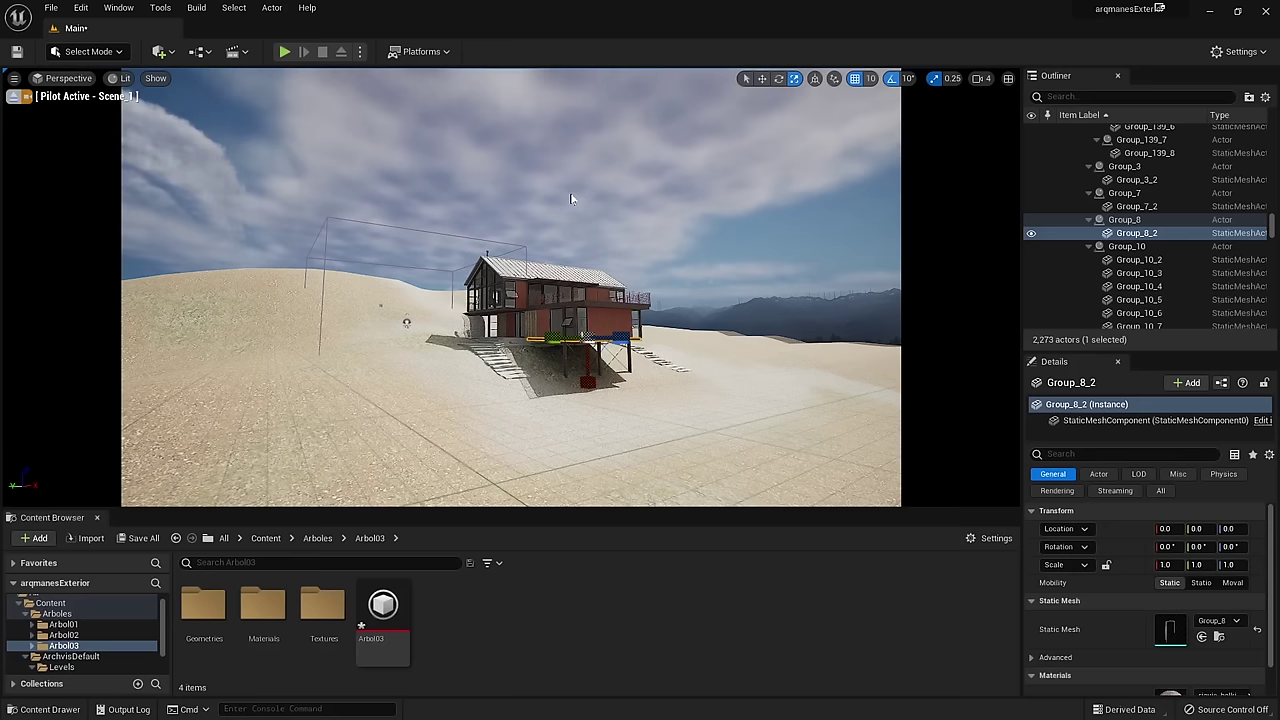
click(170, 52)
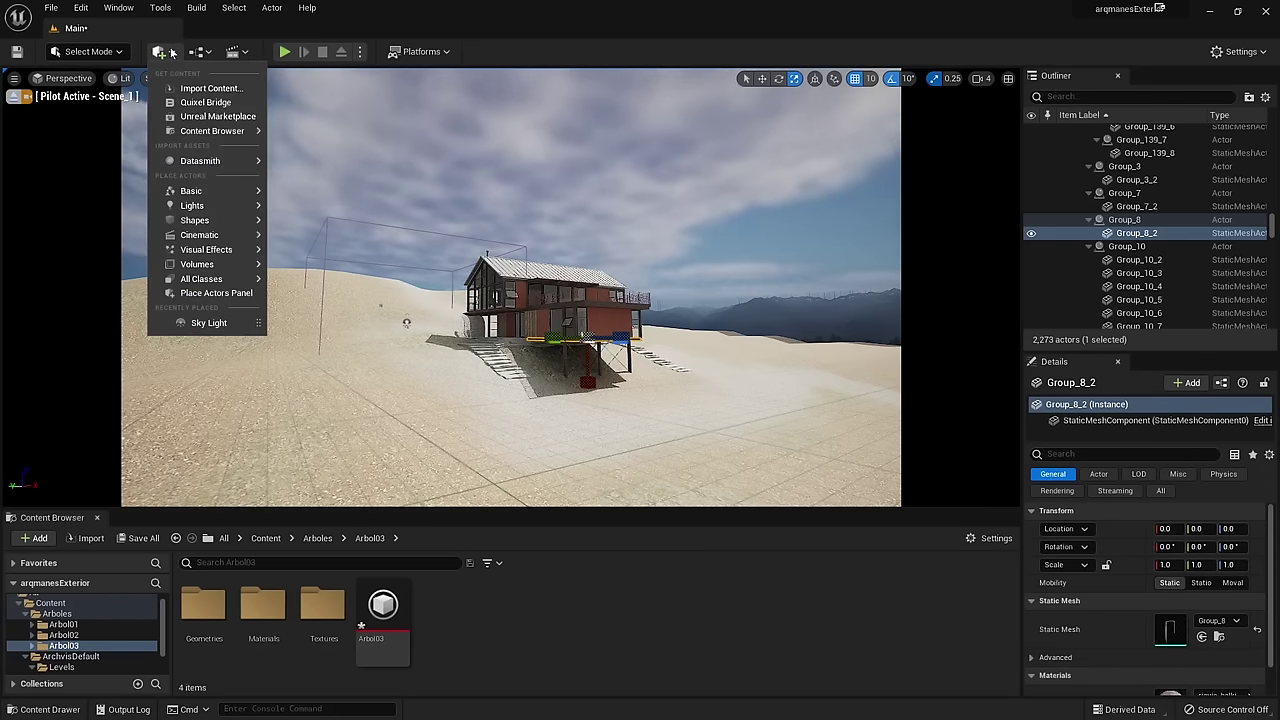
mouse_move(197, 238)
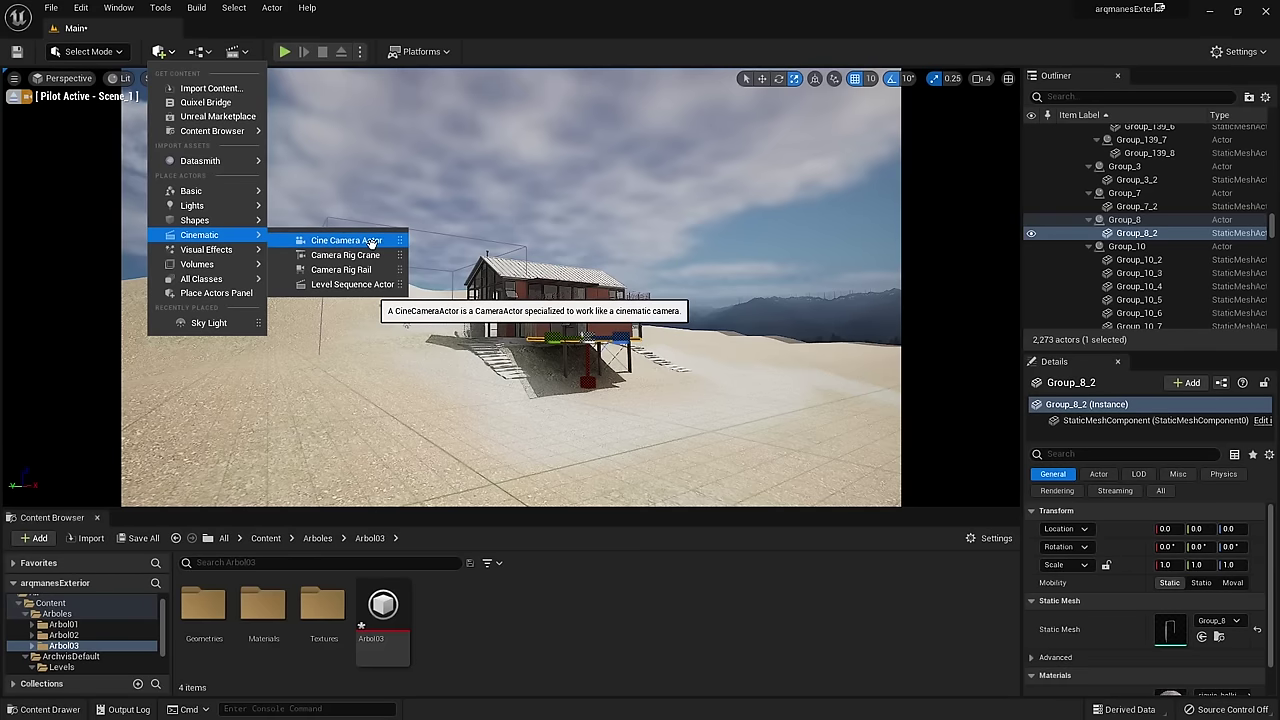
Step: Place a Cine Camera Actor beside the house and rotate it to face the house
click(388, 241)
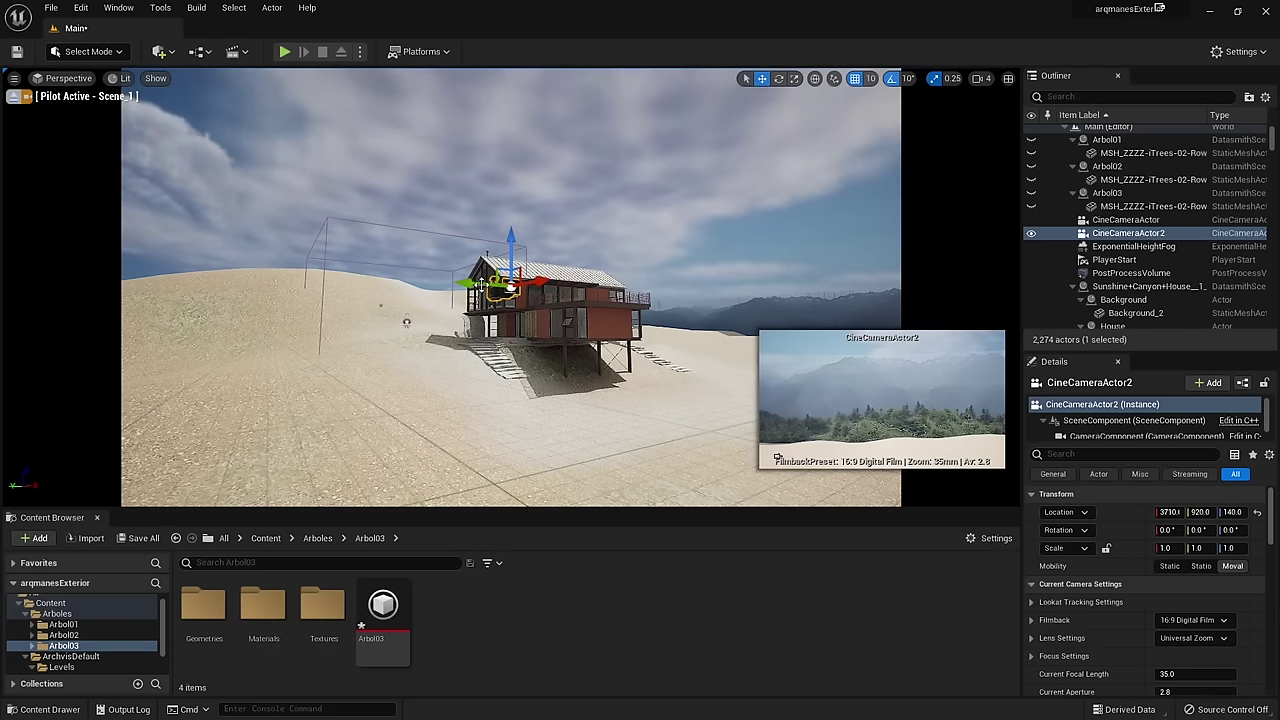
mouse_move(483, 285)
mouse_down()
mouse_move(174, 258)
mouse_move(462, 289)
mouse_up()
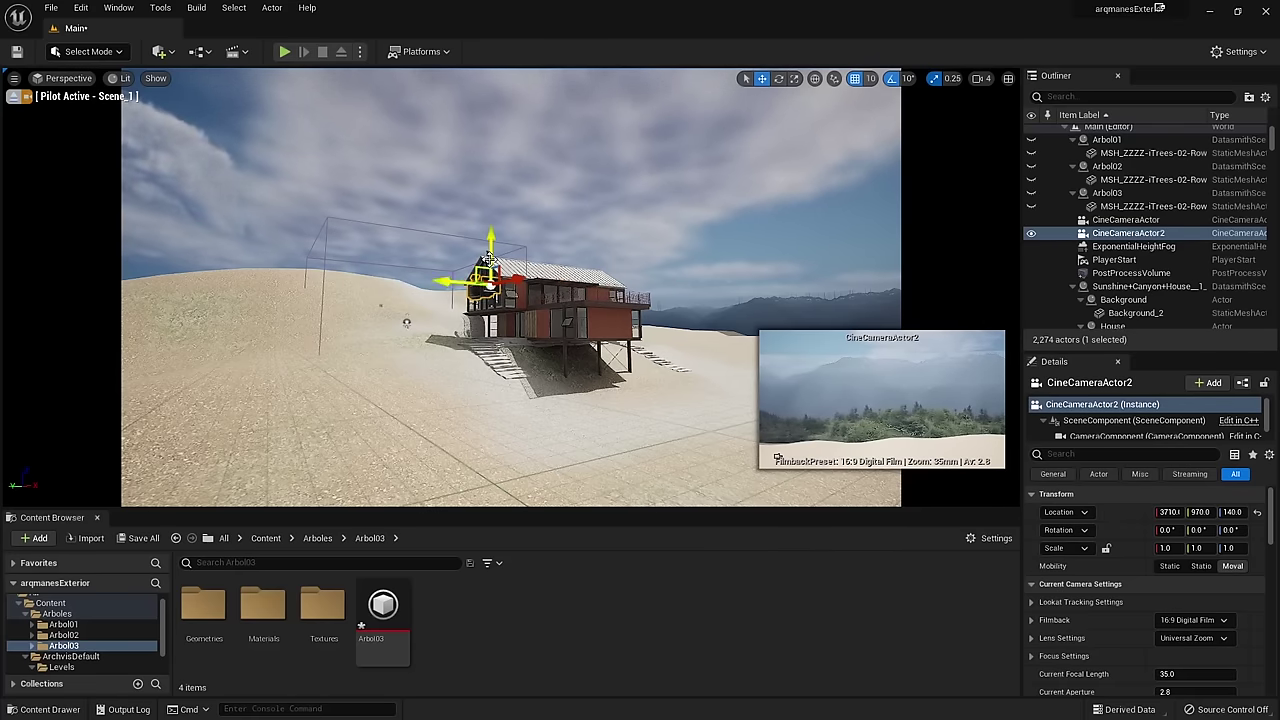
key(e)
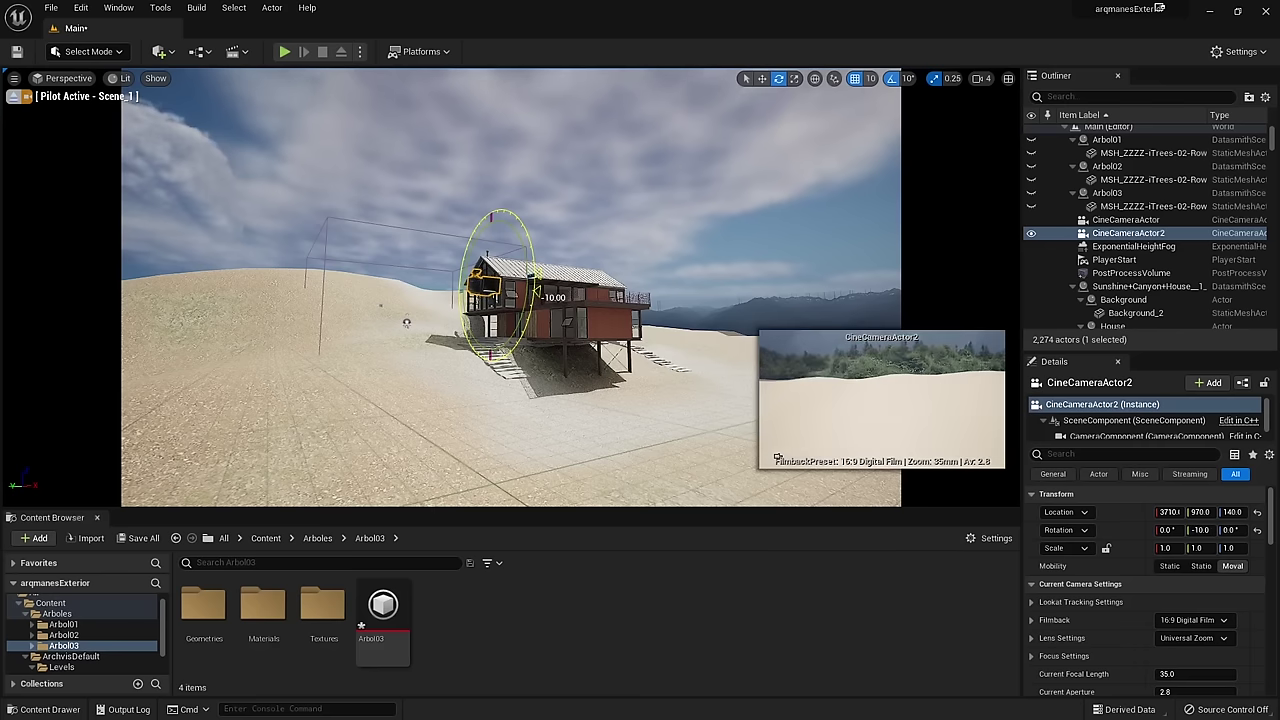
mouse_move(553, 276)
mouse_down()
mouse_move(557, 297)
mouse_move(495, 298)
mouse_move(484, 284)
mouse_up()
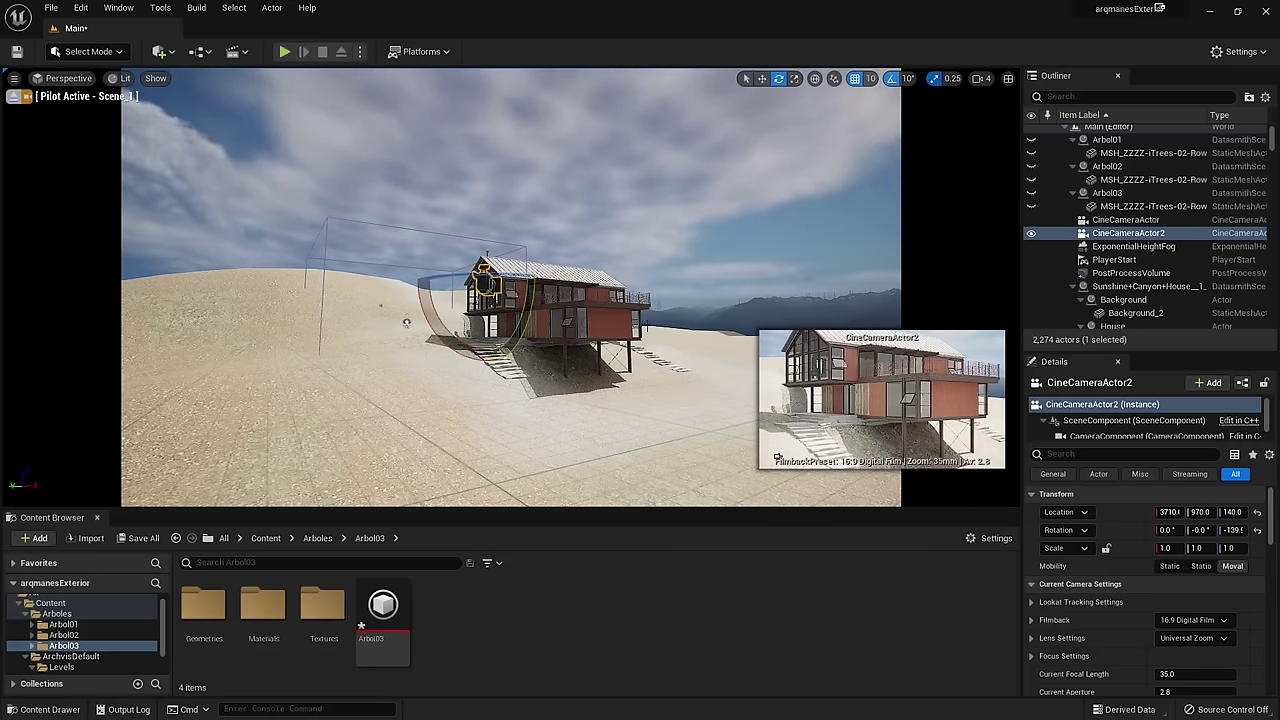
Step: Look through CineCameraActor2 and bring up its Outliner options
click(75, 79)
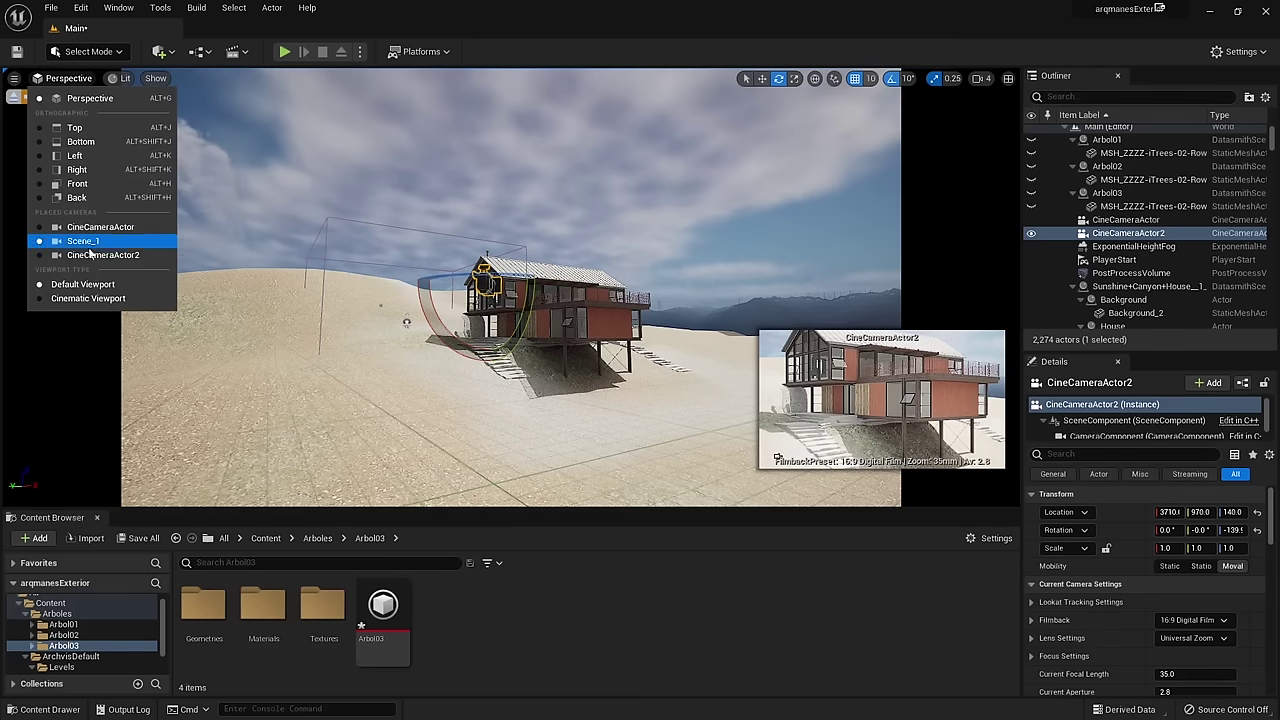
click(120, 256)
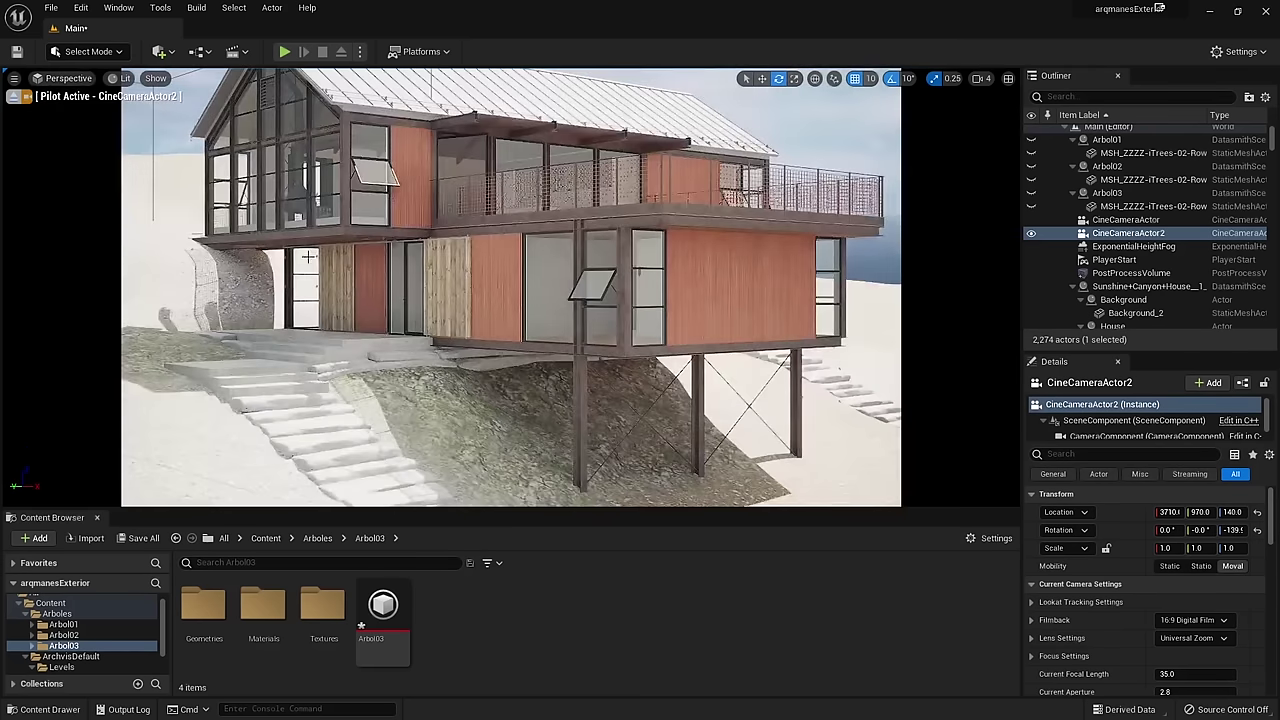
right_click(1116, 236)
mouse_move(1122, 248)
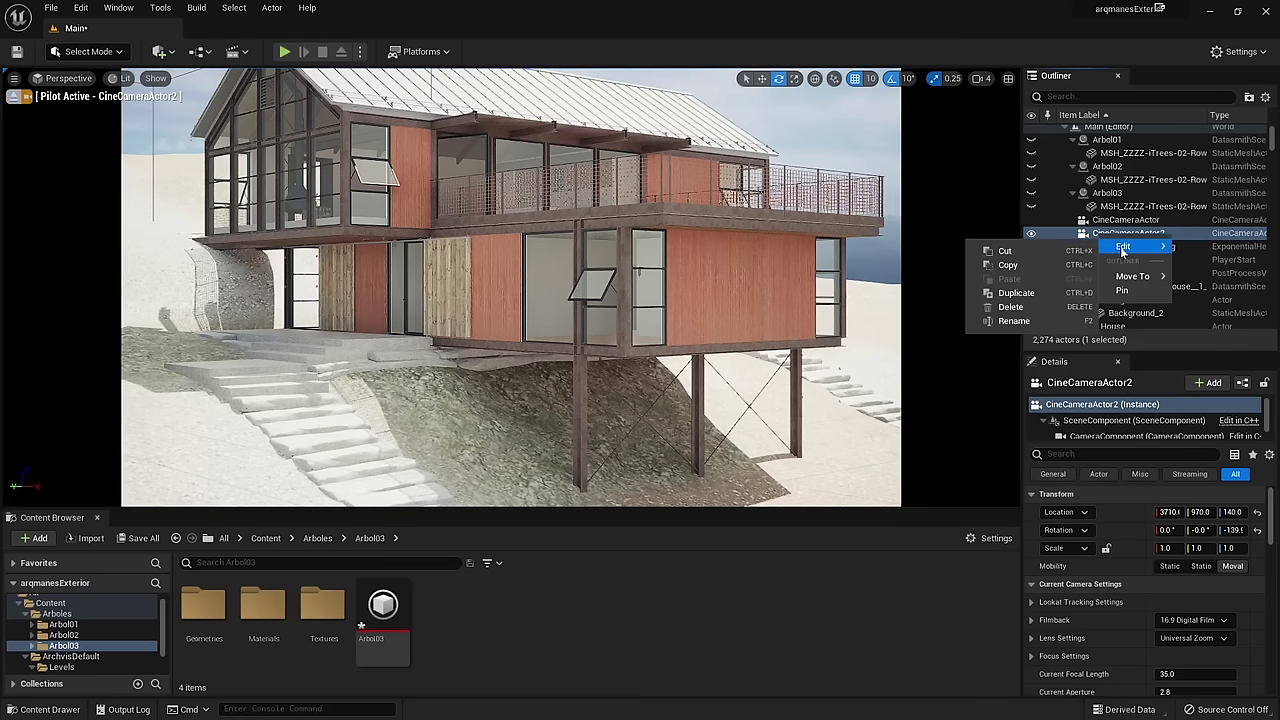
Step: Rename CineCameraActor2 to WILSON and give its camera properties more room
click(1024, 321)
text(WILSON)
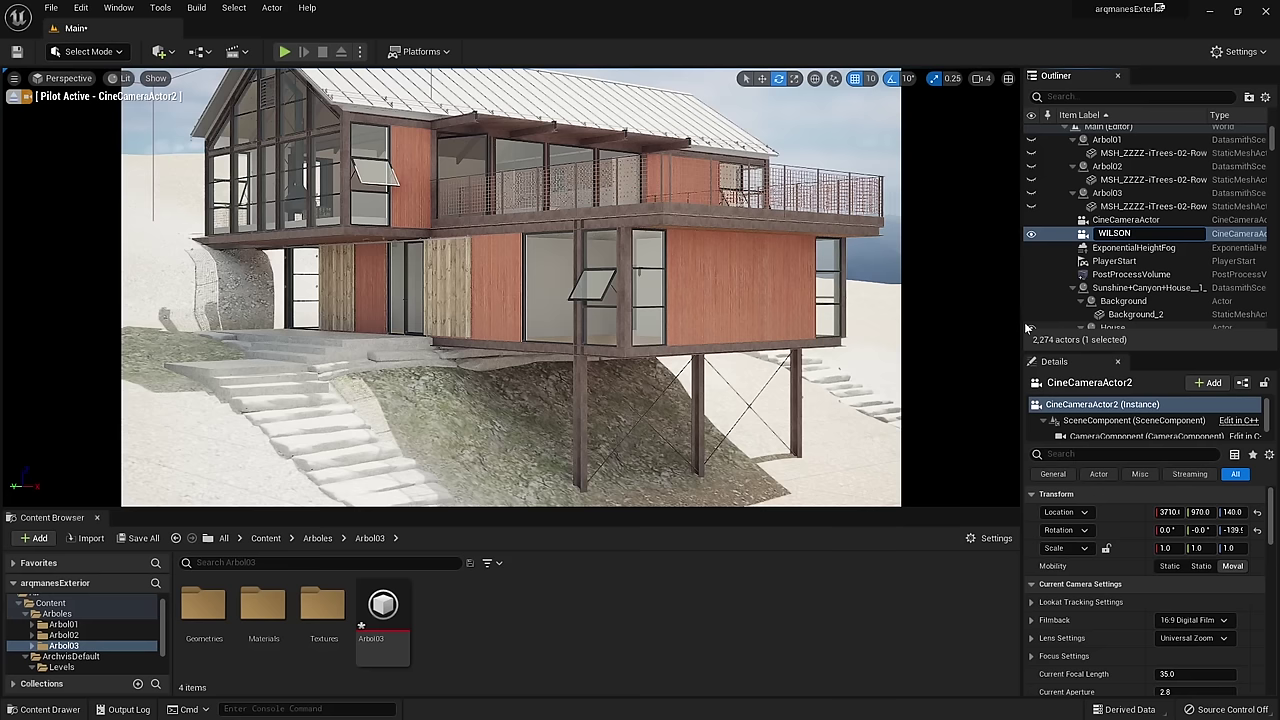
key(Return)
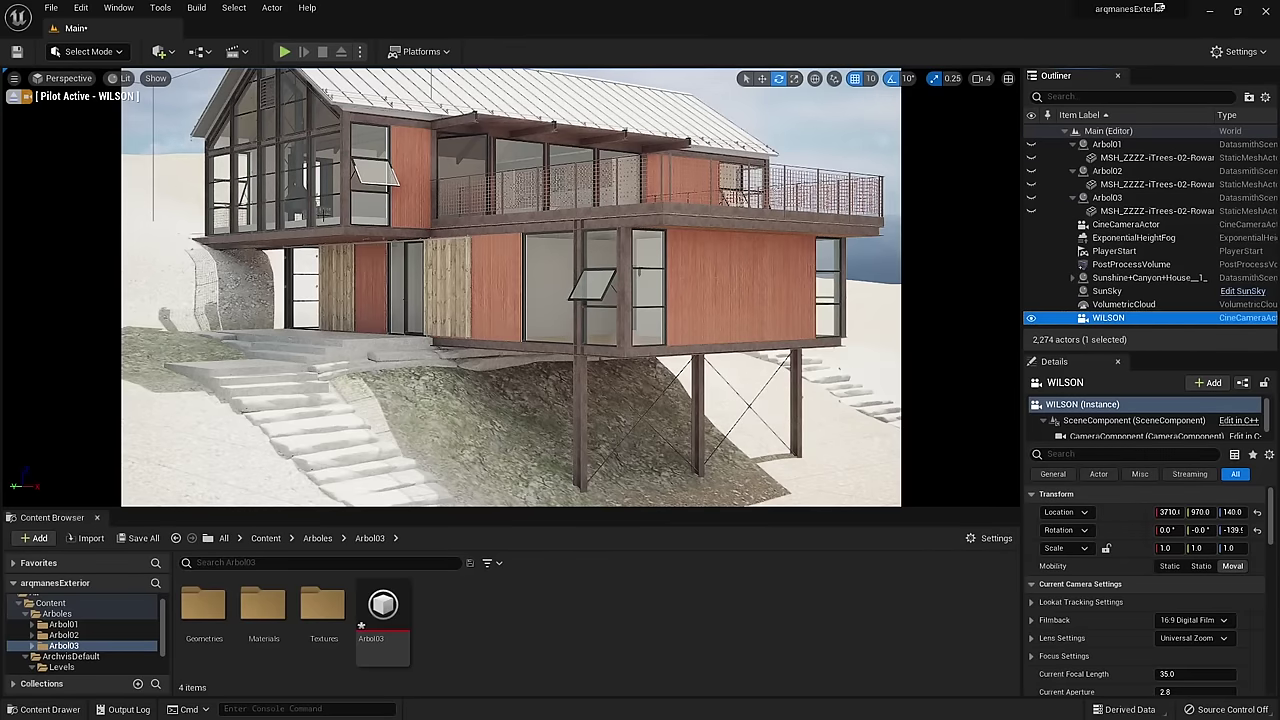
click(1107, 318)
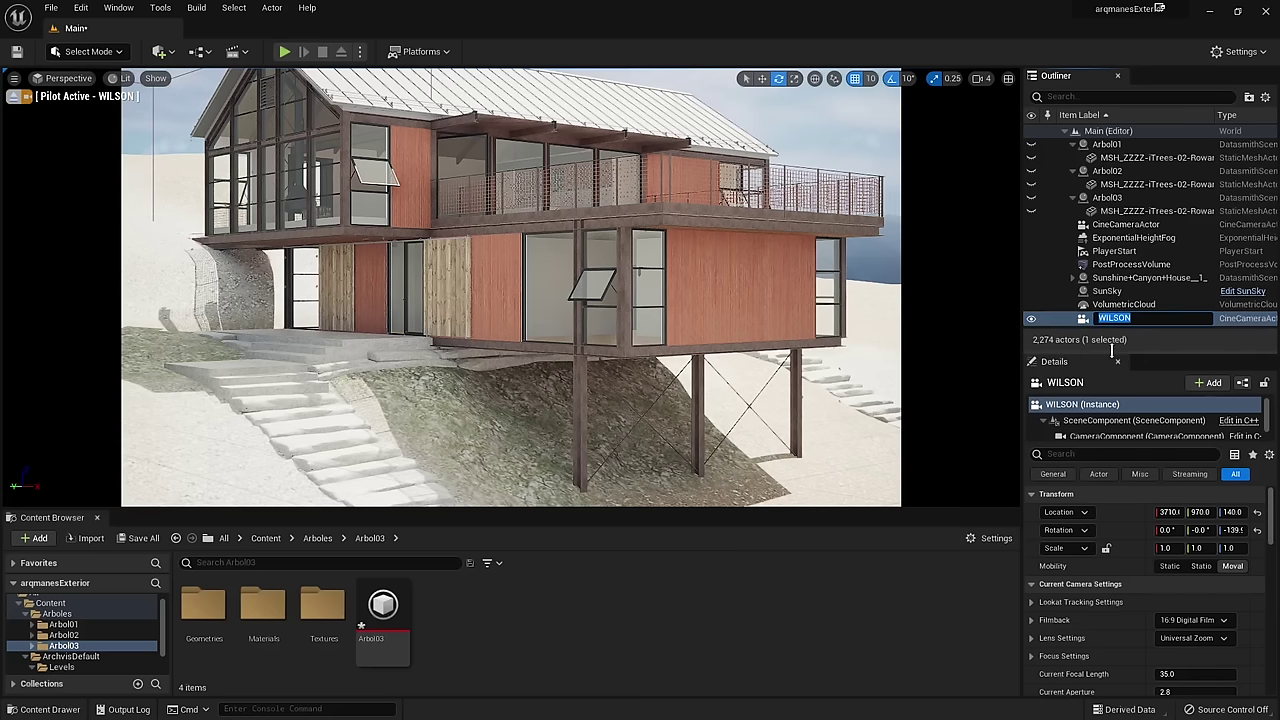
drag(1109, 349, 1116, 232)
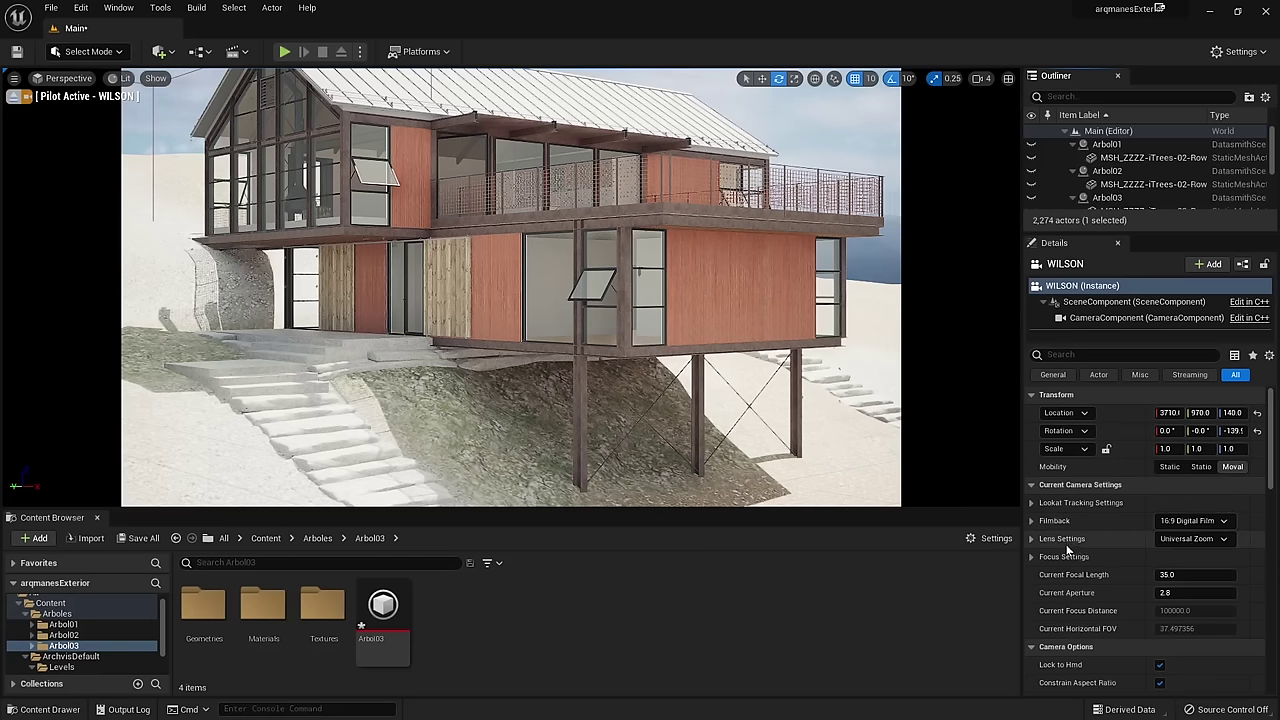
Step: Set WILSON's filmback to 16:9 DSLR and its lens to 50mm Prime f/1.8
click(1190, 521)
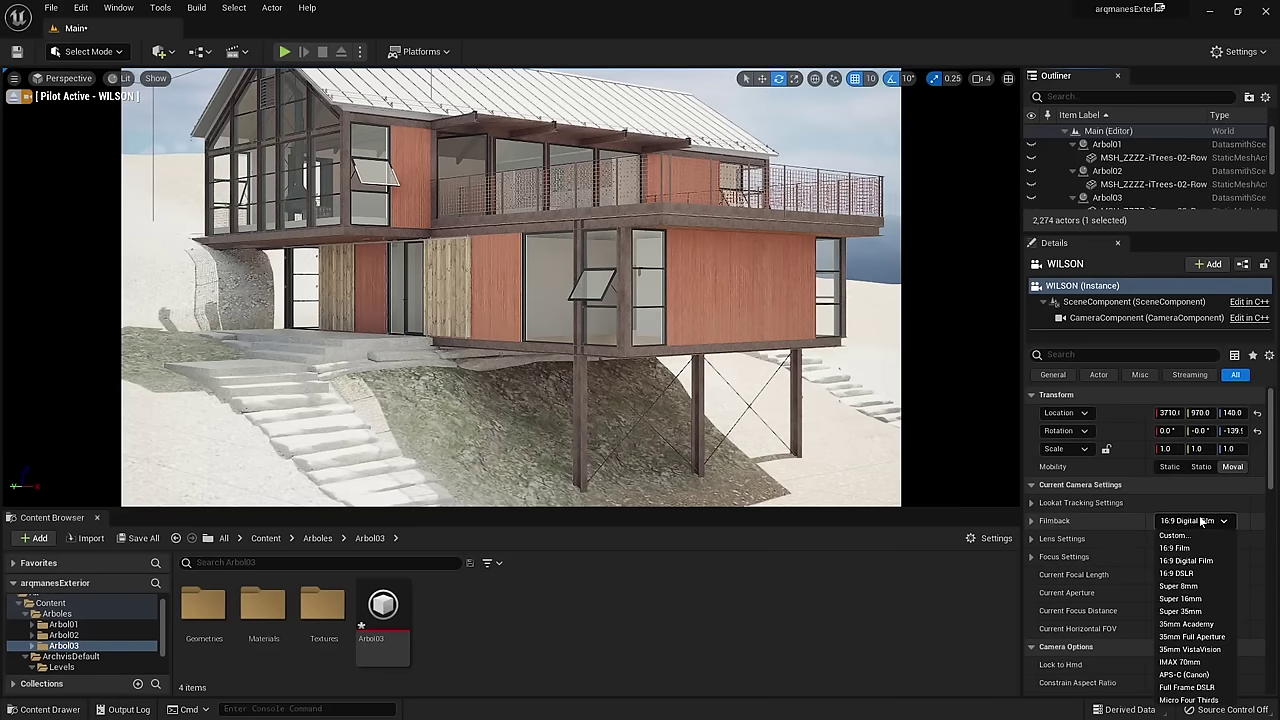
click(1192, 575)
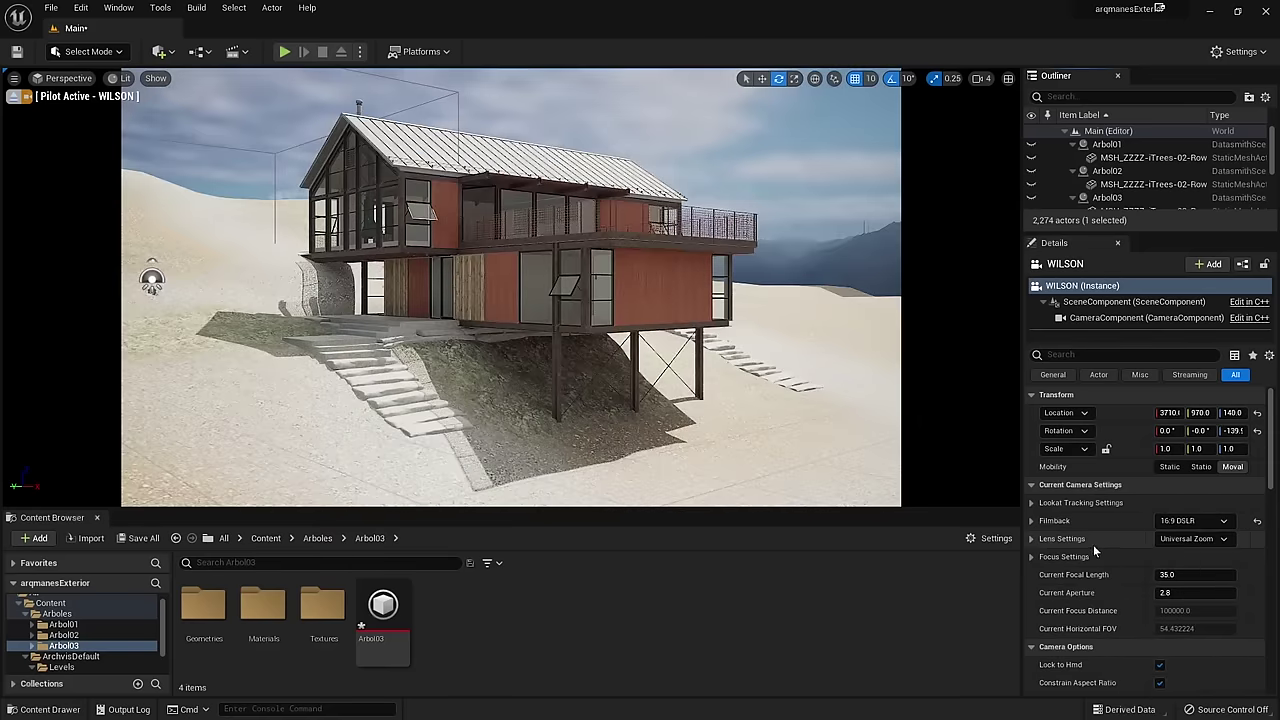
click(1204, 540)
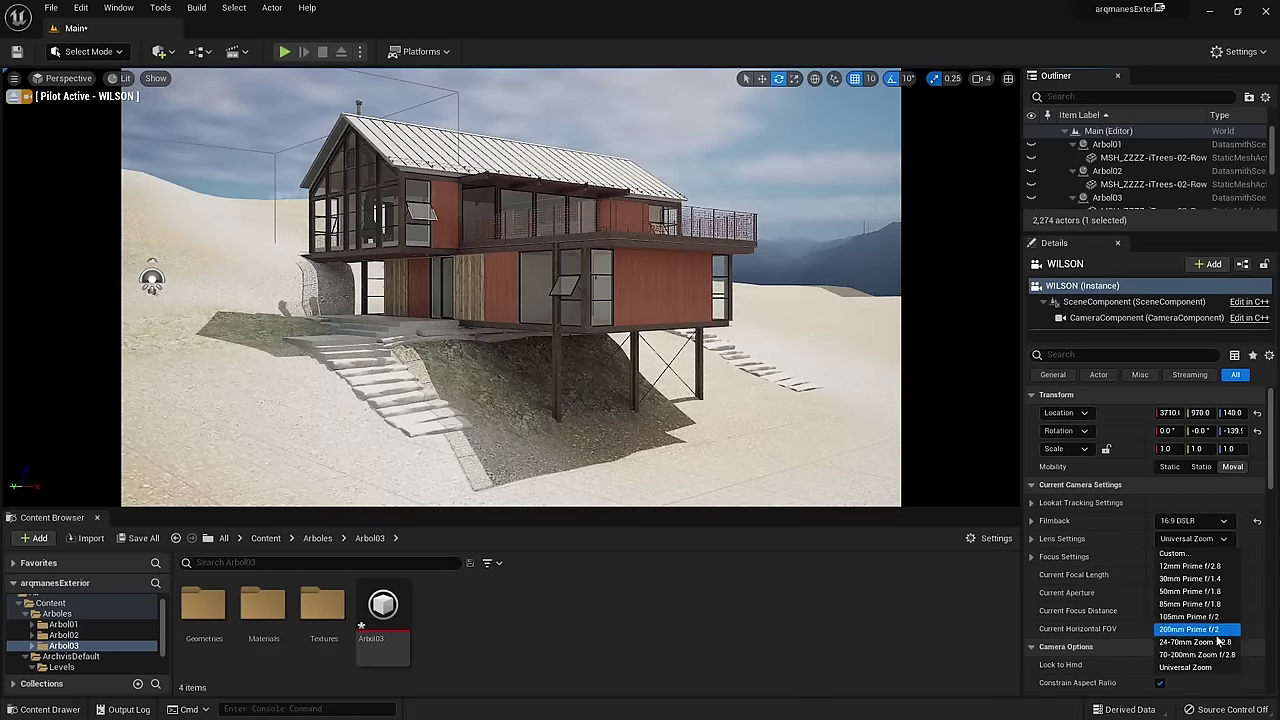
click(1192, 579)
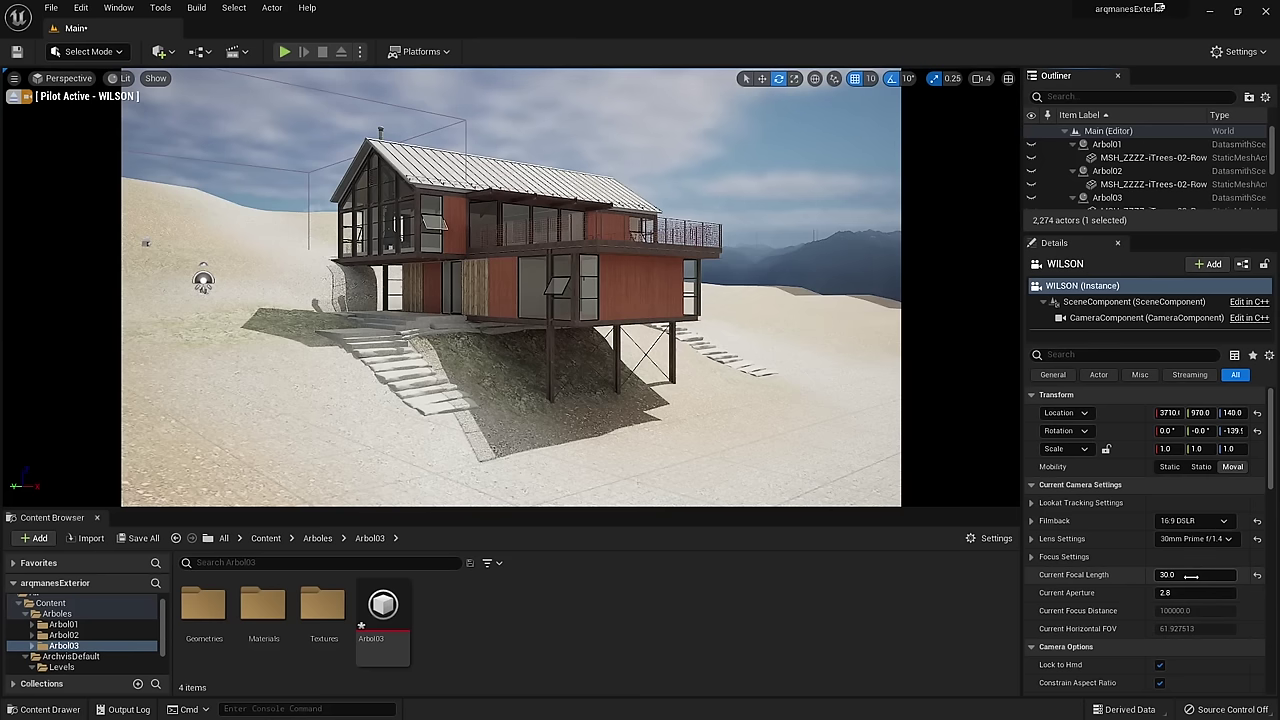
click(1197, 541)
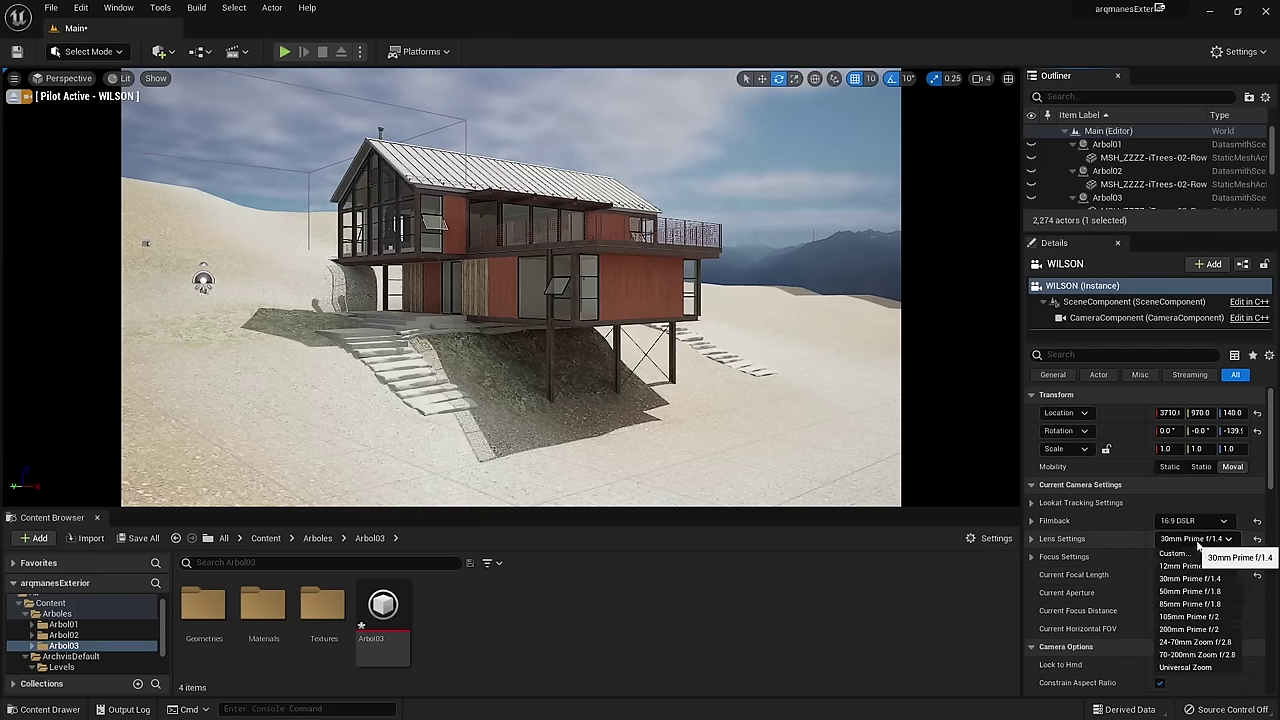
click(1194, 598)
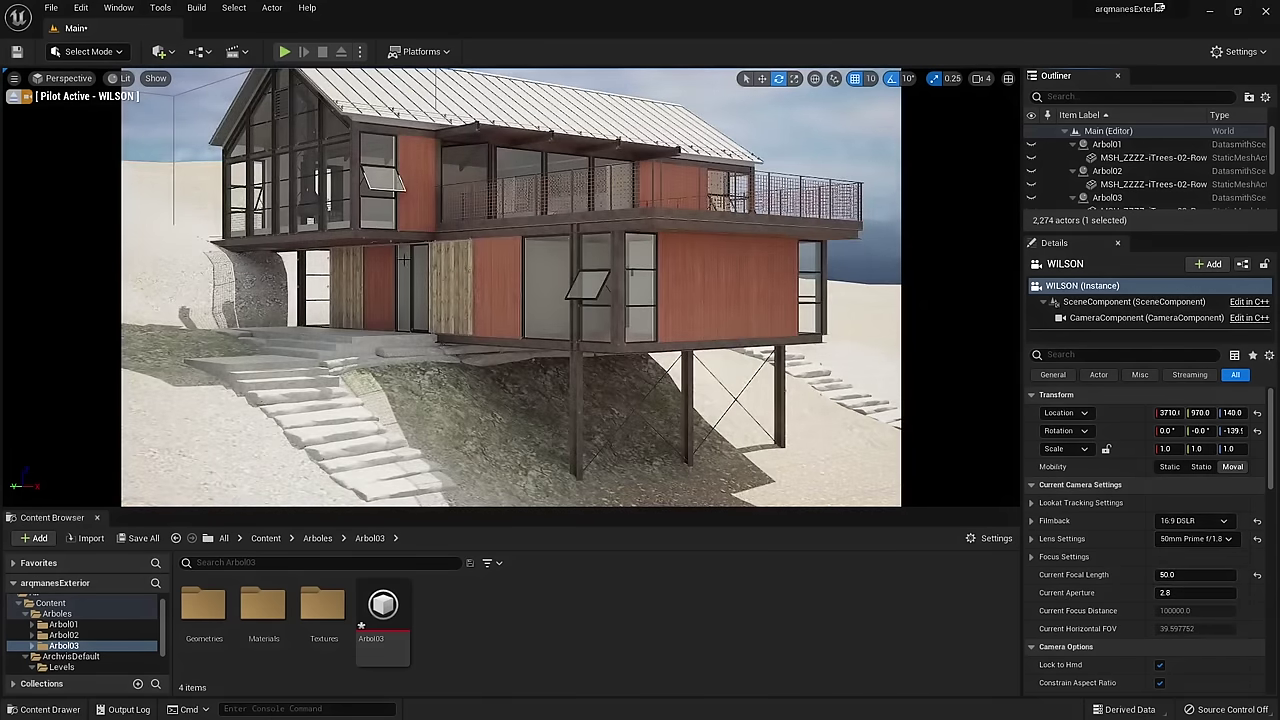
Step: Try a 12mm wide lens and aim the camera at the house
scroll(443, 303, down, 3)
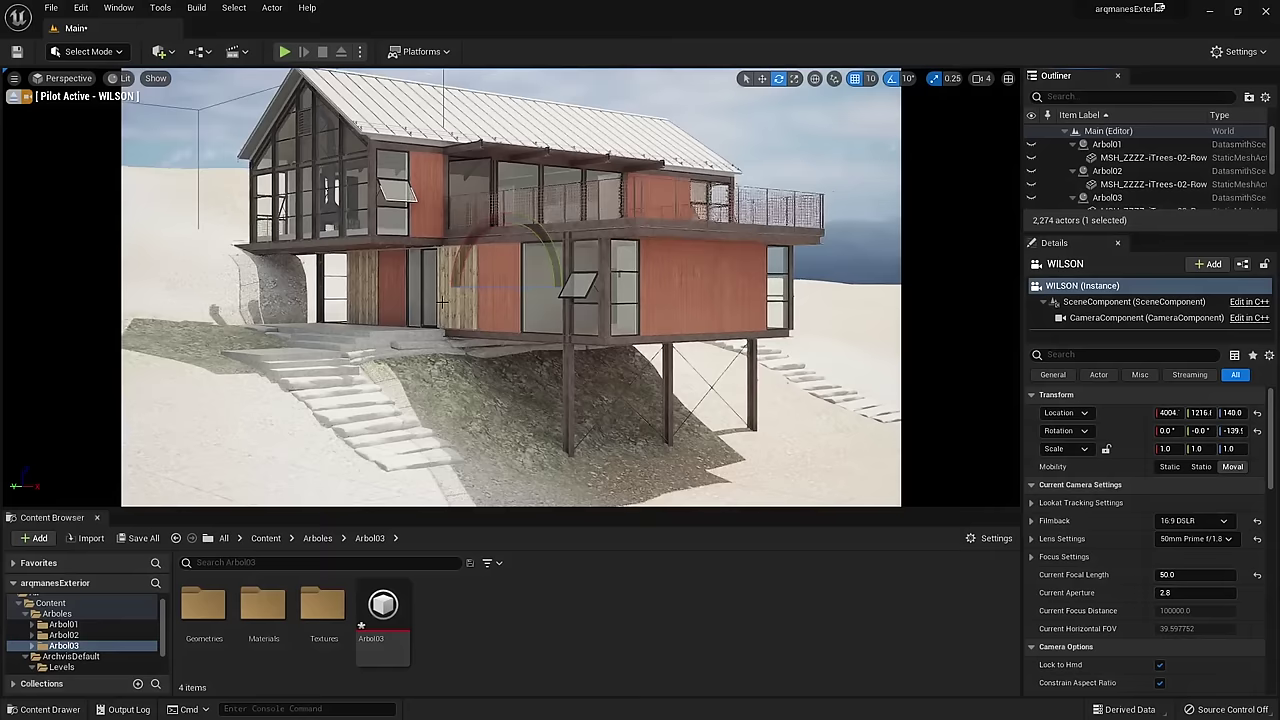
scroll(440, 301, down, 2)
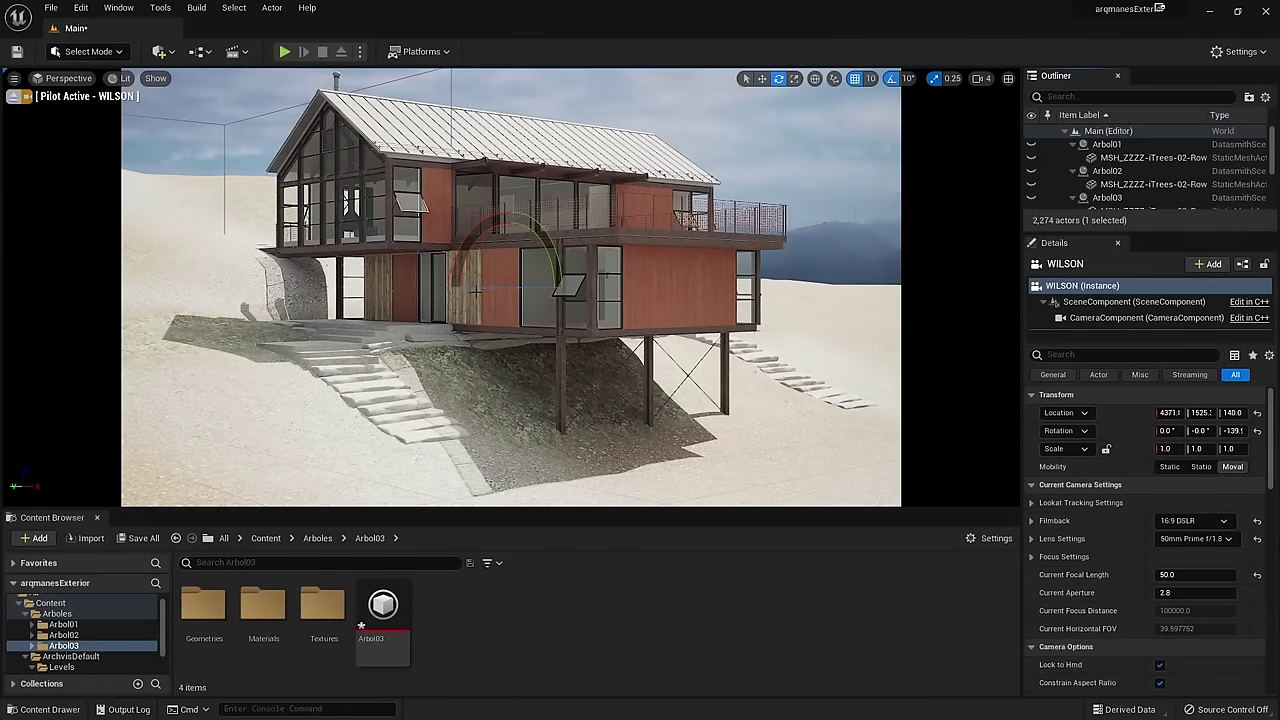
scroll(478, 327, up, 2)
scroll(500, 335, up, 5)
scroll(520, 340, up, 2)
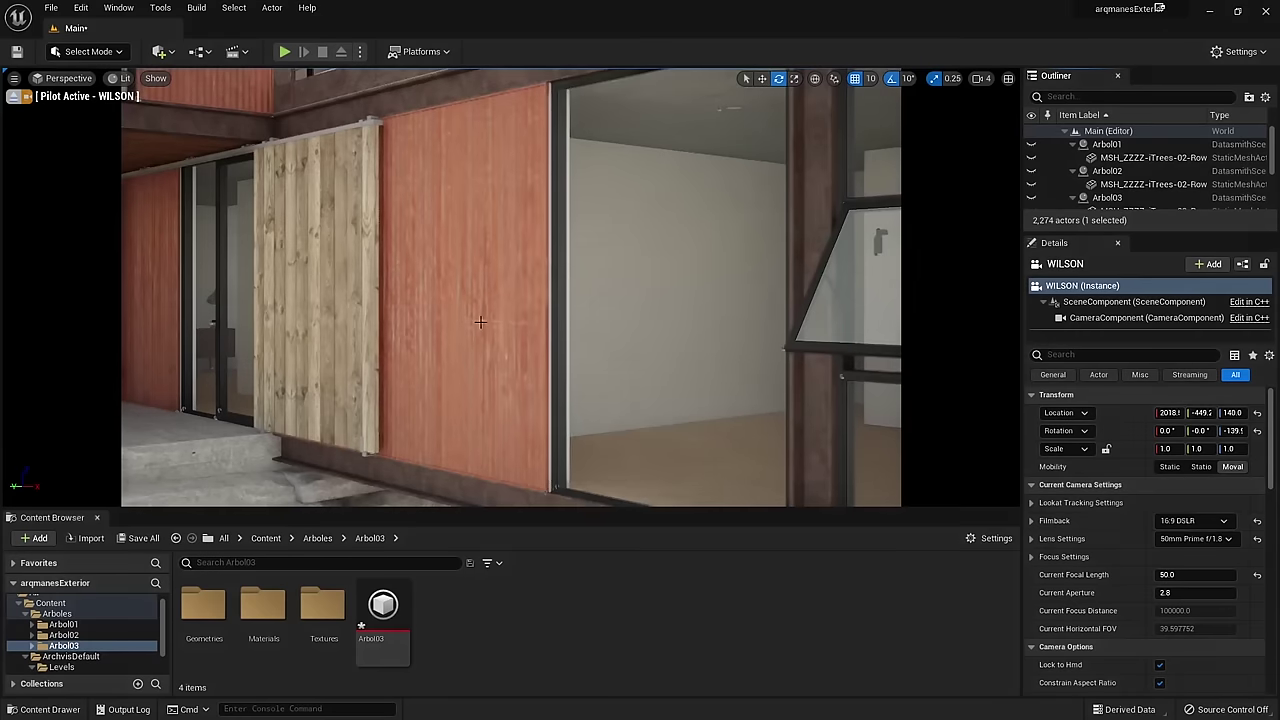
scroll(533, 345, up, 2)
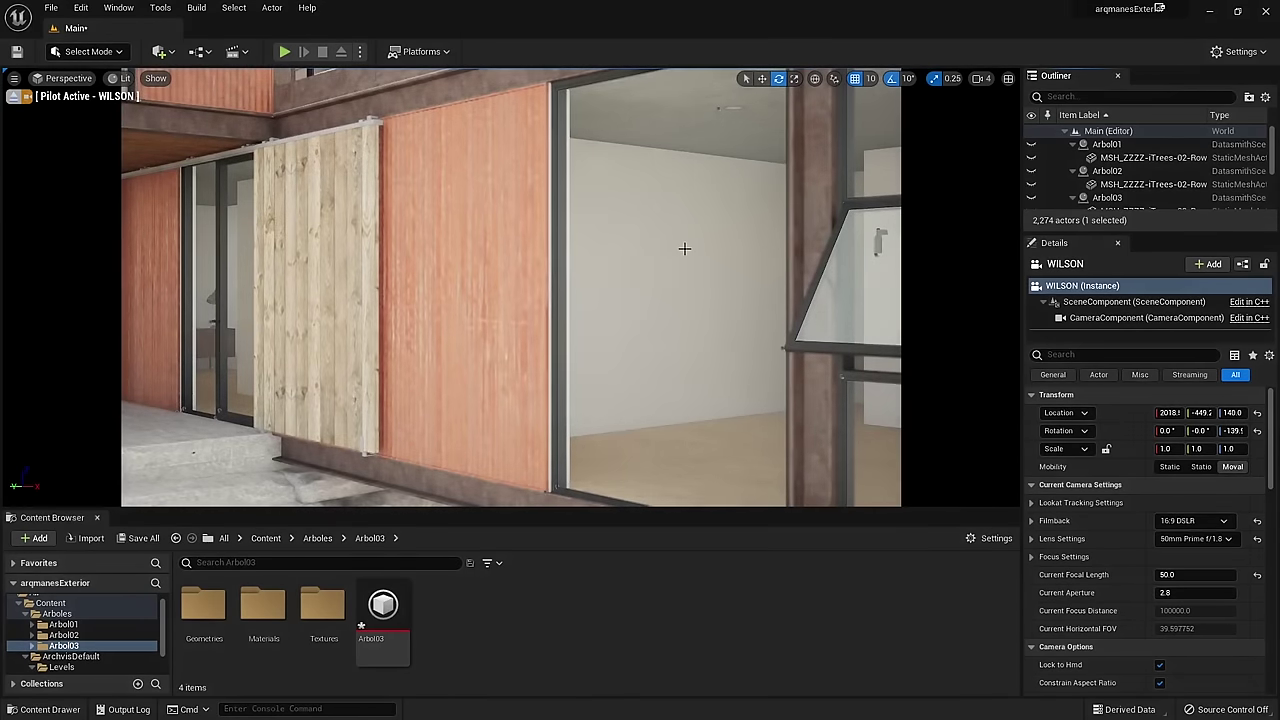
click(1200, 539)
click(1189, 566)
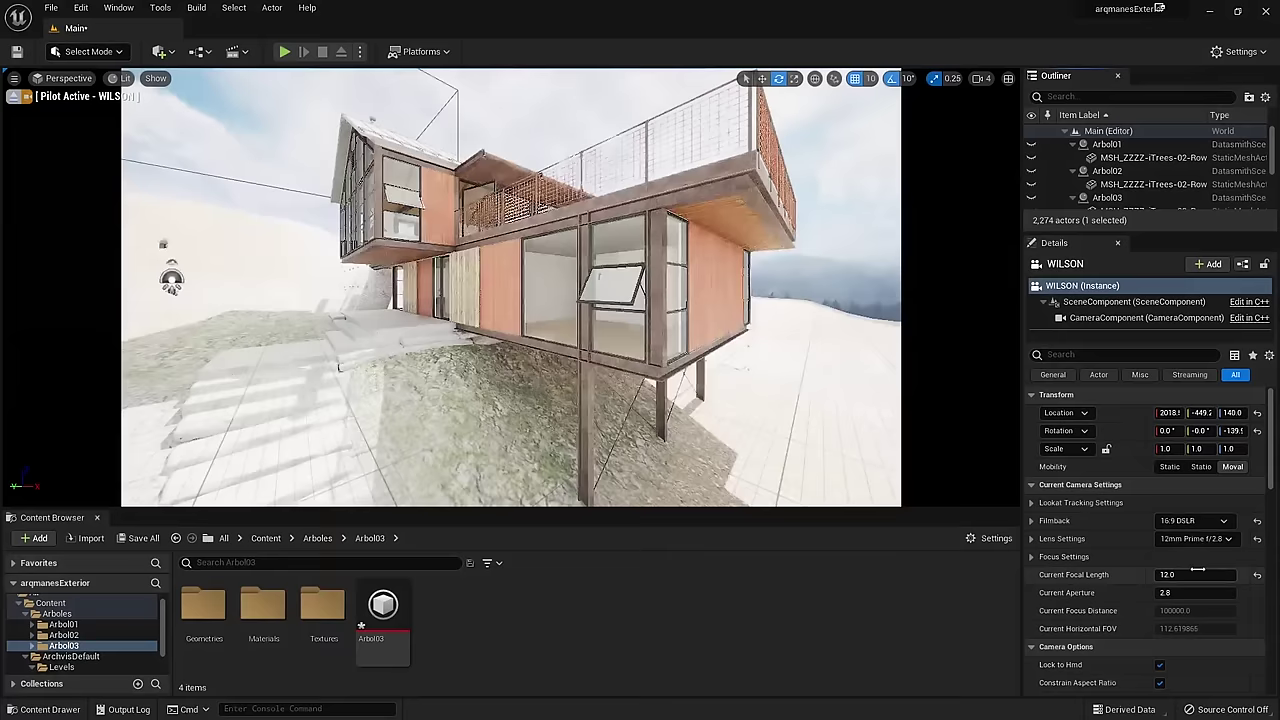
mouse_move(469, 268)
right_down()
mouse_move(440, 245)
mouse_move(470, 252)
right_up()
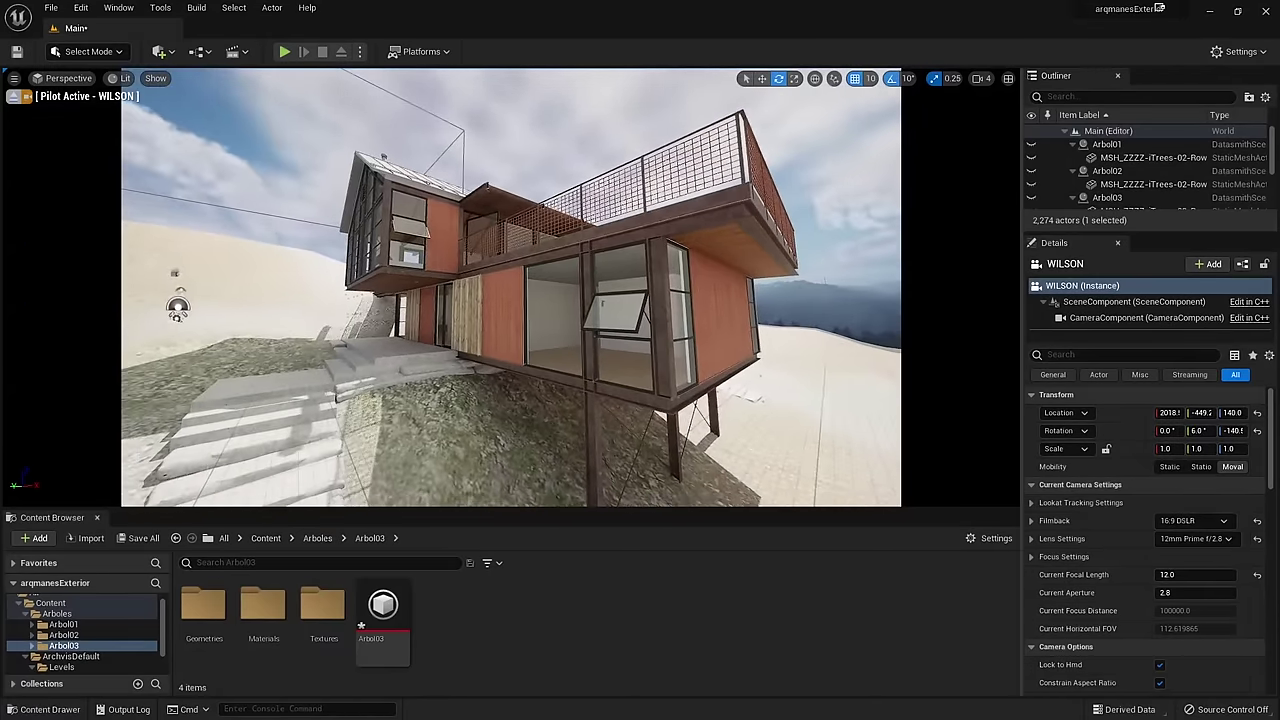
Step: Return the lens to 50mm Prime and dolly the camera back to fit the house
scroll(510, 288, down, 3)
scroll(510, 288, down, 2)
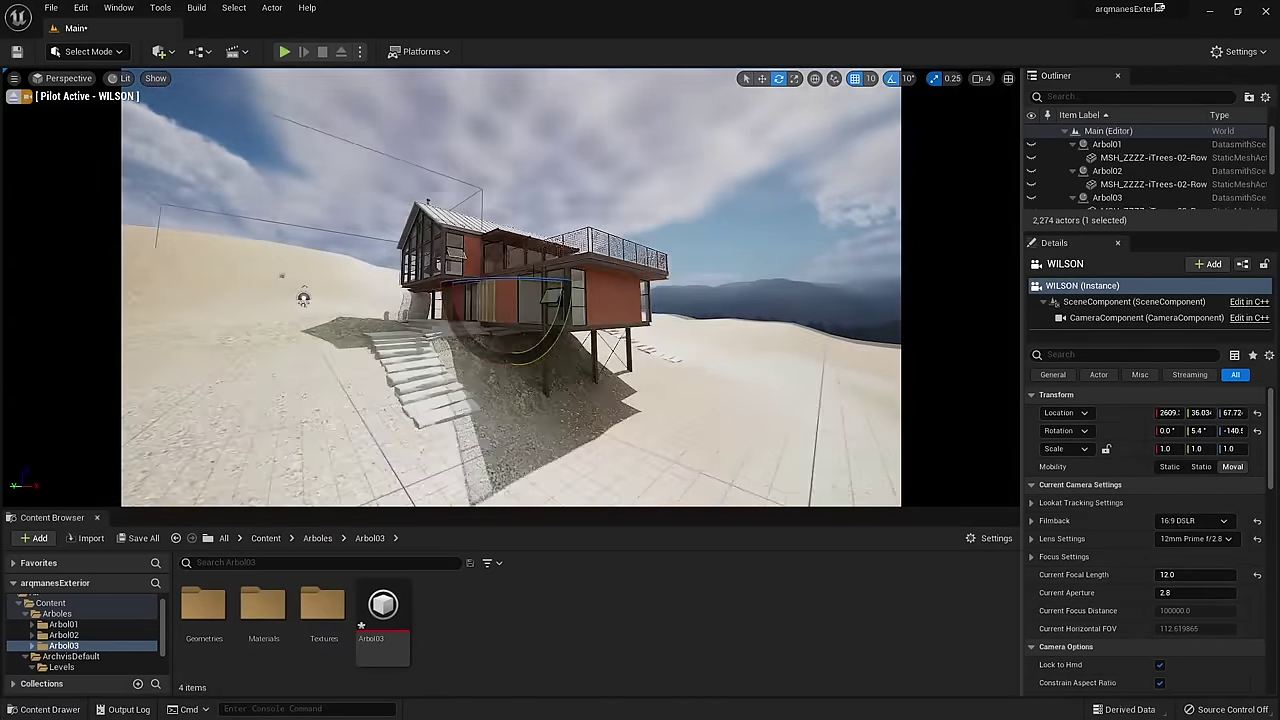
scroll(510, 288, down, 1)
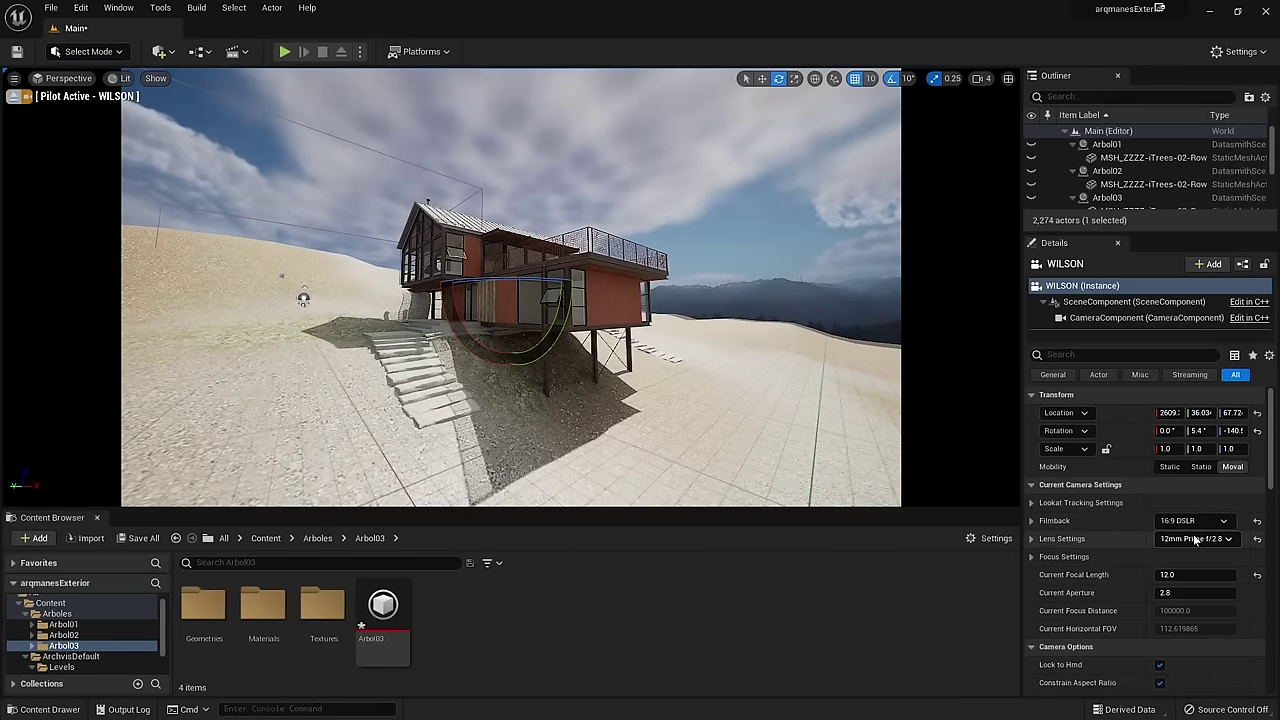
click(1193, 534)
click(1200, 592)
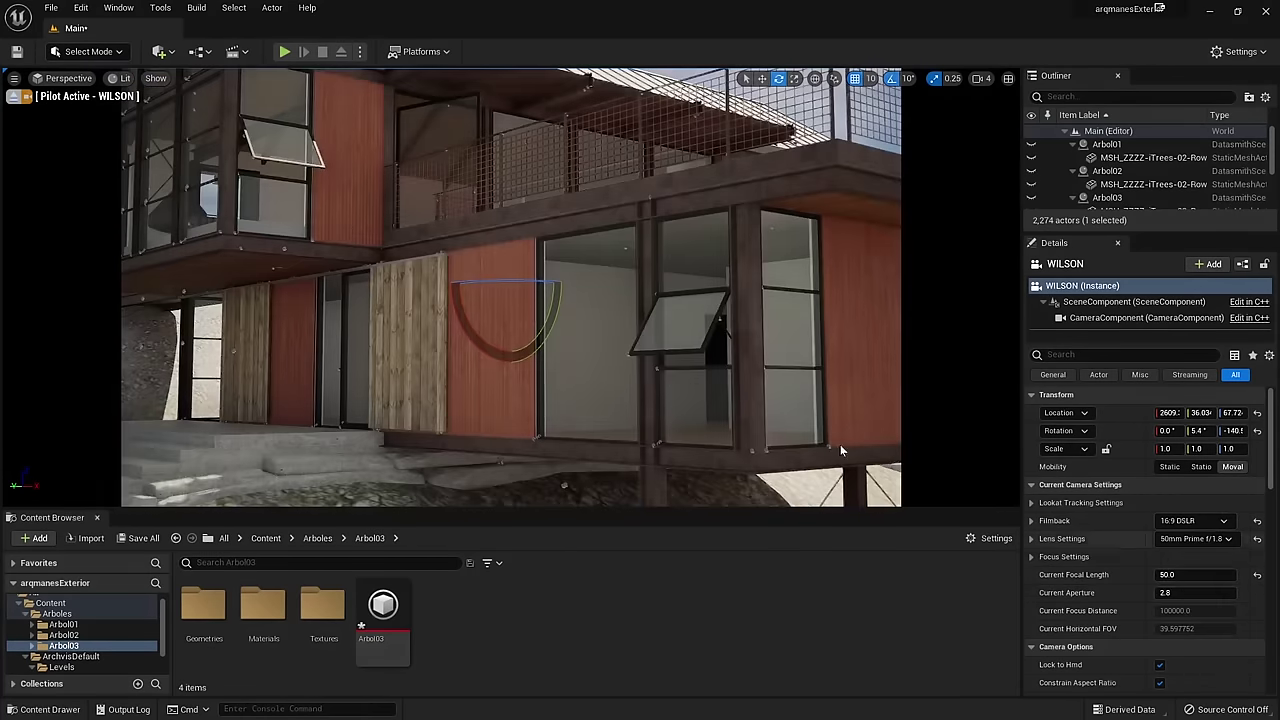
scroll(649, 370, down, 3)
scroll(649, 370, down, 3)
scroll(649, 370, down, 3)
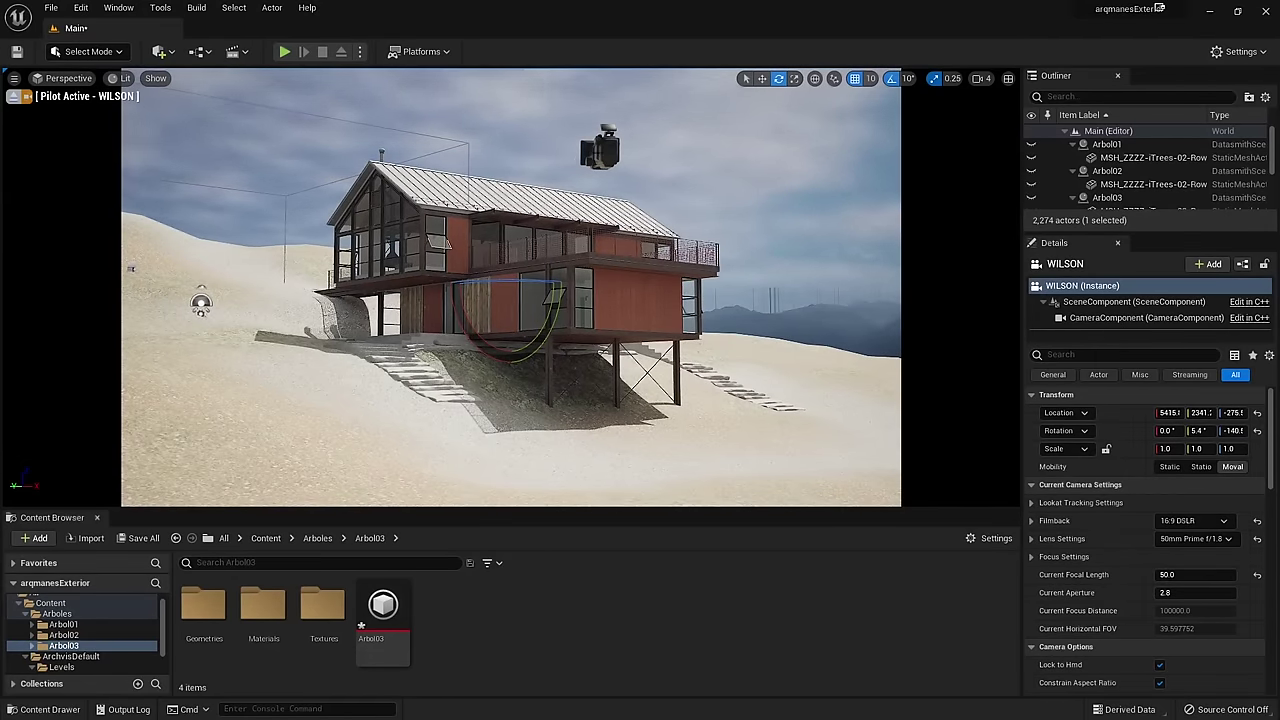
Step: Select the Scene_1 camera and pilot it from the viewport's Perspective menu
click(600, 148)
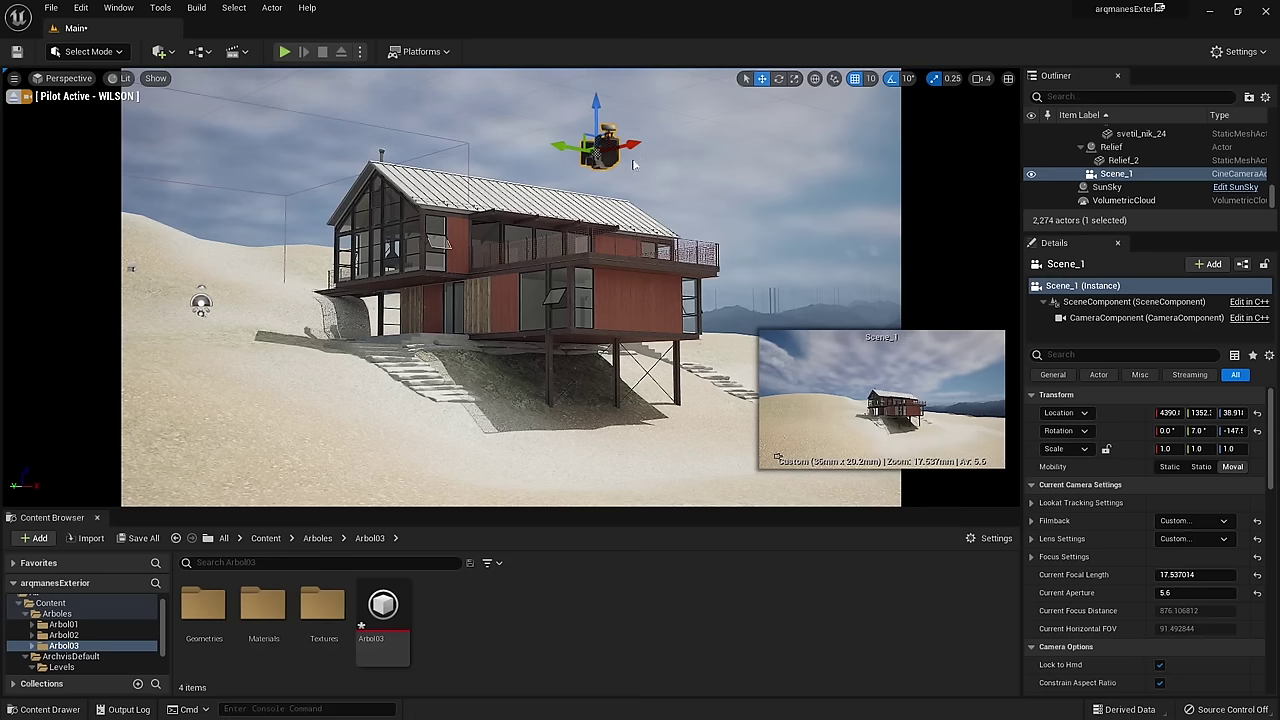
click(67, 80)
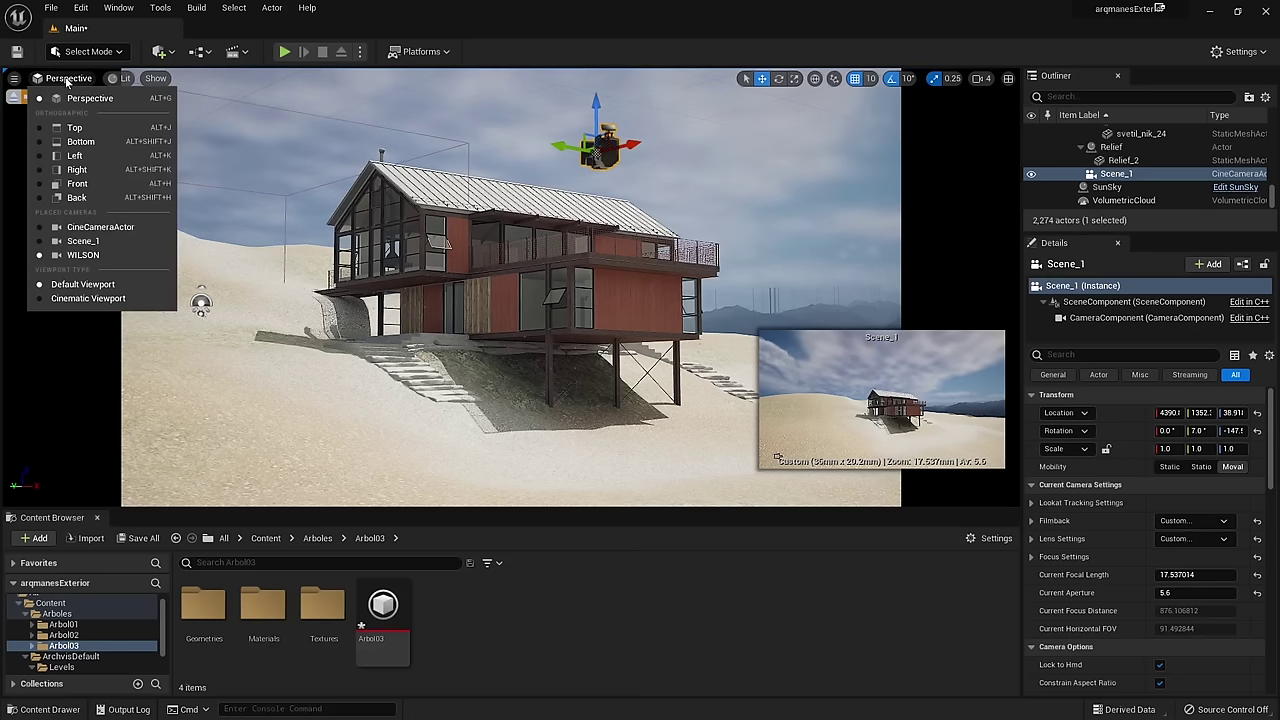
click(83, 241)
Step: Move the Scene_1 camera closer to the house and turn its view slightly
scroll(511, 287, up, 3)
scroll(511, 287, up, 3)
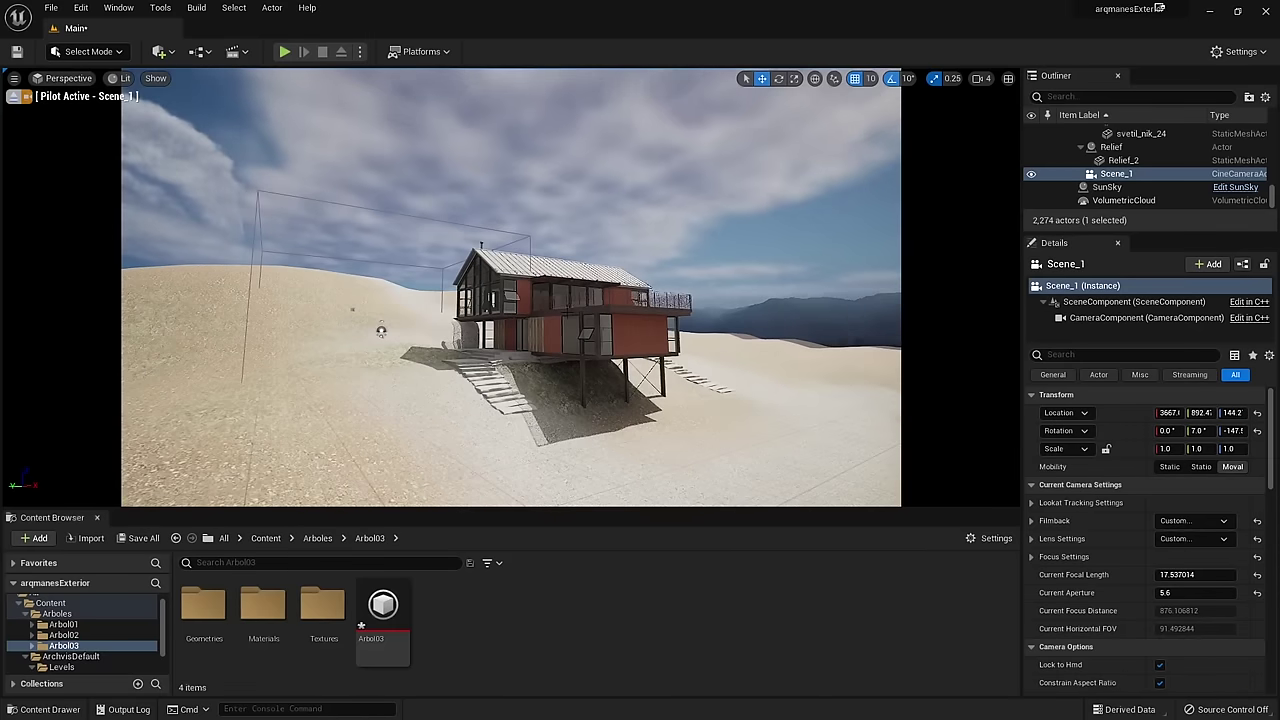
mouse_move(511, 287)
right_down()
mouse_move(560, 295)
mouse_move(505, 298)
right_up()
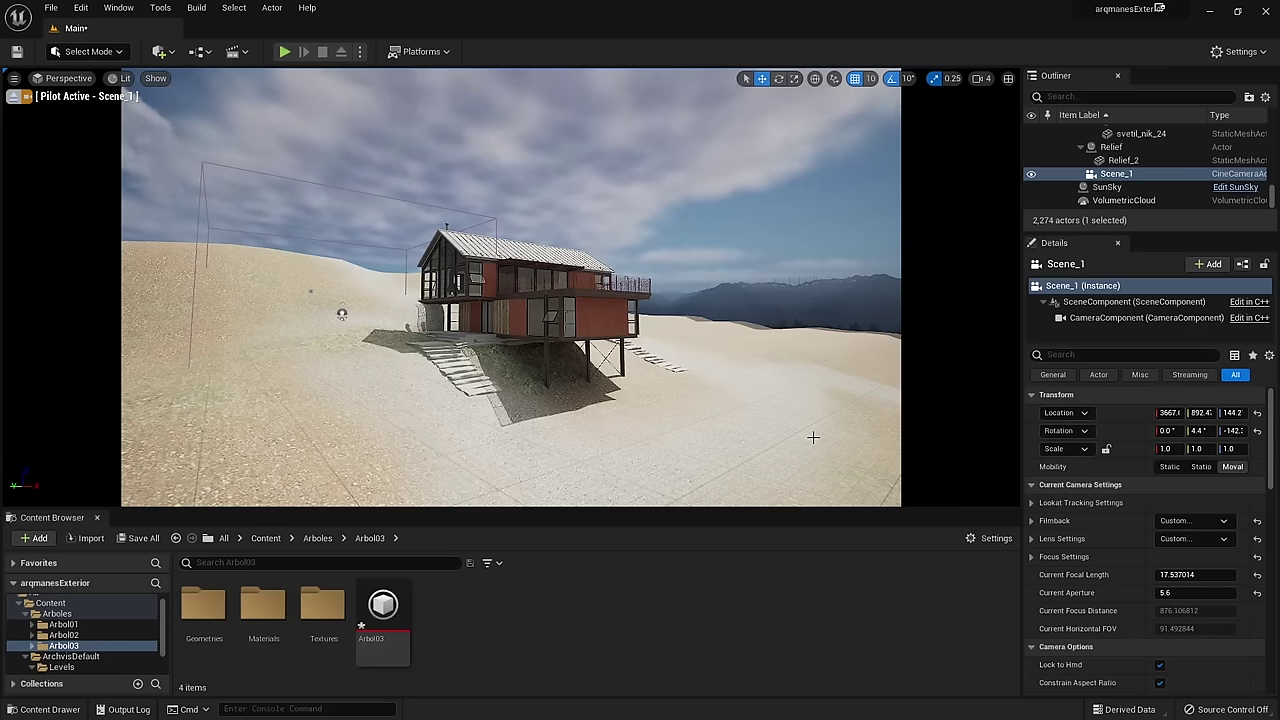
middle_drag(353, 281, 327, 313)
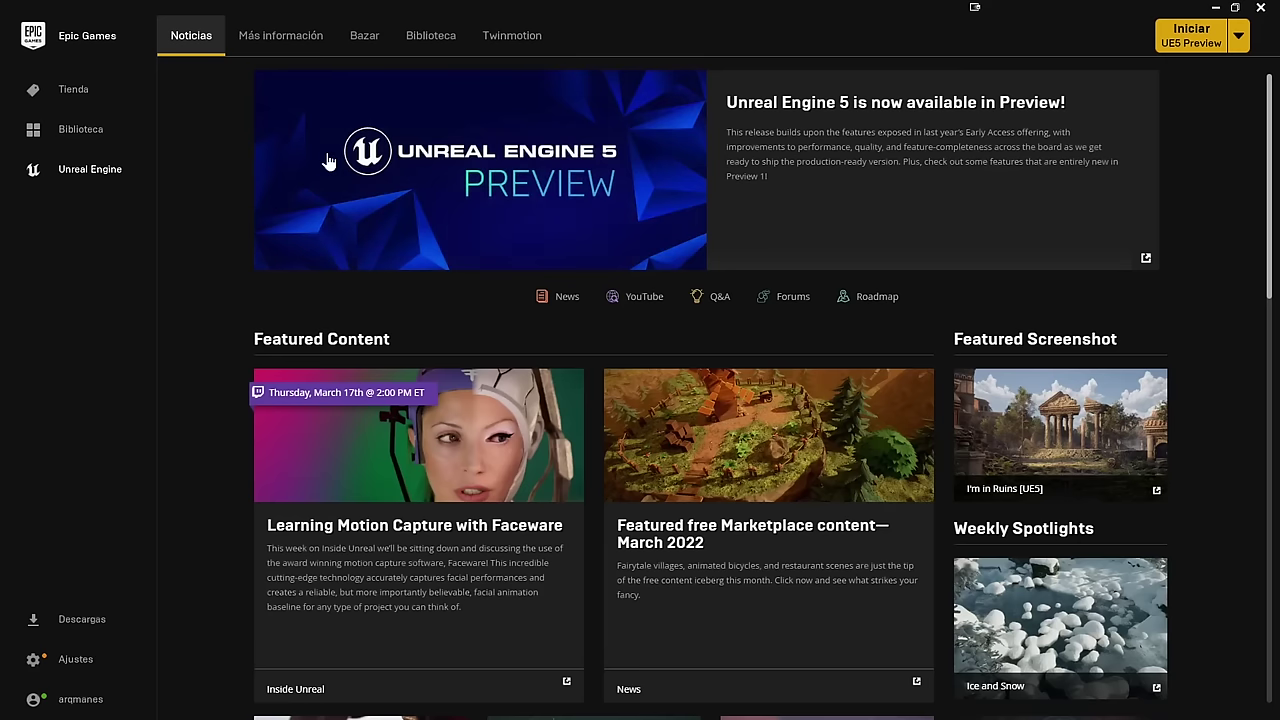
Step: Show the Marketplace's Free > Megascans collection on the Bazar tab
click(357, 40)
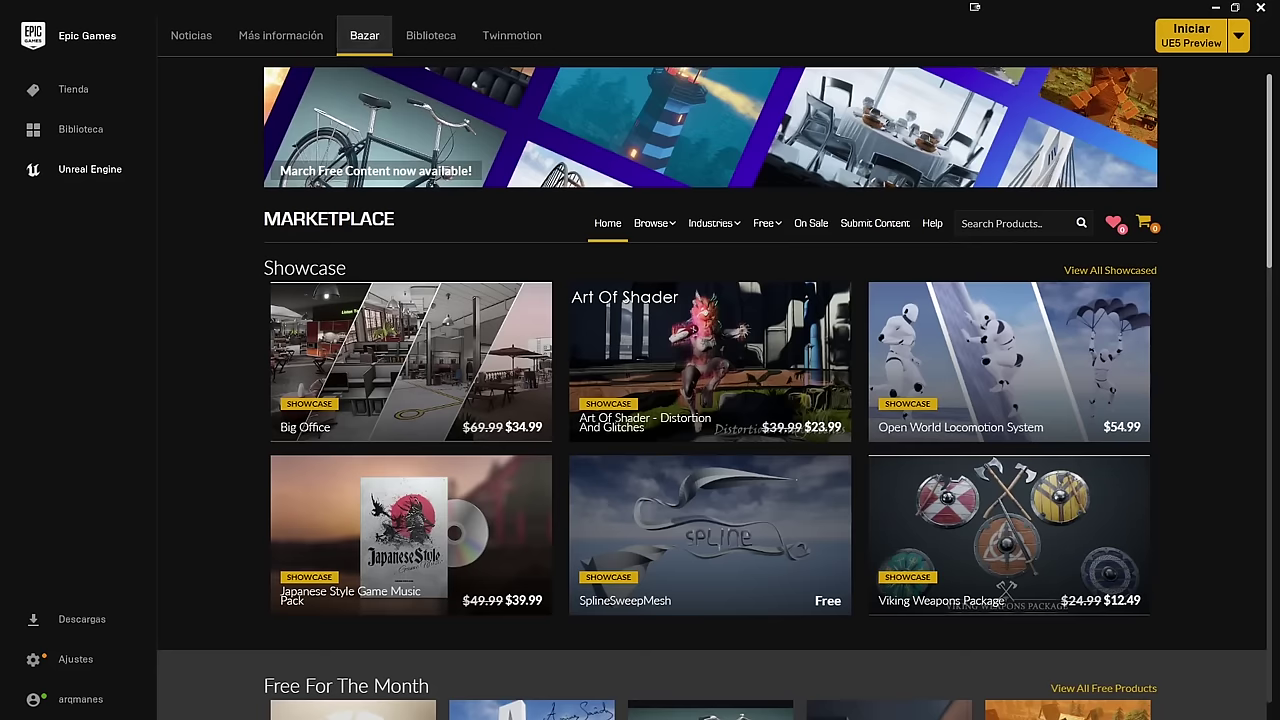
mouse_move(783, 237)
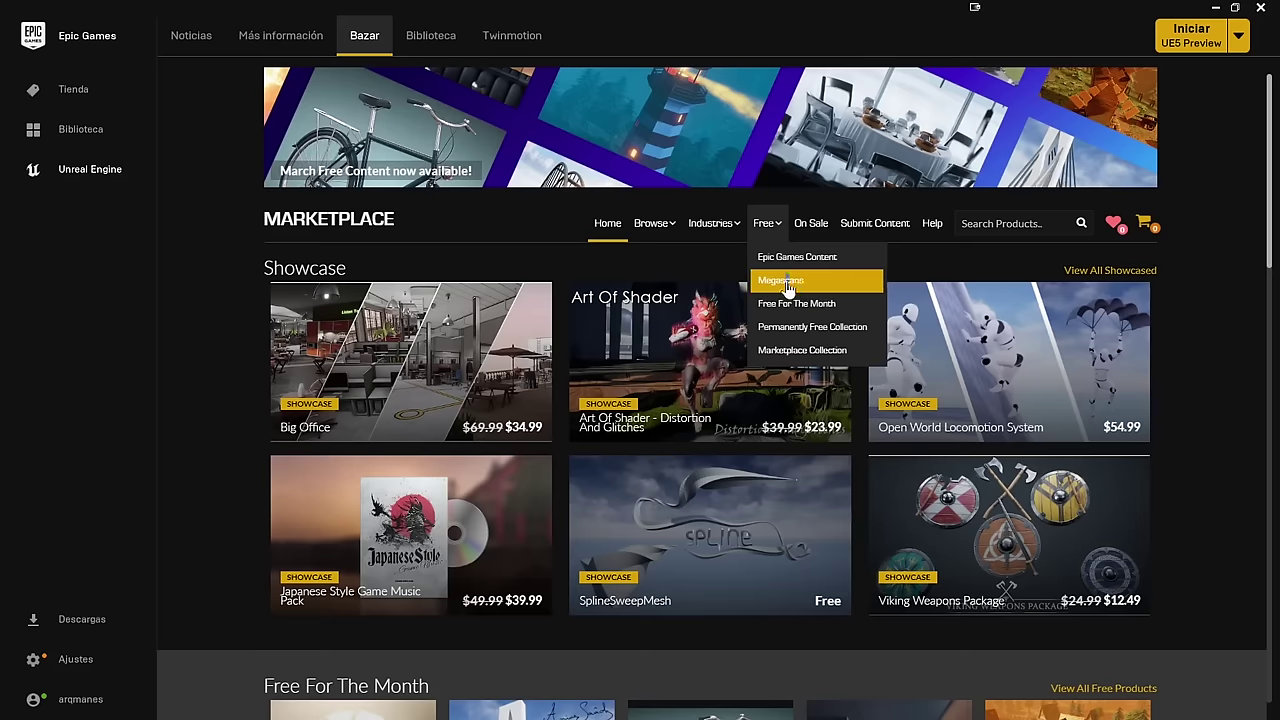
click(786, 283)
Step: Scroll the free Megascans grid down to the owned Megascans: Grass pack
scroll(231, 369, down, 2)
scroll(231, 369, down, 5)
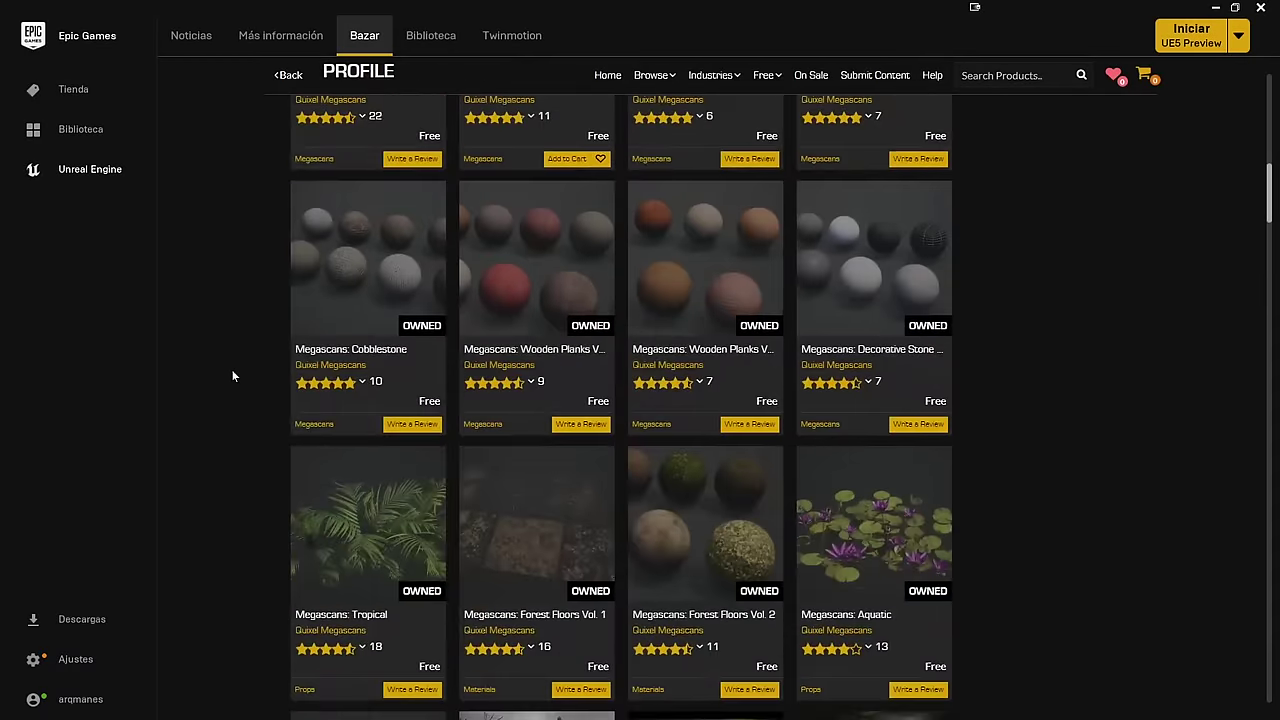
scroll(231, 375, up, 2)
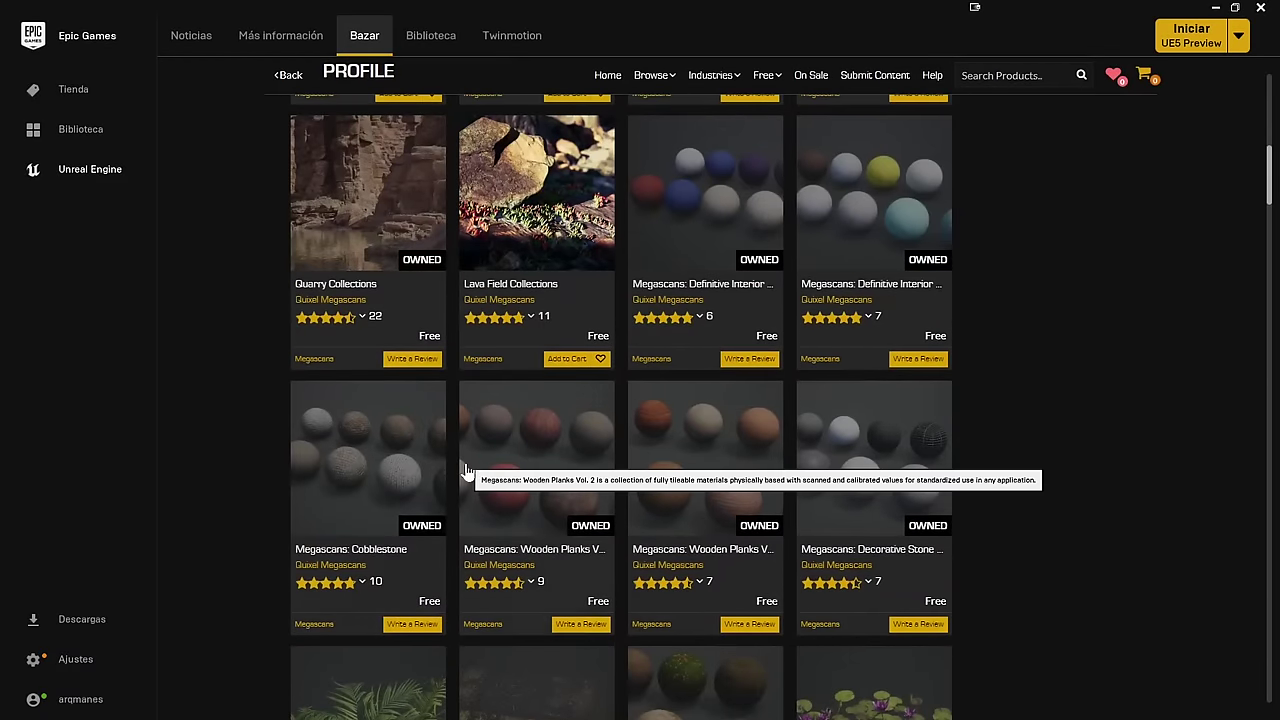
scroll(566, 414, up, 2)
scroll(566, 414, up, 2)
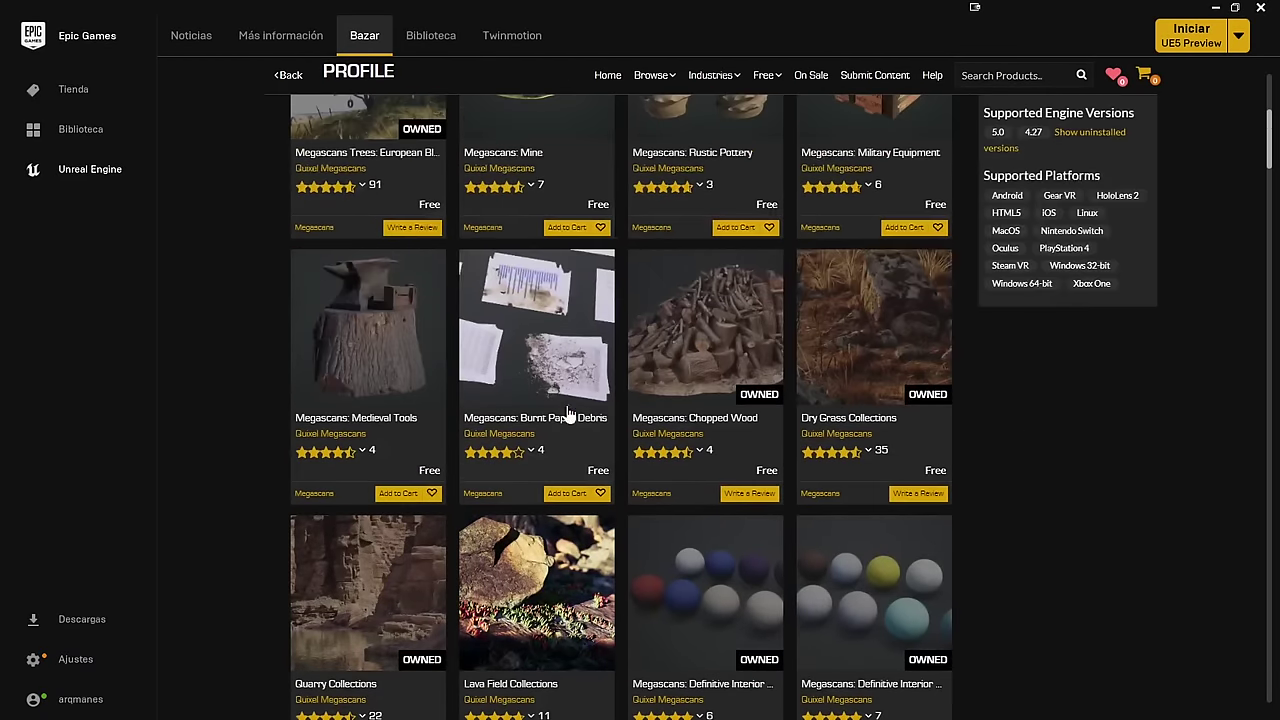
scroll(566, 414, up, 2)
scroll(577, 355, up, 1)
scroll(552, 380, down, 5)
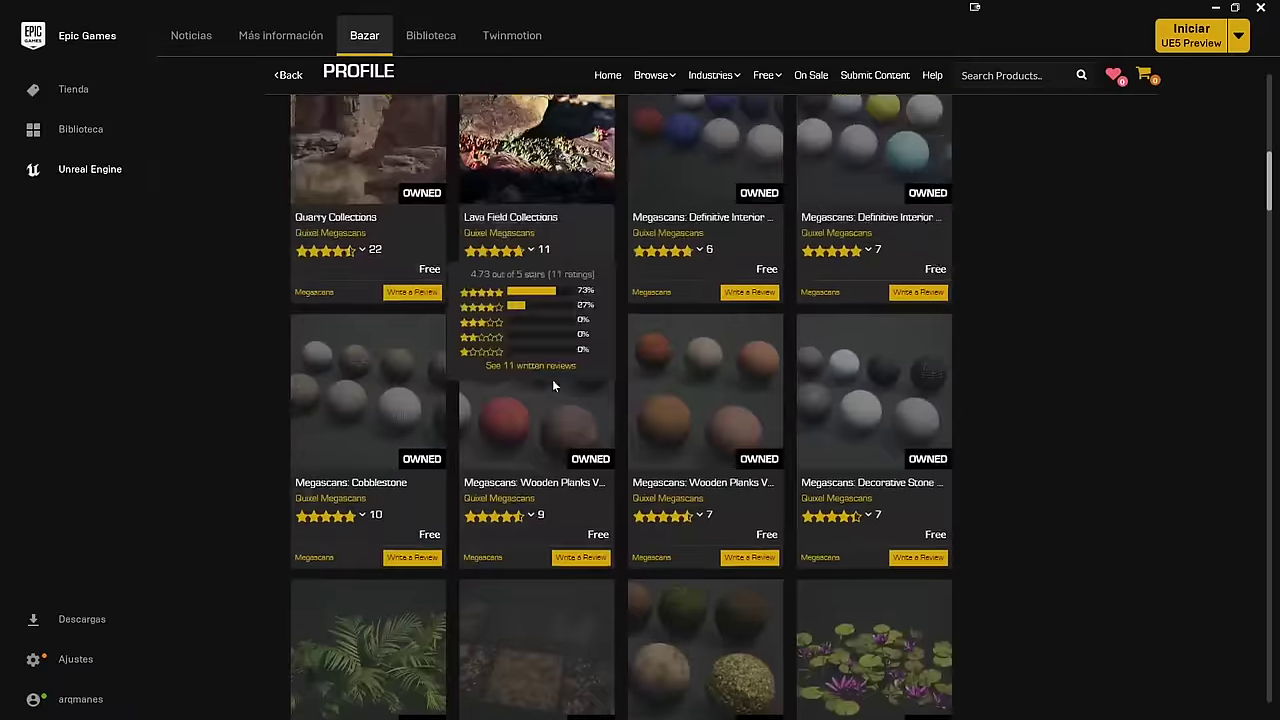
scroll(552, 380, down, 1)
scroll(552, 380, down, 4)
scroll(482, 413, down, 2)
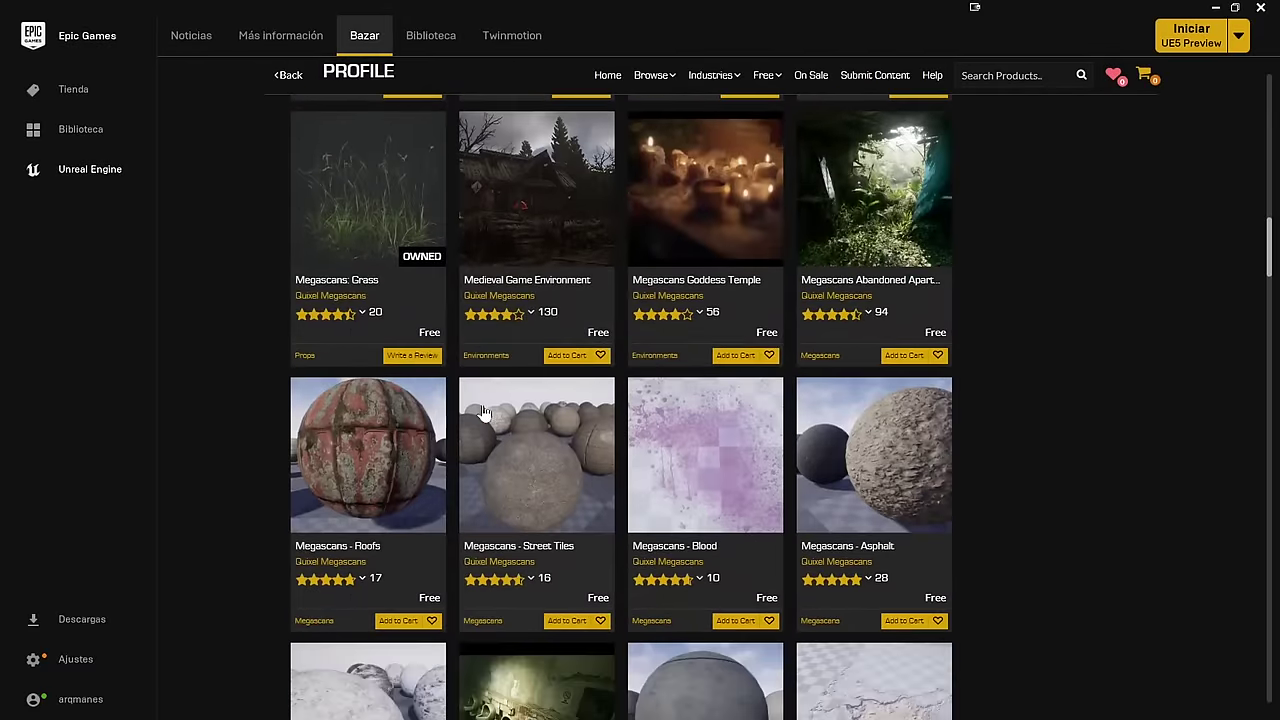
scroll(480, 440, down, 2)
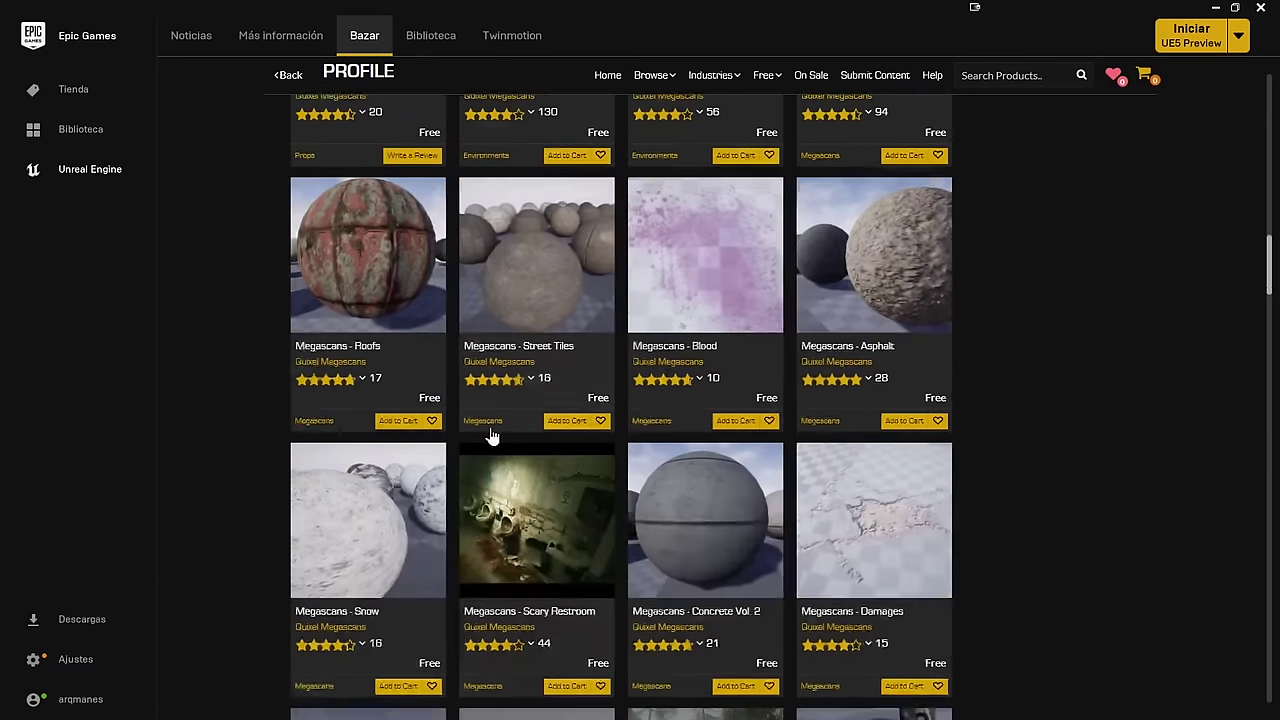
scroll(470, 465, down, 1)
scroll(204, 360, up, 8)
scroll(204, 360, down, 2)
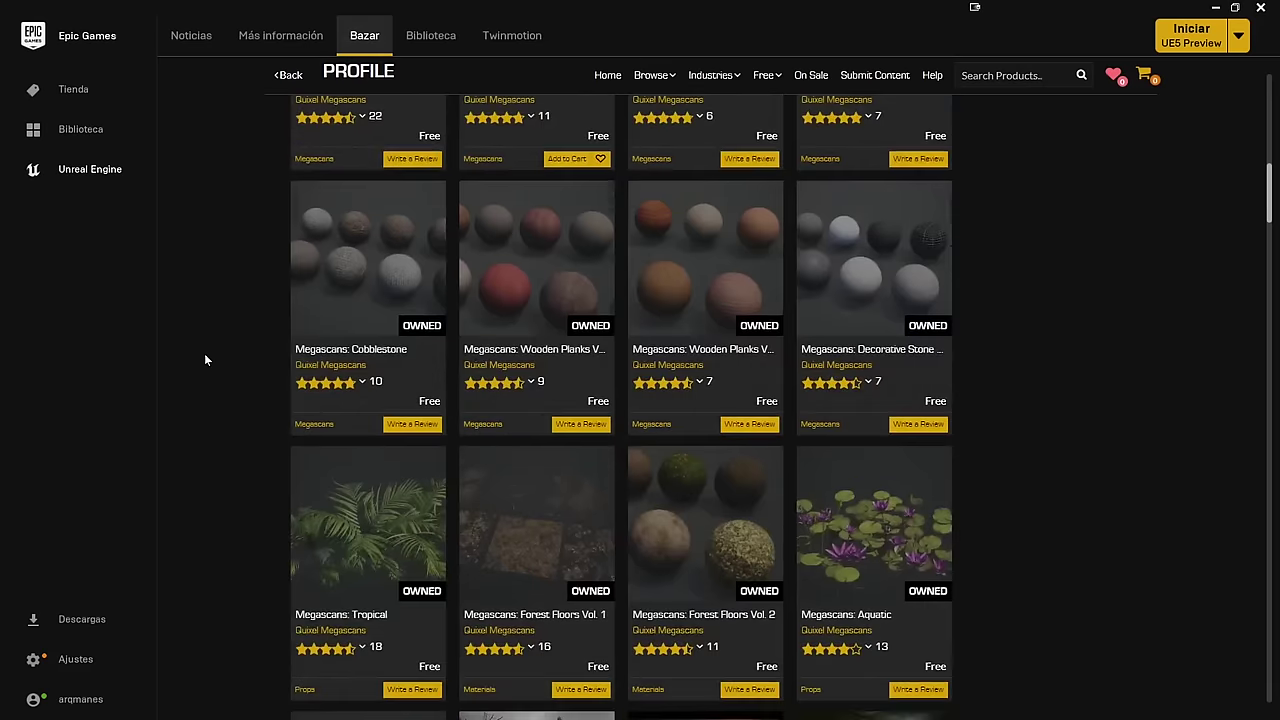
scroll(398, 330, down, 2)
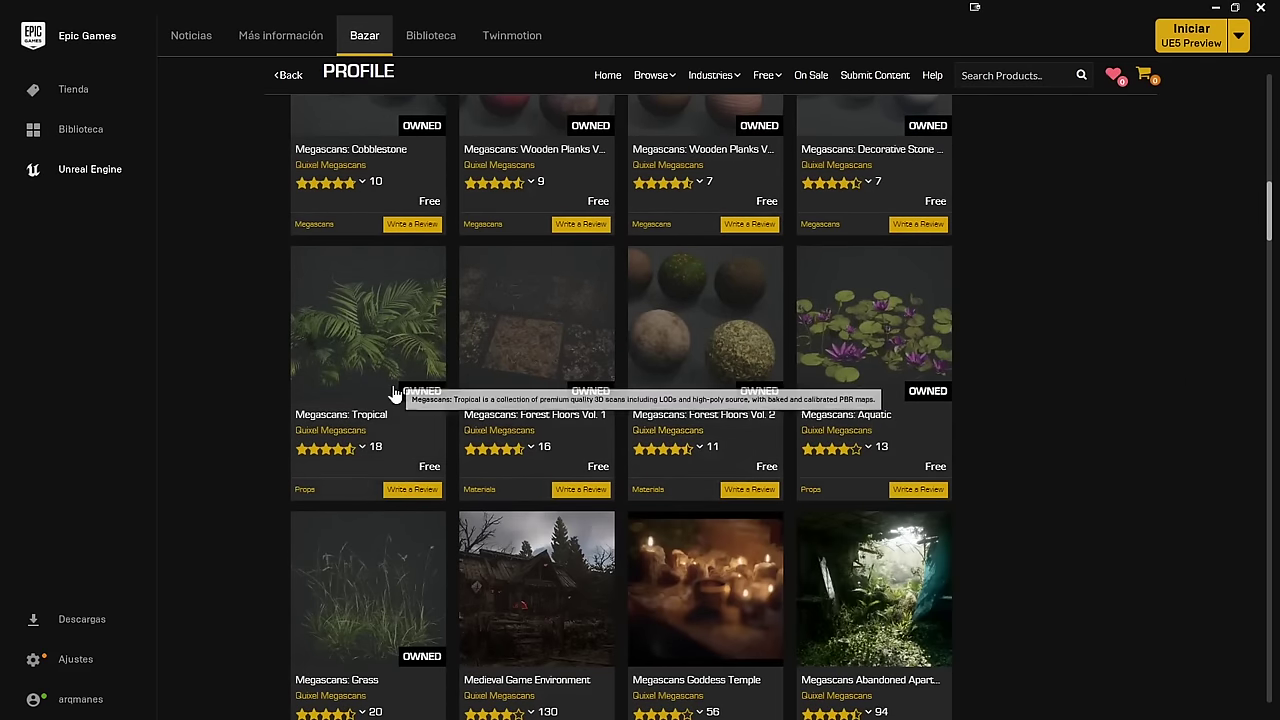
scroll(240, 394, down, 2)
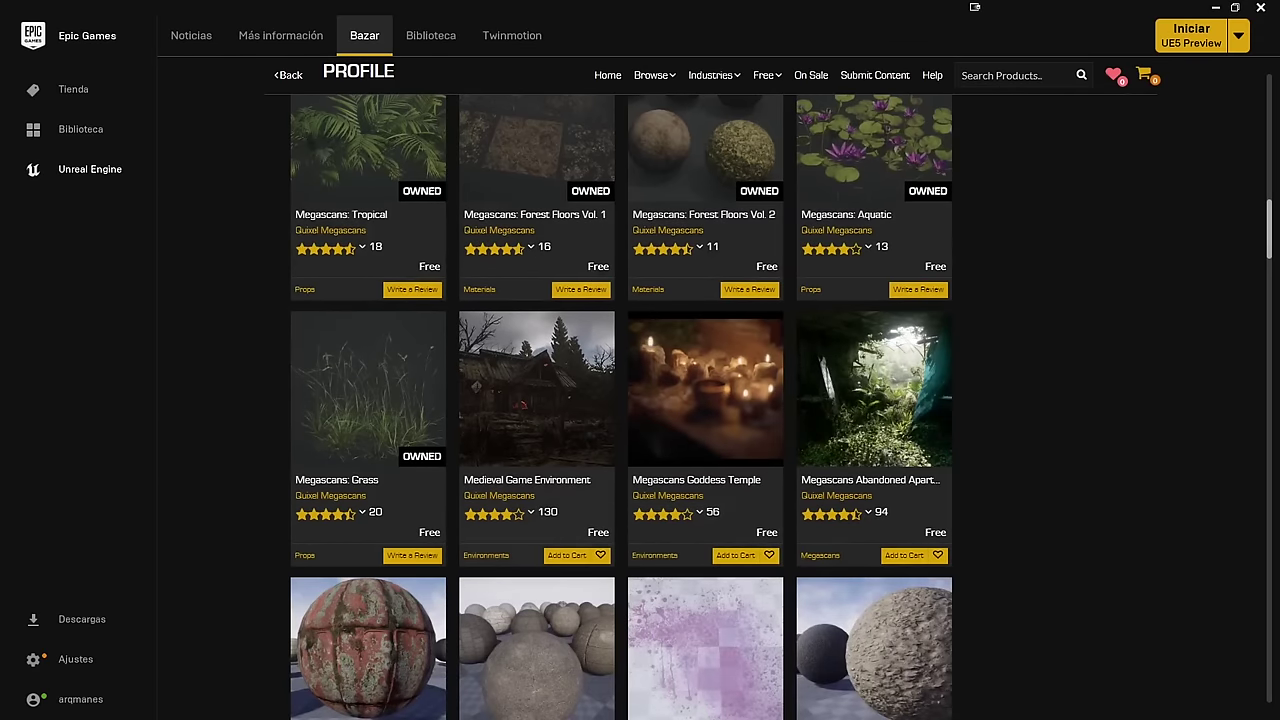
Step: Add the free Medieval Game Environment to the cart and check it out
click(566, 558)
click(1148, 76)
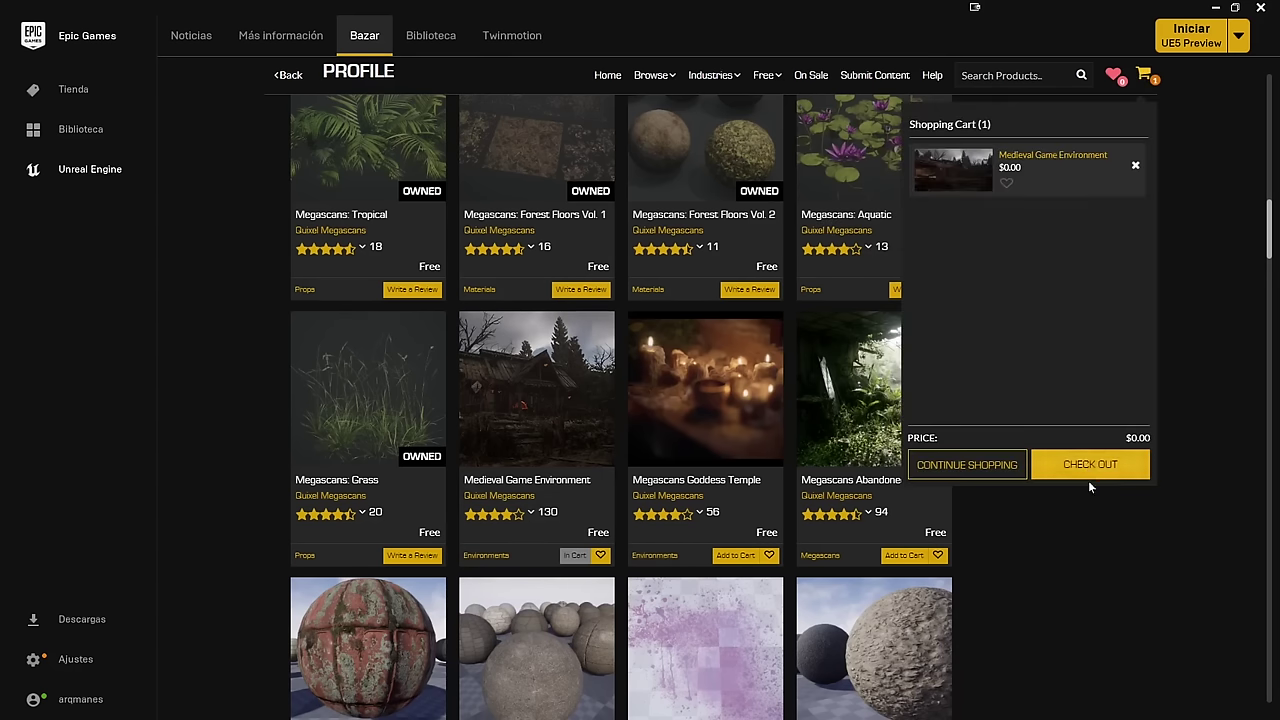
click(1090, 466)
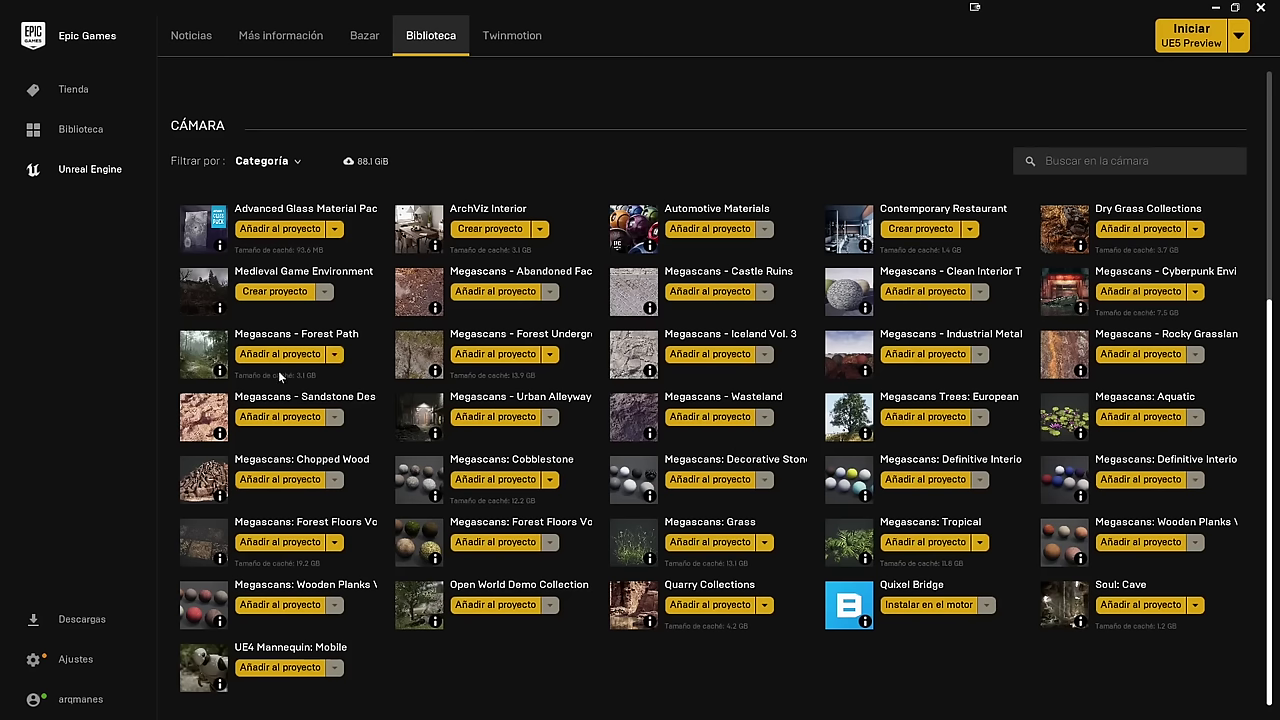
Step: Add Megascans: Grass, version 5.0EA, to the arqmanesExterior project
mouse_move(644, 563)
click(731, 547)
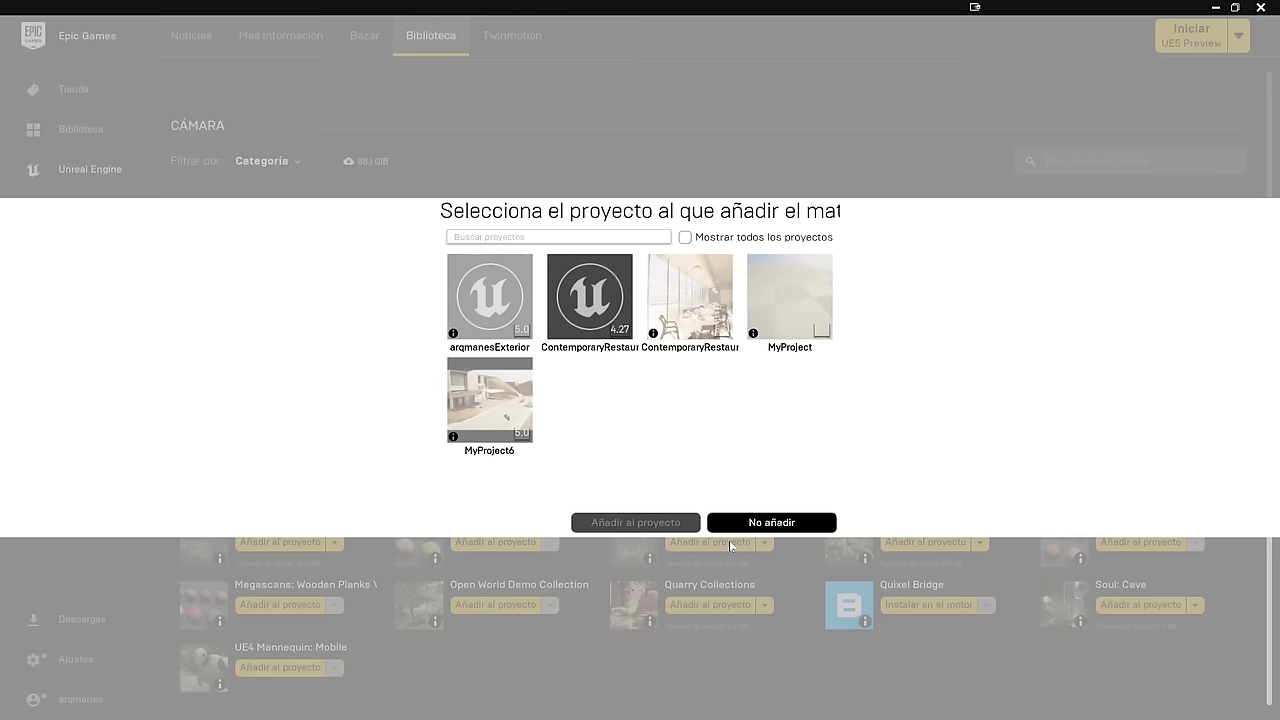
click(477, 304)
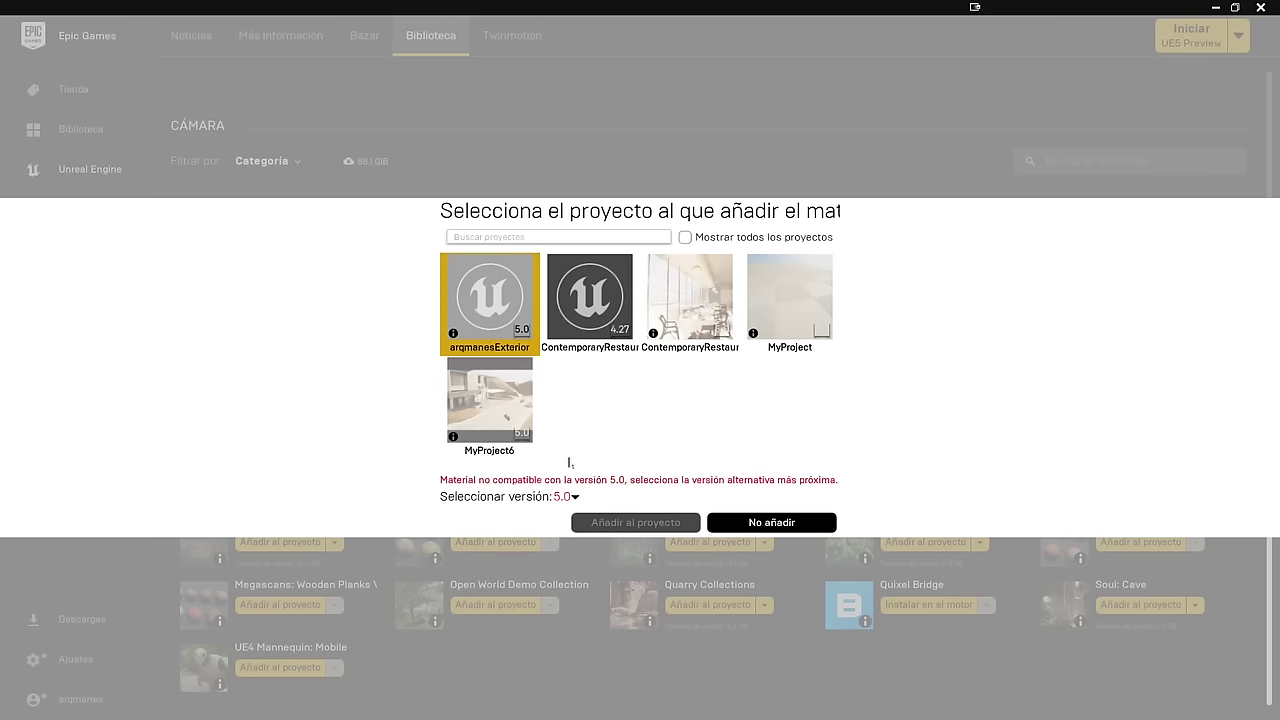
click(568, 500)
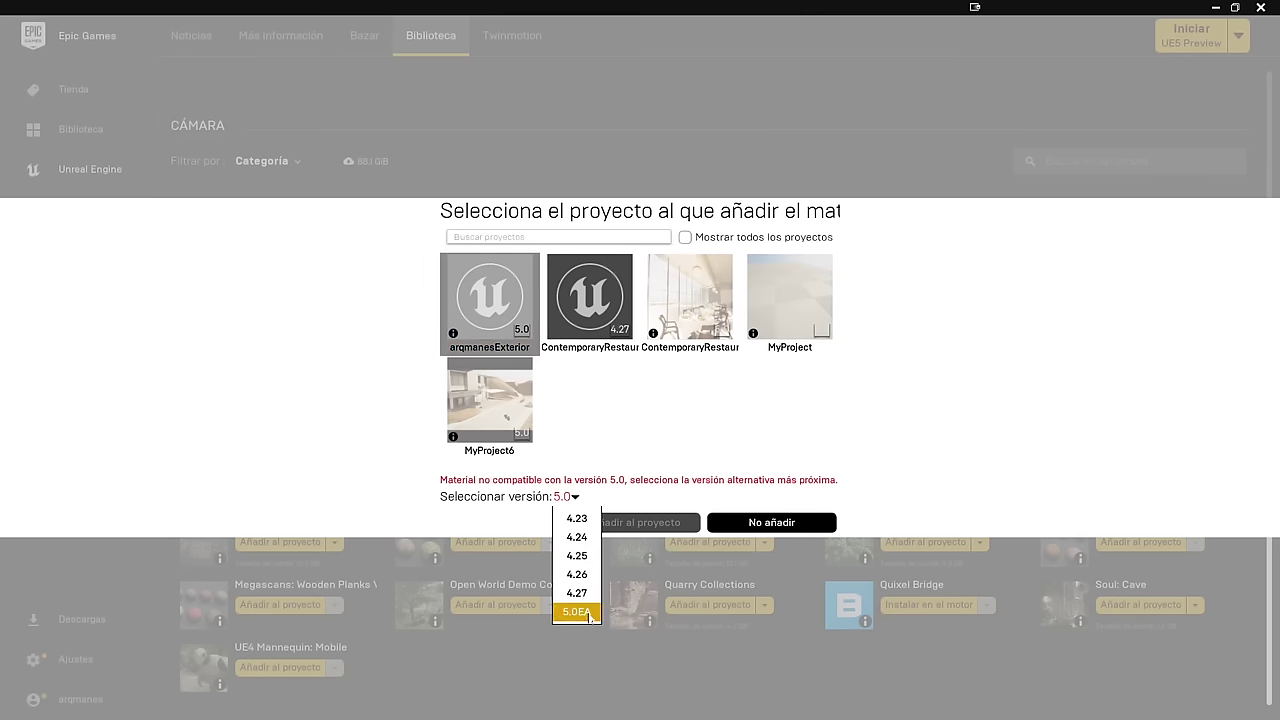
click(589, 614)
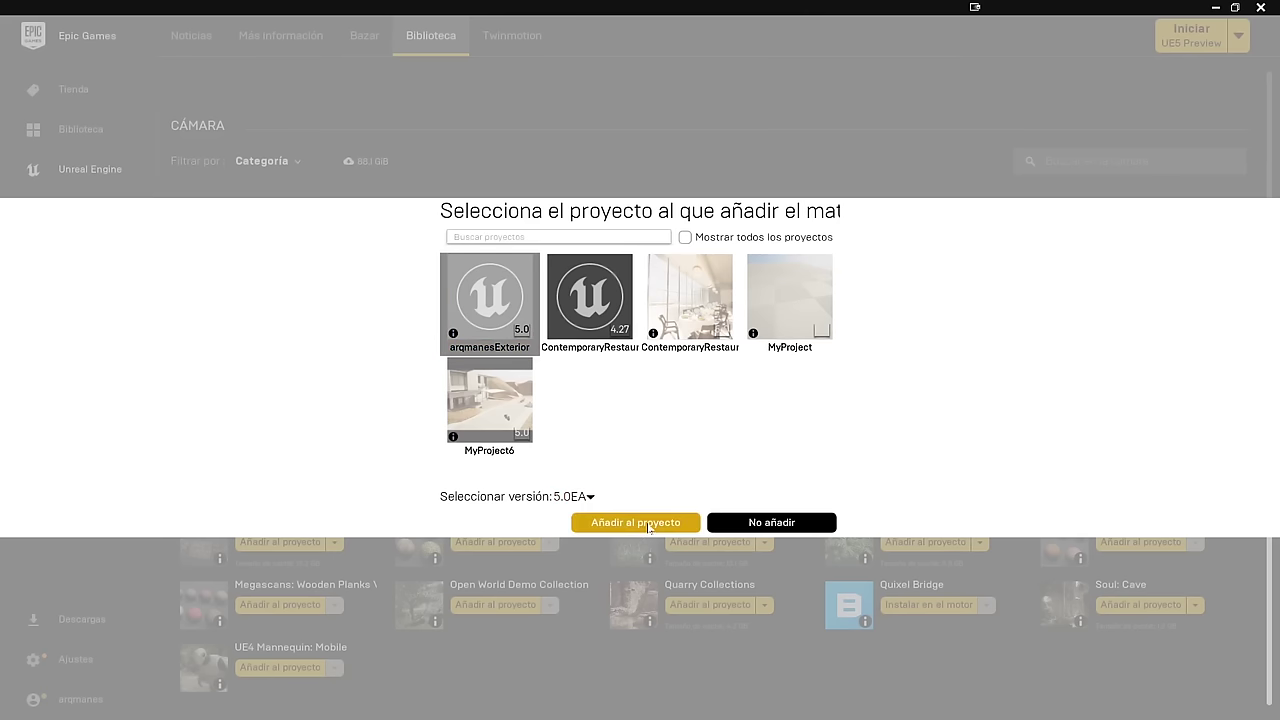
click(648, 527)
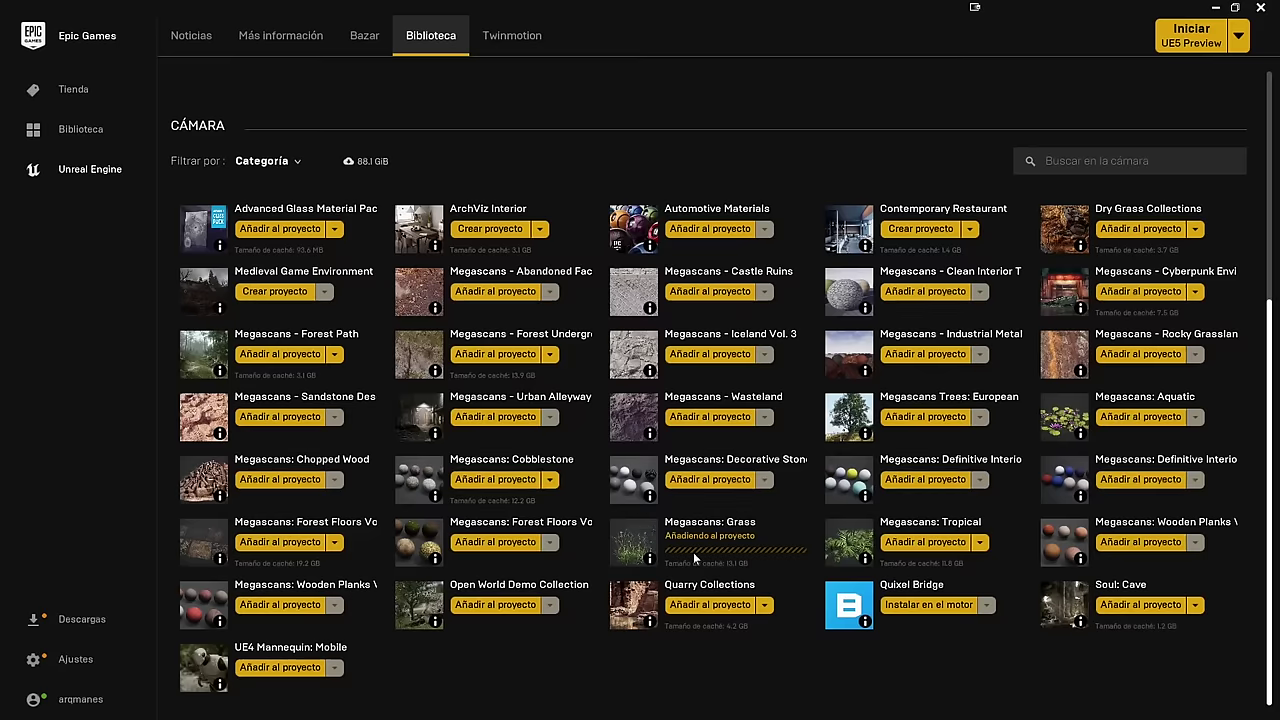
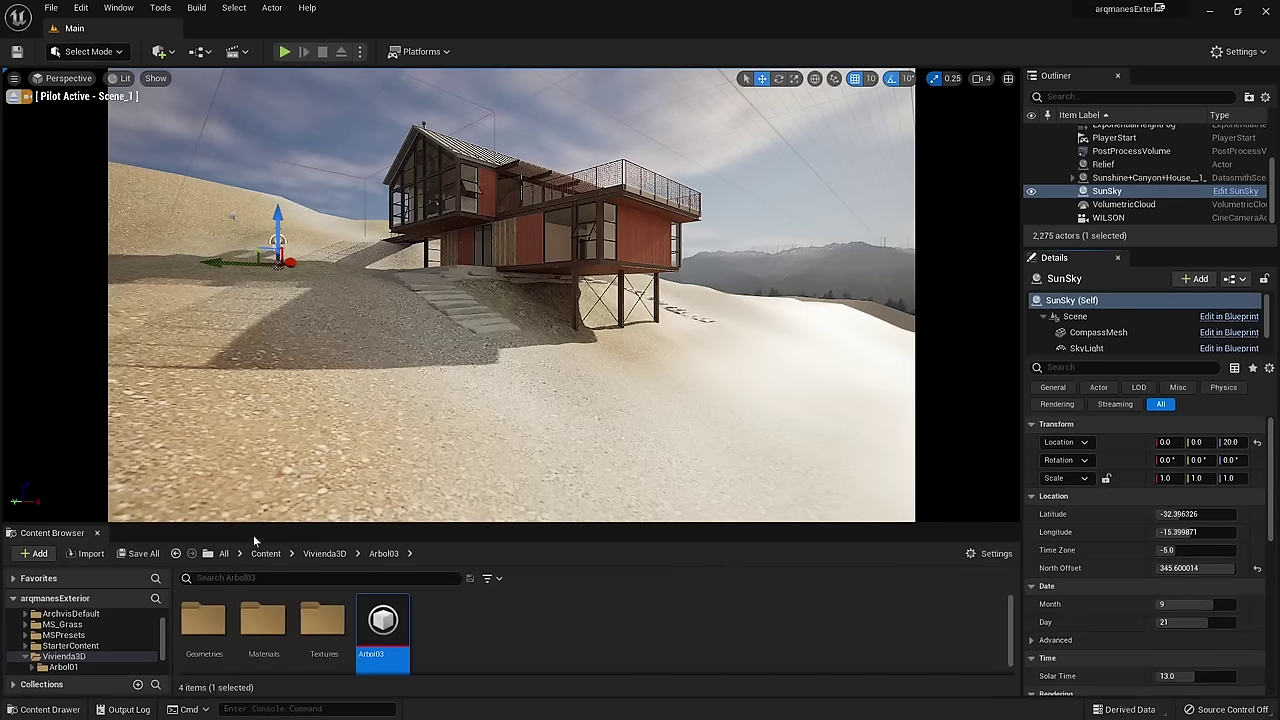
Step: Browse Vivienda3D, MS_Grass, 3D_Plants and Desert_Grass_00, ending in the MS_Grass Maps folder
drag(249, 527, 249, 383)
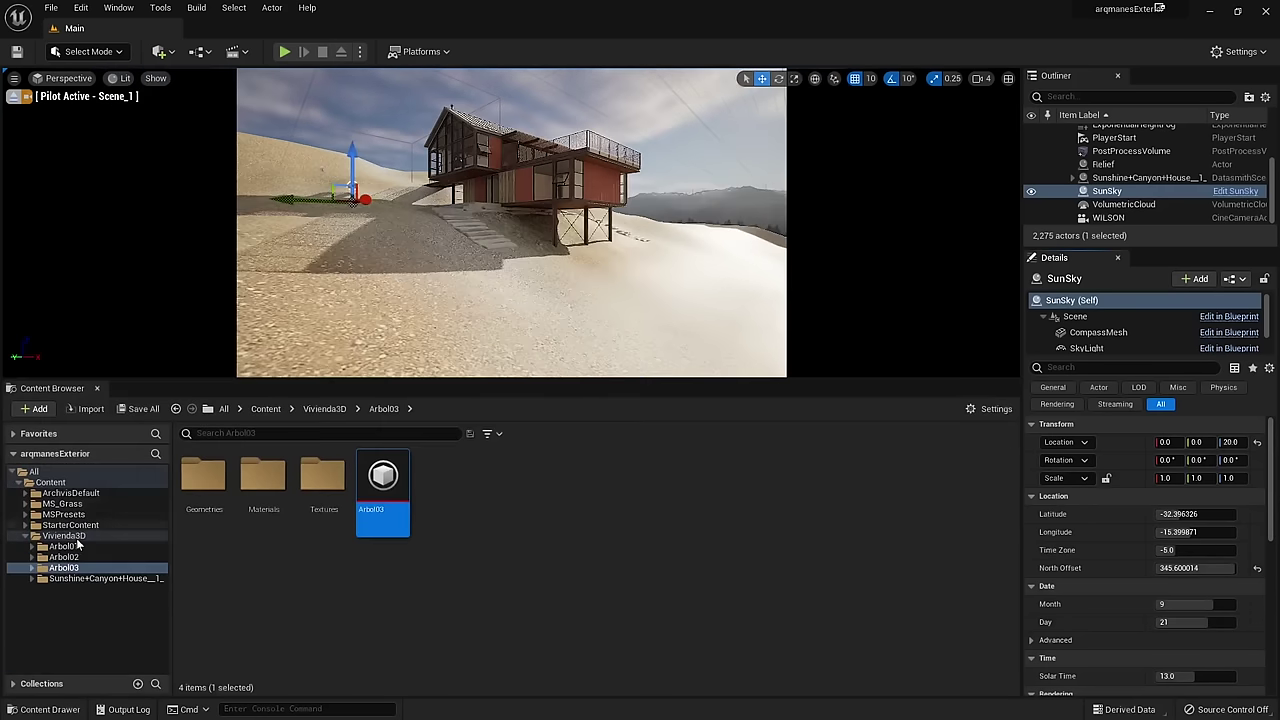
click(25, 538)
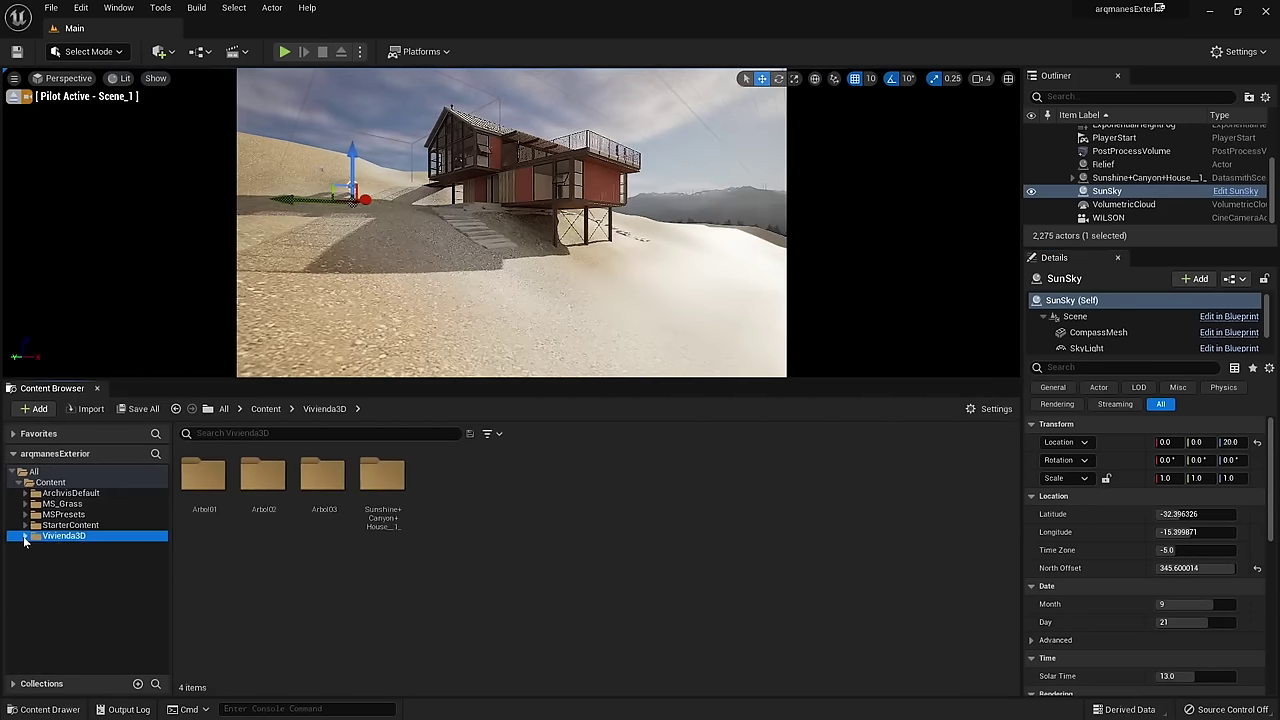
click(66, 505)
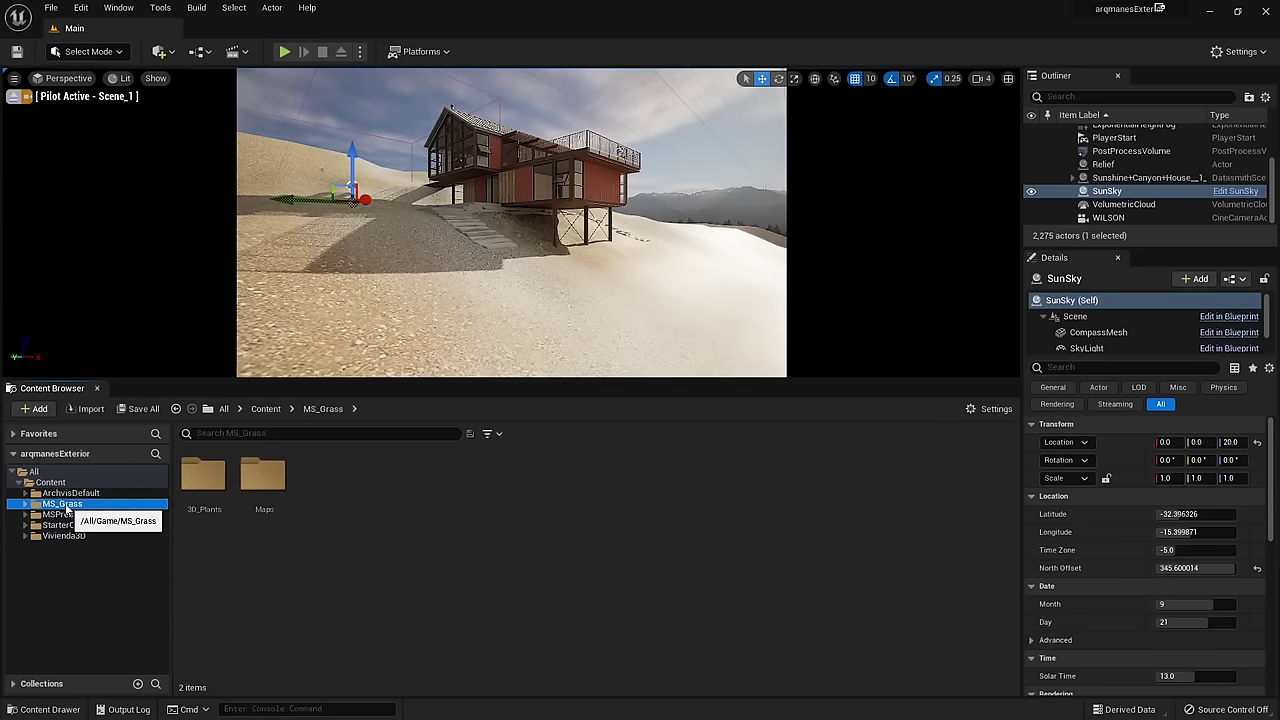
double_click(208, 484)
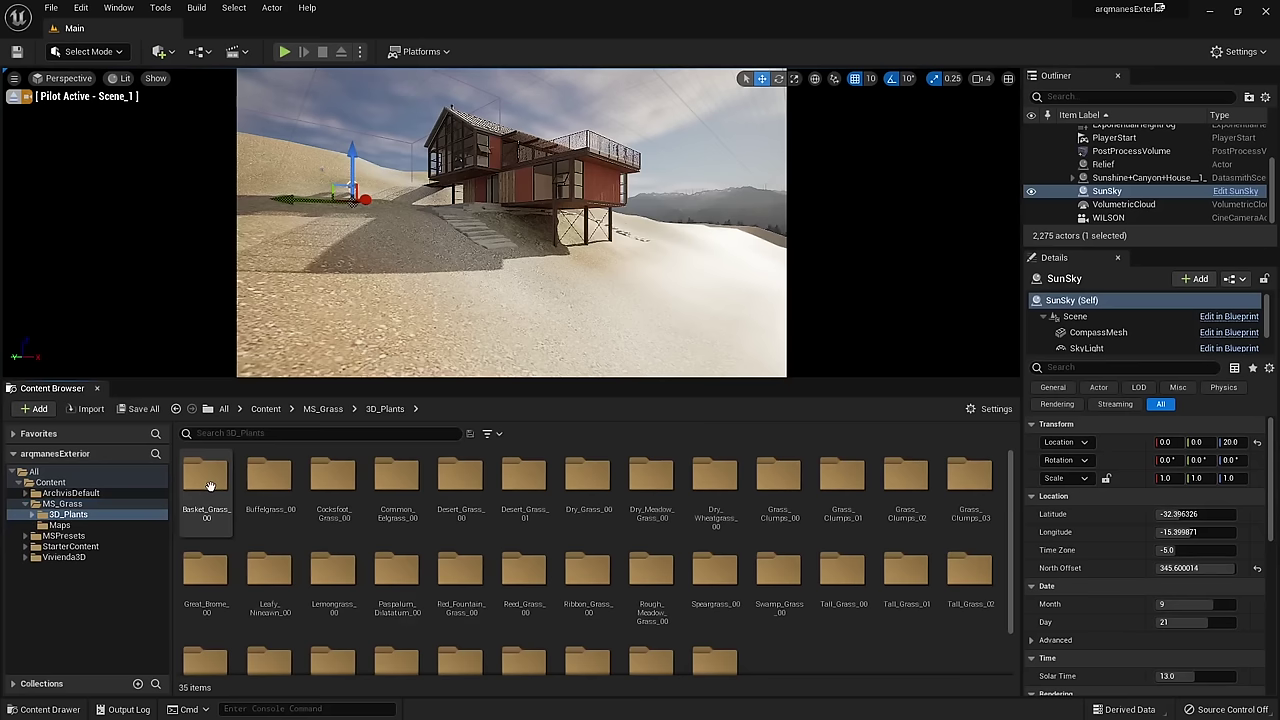
double_click(458, 500)
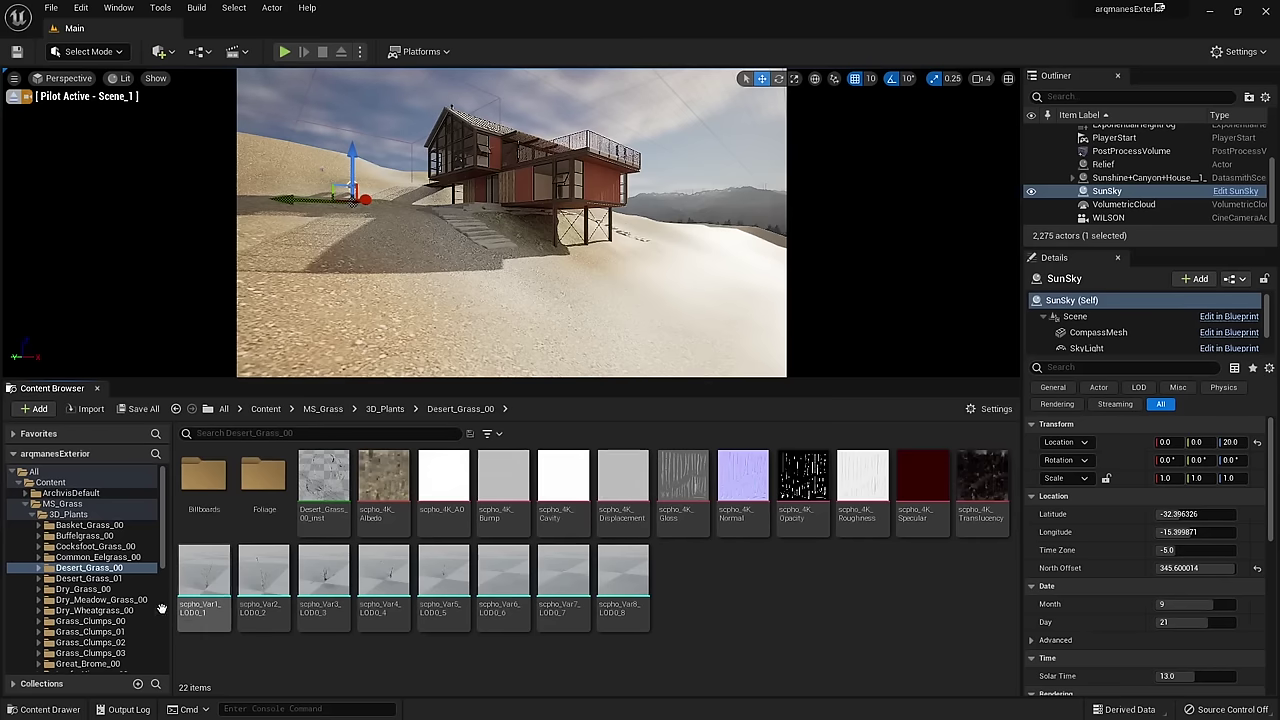
key(alt+Left)
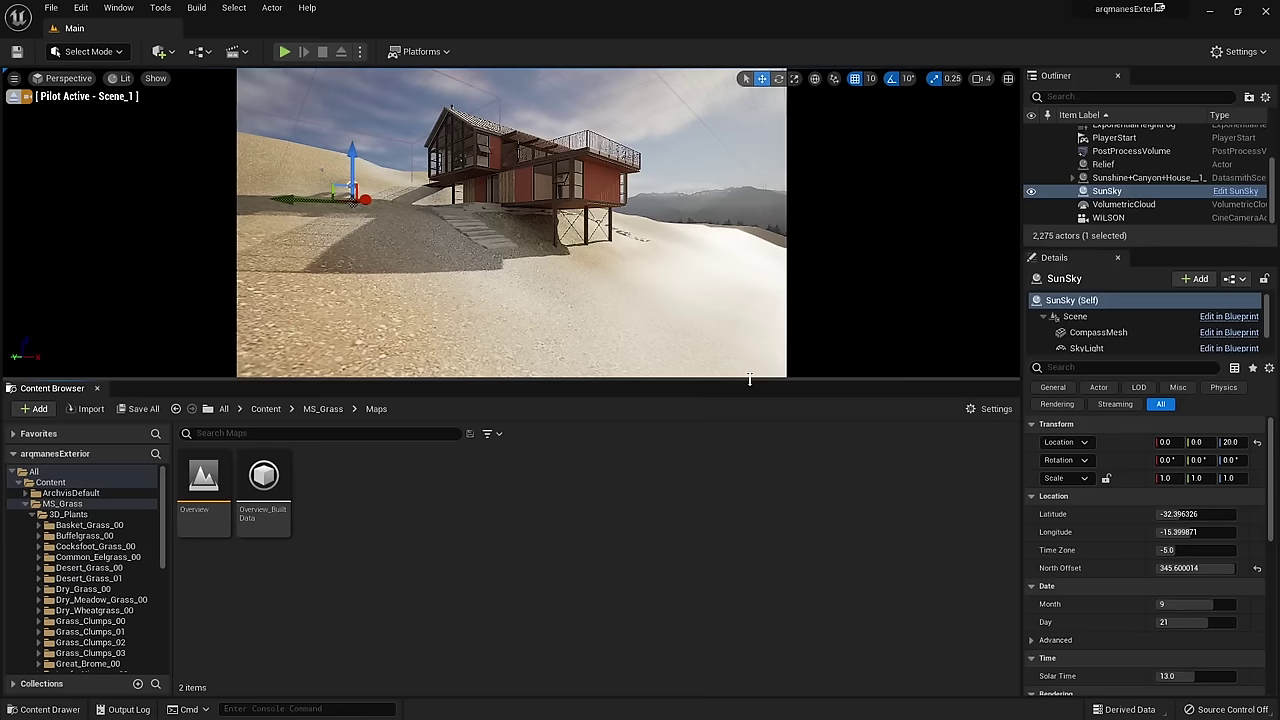
drag(749, 379, 677, 538)
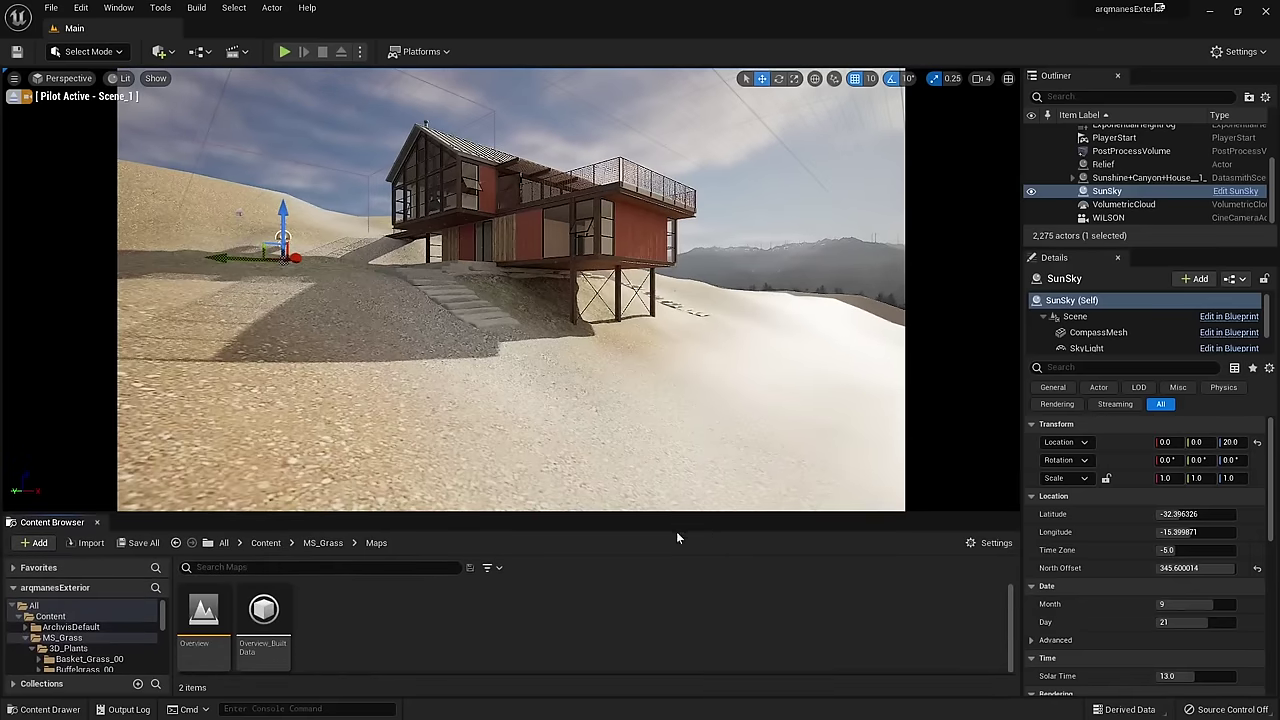
Step: Switch to Foliage mode and drop the Basket_Grass_00 Var1–Var7 meshes into the foliage list
click(95, 53)
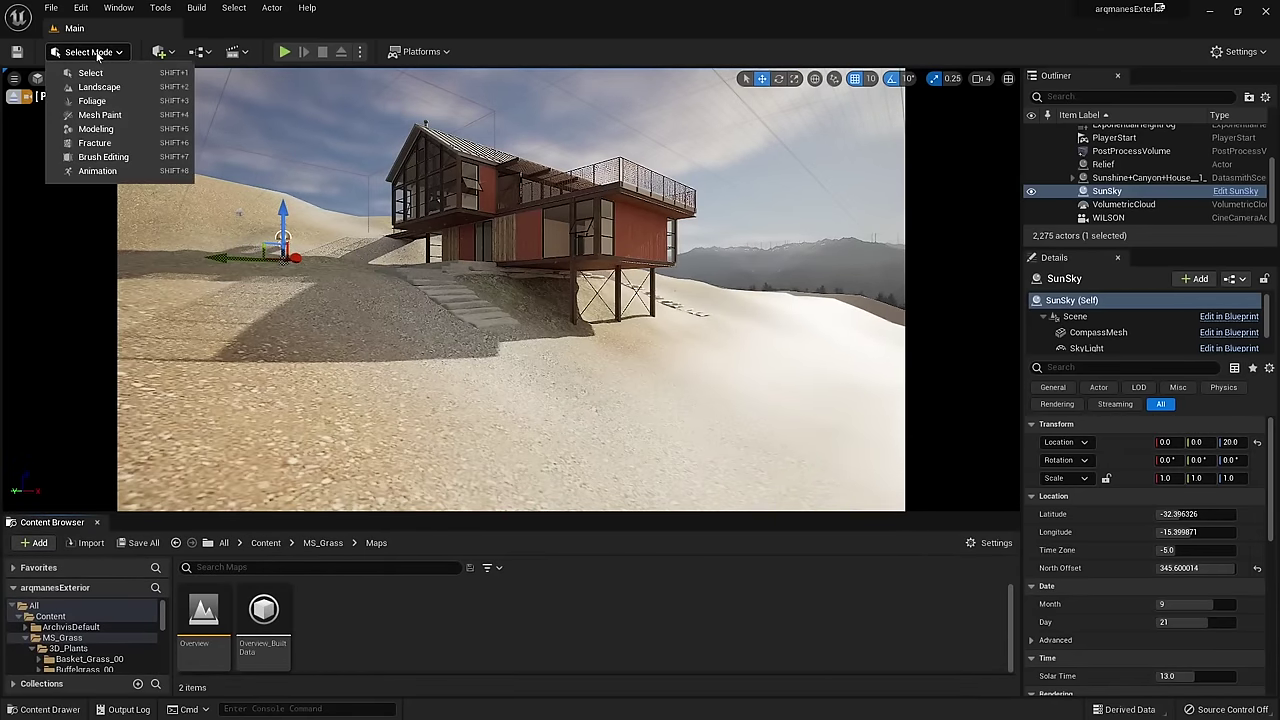
click(111, 104)
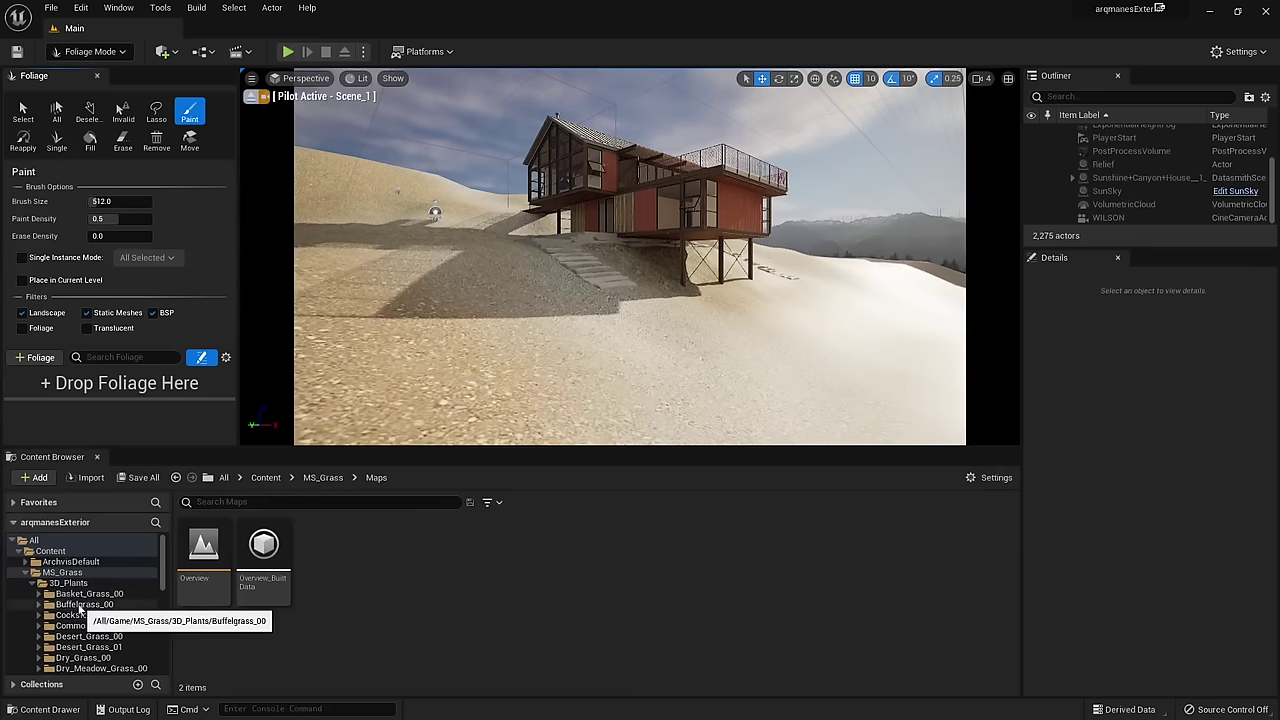
click(86, 594)
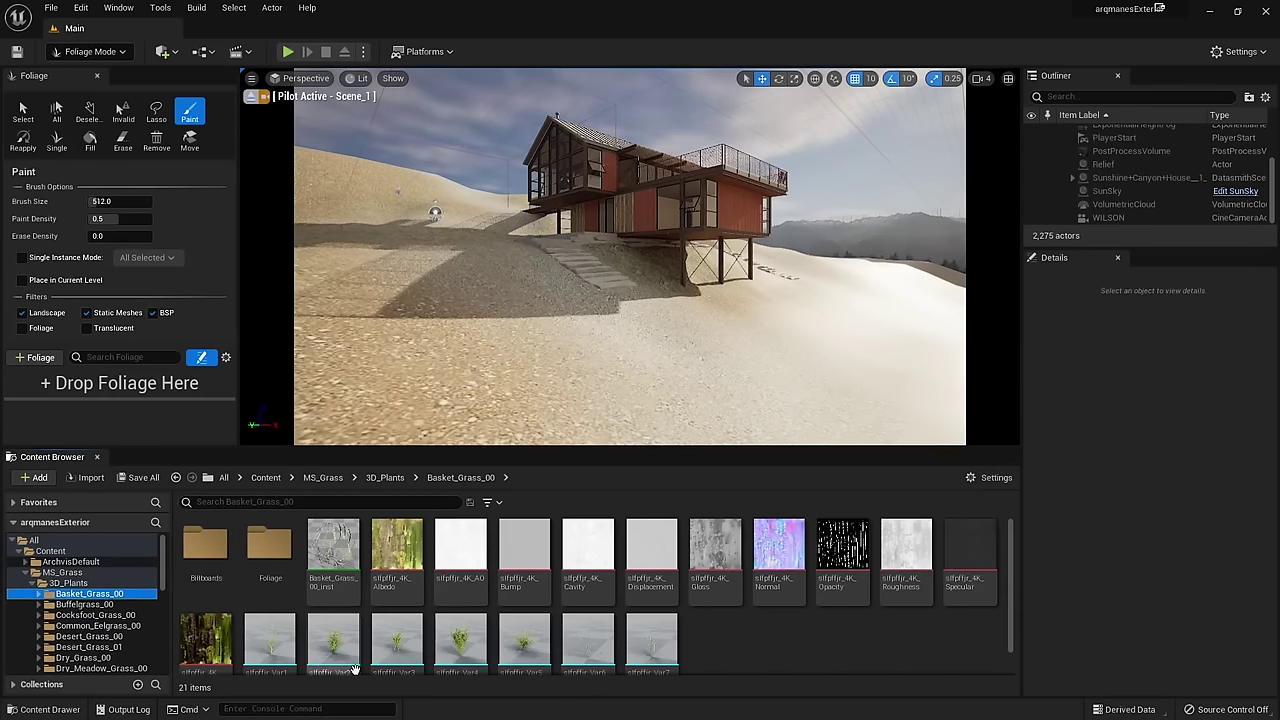
click(270, 640)
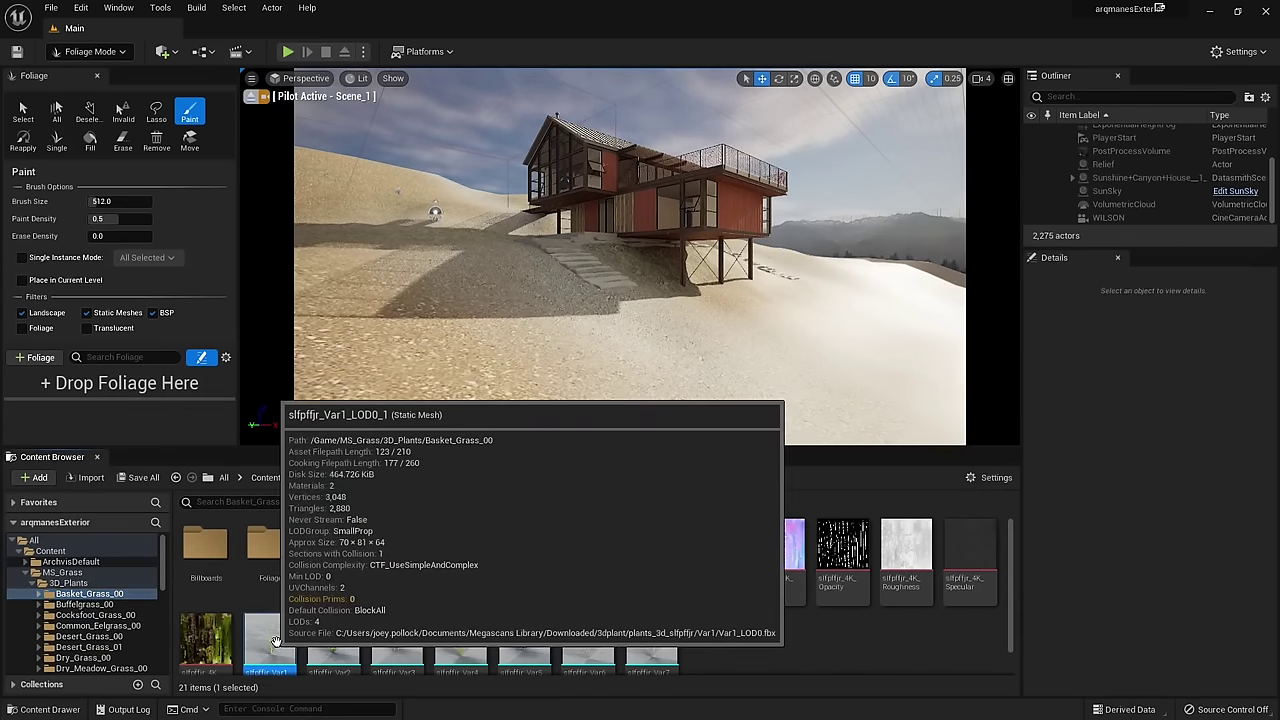
shift+click(643, 645)
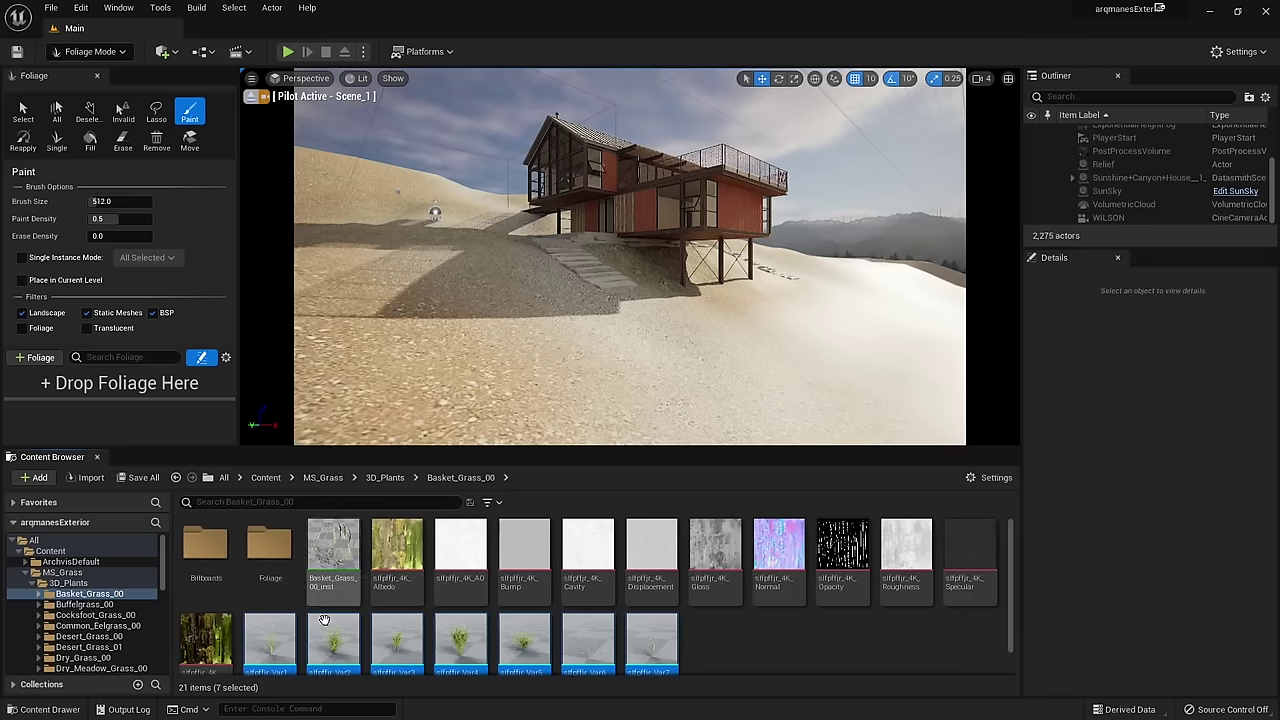
drag(274, 641, 128, 387)
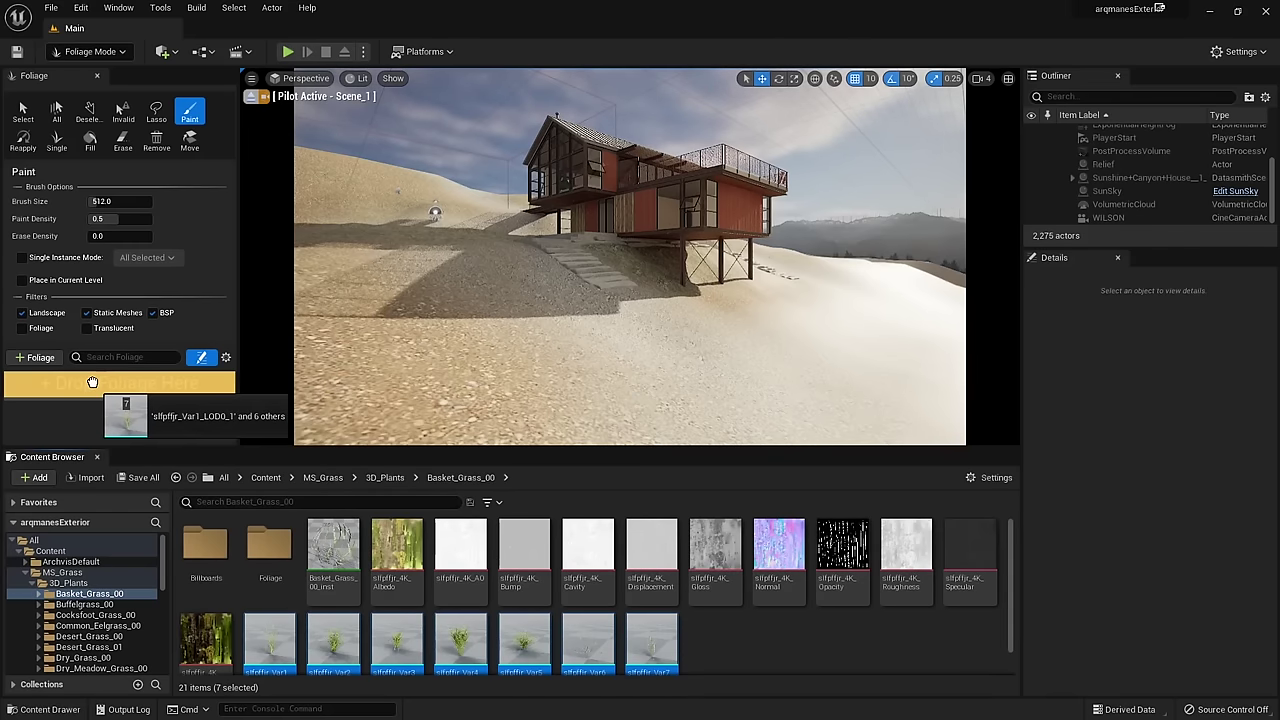
drag(128, 387, 92, 384)
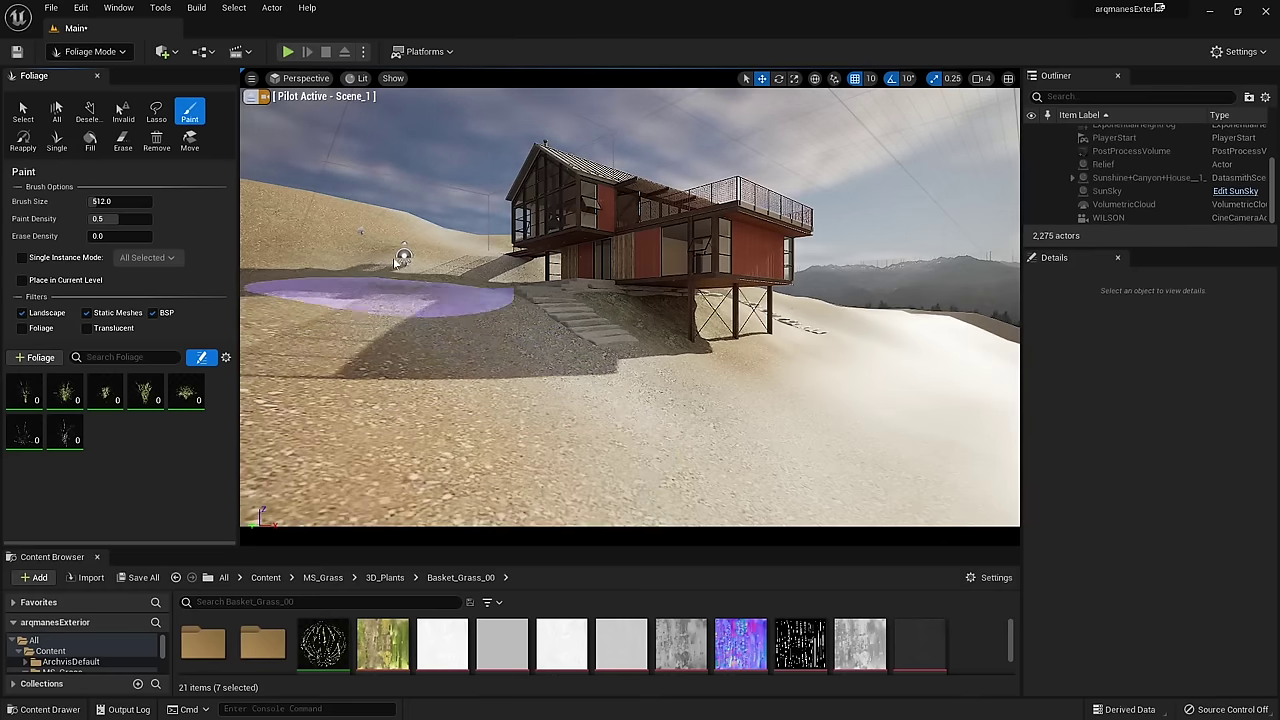
Step: Paint Basket grass over the slope below the house, inspect it, and select all seven foliage types
drag(370, 247, 323, 474)
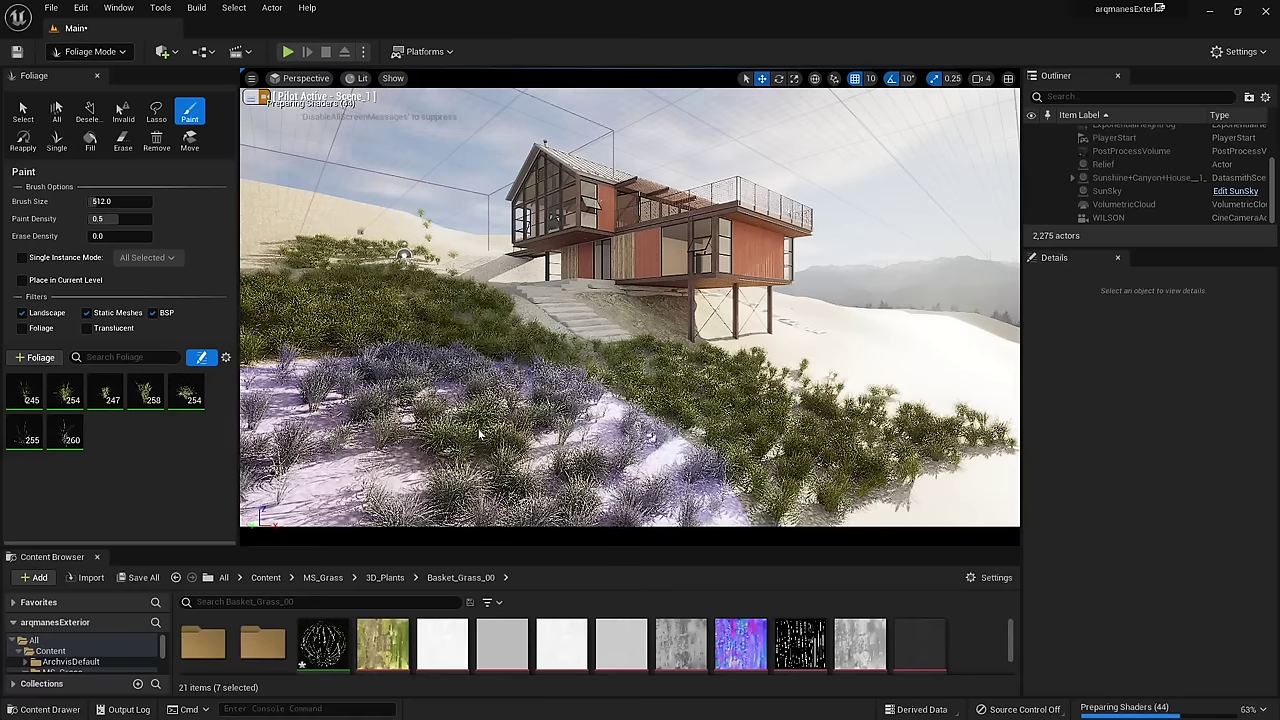
right_drag(478, 436, 478, 436)
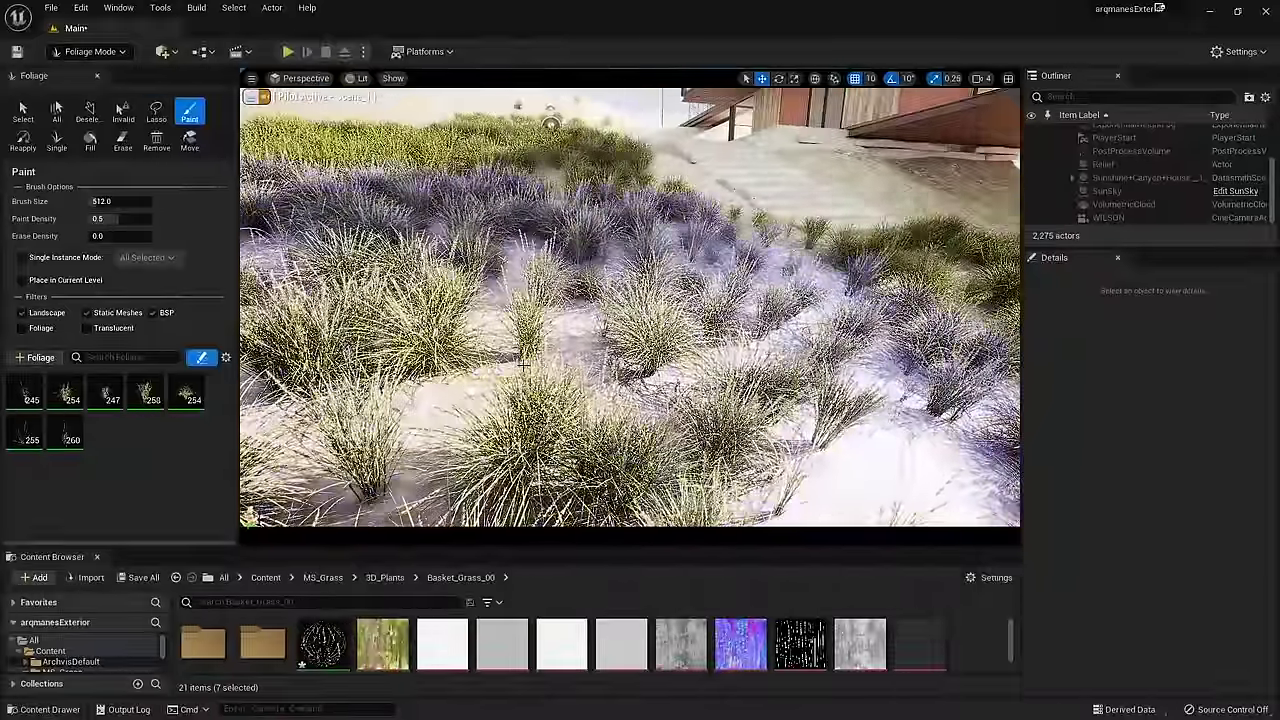
right_drag(522, 366, 461, 355)
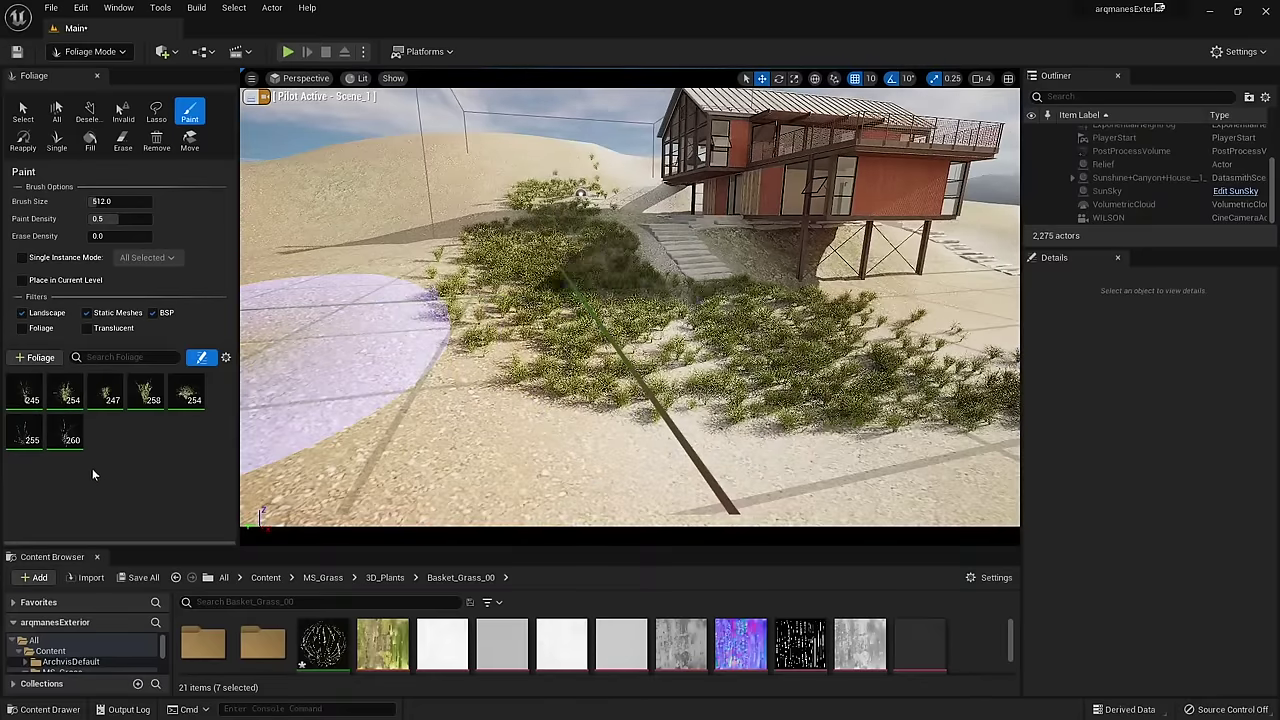
click(26, 392)
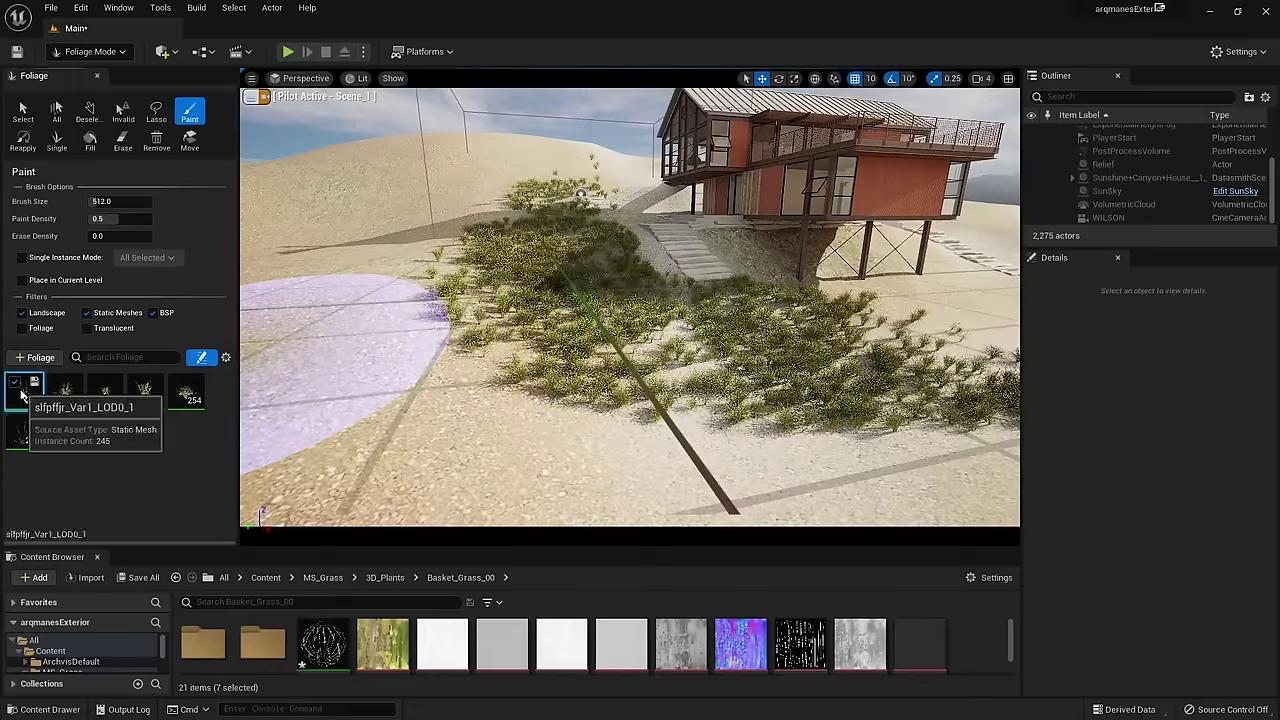
shift+click(59, 432)
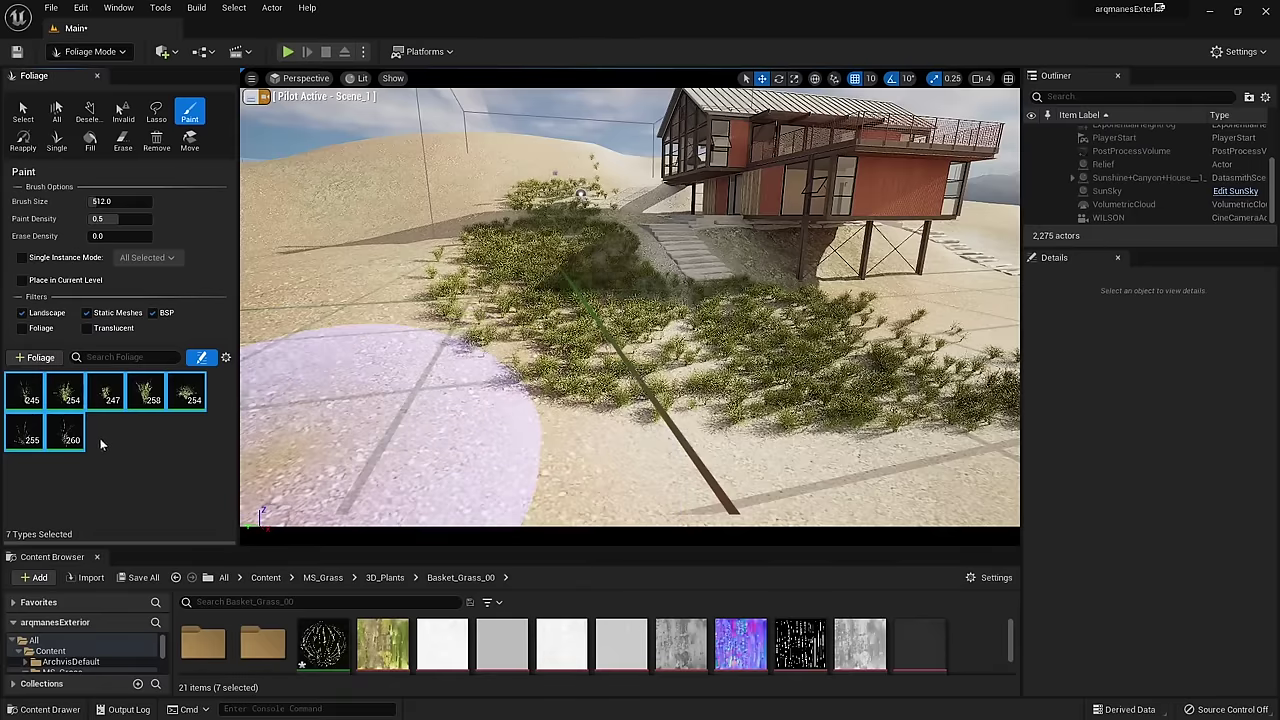
Step: Remove the seven selected grass foliage types and confirm deleting their 1,773 instances
right_click(107, 404)
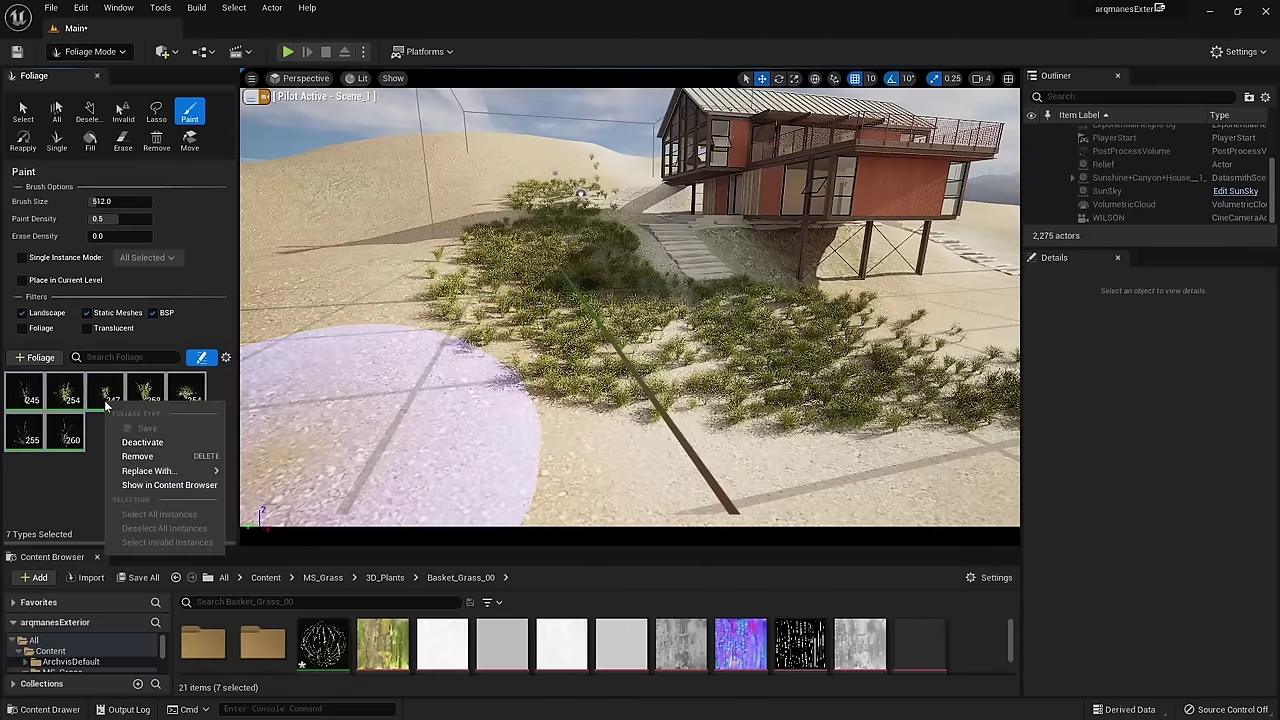
click(140, 456)
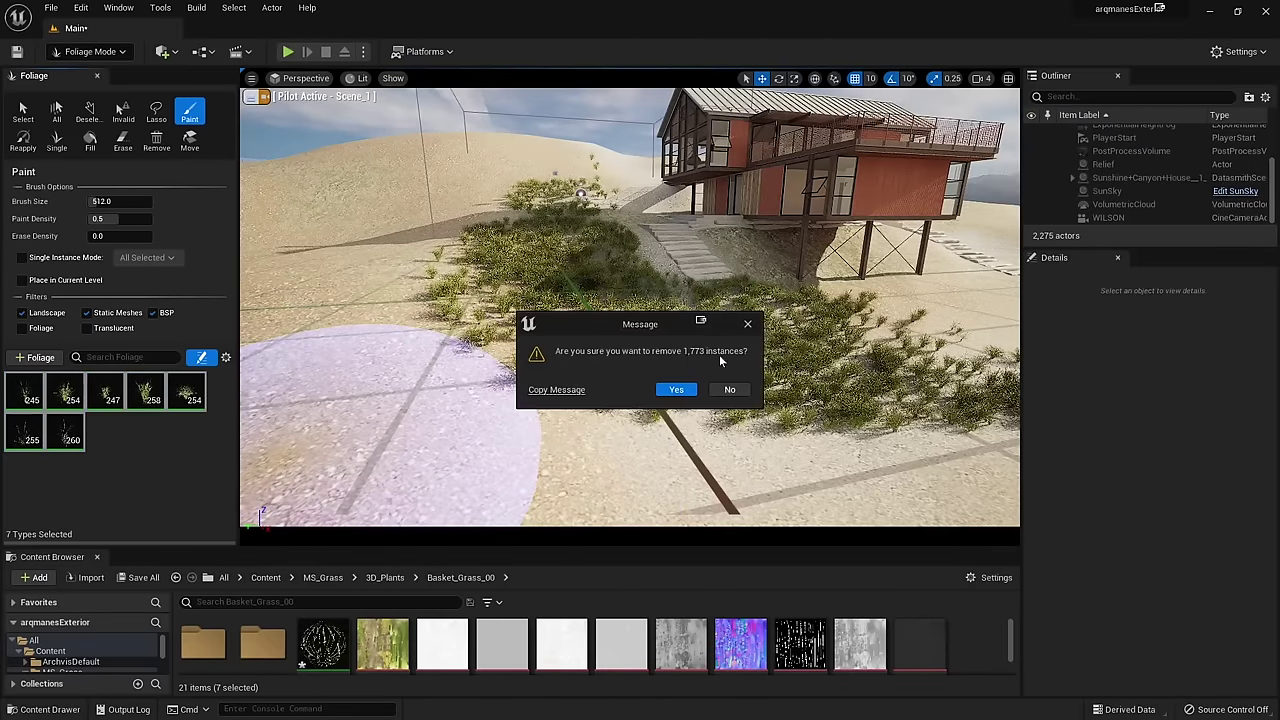
click(677, 388)
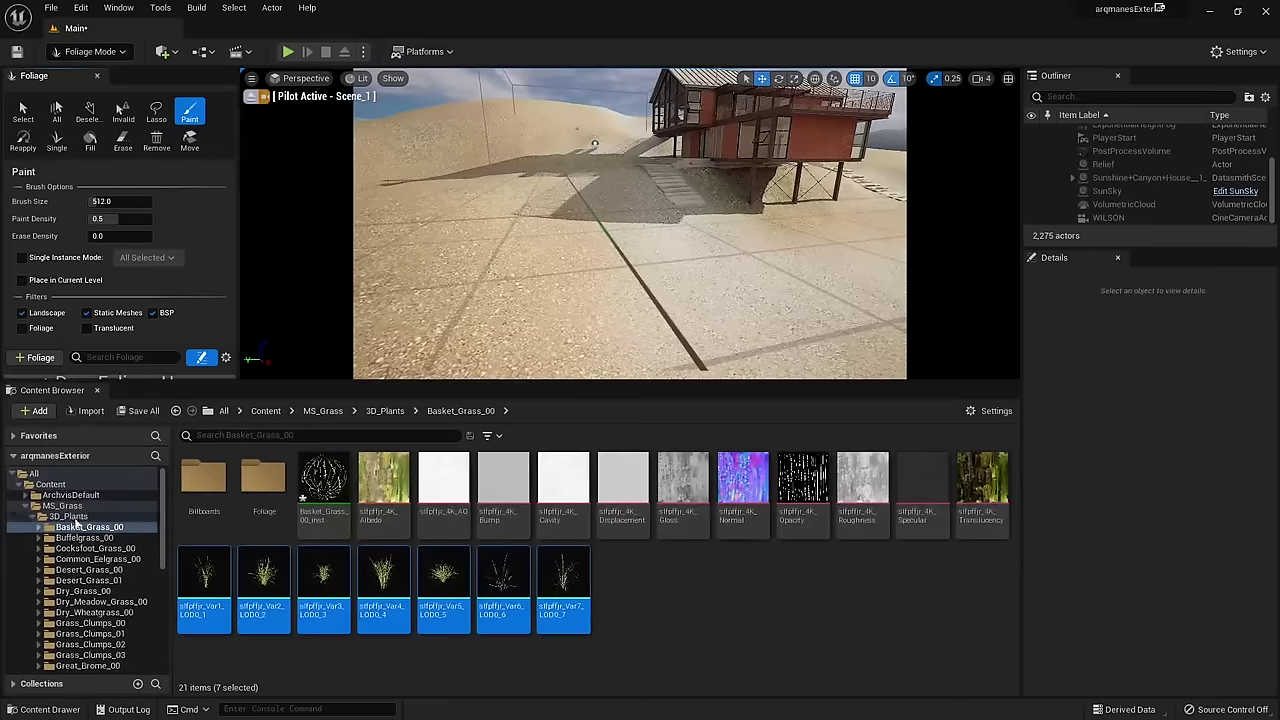
Step: Open the StarterContent Materials folder in the Content Browser
click(33, 517)
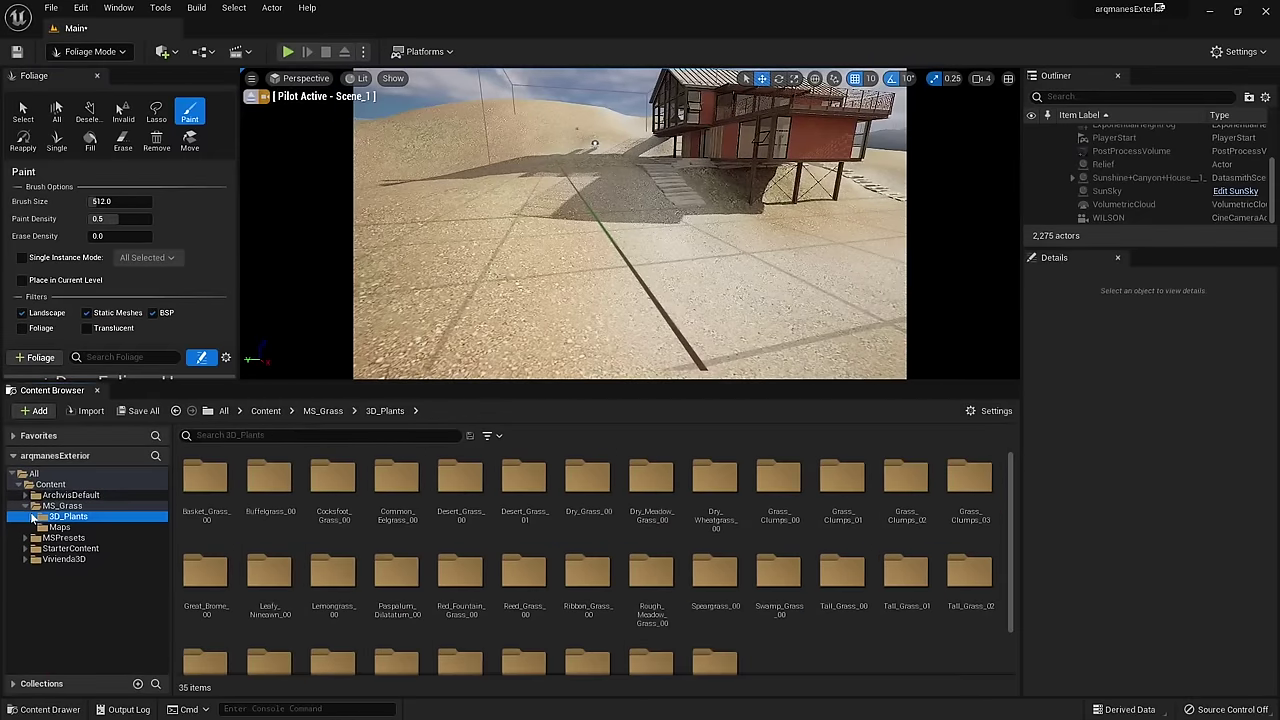
click(80, 549)
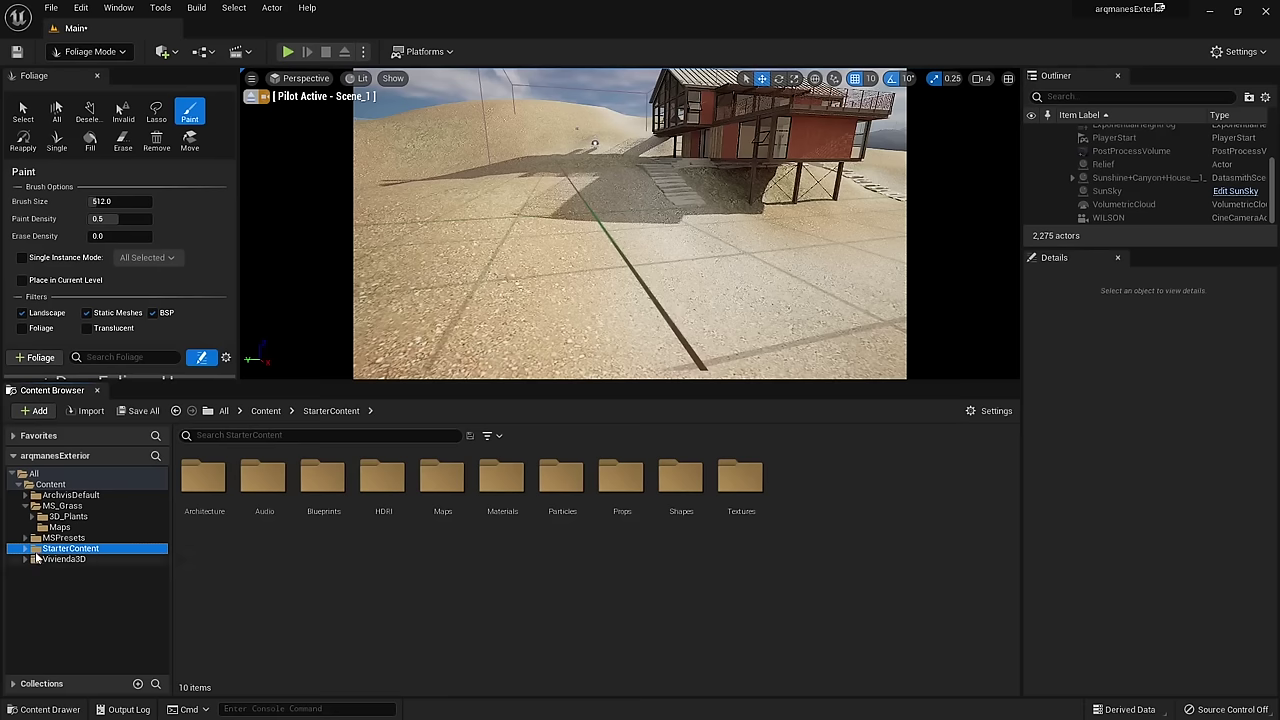
click(25, 549)
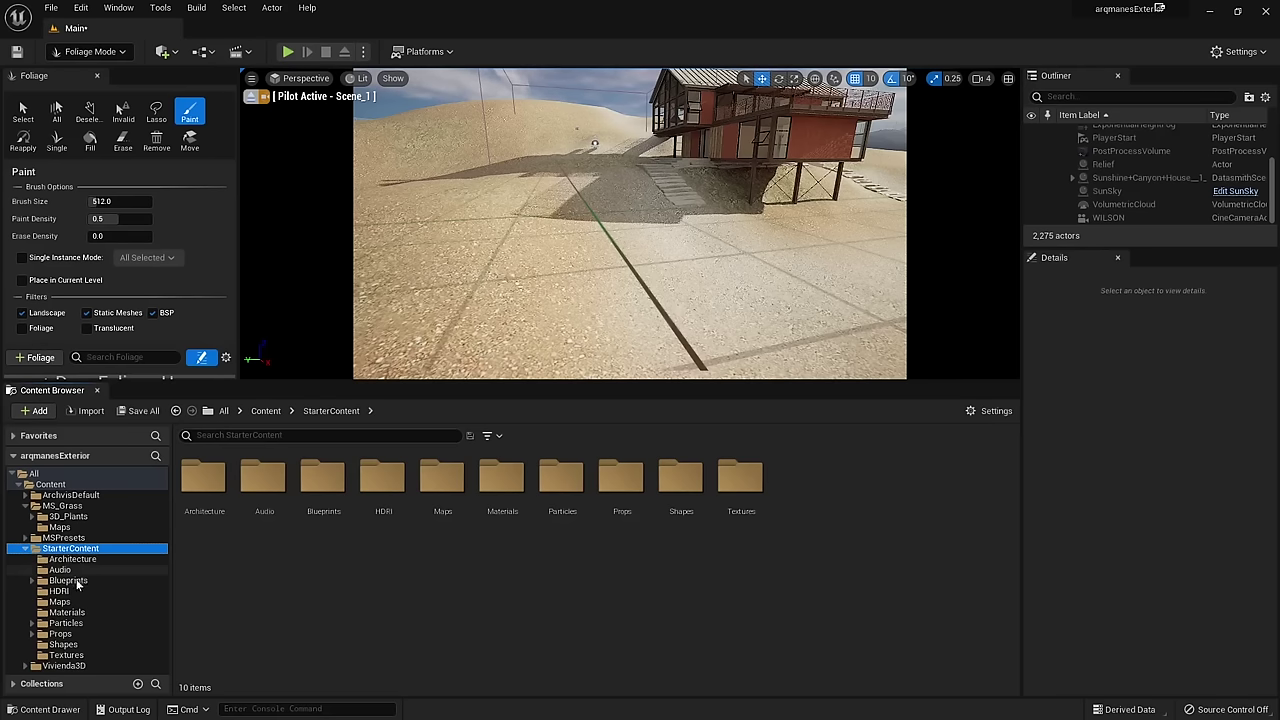
click(80, 612)
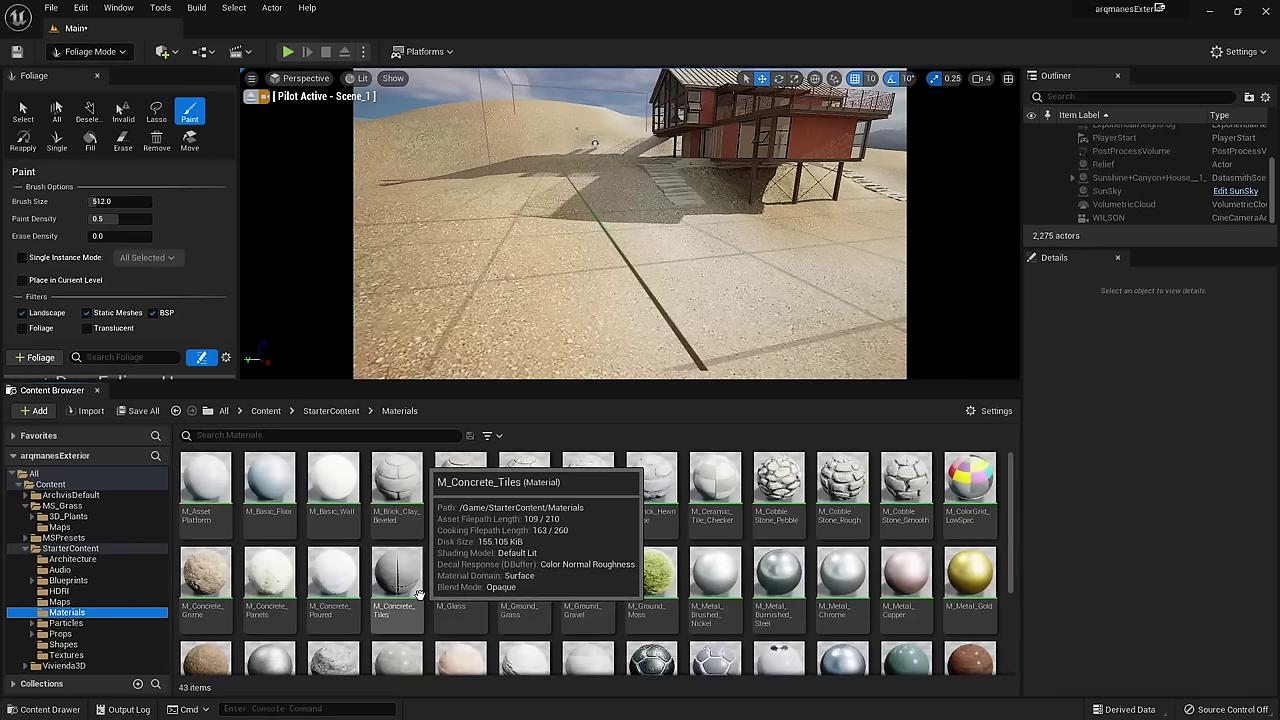
scroll(560, 570, down, 1)
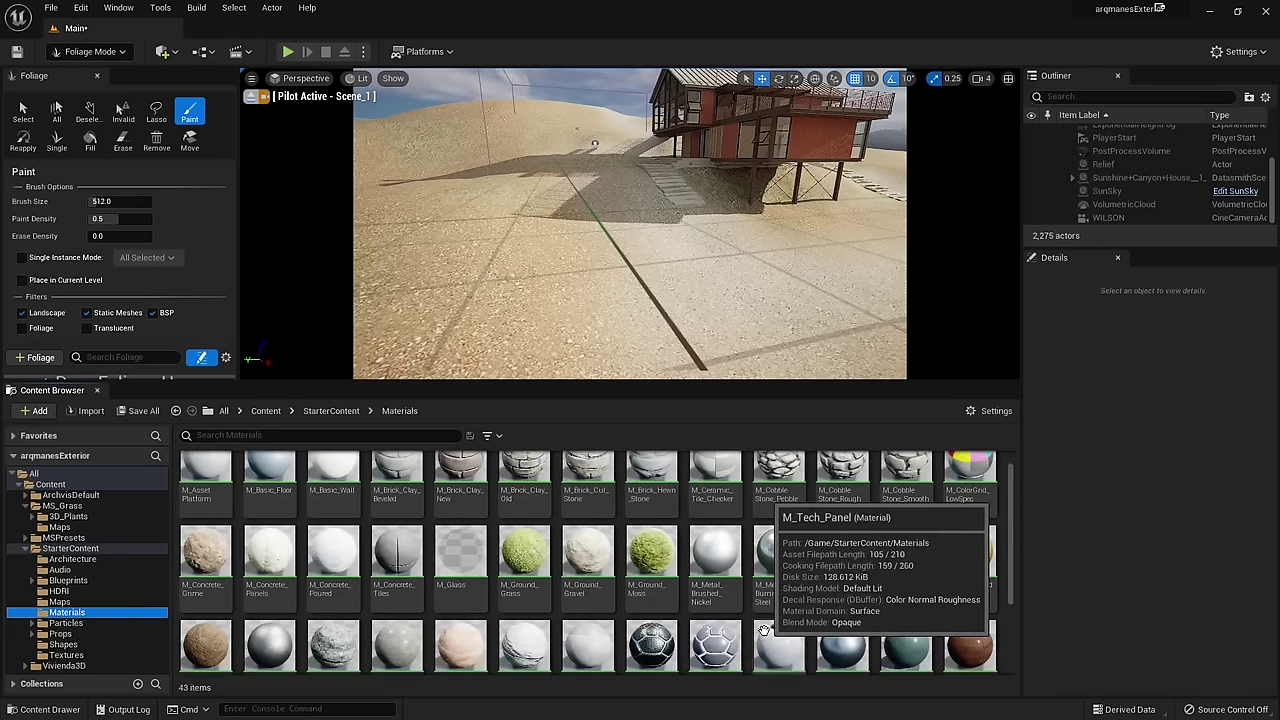
Step: Apply M_Ground_Grass to the landscape and pull the view back to frame the house
click(536, 569)
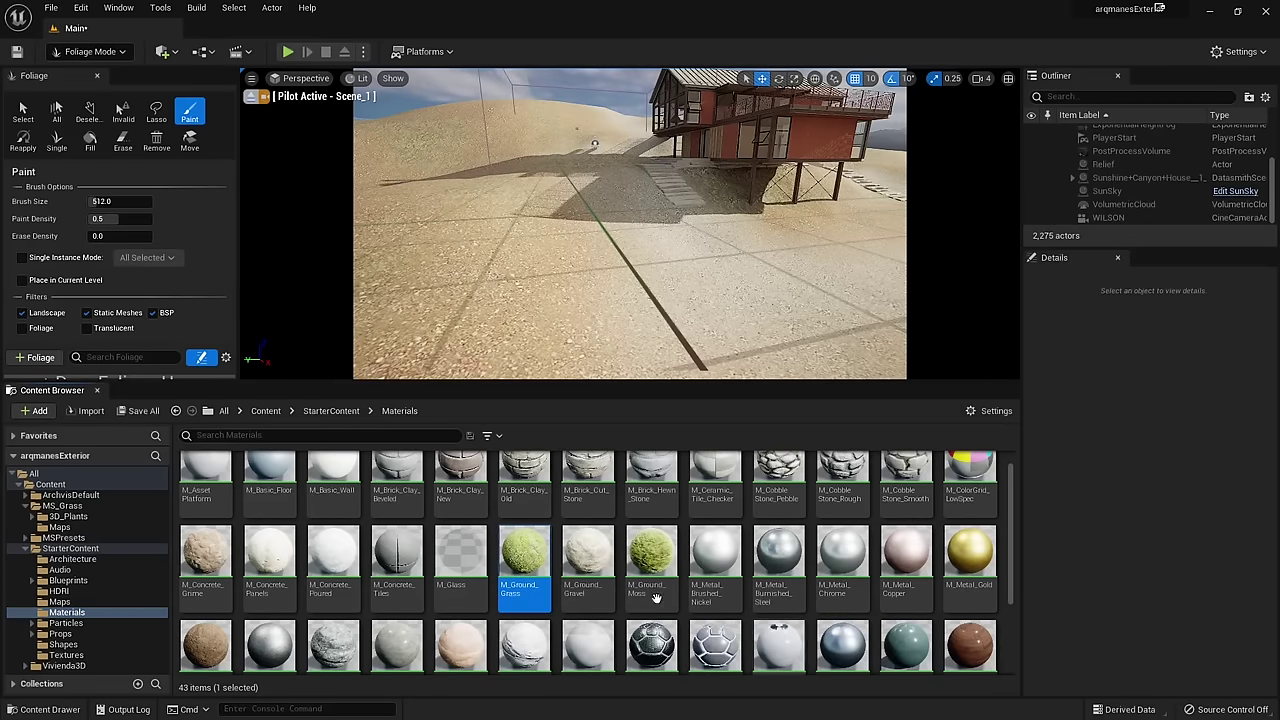
drag(530, 565, 550, 294)
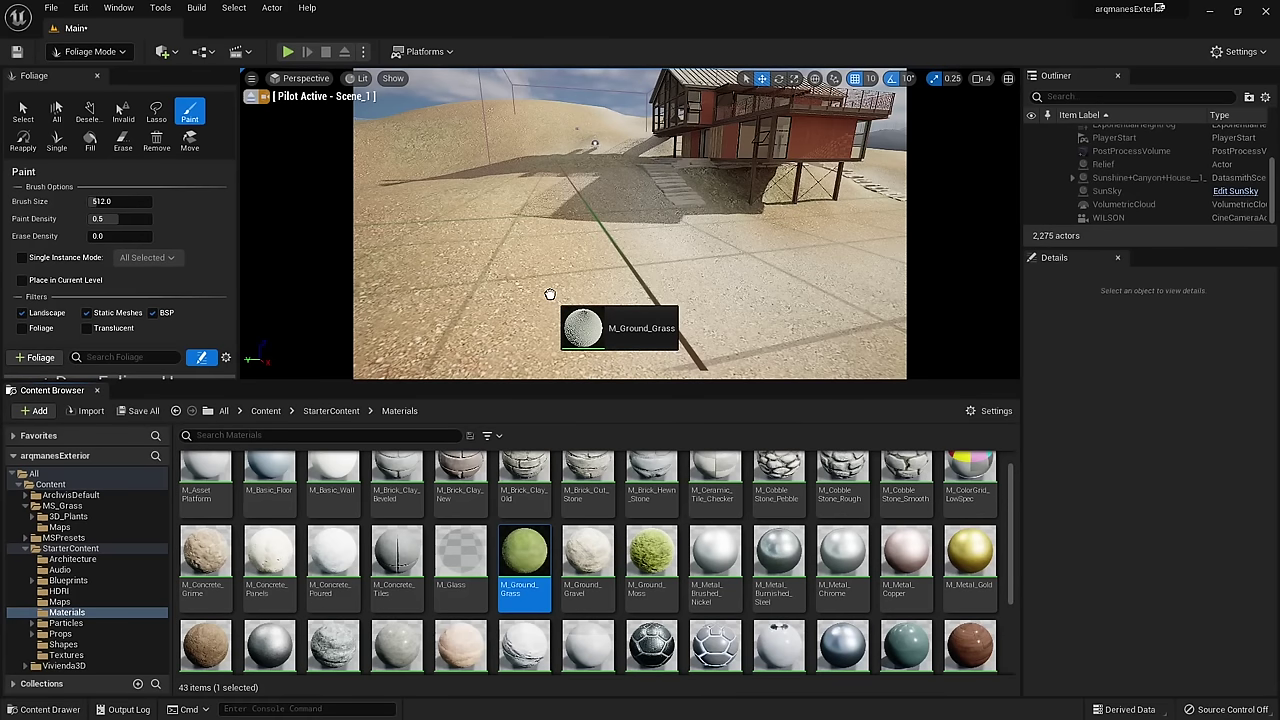
drag(550, 294, 548, 297)
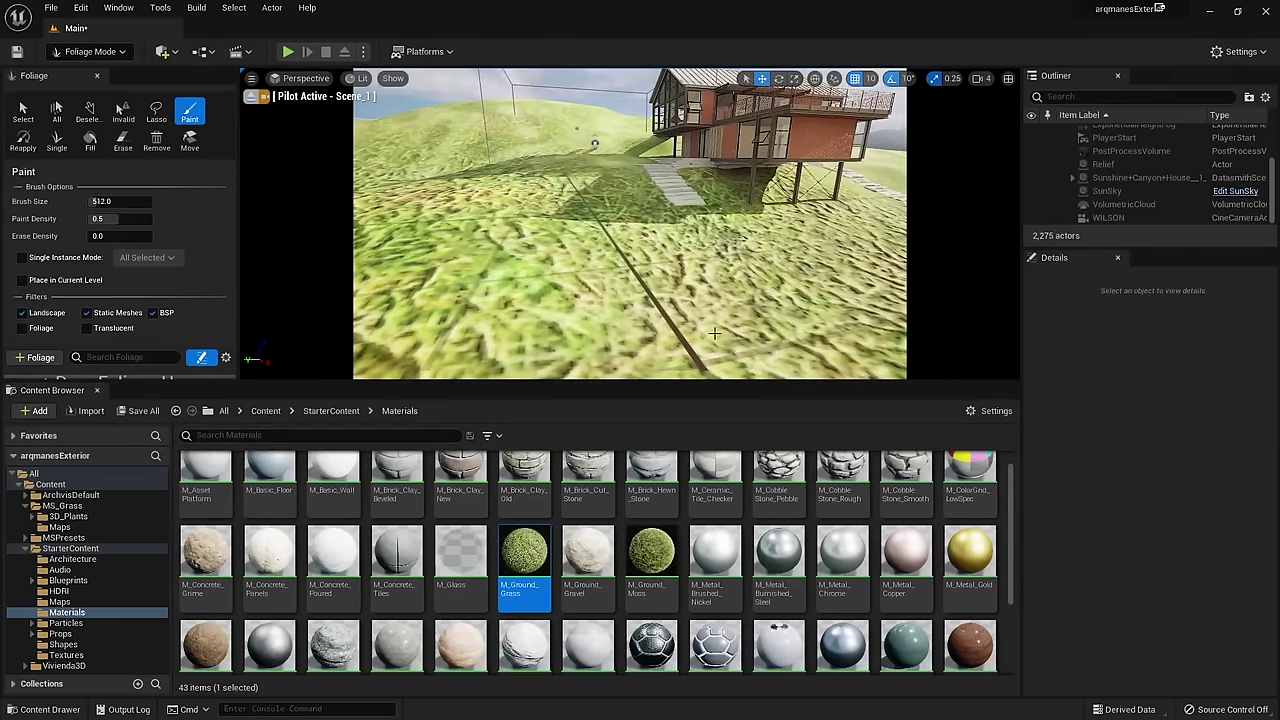
drag(714, 333, 685, 317)
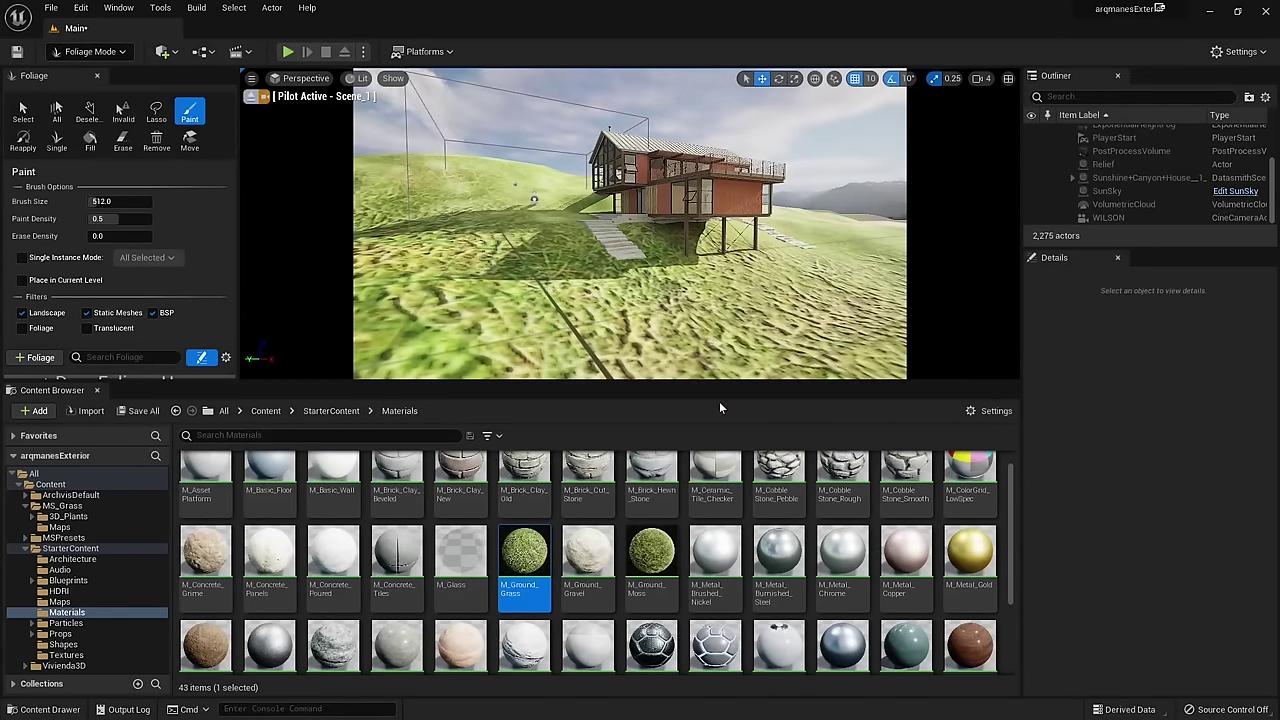
Step: Open the M_Ground_Grass material editor and zoom around its node graph
double_click(522, 558)
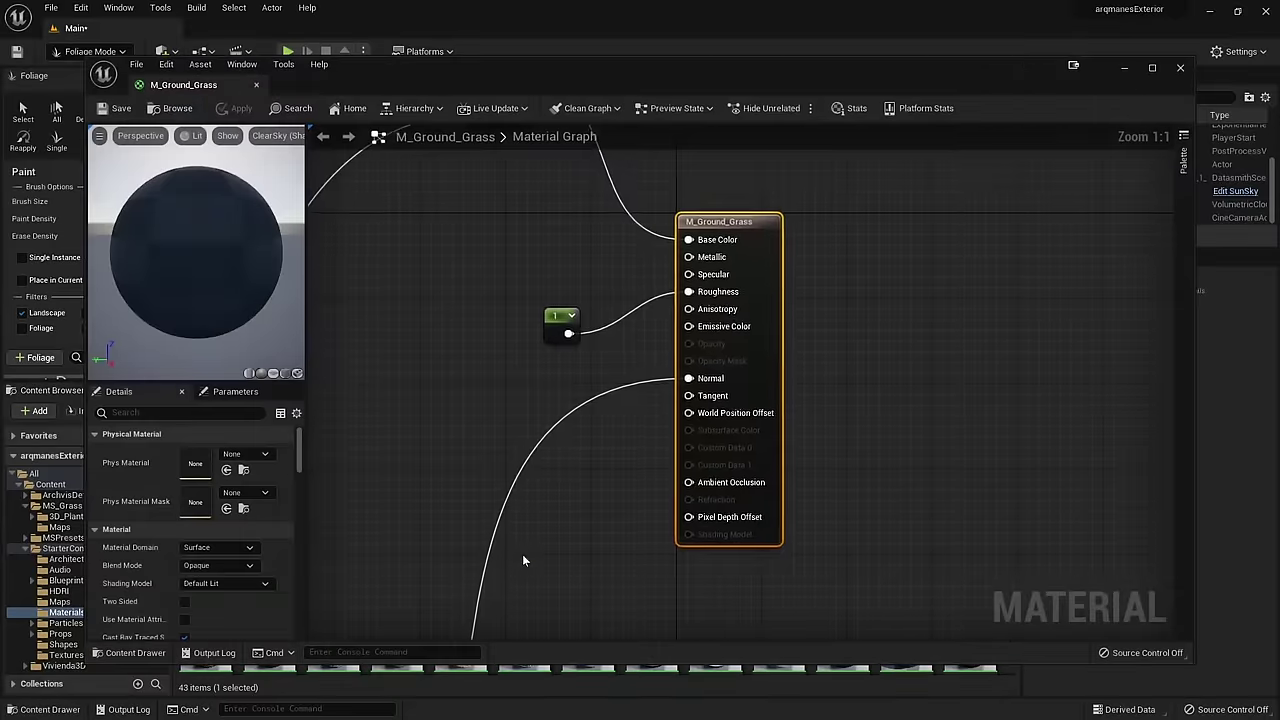
scroll(698, 313, down, 7)
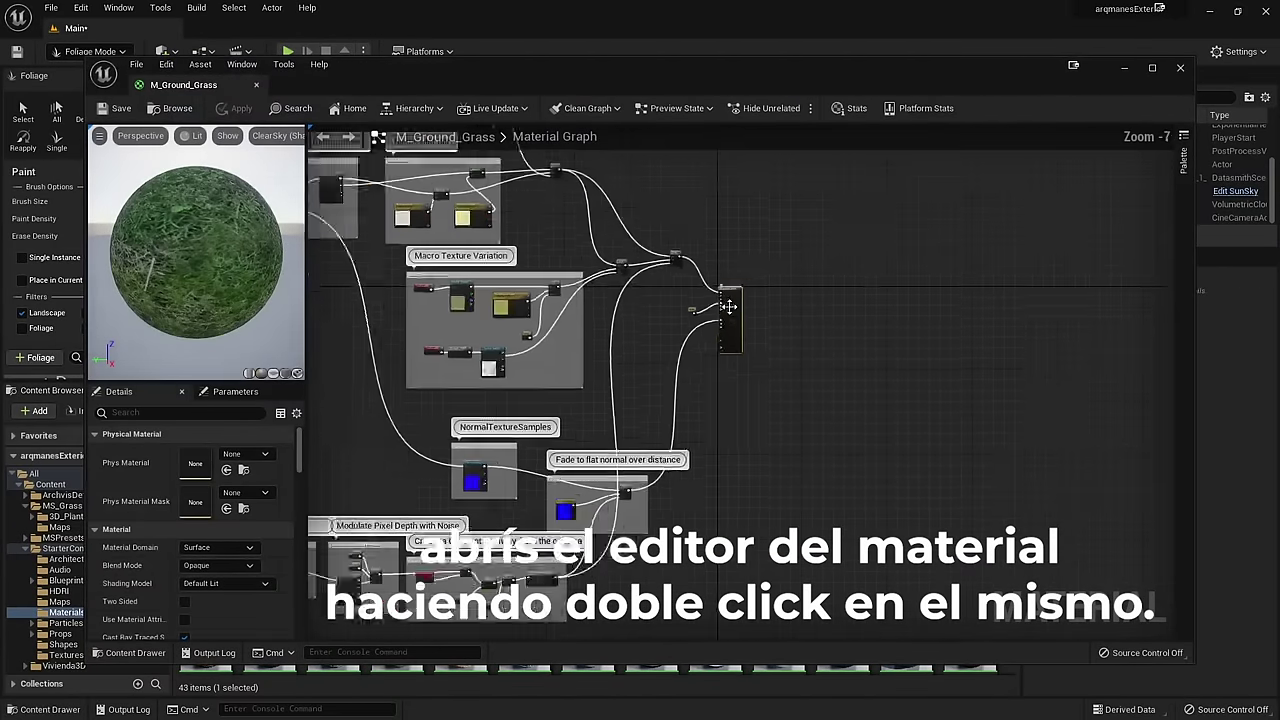
scroll(798, 304, down, 3)
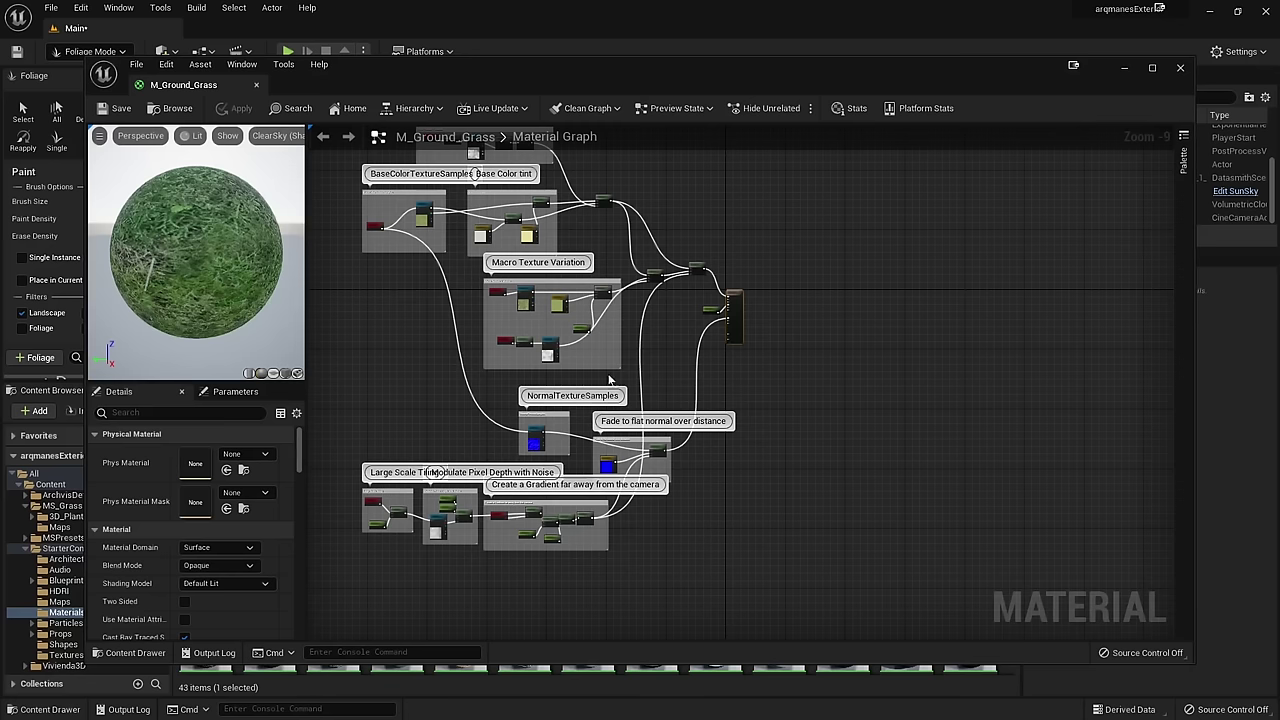
scroll(738, 275, up, 8)
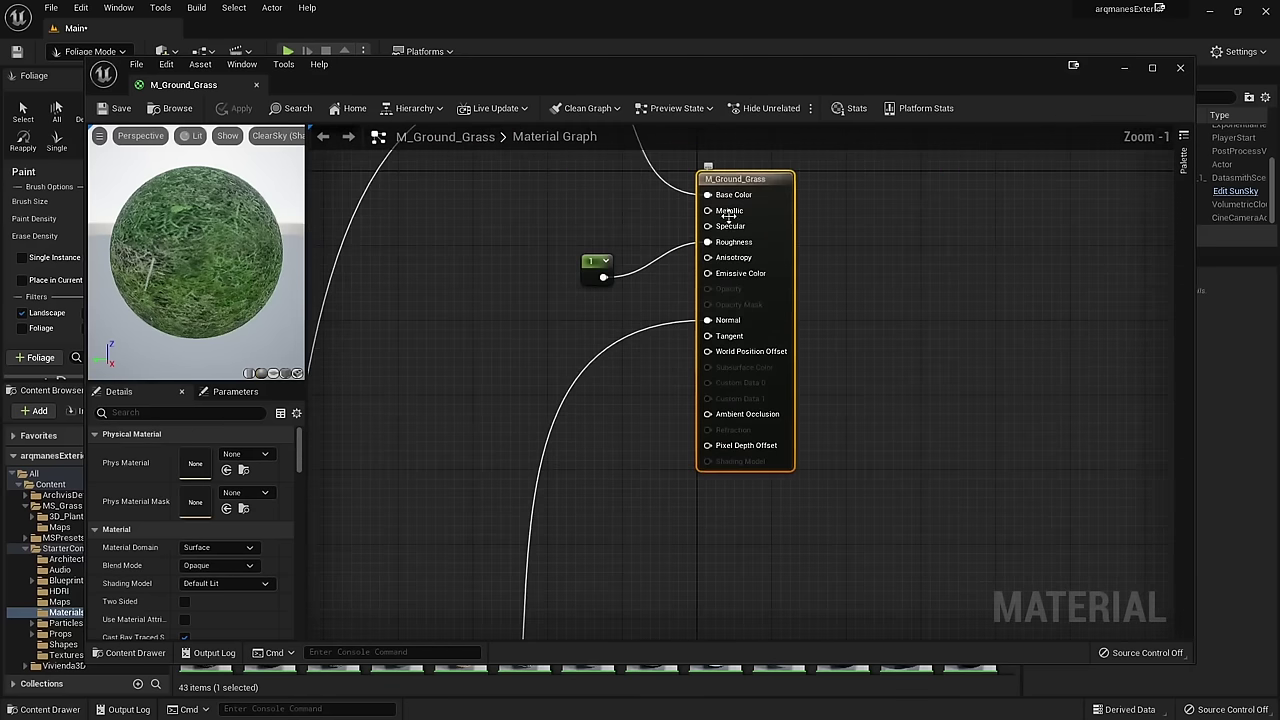
scroll(890, 416, down, 4)
scroll(723, 244, up, 4)
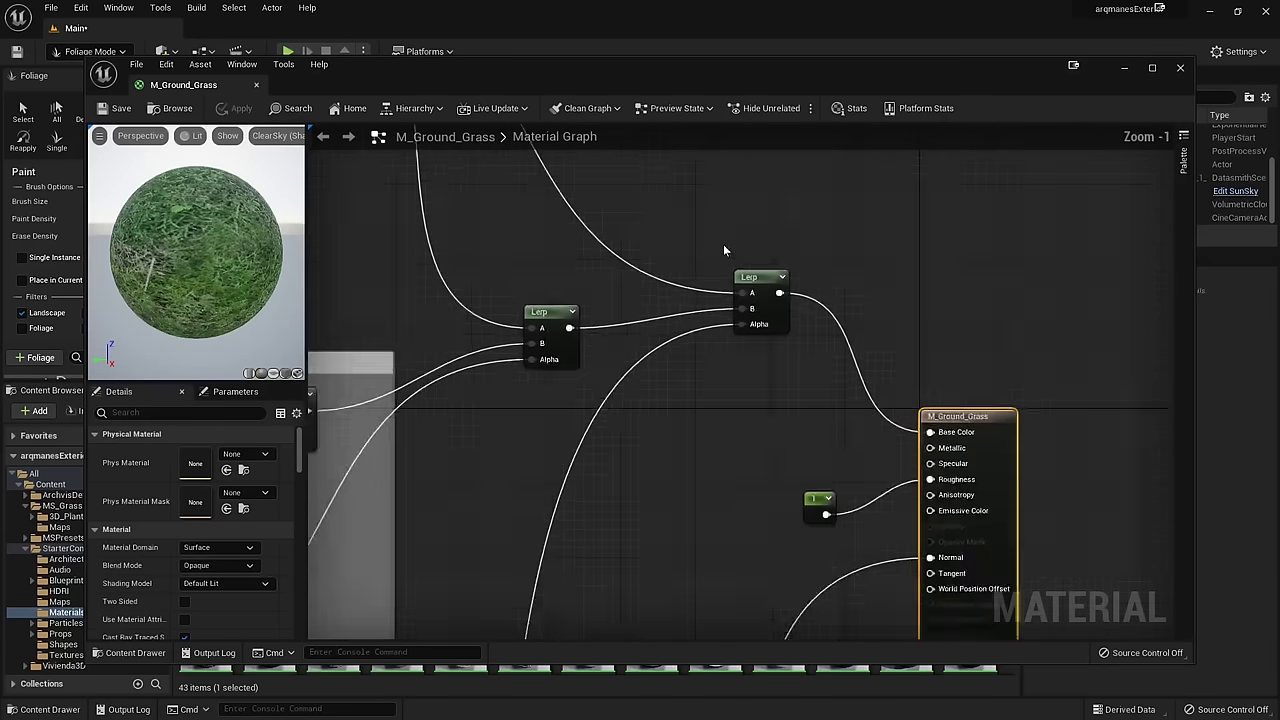
scroll(768, 355, down, 6)
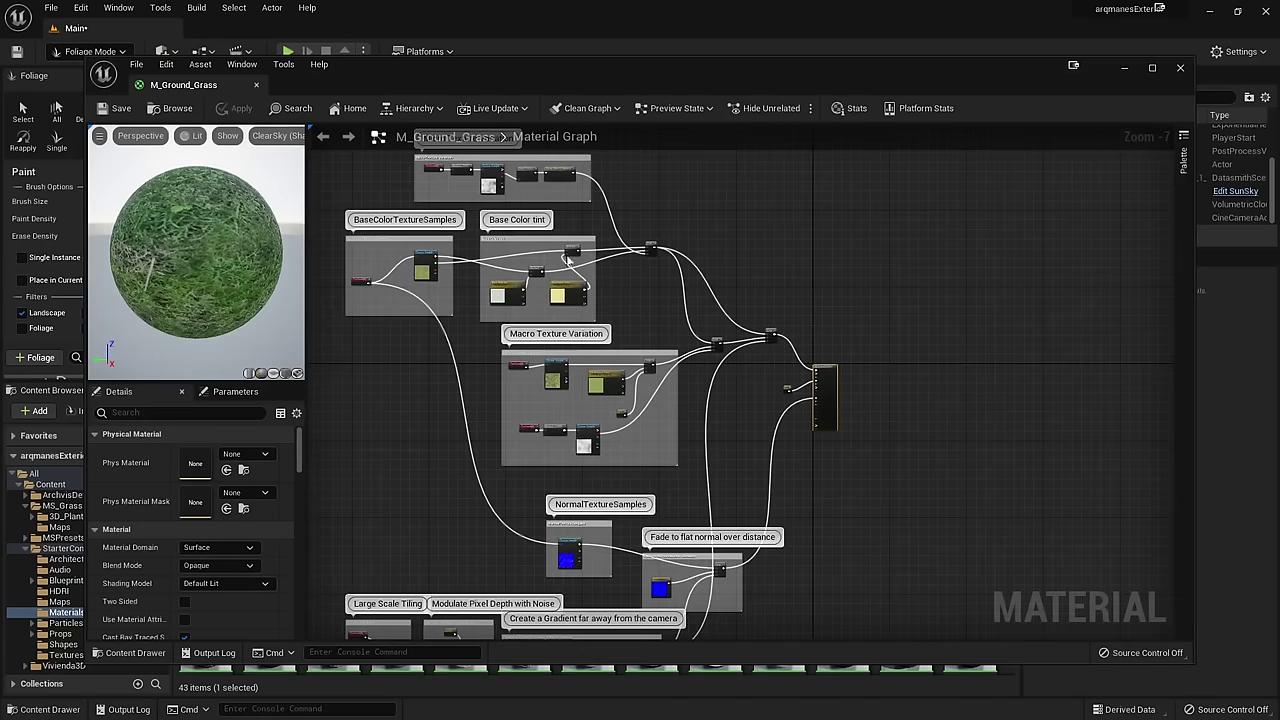
scroll(373, 240, up, 2)
scroll(373, 240, up, 2)
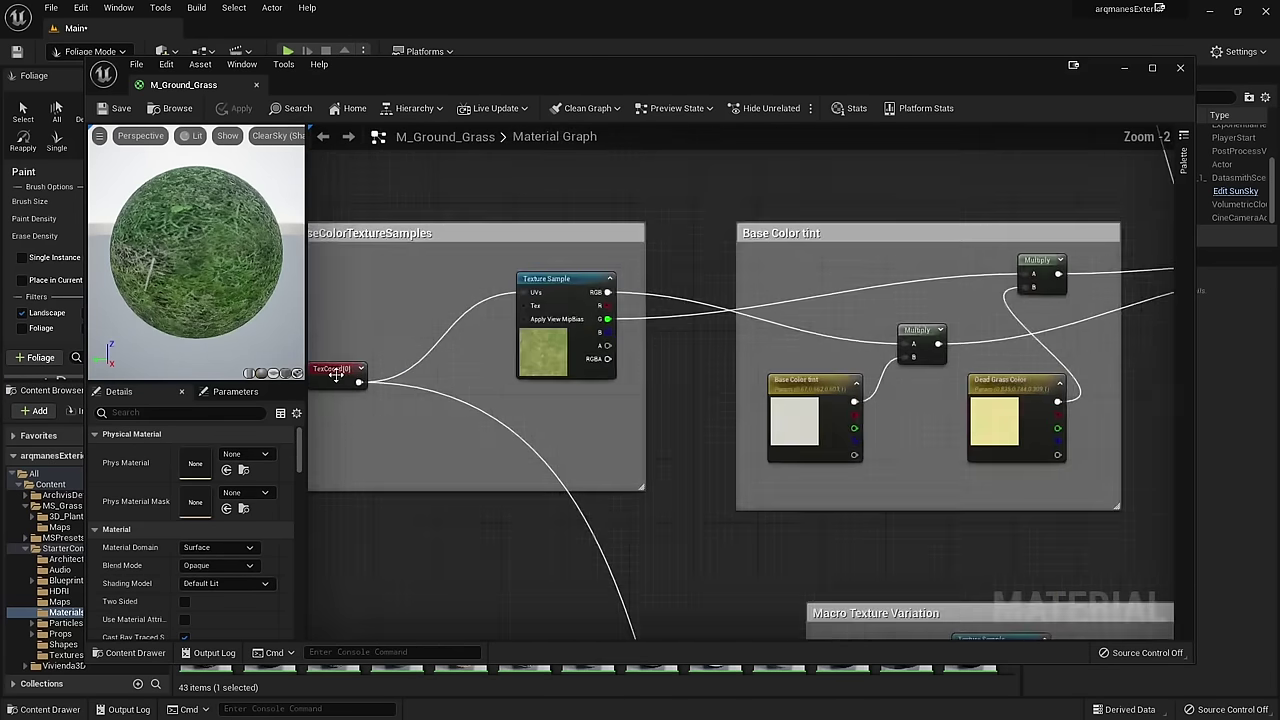
scroll(373, 240, up, 2)
Step: Set the TexCoord node's UTiling and VTiling to 5.0 and apply the material
click(330, 368)
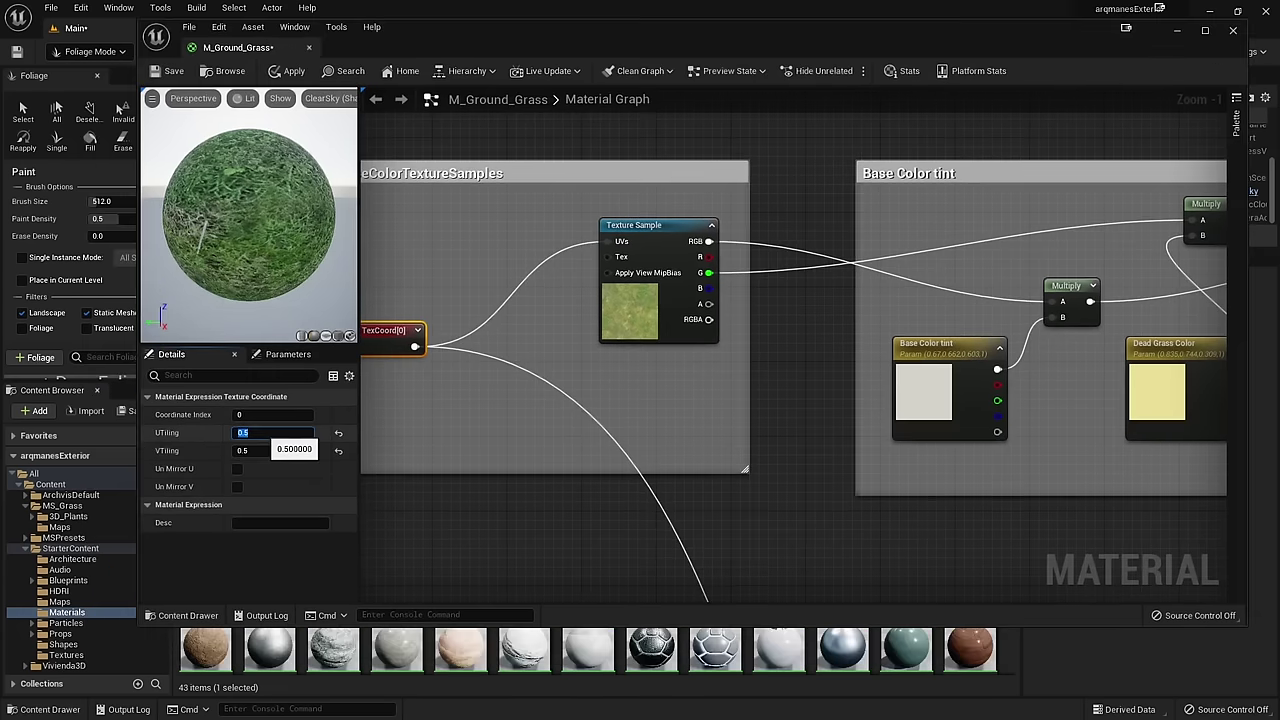
text(5)
key(Return)
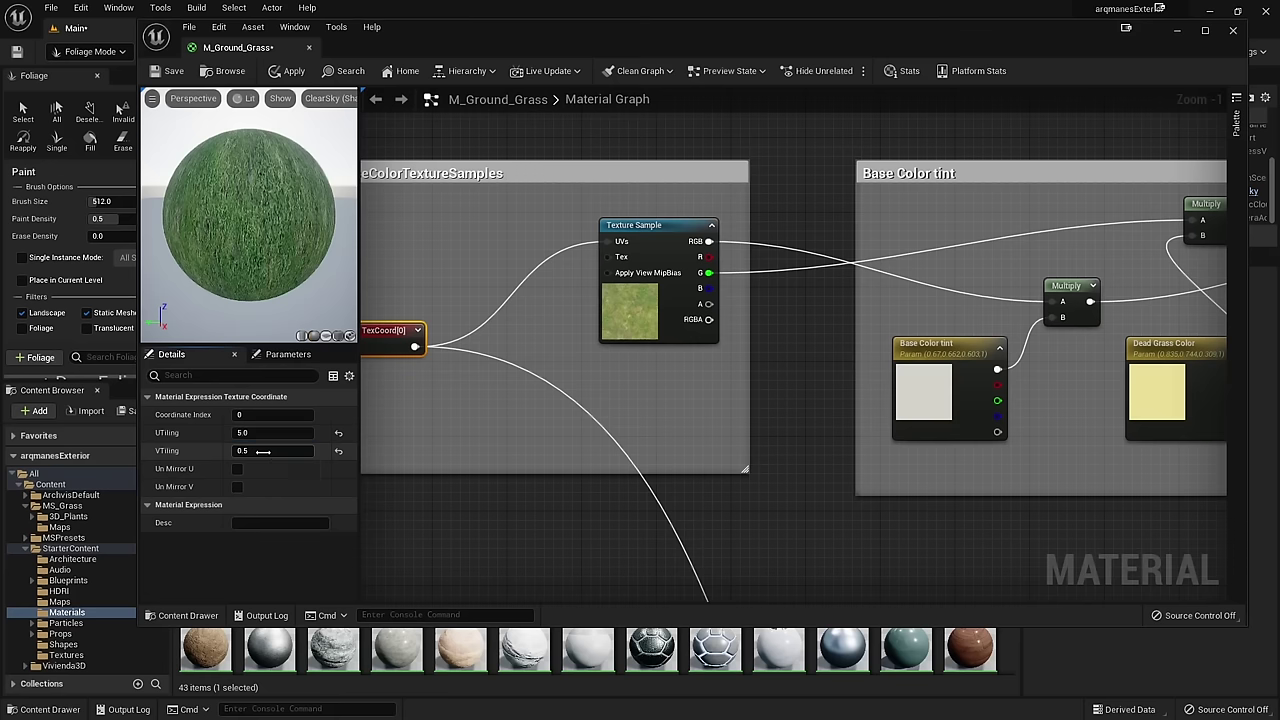
text(5)
key(Return)
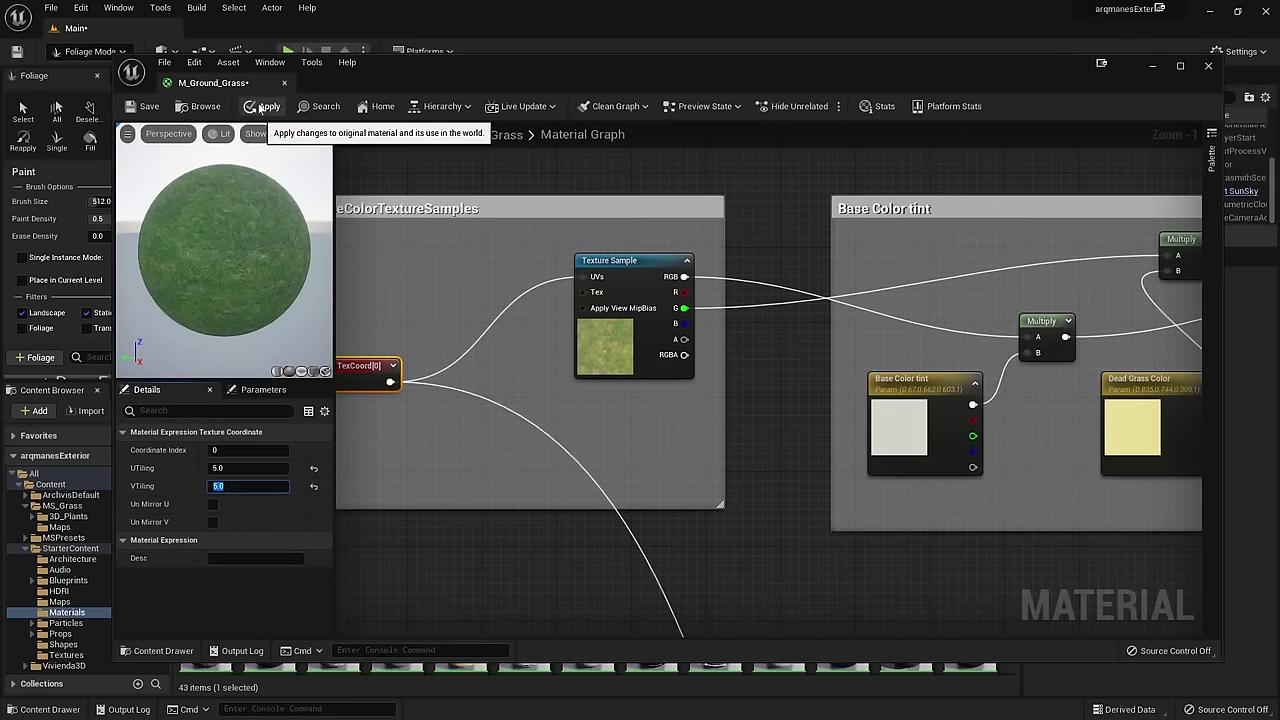
click(269, 106)
Step: Dock the material editor beside the level, compare the retiled grass, and return to the level
mouse_move(400, 72)
mouse_down()
mouse_move(1117, 205)
mouse_move(626, 105)
mouse_move(388, 73)
mouse_move(380, 95)
mouse_up()
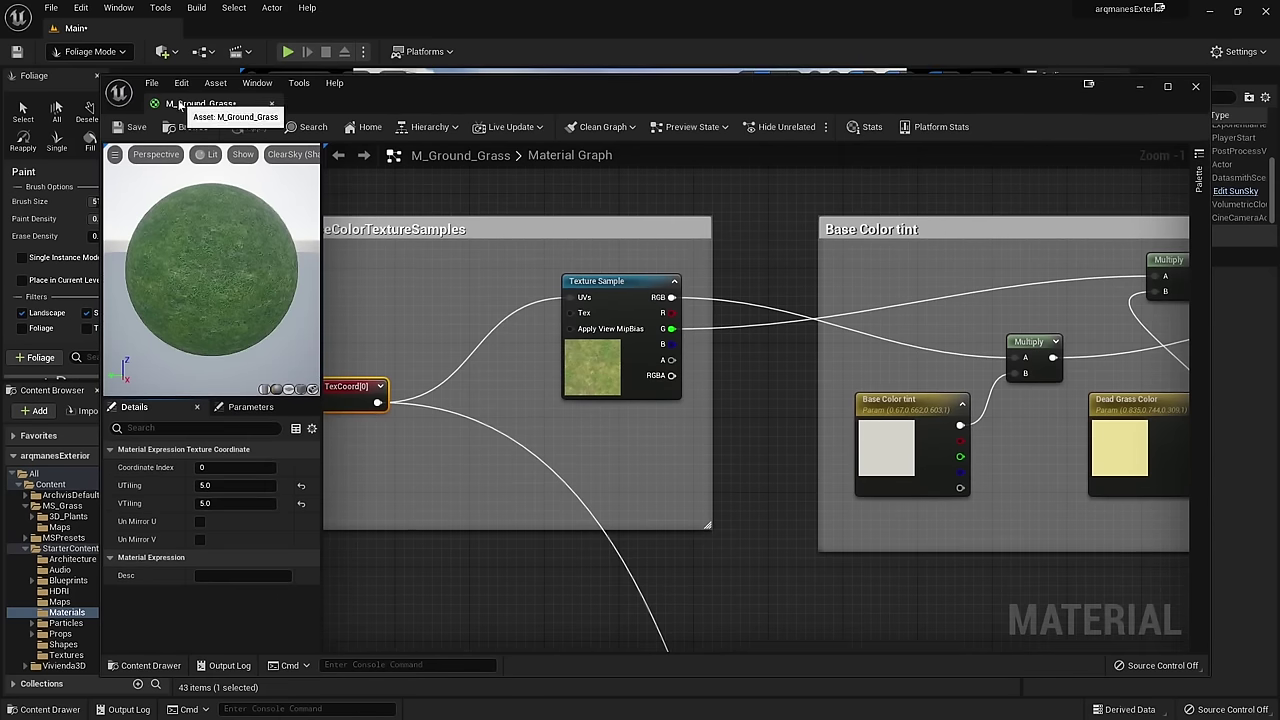
drag(180, 106, 226, 30)
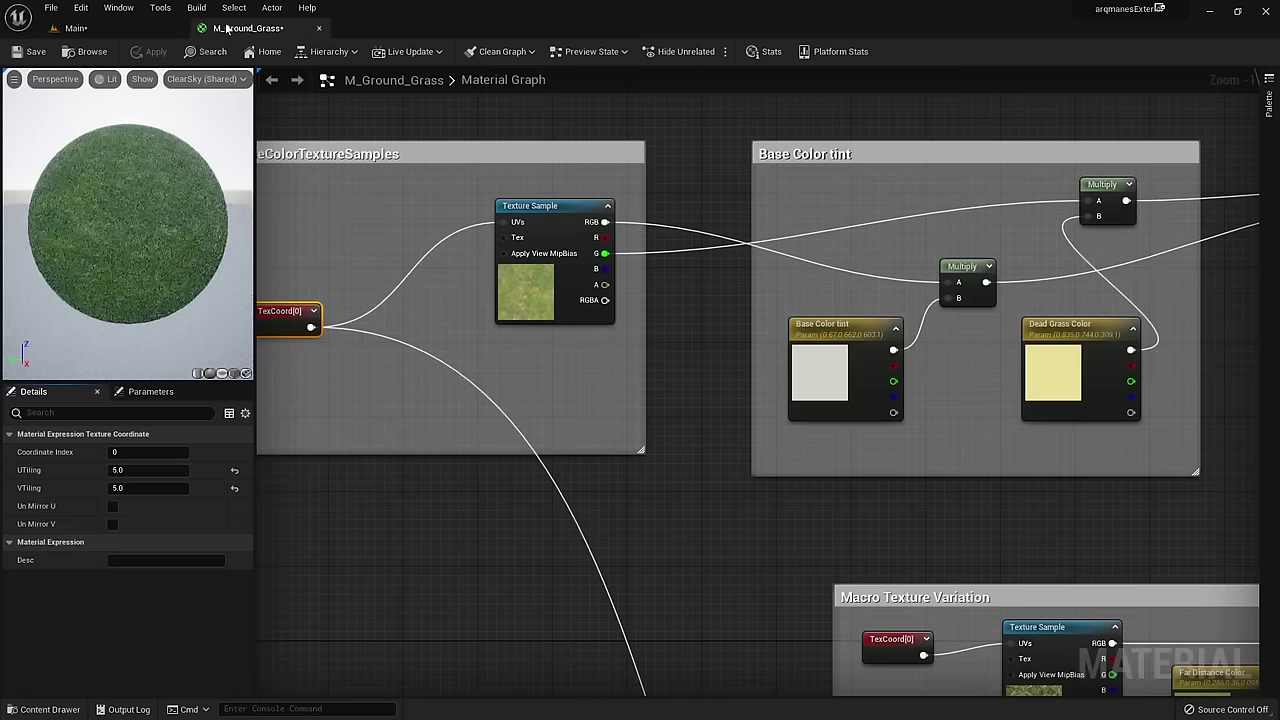
click(120, 28)
click(224, 31)
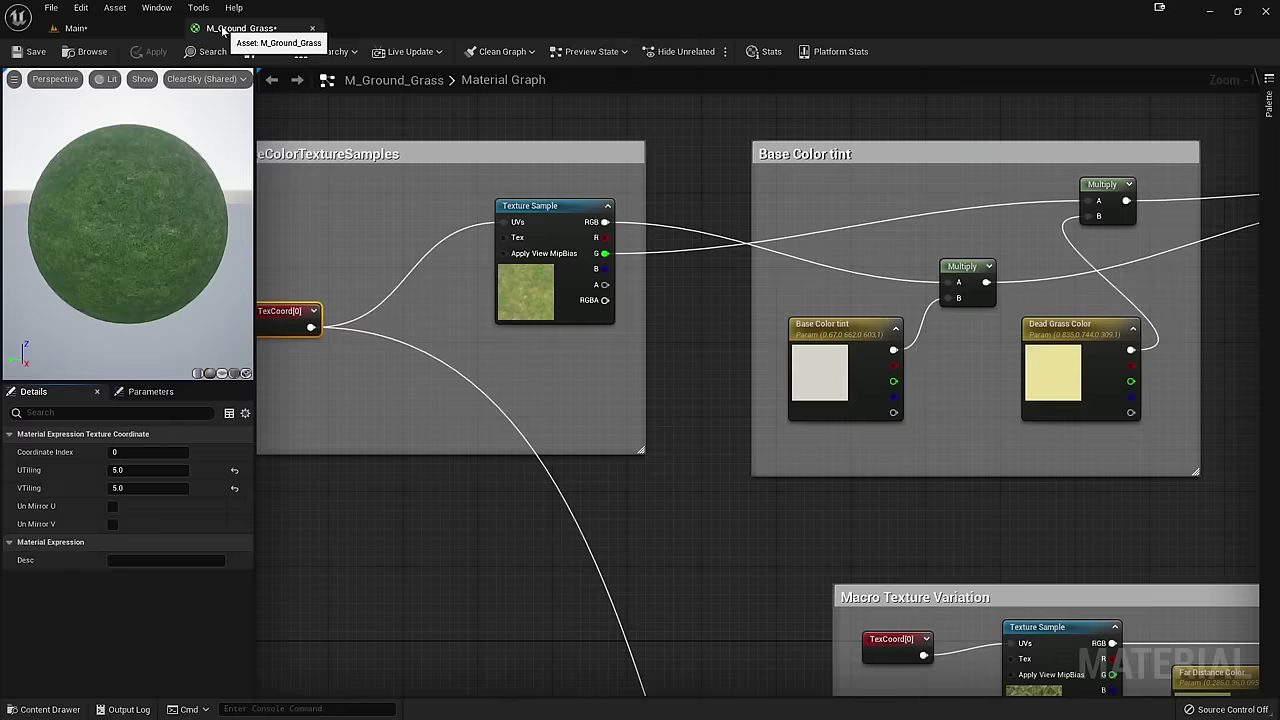
click(76, 28)
click(240, 28)
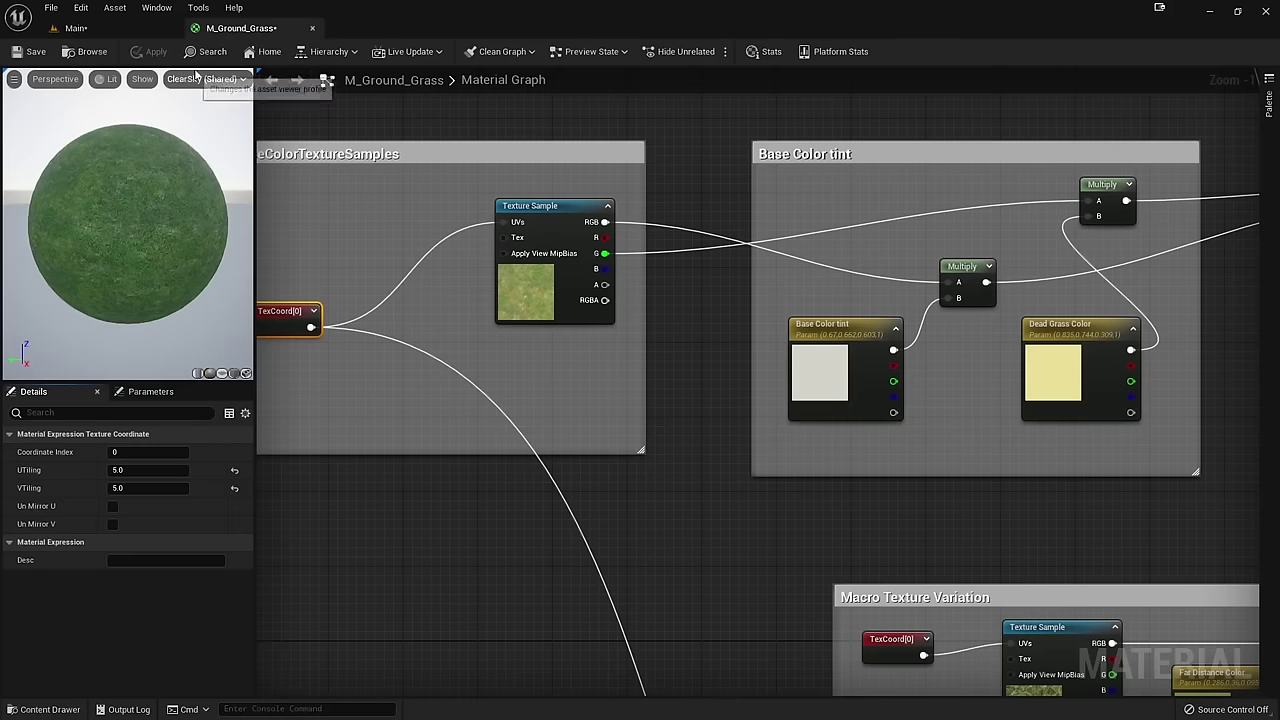
scroll(619, 370, down, 6)
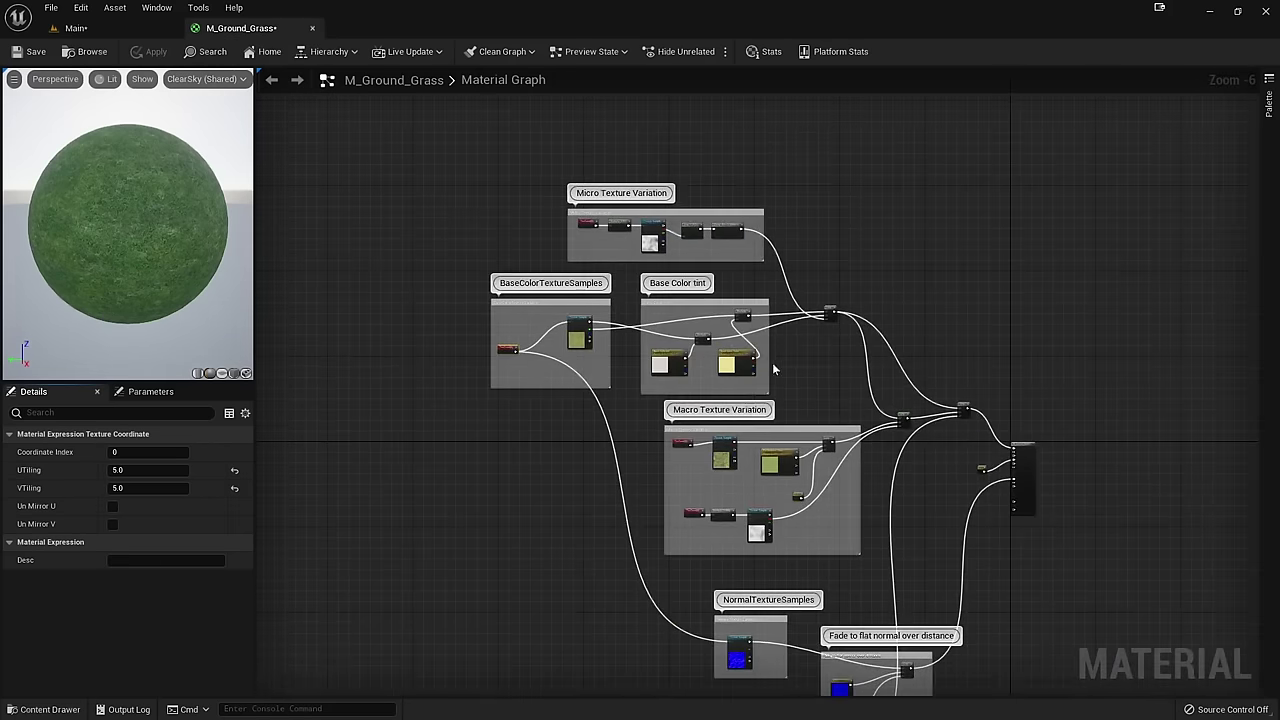
scroll(728, 332, down, 1)
click(76, 28)
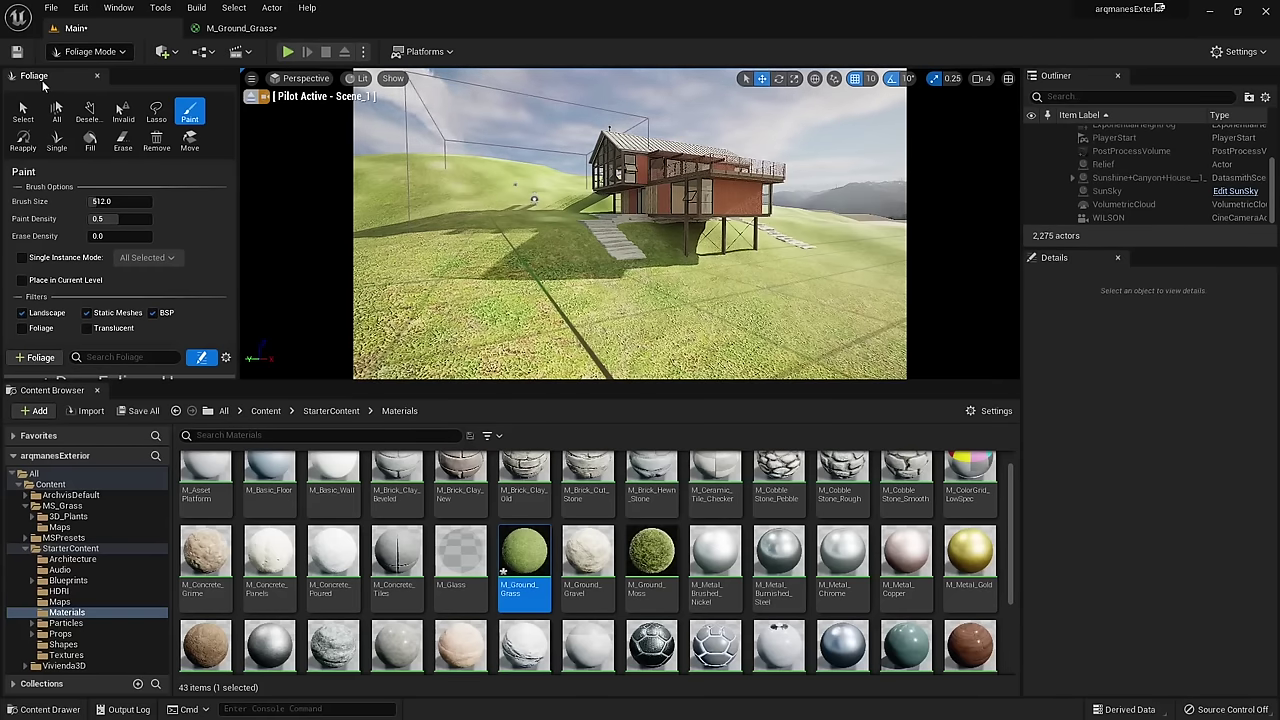
Step: Drag the Basket_Grass_00 Var1–Var7 LOD0 meshes from 3D_Plants into the foliage list
click(70, 517)
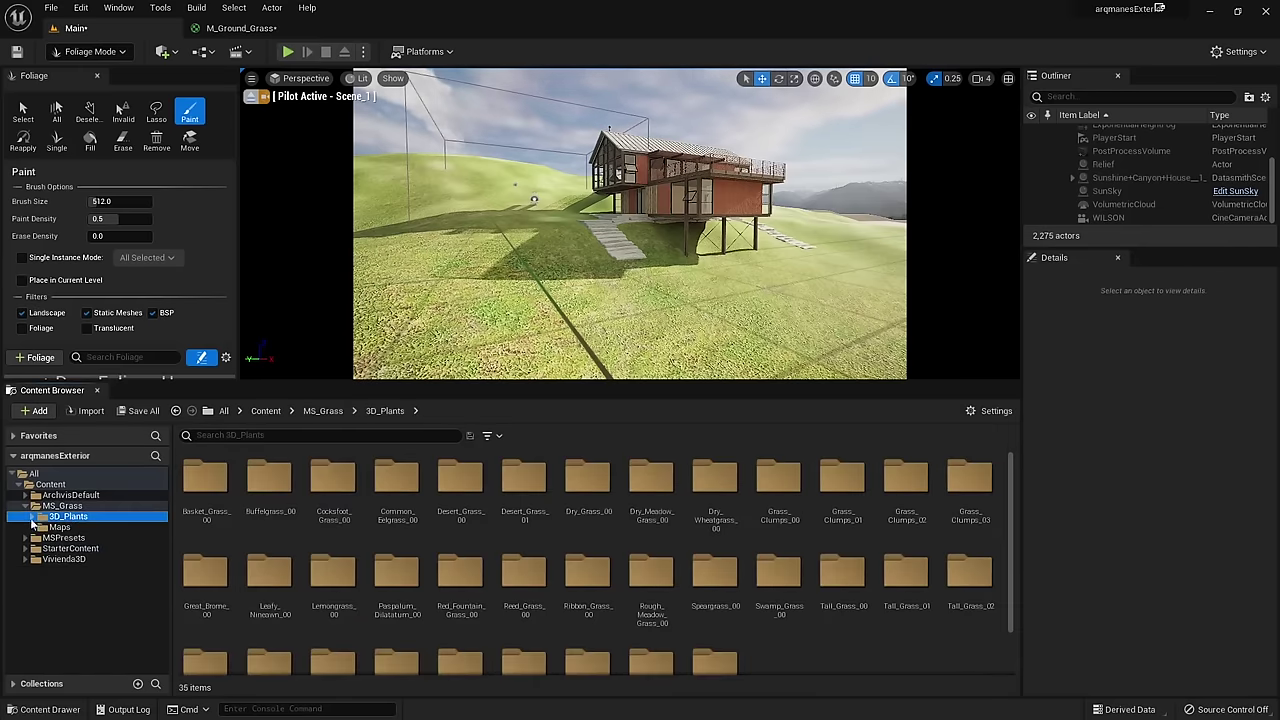
double_click(205, 478)
click(204, 588)
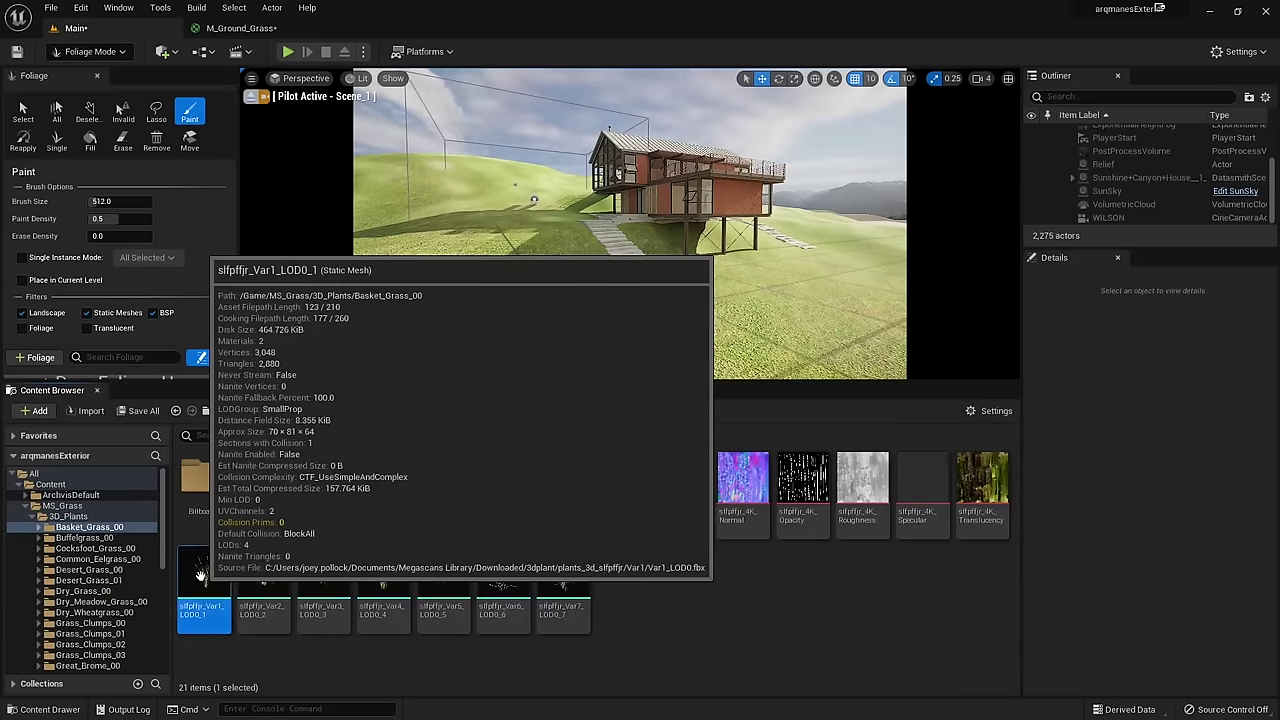
shift+click(560, 600)
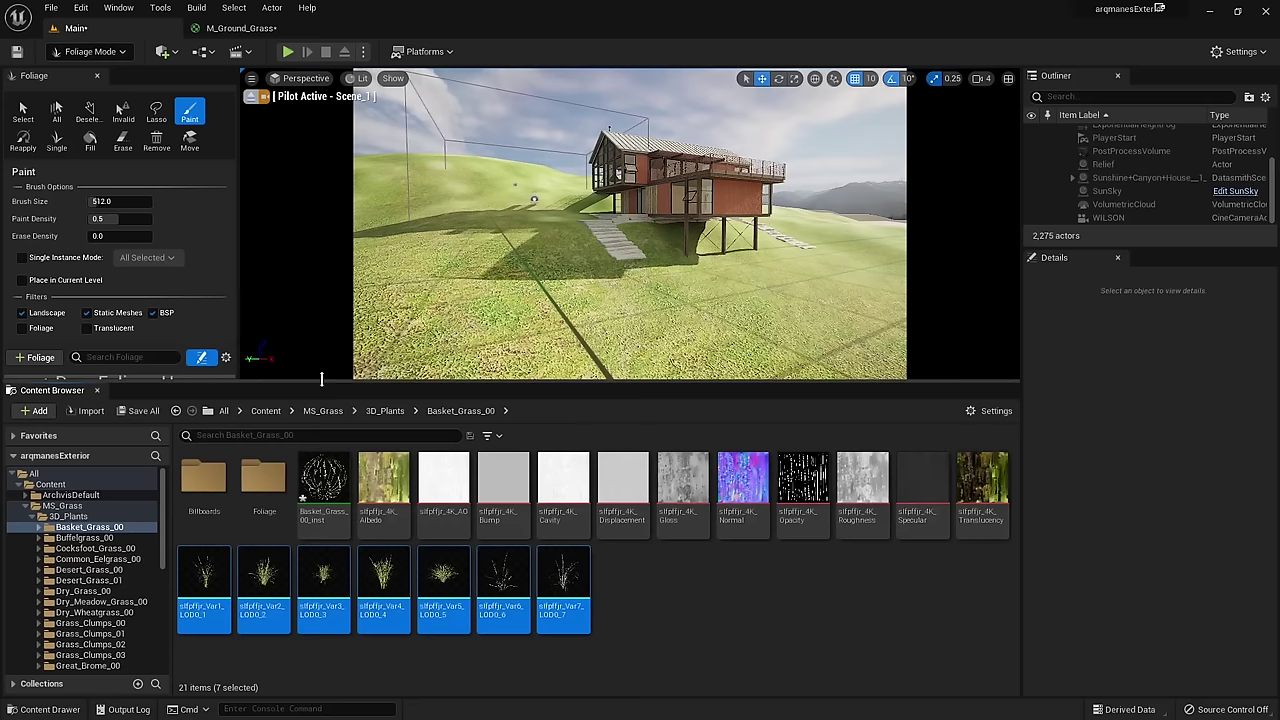
drag(320, 410, 320, 461)
drag(270, 625, 80, 394)
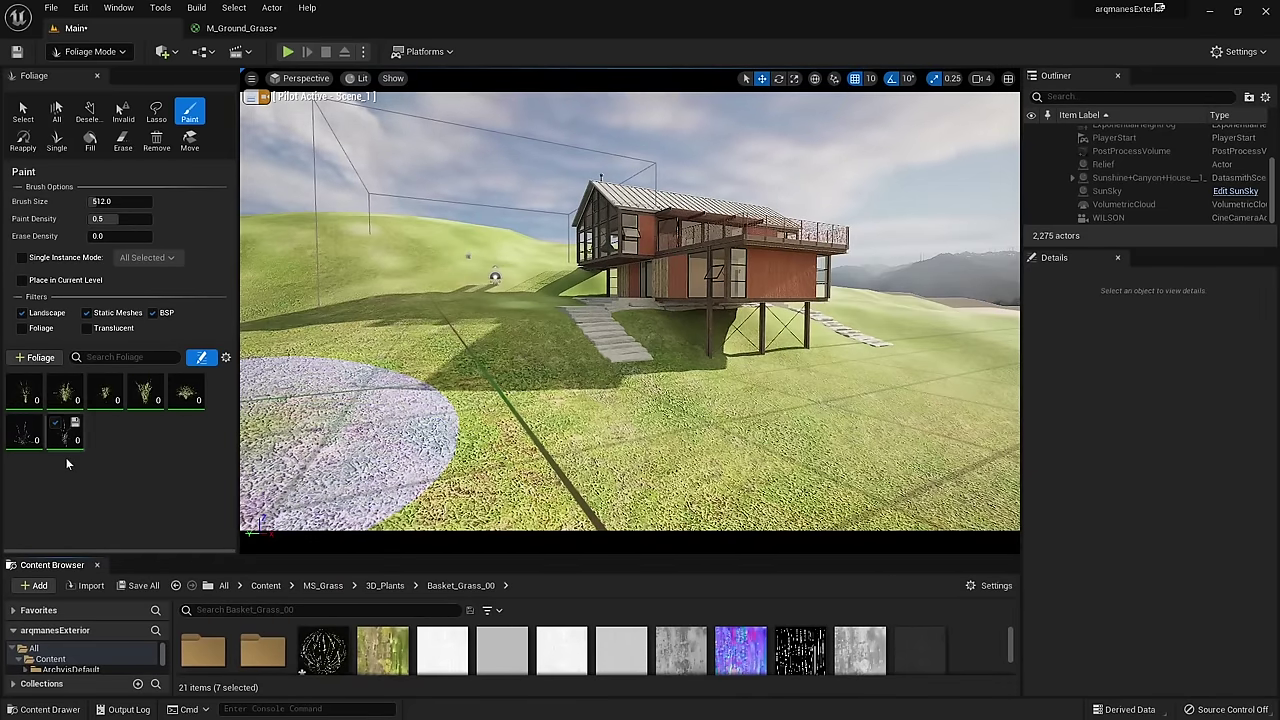
Step: Select the first grass type, close the asset browser and enlarge the foliage settings area
click(21, 397)
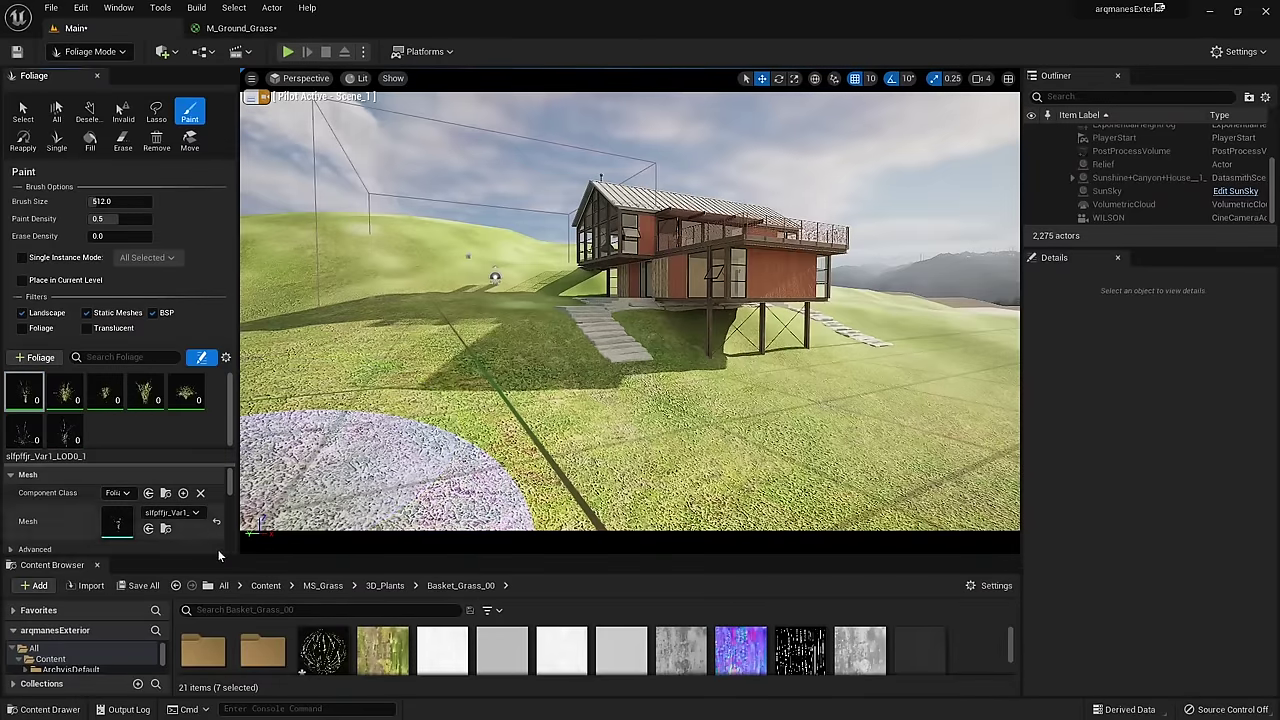
click(96, 565)
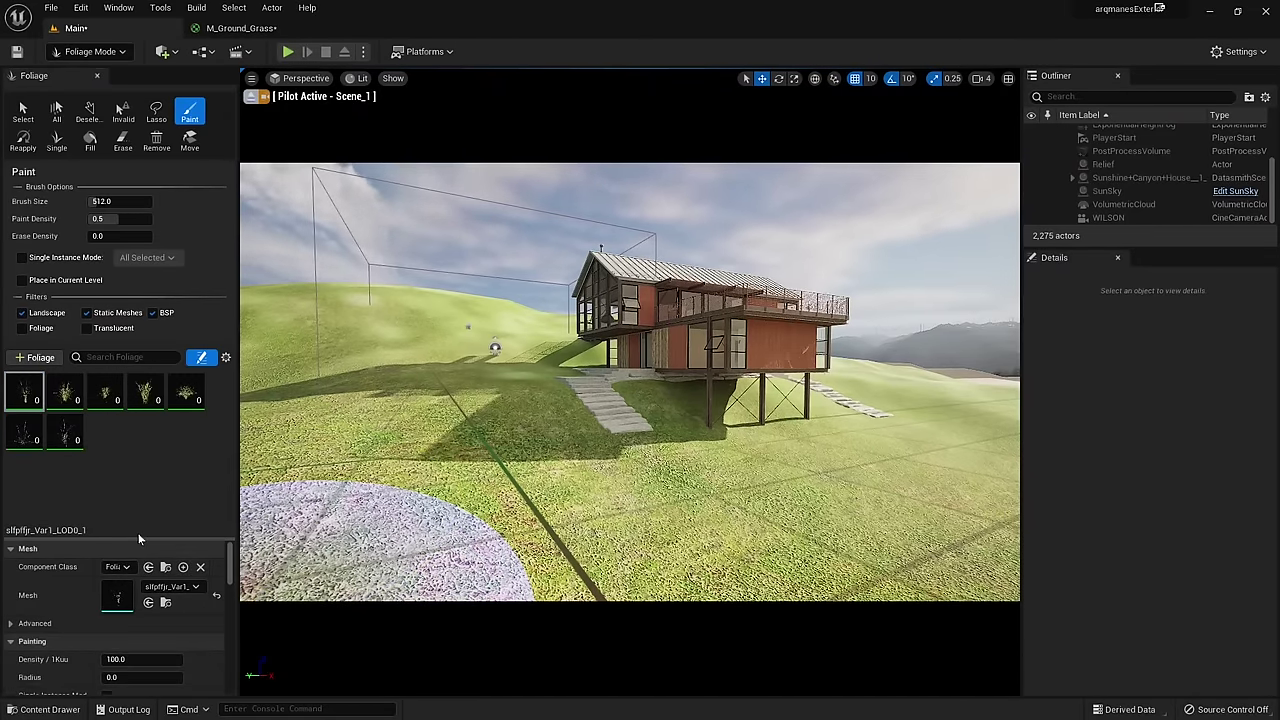
drag(137, 535, 136, 471)
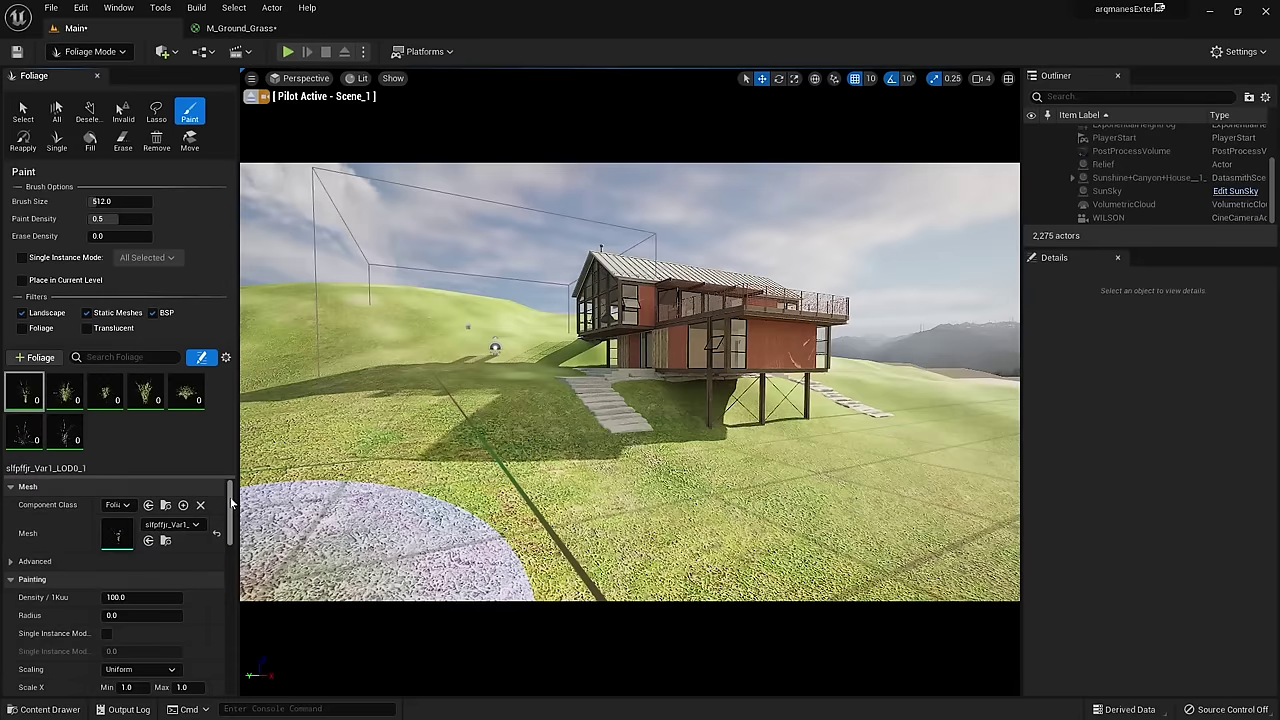
scroll(233, 538, down, 5)
mouse_move(233, 538)
mouse_down()
mouse_move(237, 487)
mouse_move(237, 501)
mouse_up()
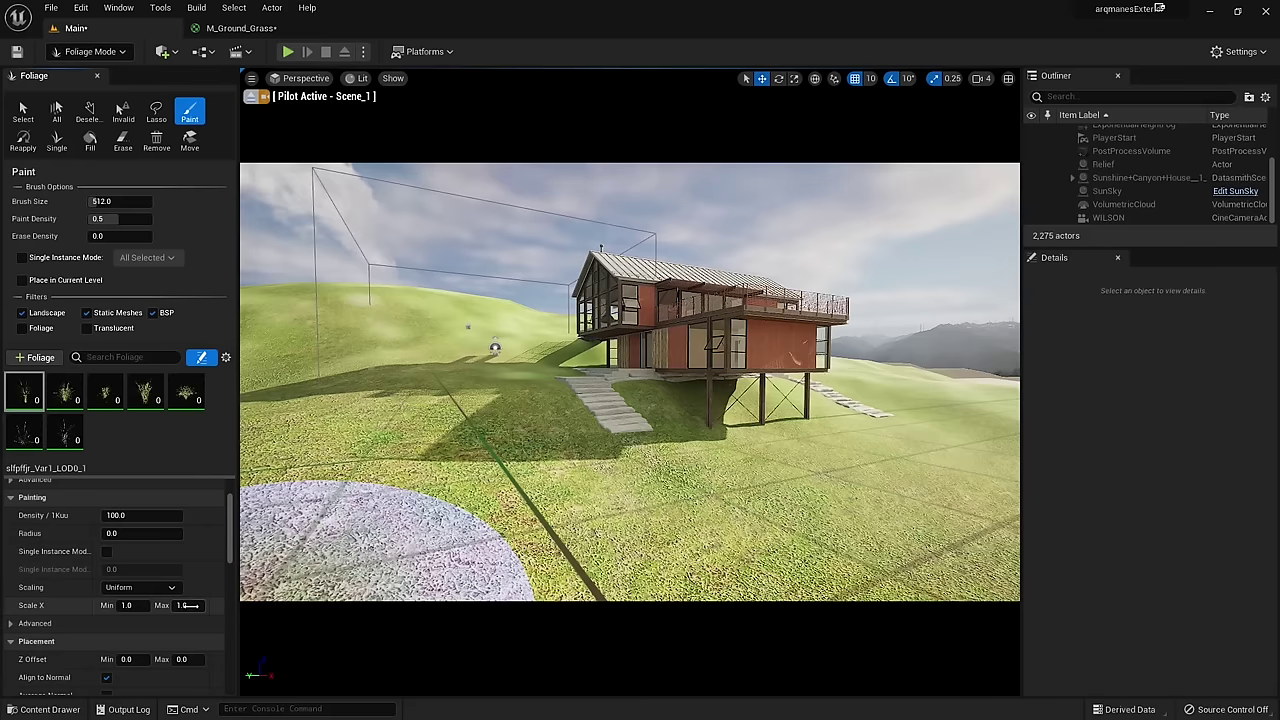
scroll(228, 543, down, 2)
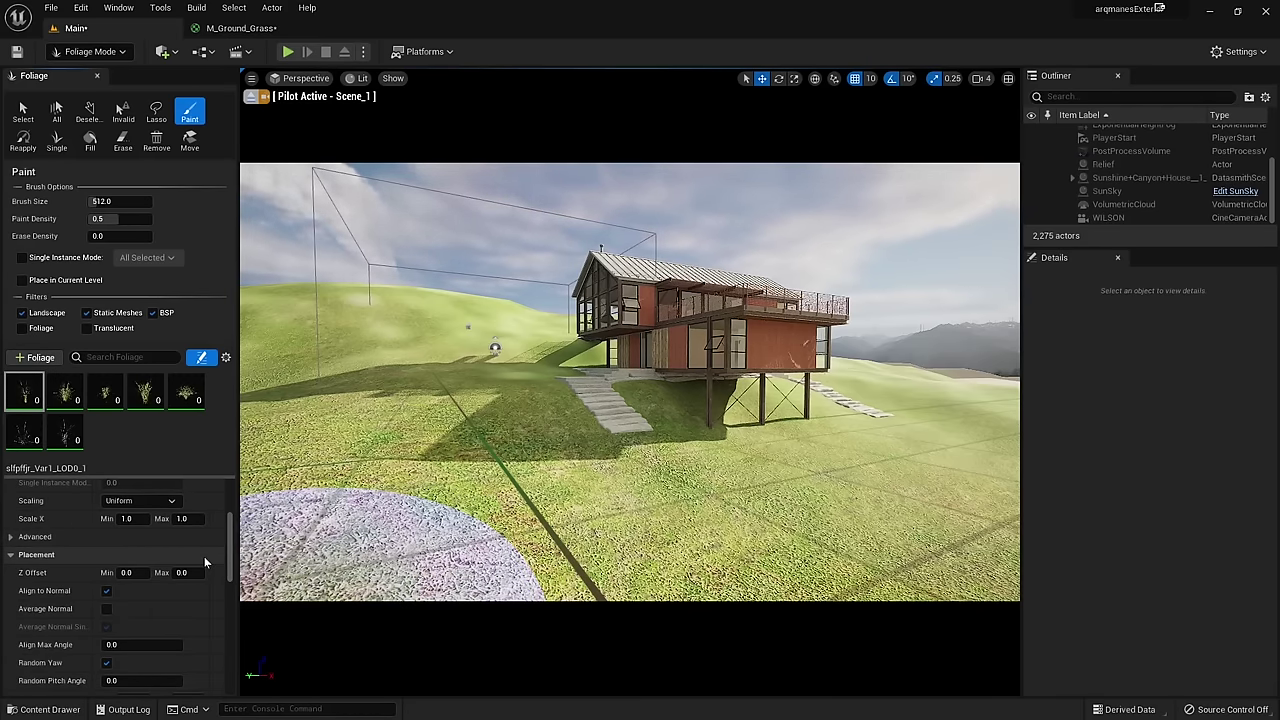
scroll(165, 524, up, 1)
scroll(155, 527, up, 1)
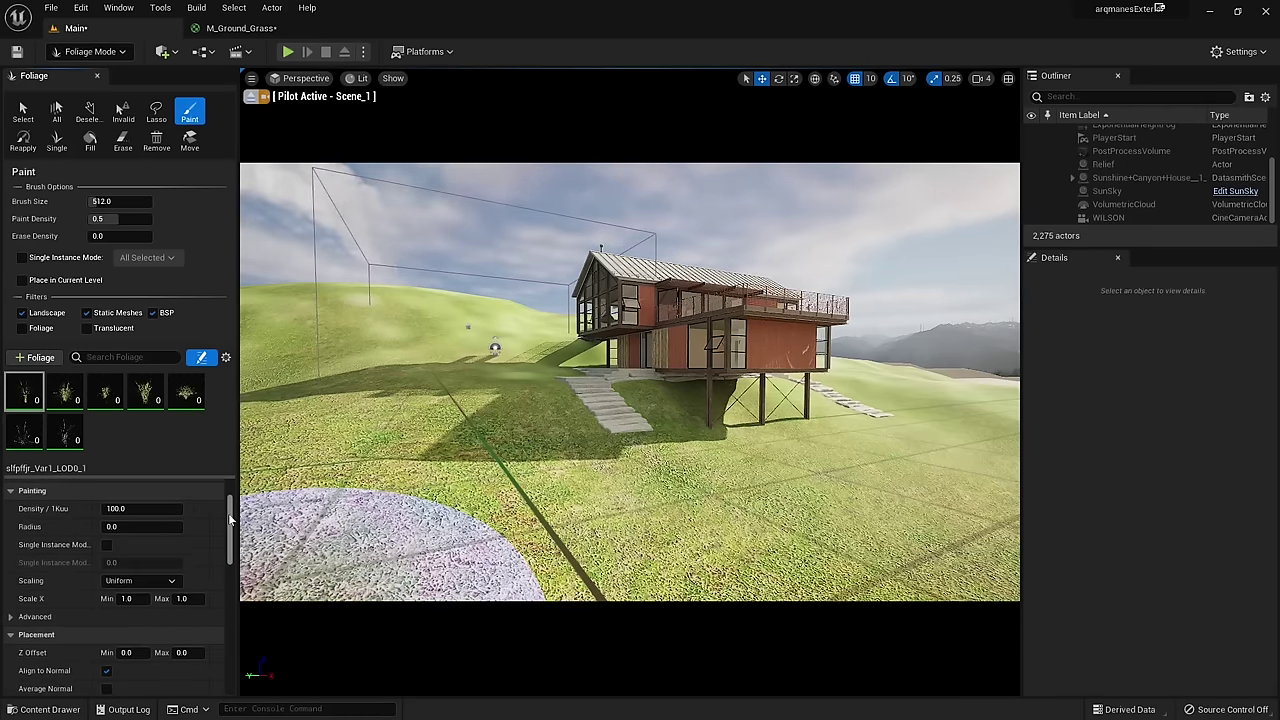
Step: Select all seven grass foliage types and set Density / 1Kuu to 100
shift+click(60, 433)
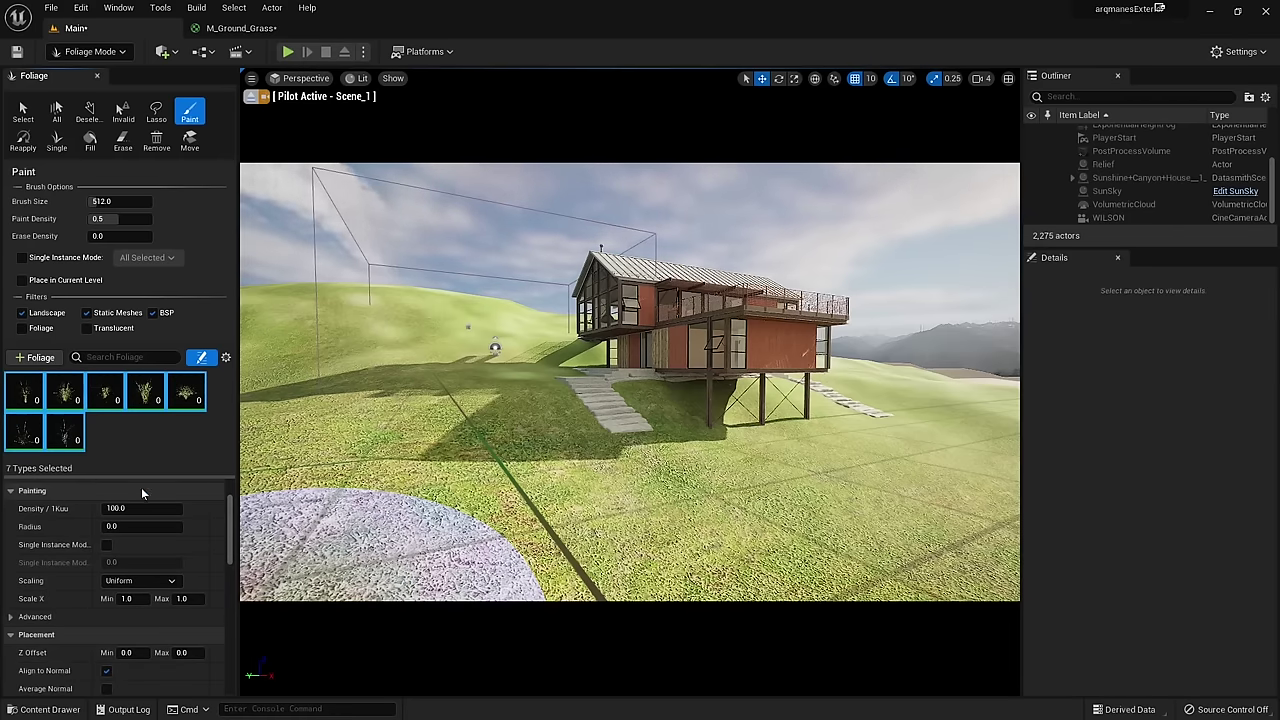
mouse_move(168, 407)
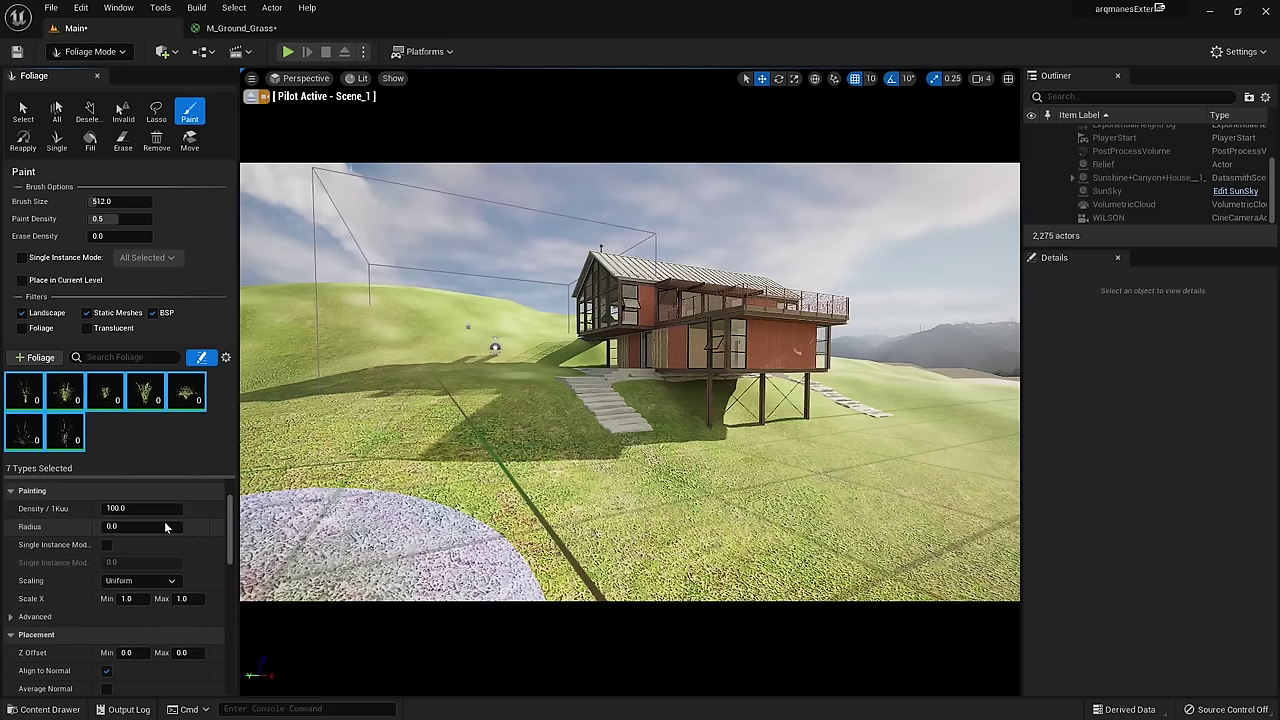
mouse_move(147, 516)
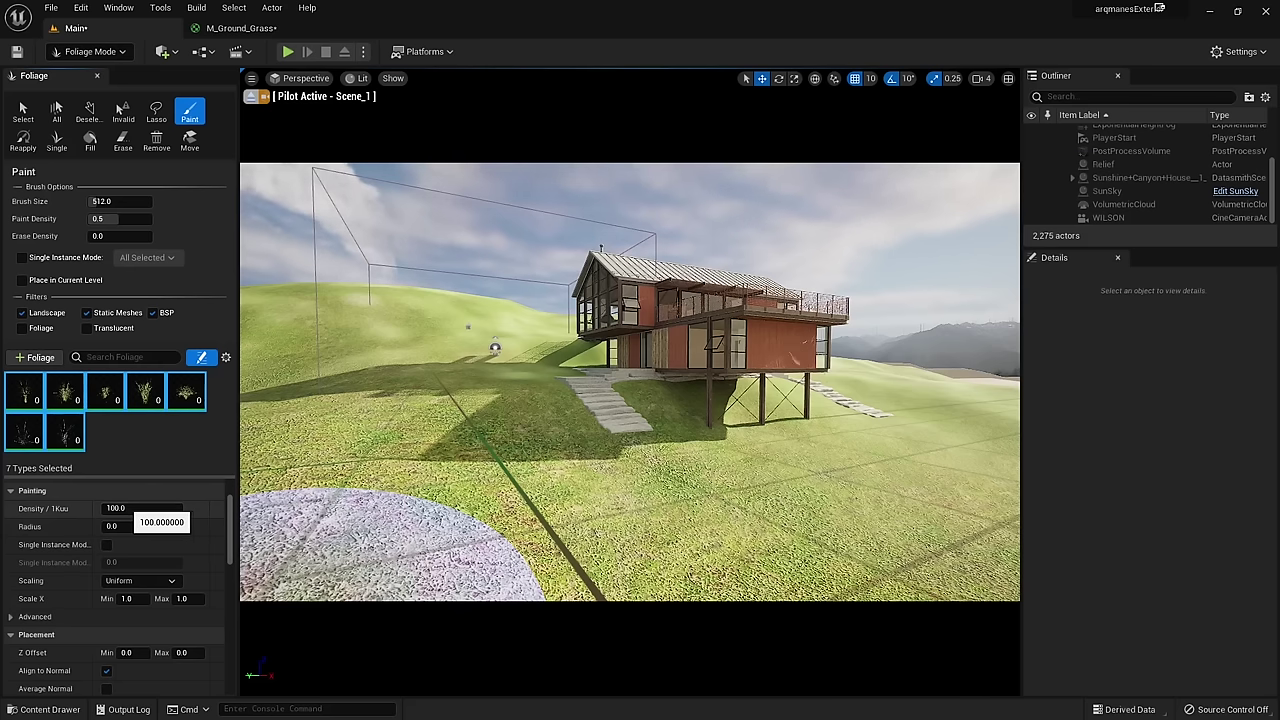
mouse_move(17, 224)
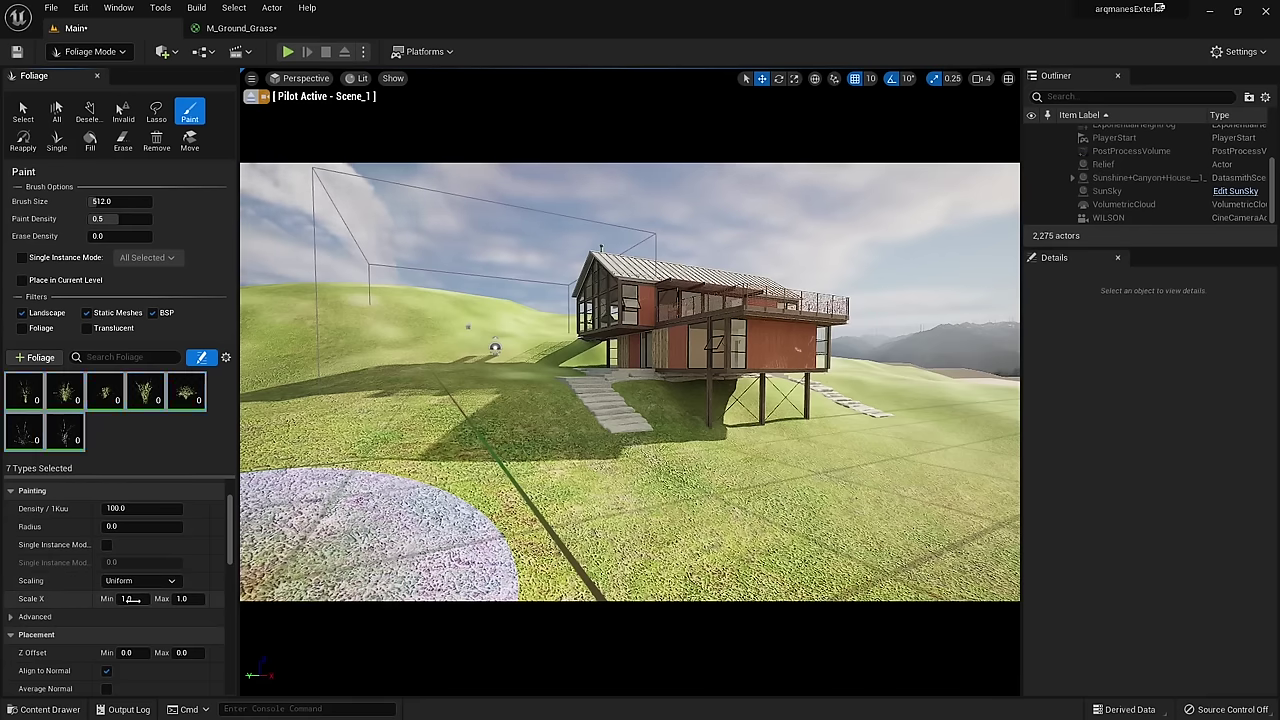
Step: Set the grass Scale X range to 0.7 minimum and 2.0 maximum
click(132, 599)
text(0.7)
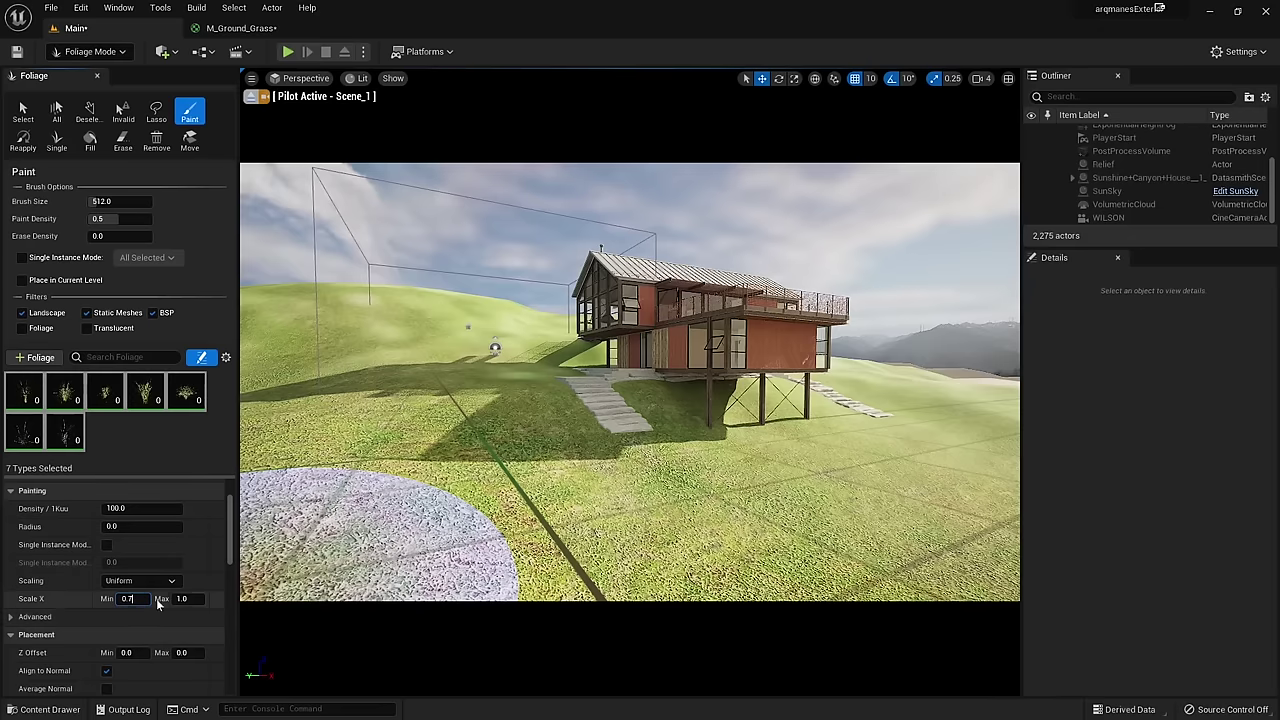
text(2)
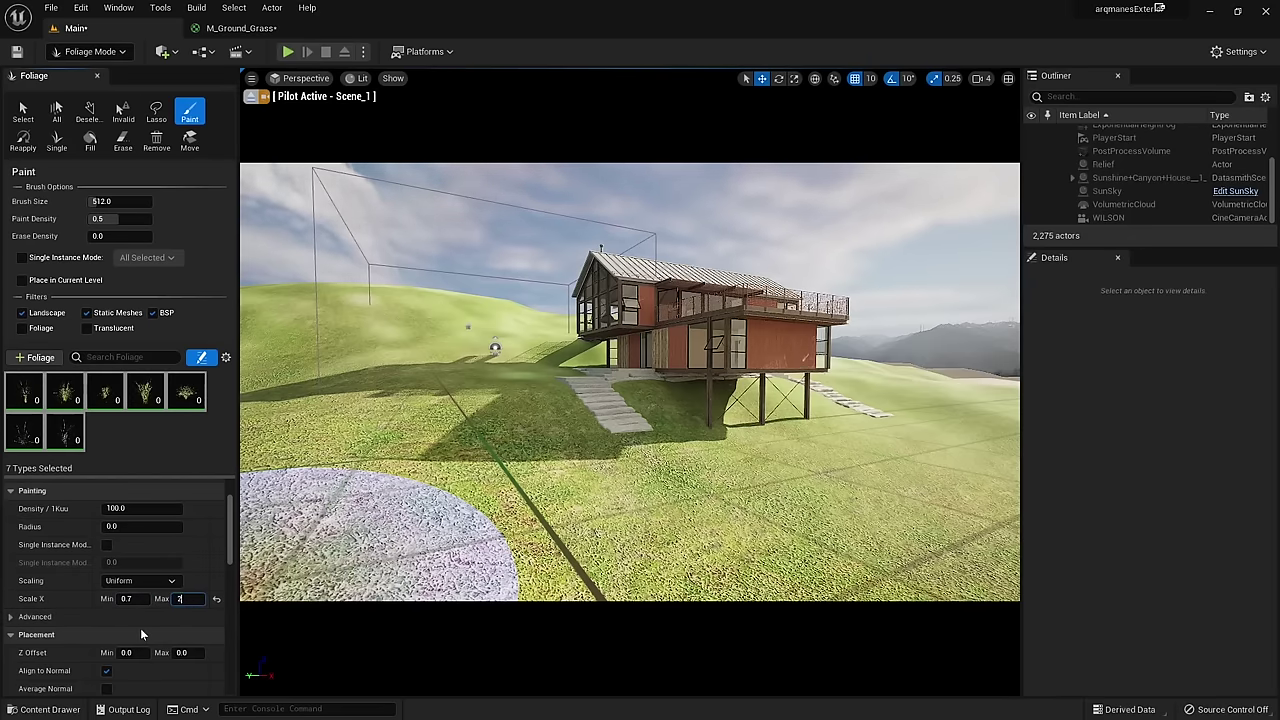
key(Return)
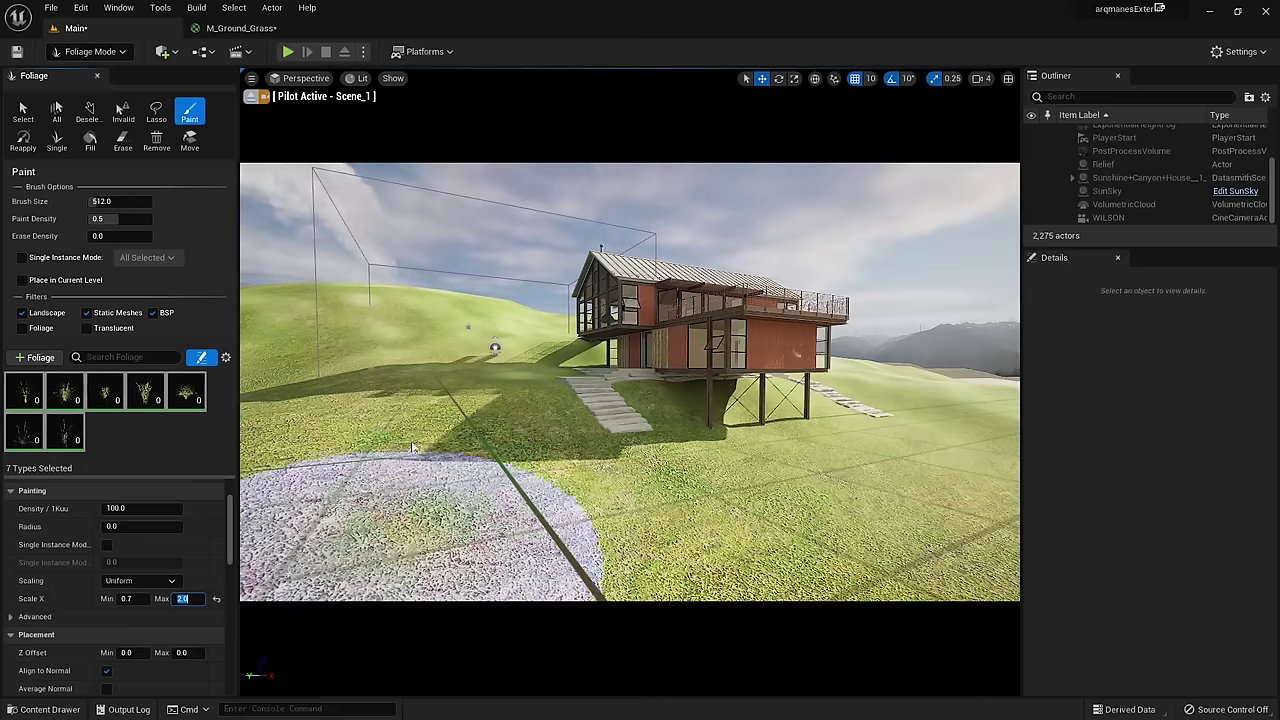
Step: Turn off Align to Normal and set a negative Z Offset range of -1.0 to -5.0
click(107, 673)
text(-1)
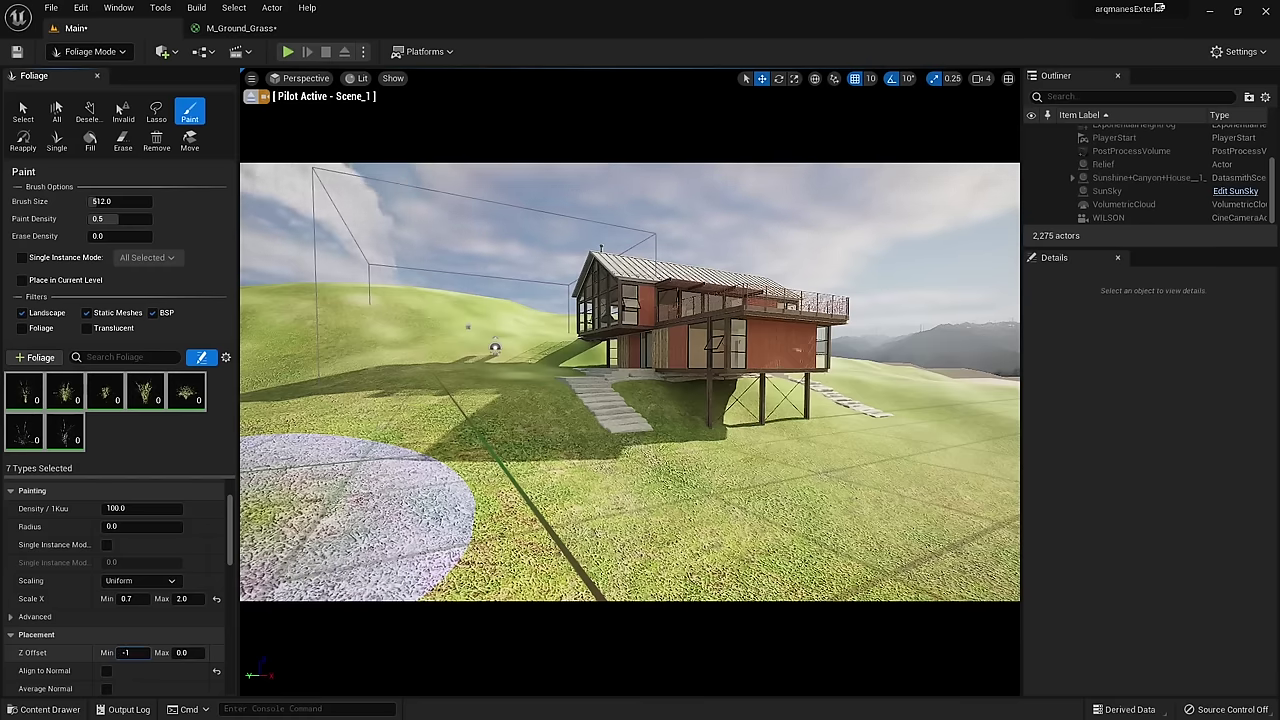
key(Tab)
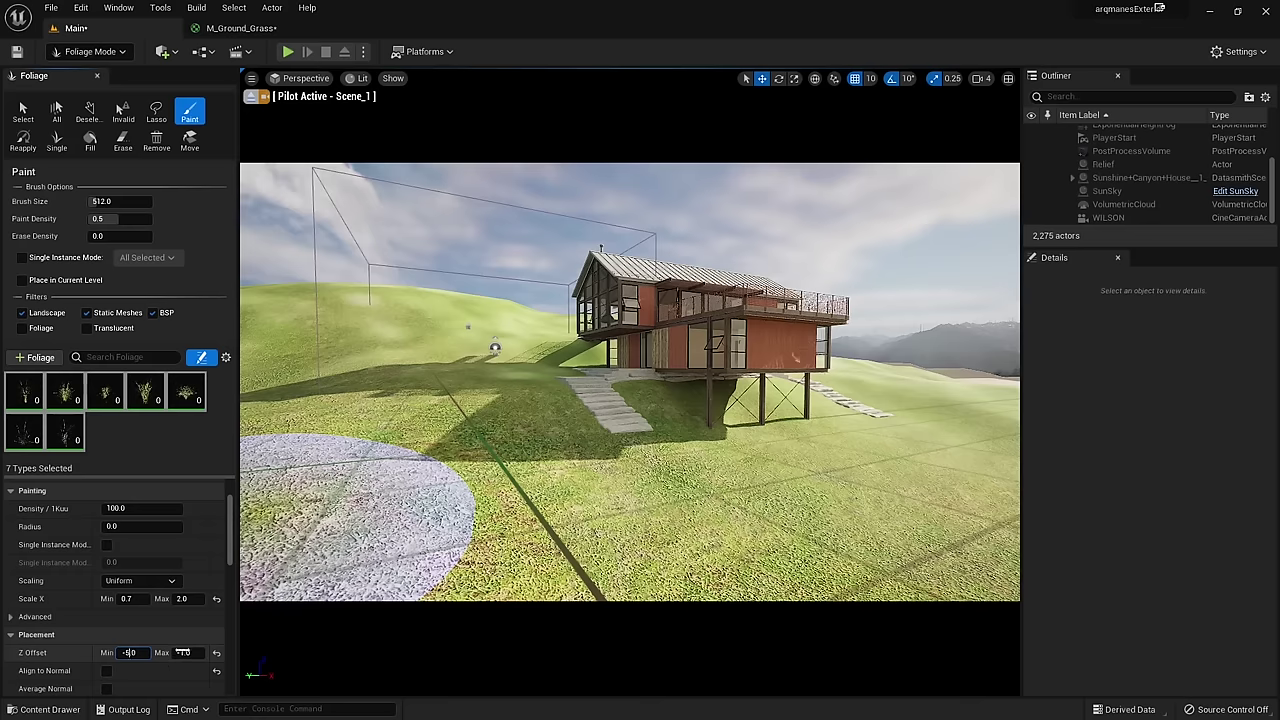
click(183, 652)
text(-5)
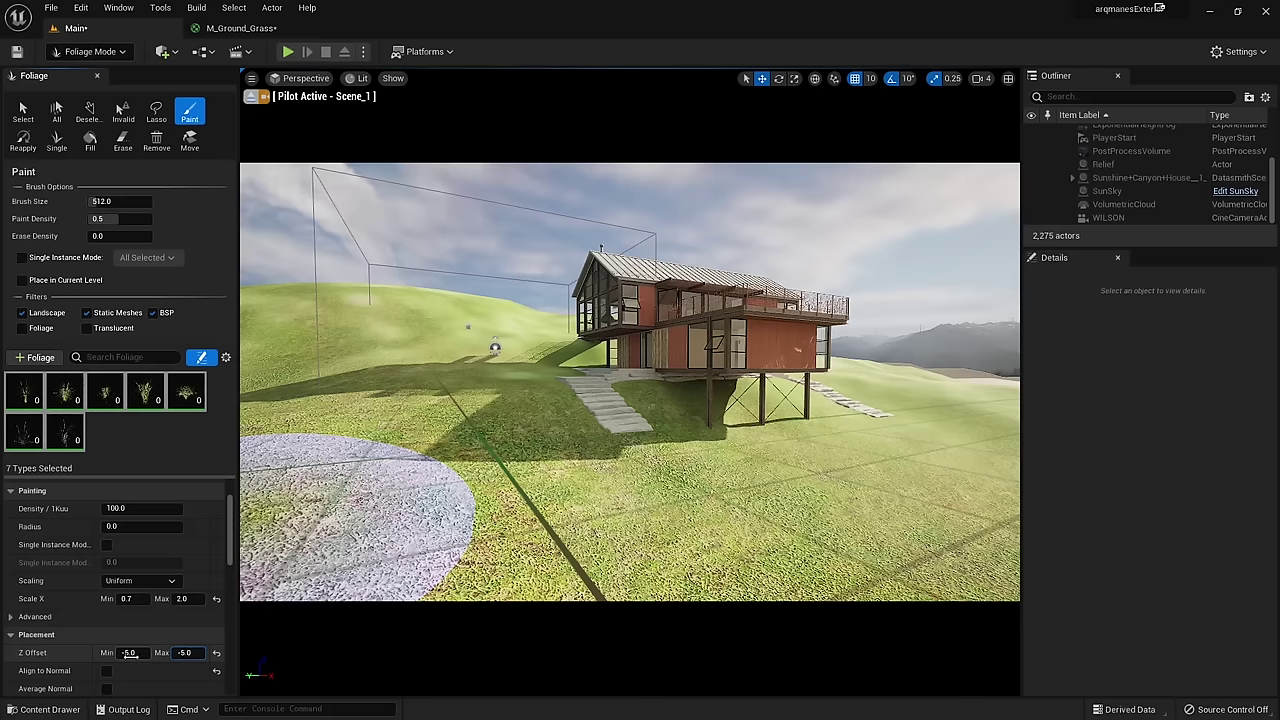
text(-10)
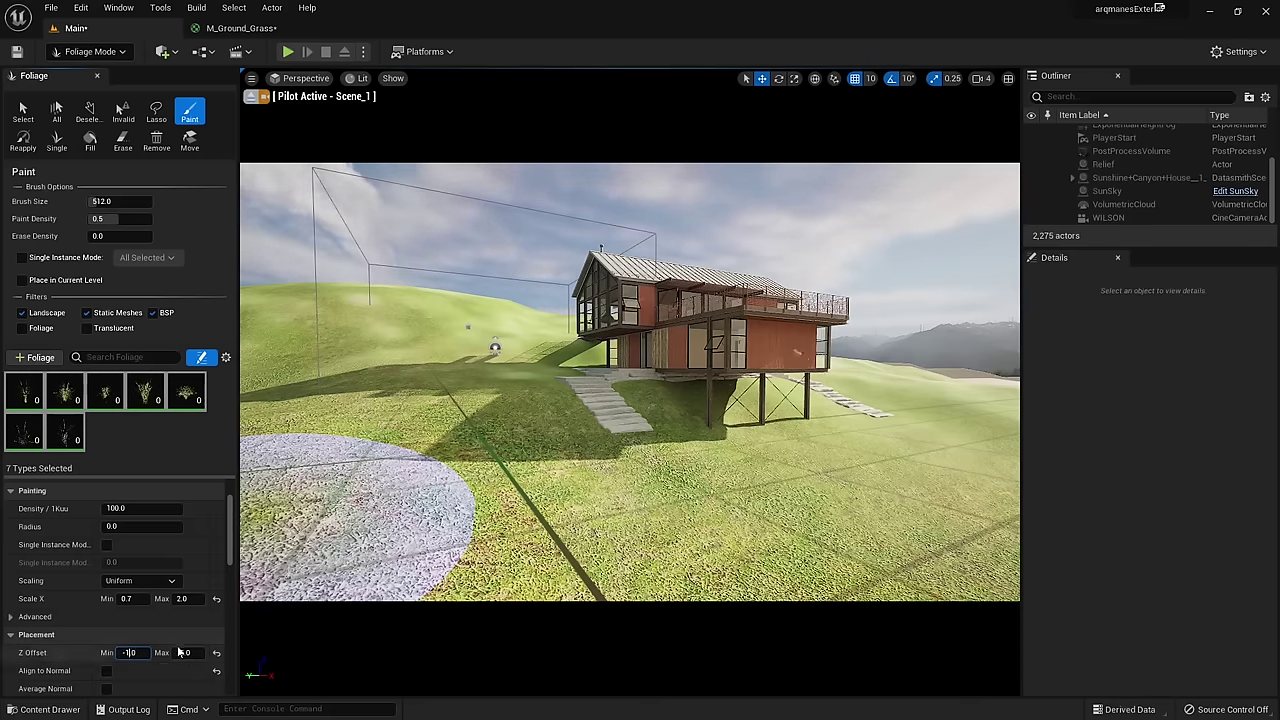
text(-5)
key(Return)
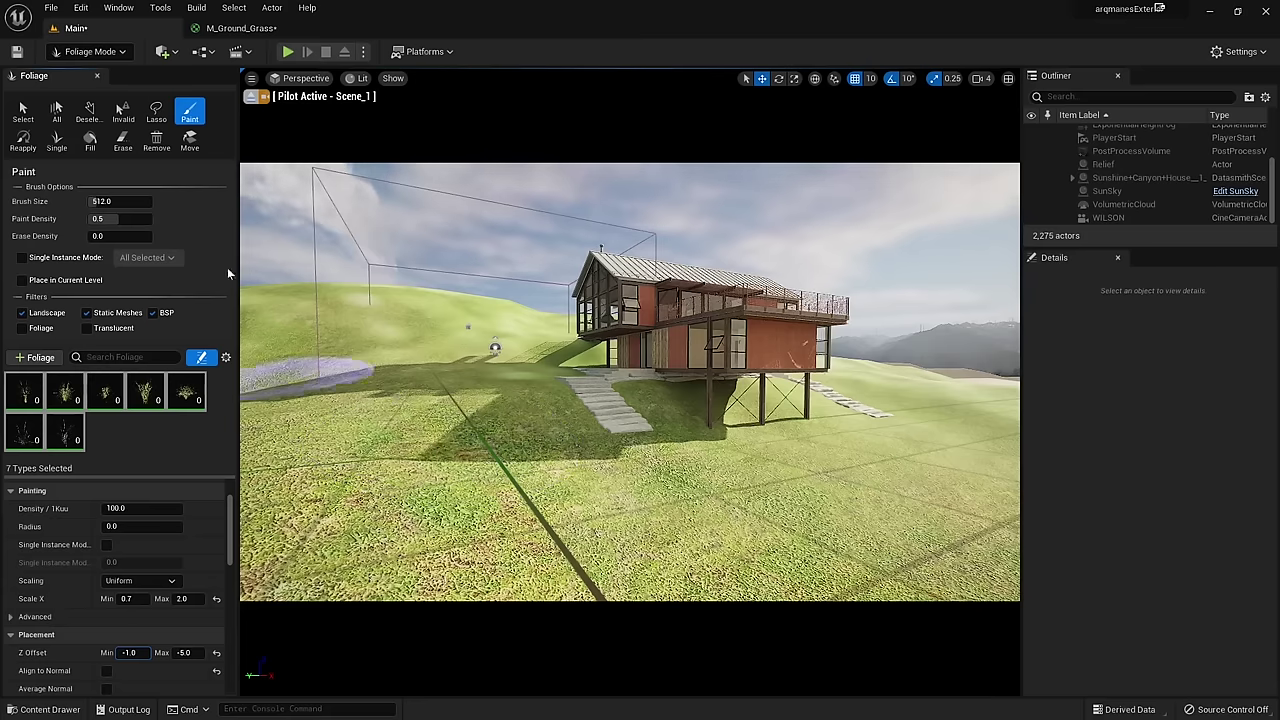
Step: Enlarge the brush to about 1464, set paint density 0.01, and paint sparse grass over the slope
drag(100, 201, 160, 201)
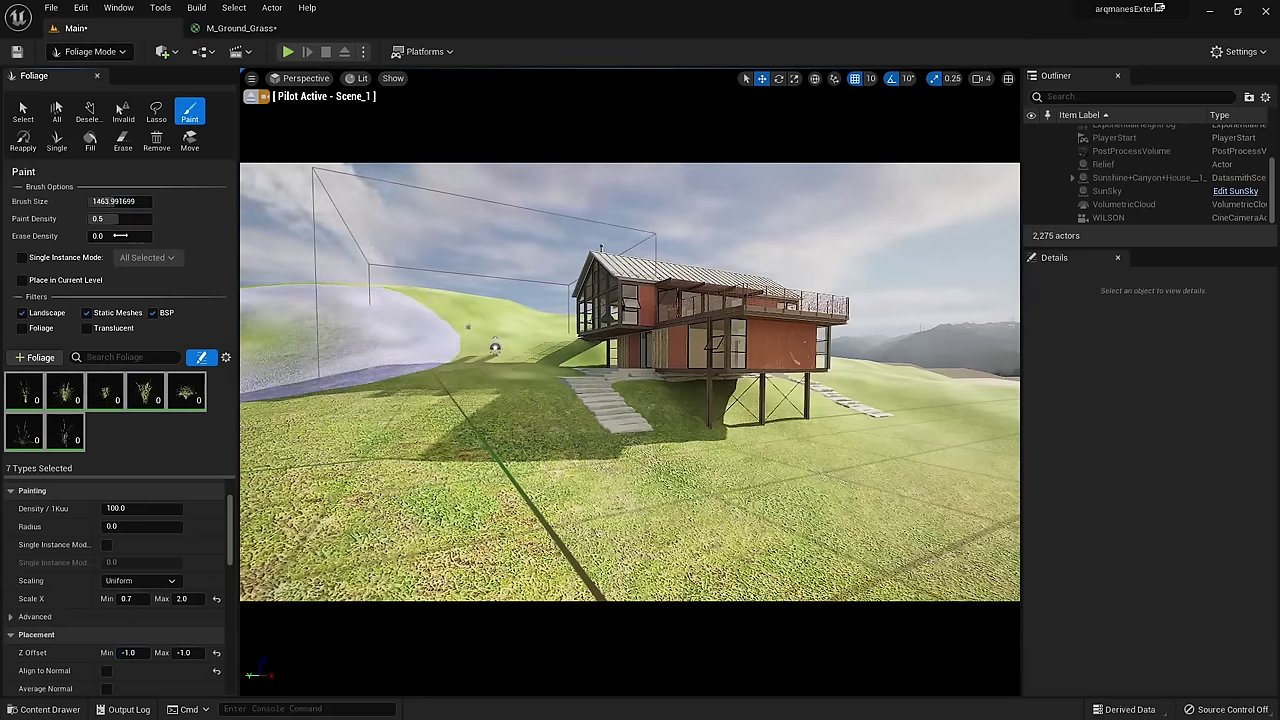
drag(110, 218, 100, 218)
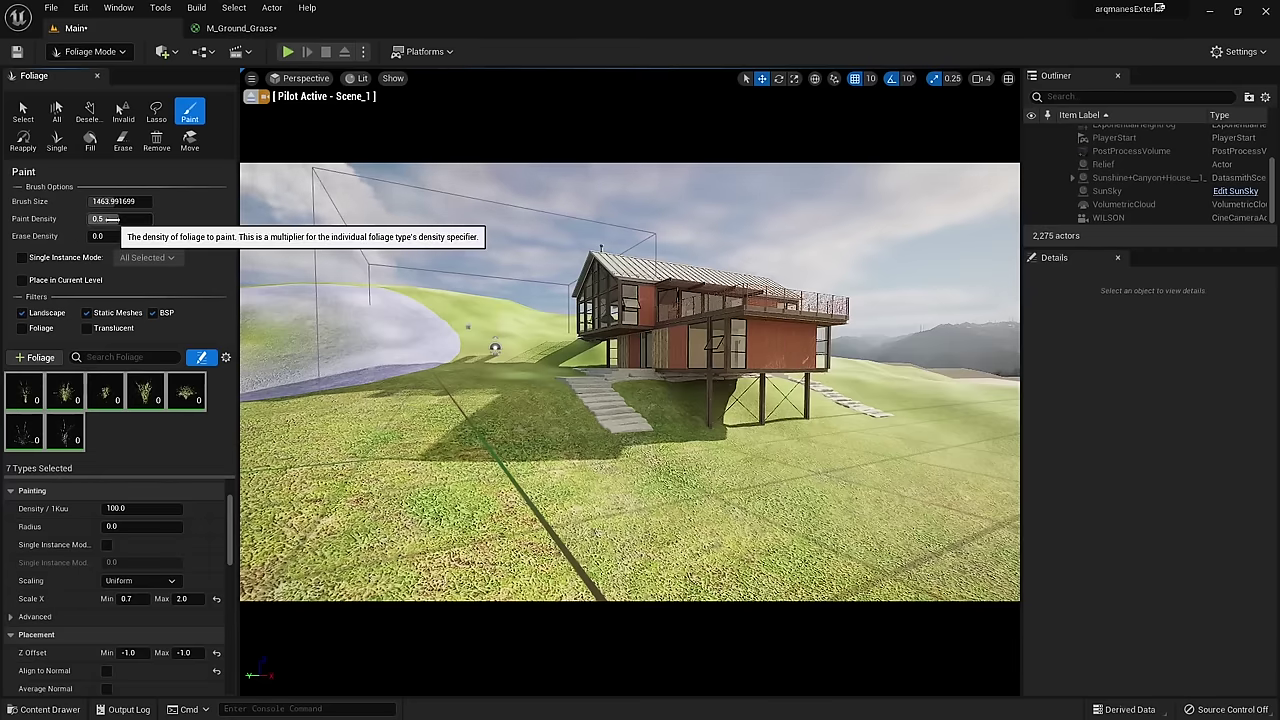
click(110, 218)
text(0.09)
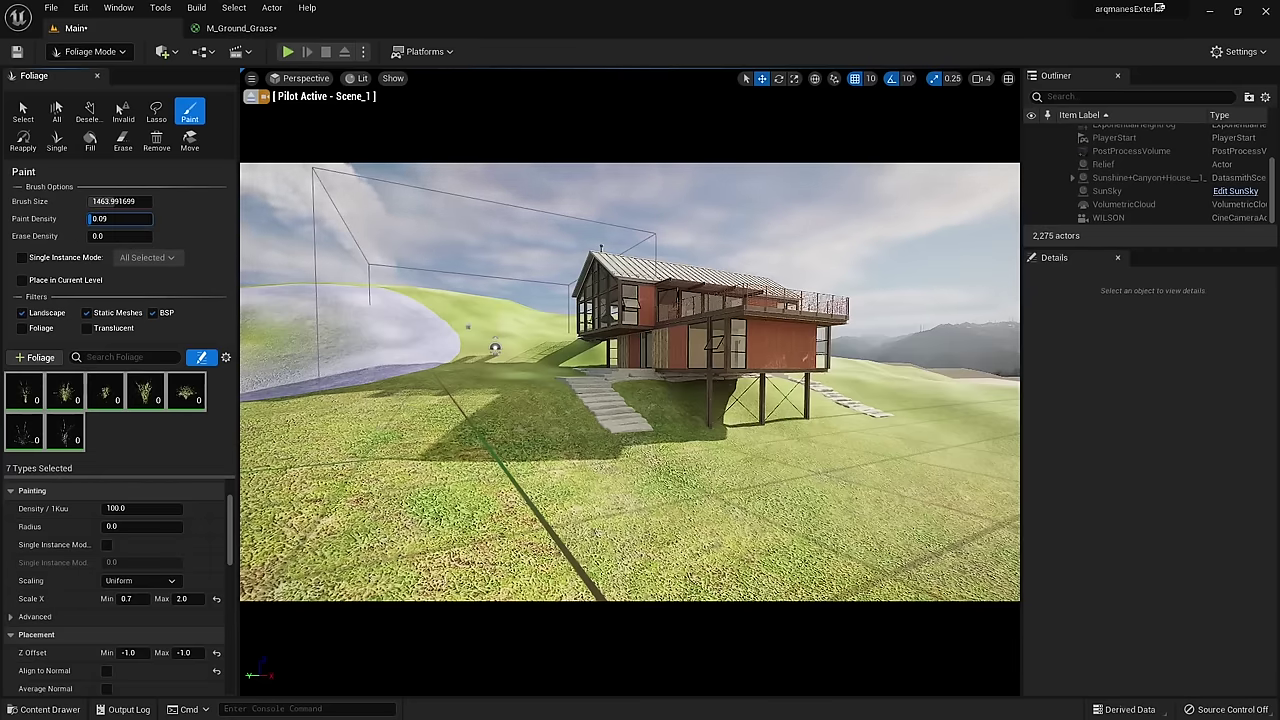
double_click(105, 218)
text(0.01)
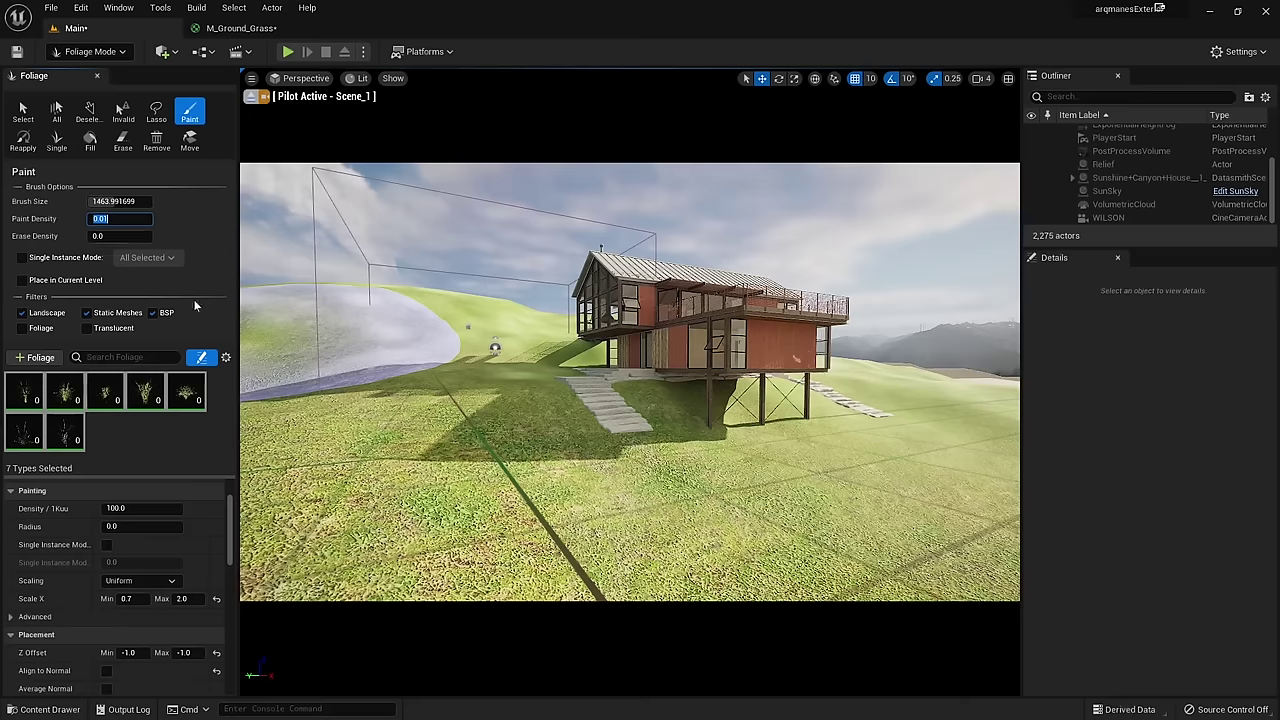
mouse_move(520, 530)
mouse_down()
mouse_move(949, 407)
mouse_move(367, 269)
mouse_up()
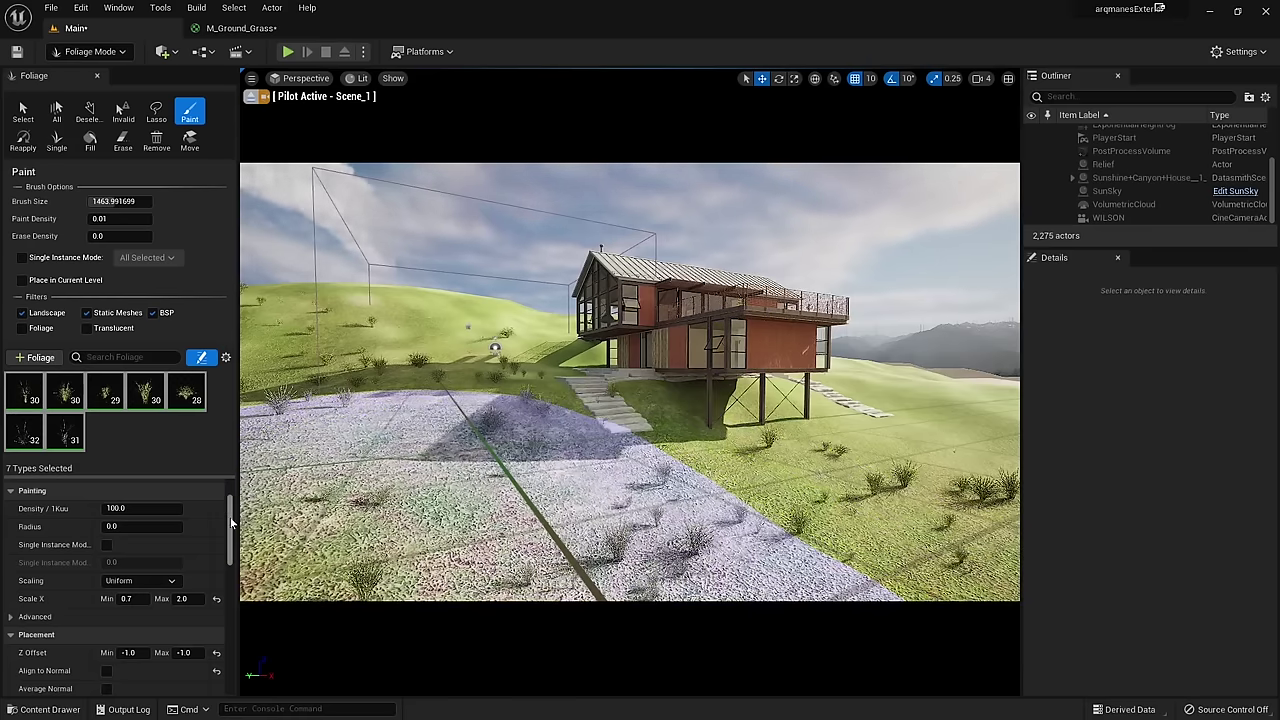
mouse_move(231, 521)
mouse_down()
mouse_move(232, 505)
mouse_move(230, 537)
mouse_up()
text(3)
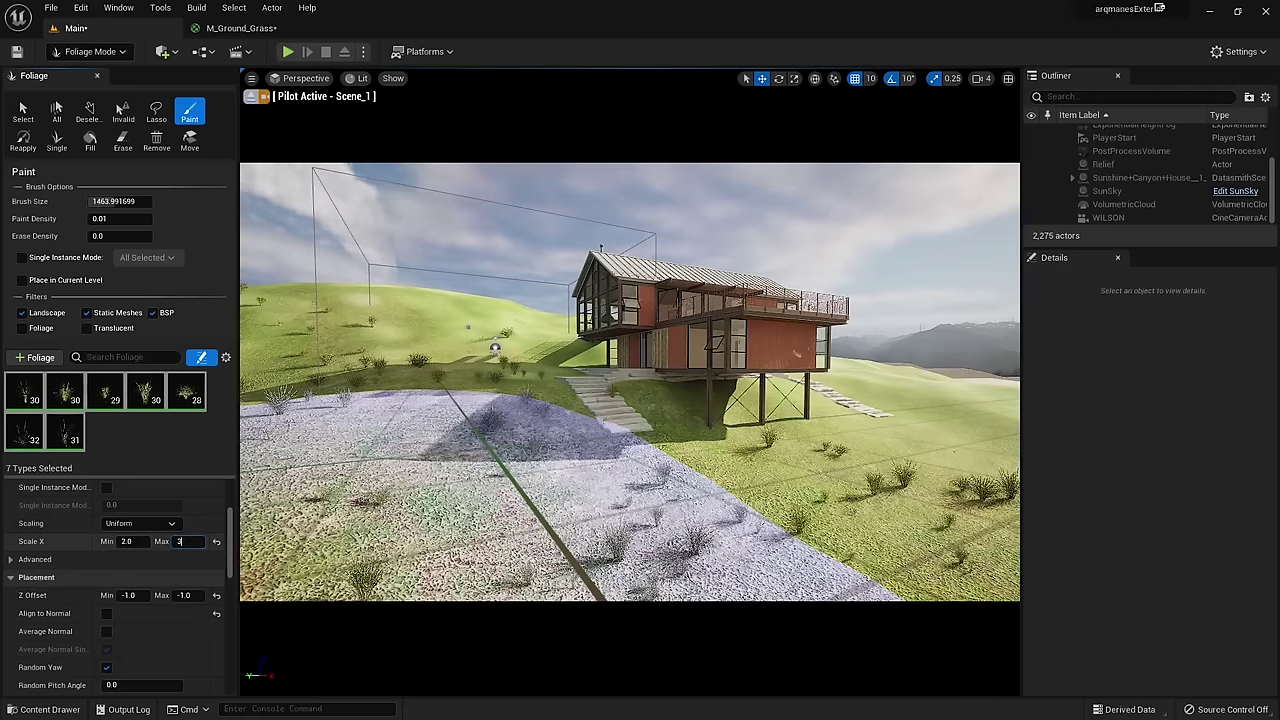
Step: Raise paint density to 0.1 and paint more grass over the left hillside and right slope
key(Return)
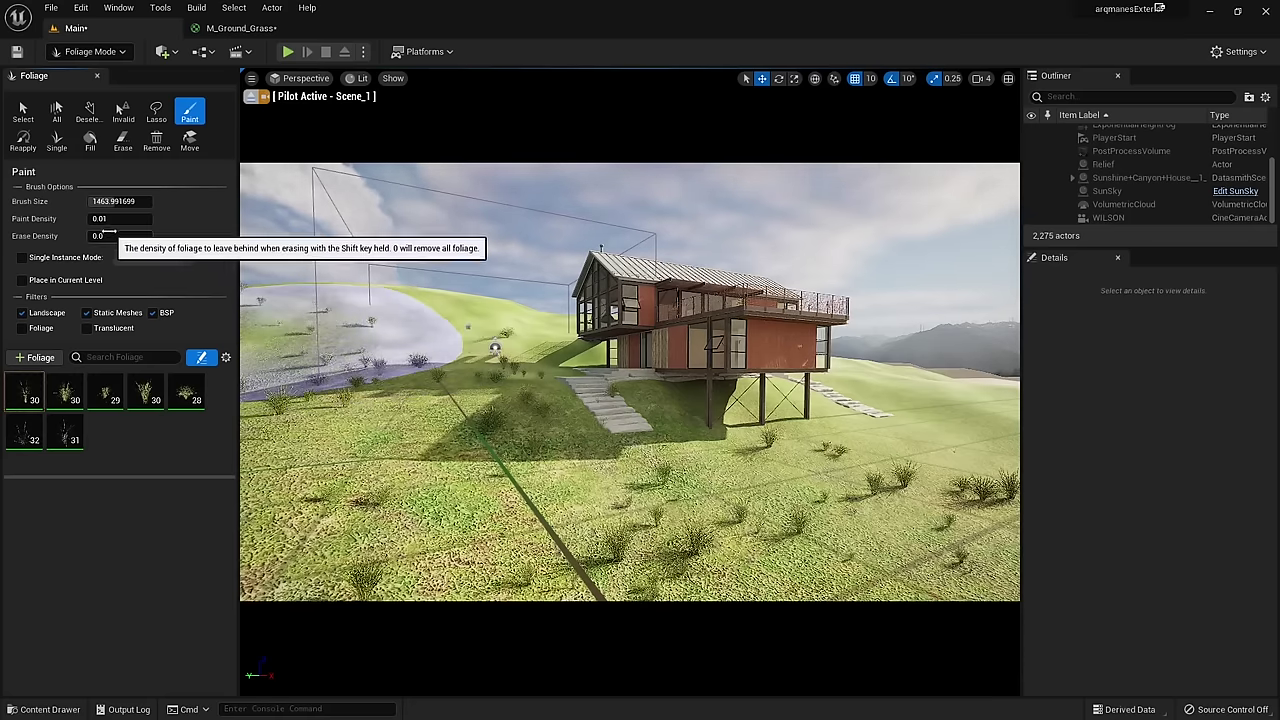
click(109, 222)
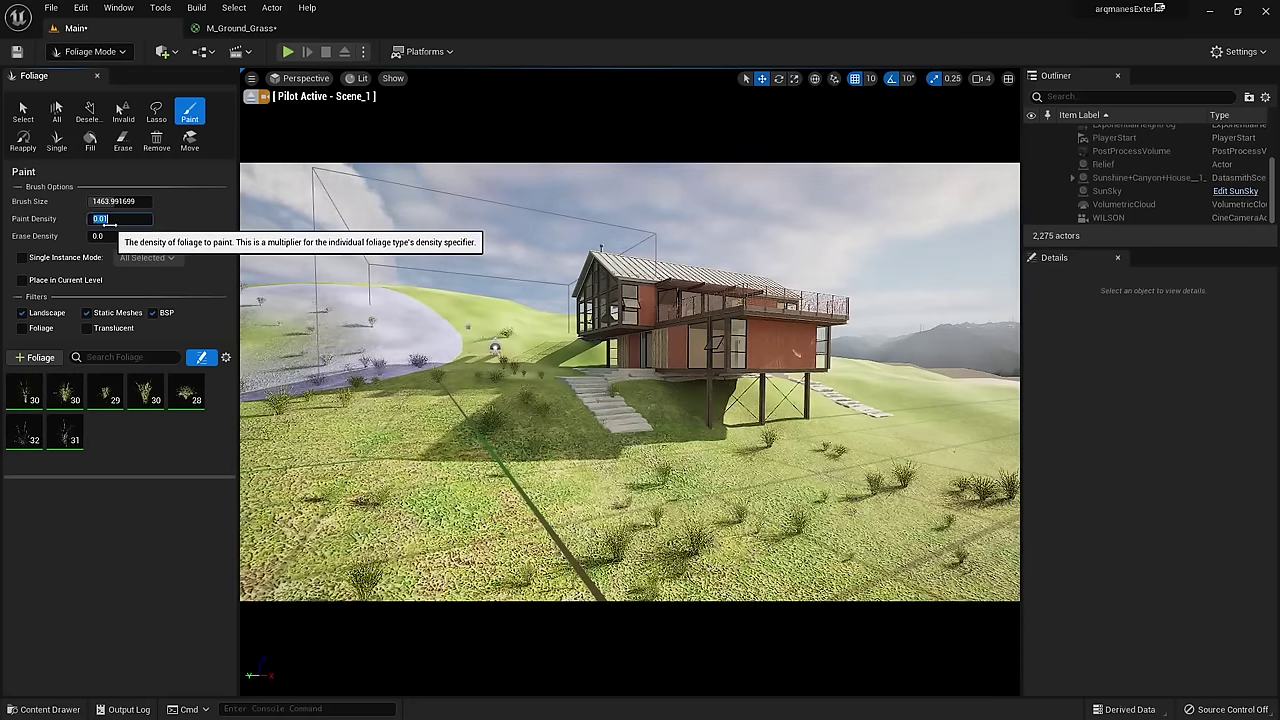
text(0.1)
mouse_move(440, 420)
mouse_down()
mouse_move(327, 289)
mouse_move(900, 545)
mouse_up()
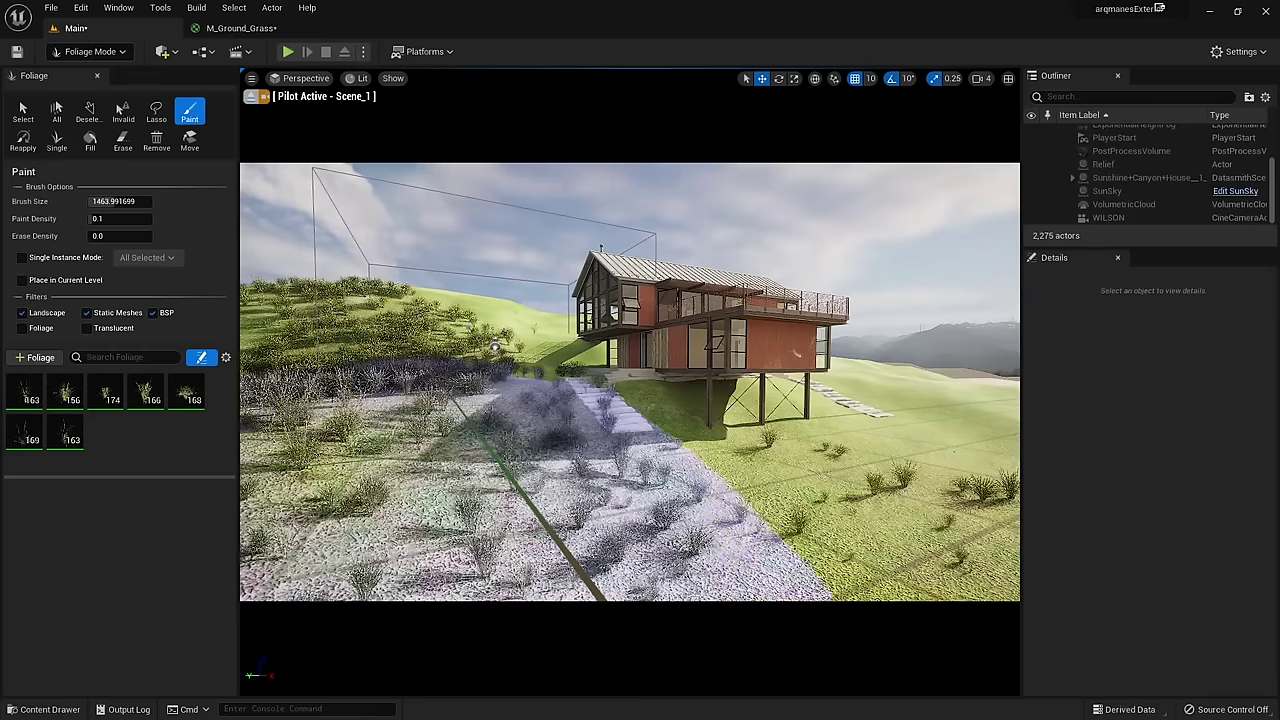
drag(560, 415, 565, 420)
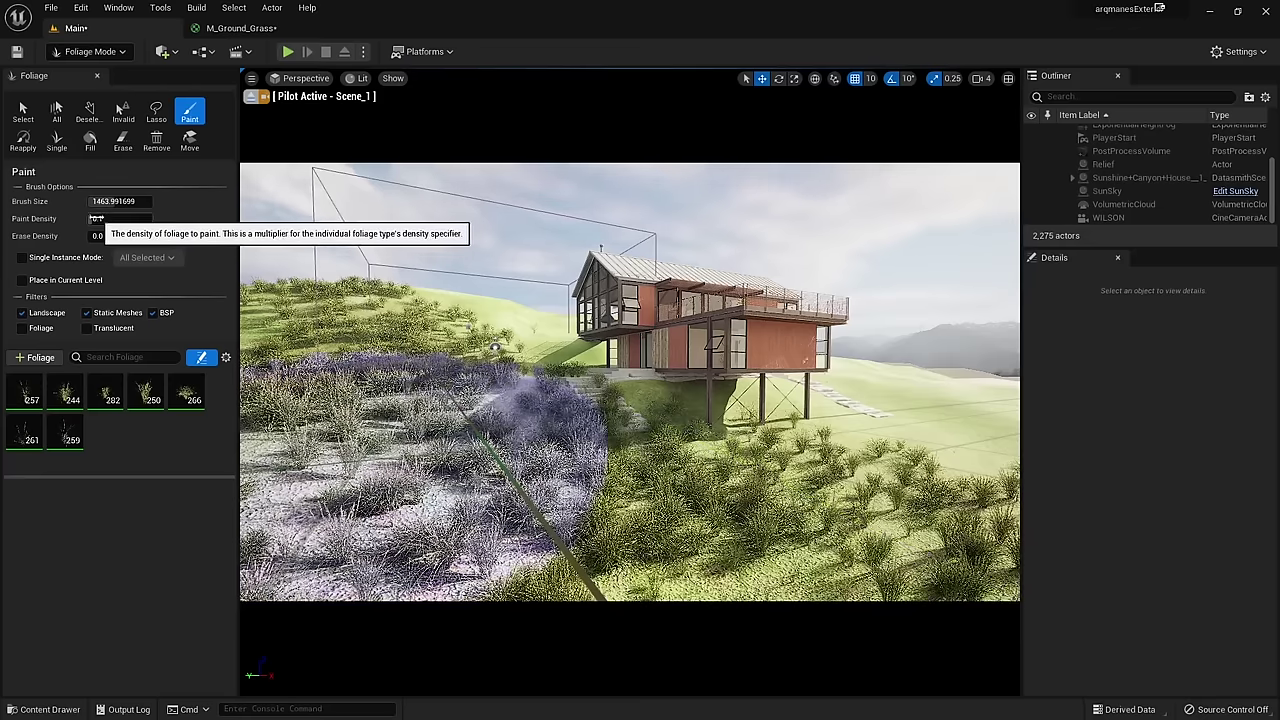
Step: At paint density 1.0 and brush size about 242, paint grass clumps beside the front steps
text(1)
key(Return)
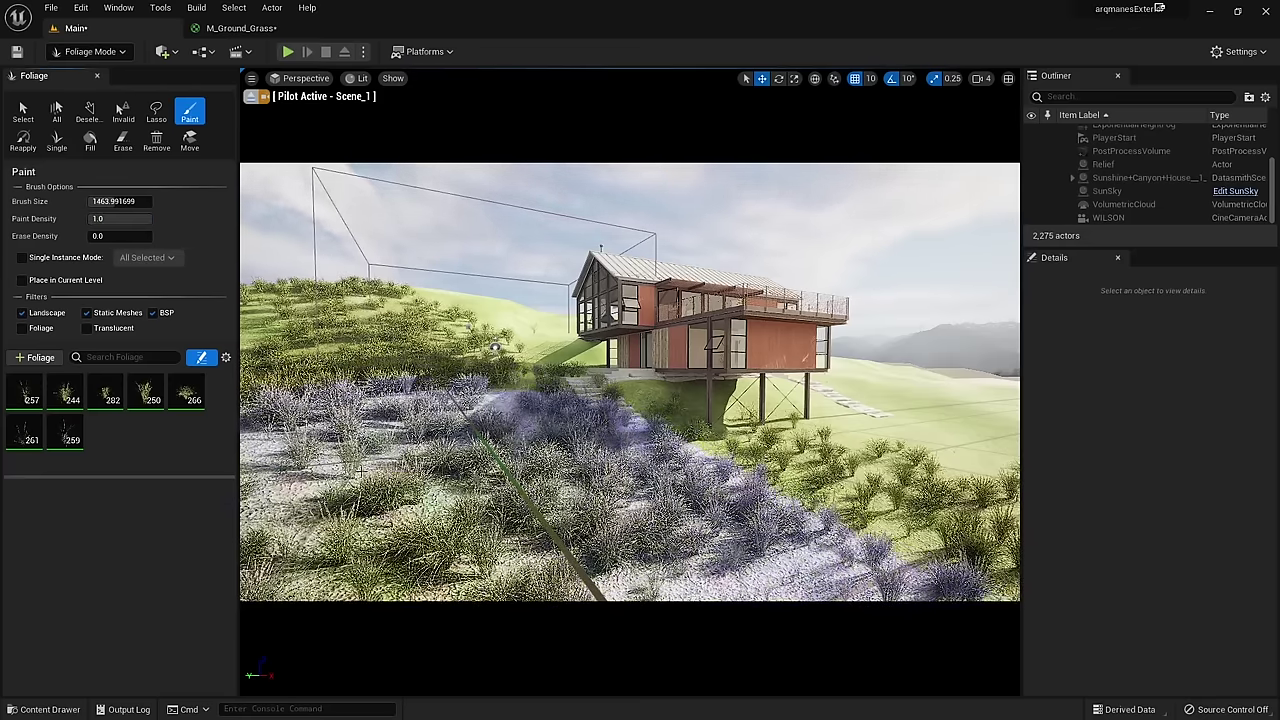
scroll(600, 450, down, 5)
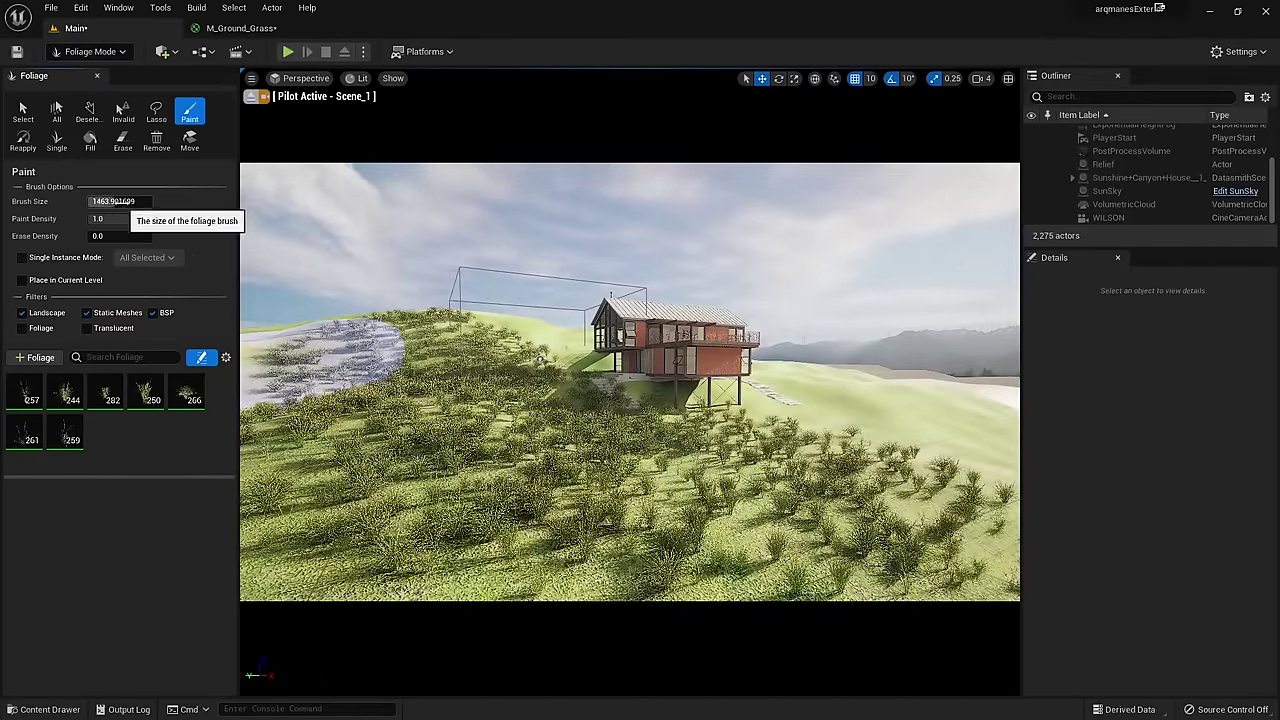
drag(112, 201, 70, 201)
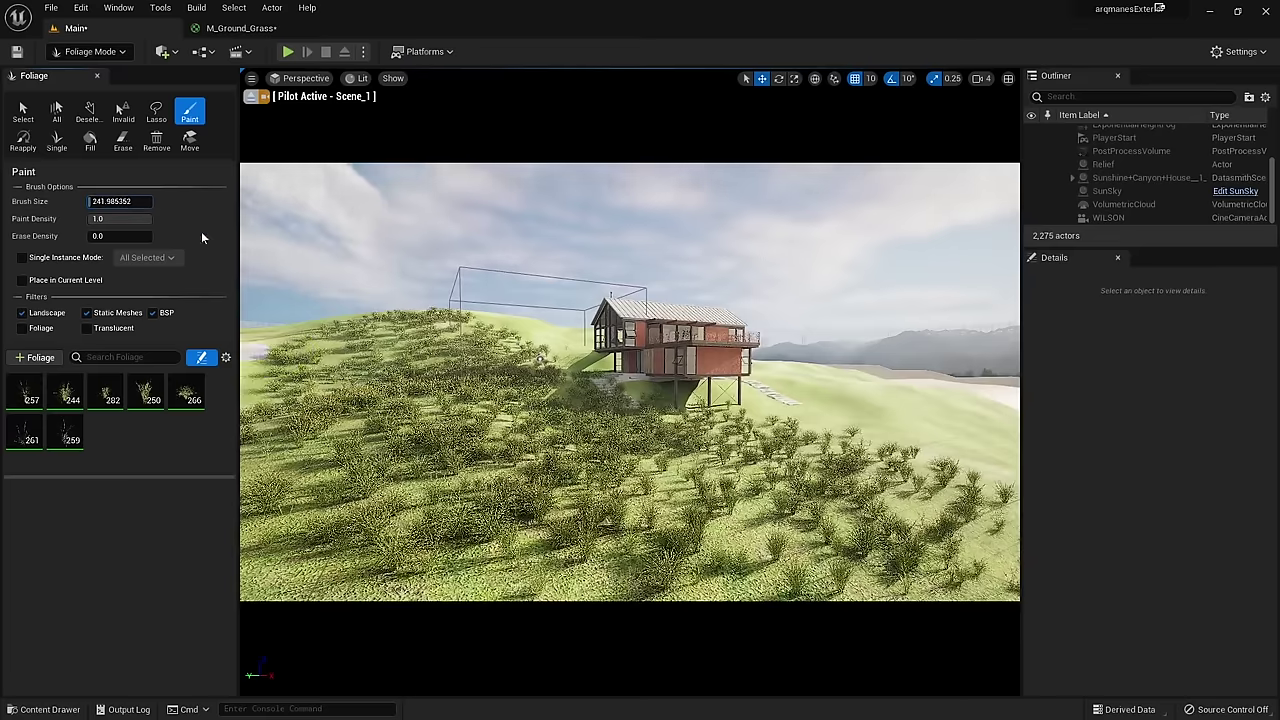
scroll(643, 362, up, 2)
scroll(650, 372, up, 3)
scroll(656, 380, up, 3)
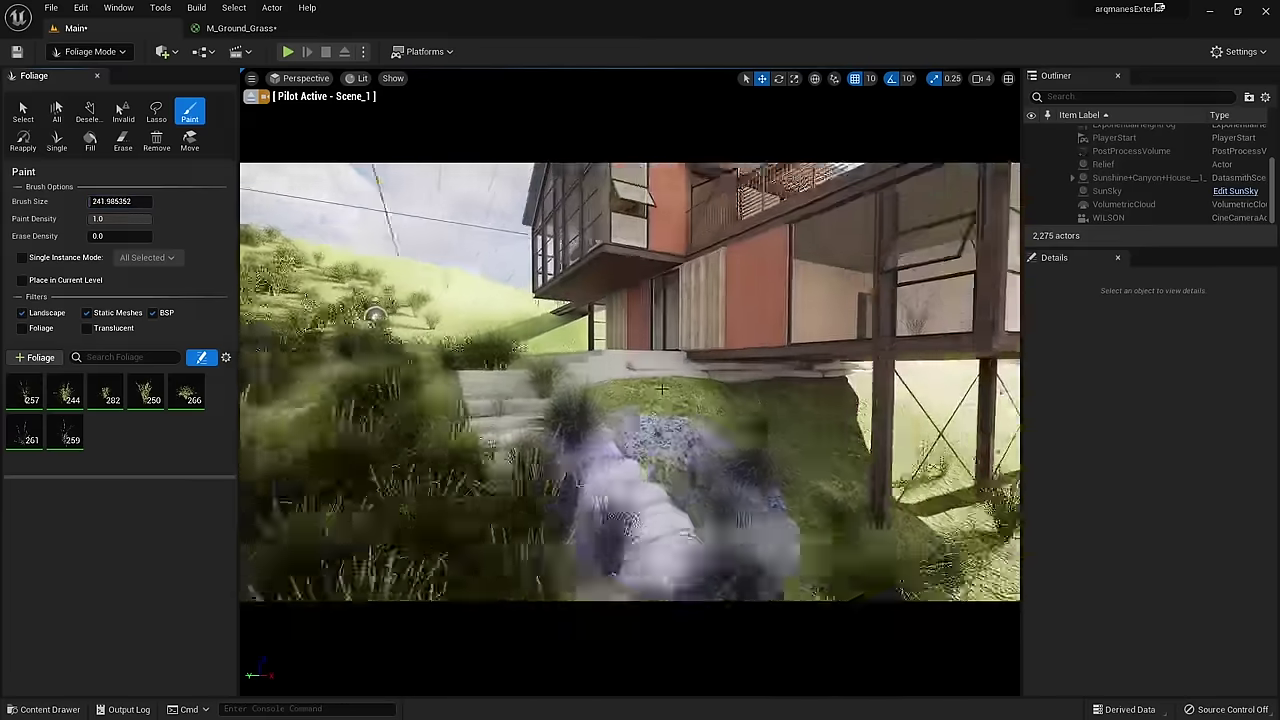
scroll(662, 389, up, 3)
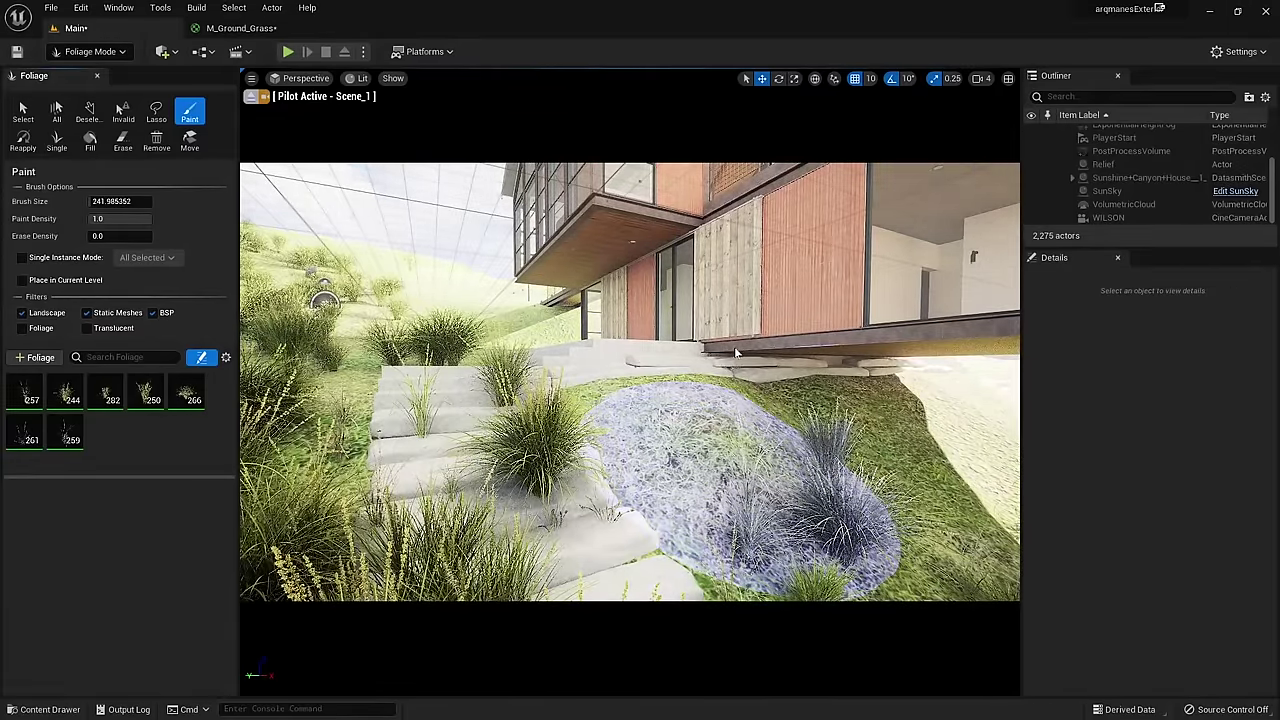
drag(812, 440, 441, 377)
scroll(441, 377, down, 5)
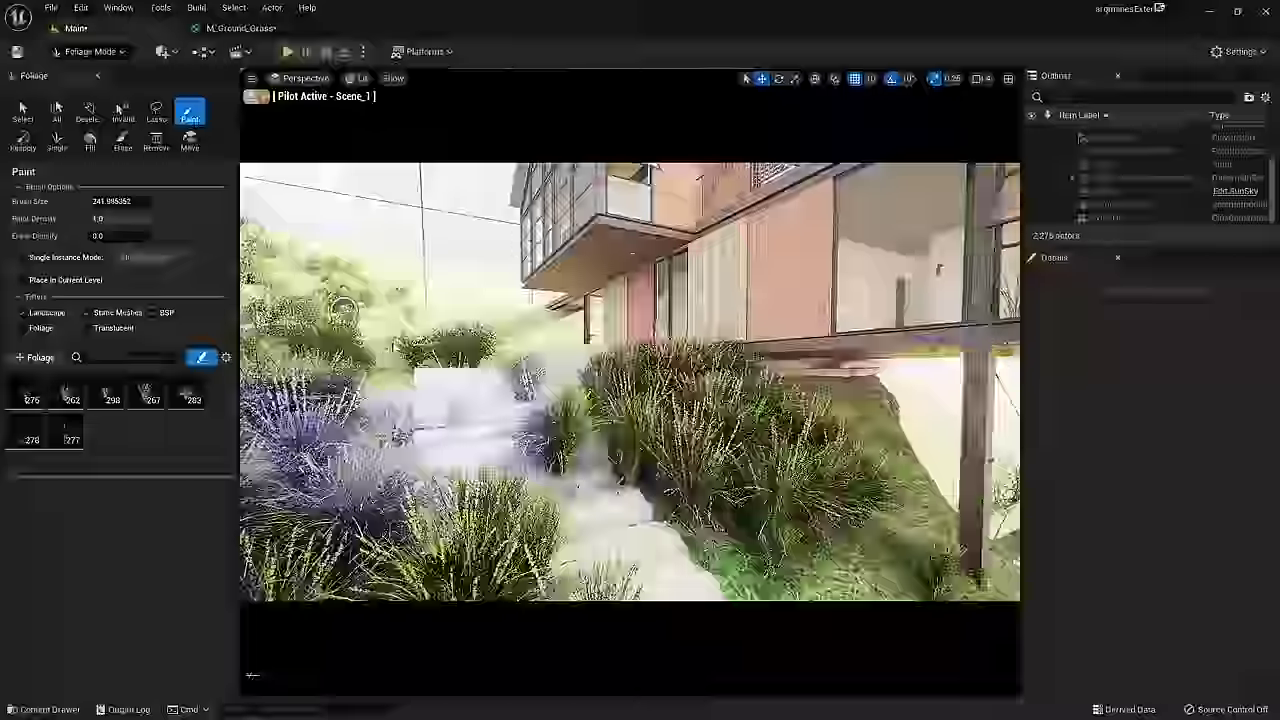
scroll(392, 344, down, 3)
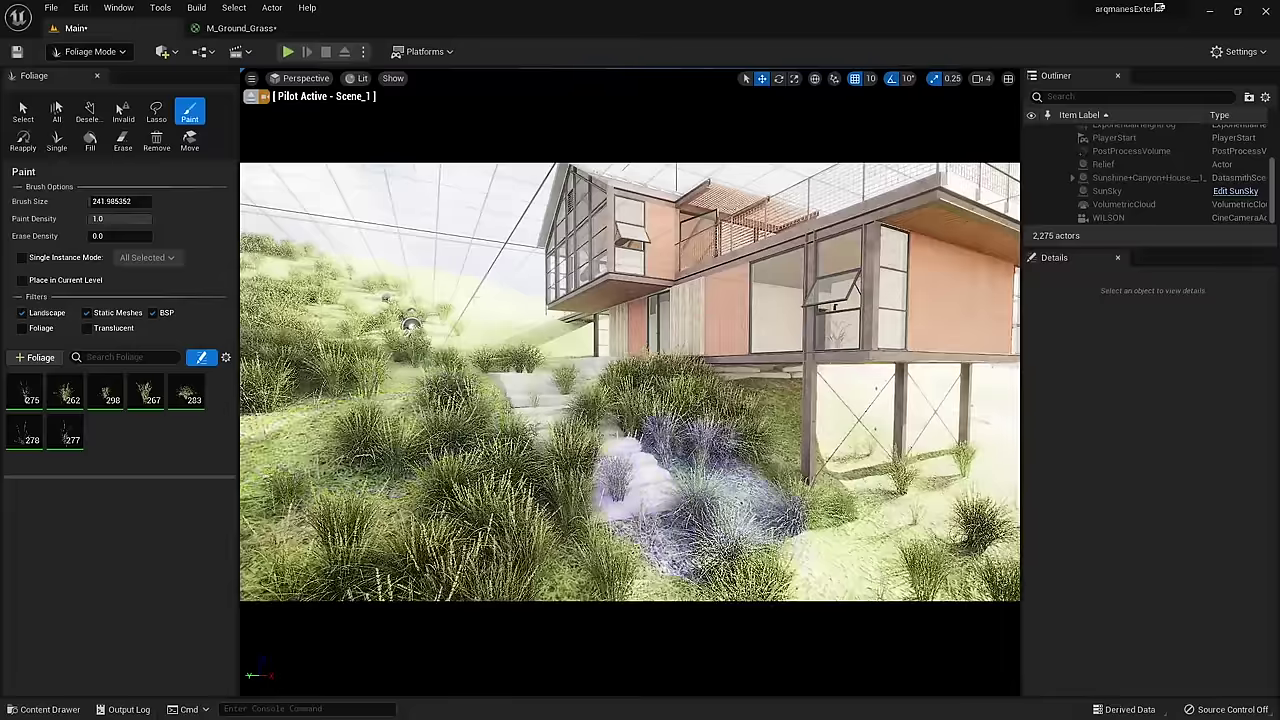
Step: Set the brush size to 100 and paint more grass beside the stairs
click(90, 201)
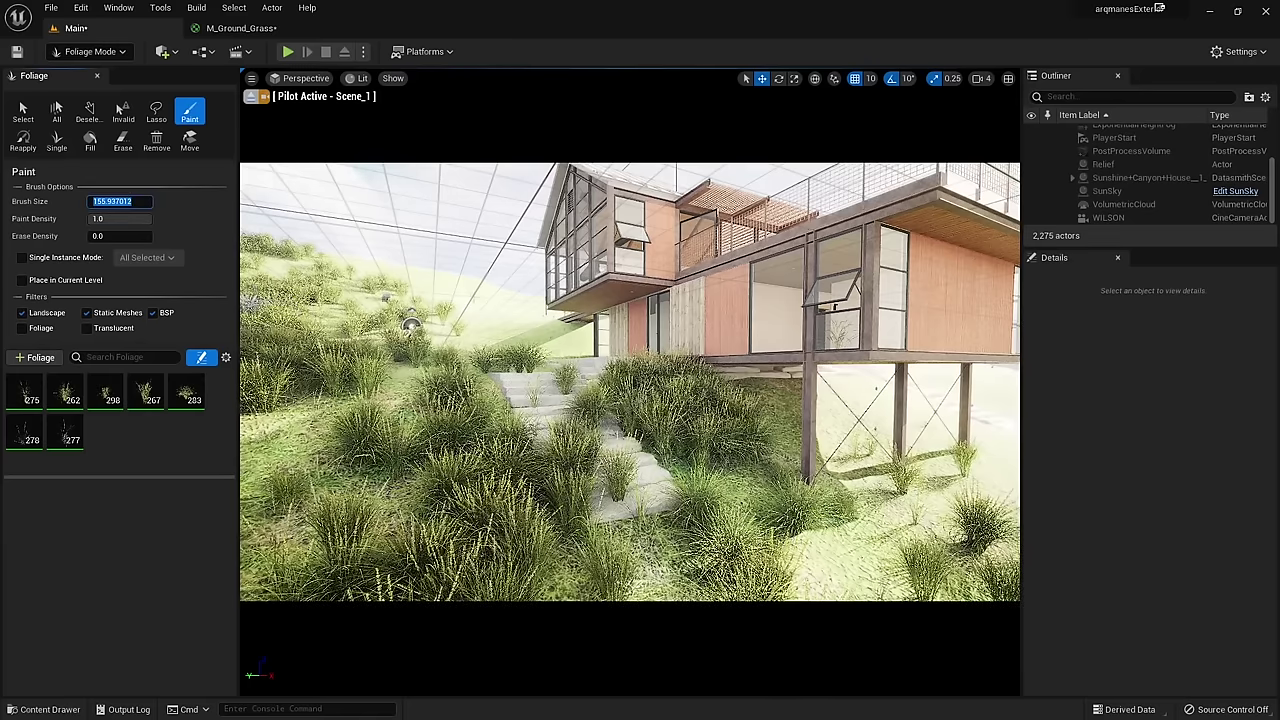
text(100)
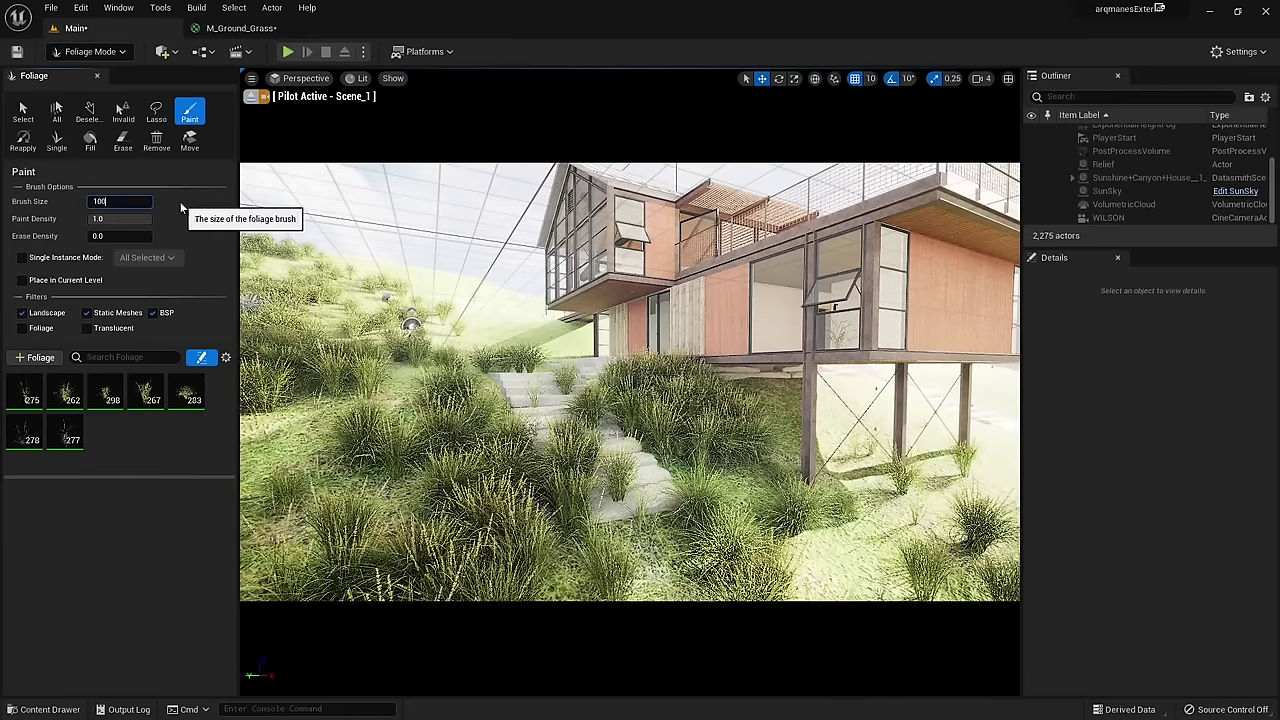
key(Return)
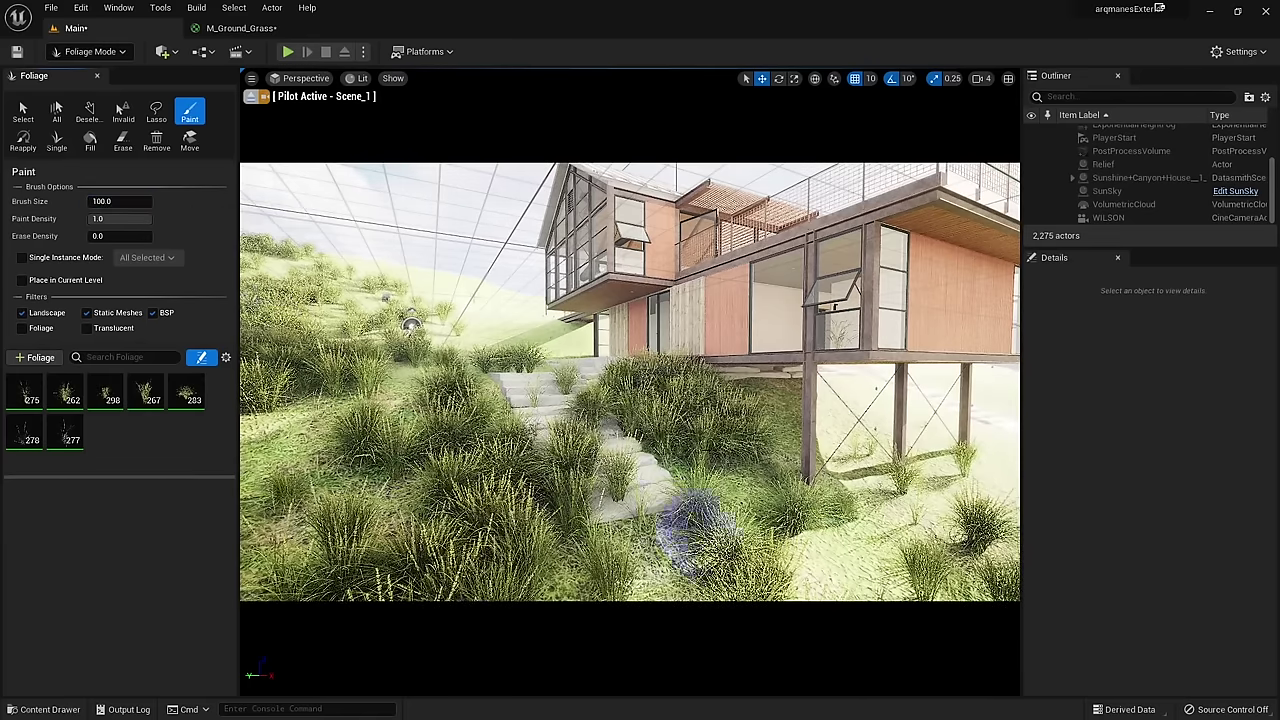
drag(634, 523, 712, 470)
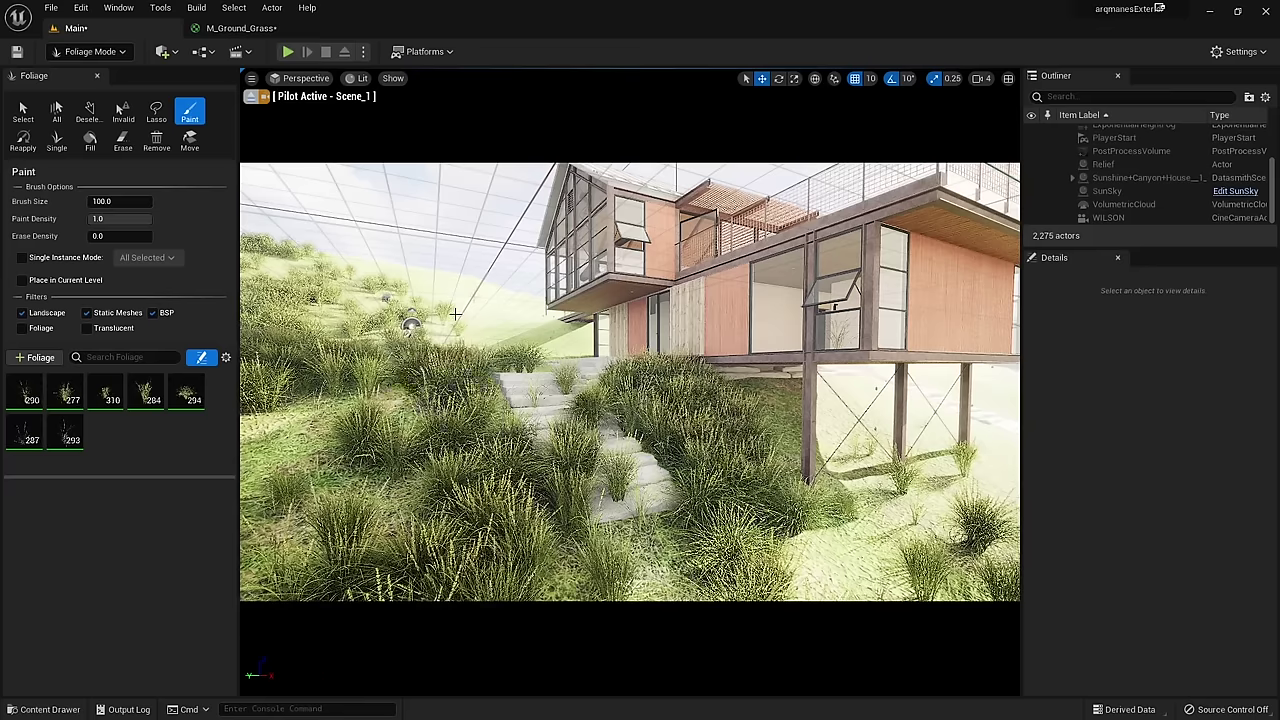
drag(456, 314, 632, 565)
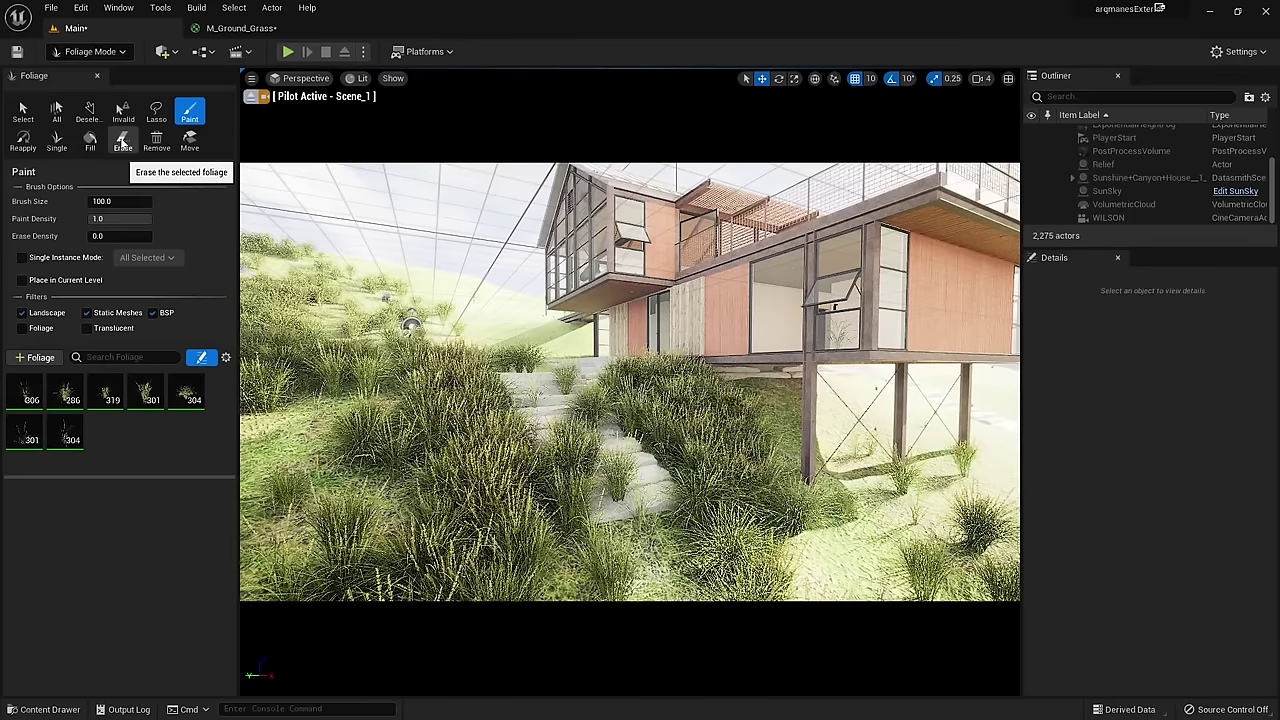
Step: Erase the grass covering the stone stairs, including the top steps
click(122, 143)
drag(600, 455, 598, 372)
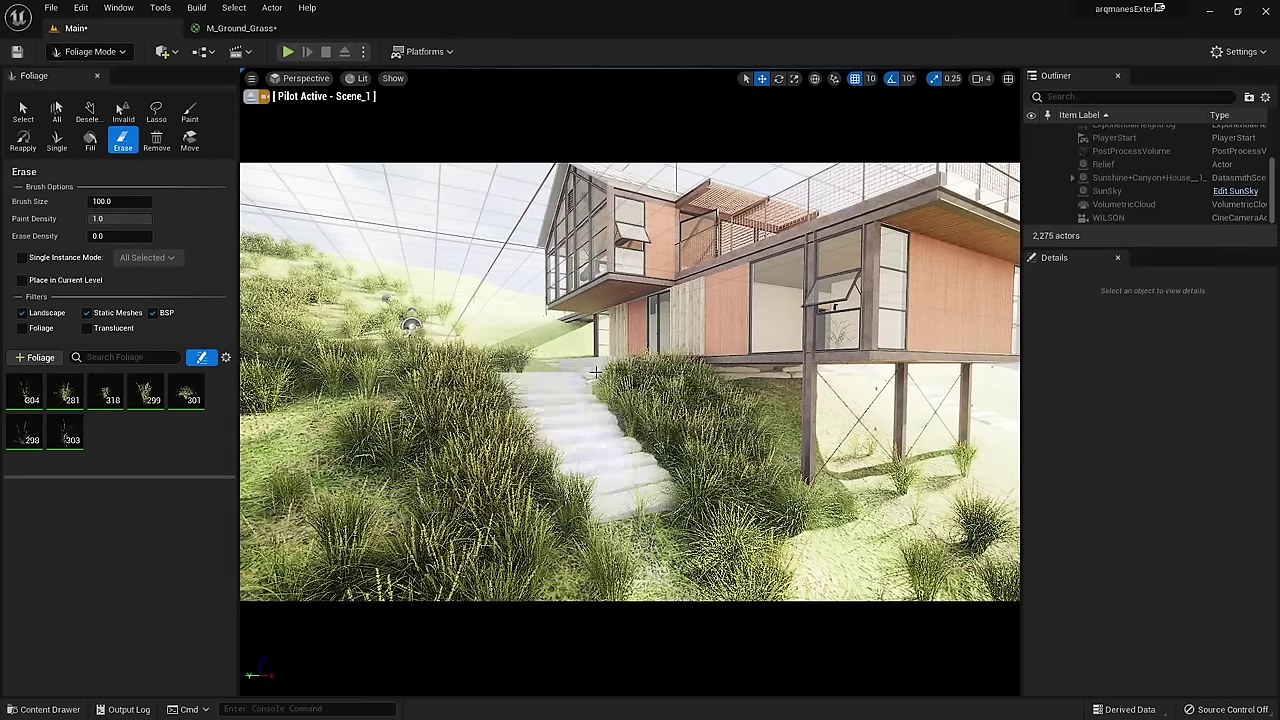
drag(595, 372, 540, 377)
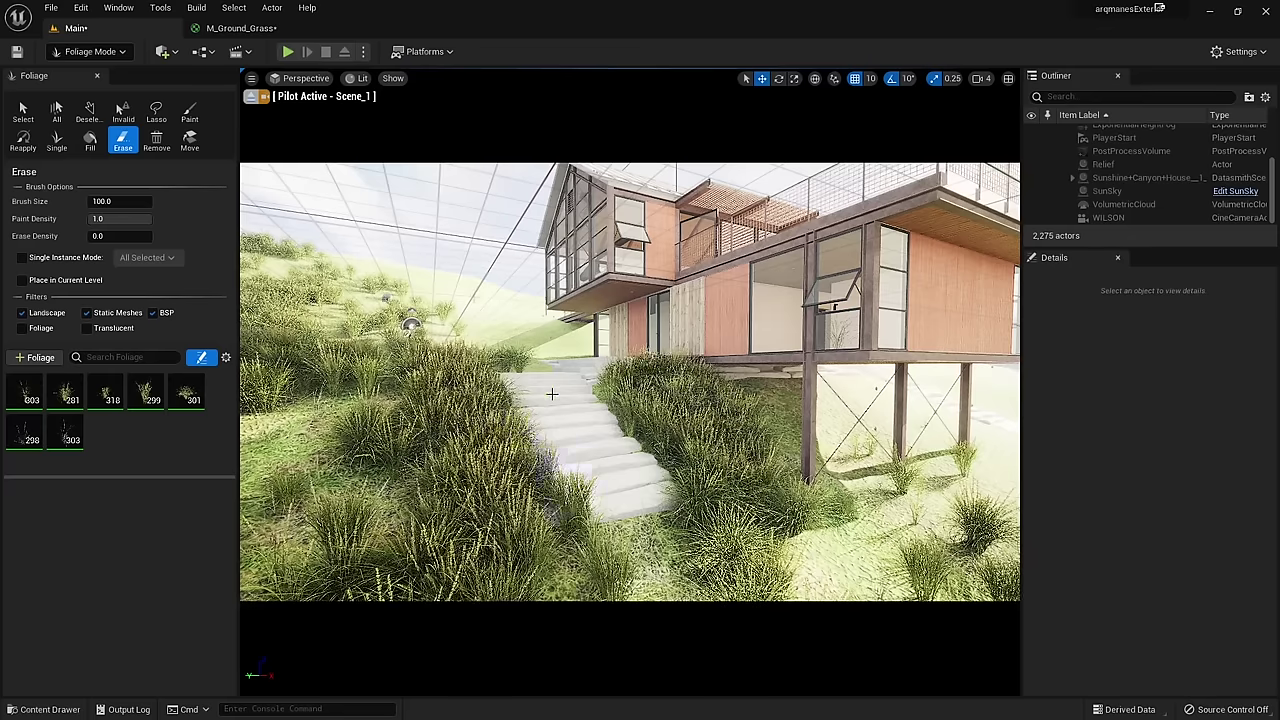
Step: From an aerial view, paint grass across the whole hillside with a brush of about 3370
scroll(552, 394, down, 15)
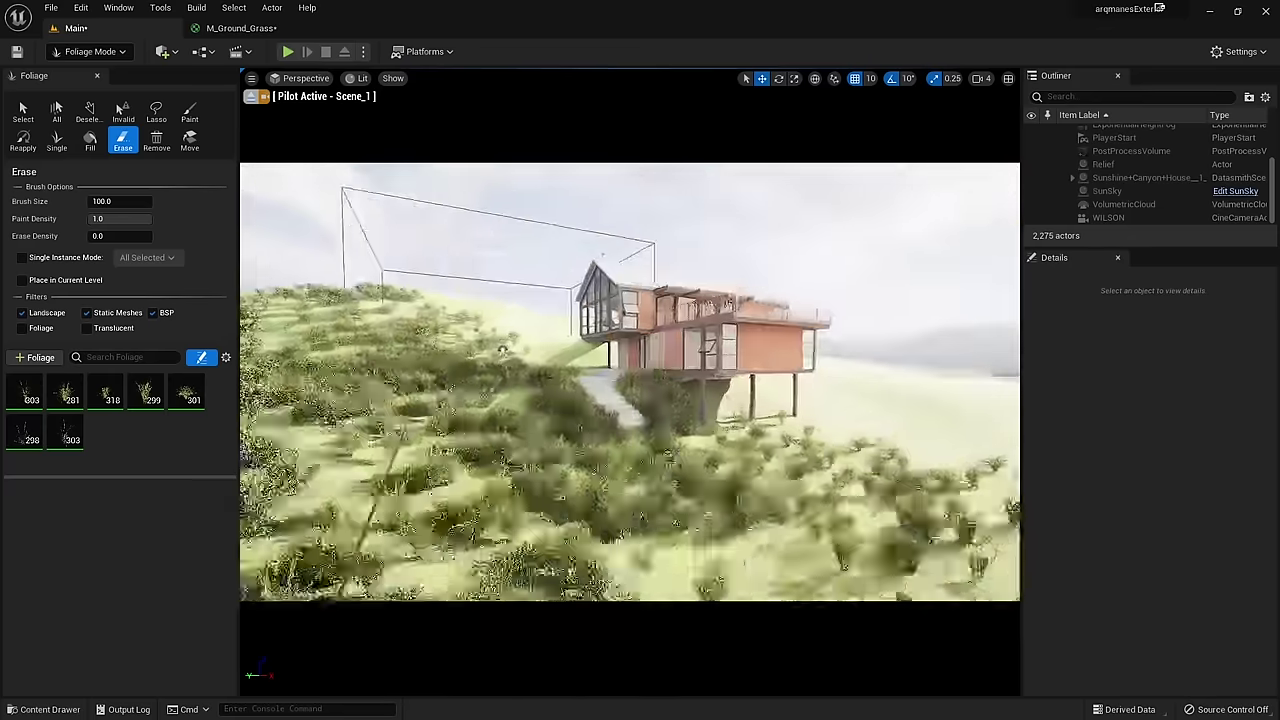
scroll(552, 394, down, 2)
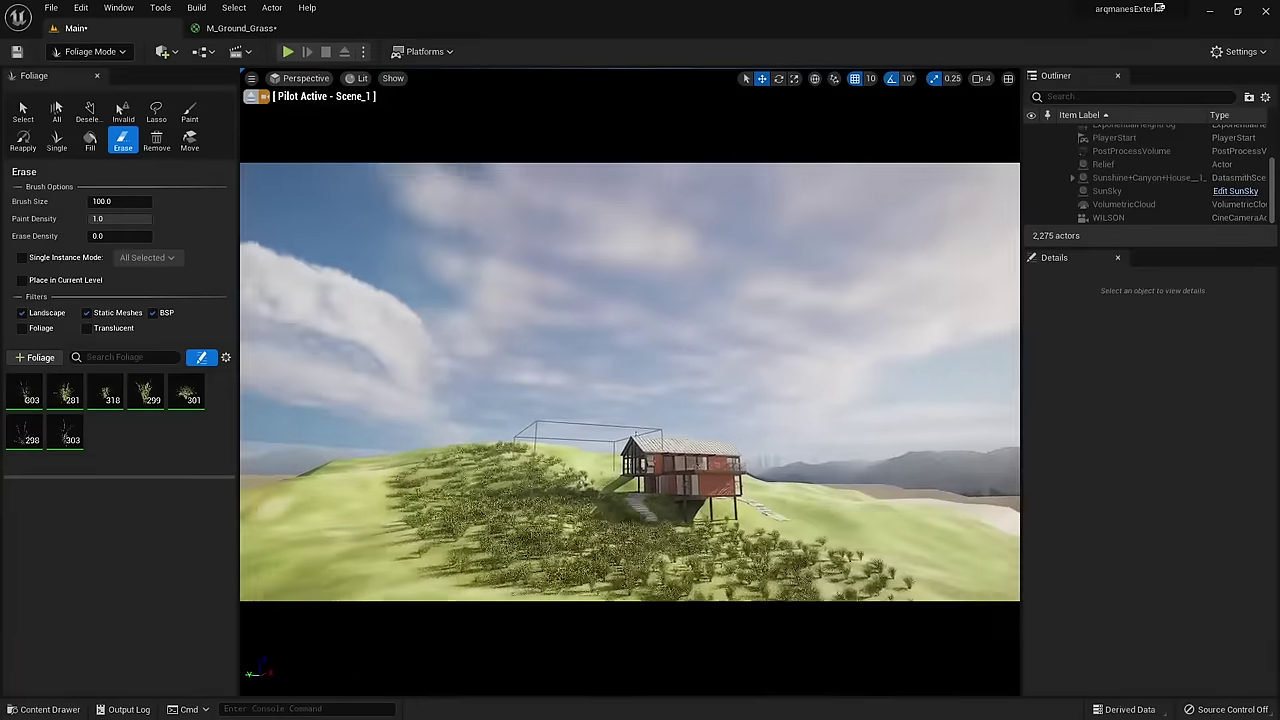
right_drag(552, 394, 552, 394)
key(e)
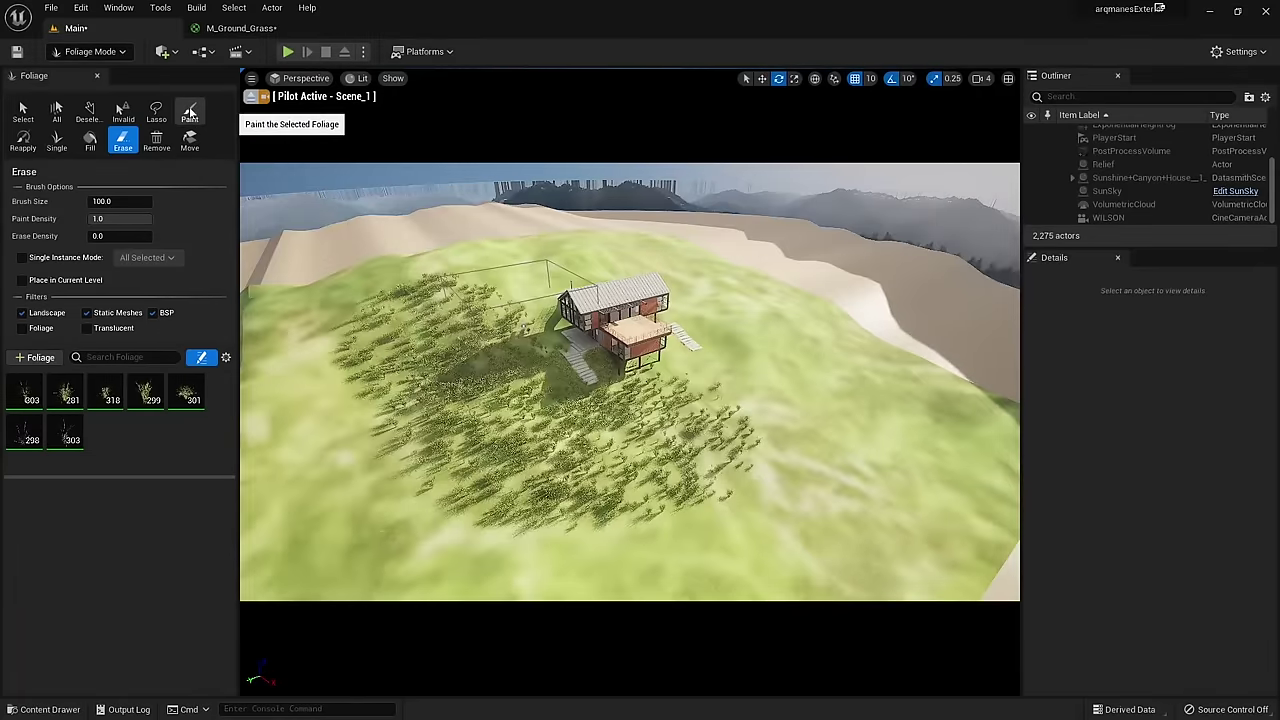
click(189, 113)
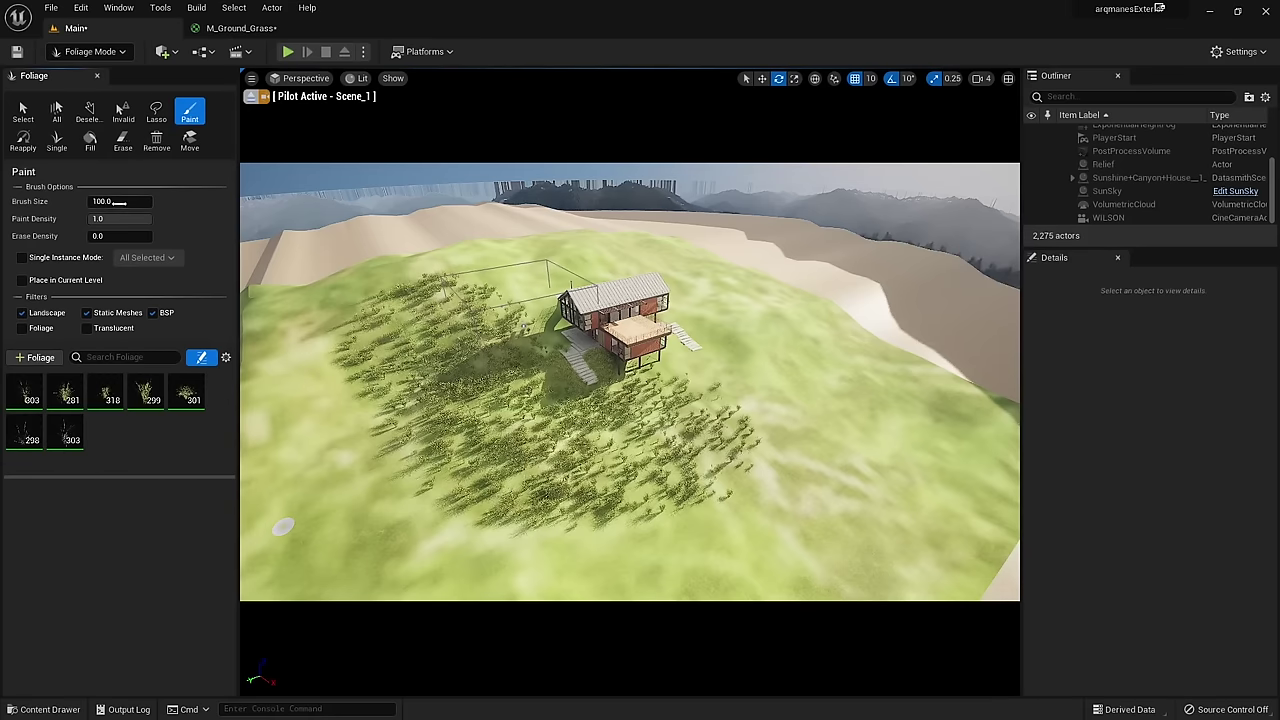
drag(88, 201, 140, 201)
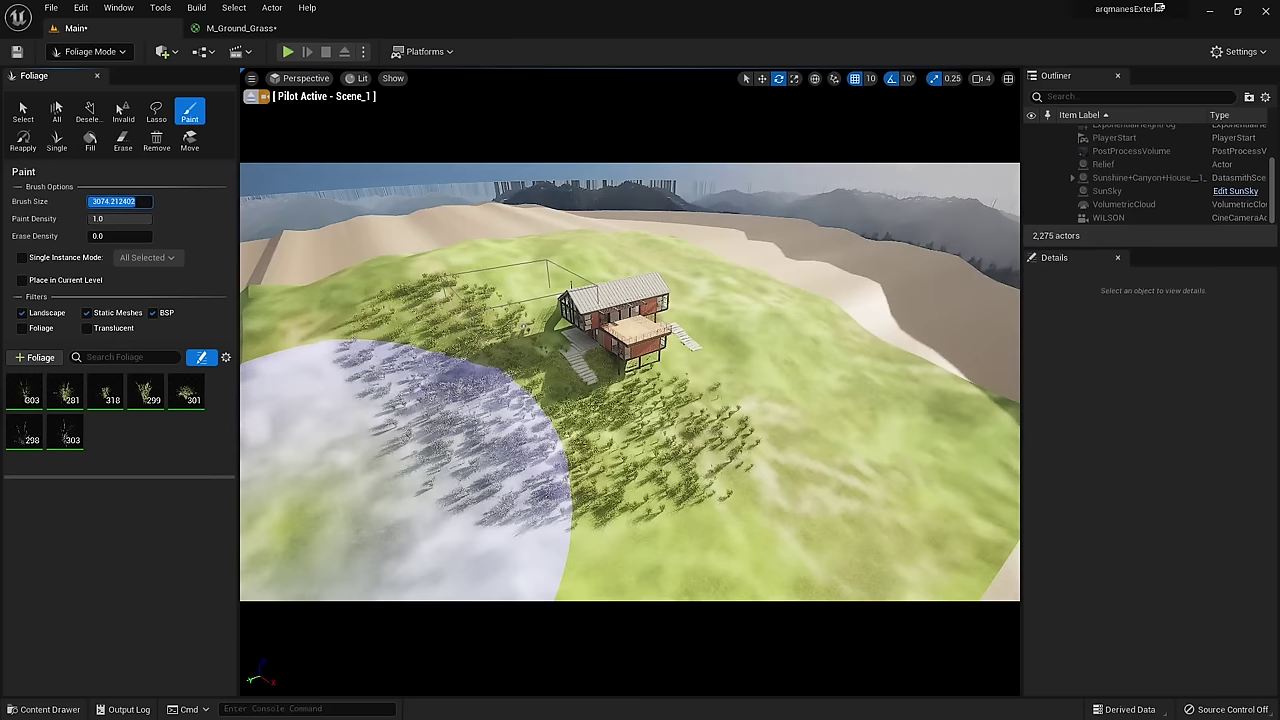
click(97, 218)
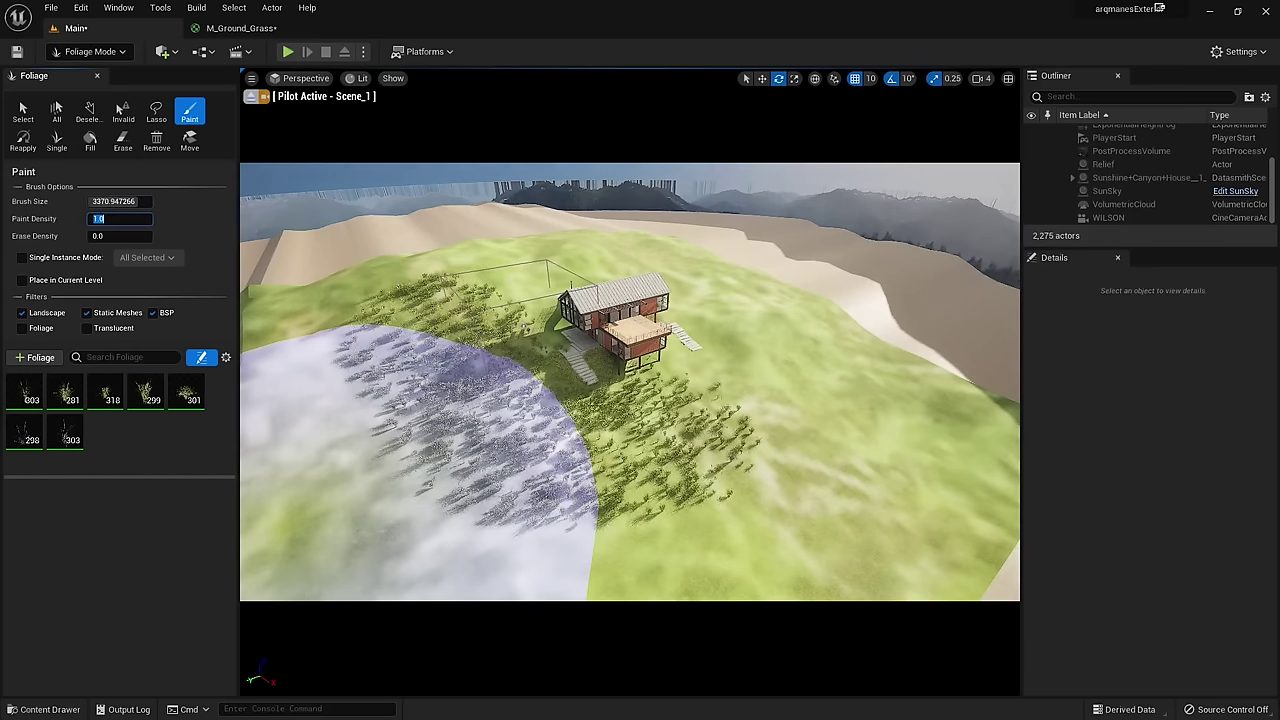
text(0.1)
drag(410, 360, 906, 355)
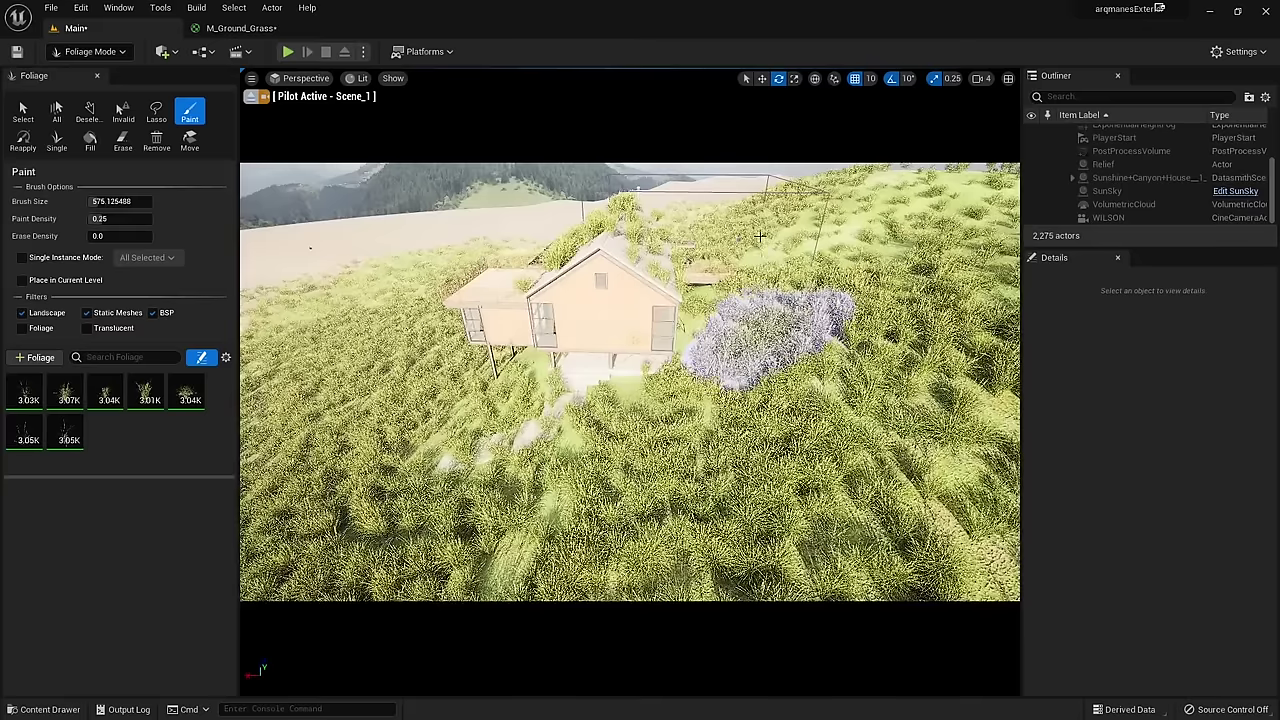
right_drag(760, 340, 758, 258)
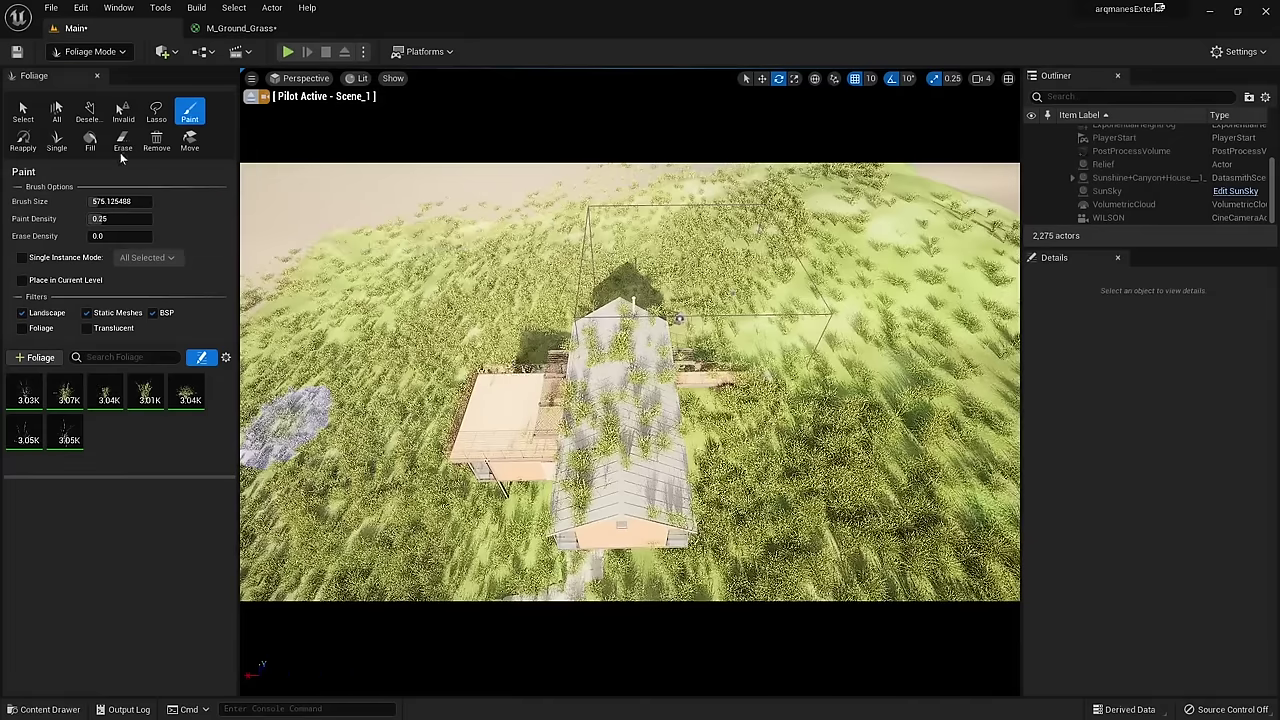
Step: Erase the grass on the house roof with brush size 100 and paint density 1.0
click(122, 140)
drag(97, 201, 70, 201)
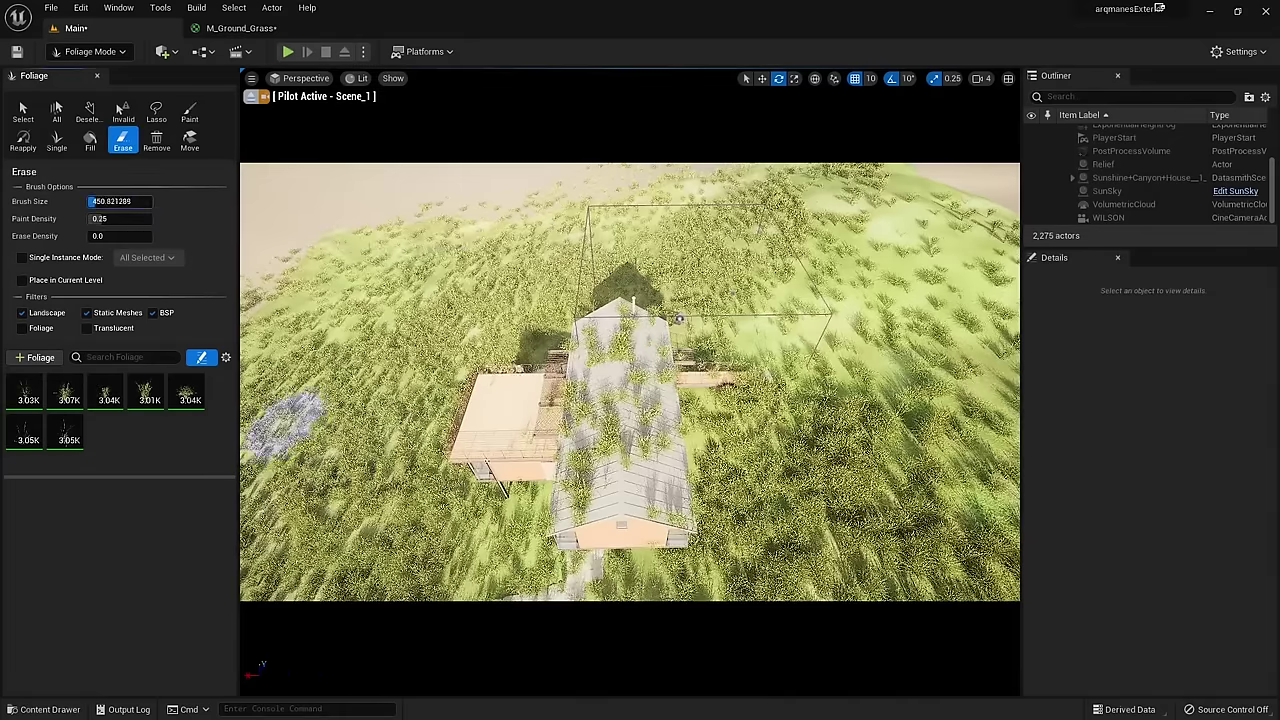
click(90, 201)
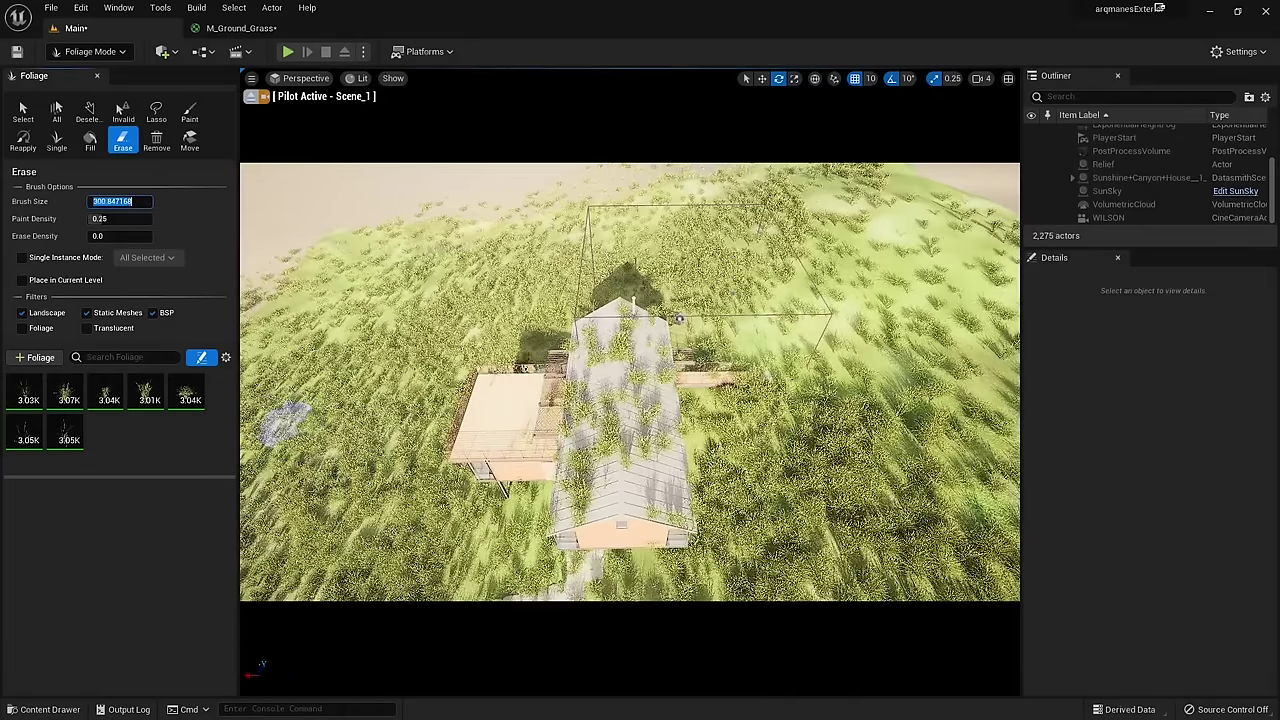
text(100)
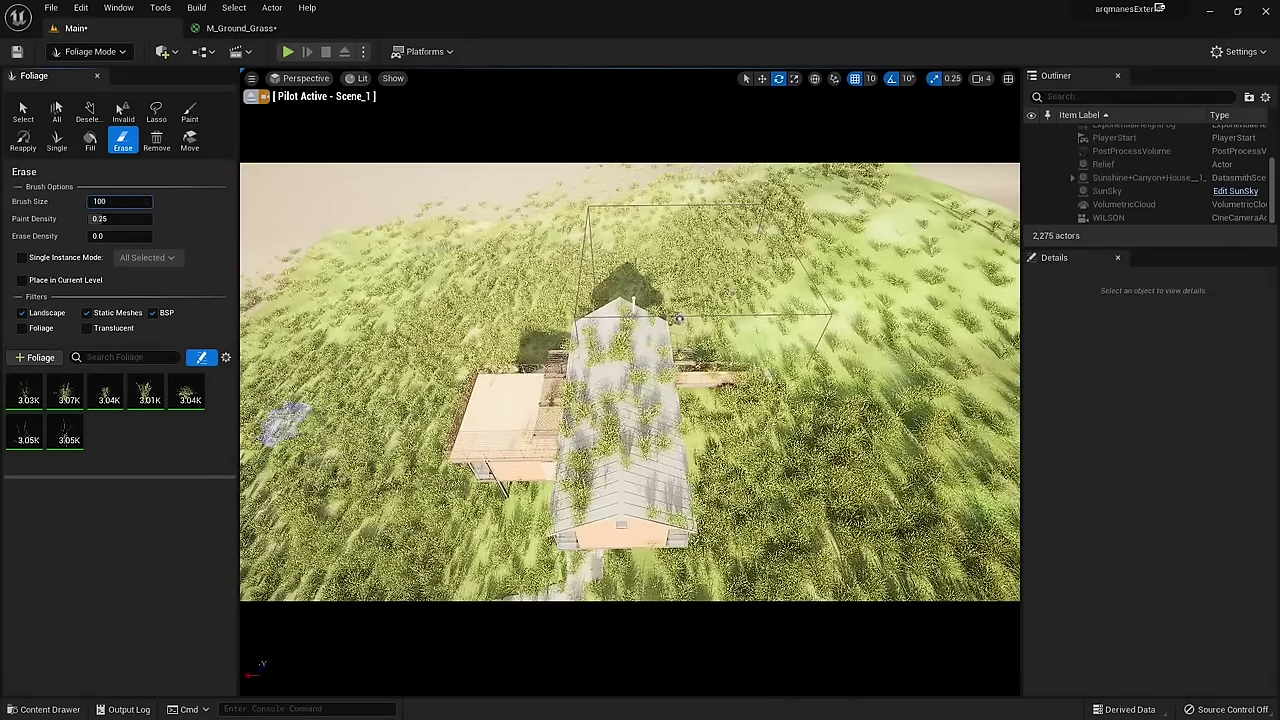
key(Return)
click(97, 218)
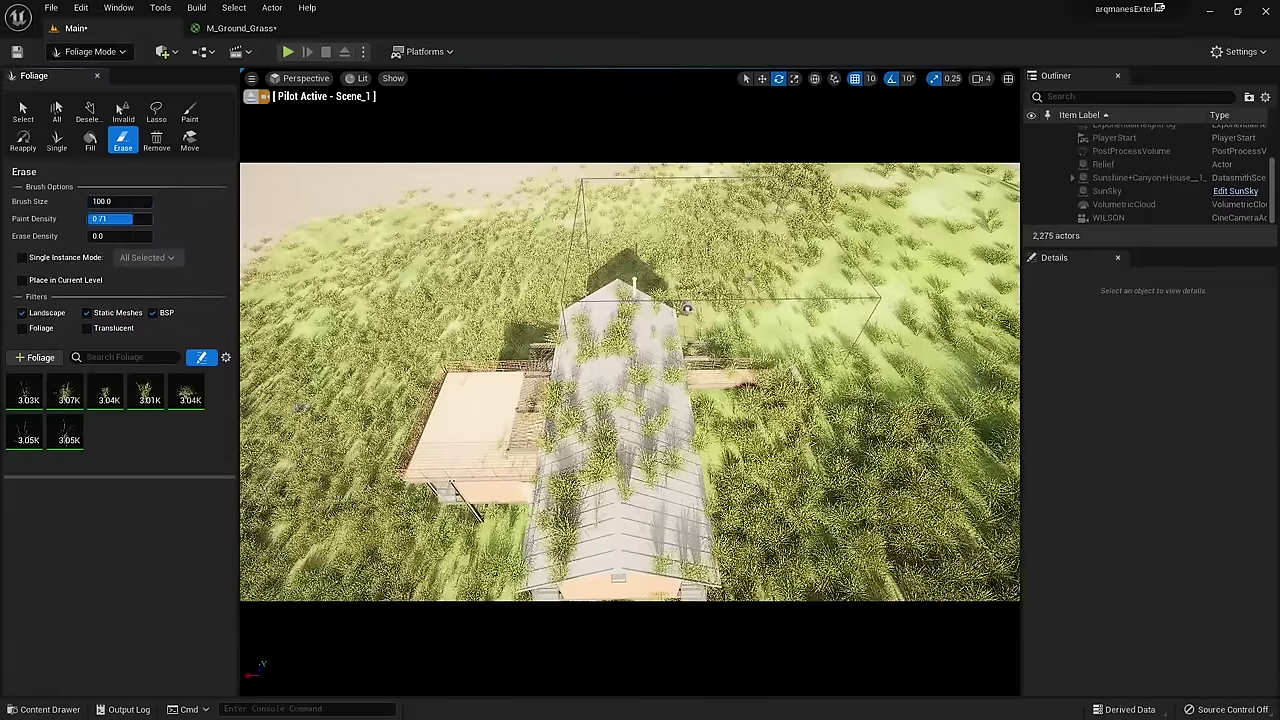
text(1)
key(Return)
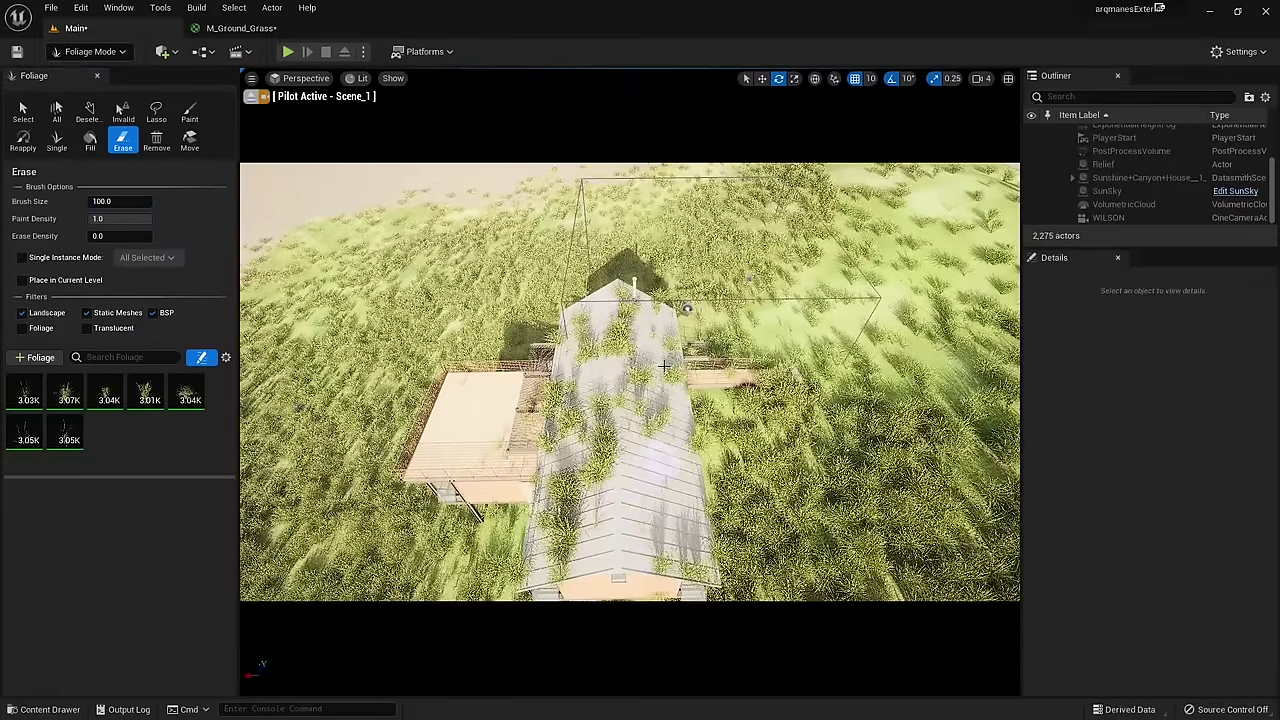
drag(568, 536, 582, 228)
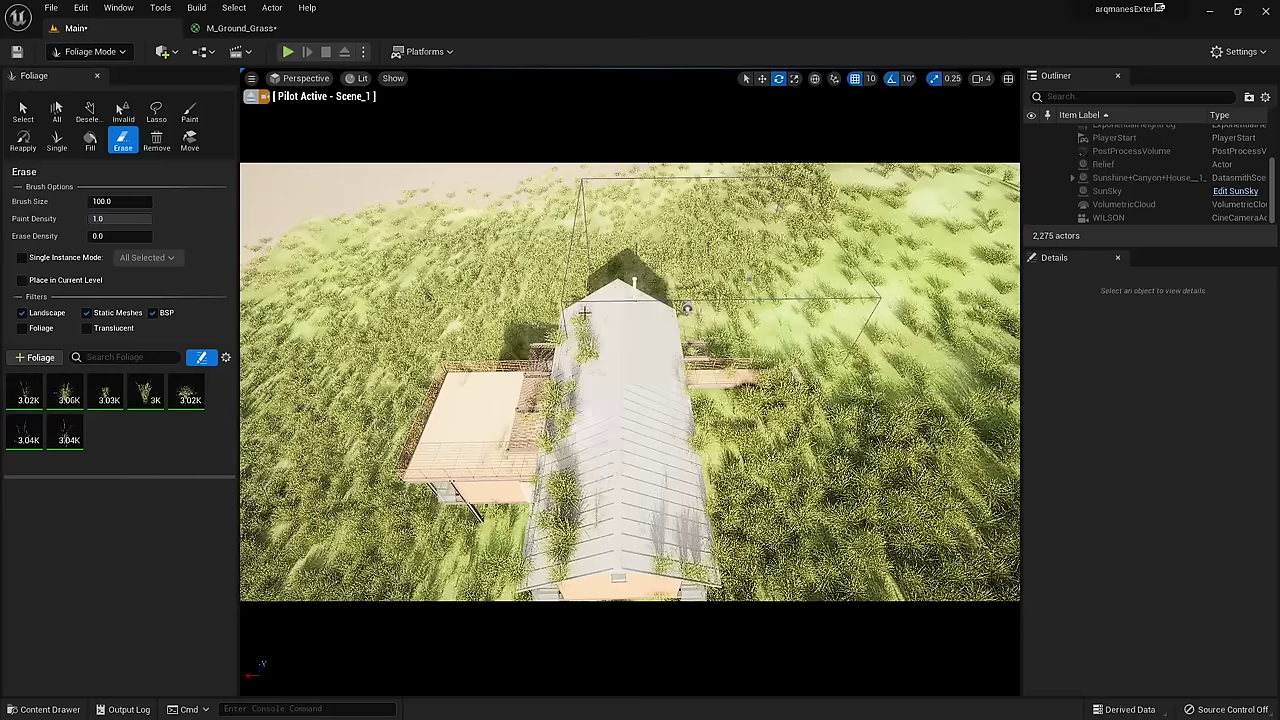
right_drag(534, 497, 540, 490)
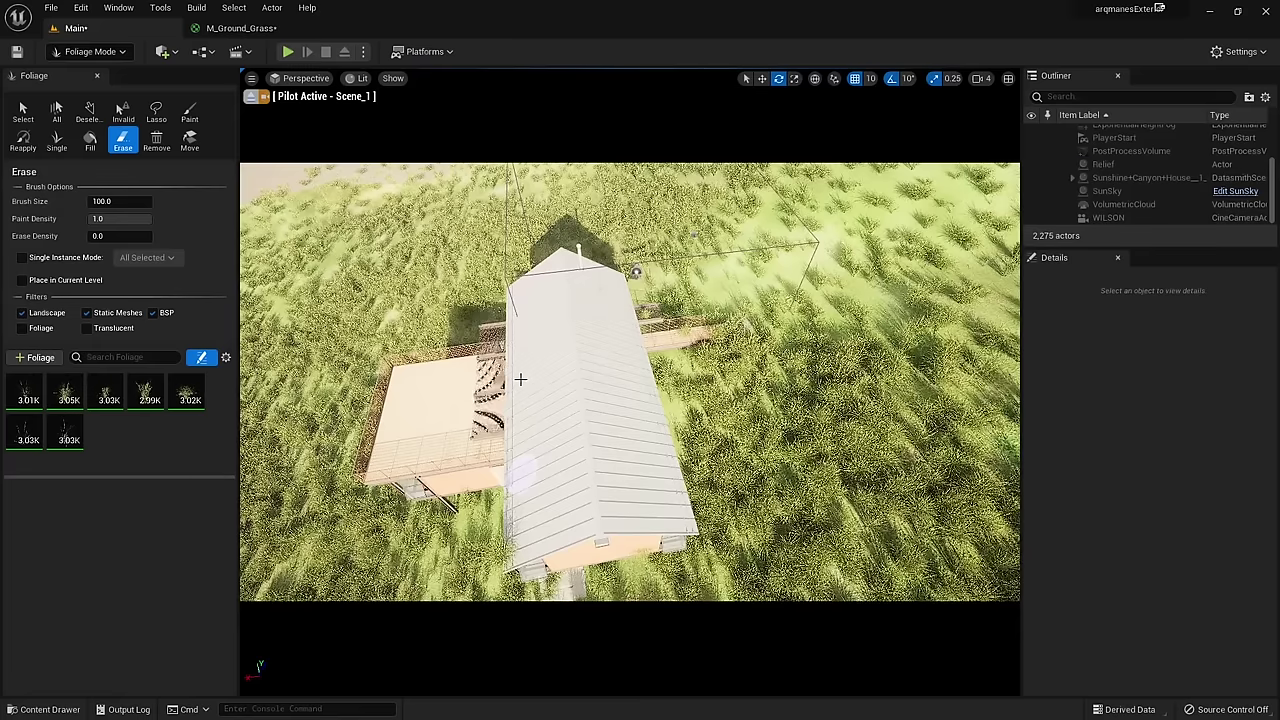
click(88, 51)
Step: Switch to Select Mode, select the WILSON camera and pilot it in the viewport
click(90, 74)
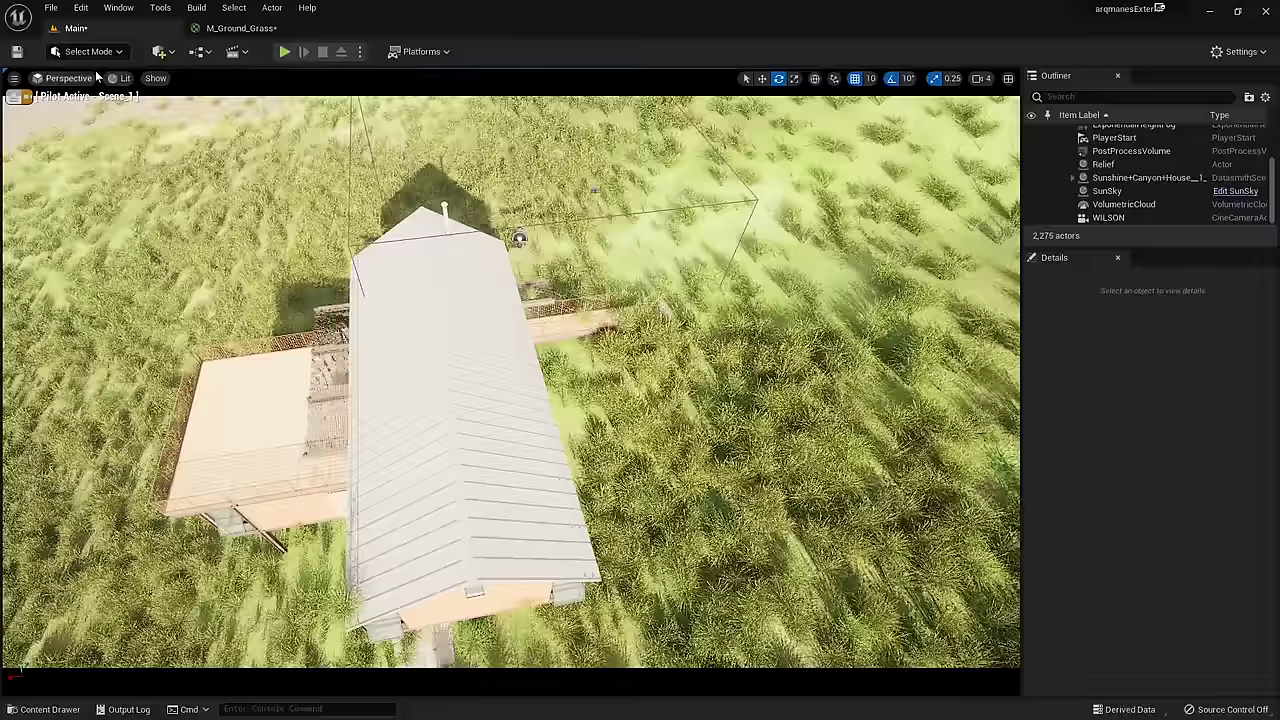
click(1108, 219)
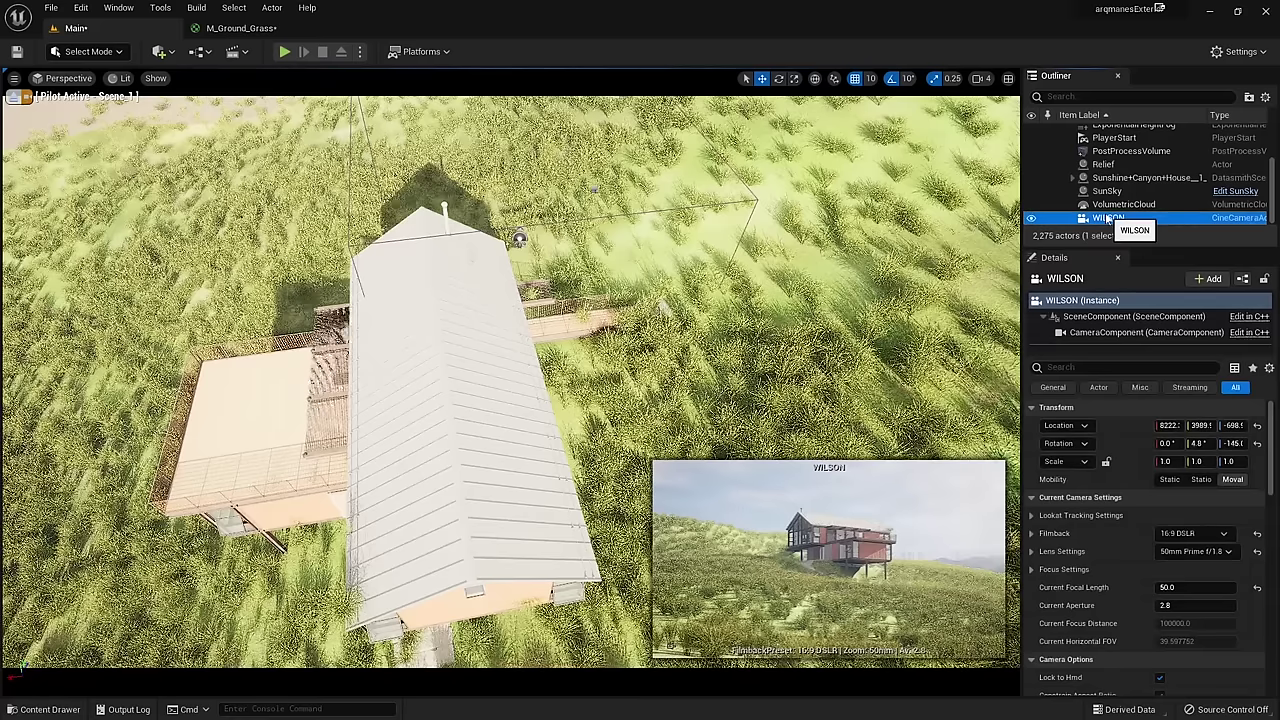
click(60, 79)
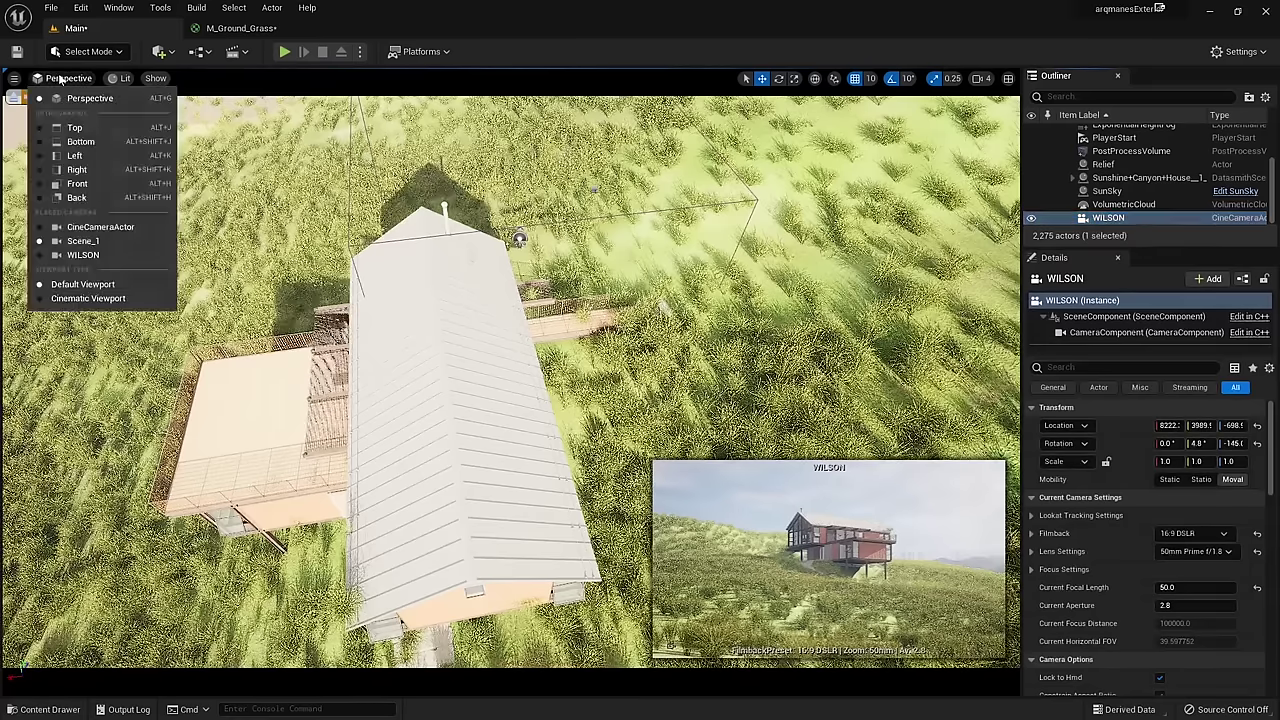
click(78, 256)
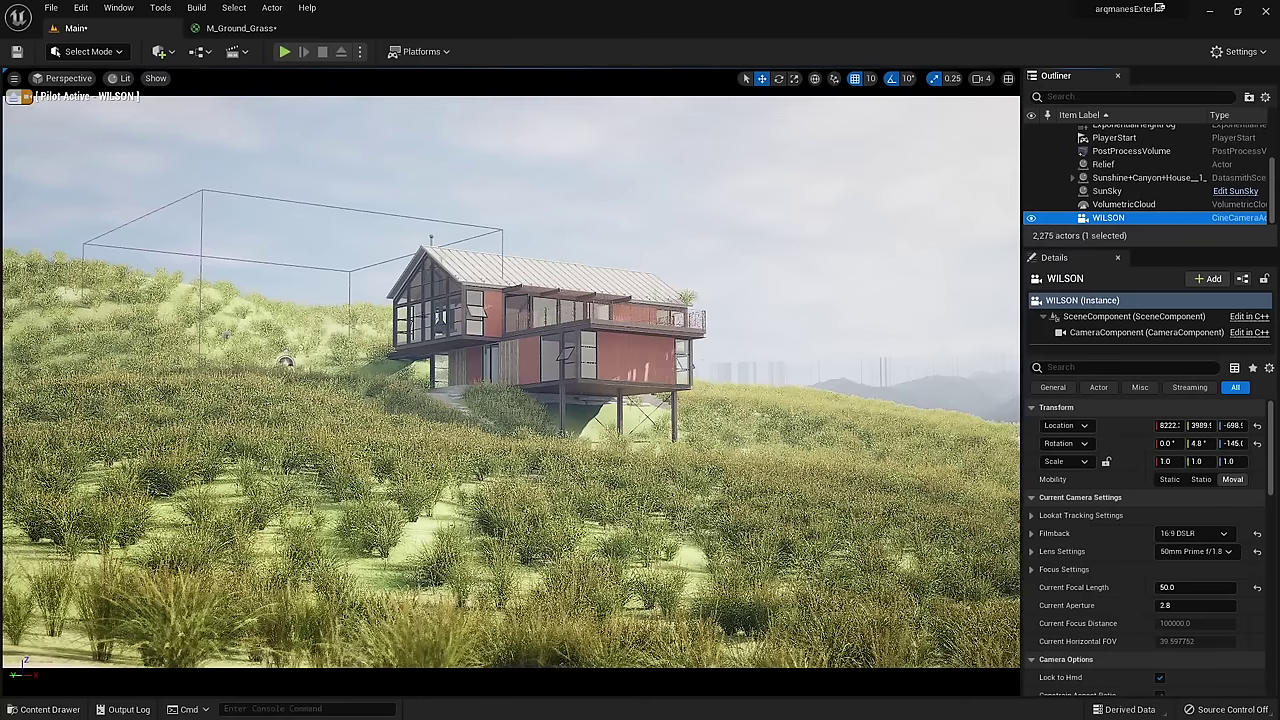
Step: Hide the Arbol01, Arbol02 and Arbol03 trees in the Outliner and open the Content Drawer
scroll(1212, 176, up, 3)
scroll(1212, 176, down, 1)
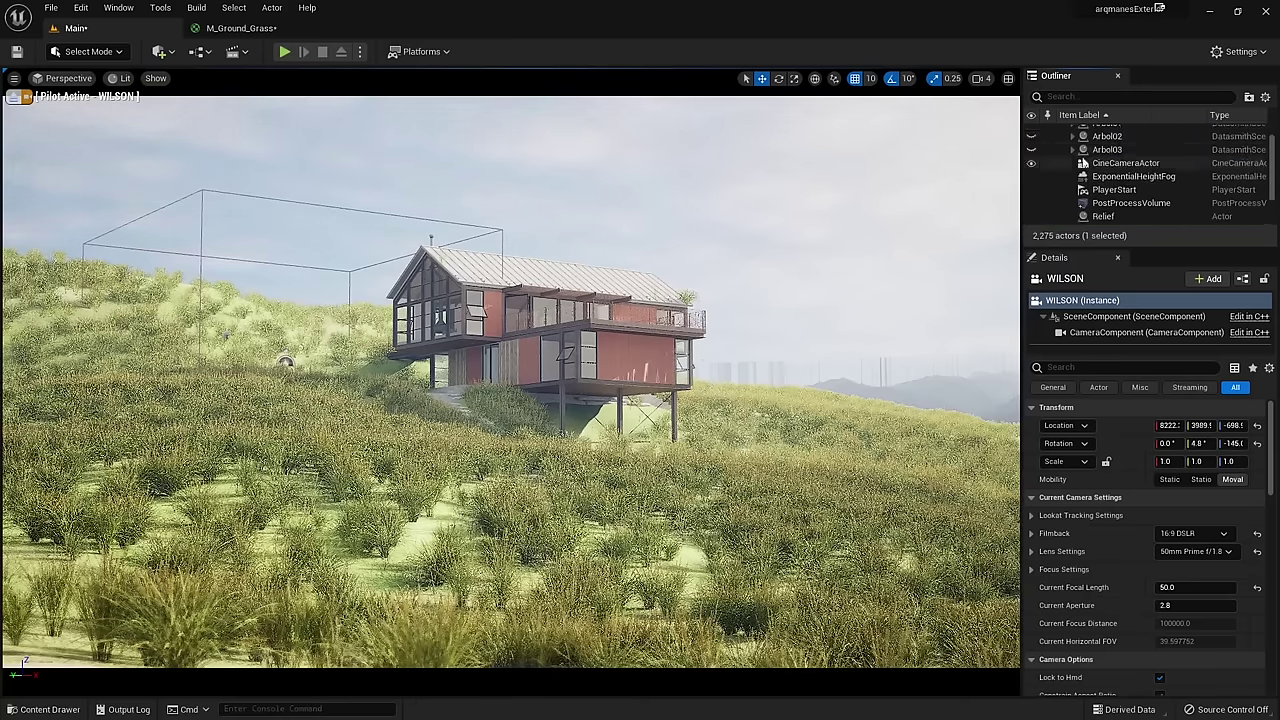
click(1031, 150)
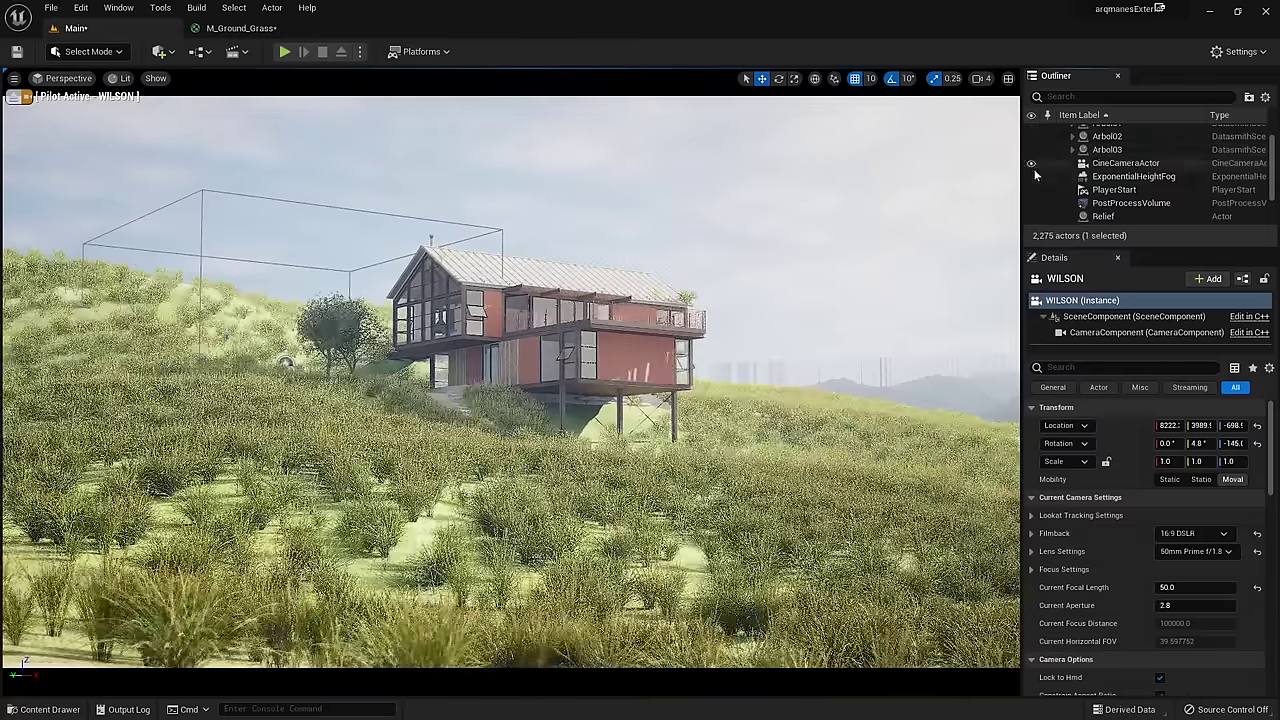
scroll(1032, 149, up, 1)
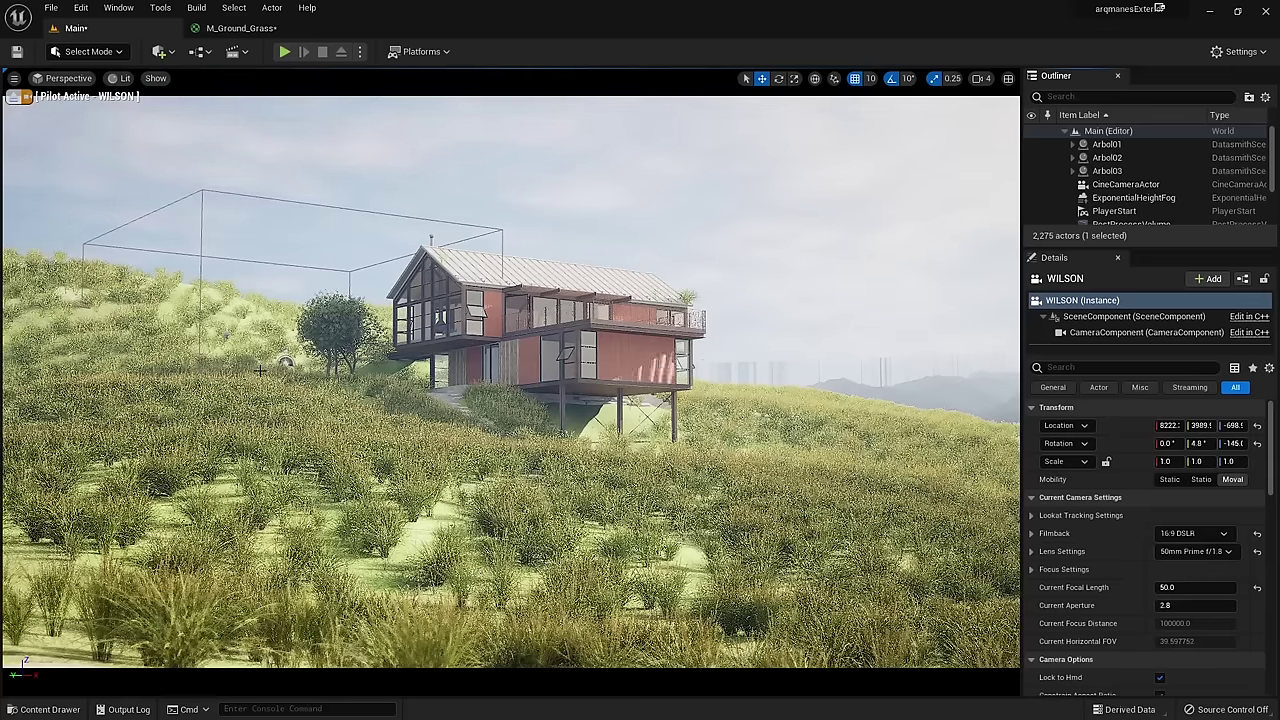
click(1031, 144)
click(1031, 157)
click(1031, 170)
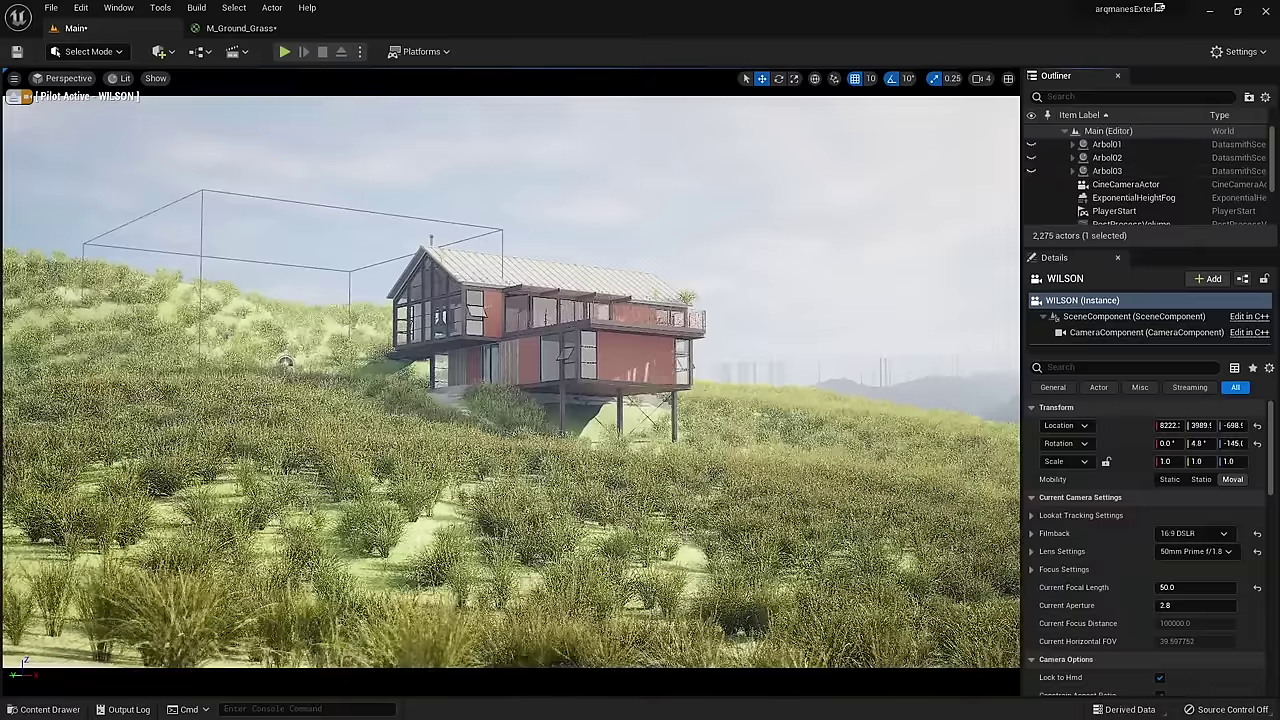
click(50, 708)
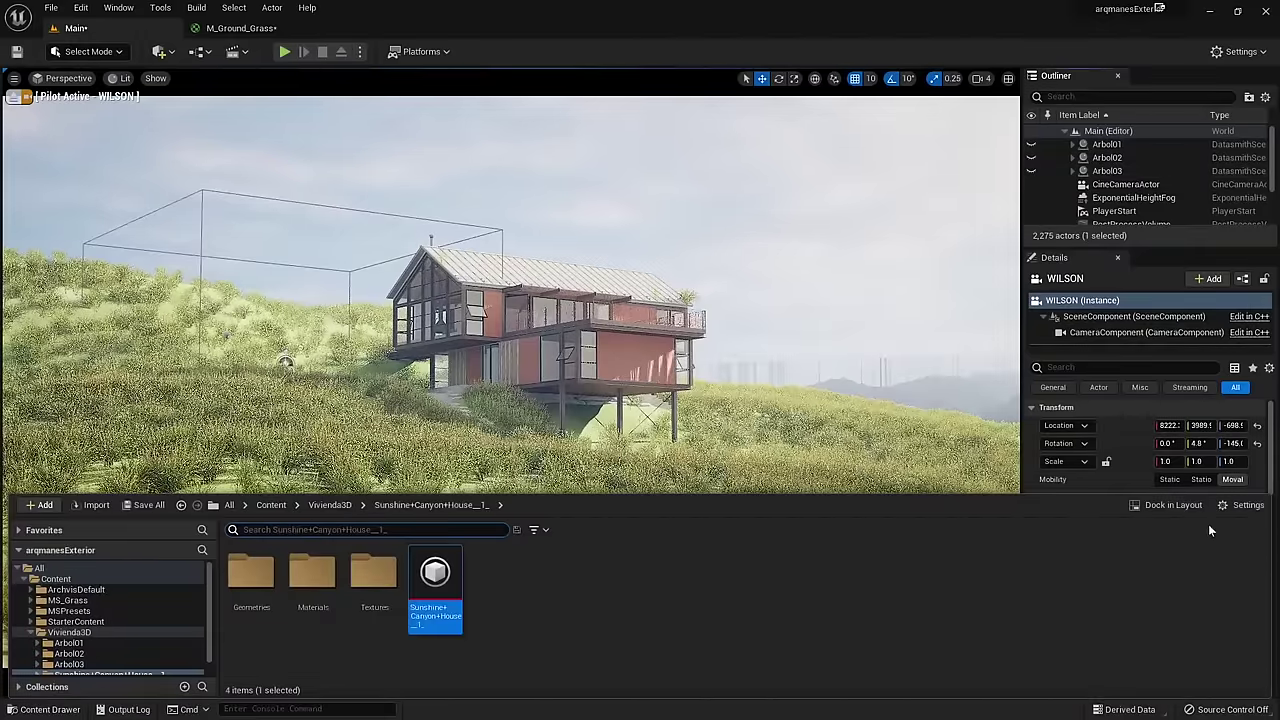
Step: Dock the Content Browser and return to Foliage mode with an enlarged foliage list
click(1171, 504)
click(93, 54)
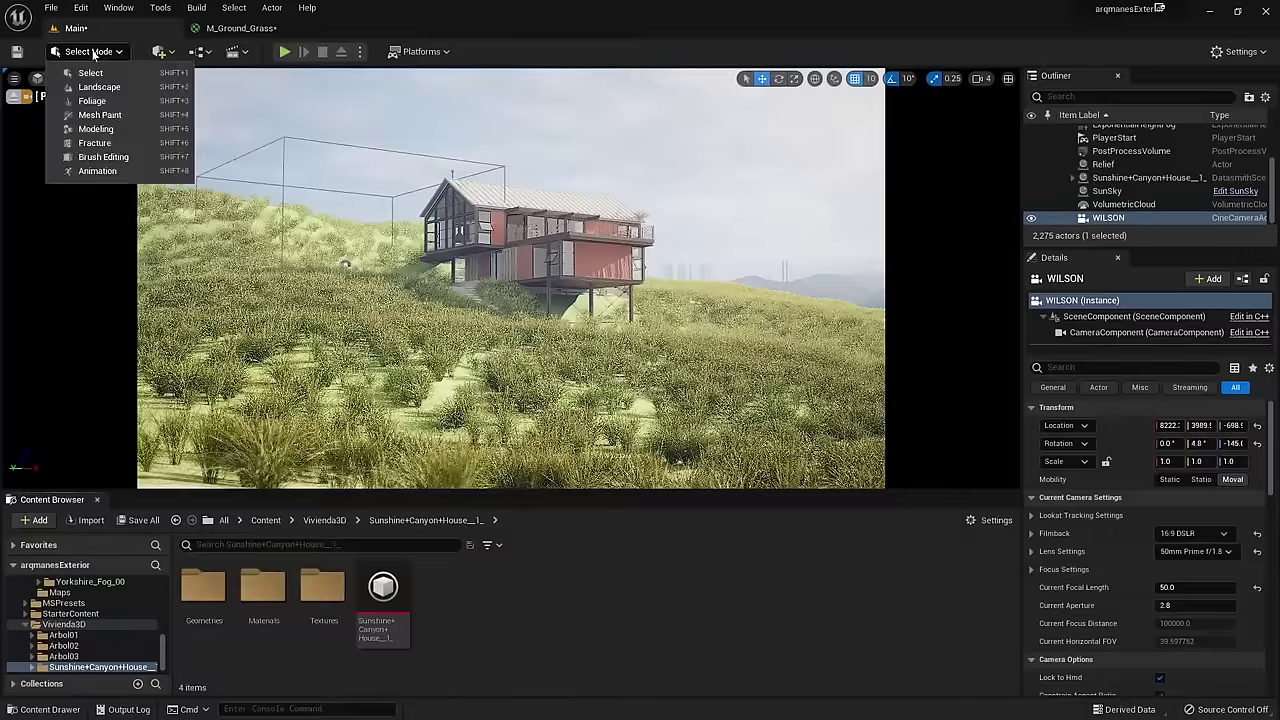
click(90, 102)
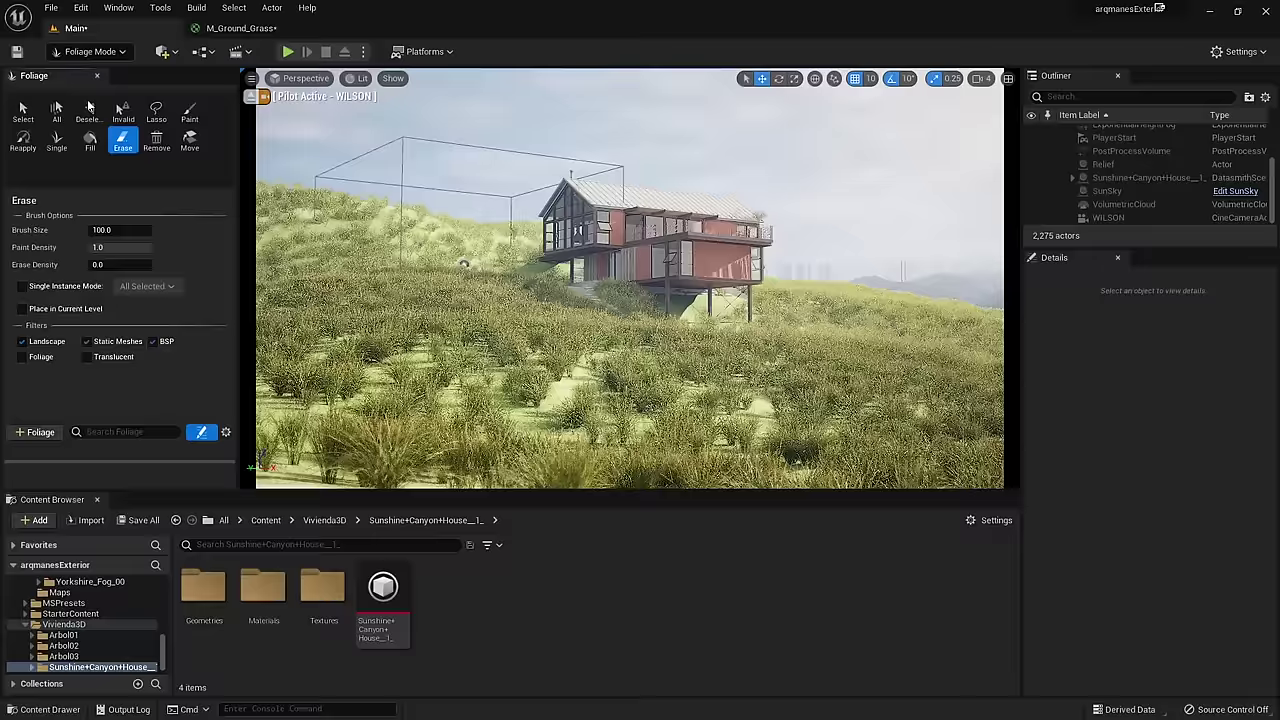
drag(101, 416, 97, 459)
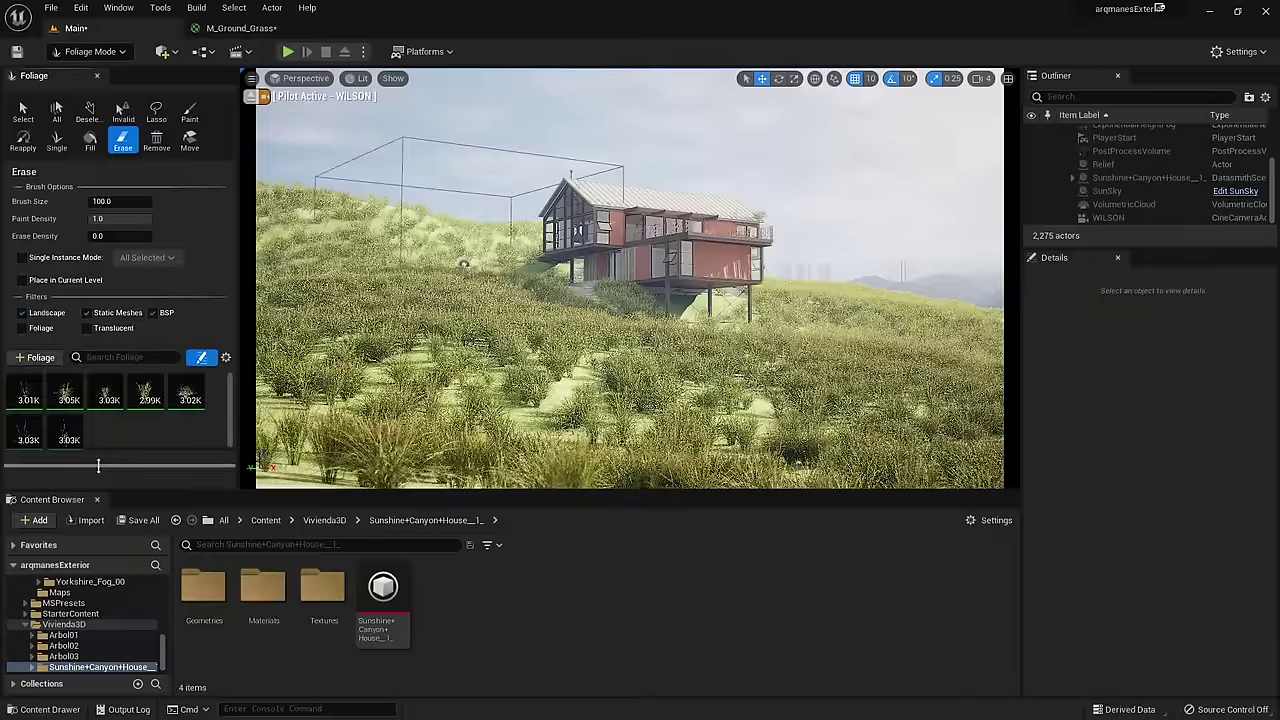
Step: Add the Rowan meshes from the Arbol01, Arbol02 and Arbol03 Geometries folders as foliage types
click(62, 636)
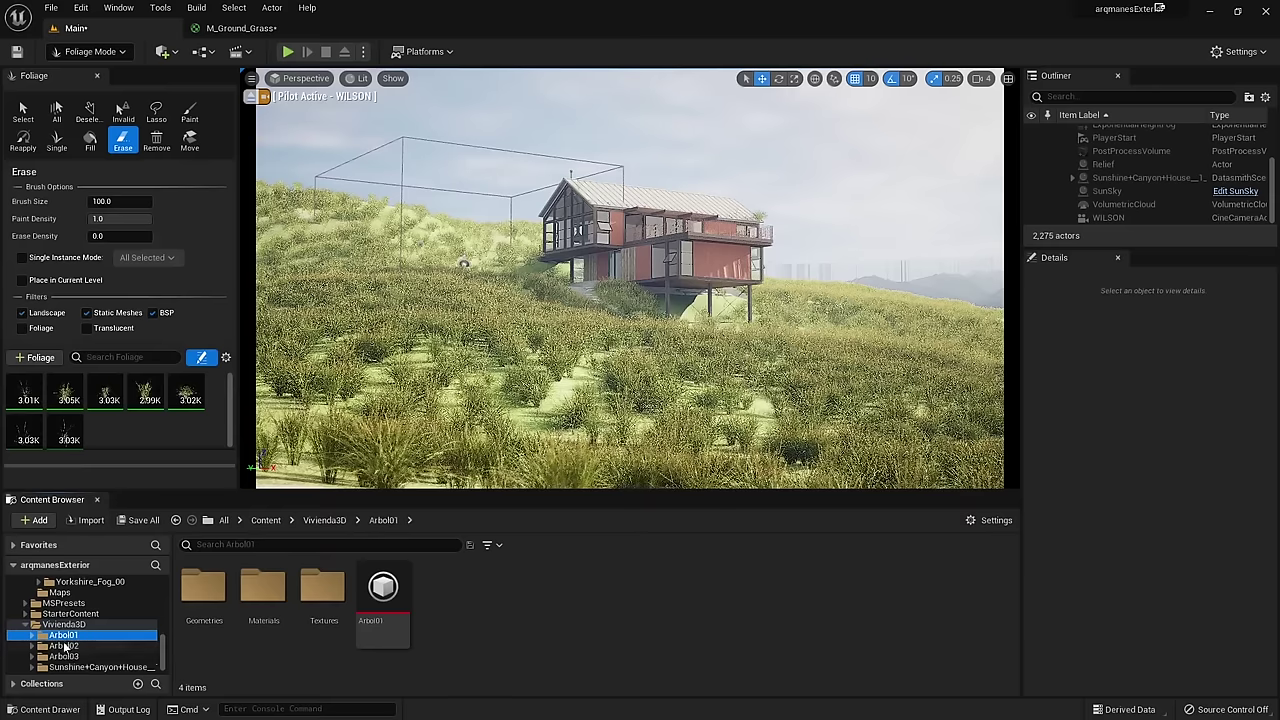
click(32, 636)
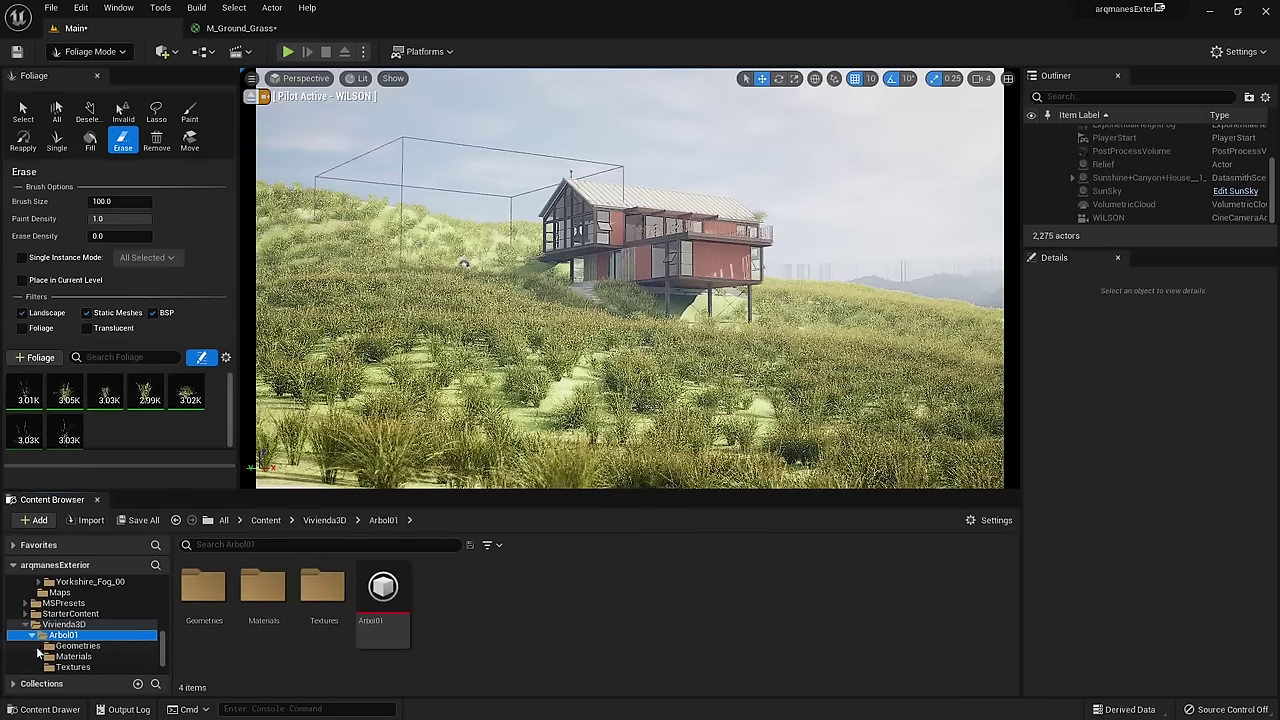
scroll(38, 652, down, 1)
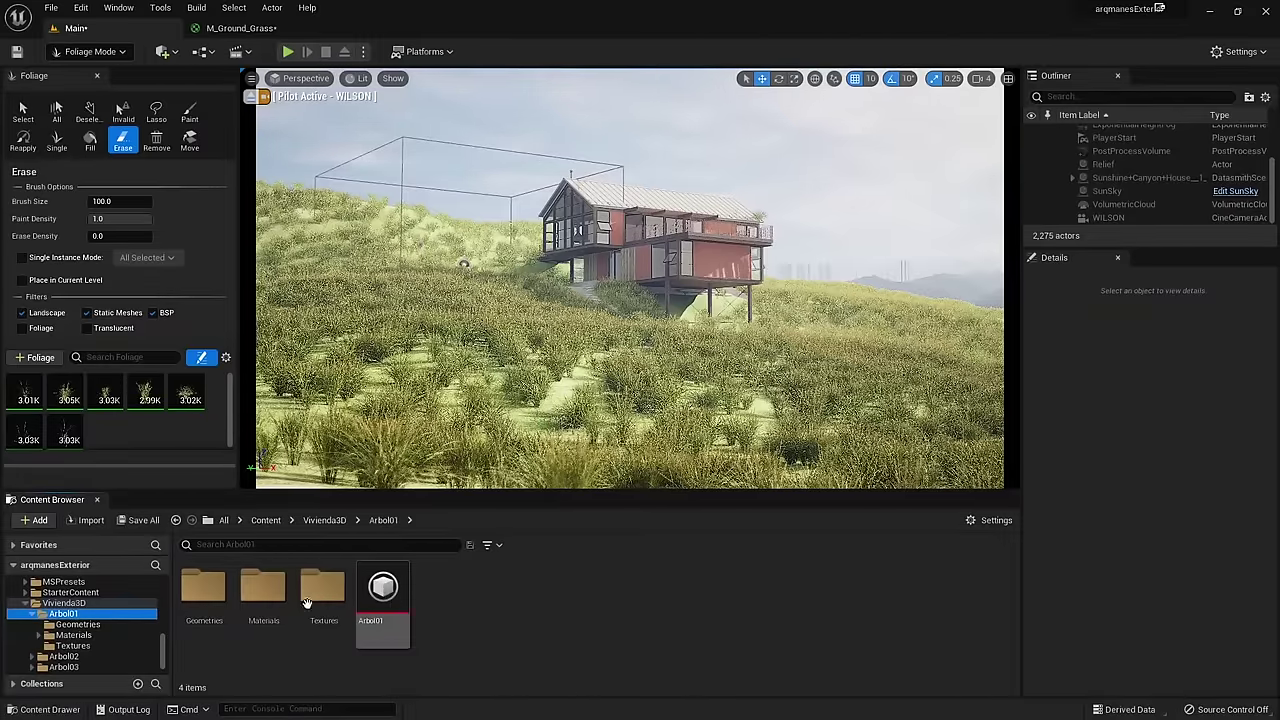
click(128, 623)
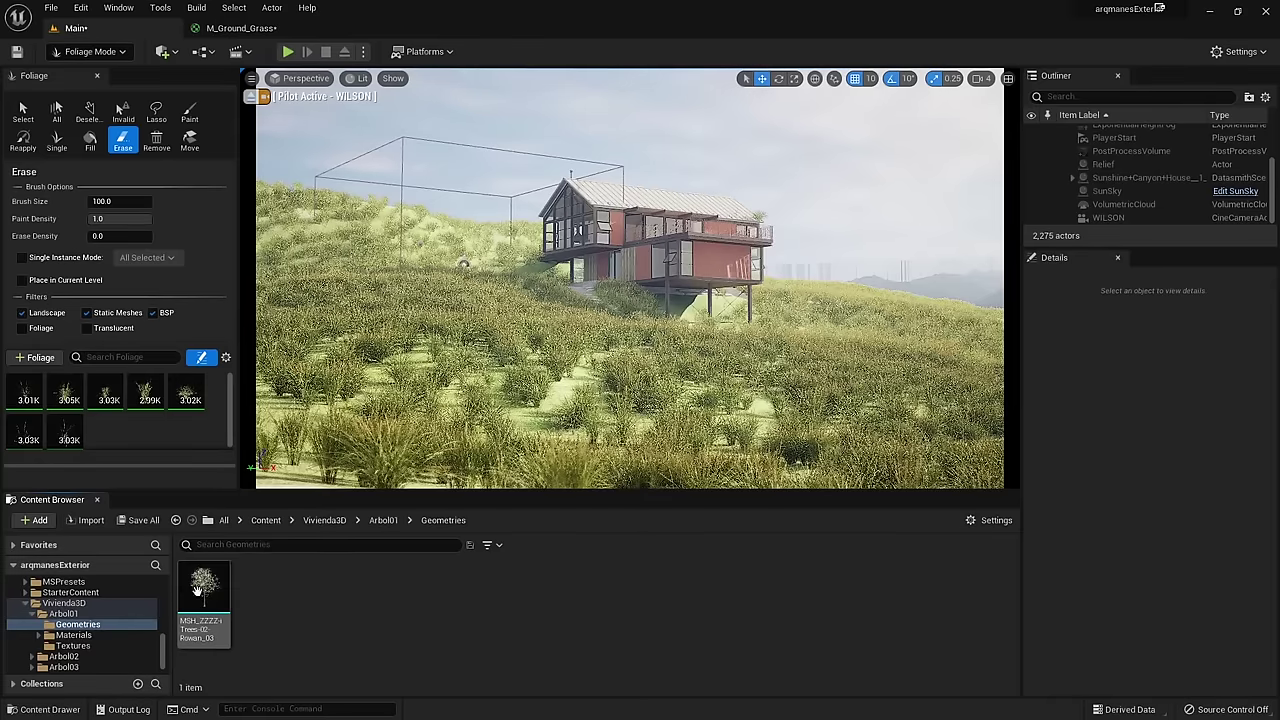
drag(205, 598, 138, 444)
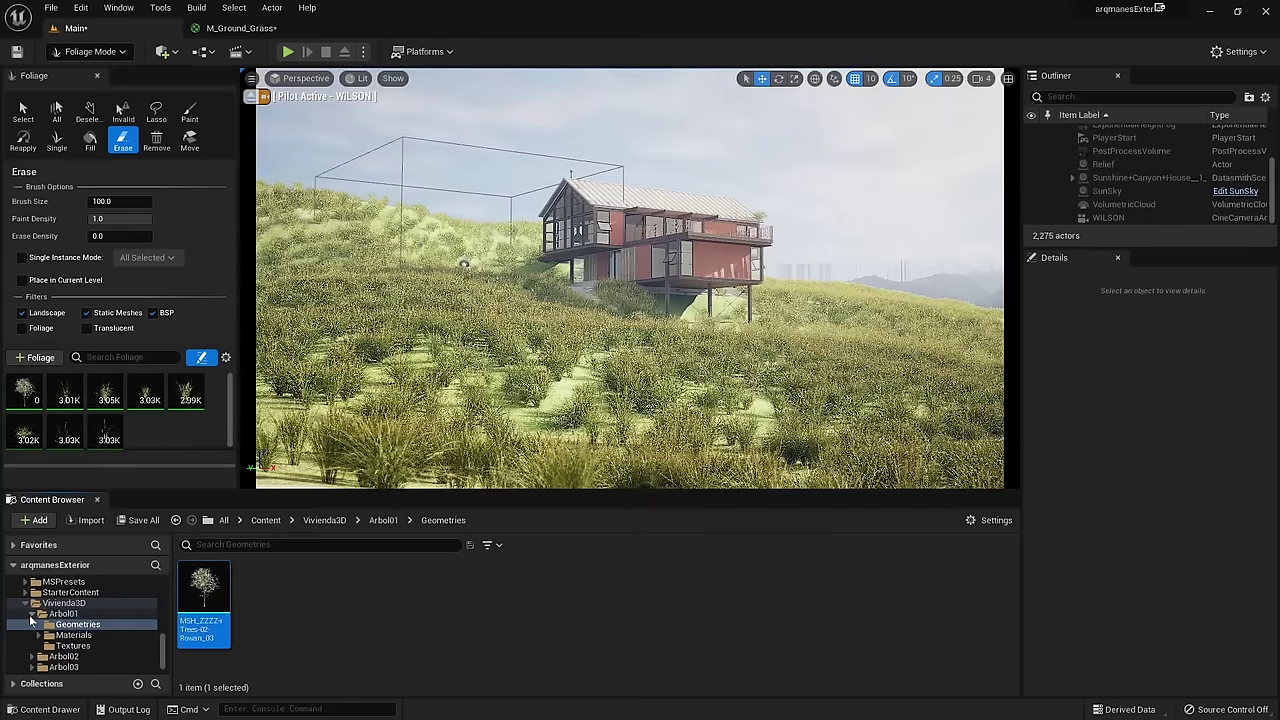
click(31, 620)
click(38, 648)
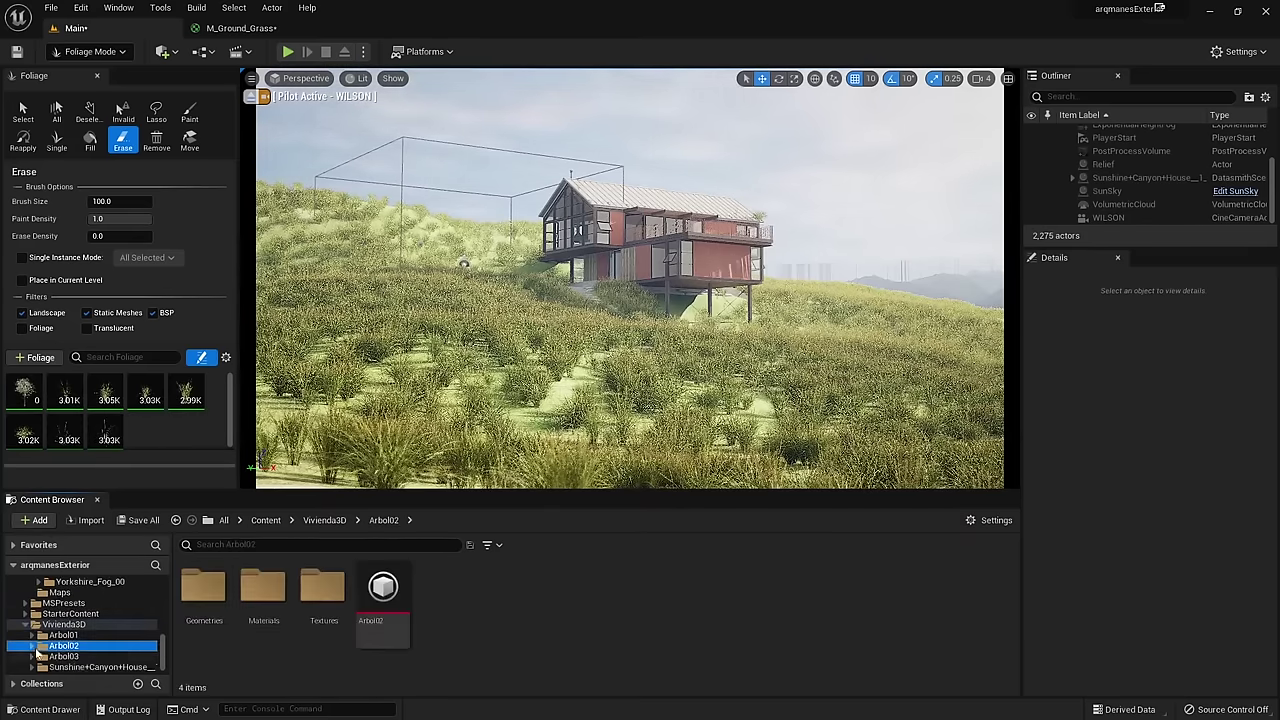
double_click(203, 588)
drag(203, 600, 79, 402)
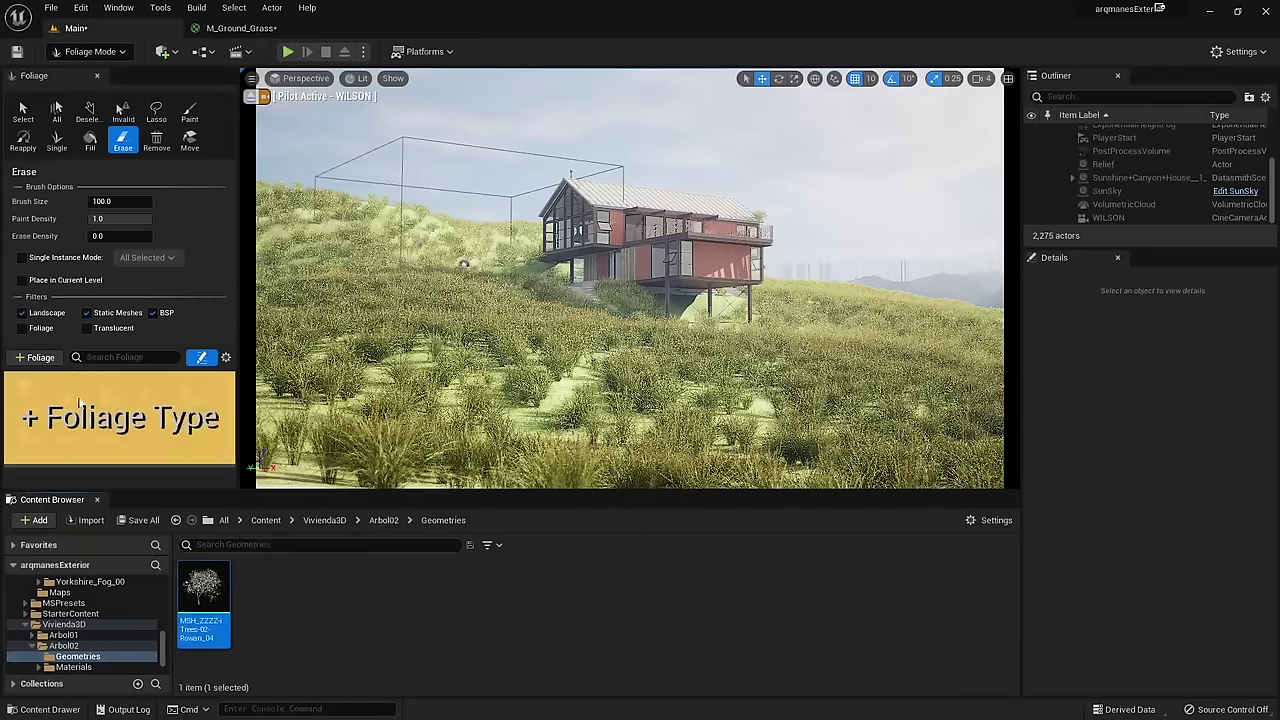
scroll(90, 627, down, 3)
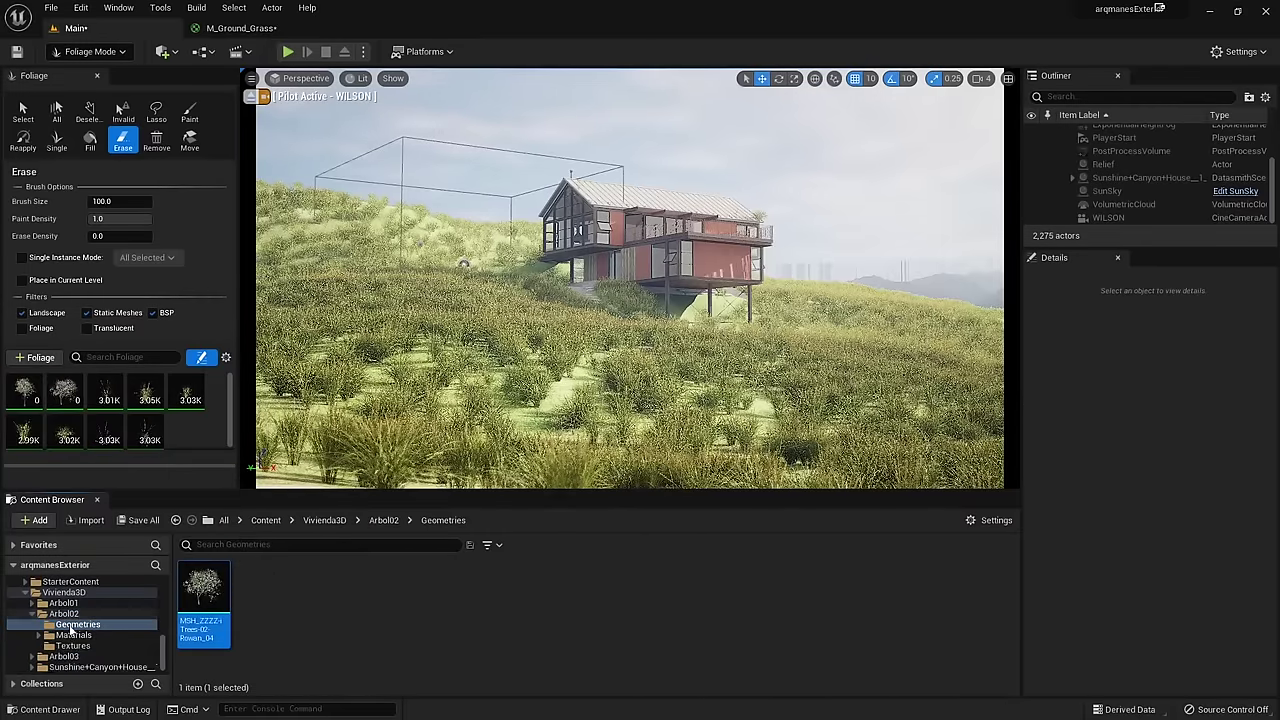
click(60, 657)
double_click(203, 588)
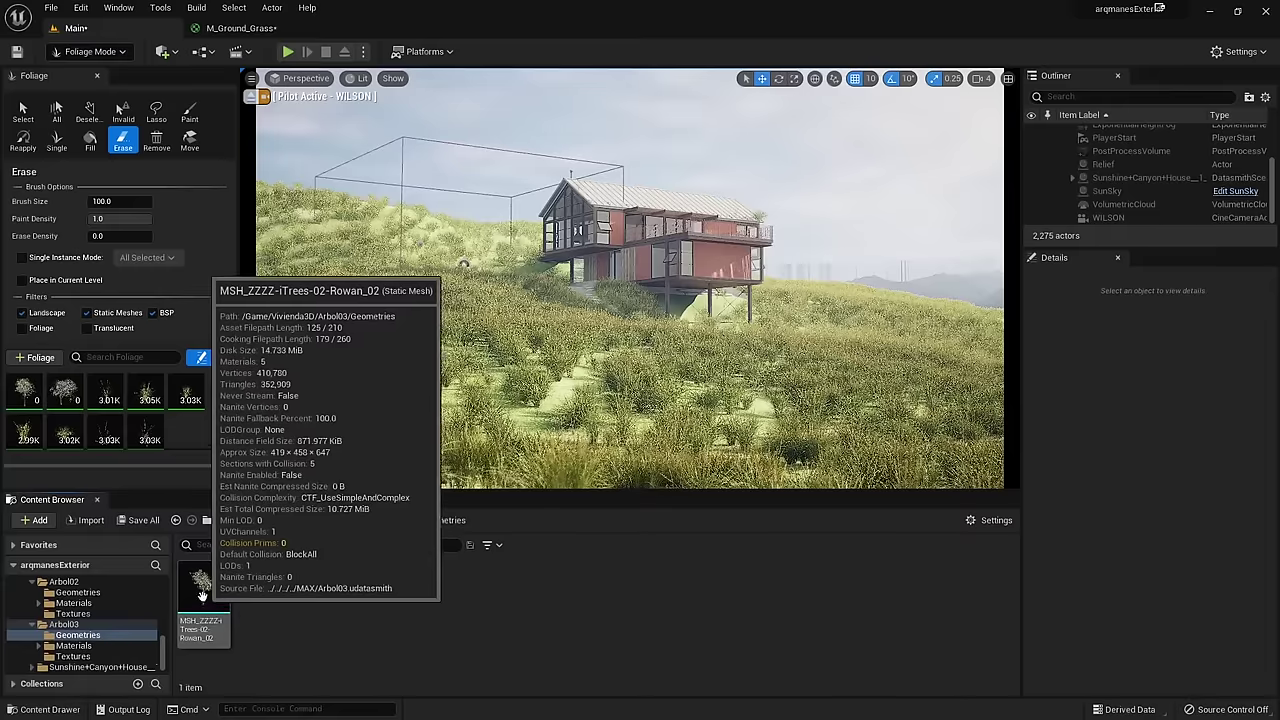
drag(203, 600, 77, 398)
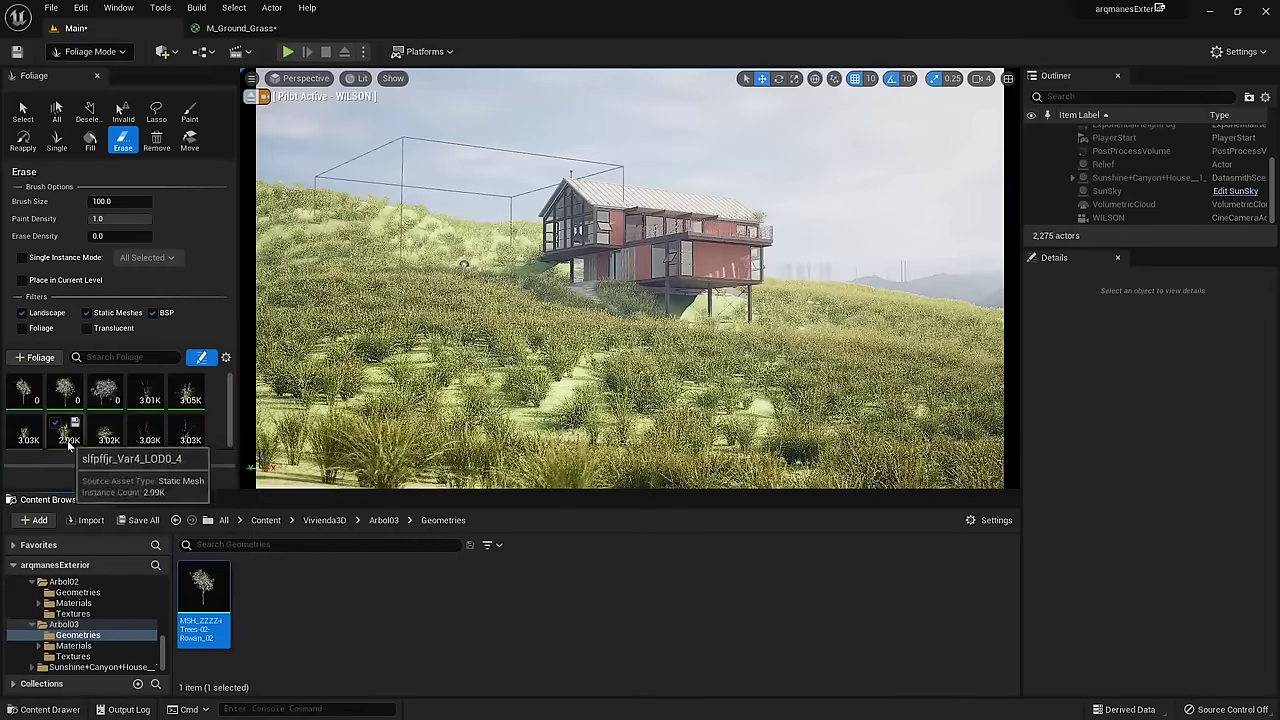
Step: Select the three Rowan tree foliage types together
click(24, 388)
shift+click(100, 405)
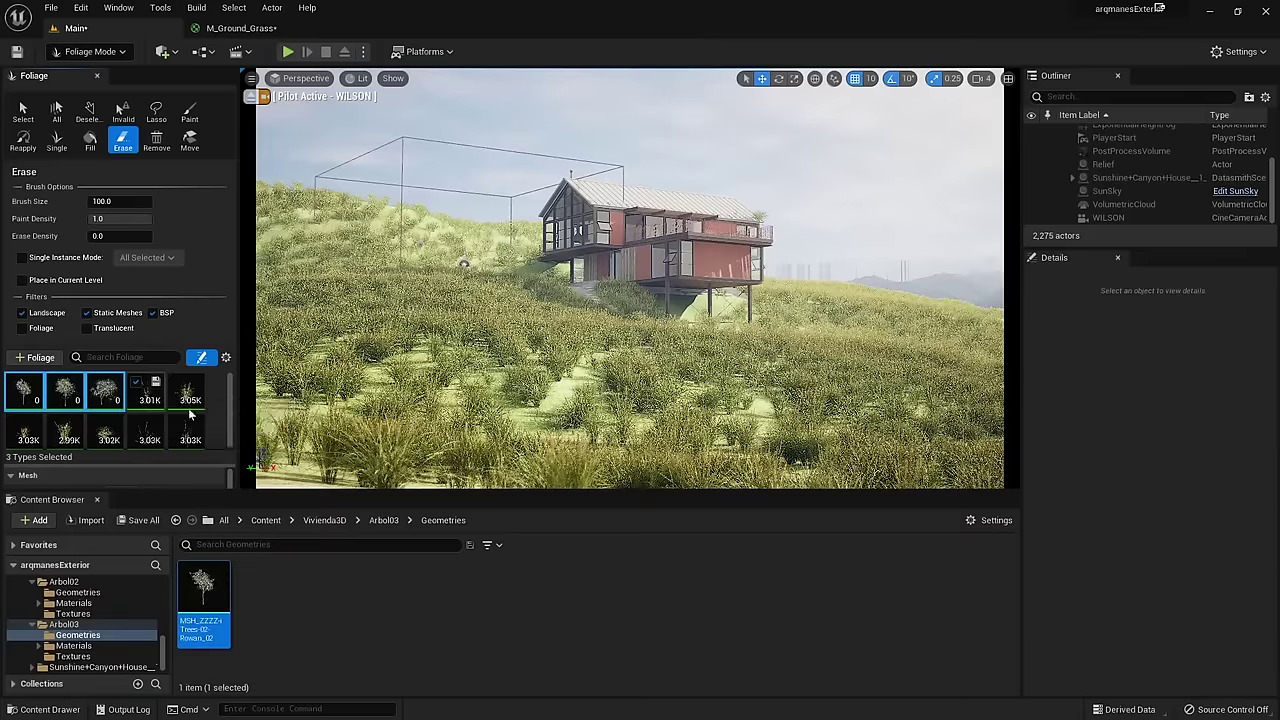
click(142, 399)
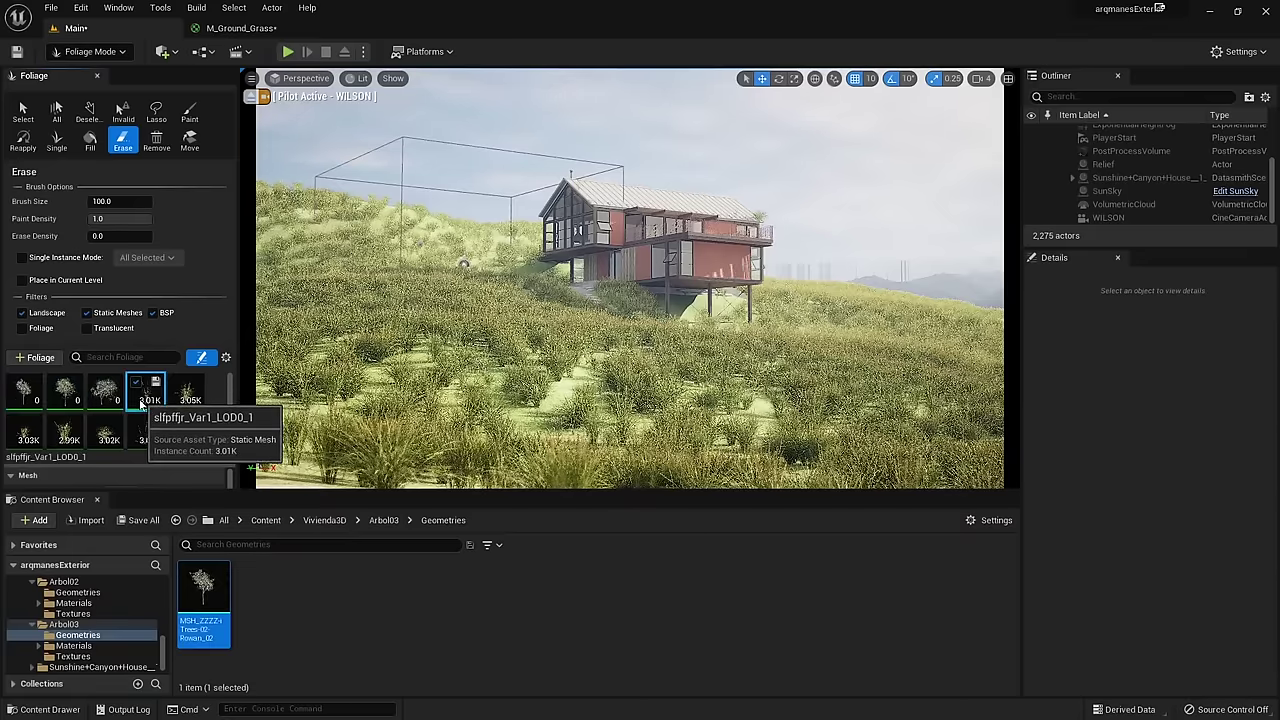
shift+click(190, 437)
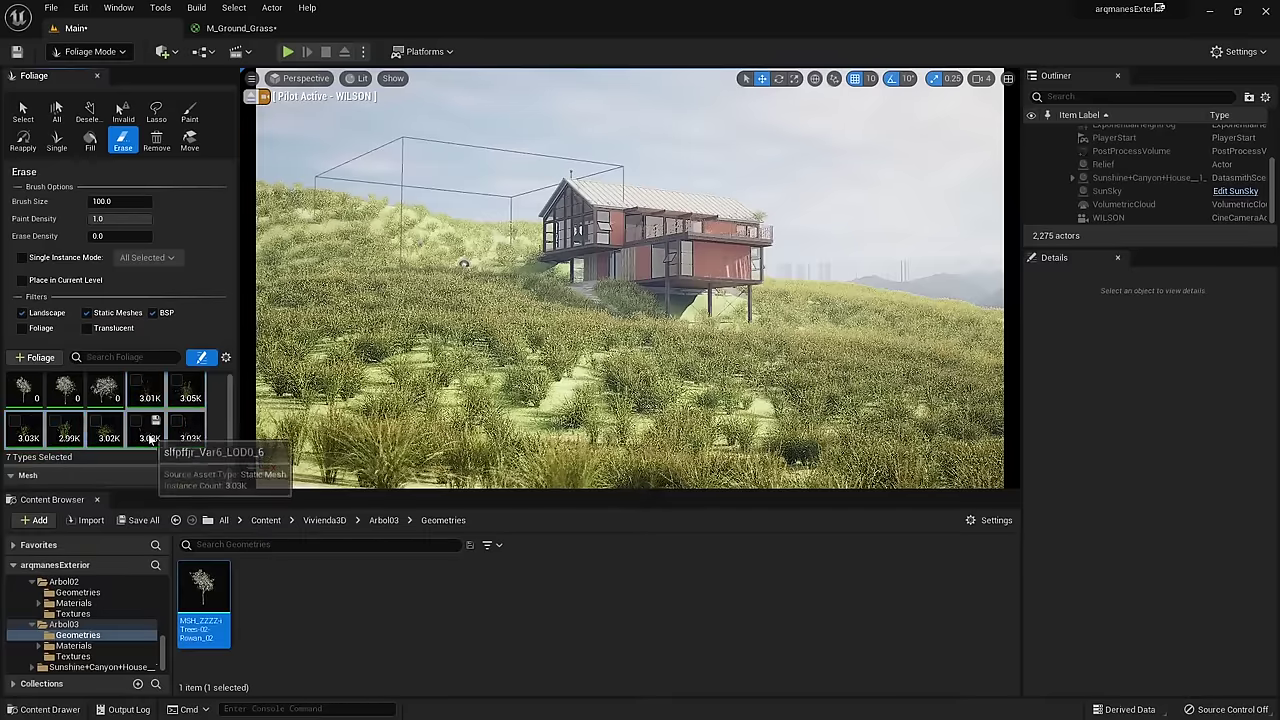
click(24, 390)
shift+click(98, 398)
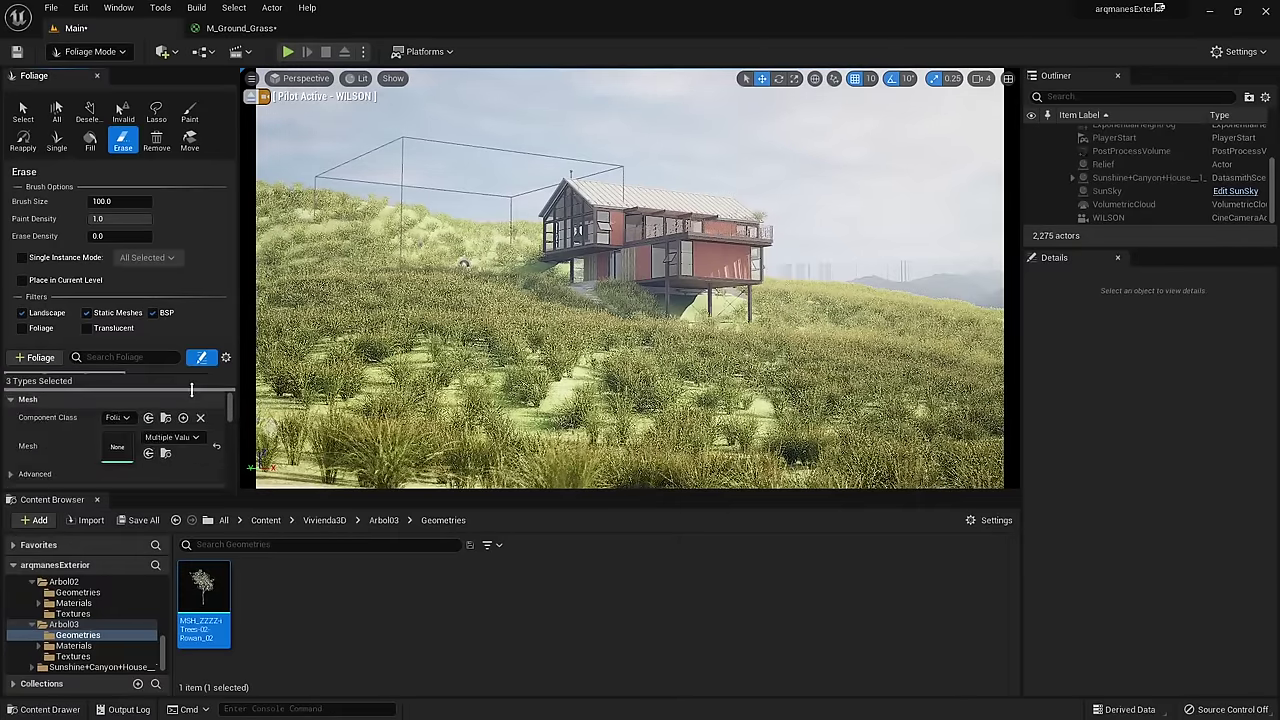
Step: Close the Content Browser and give the tree types scale 3.0–6.0 and paint density 0.01
drag(206, 464, 200, 470)
click(97, 499)
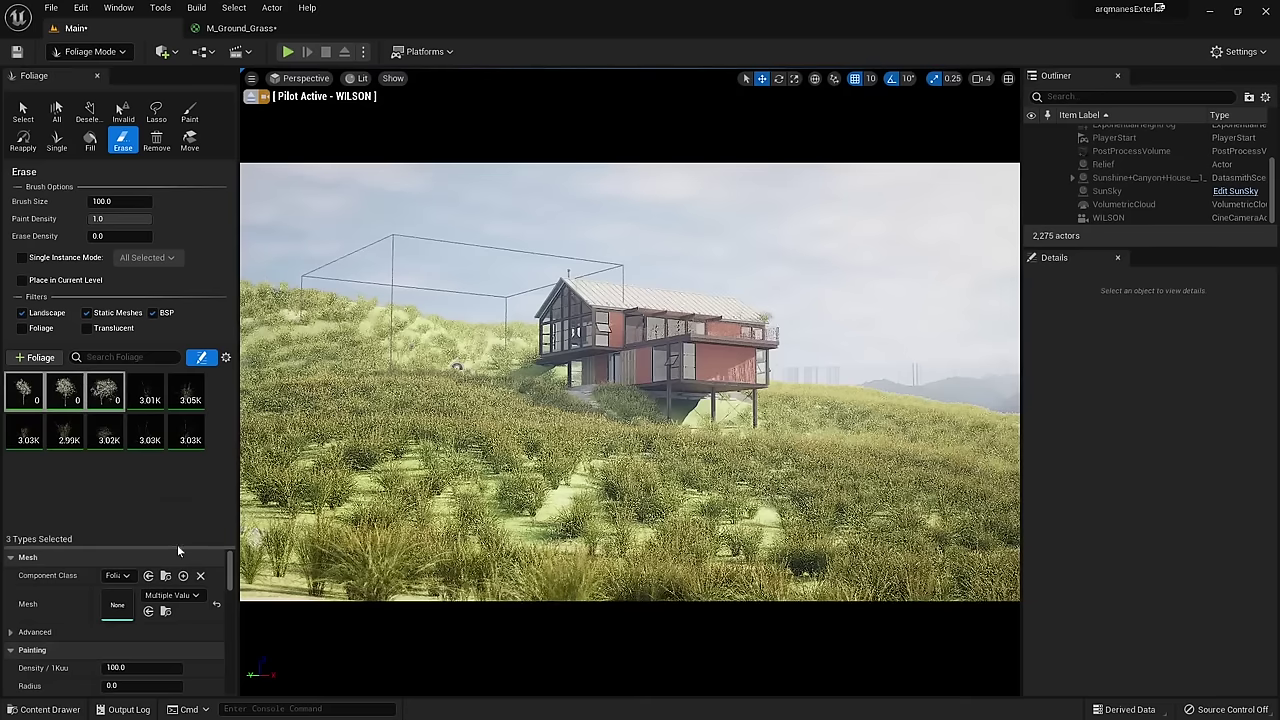
drag(180, 548, 179, 408)
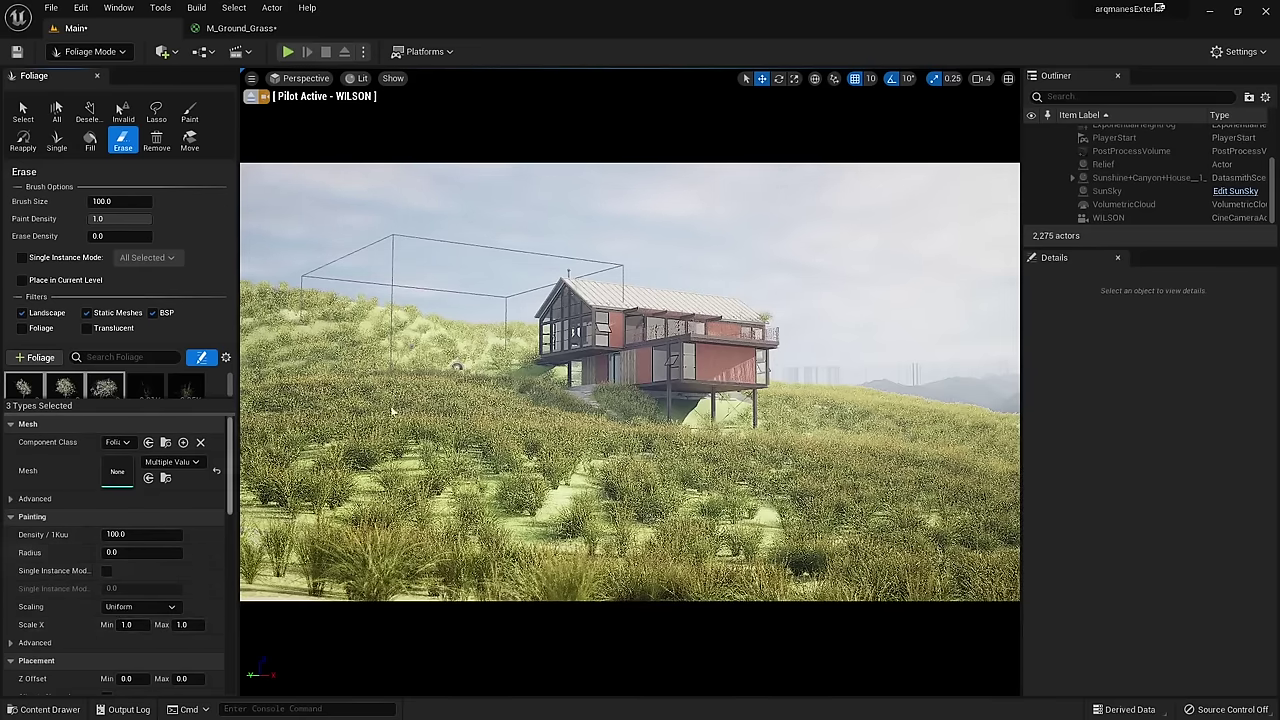
click(127, 624)
text(6)
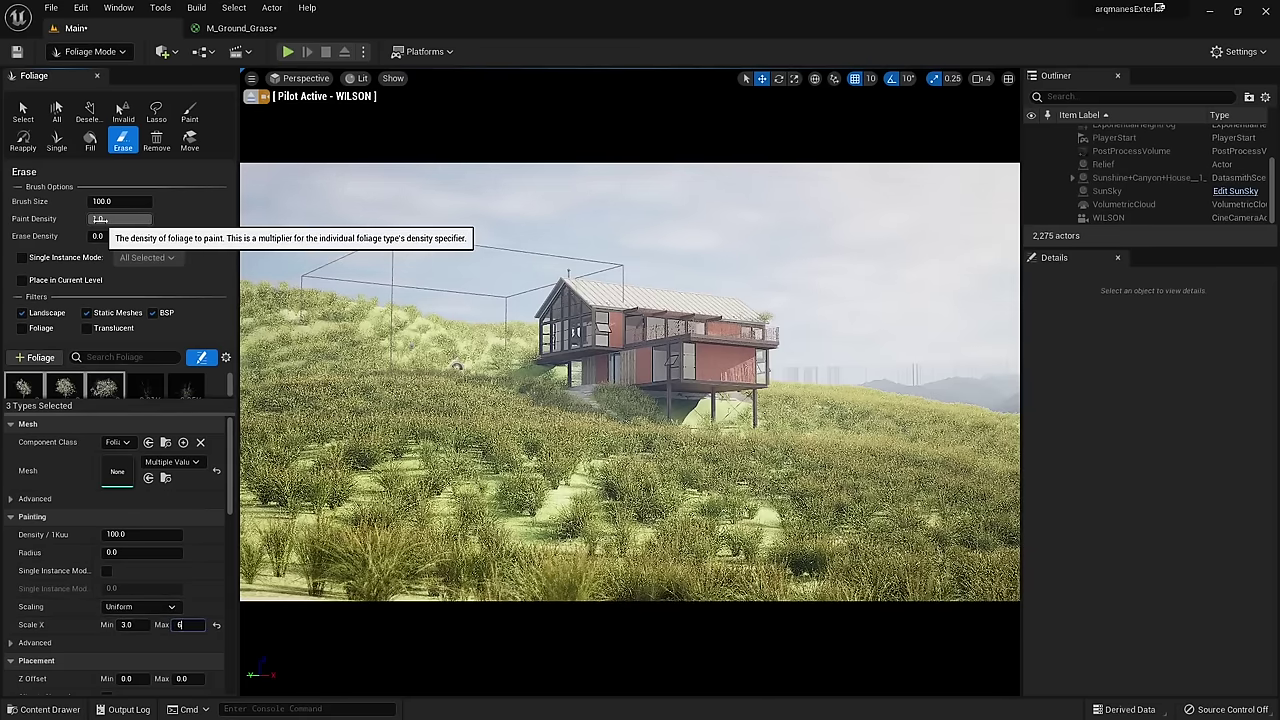
click(100, 219)
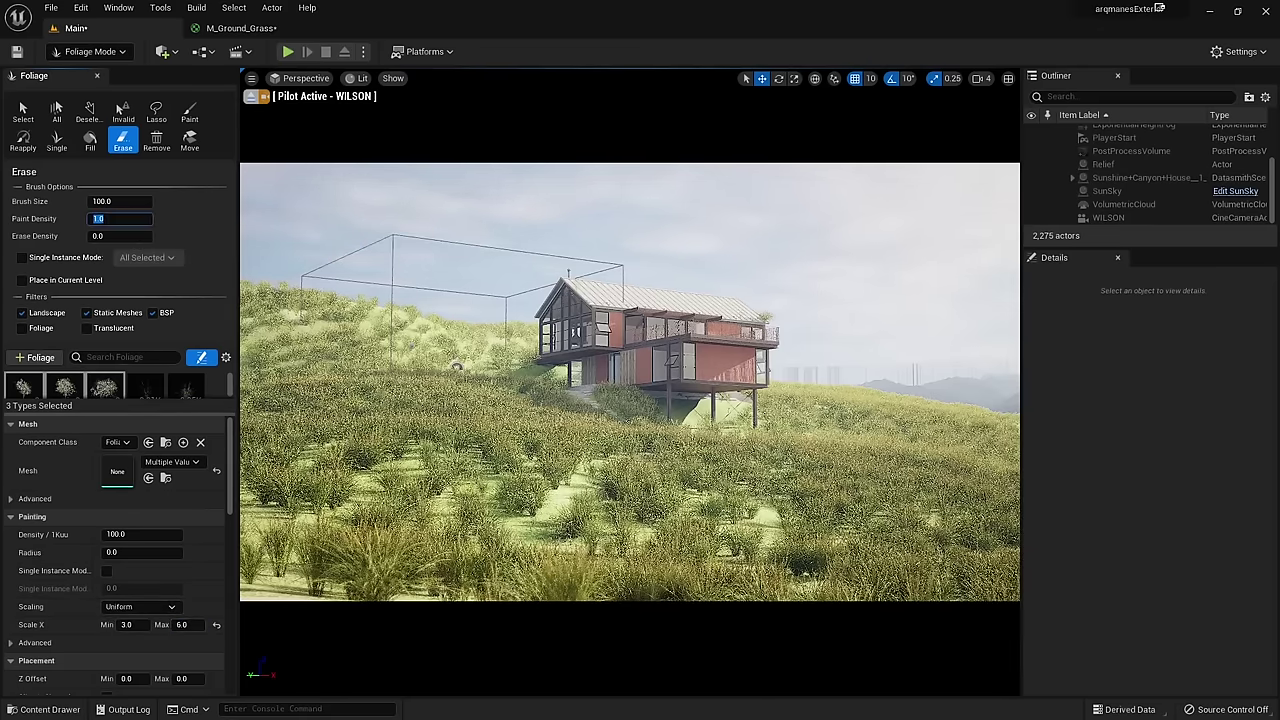
text(0)
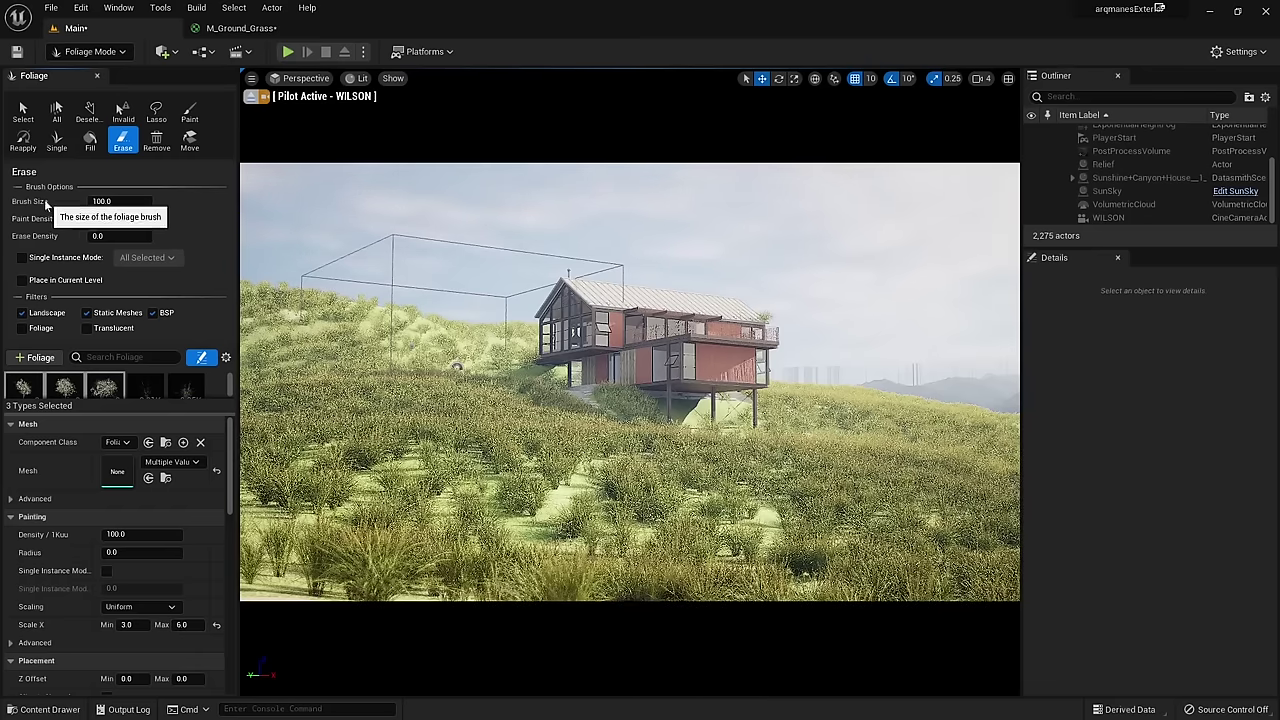
click(189, 112)
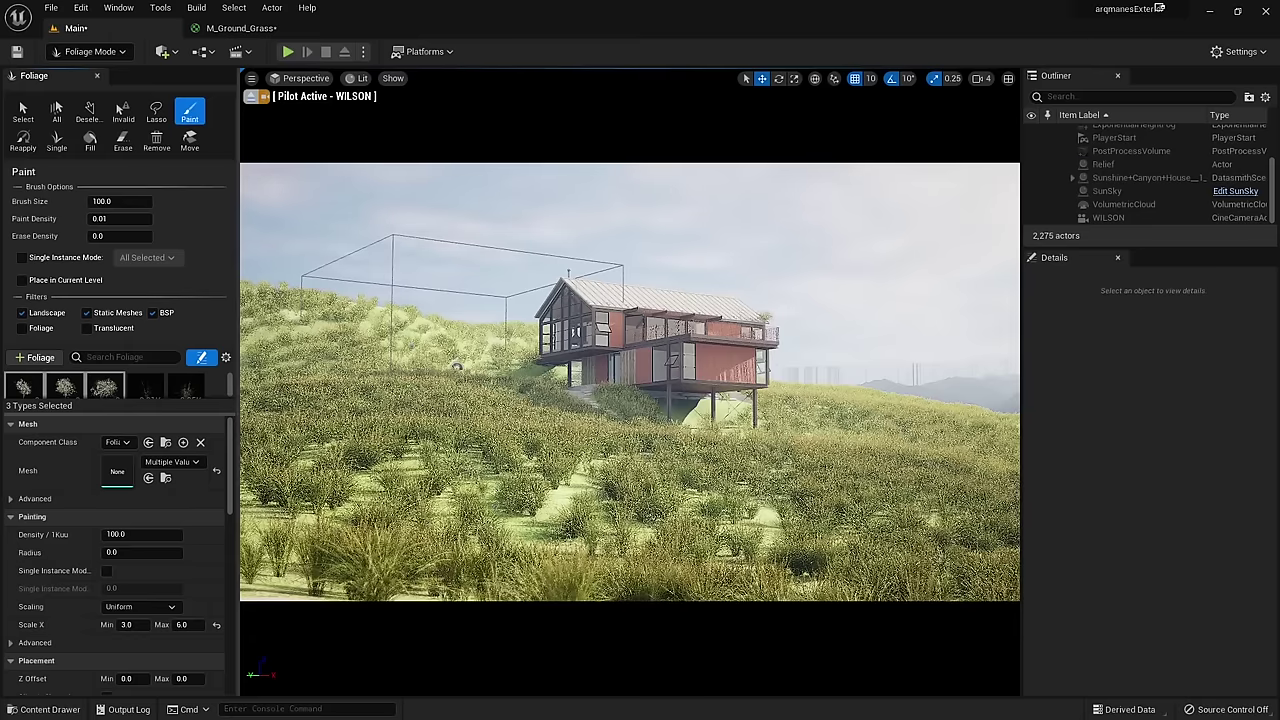
Step: Undo an oversized test tree and change the tree scale range to 1.0–3.0
click(502, 525)
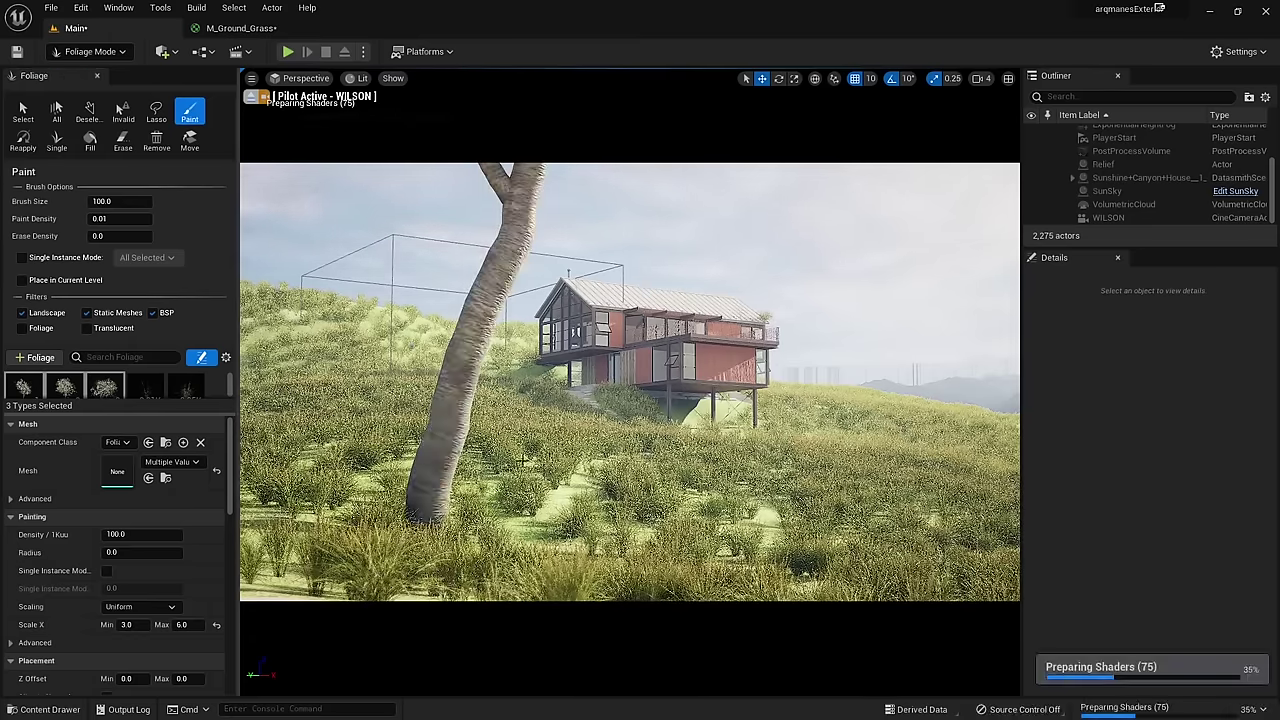
key(ctrl+z)
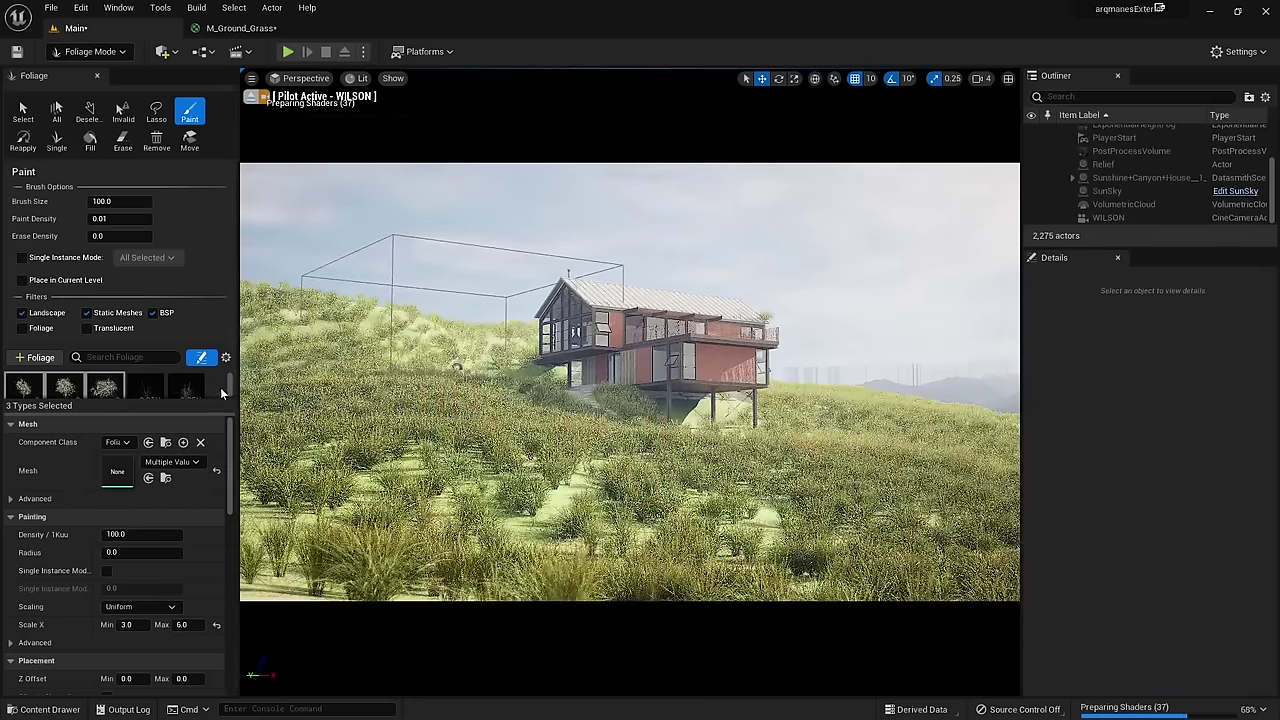
click(126, 624)
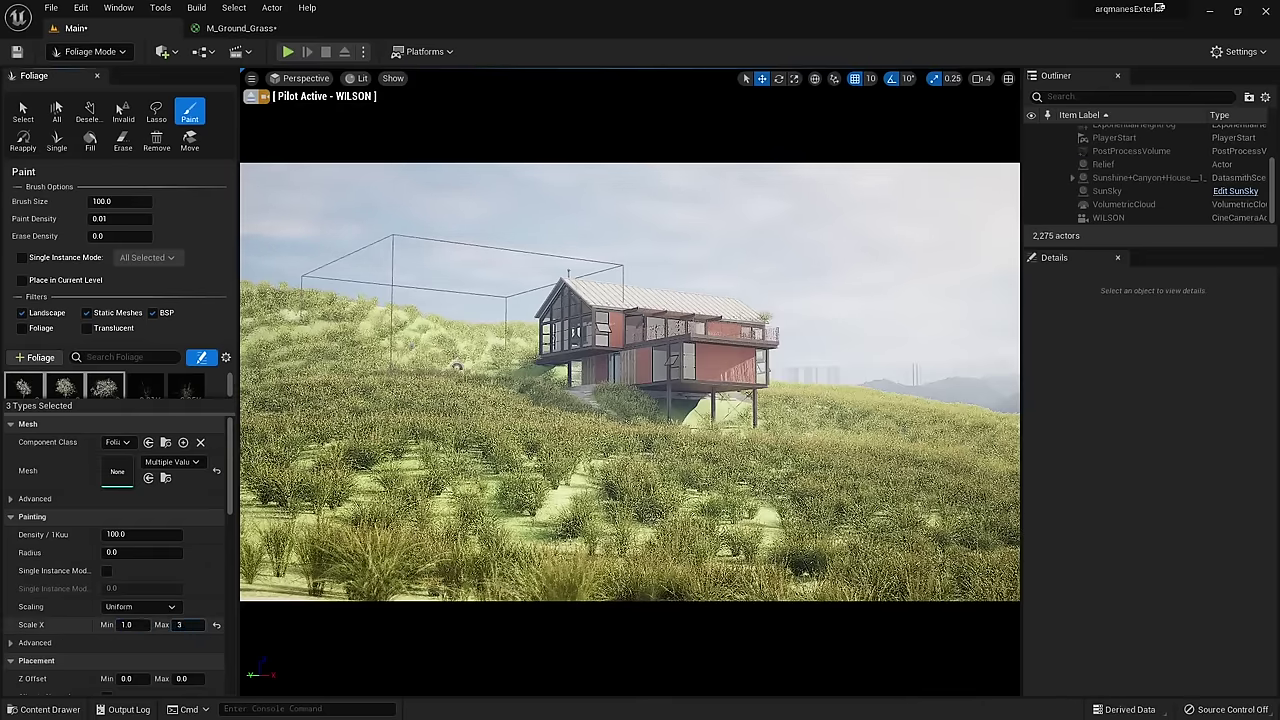
key(Return)
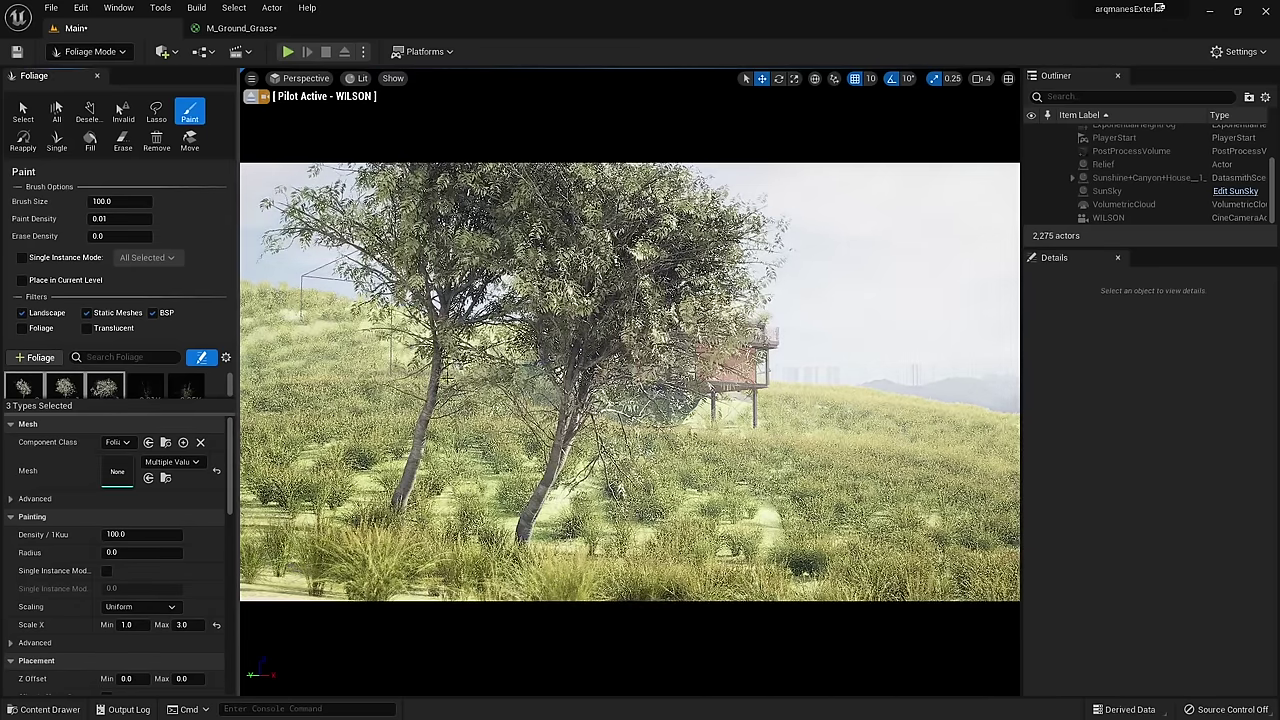
Step: Turn off Align to Normal and paint upright trees across the foreground grass
scroll(226, 494, down, 5)
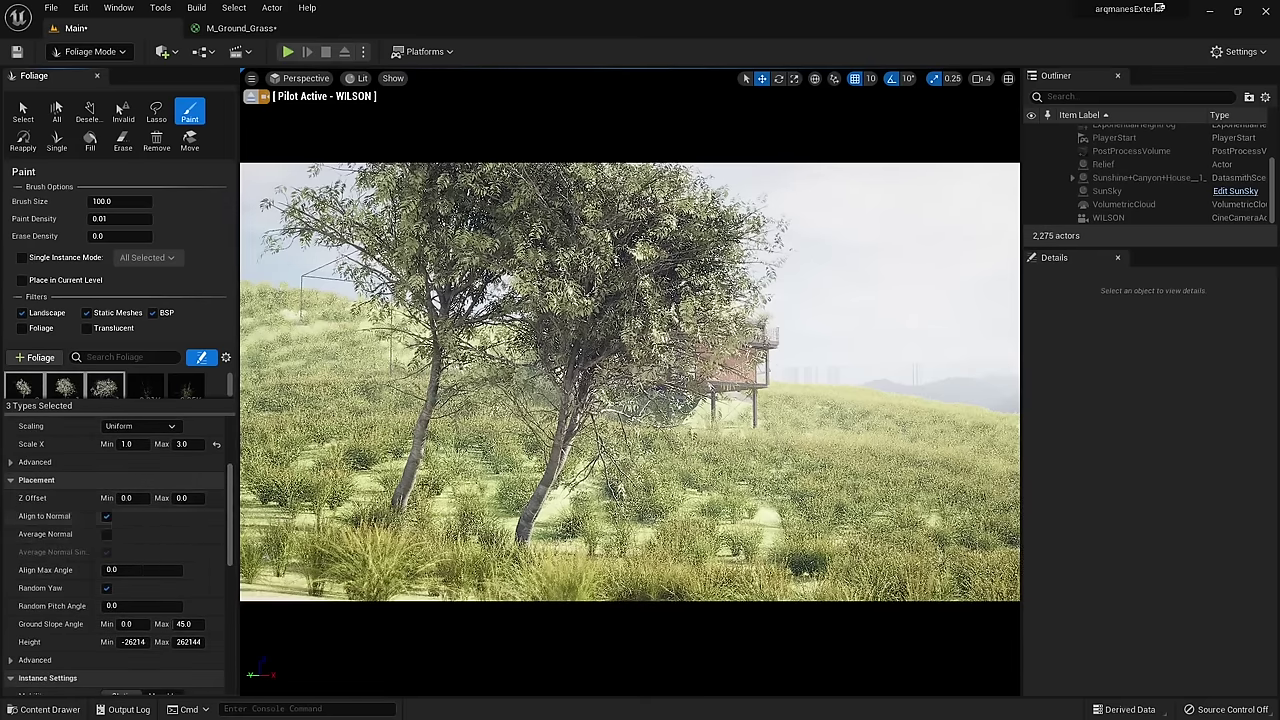
key(ctrl+z)
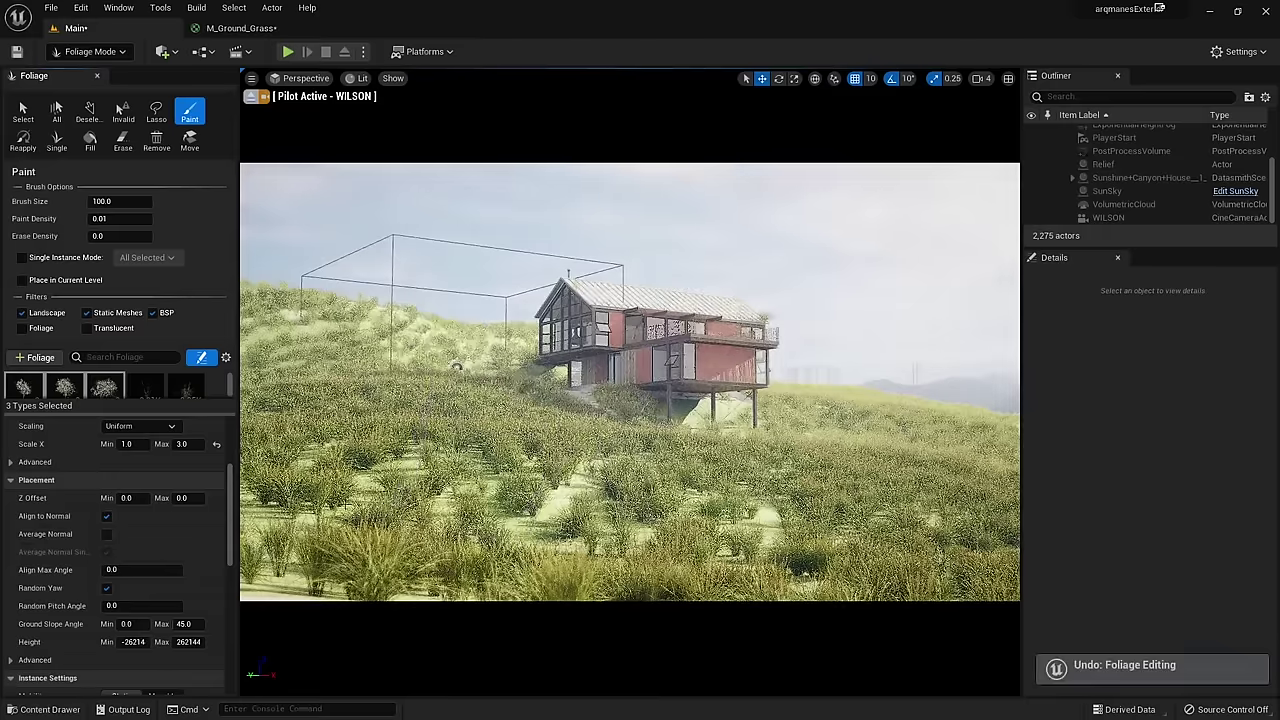
click(107, 517)
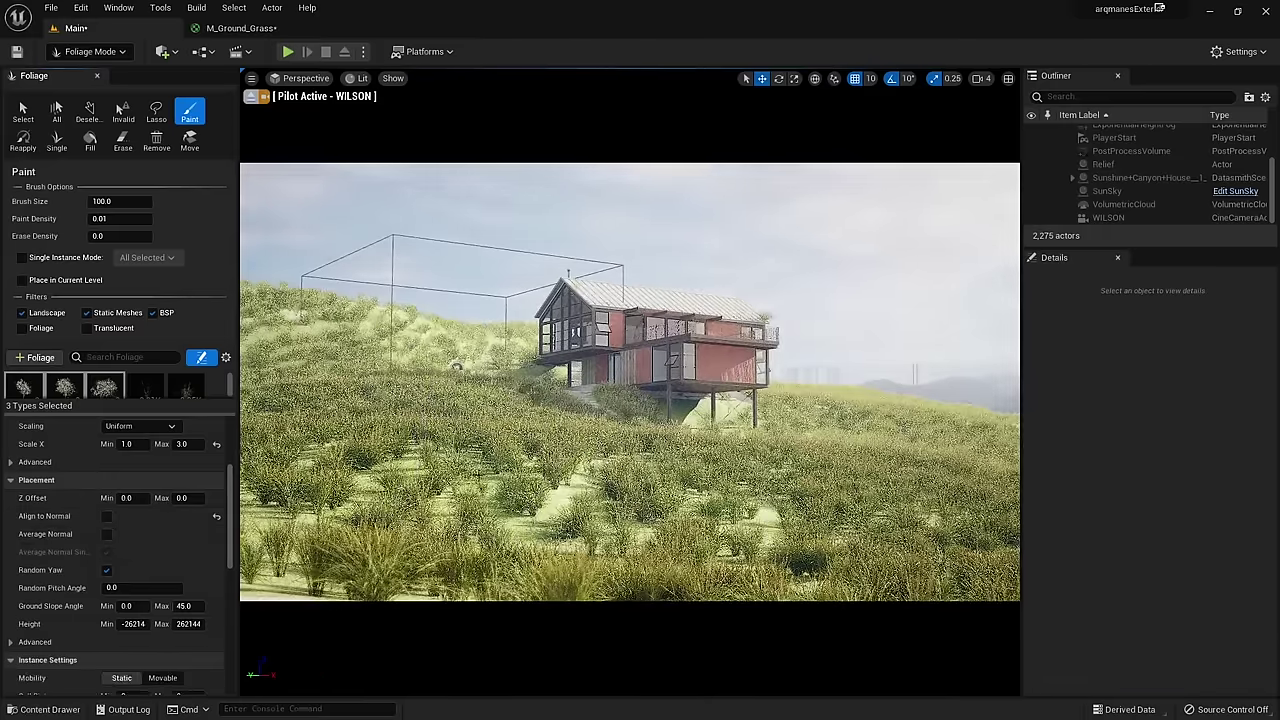
drag(380, 432, 880, 435)
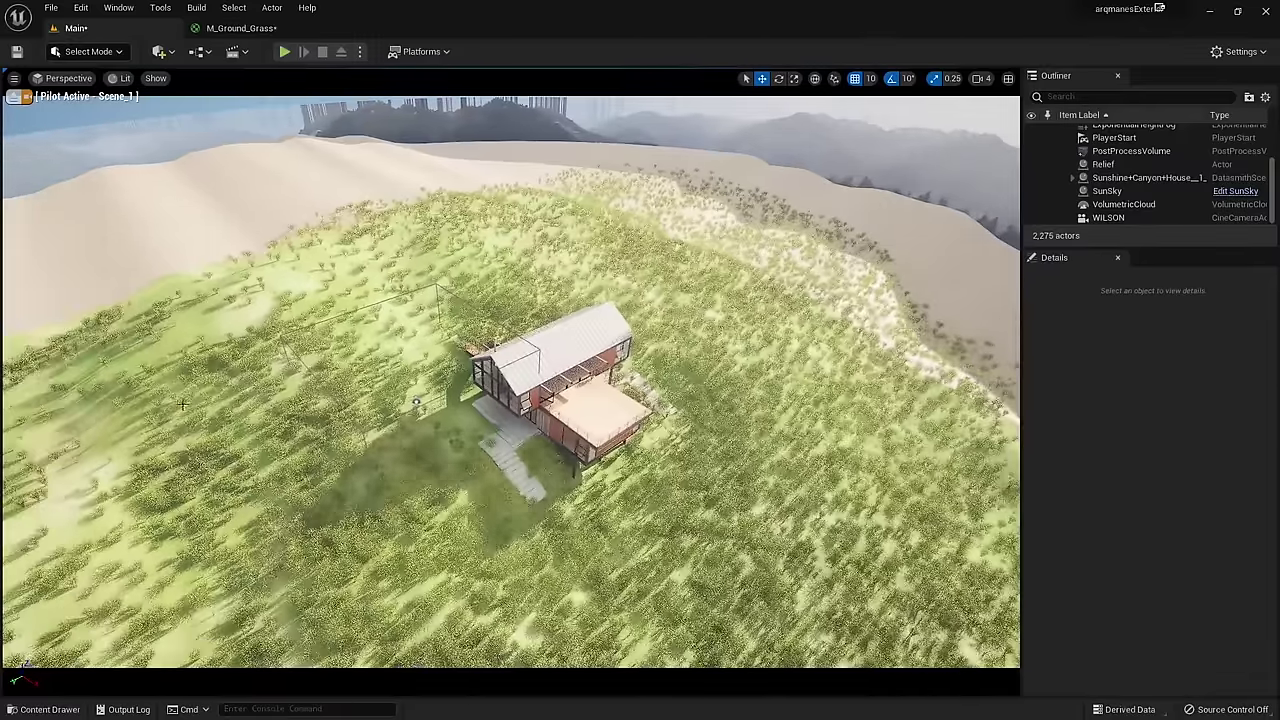
Step: Return to Foliage mode, select the three tree types and set Density/1Kuu to 10
click(77, 52)
click(98, 101)
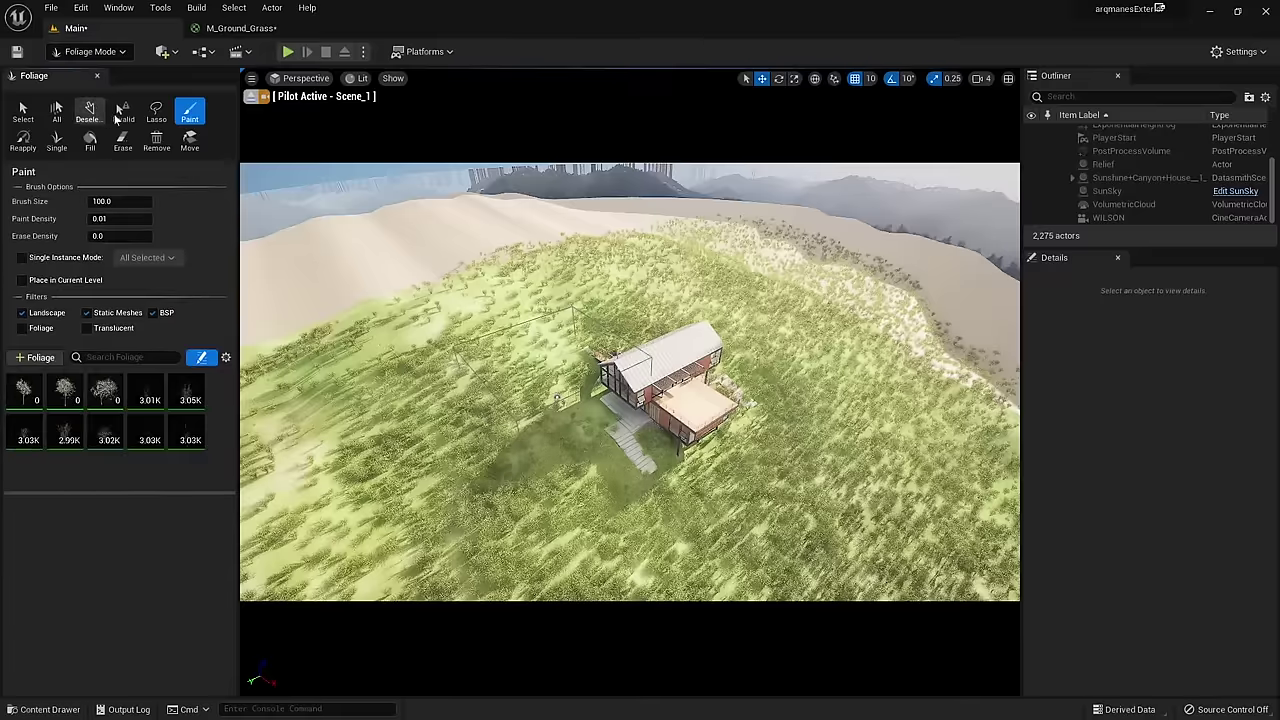
click(31, 402)
shift+click(105, 395)
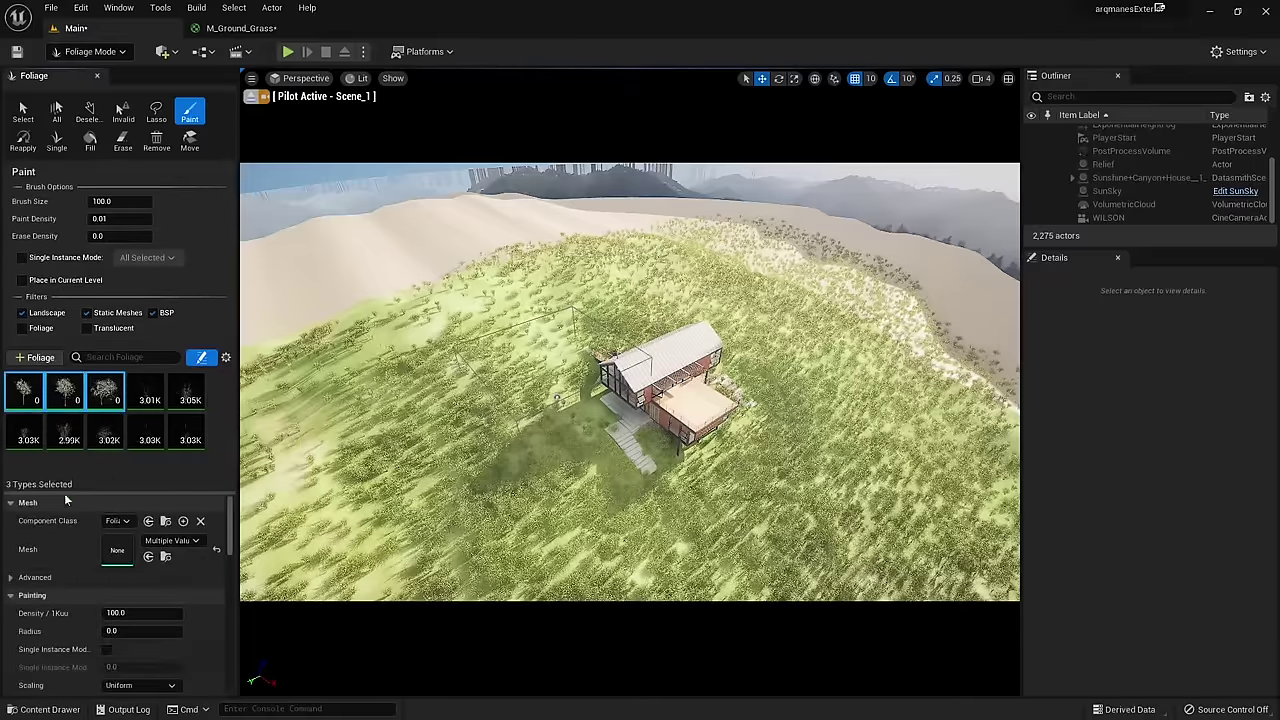
drag(232, 530, 233, 540)
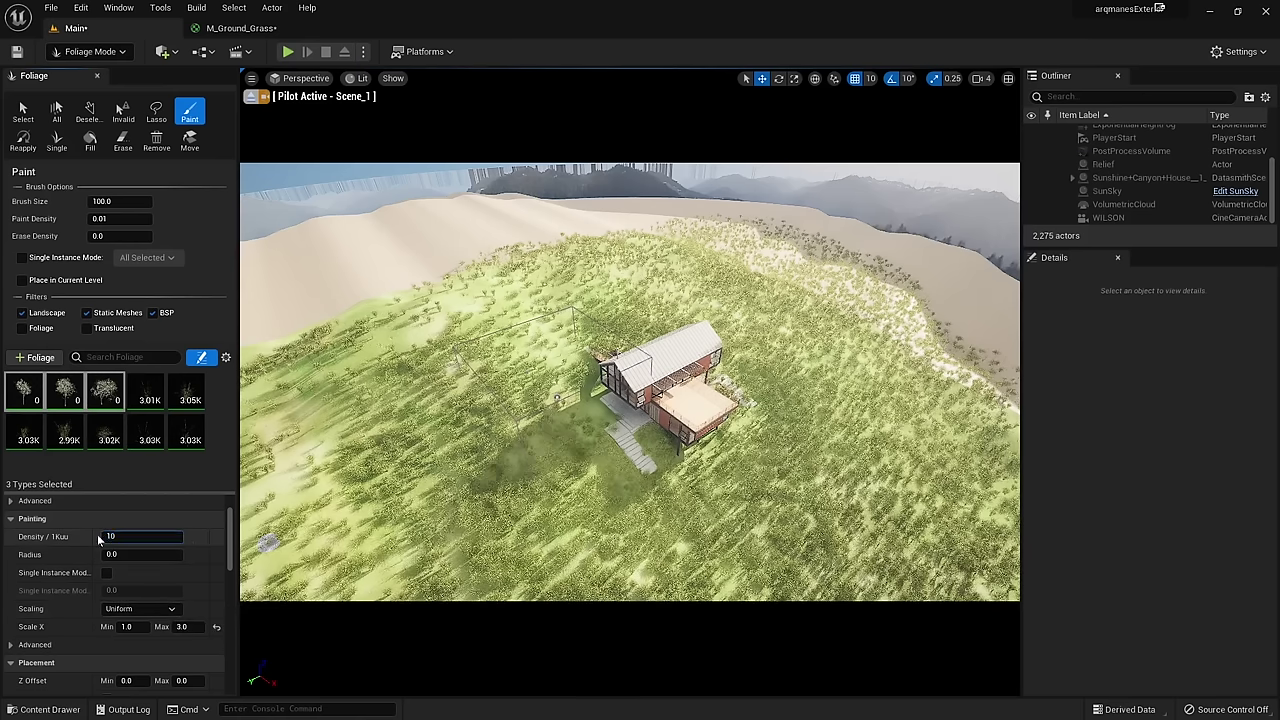
Step: With a larger brush, paint trees across the hill behind and in front of the house
mouse_move(110, 201)
mouse_down()
mouse_move(180, 201)
mouse_move(150, 201)
mouse_up()
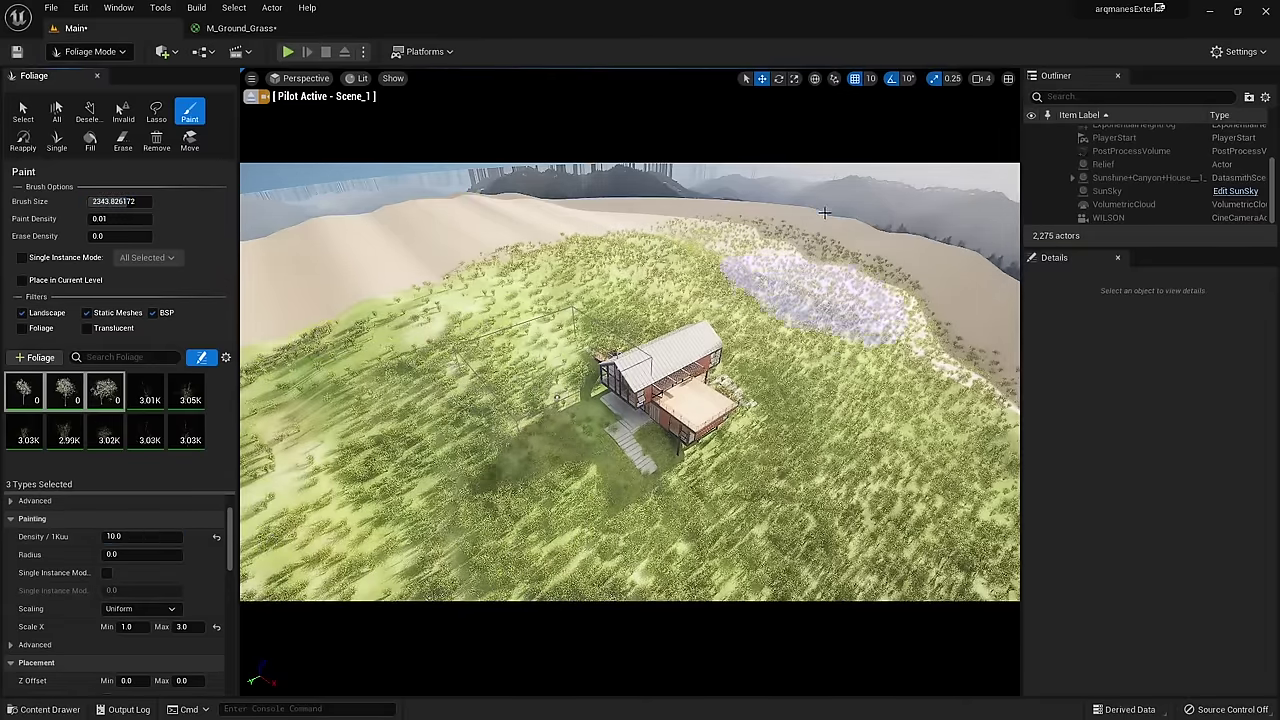
mouse_move(869, 265)
mouse_down()
mouse_move(360, 287)
mouse_move(515, 296)
mouse_up()
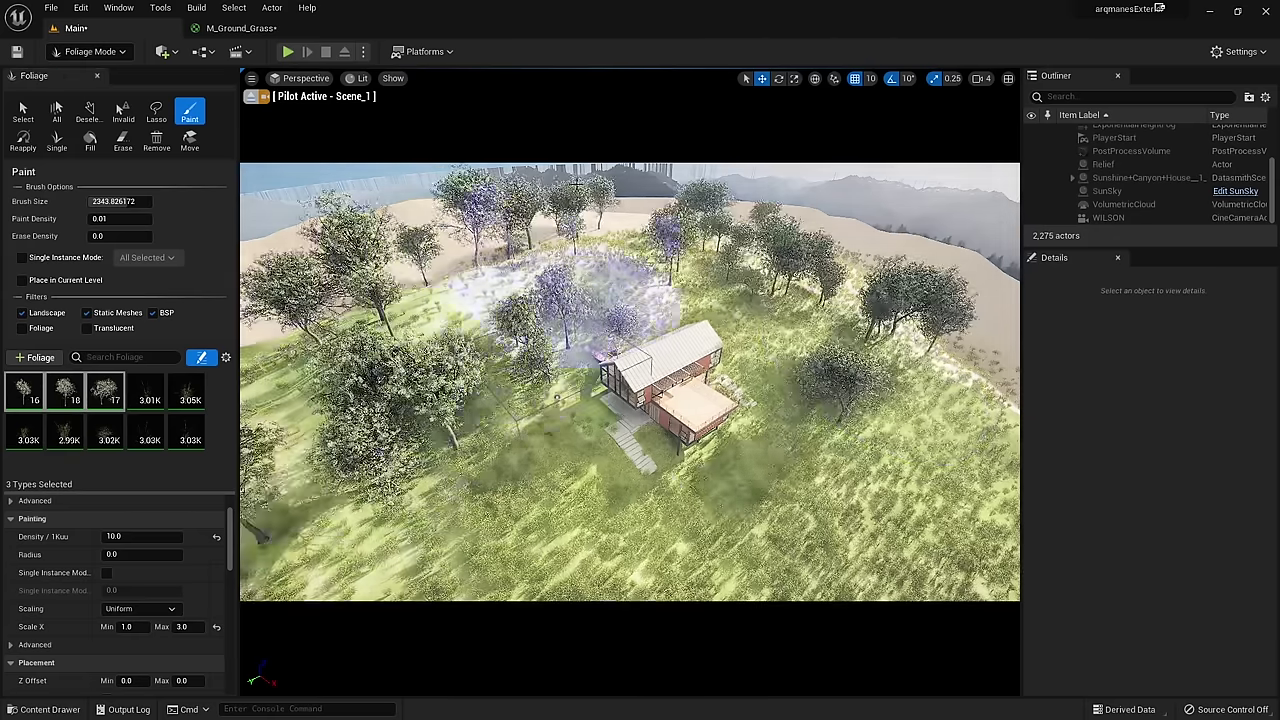
scroll(515, 296, down, 3)
scroll(516, 300, down, 3)
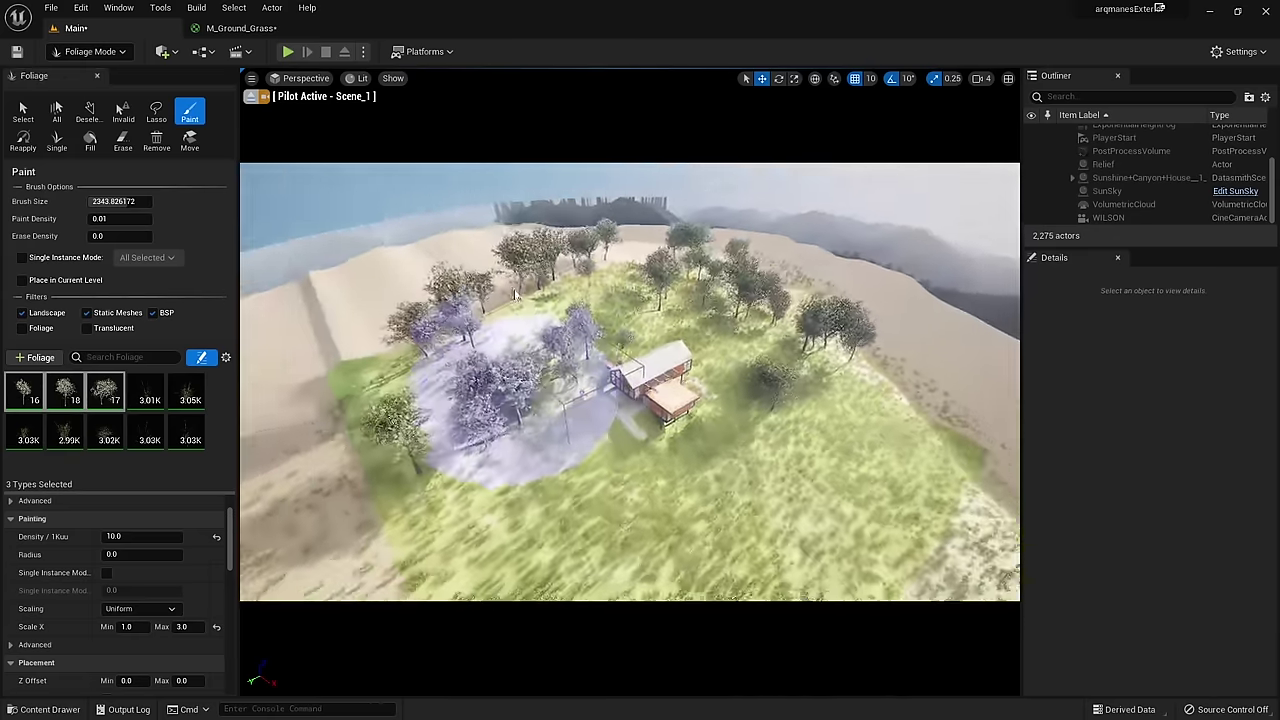
scroll(517, 305, down, 3)
scroll(519, 311, down, 2)
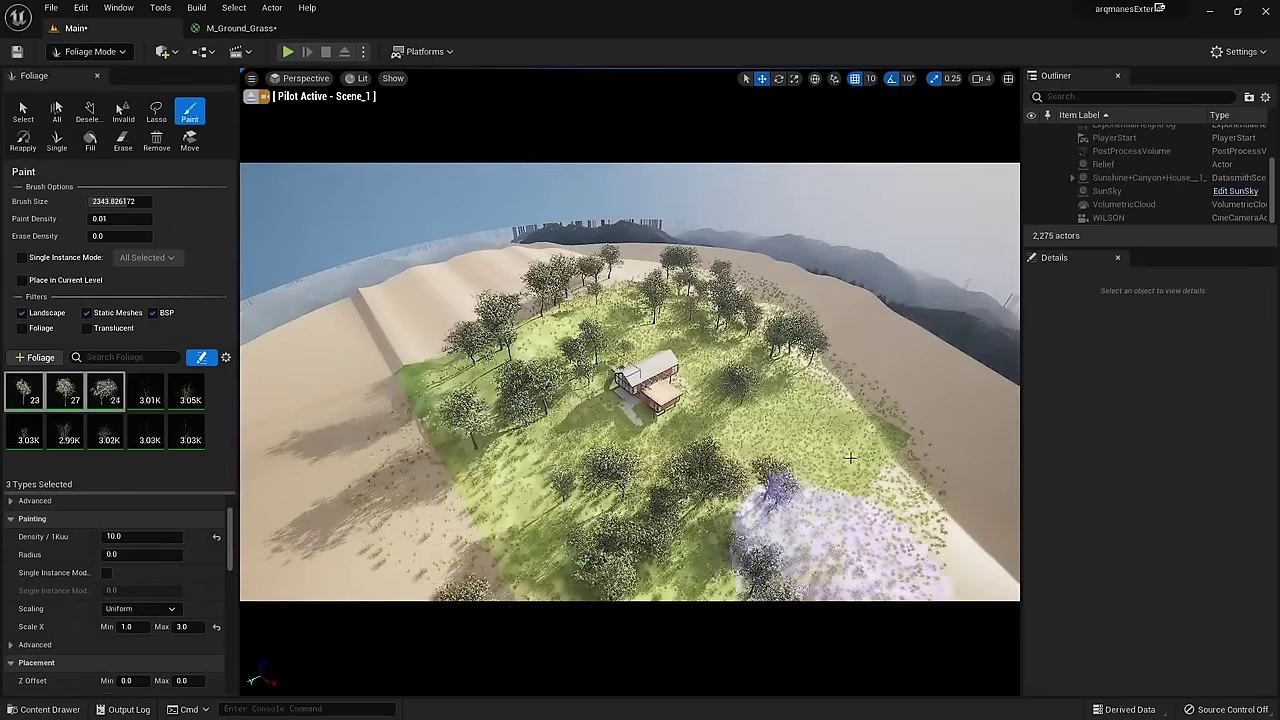
drag(428, 503, 843, 447)
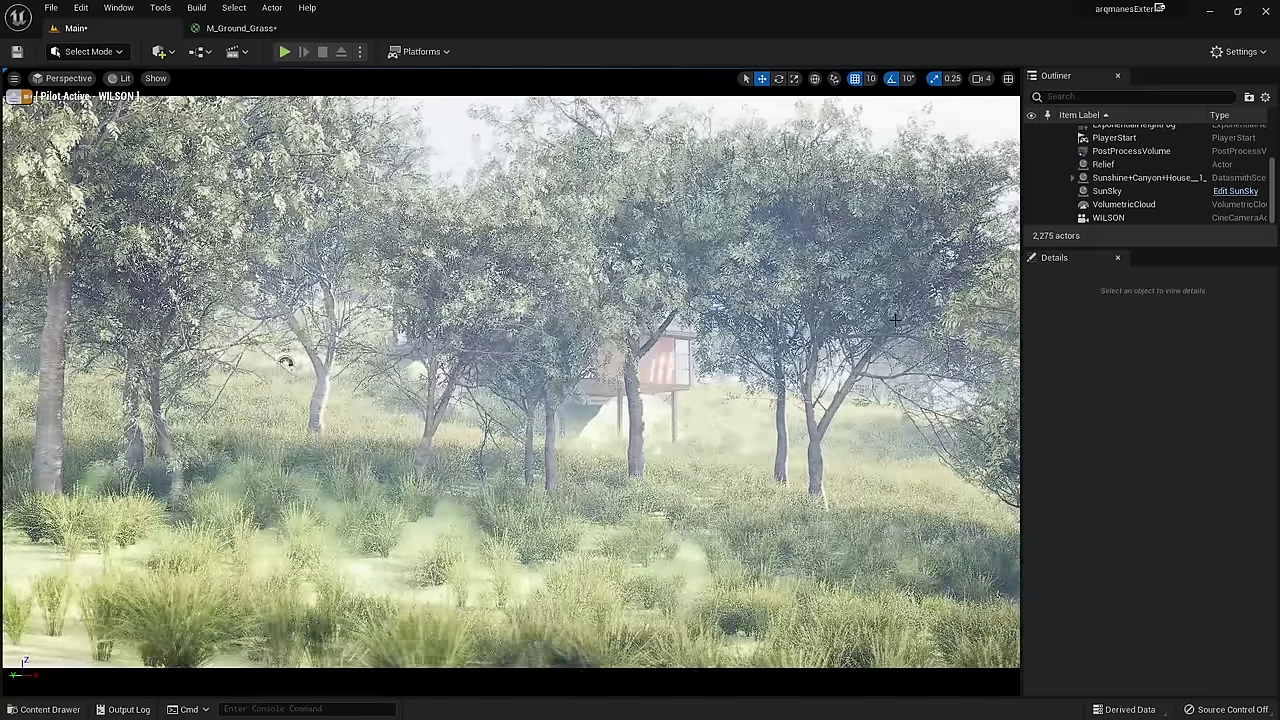
Step: Enter Foliage mode, select all painted foliage, and set the Erase brush size to about 390
click(285, 363)
click(89, 51)
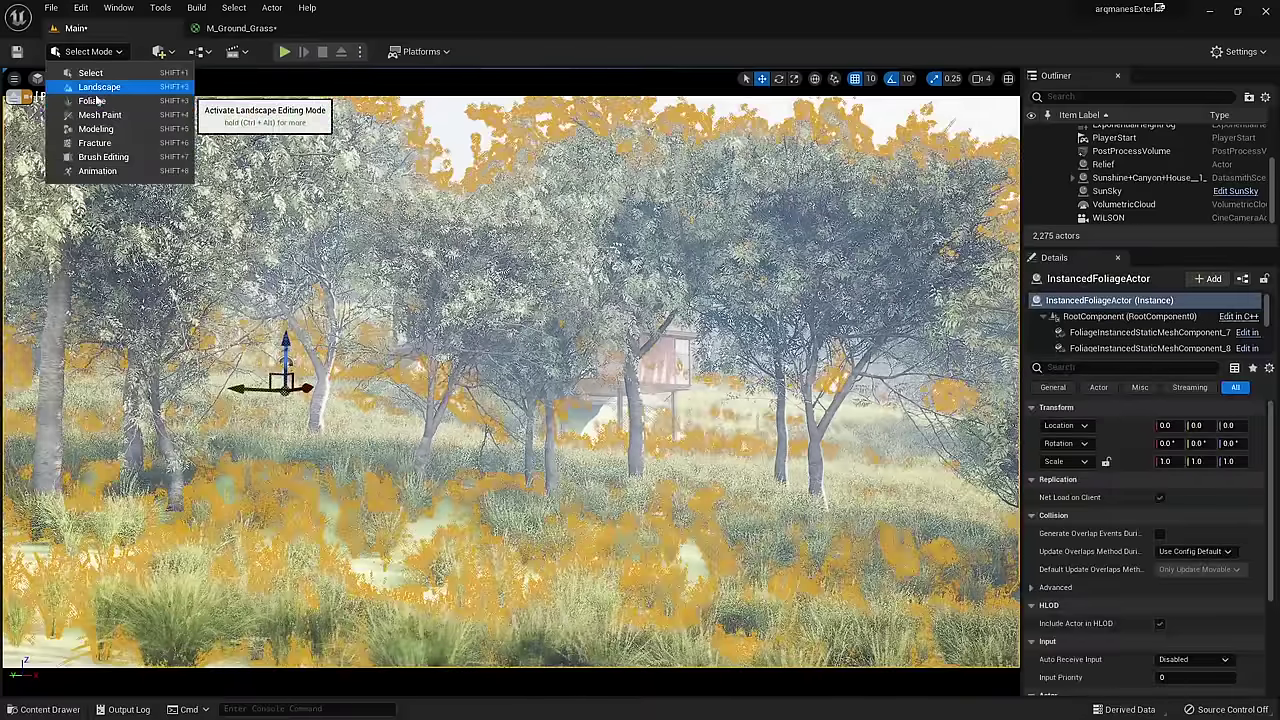
click(92, 102)
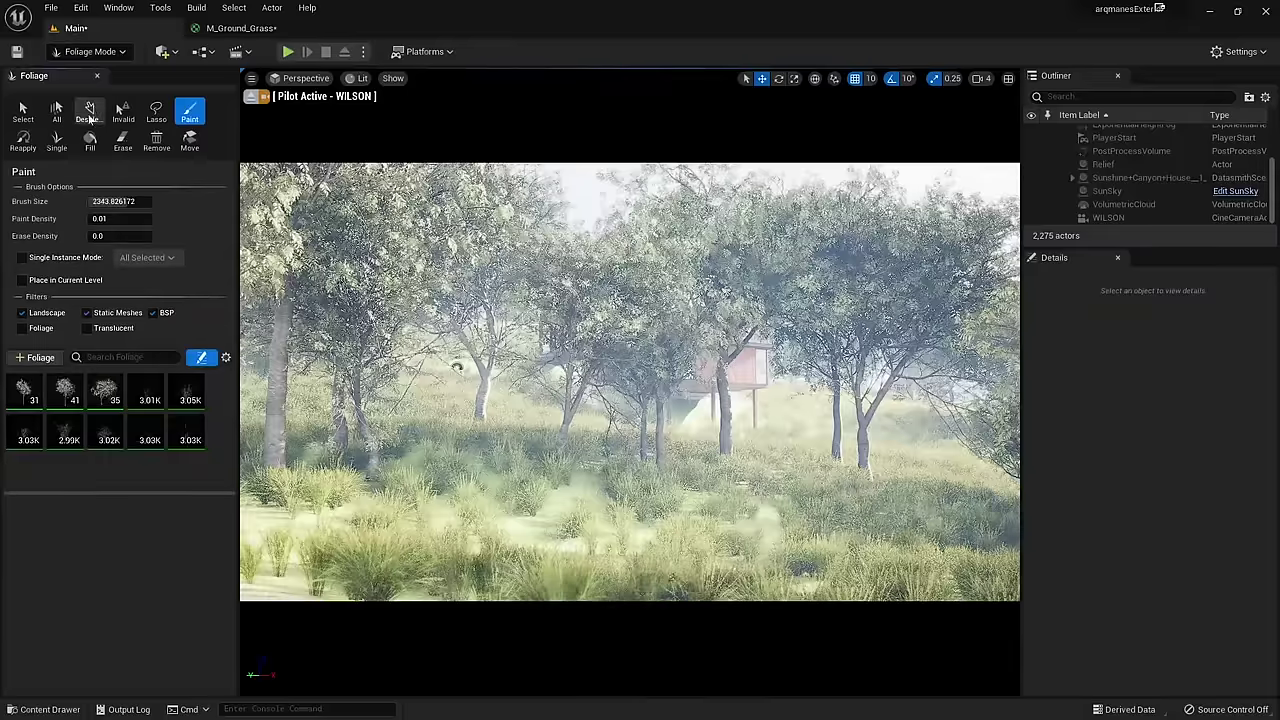
click(57, 112)
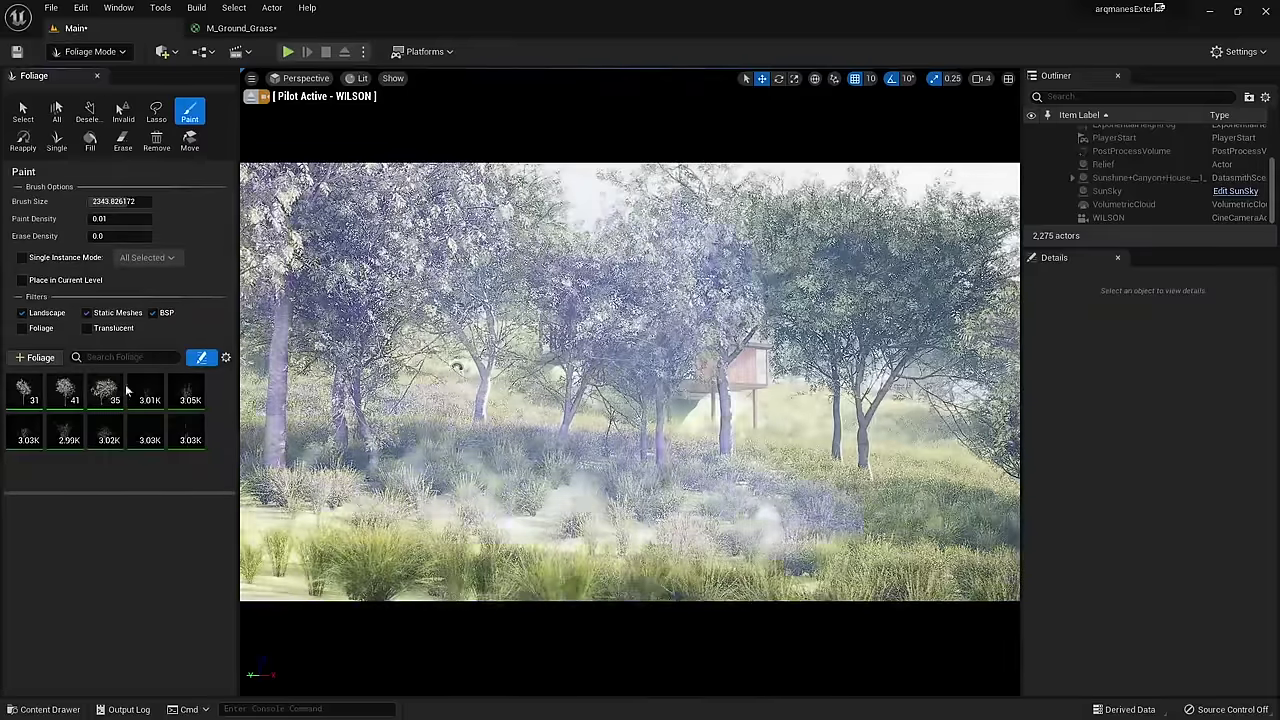
click(123, 140)
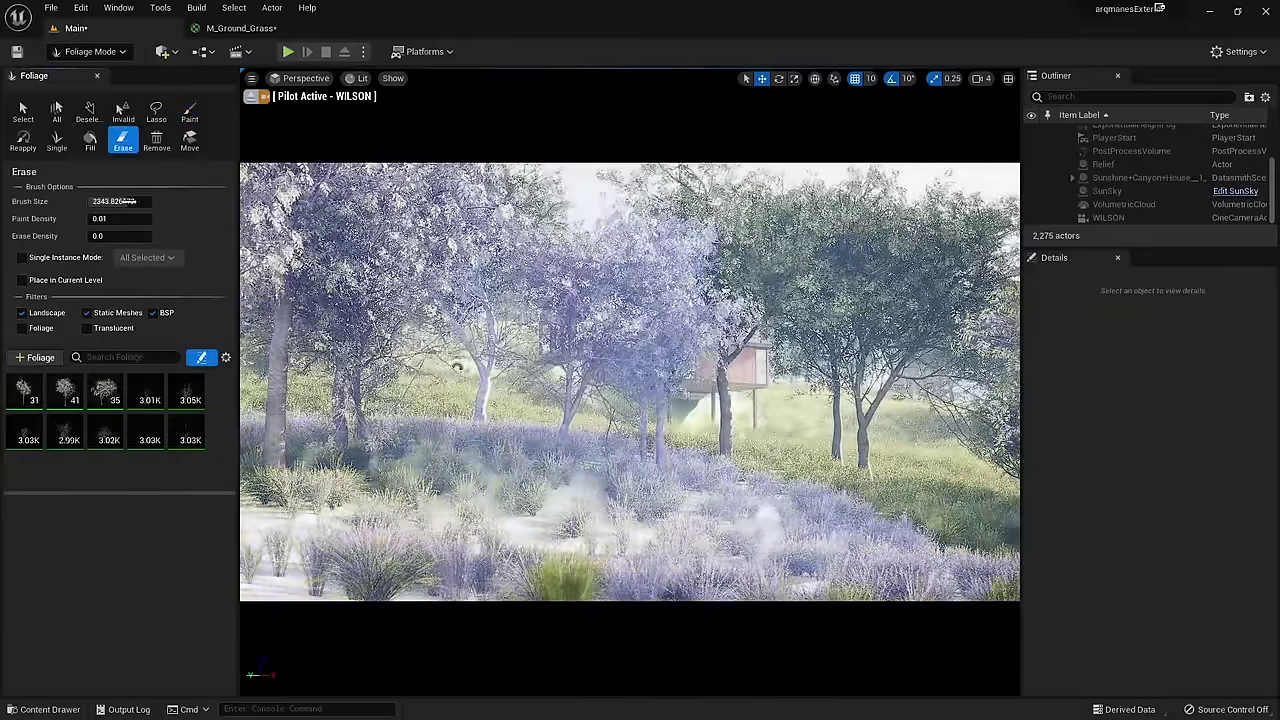
drag(120, 201, 95, 201)
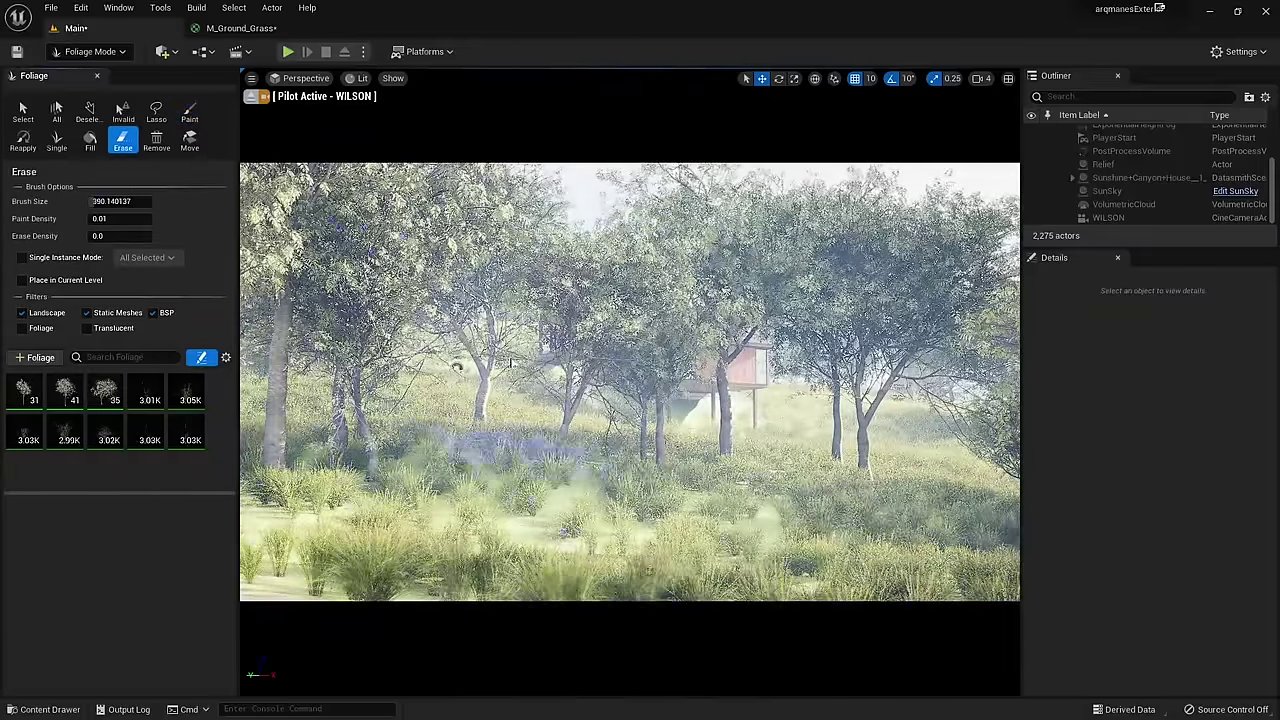
Step: Erase the trees standing in front of the house
click(505, 347)
click(505, 347)
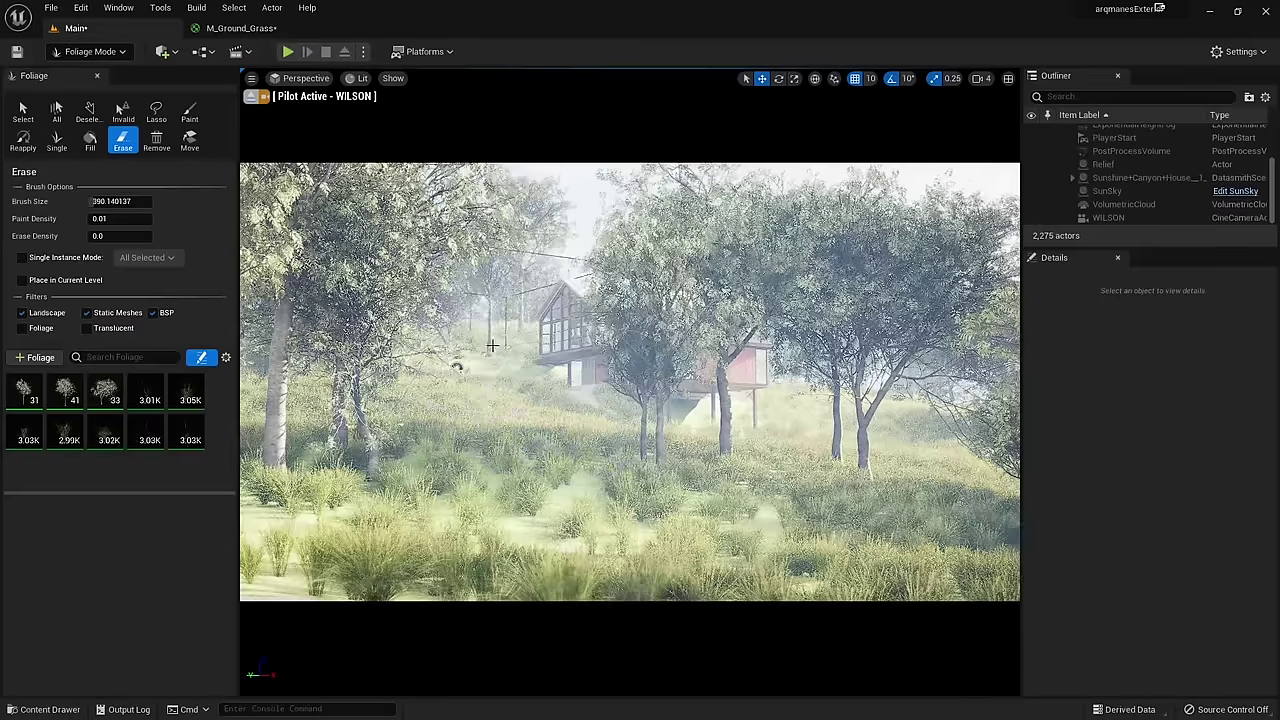
click(656, 409)
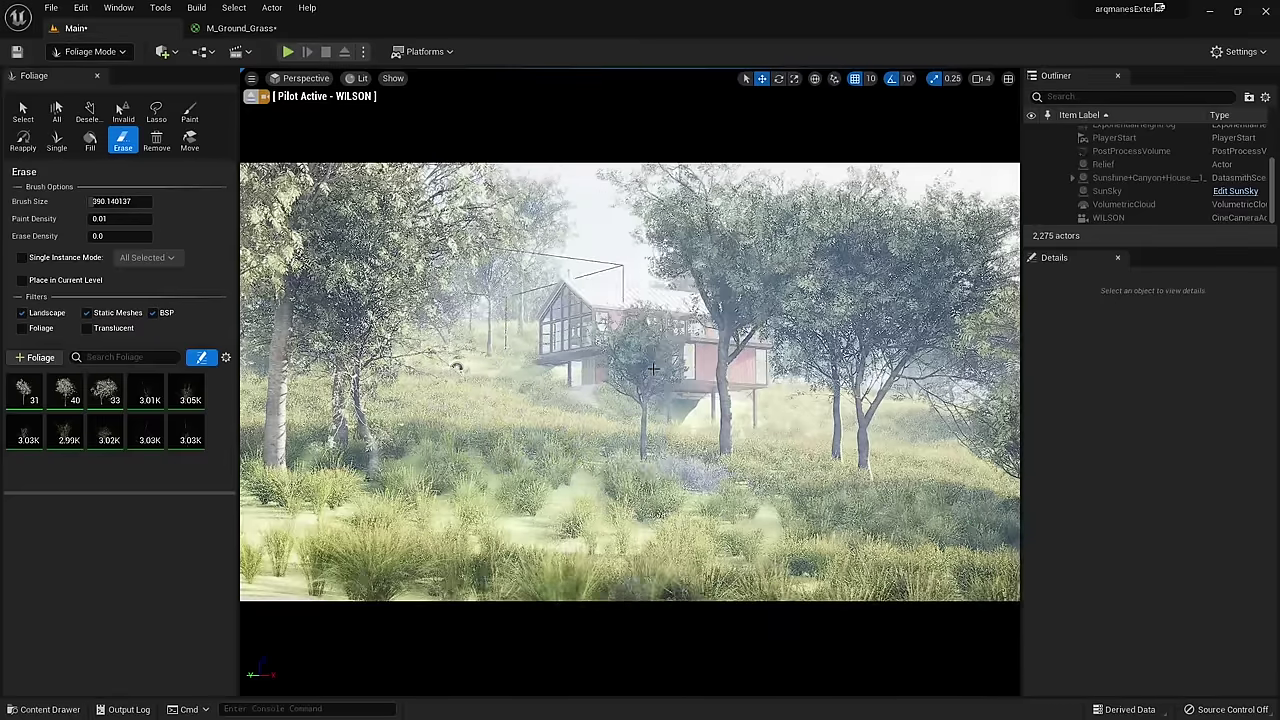
click(656, 409)
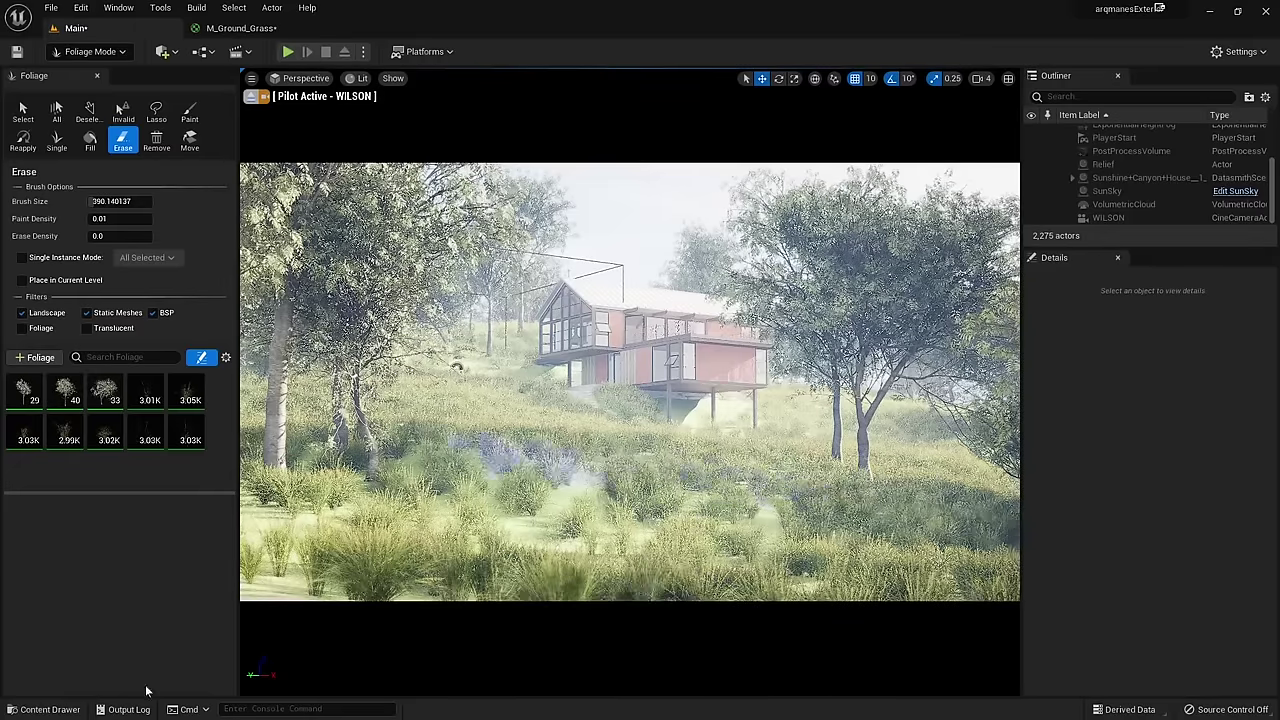
Step: Dock the Content Drawer and drag the Rowan mesh from Arbol01/Geometries into the viewport
click(60, 707)
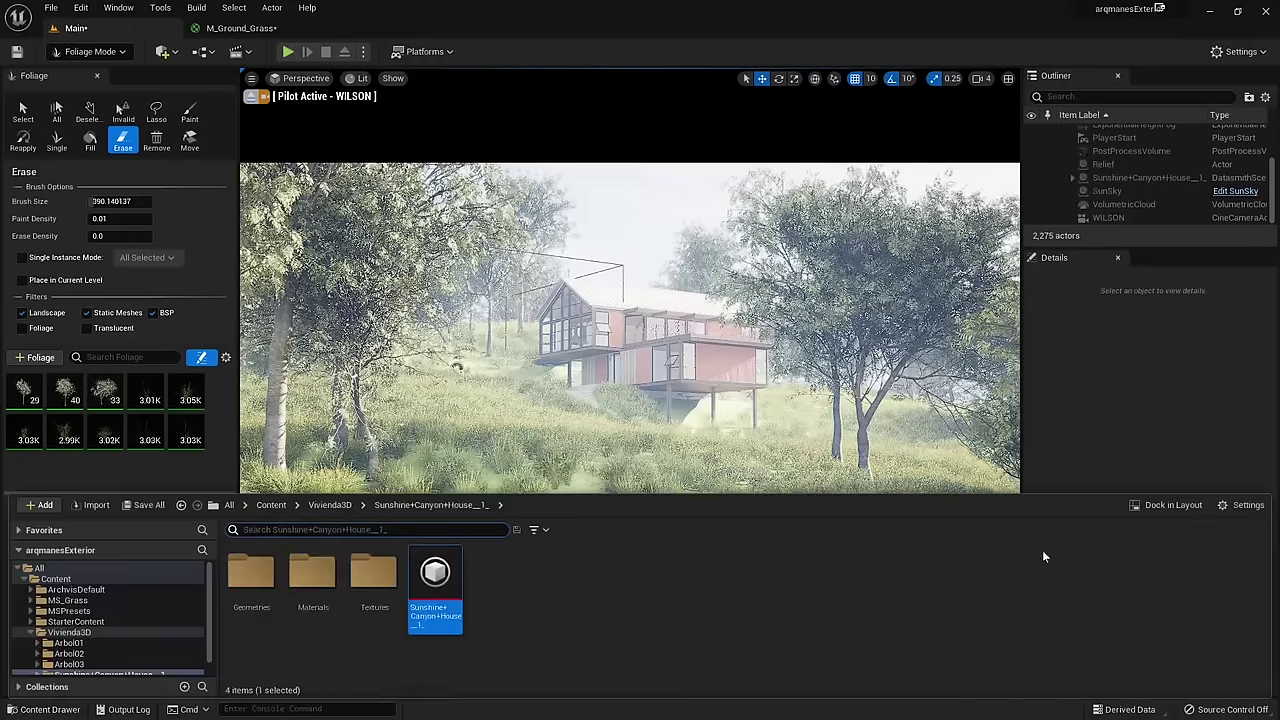
click(1172, 505)
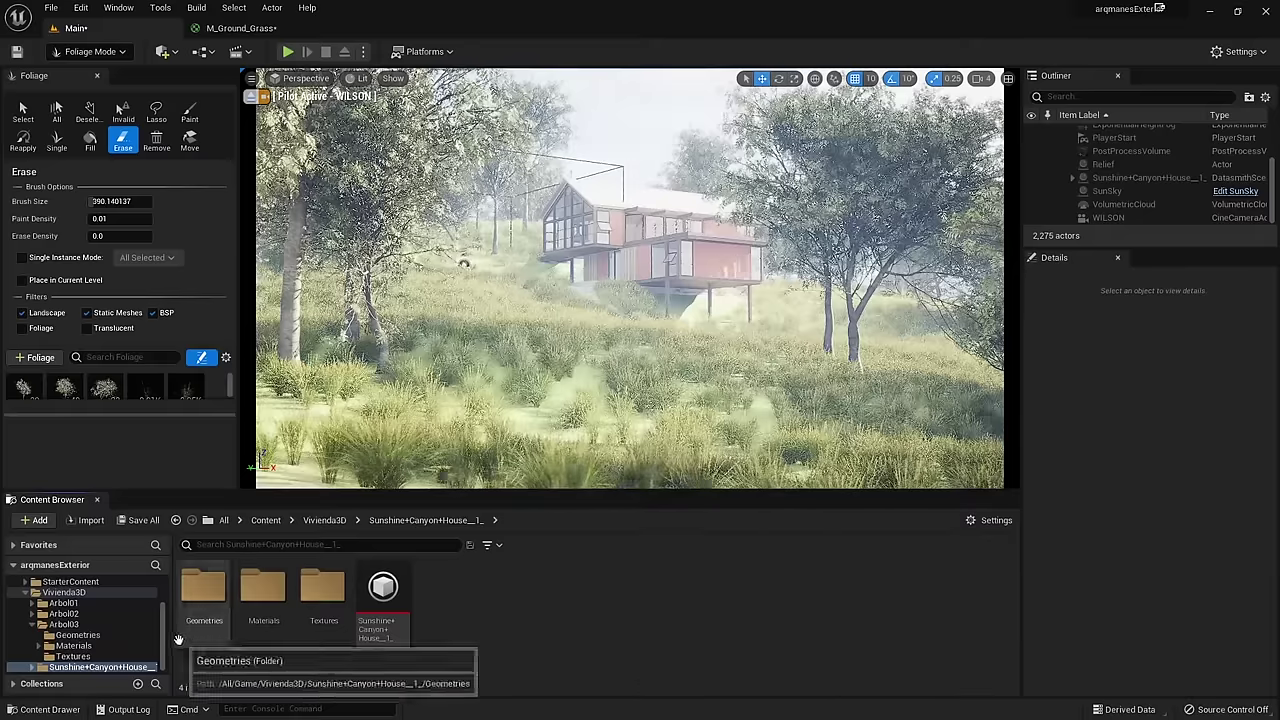
click(62, 604)
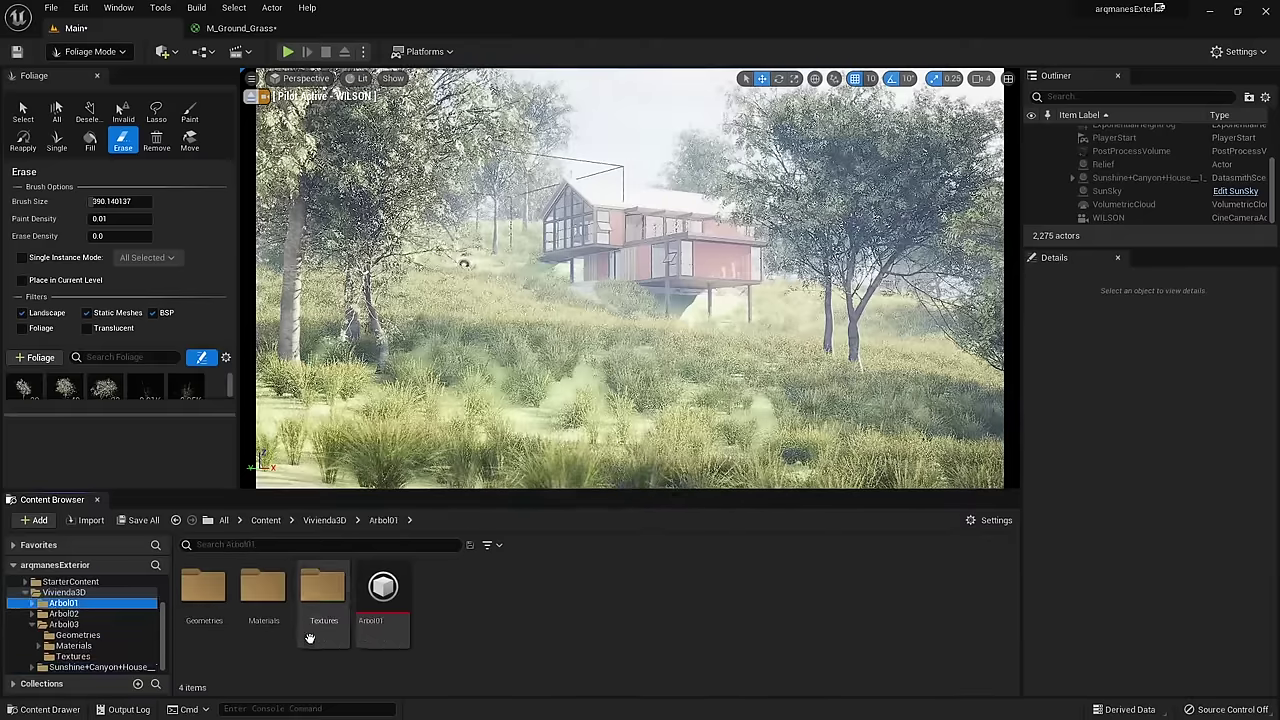
double_click(220, 615)
mouse_move(222, 620)
mouse_down()
mouse_move(716, 416)
mouse_move(806, 480)
mouse_move(387, 485)
mouse_up()
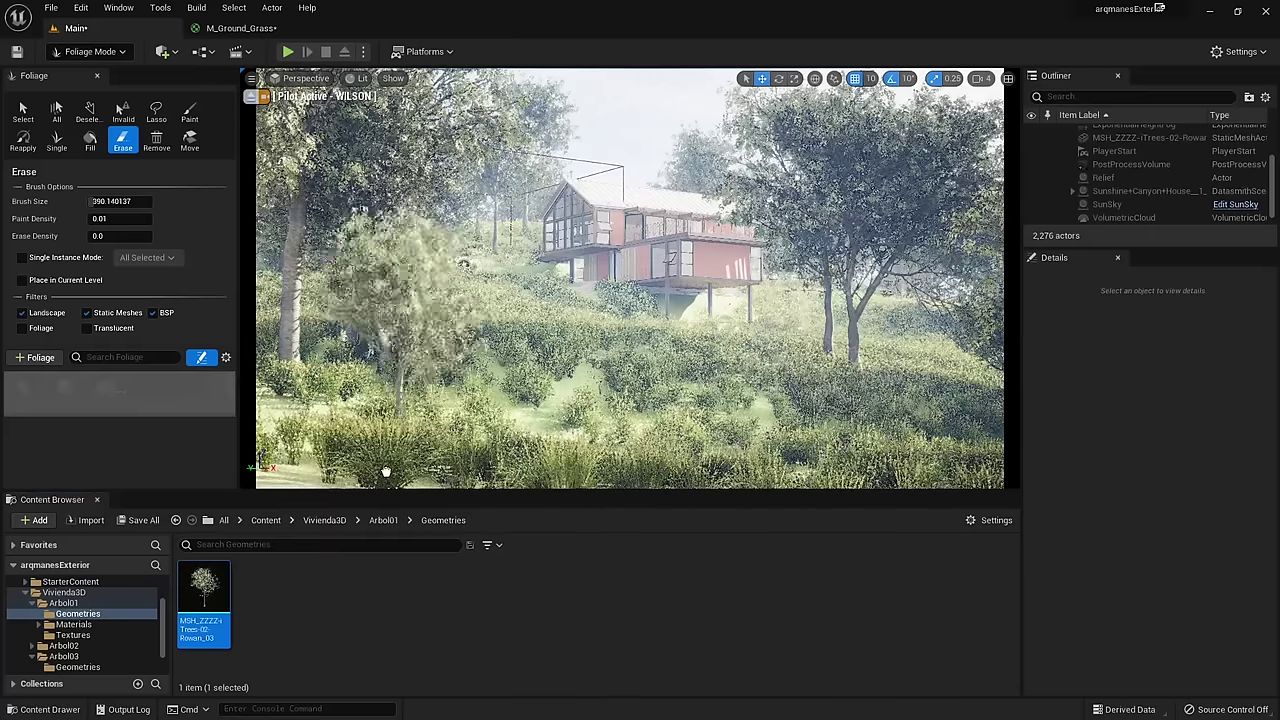
Step: Place the Rowan tree on the left, scale it to 2.75, and Alt-drag a copy to the right
key(shift+1)
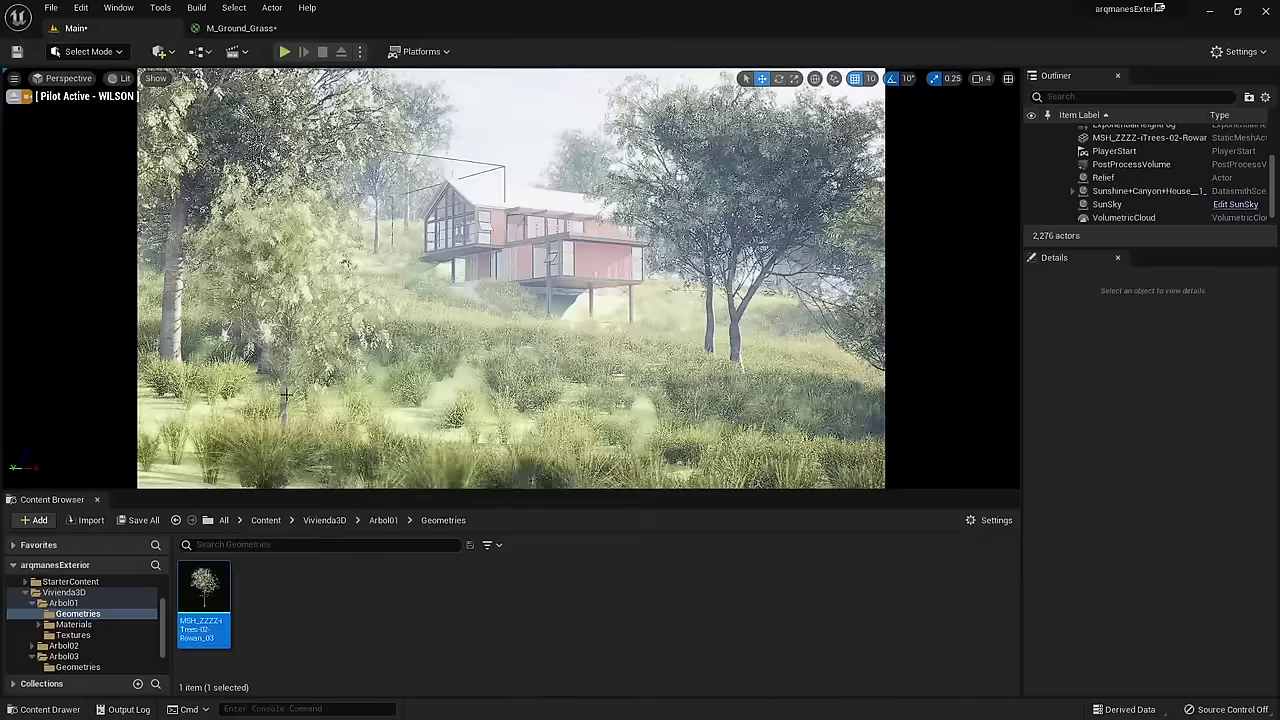
drag(285, 395, 285, 395)
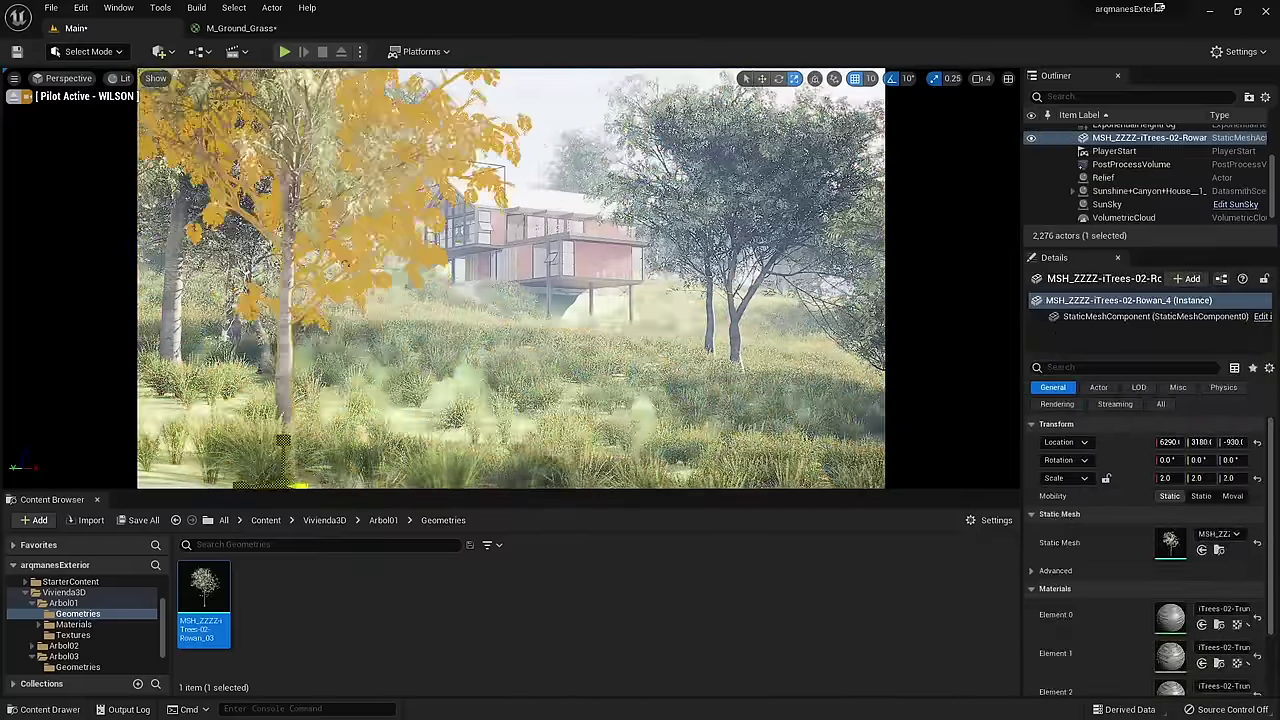
drag(300, 486, 302, 485)
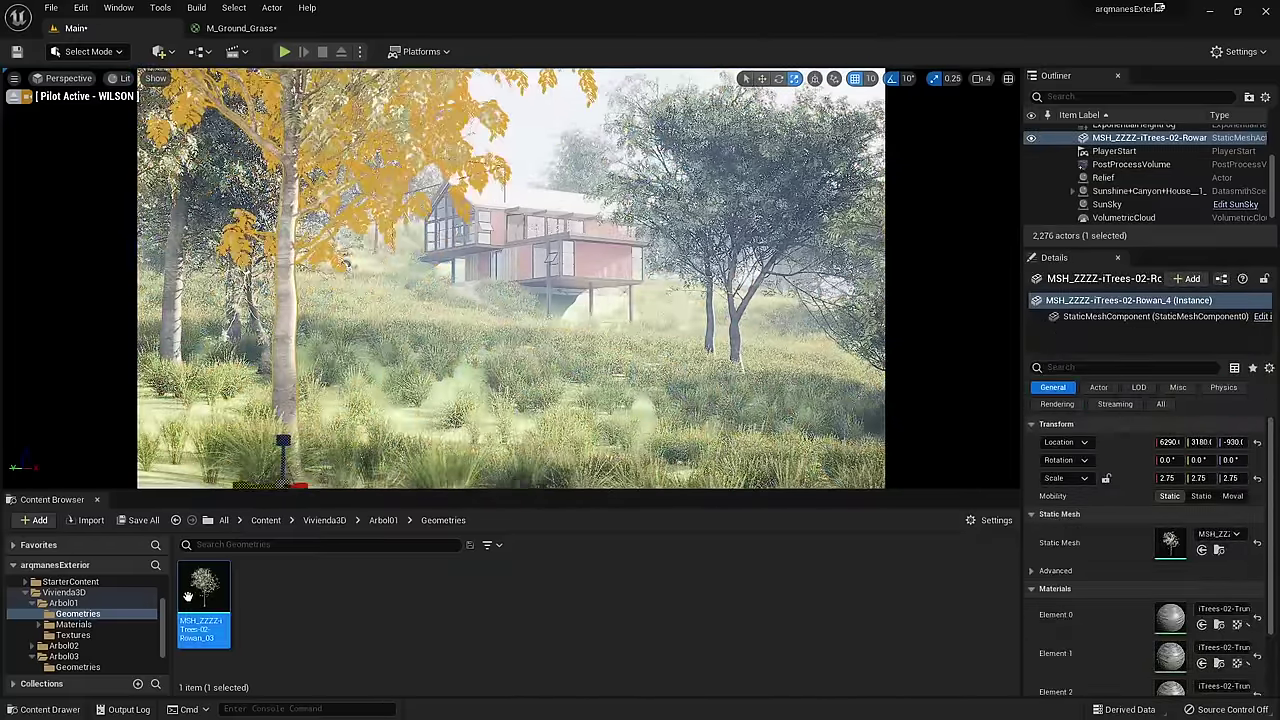
key(w)
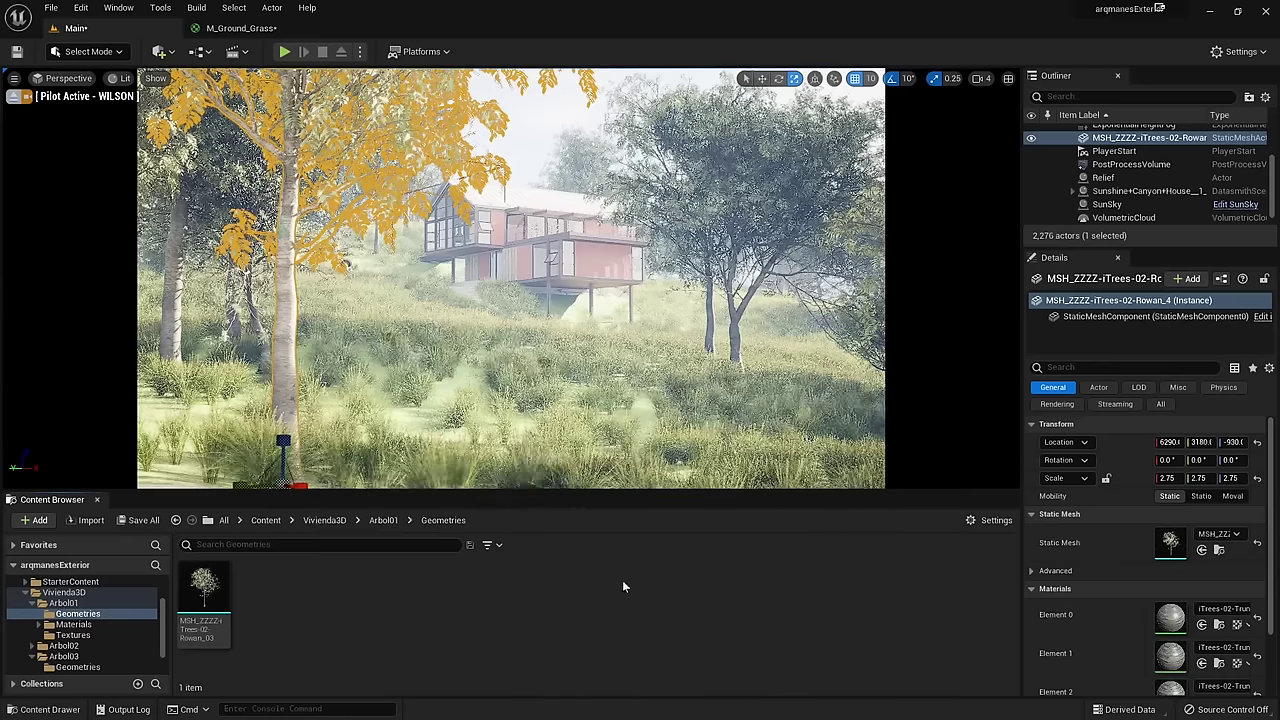
click(762, 78)
alt+drag(252, 485, 738, 455)
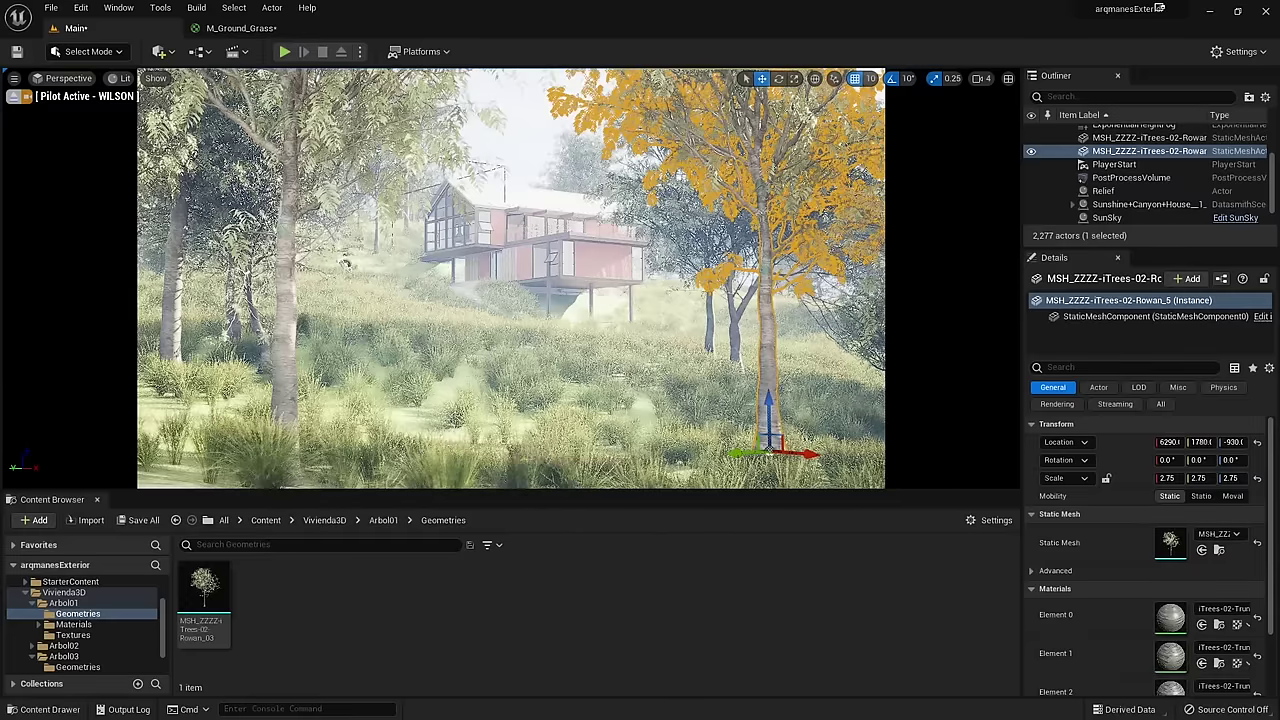
Step: Hide the ExponentialHeightFog in the Outliner to compare the view
drag(1272, 170, 1272, 186)
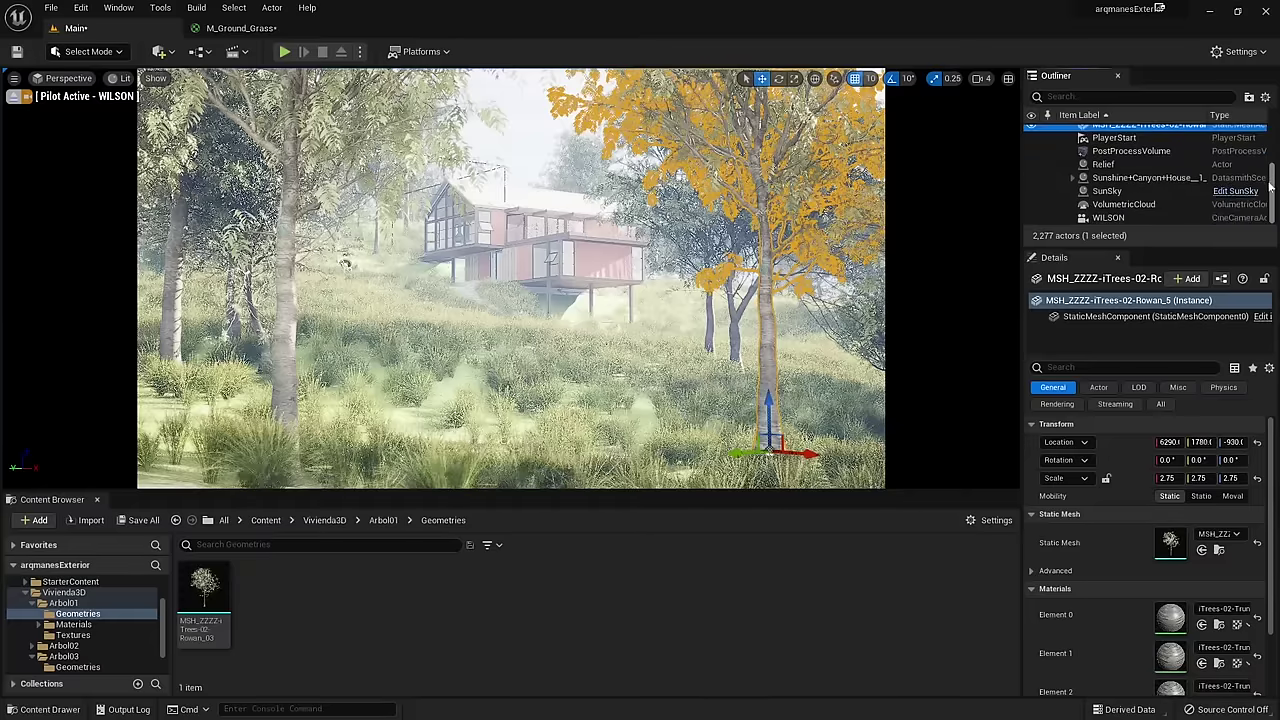
scroll(1110, 200, up, 2)
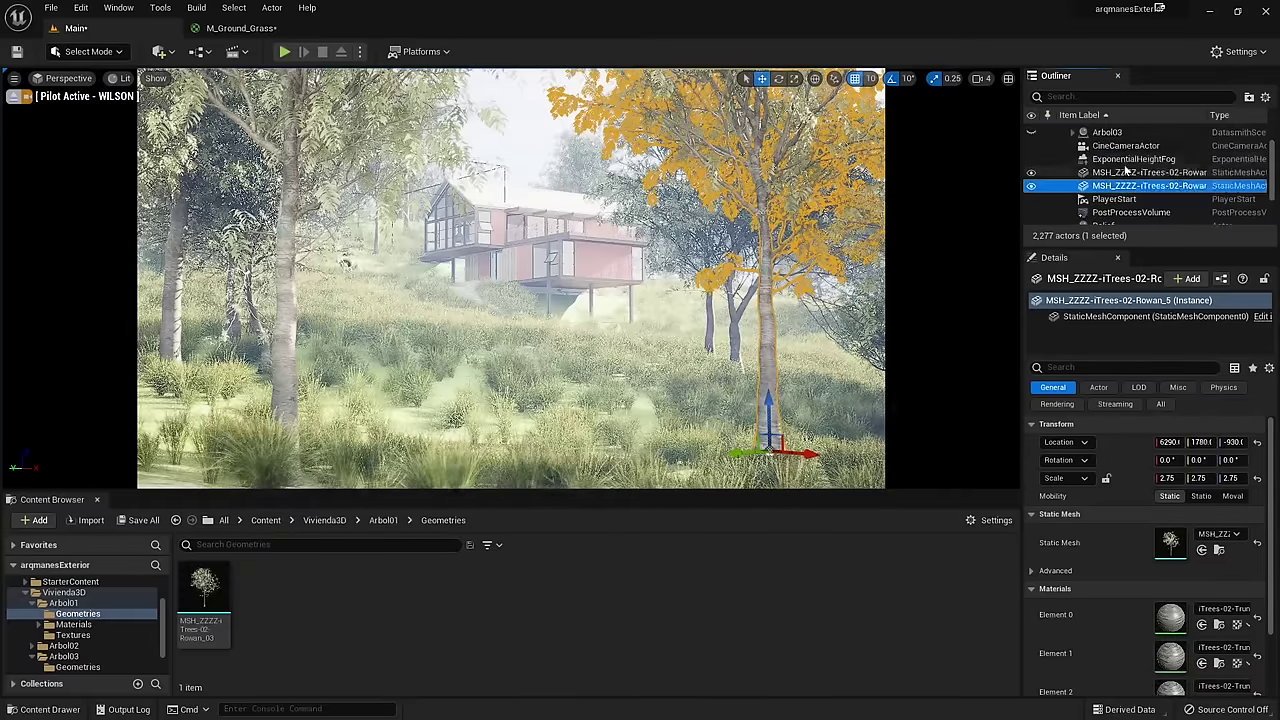
click(1031, 159)
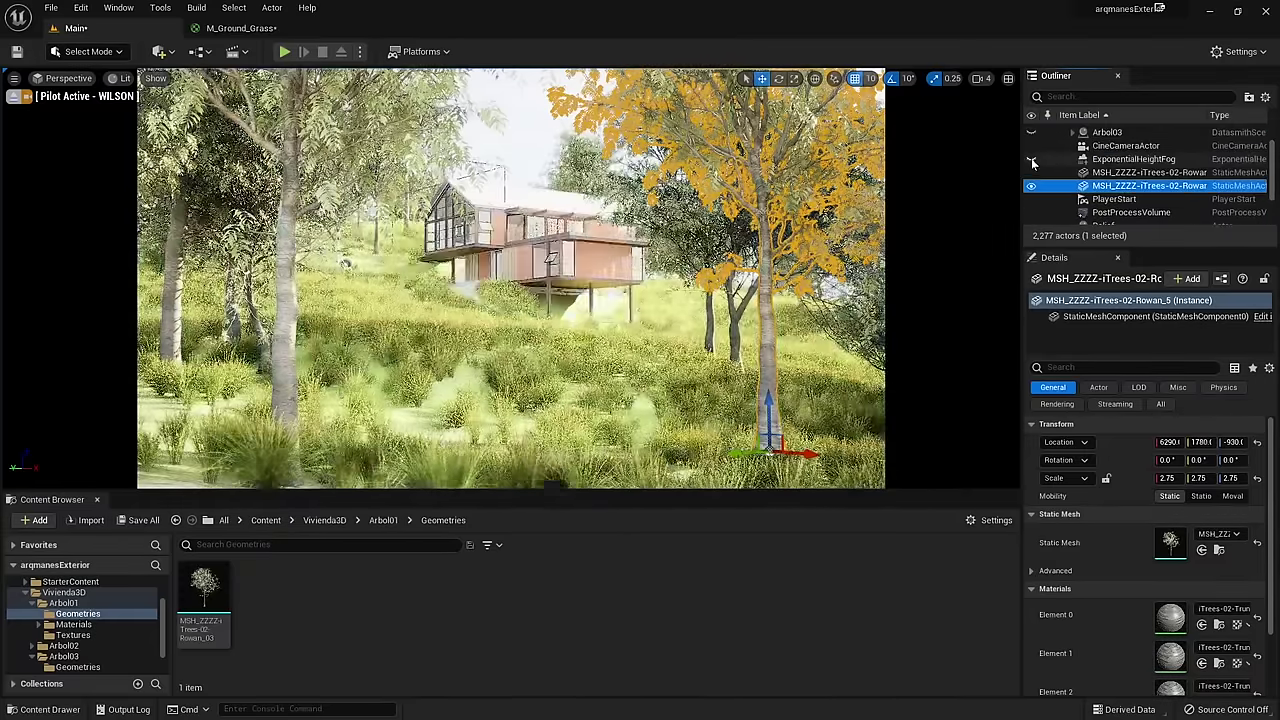
Step: Show the height fog again, select it, and set its Fog Density to 0.01
click(1031, 159)
click(1105, 160)
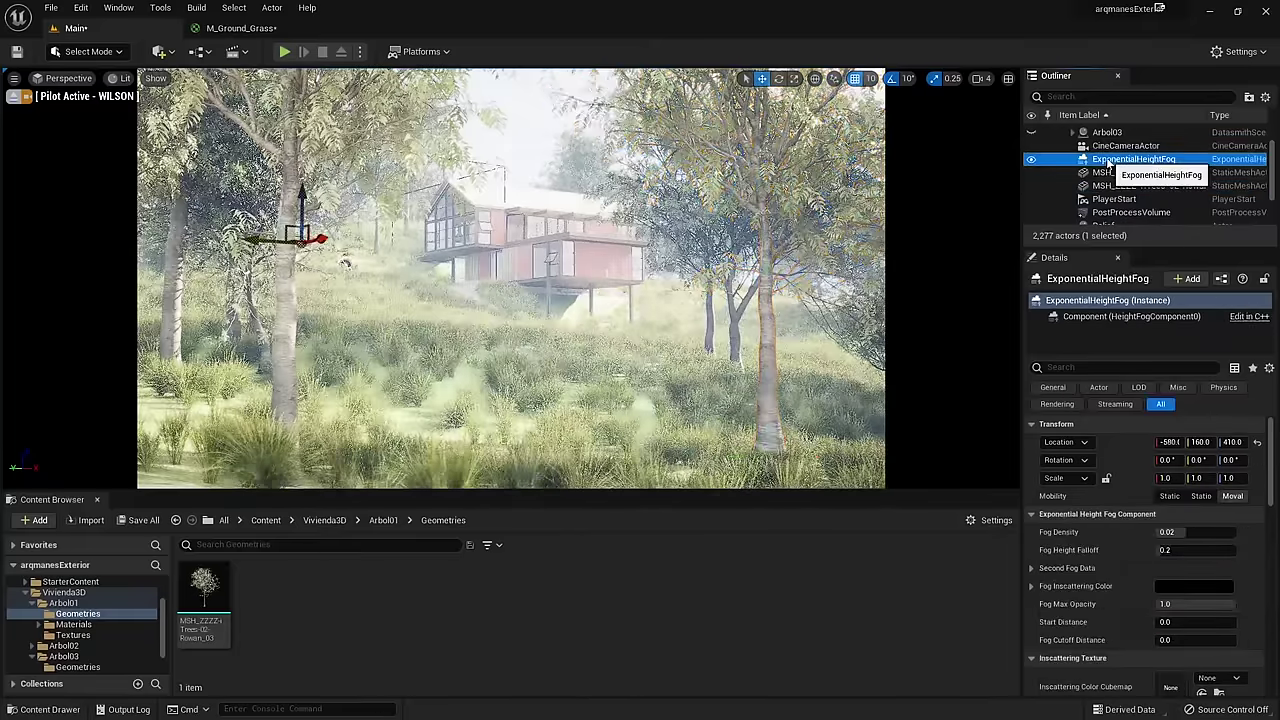
mouse_move(1183, 532)
mouse_down()
mouse_move(1236, 532)
mouse_move(1172, 532)
mouse_up()
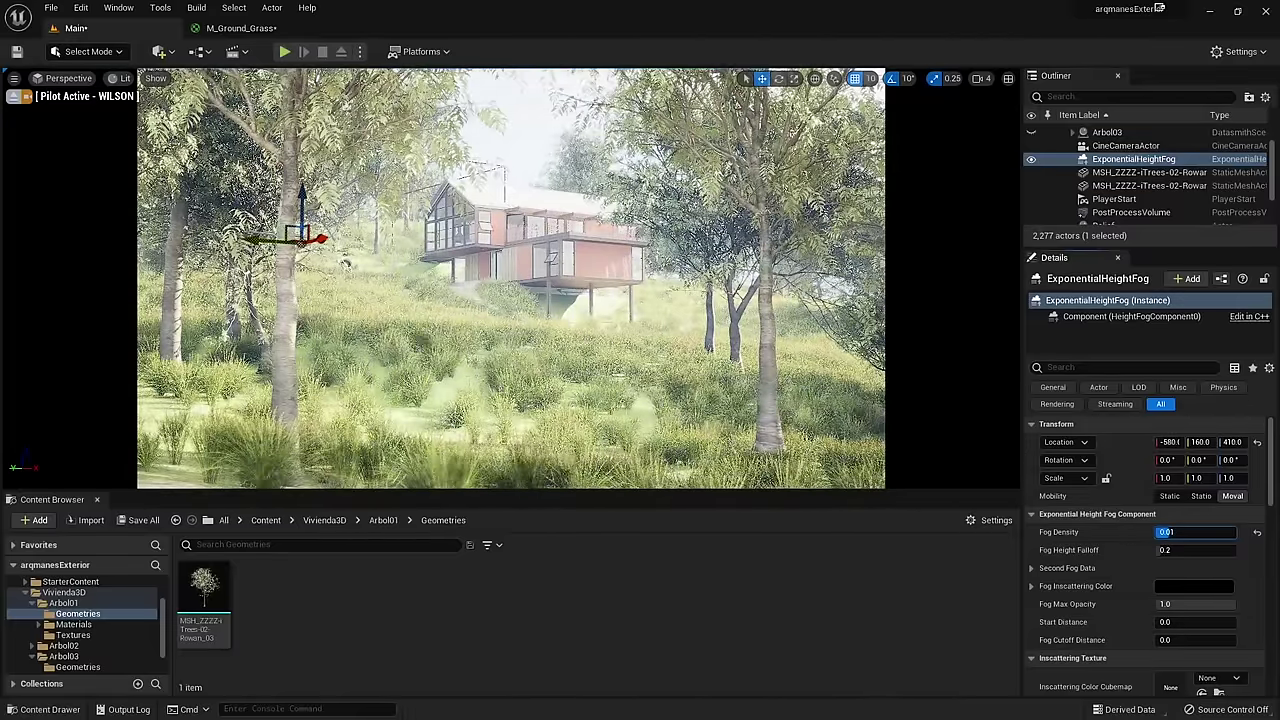
click(1195, 532)
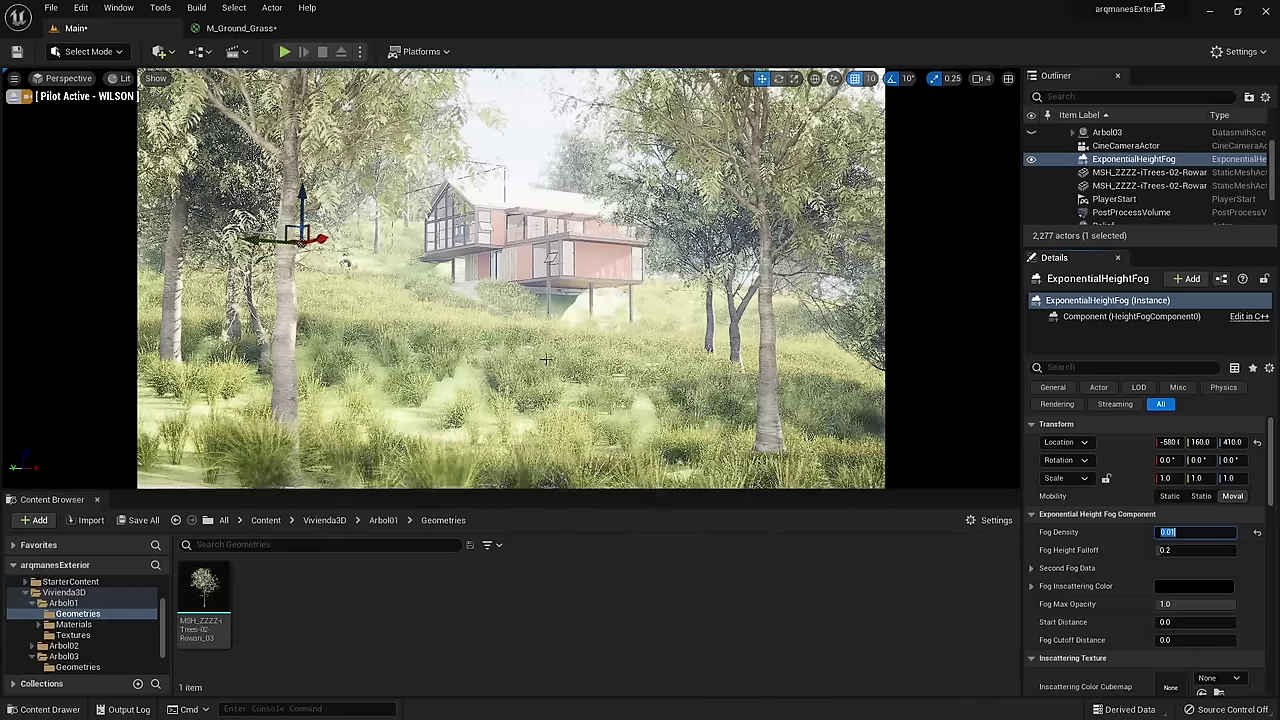
Step: Switch the viewport to Unlit, move the camera closer through the trees, and enter Foliage mode
click(122, 78)
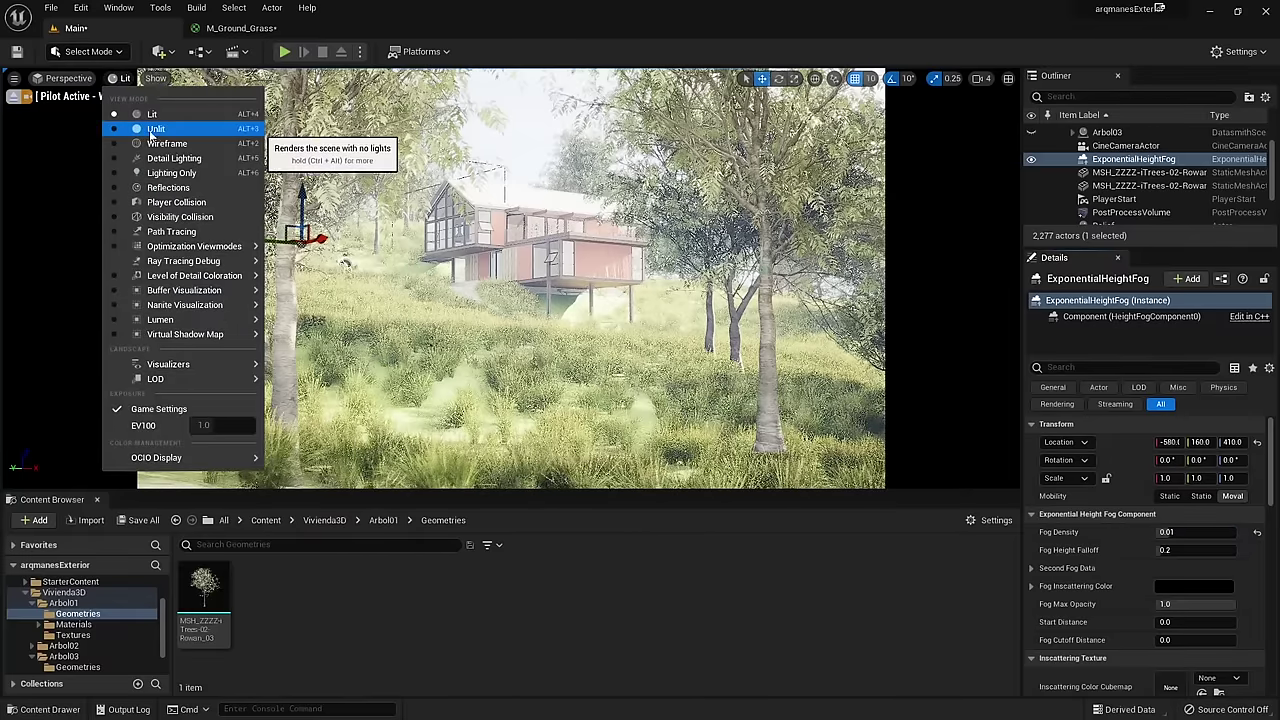
key(Escape)
click(145, 128)
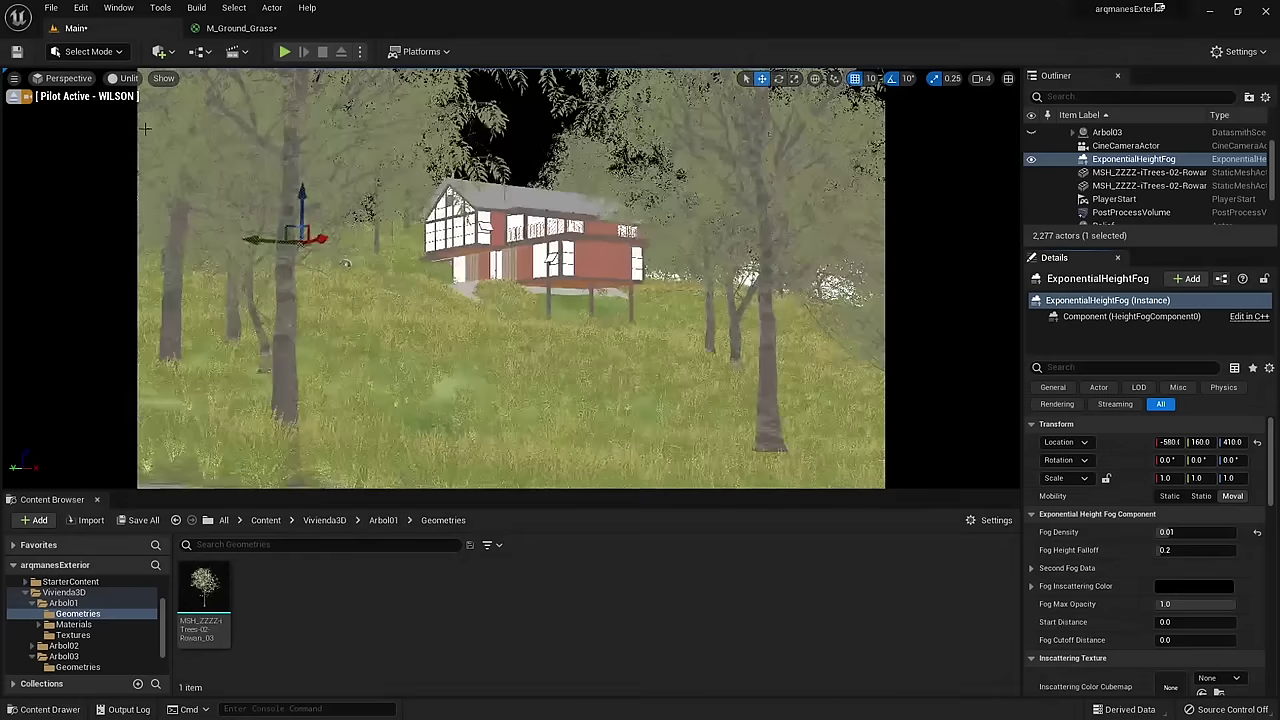
right_drag(467, 314, 470, 310)
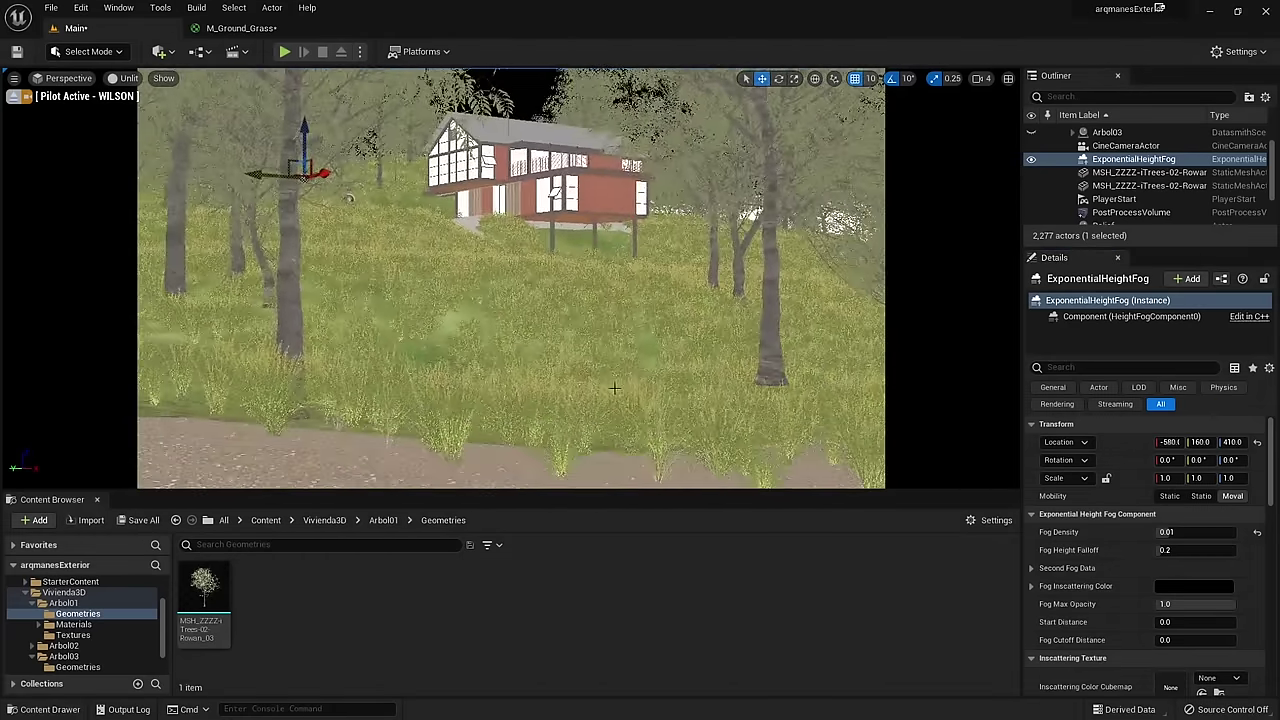
key(shift+4)
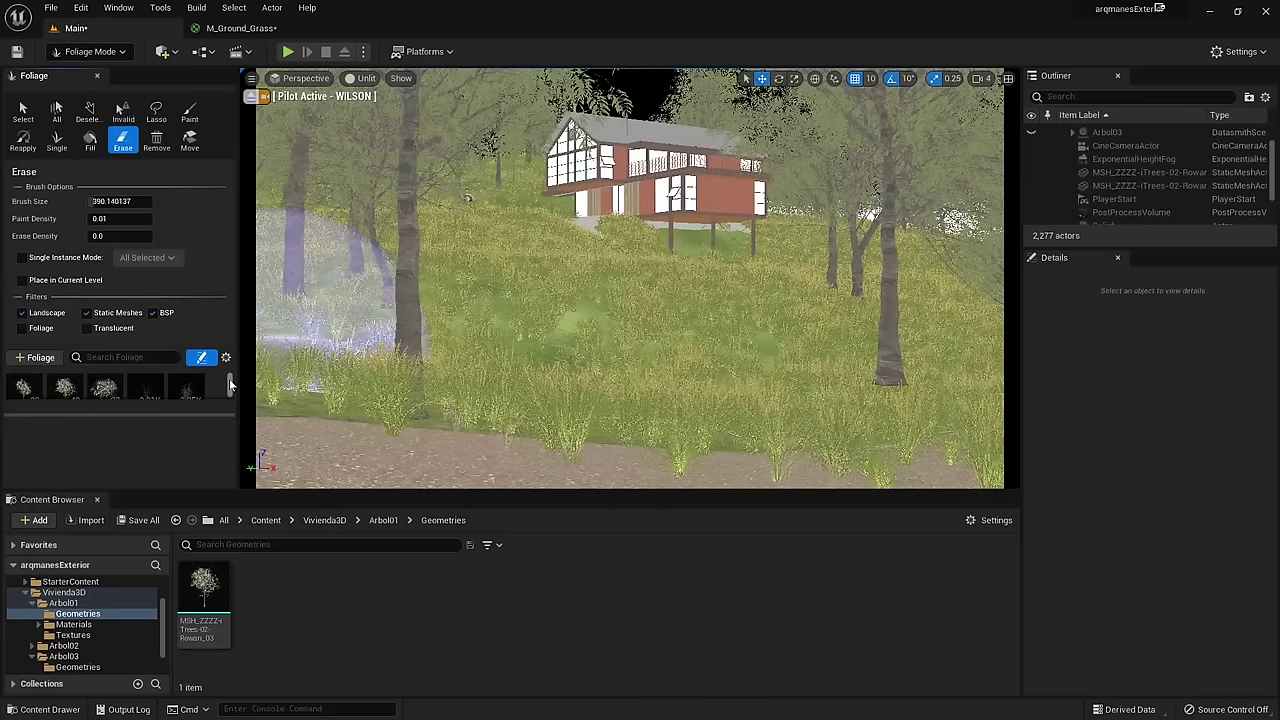
Step: Select the first three foliage types and paint extra grass across the slope below the house
click(190, 388)
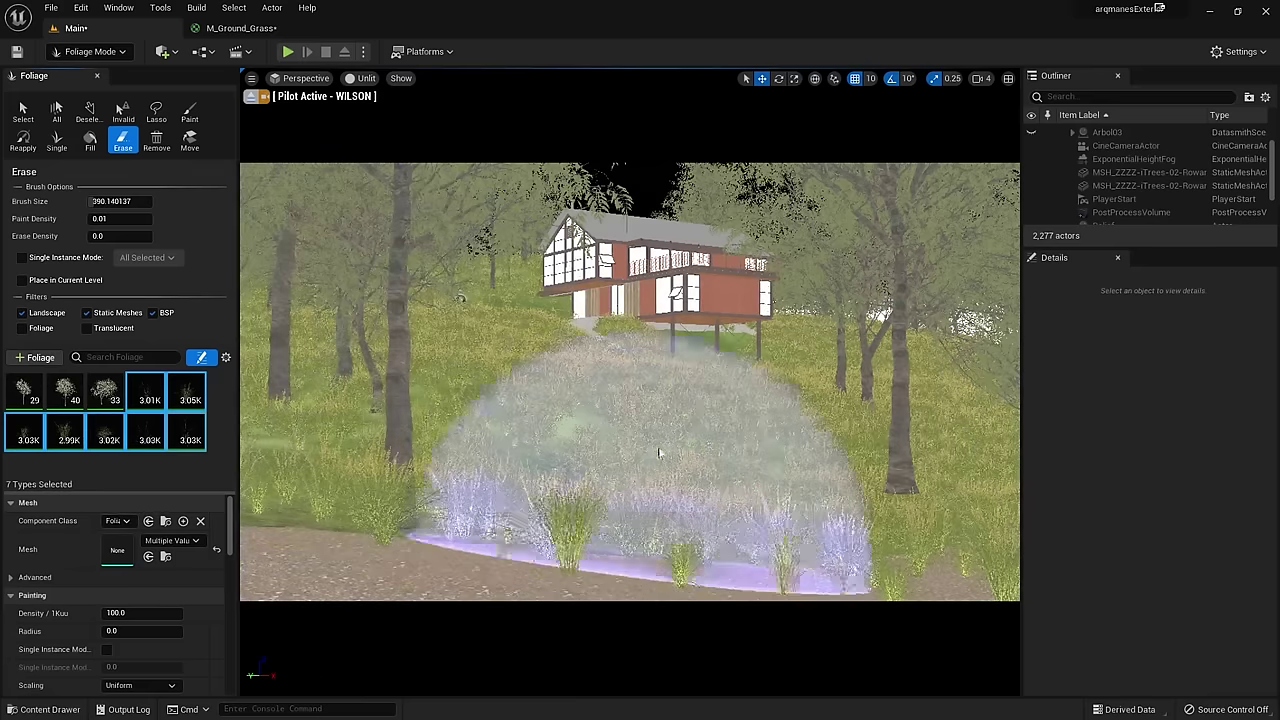
key(shift)
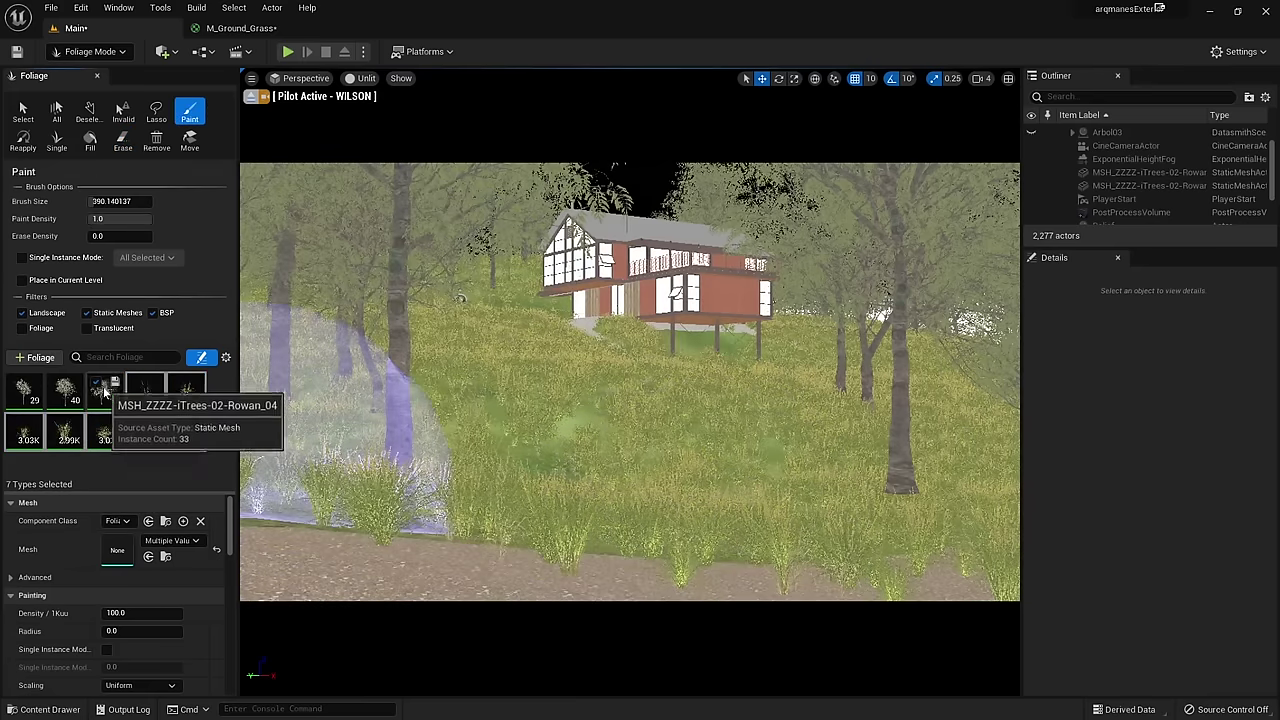
click(105, 388)
shift+click(17, 396)
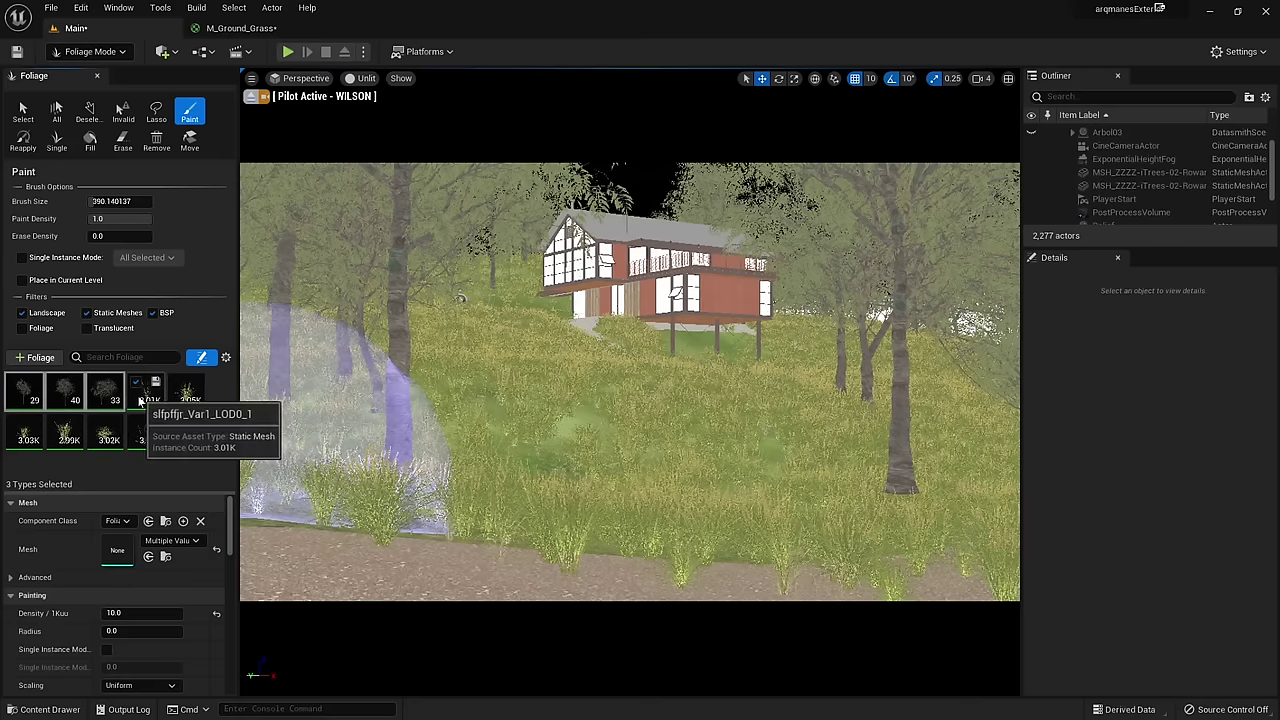
mouse_move(677, 403)
mouse_down()
mouse_move(710, 425)
mouse_move(321, 405)
mouse_up()
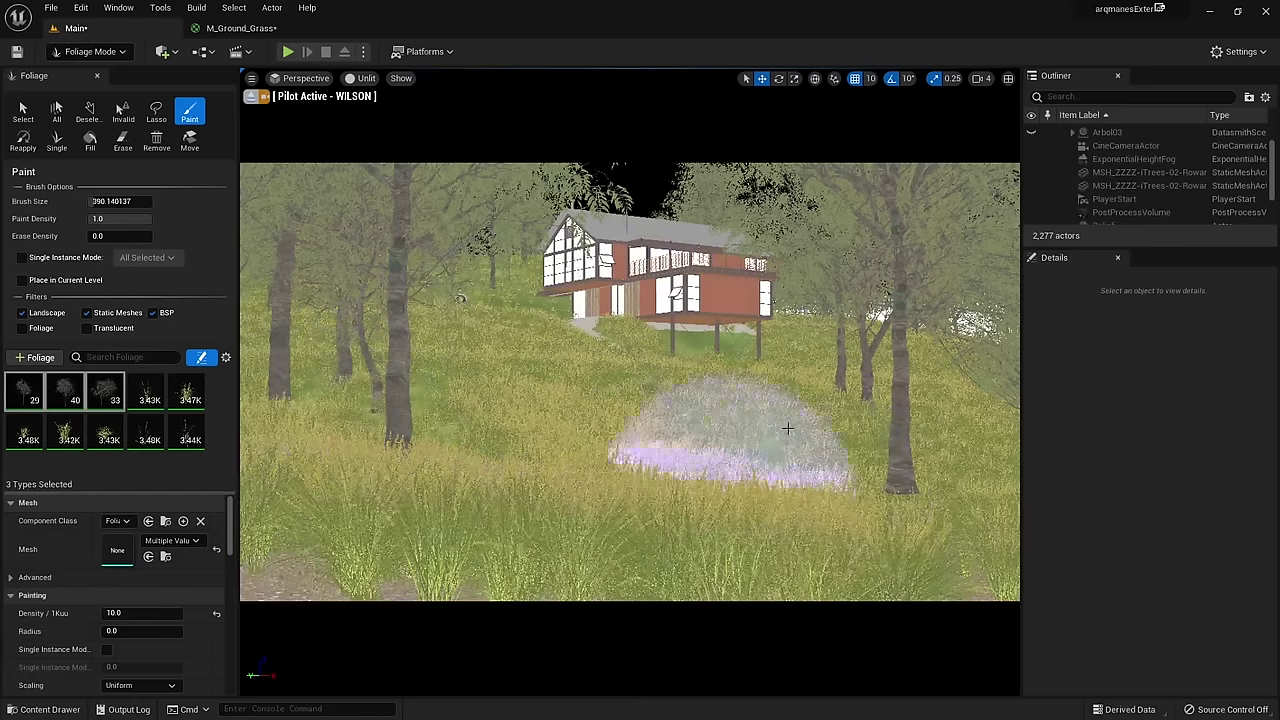
drag(321, 405, 718, 414)
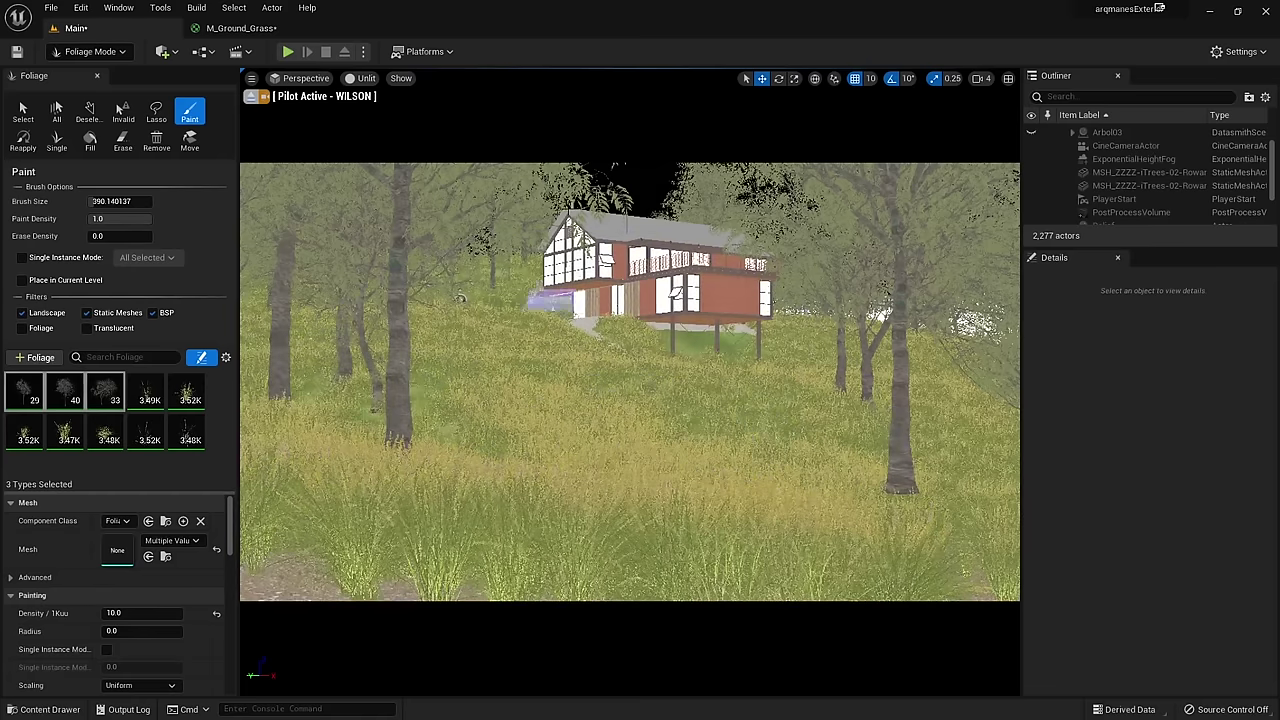
click(362, 78)
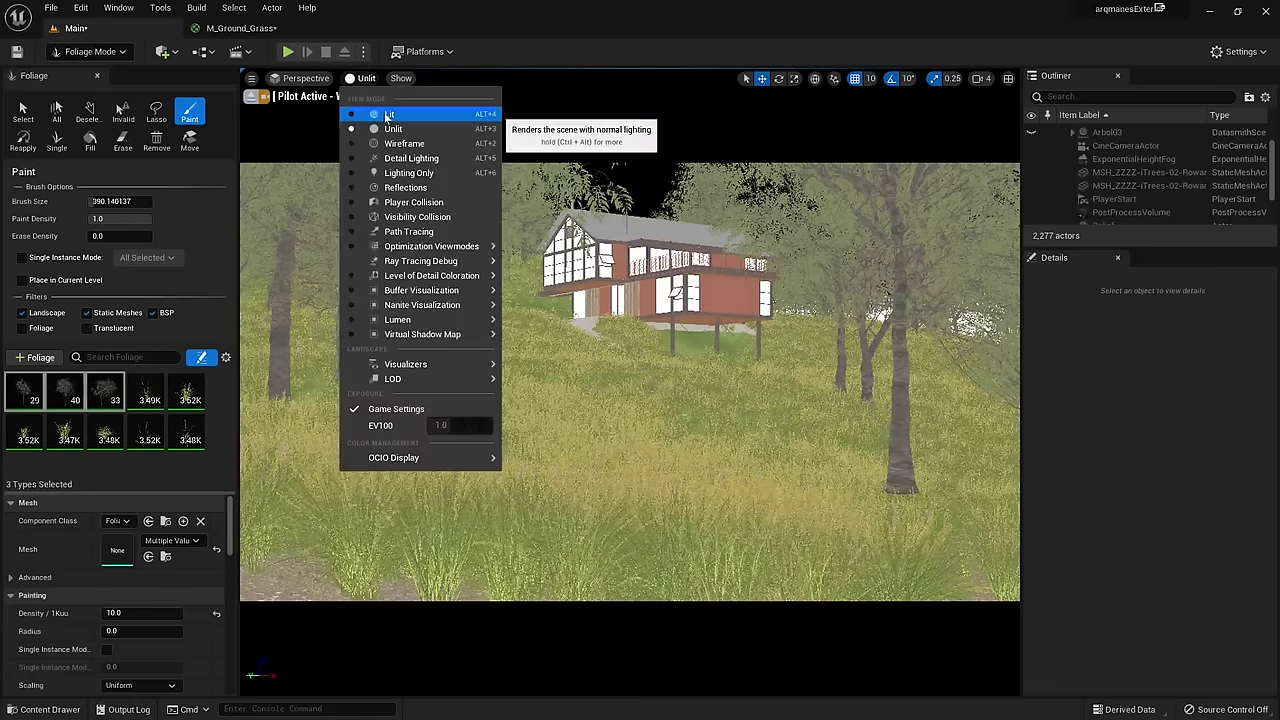
Step: Restore Lit view mode, return to Select mode, and select the WILSON camera
click(388, 116)
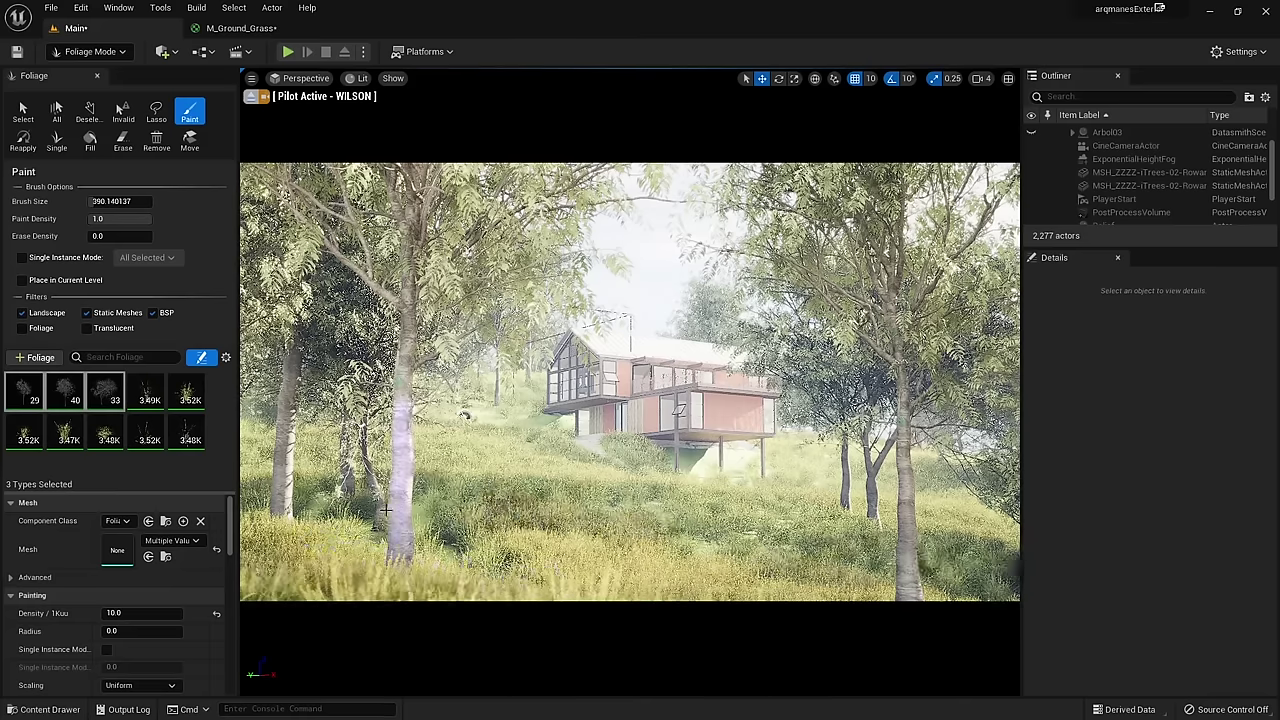
click(90, 51)
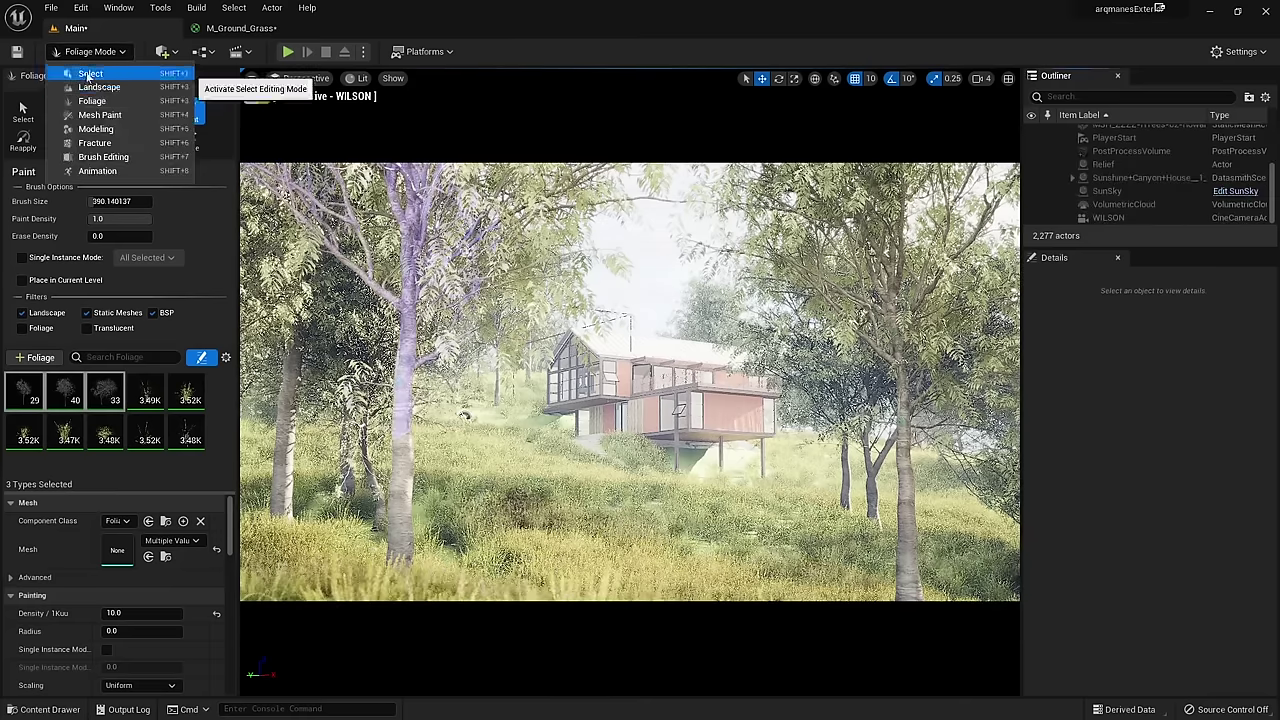
click(72, 68)
click(1104, 218)
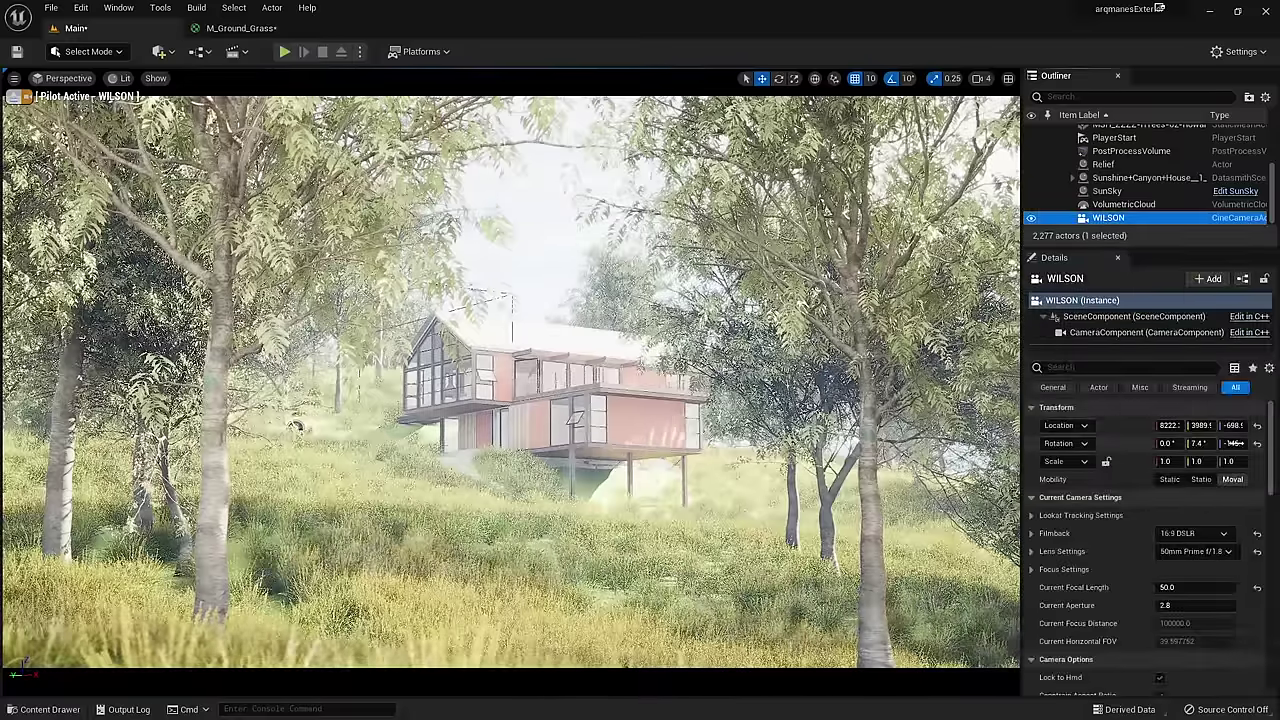
Step: Lower the WILSON camera's Z location and expand its Focus Settings
drag(1230, 425, 1240, 425)
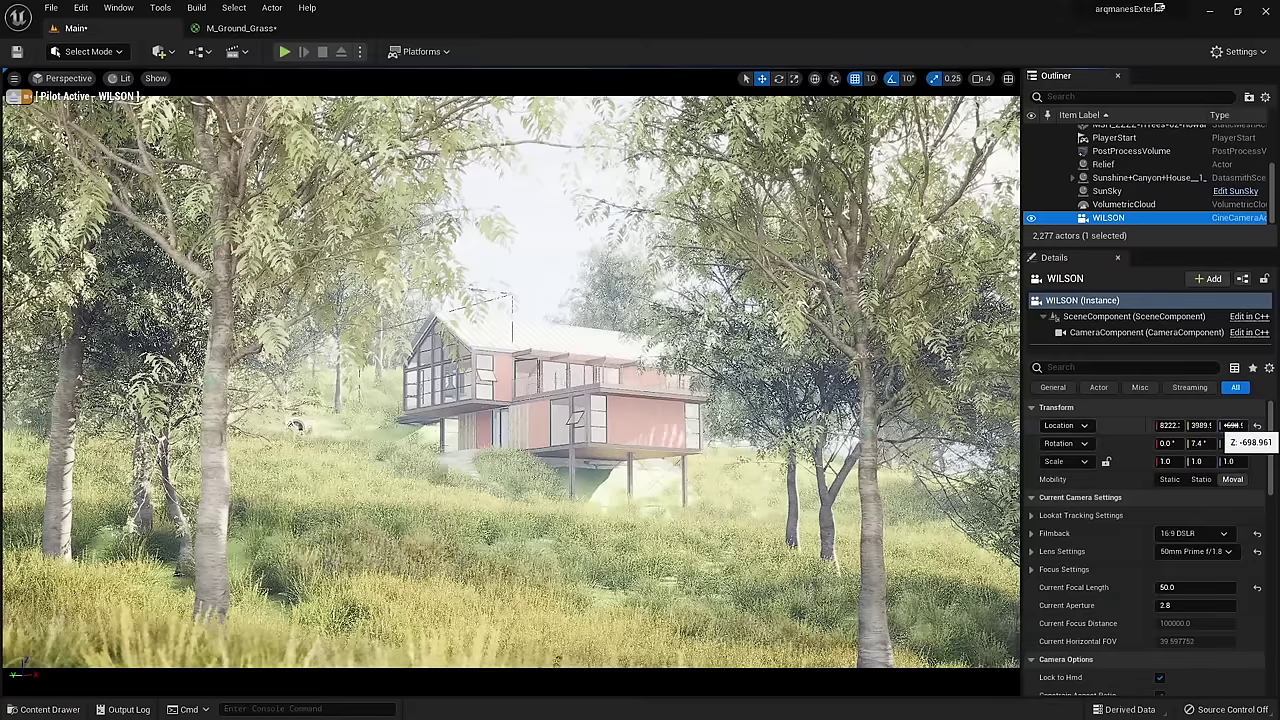
right_drag(960, 390, 968, 392)
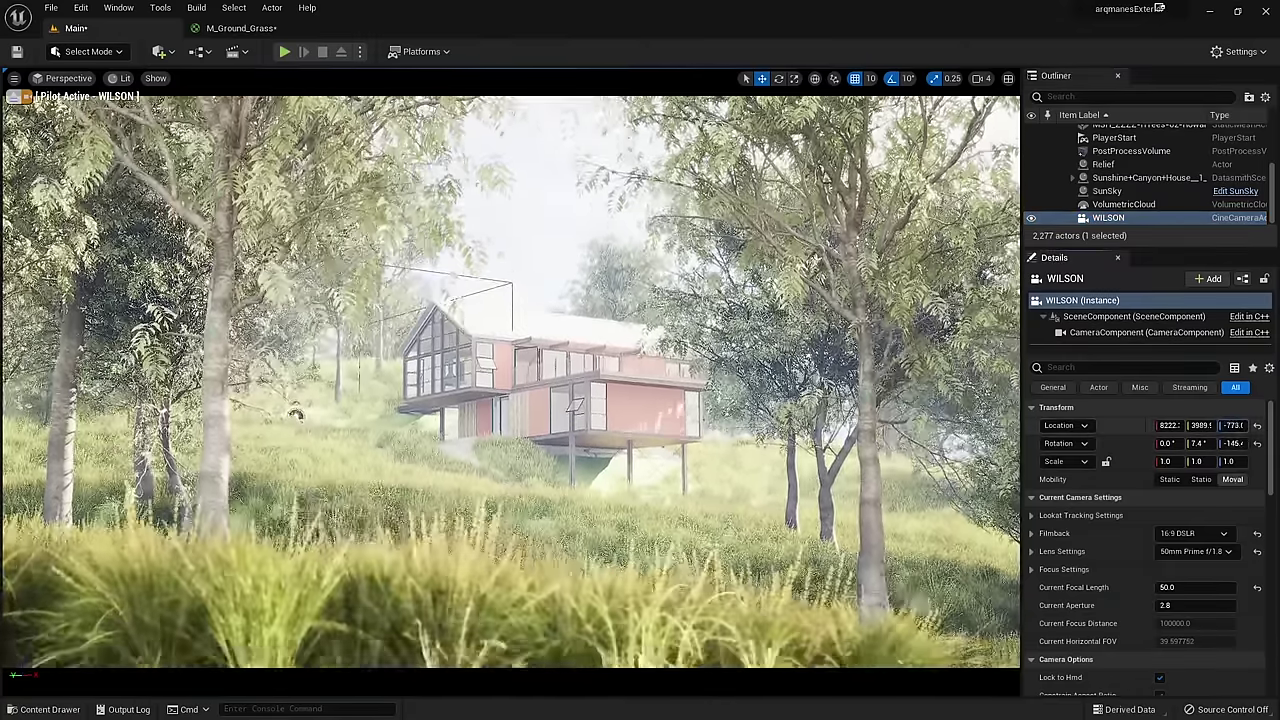
scroll(1033, 545, down, 1)
click(1032, 541)
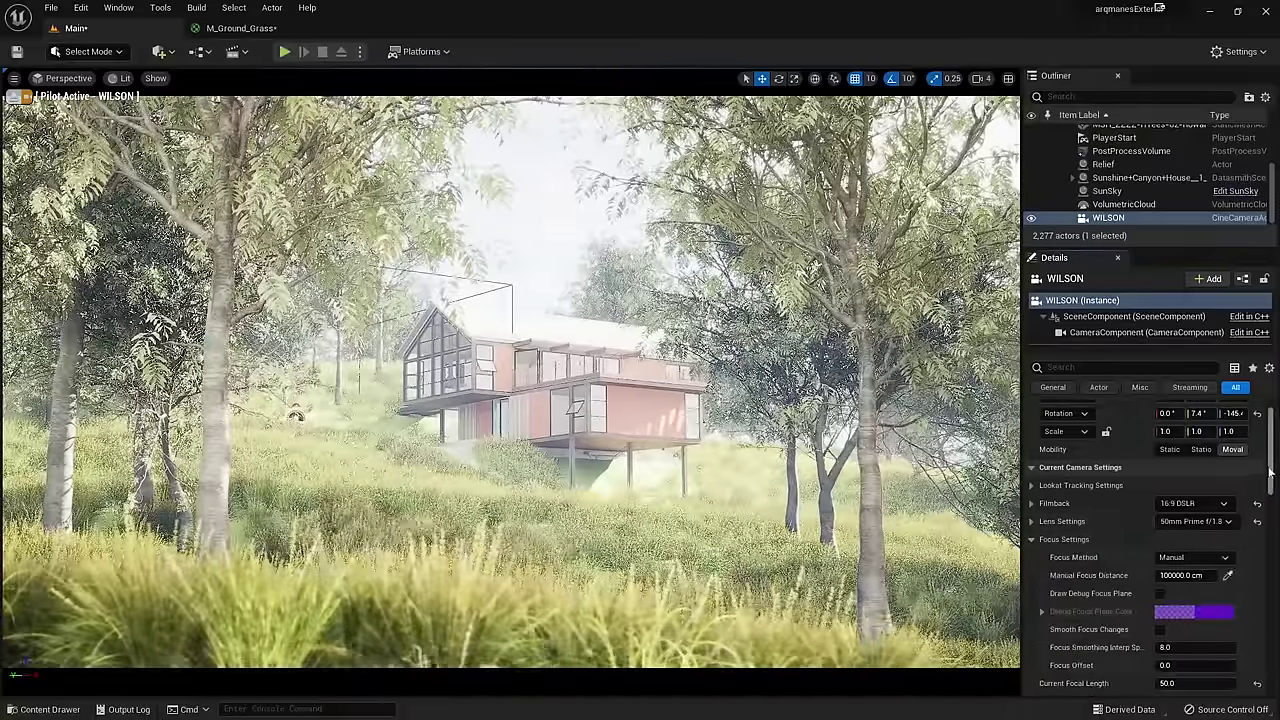
scroll(1109, 486, down, 3)
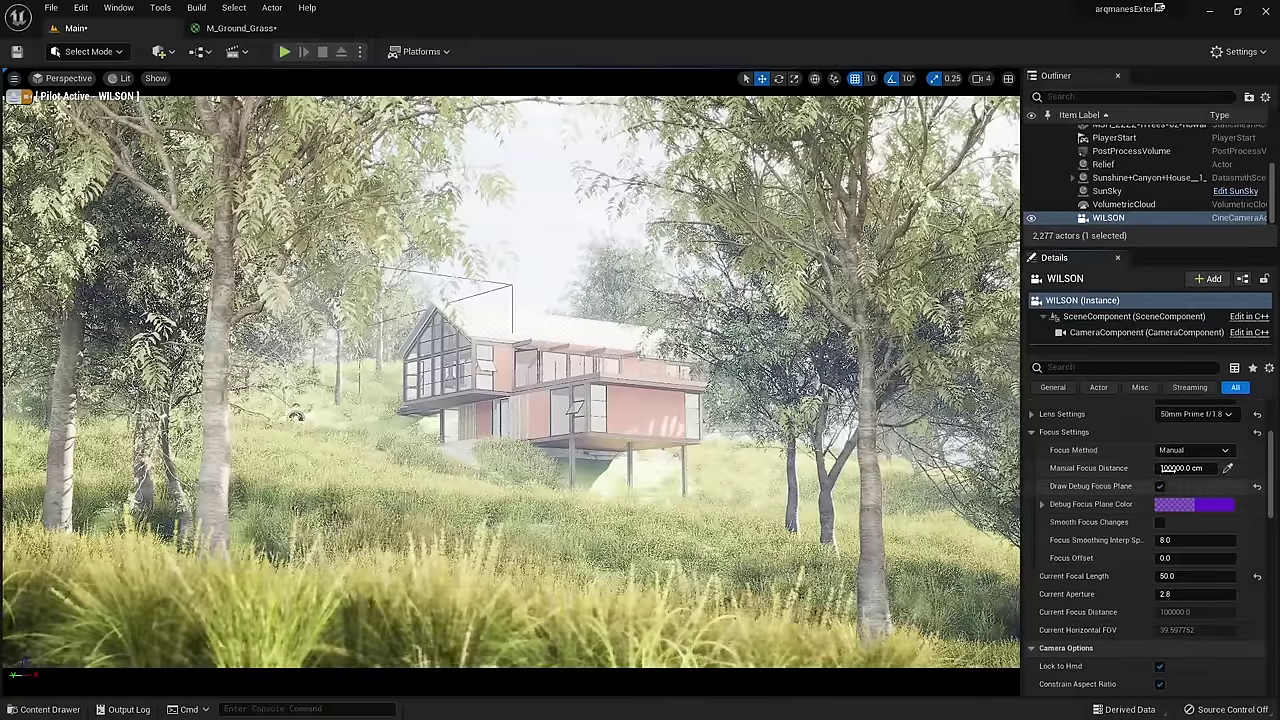
Step: Sample the focus distance with the eyedropper until it rests on the house at 8570 cm
click(1231, 468)
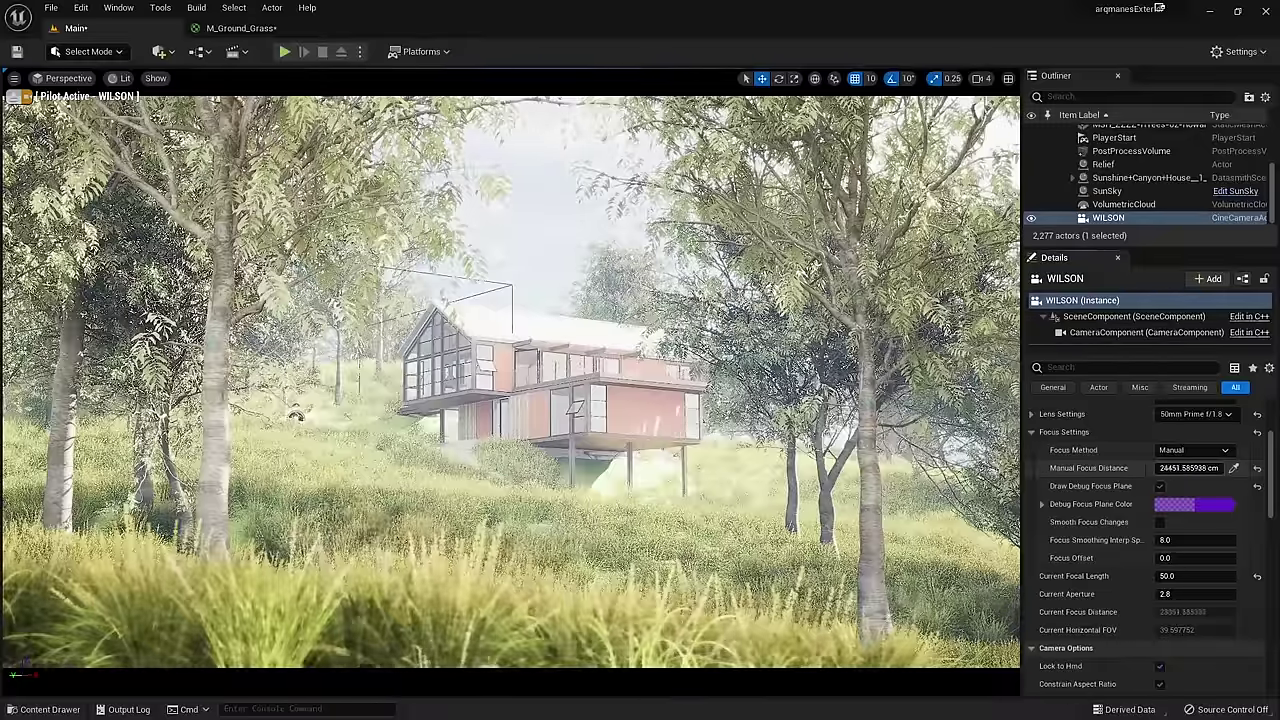
click(296, 415)
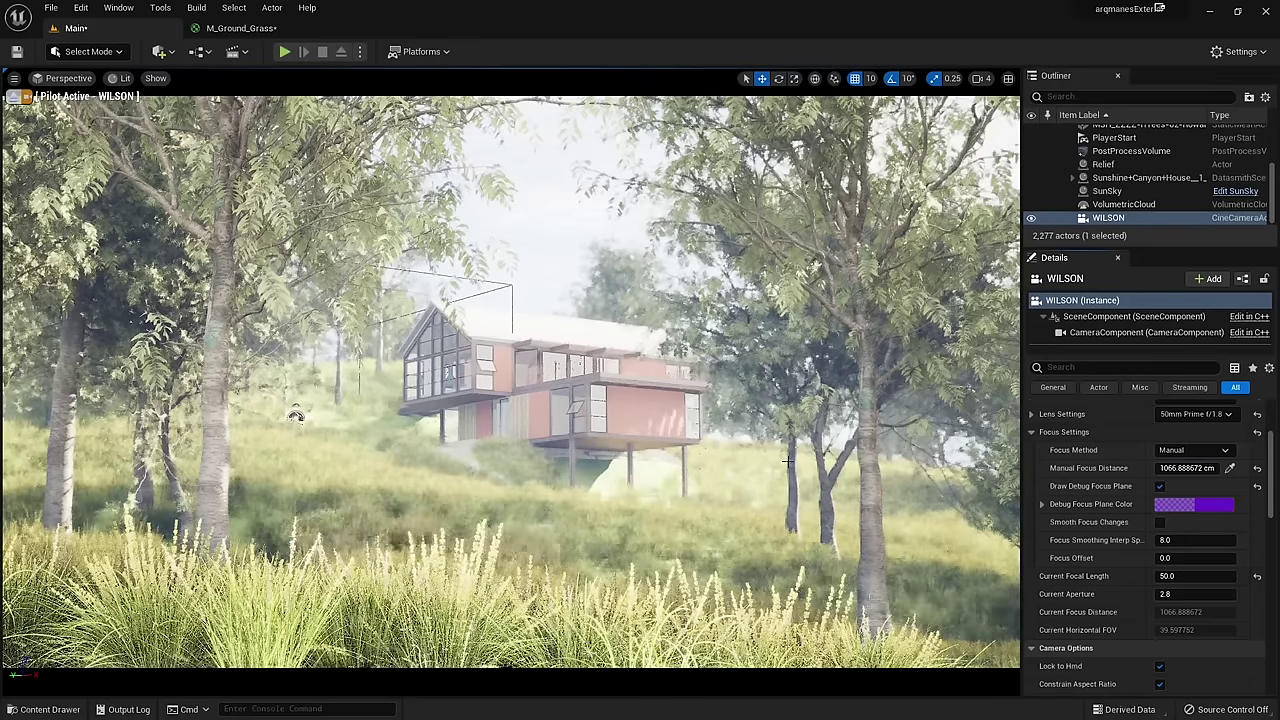
click(1229, 468)
click(237, 392)
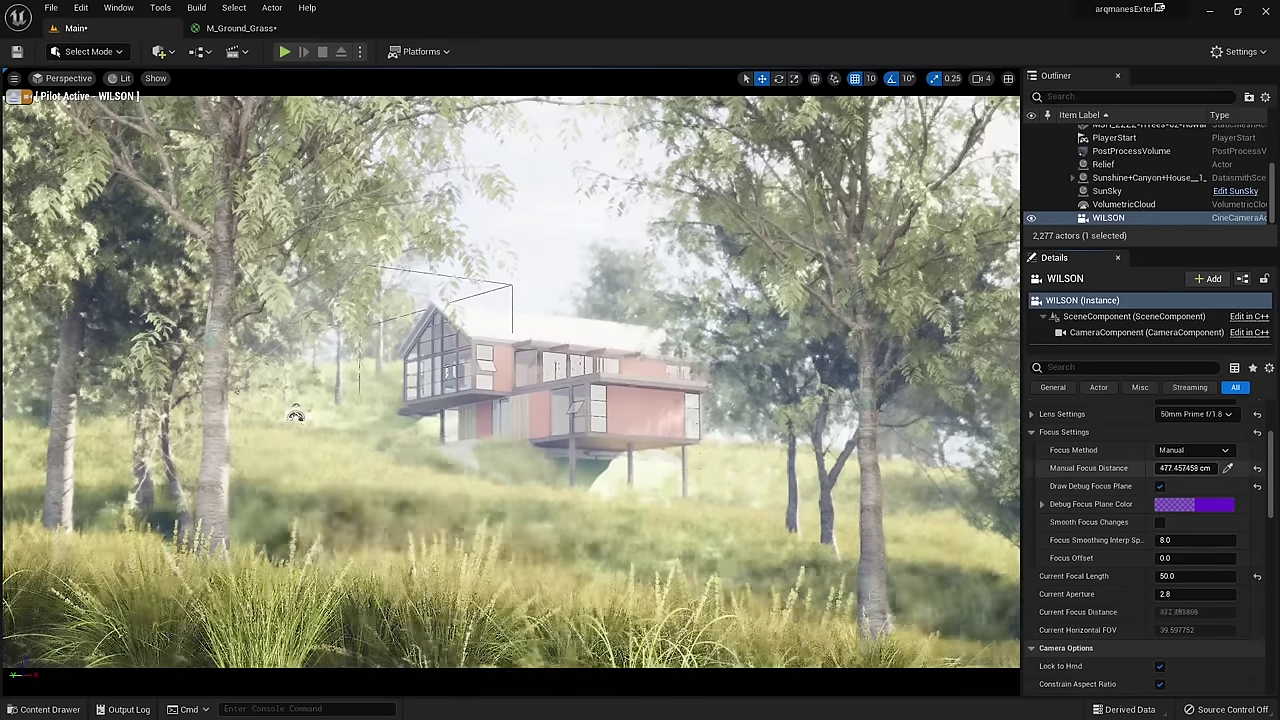
click(1229, 468)
click(560, 390)
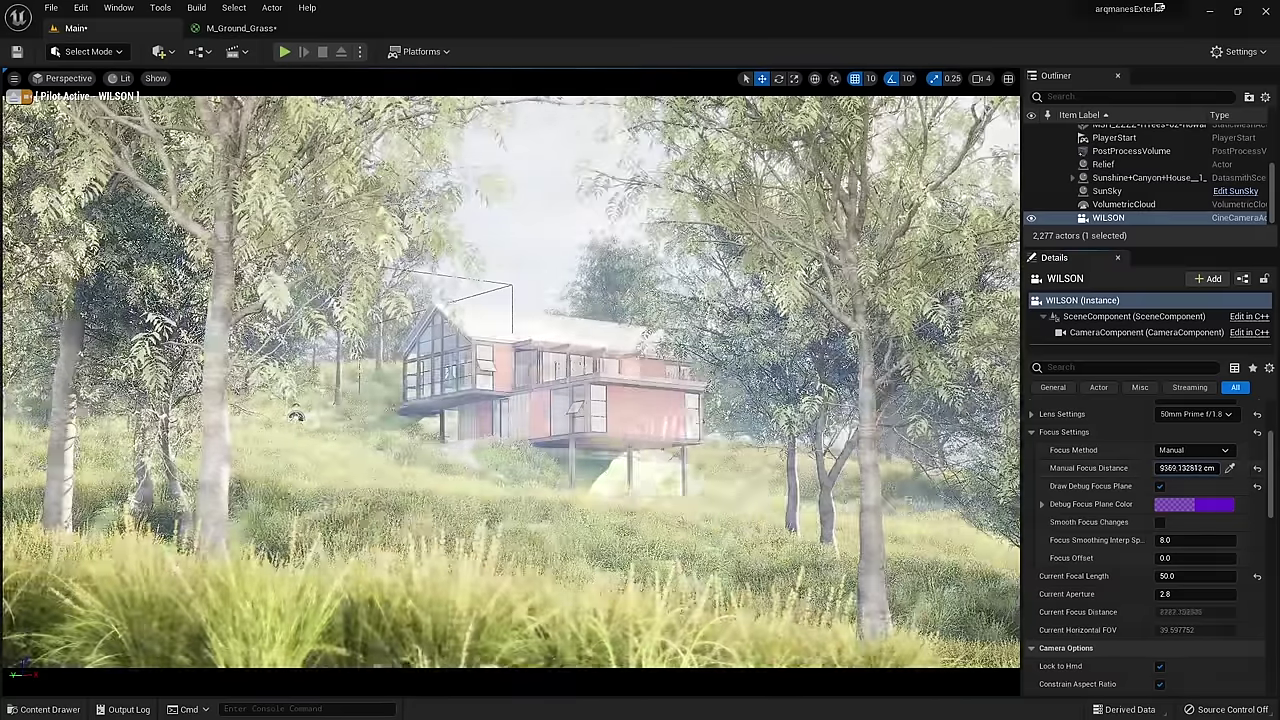
click(296, 417)
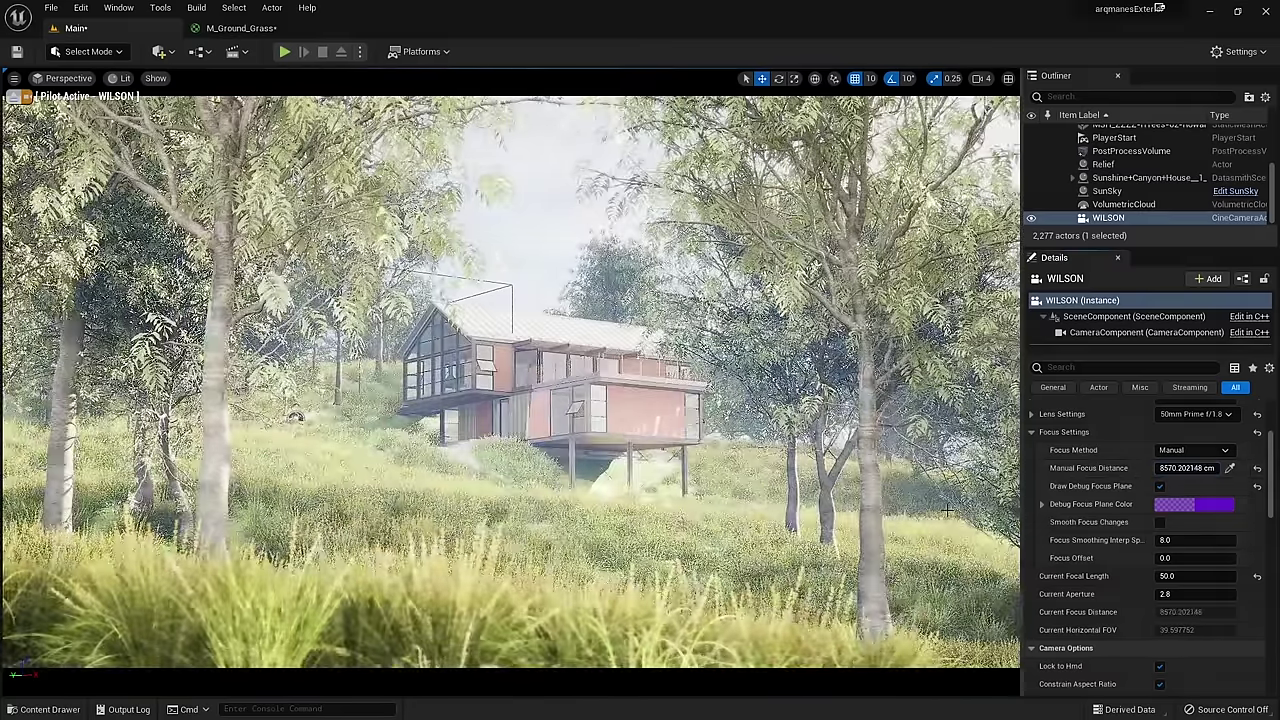
Step: Set the aperture to 1.8, reframe the house, and turn off Draw Debug Focus Plane
drag(1166, 594, 1160, 594)
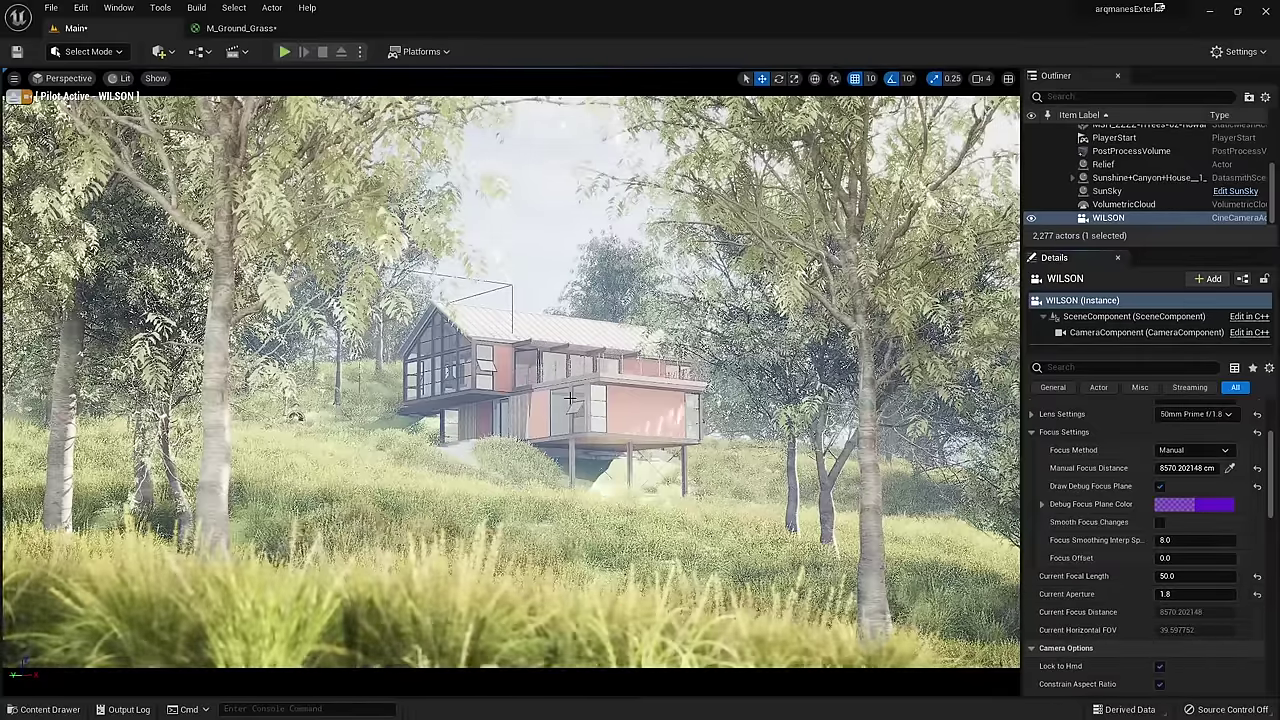
middle_drag(425, 383, 441, 446)
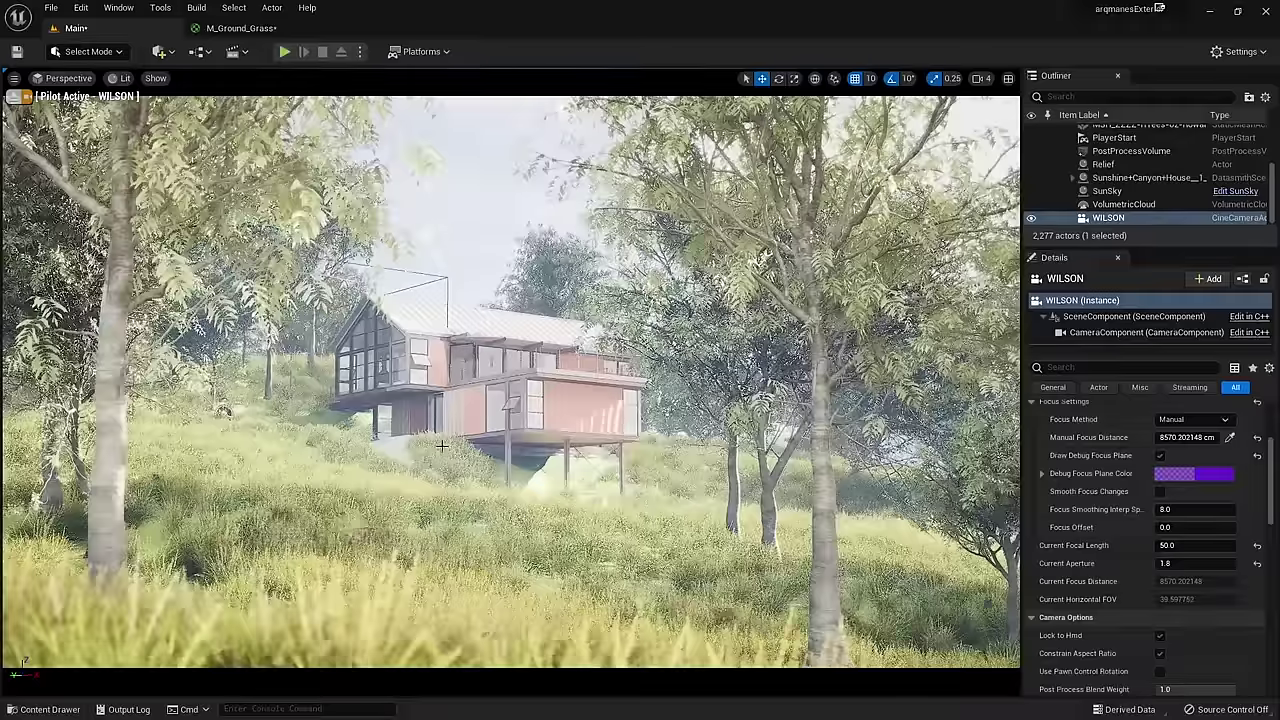
click(1160, 456)
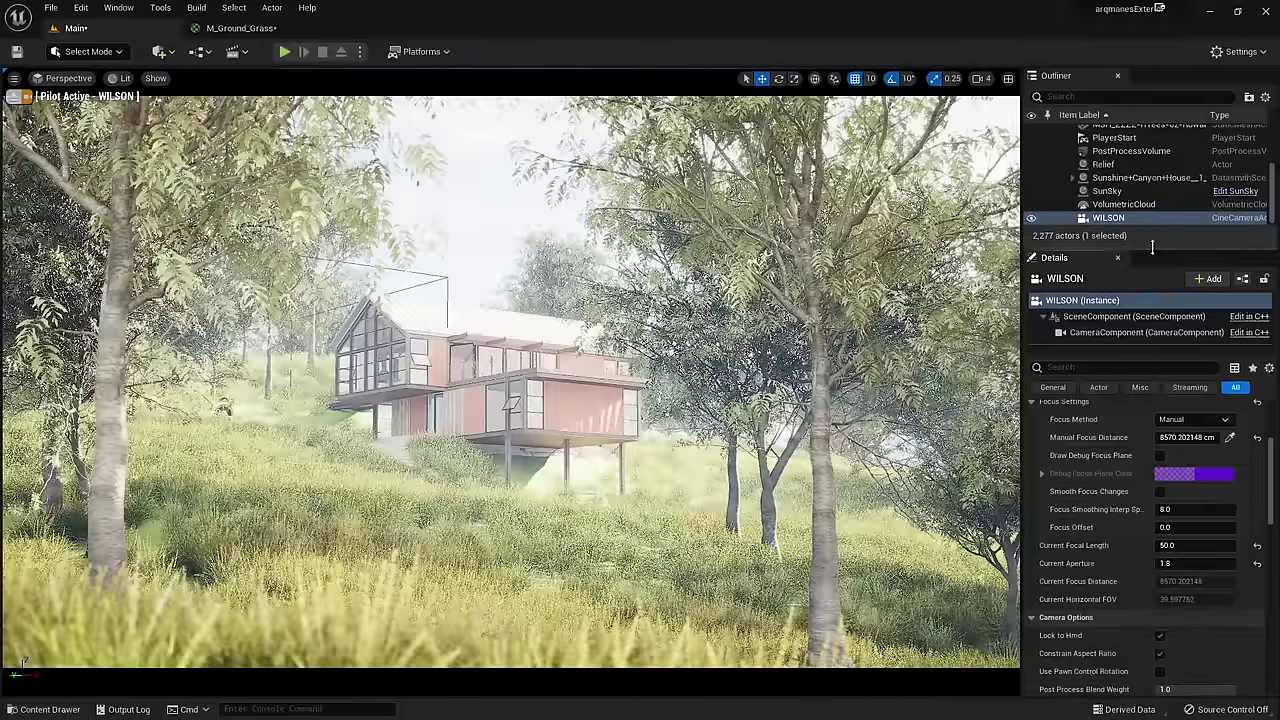
scroll(1117, 210, up, 2)
Step: Select the height fog and set its maximum opacity to 0.056
scroll(1125, 200, up, 2)
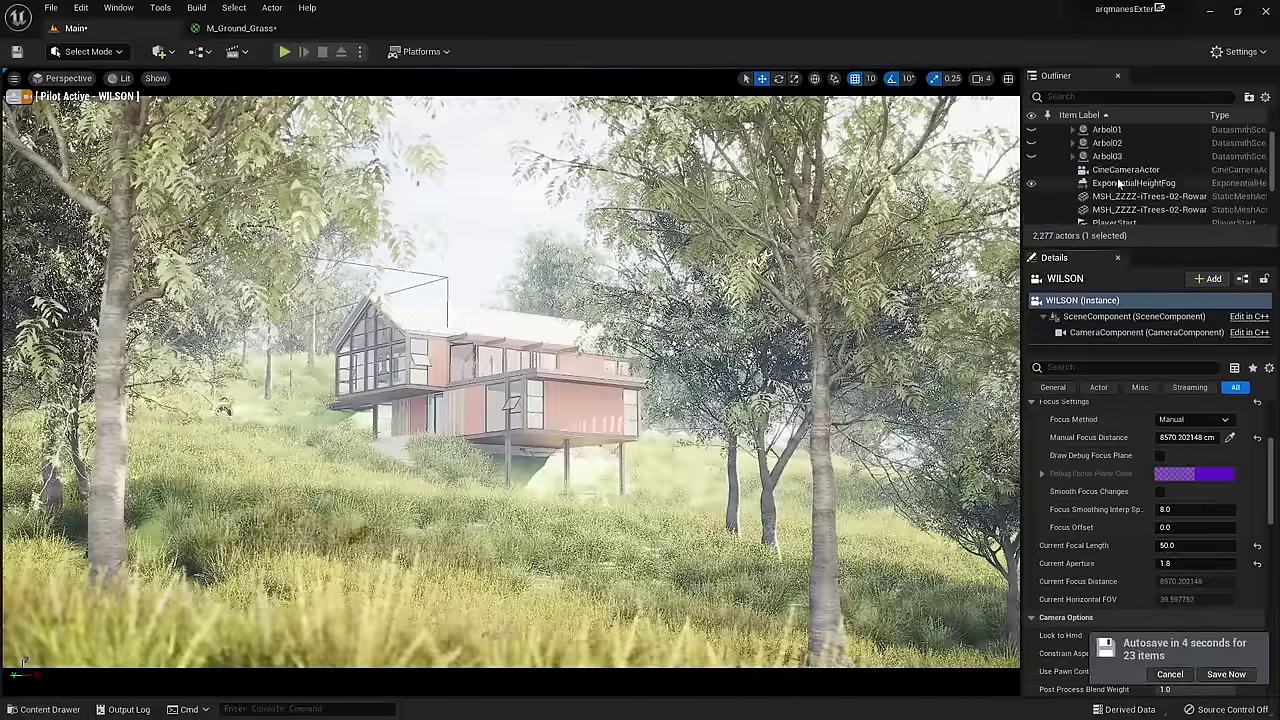
click(1131, 184)
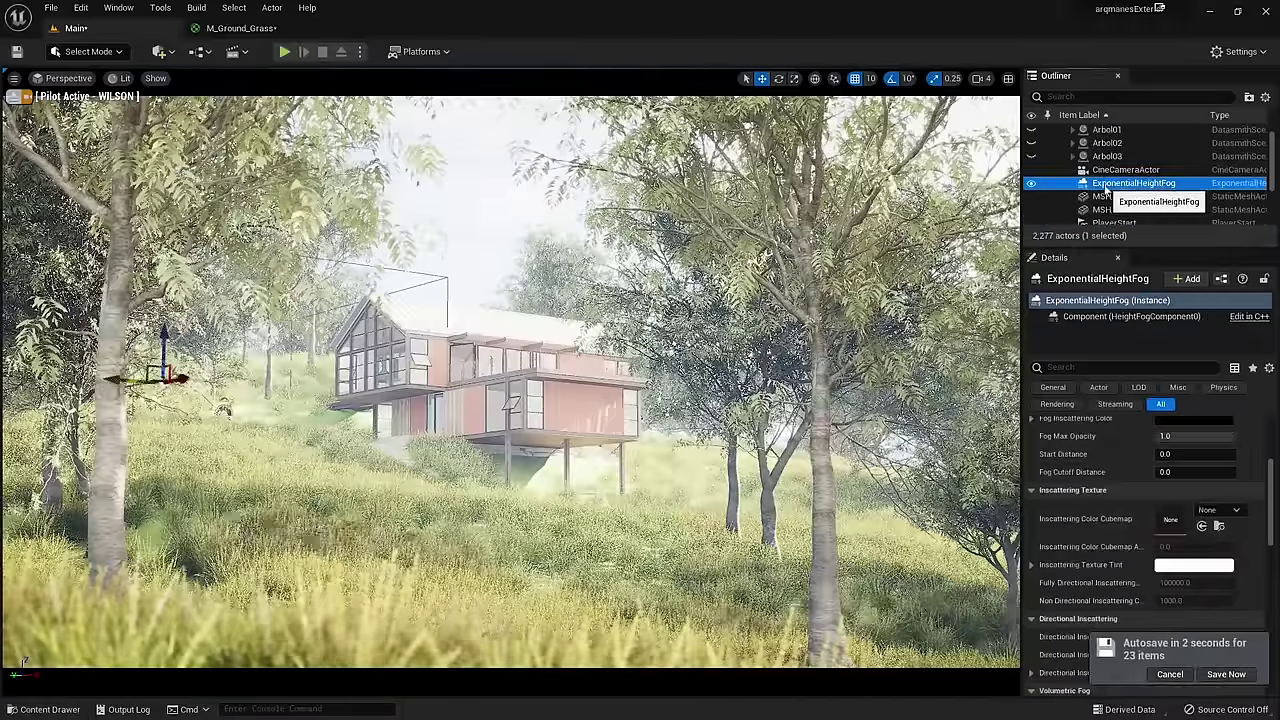
click(1195, 436)
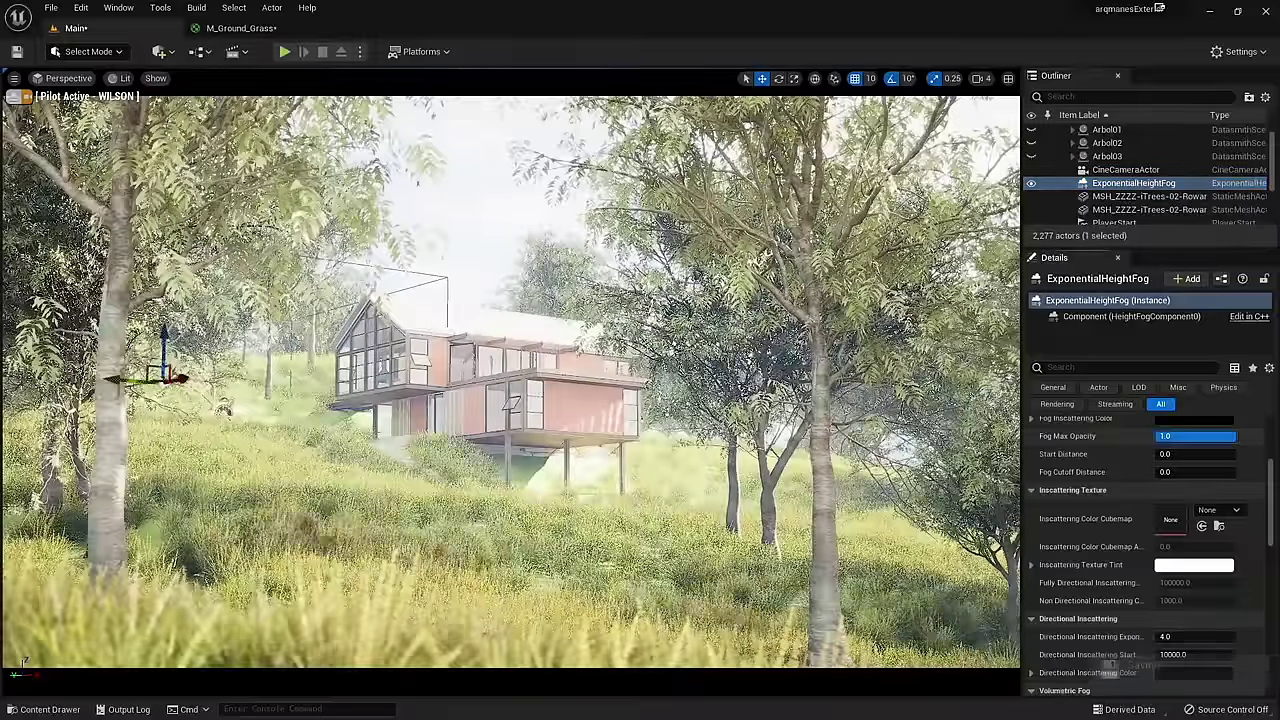
text(0.056)
key(Return)
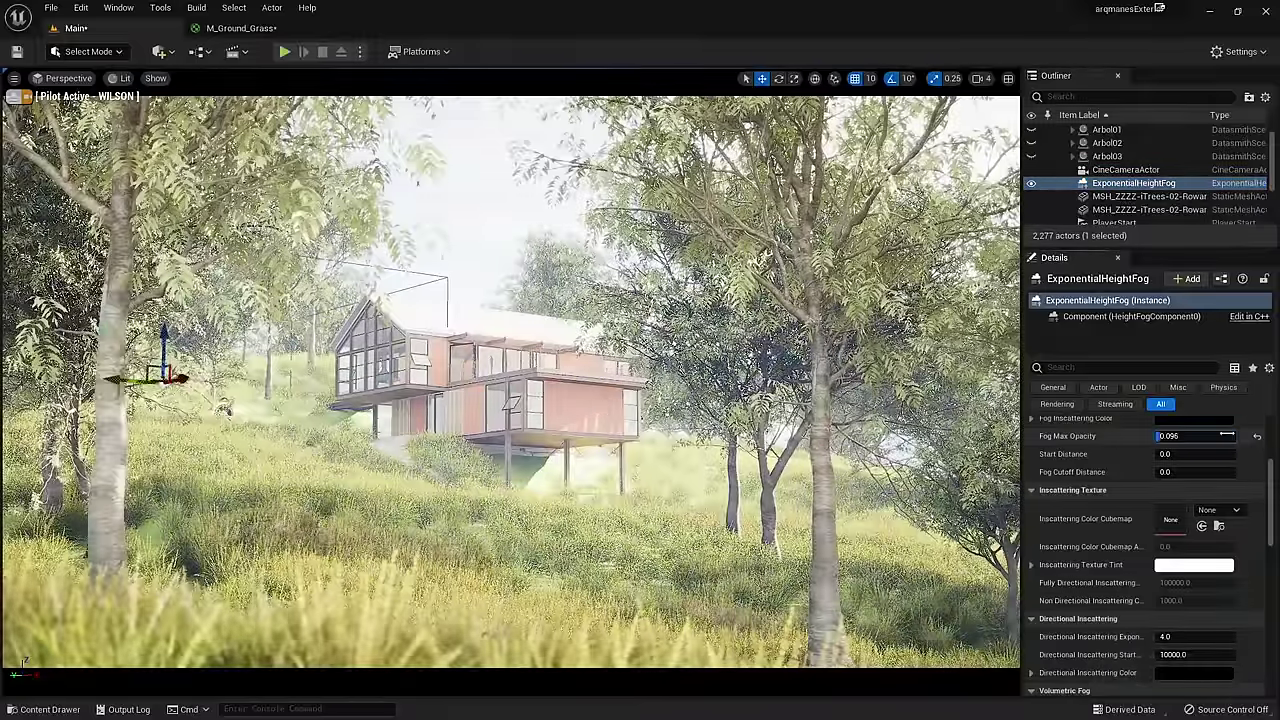
Step: Set the fog start distance to 1000, then raise it to about 5000
click(1195, 454)
text(1000)
key(Return)
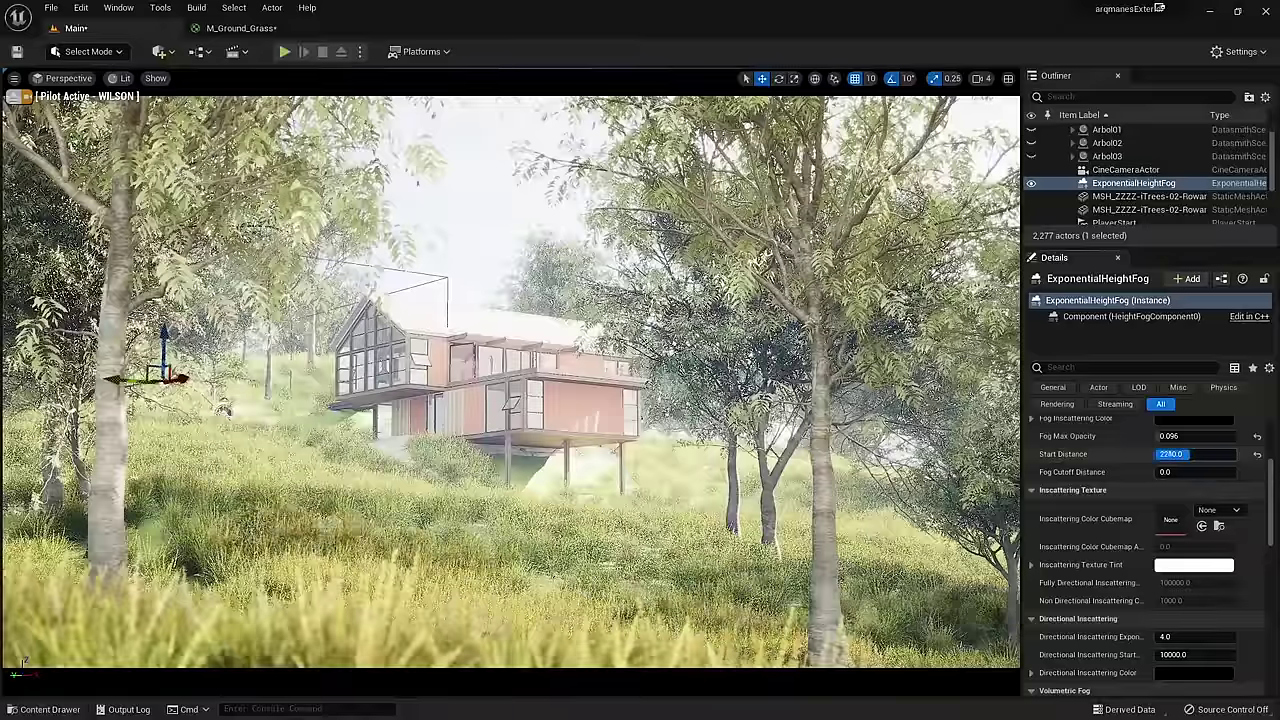
drag(1195, 454, 1215, 454)
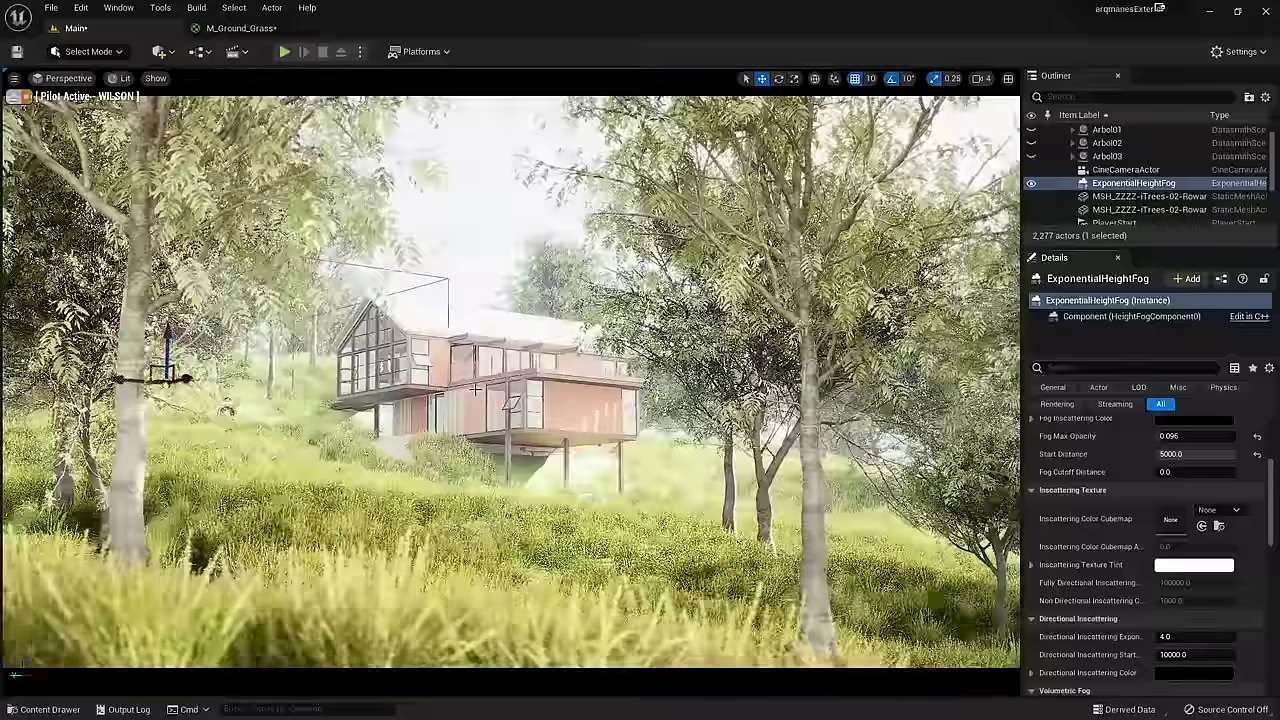
Step: Set Fog Density to 0.002 and select the PostProcessVolume
scroll(1150, 500, up, 3)
click(1195, 488)
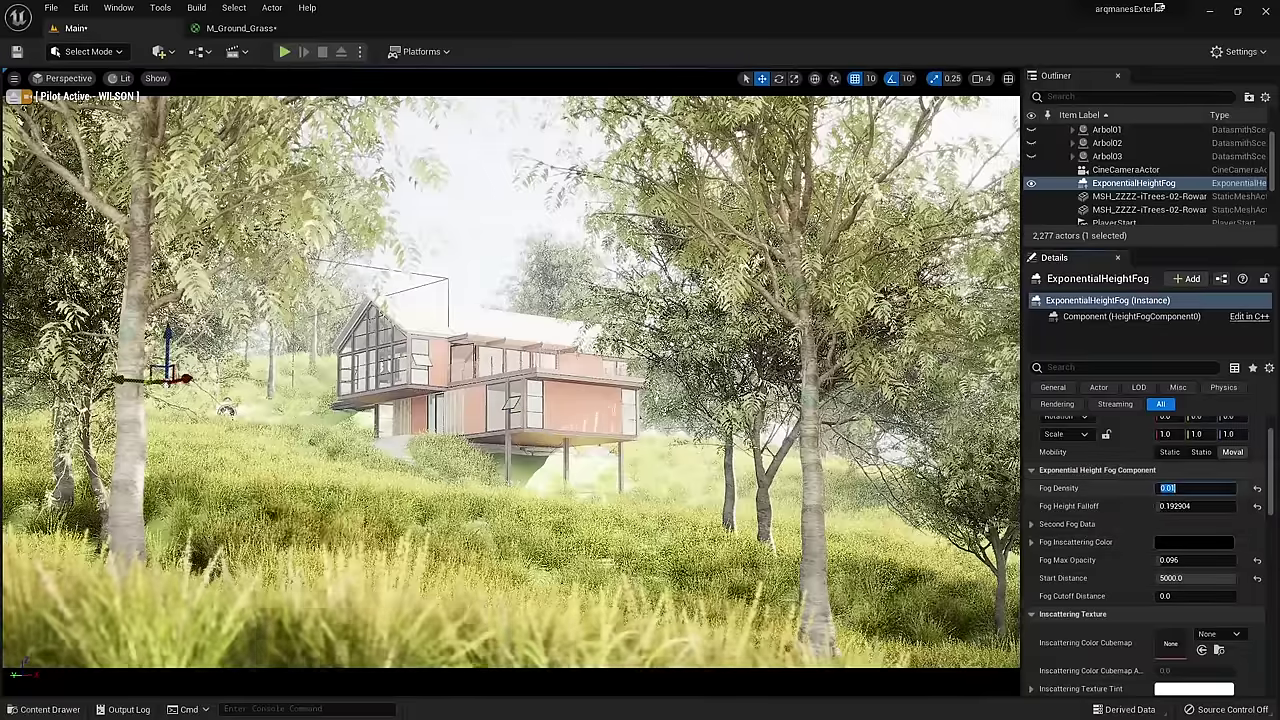
text(0.00)
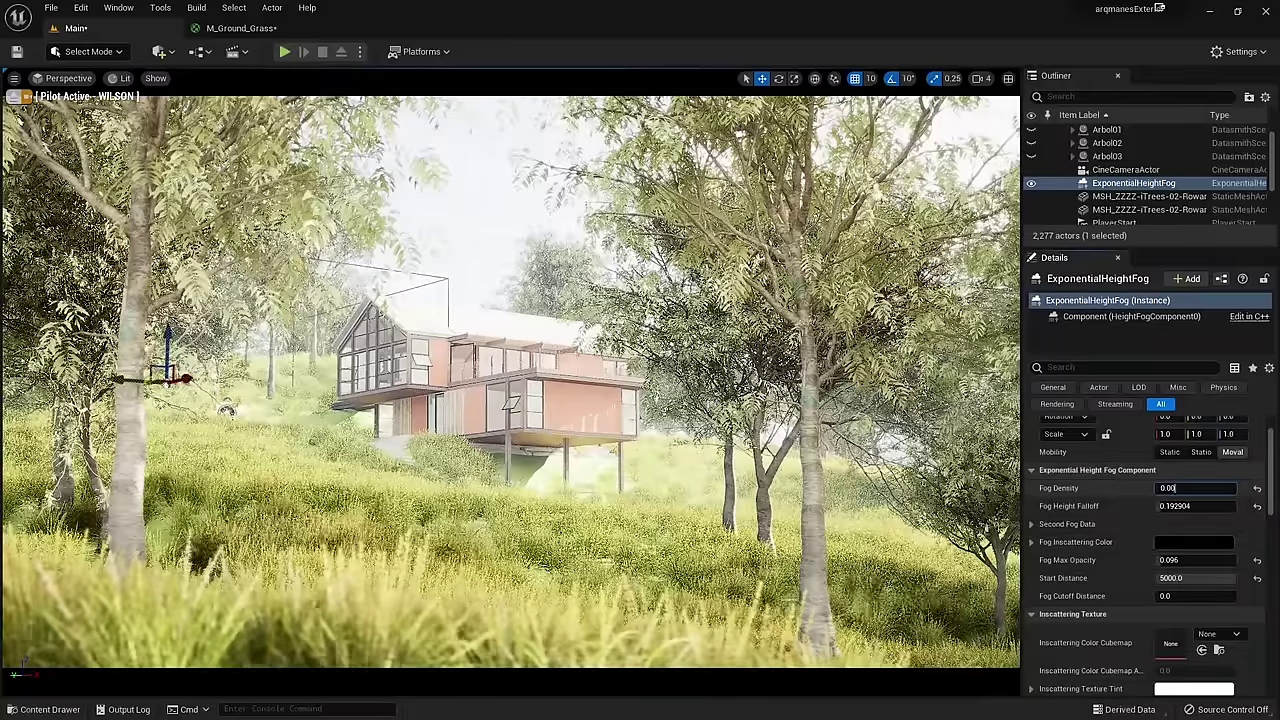
text(2)
key(Return)
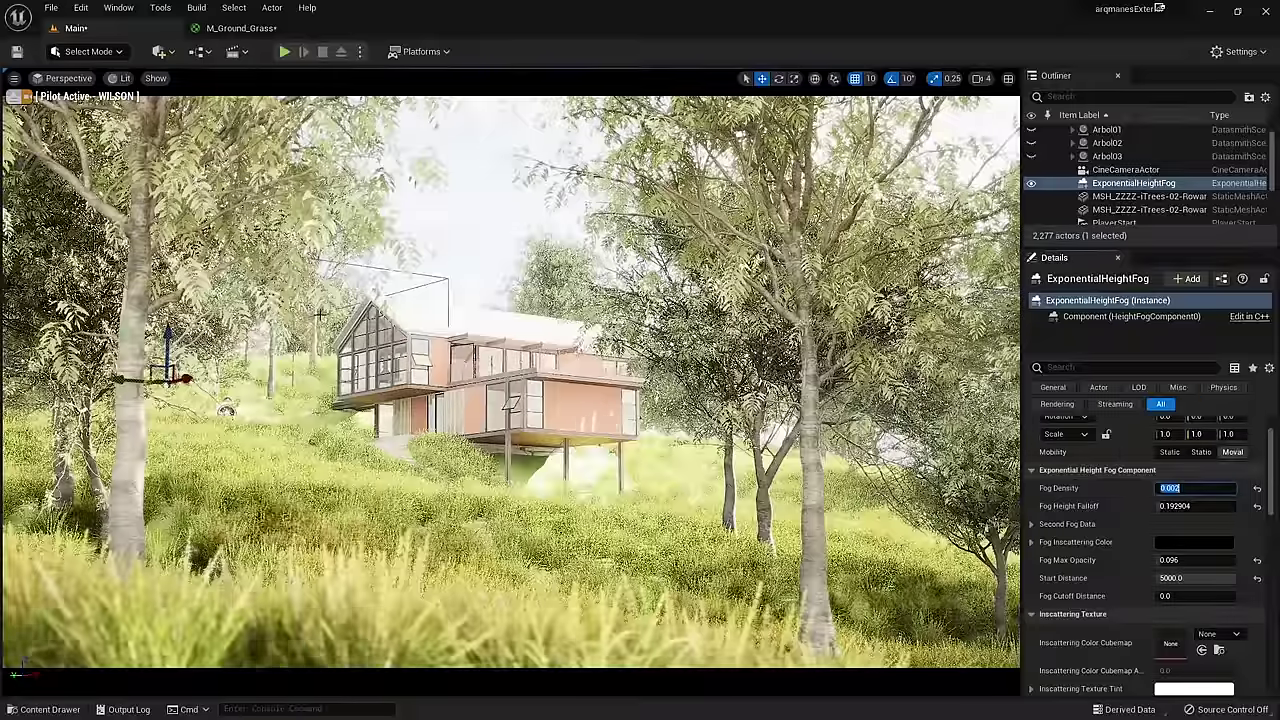
scroll(1136, 165, down, 3)
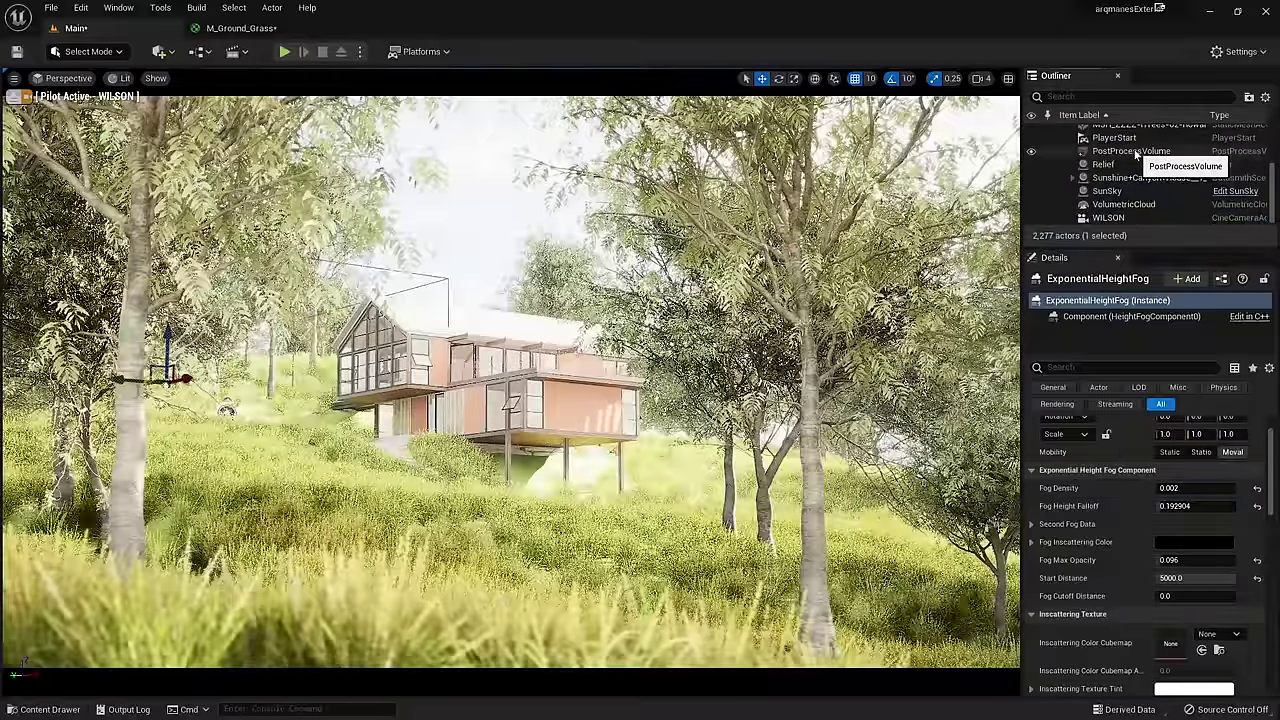
click(1134, 151)
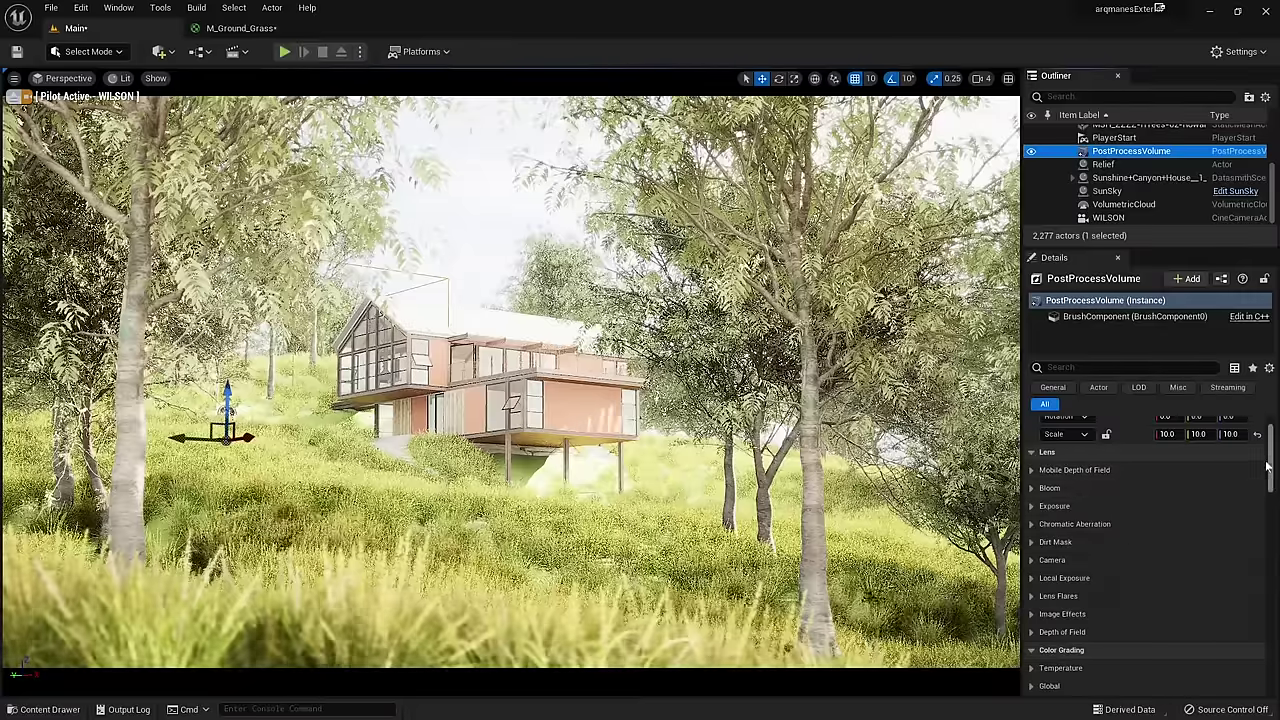
Step: Expand Exposure and set Exposure Compensation to -0.5
scroll(1250, 520, up, 2)
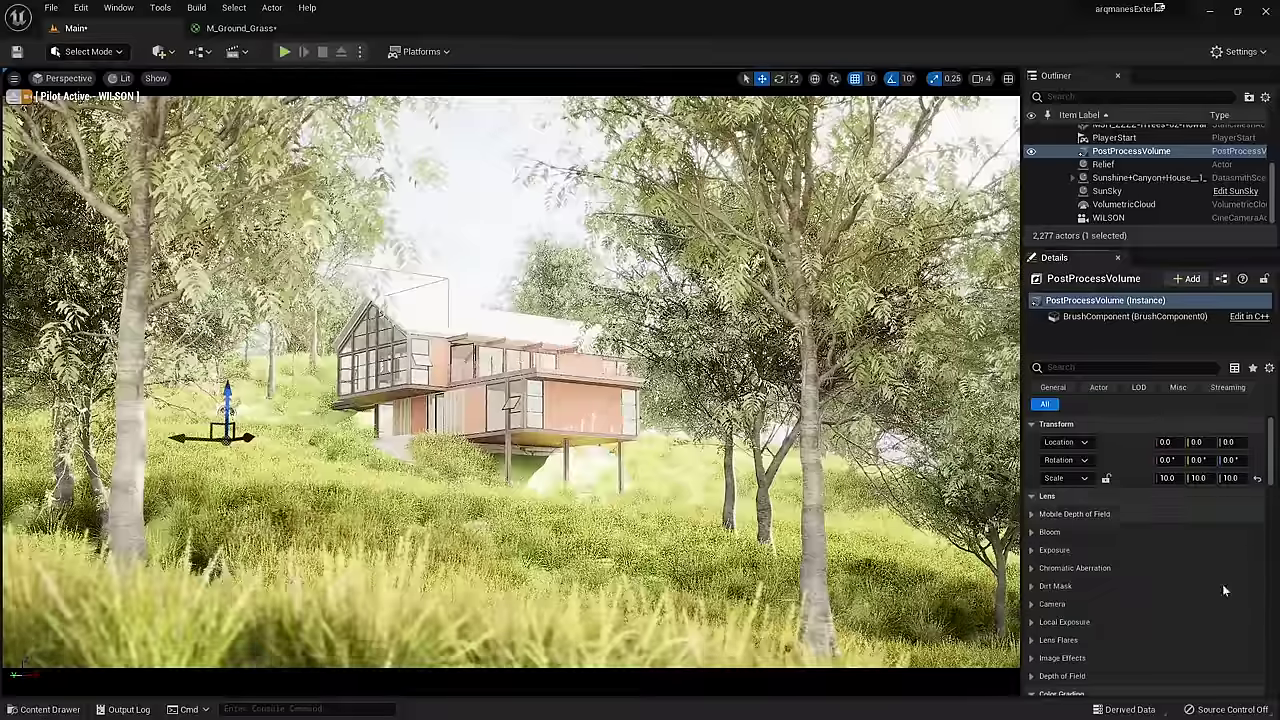
click(1031, 550)
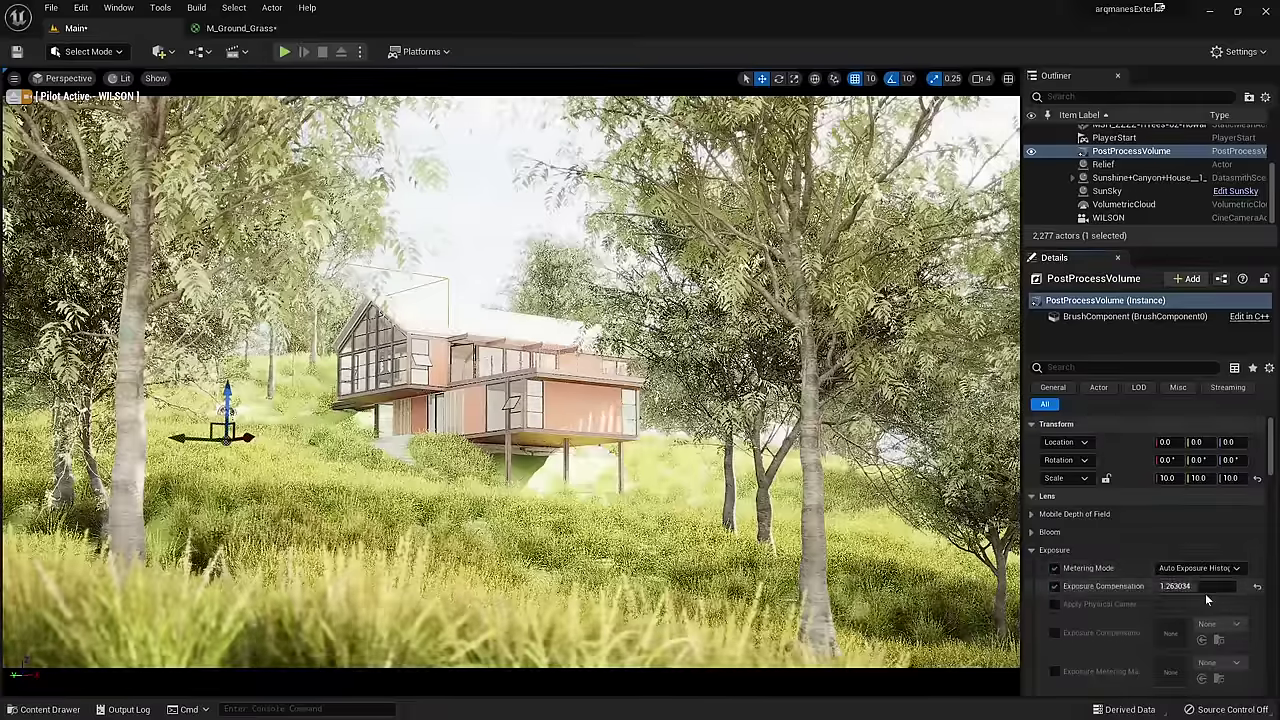
mouse_move(1193, 587)
mouse_down()
mouse_move(1260, 587)
mouse_move(1180, 587)
mouse_up()
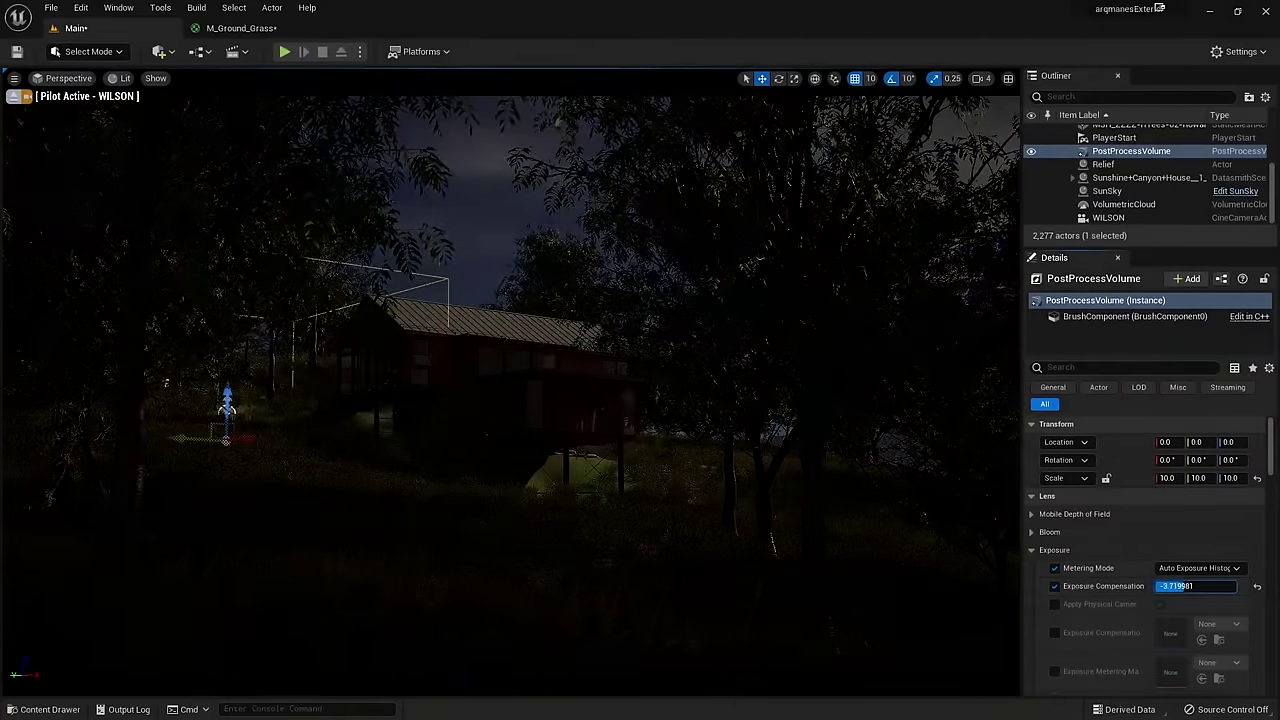
drag(1180, 587, 1192, 587)
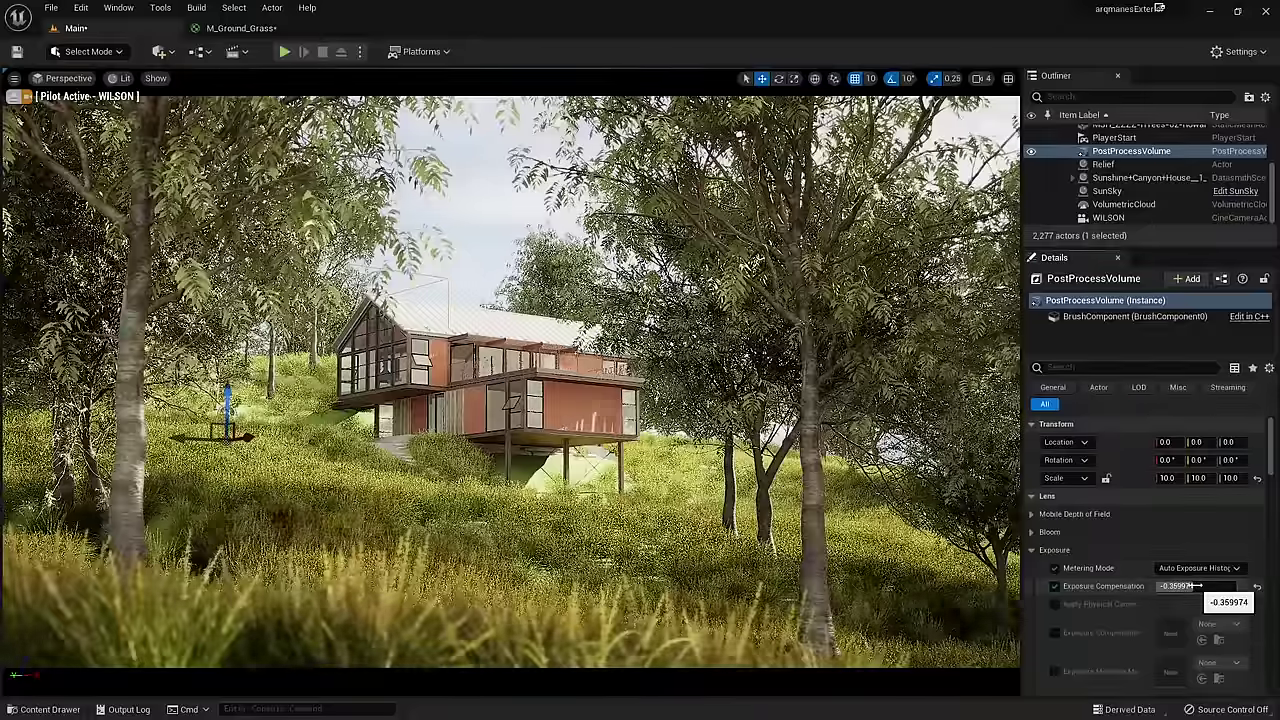
click(1192, 587)
text(-0.5)
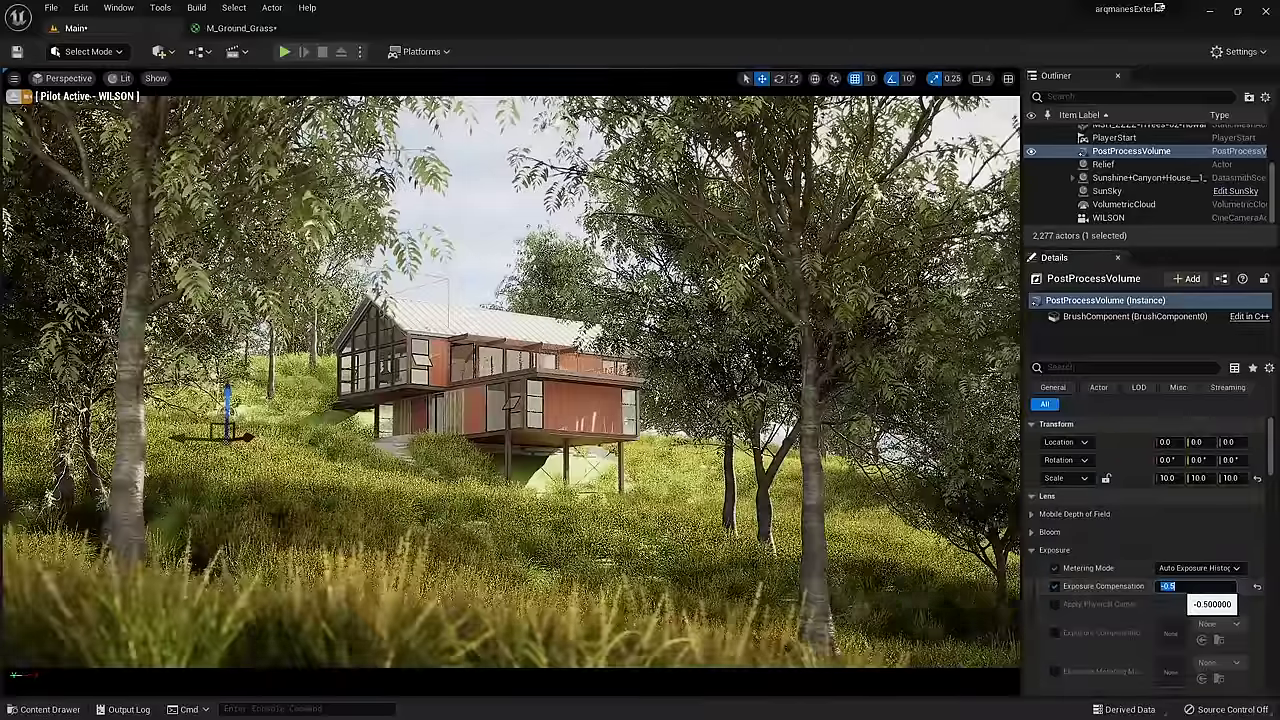
key(Return)
Step: Enable the Bloom Intensity override and raise it to brighten the glow
click(1049, 532)
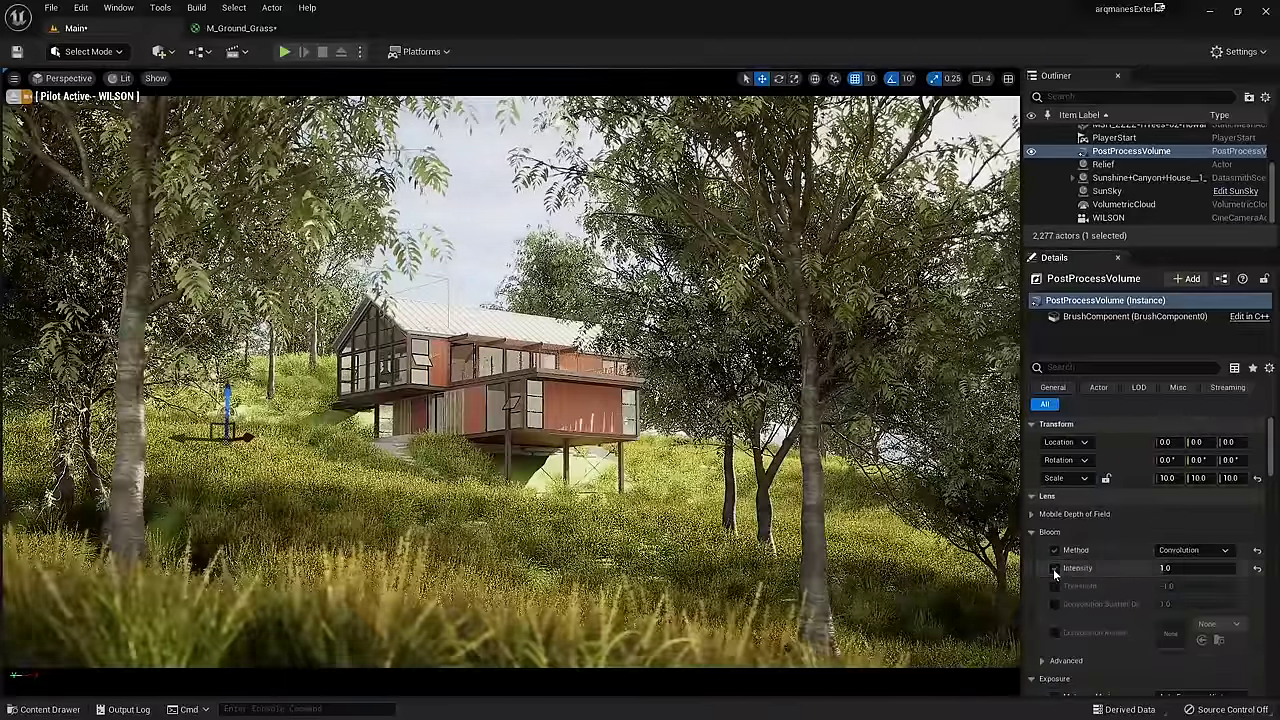
click(1053, 568)
drag(1170, 568, 1235, 568)
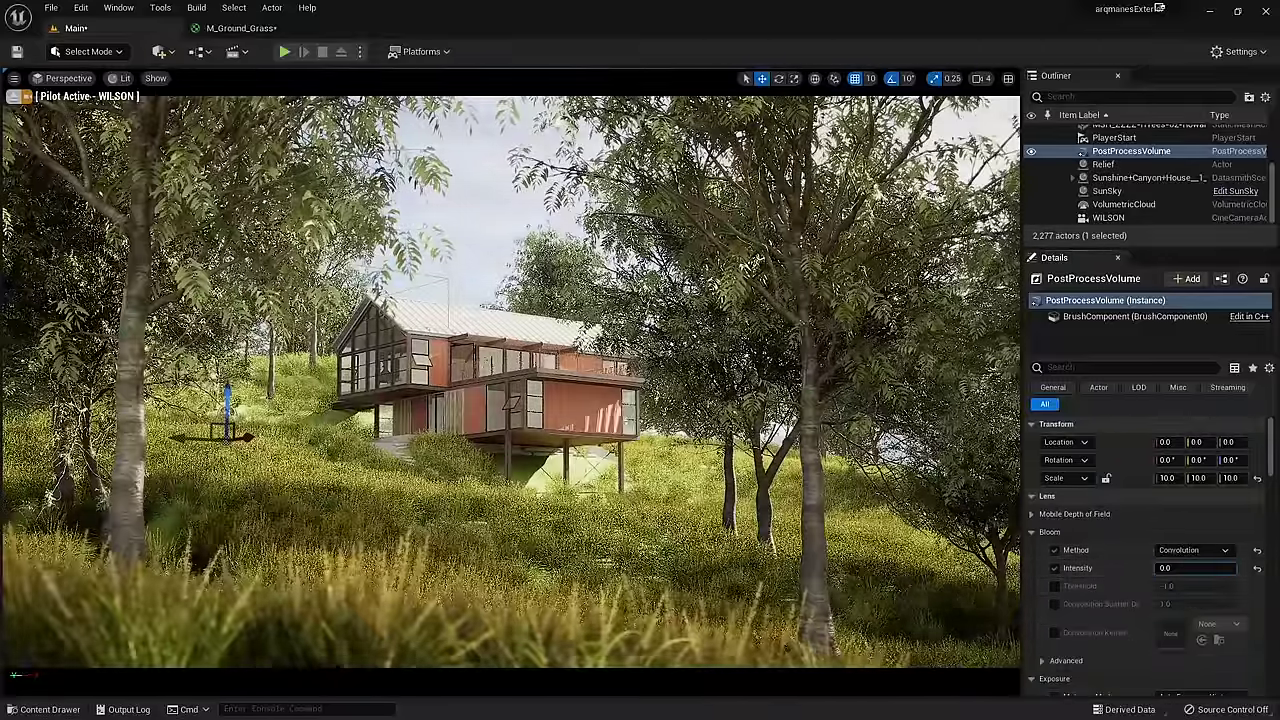
text(0.0)
drag(1160, 568, 1235, 568)
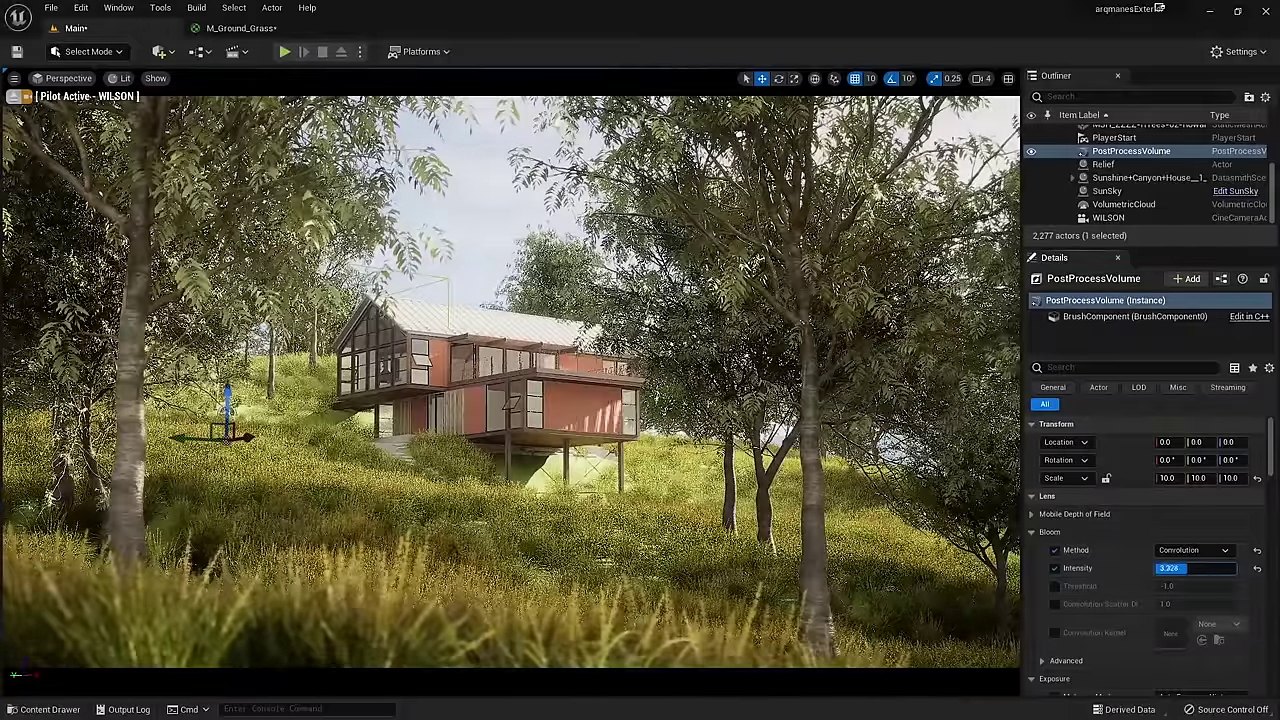
click(1040, 533)
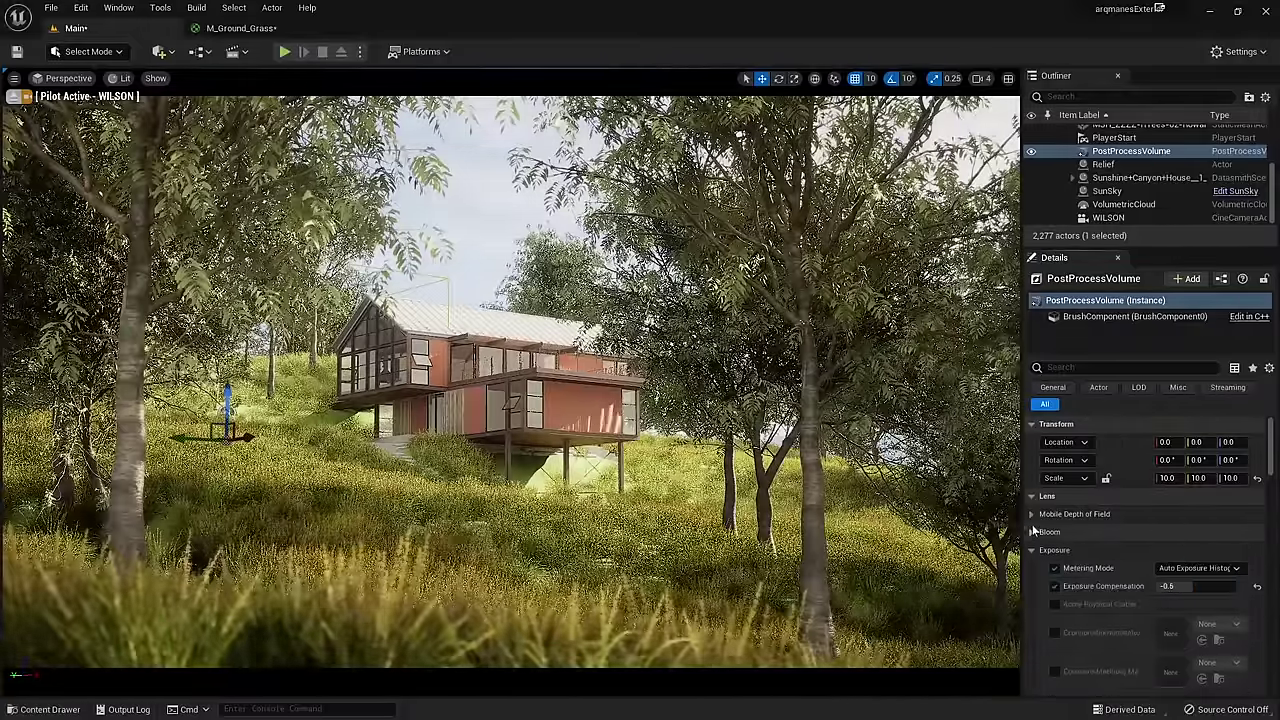
click(1040, 550)
Step: Raise the Lens Flares intensity and set the white balance Temp override to 5820
click(1031, 640)
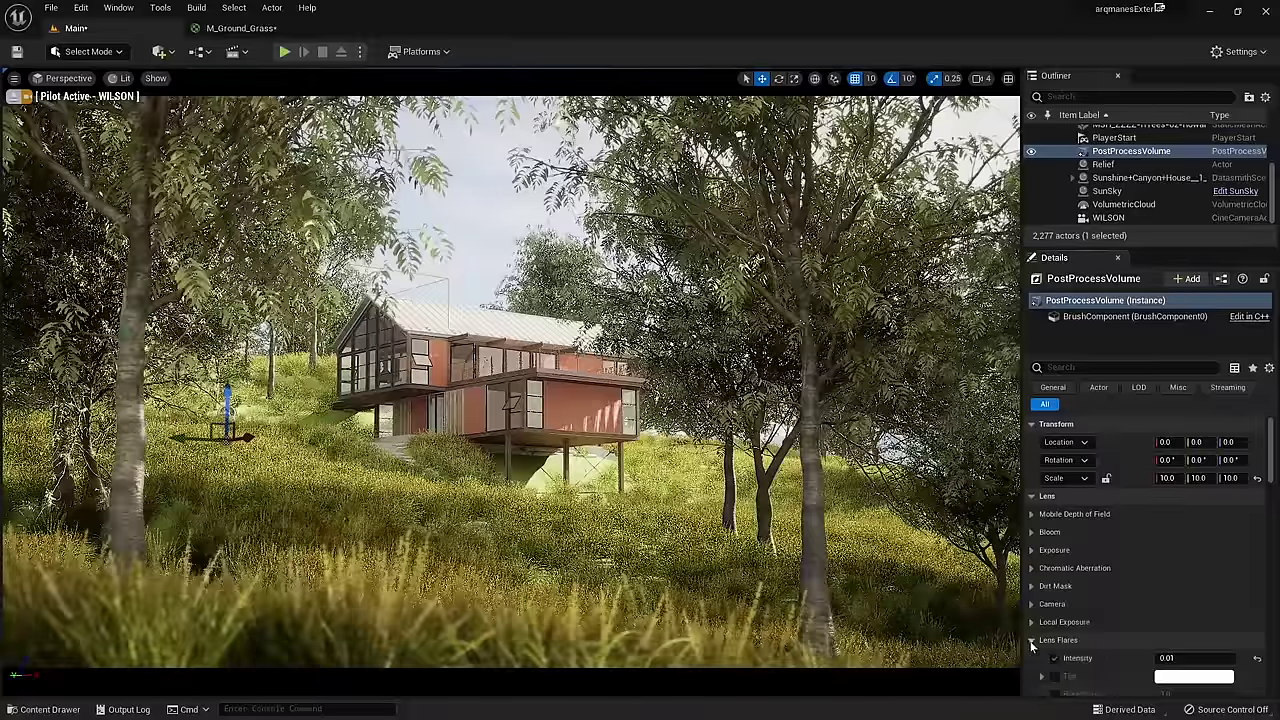
drag(1275, 450, 1275, 472)
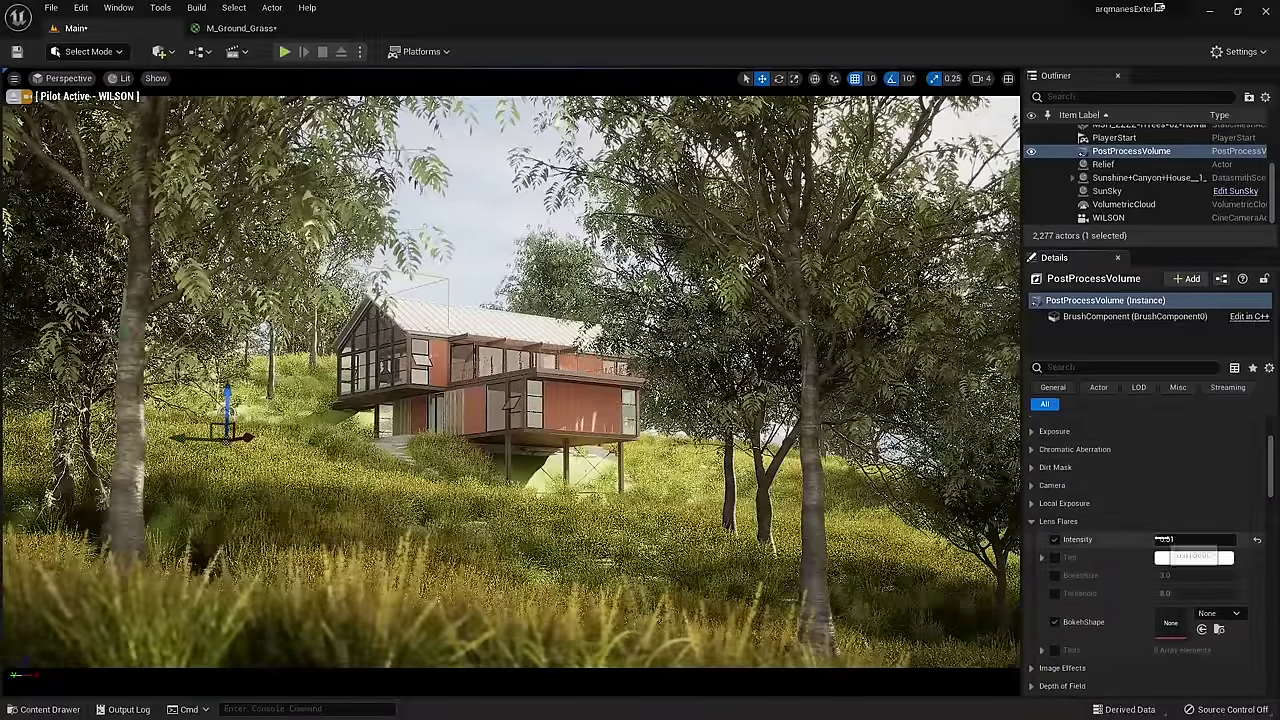
drag(1170, 539, 1204, 539)
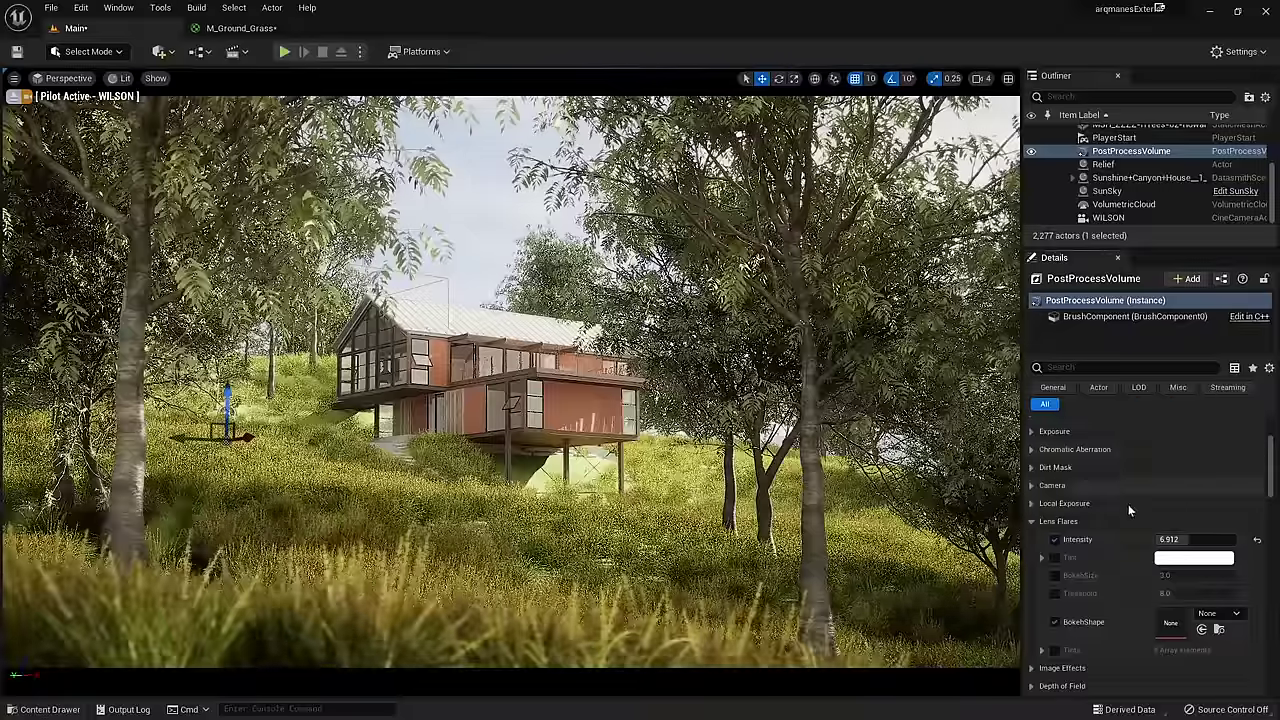
scroll(1128, 504, down, 5)
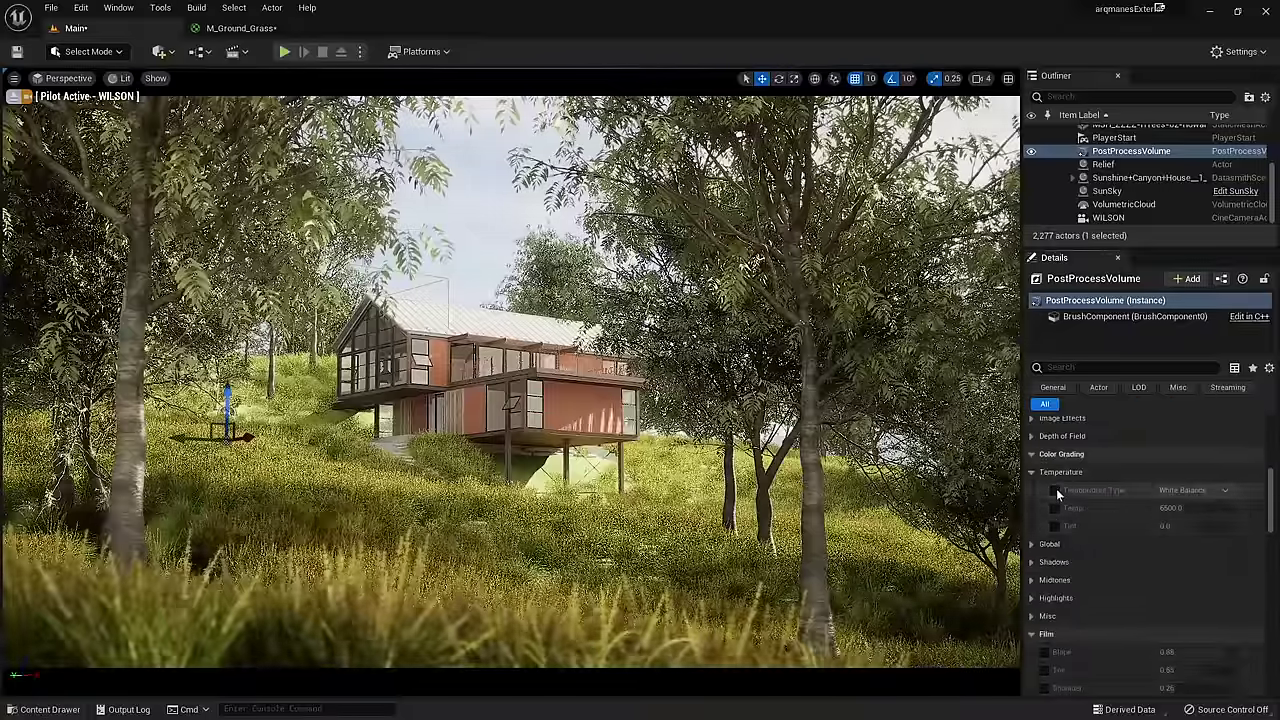
click(1056, 490)
mouse_move(1200, 508)
mouse_down()
mouse_move(1222, 508)
mouse_move(1182, 508)
mouse_up()
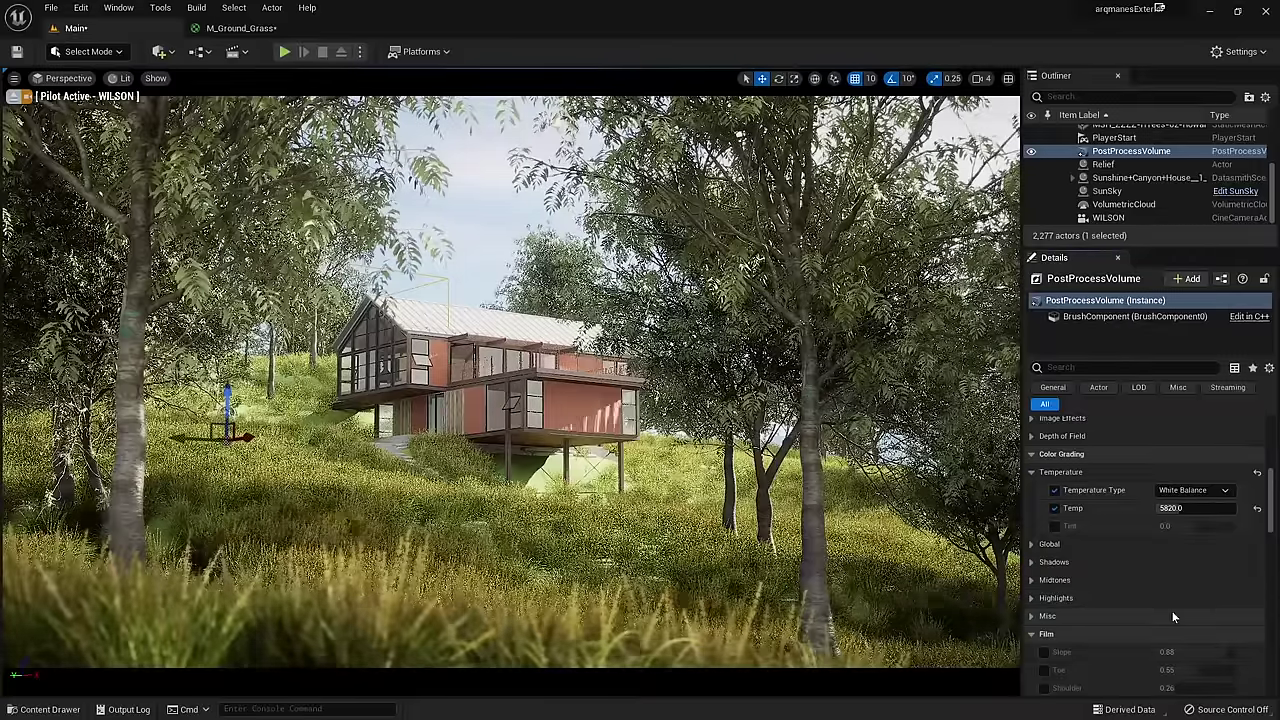
Step: Reposition the SunSky to latitude about 69.8, longitude -110.8799 and solar time 12.928
click(1108, 195)
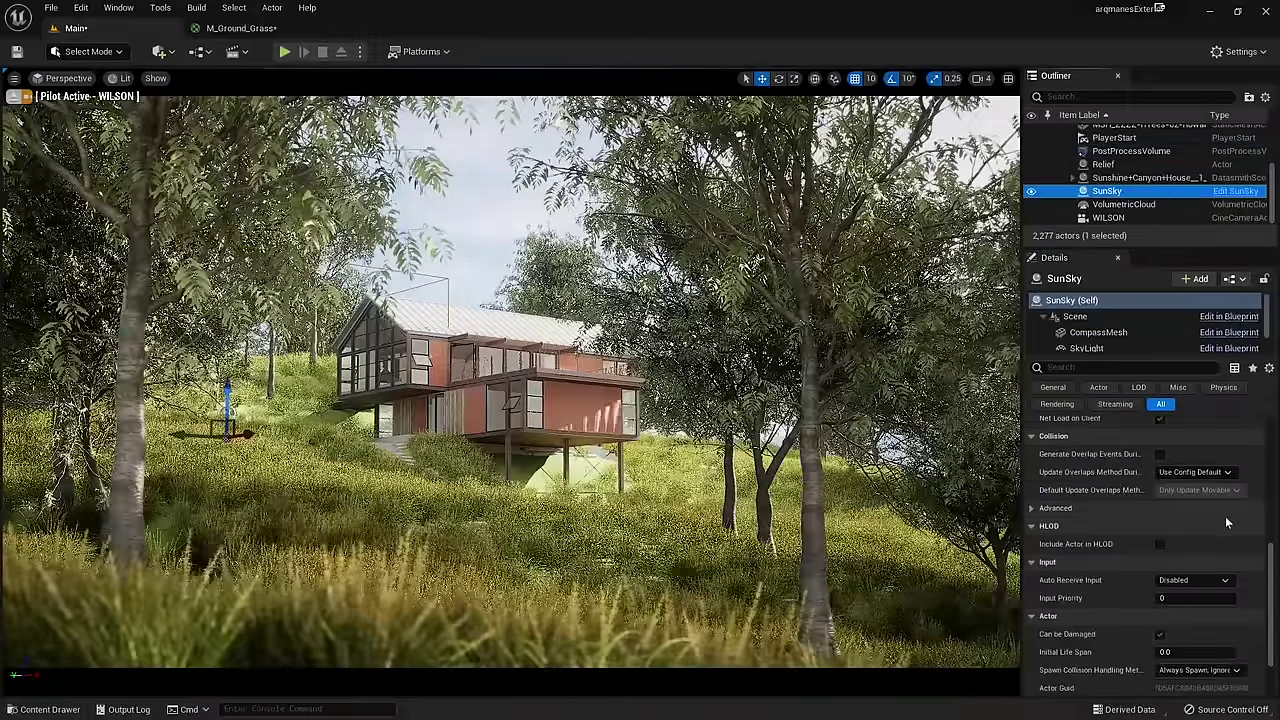
drag(1265, 537, 1273, 440)
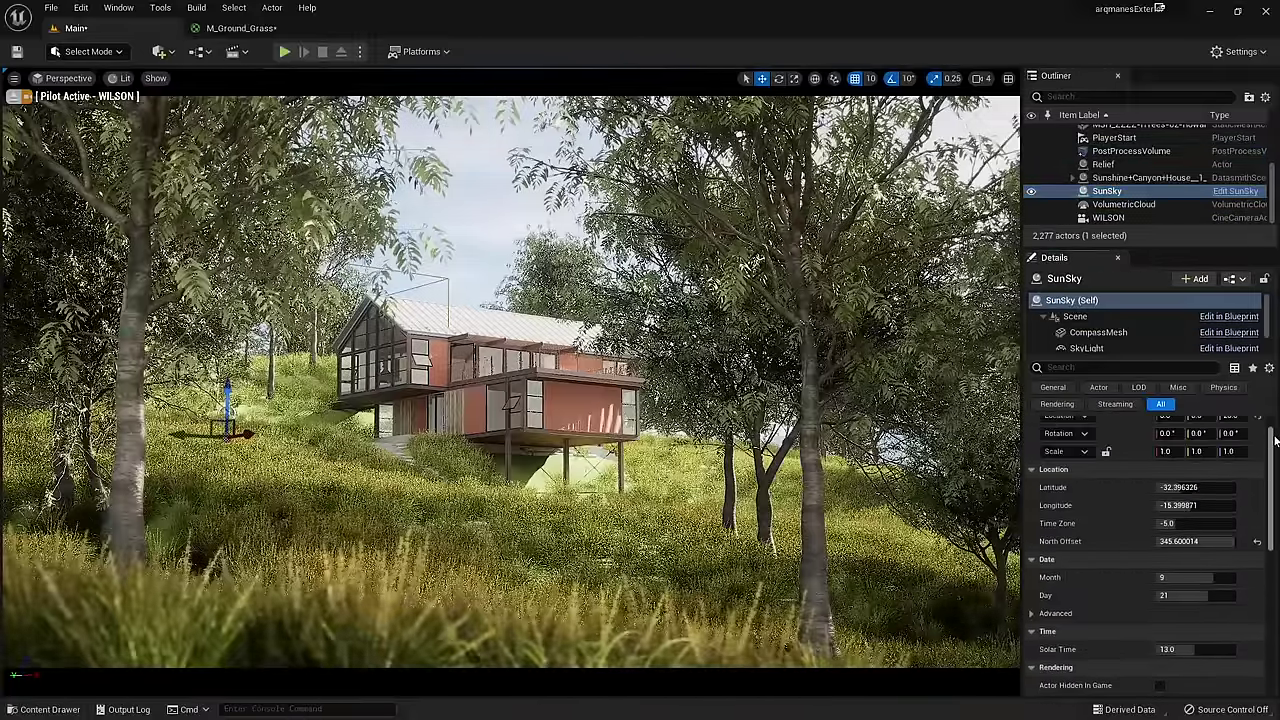
drag(1190, 487, 1240, 487)
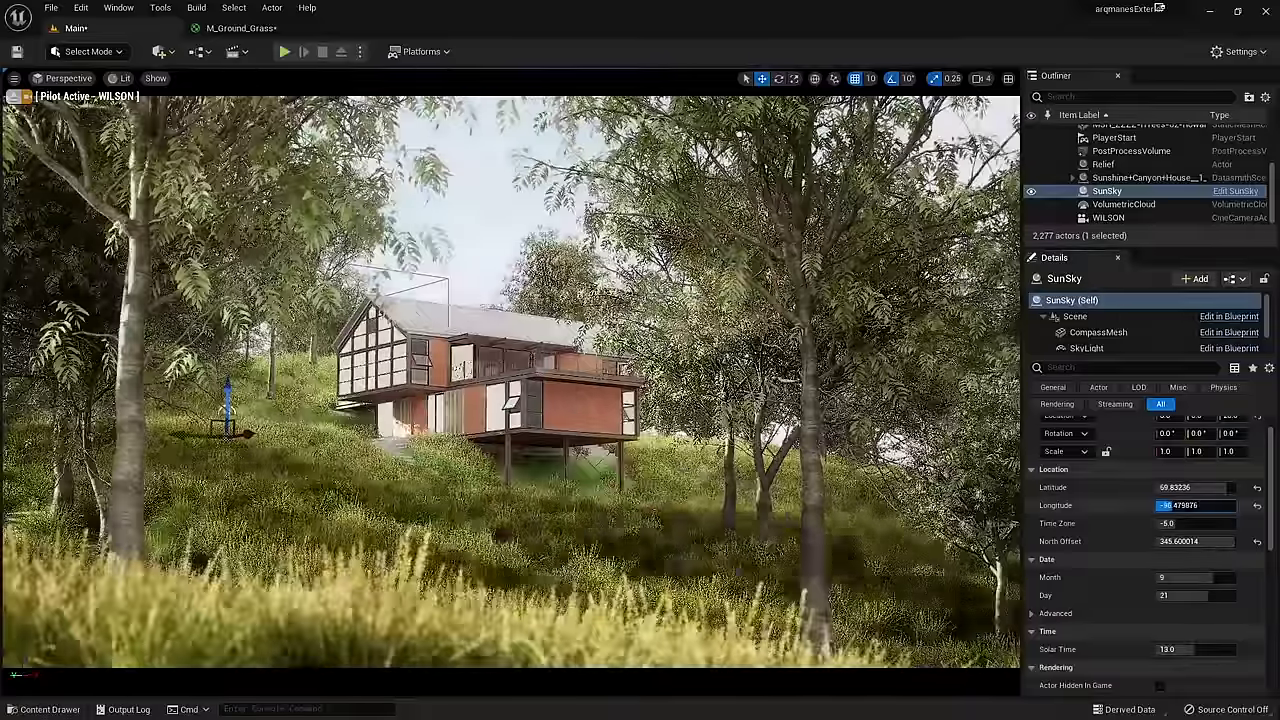
click(1195, 505)
text(-51.919804)
key(Return)
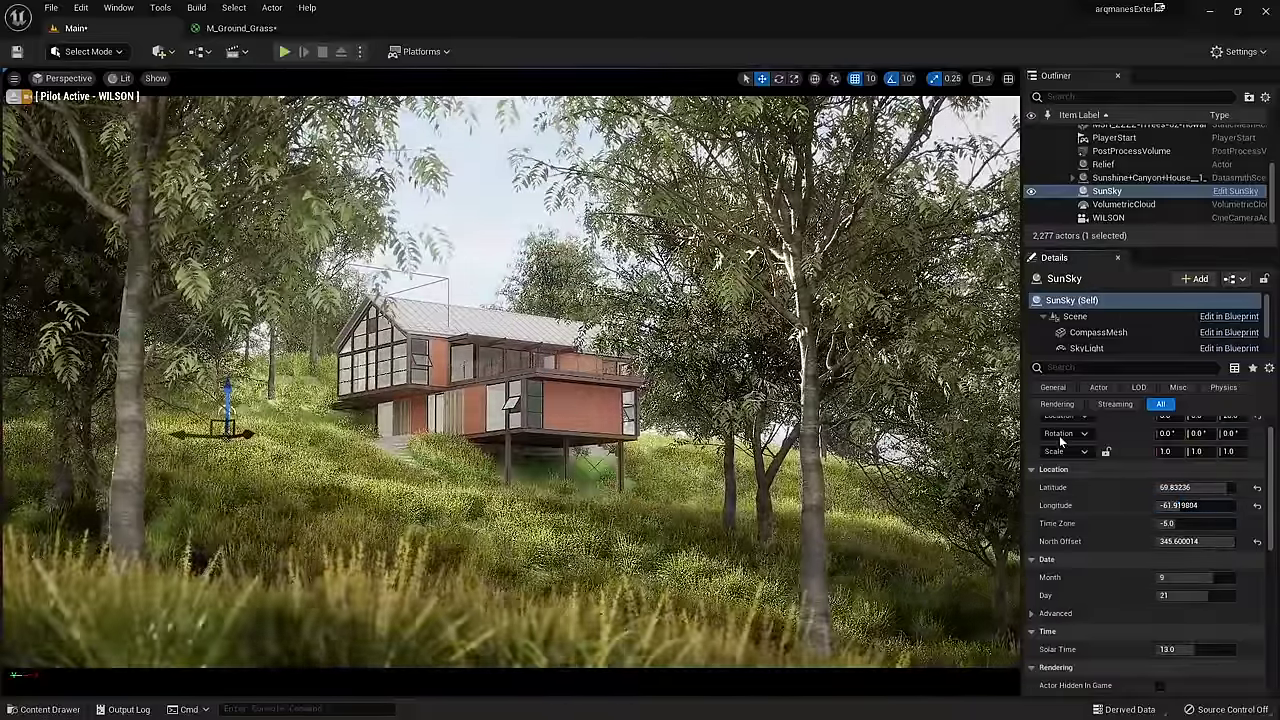
mouse_move(1205, 505)
mouse_down()
mouse_move(1160, 505)
mouse_move(1160, 487)
mouse_move(1190, 522)
mouse_up()
scroll(1150, 590, down, 4)
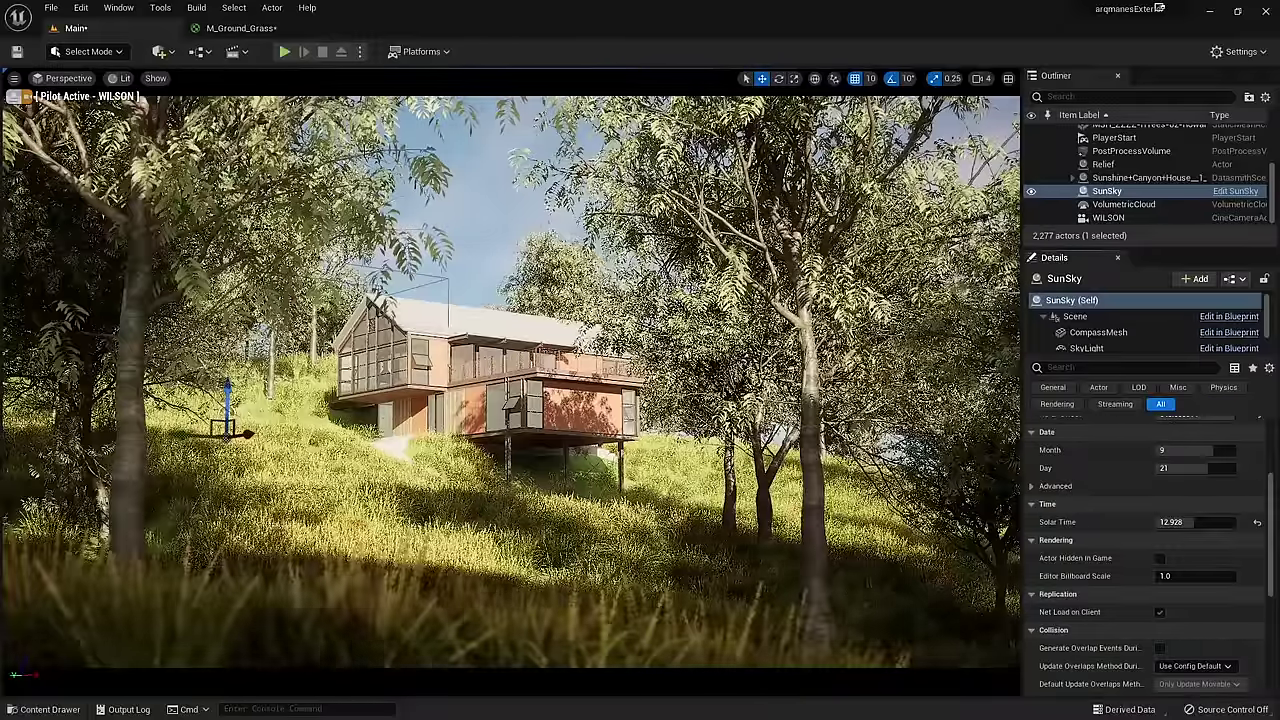
Step: Add a point light to the level and view the scene through the Scene_1 camera
click(159, 51)
mouse_move(206, 205)
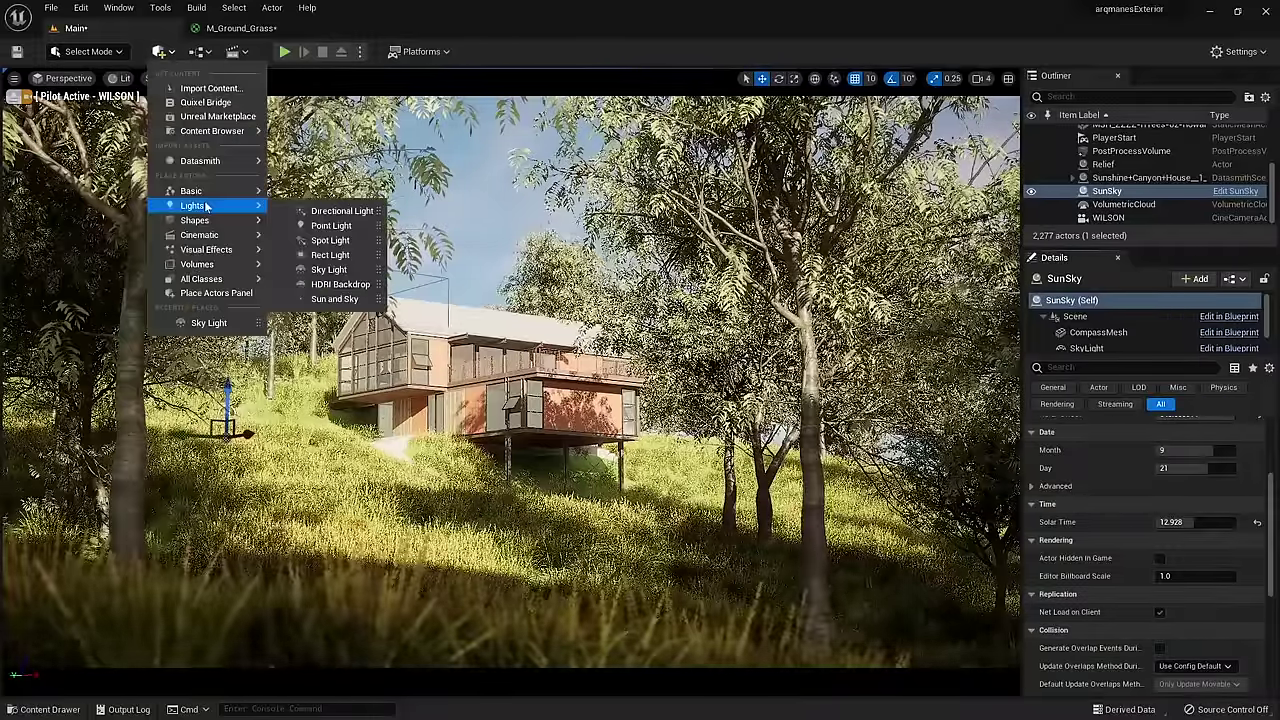
click(333, 226)
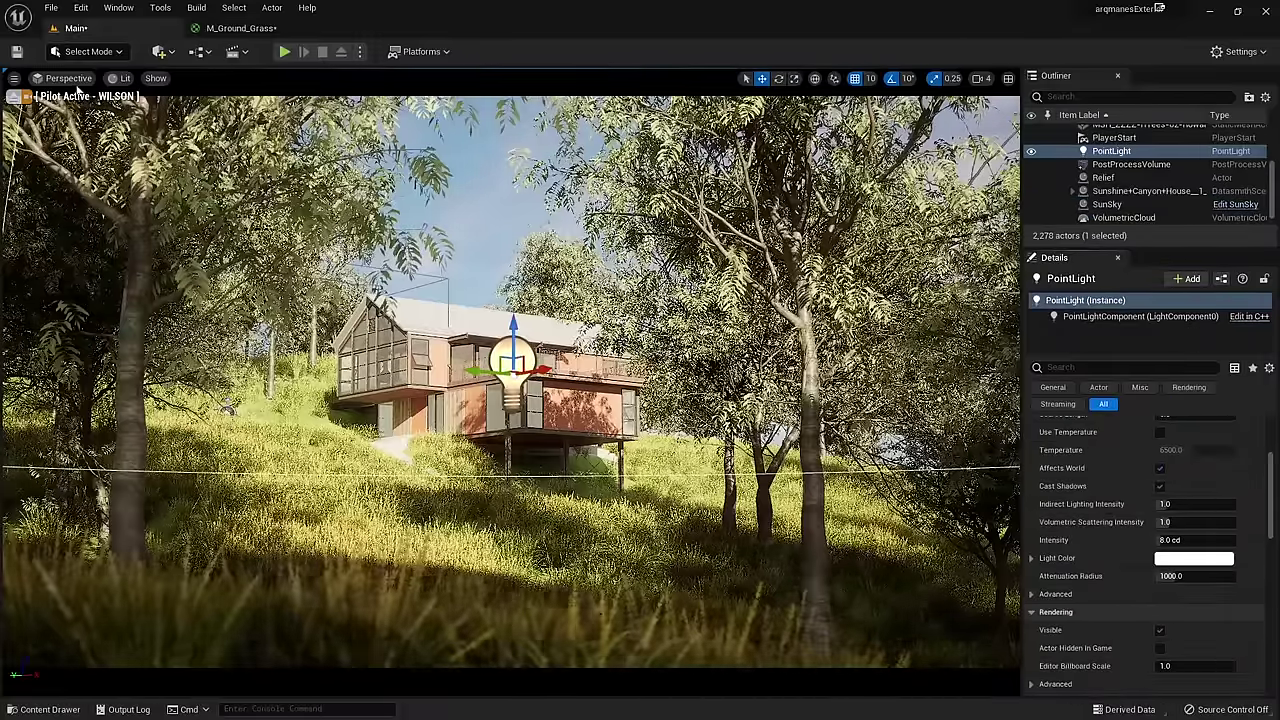
click(68, 79)
click(100, 242)
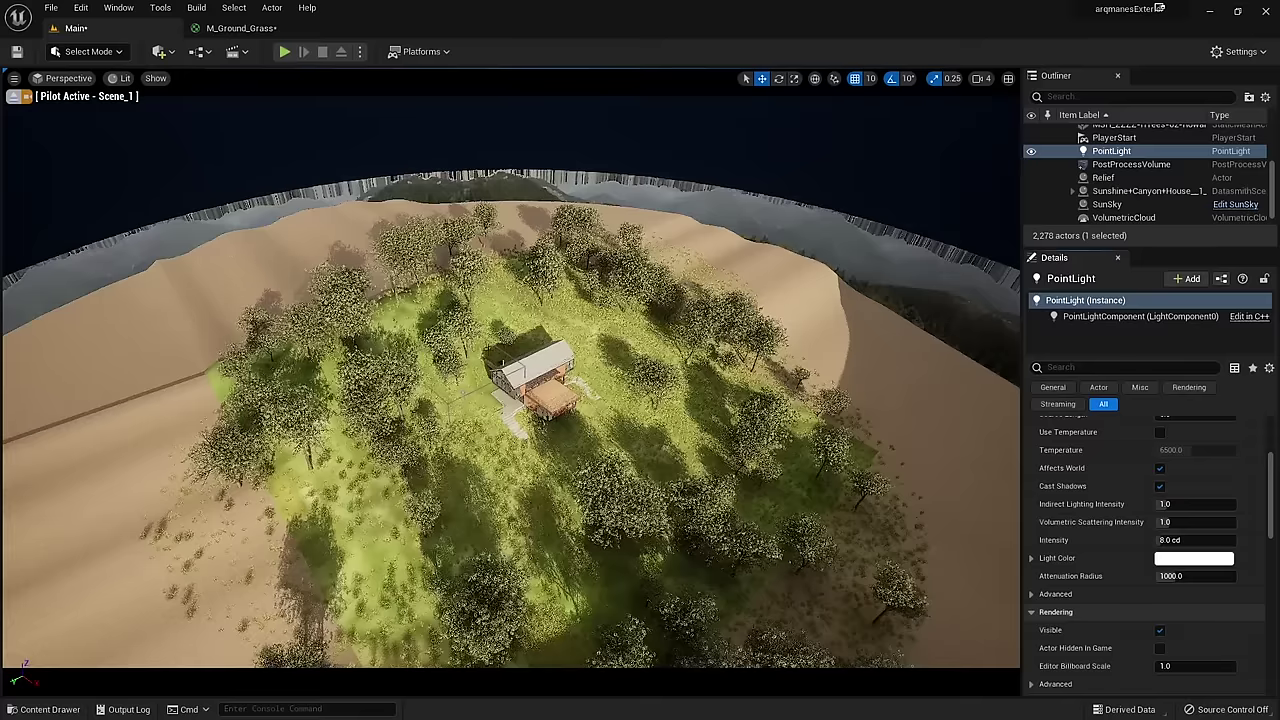
scroll(510, 380, up, 5)
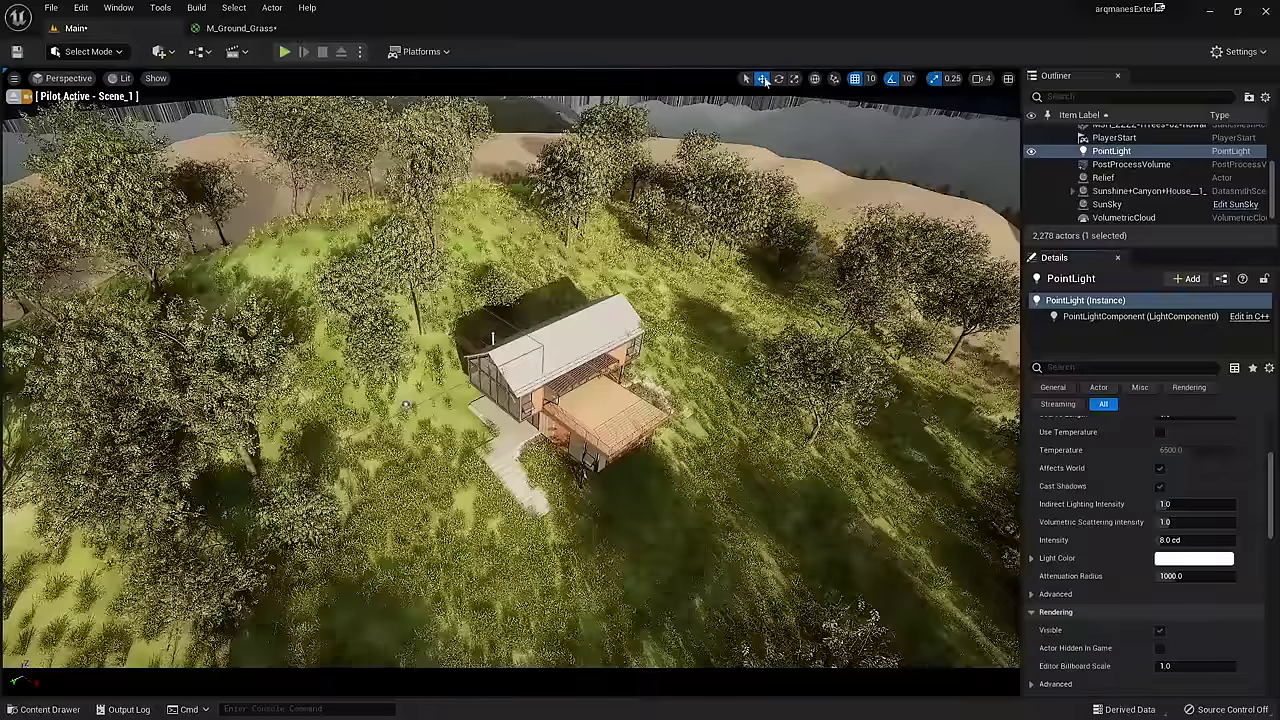
scroll(405, 407, down, 5)
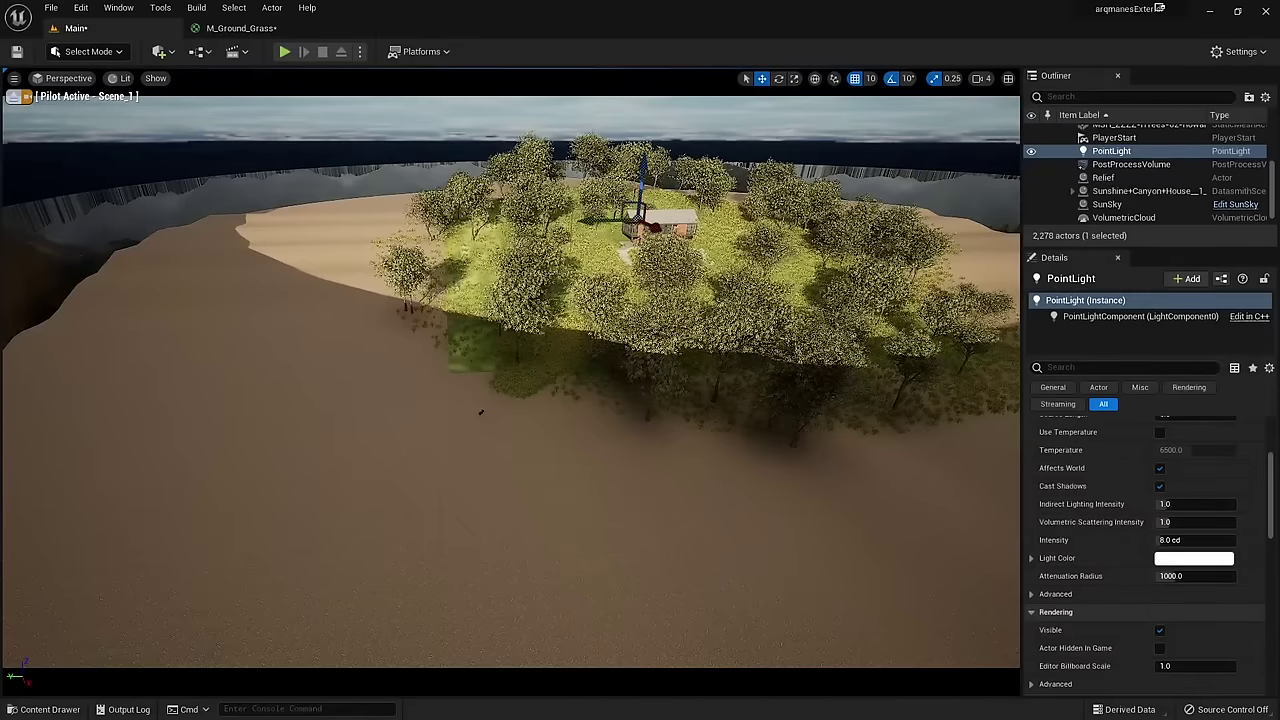
click(622, 279)
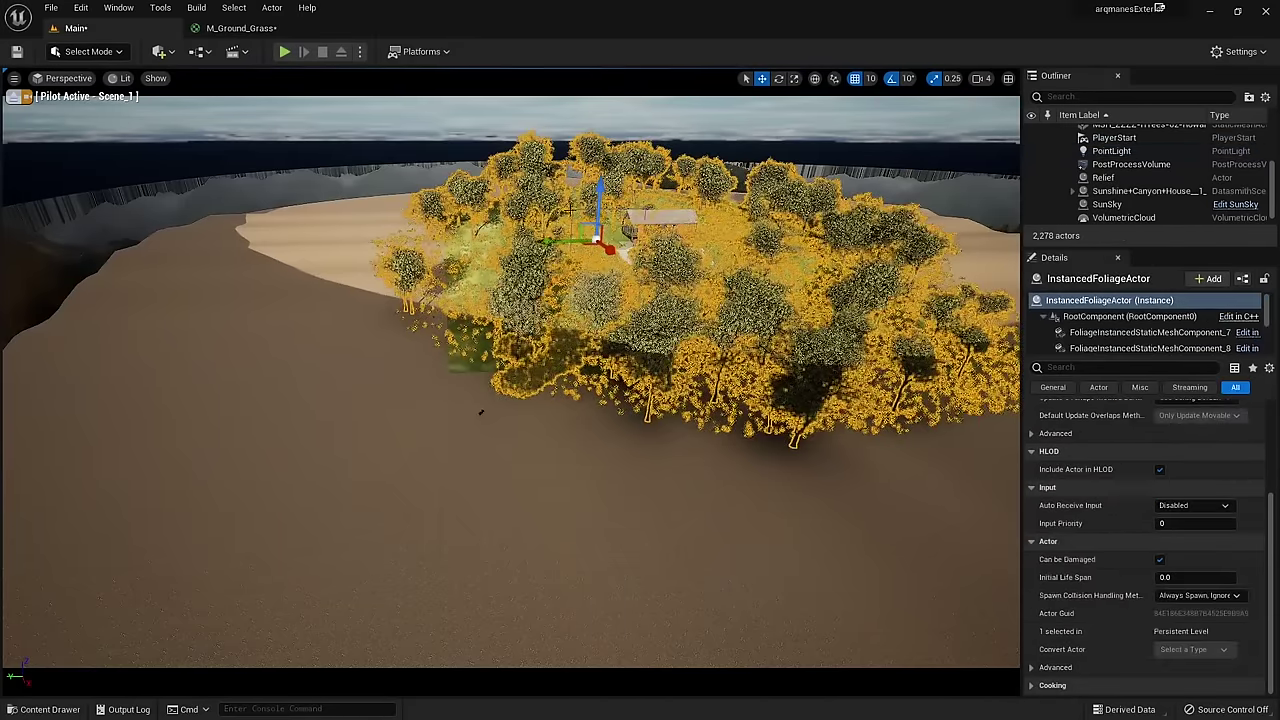
Step: Frame the point light and raise it beside the tree trunk
click(1108, 154)
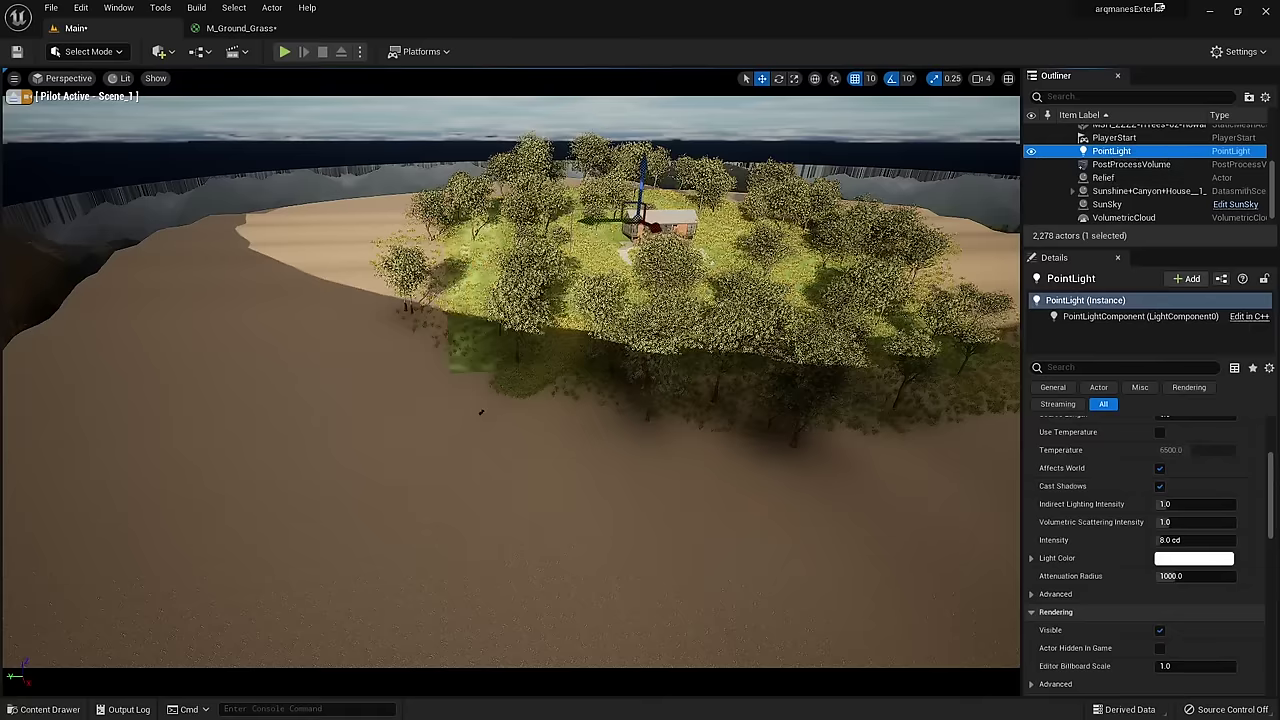
key(f)
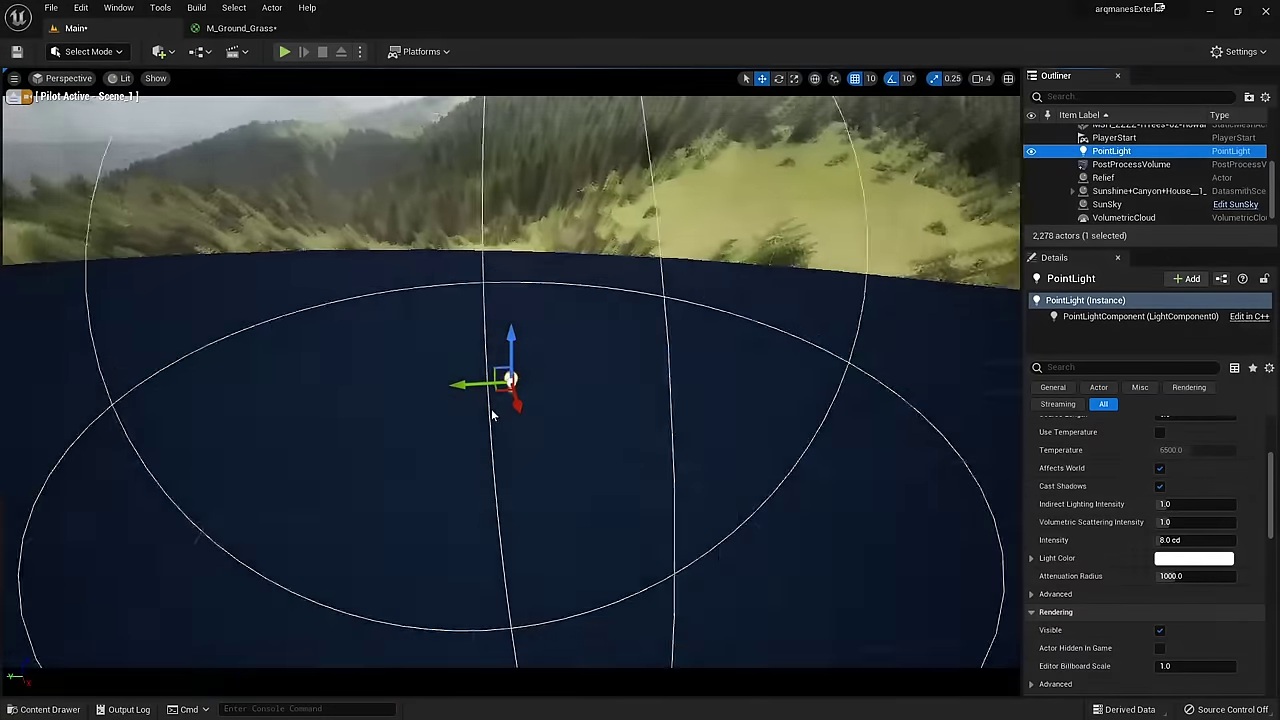
scroll(491, 414, down, 5)
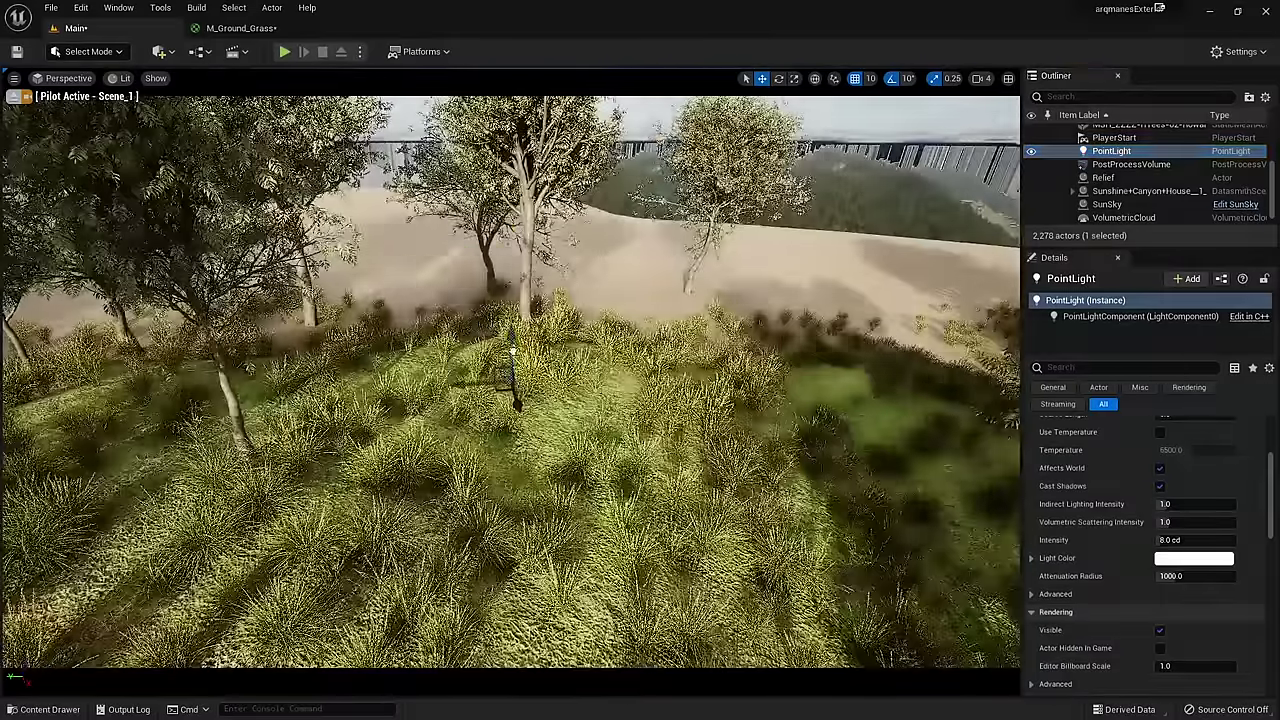
mouse_move(514, 398)
mouse_down()
mouse_move(512, 234)
mouse_move(580, 272)
mouse_up()
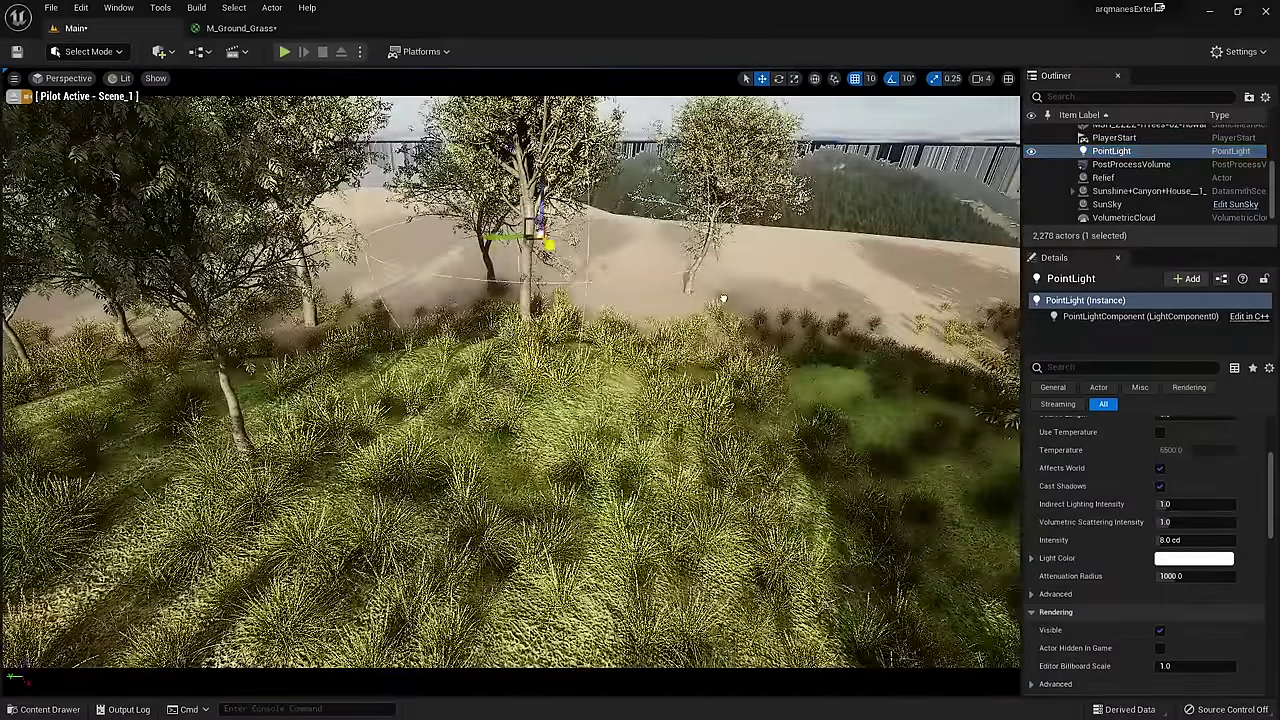
scroll(578, 272, down, 5)
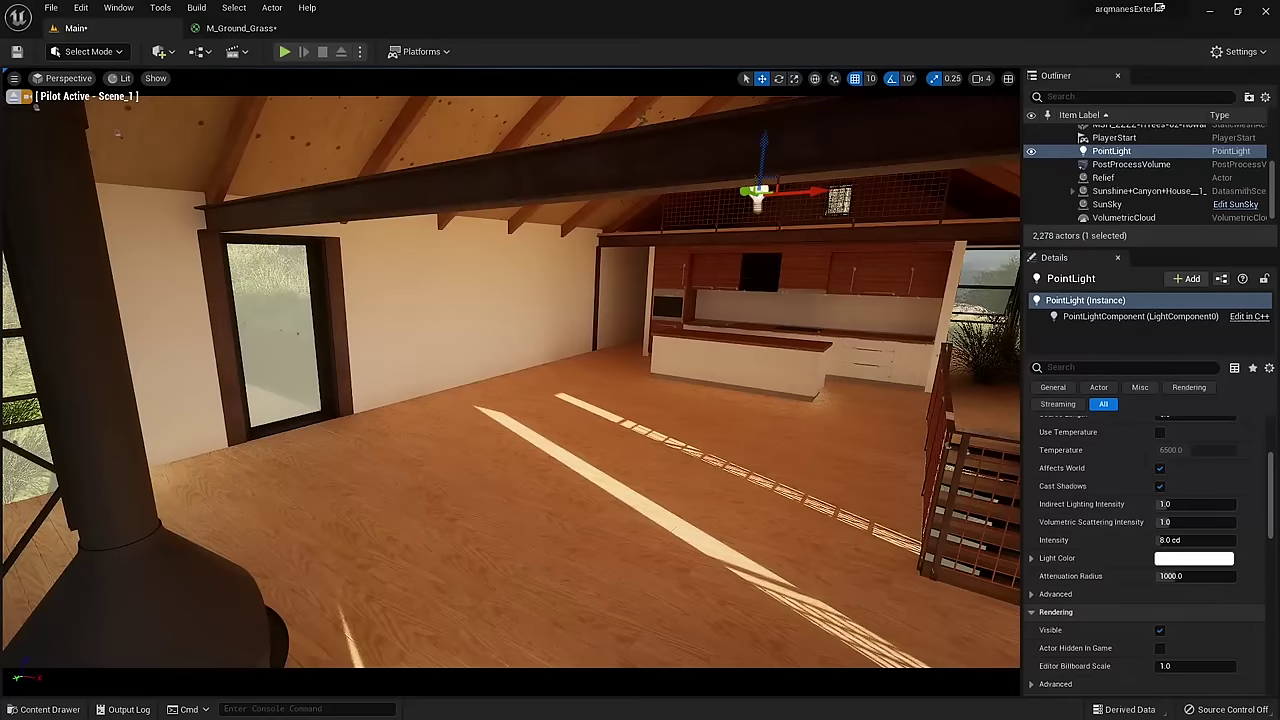
Step: Alt-drag copies to make five point lights around the house, viewed through the WILSON camera
right_drag(118, 133, 503, 118)
alt+drag(612, 186, 400, 130)
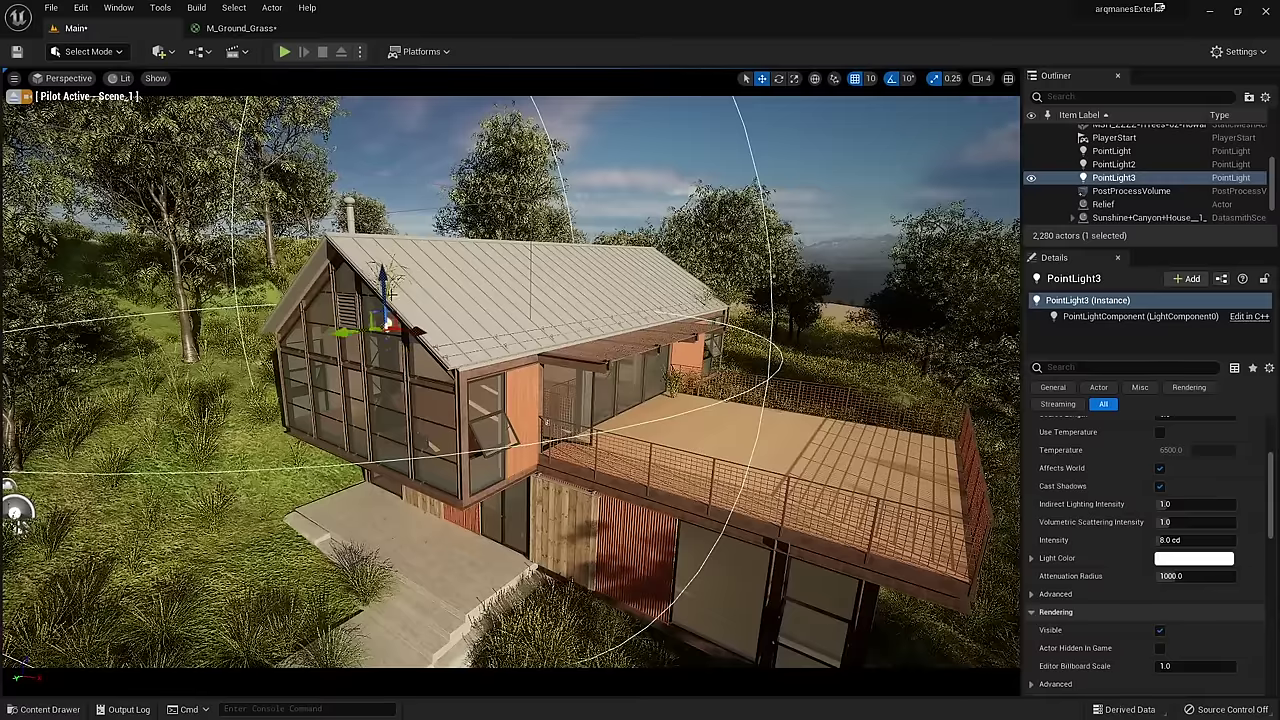
alt+drag(388, 322, 410, 505)
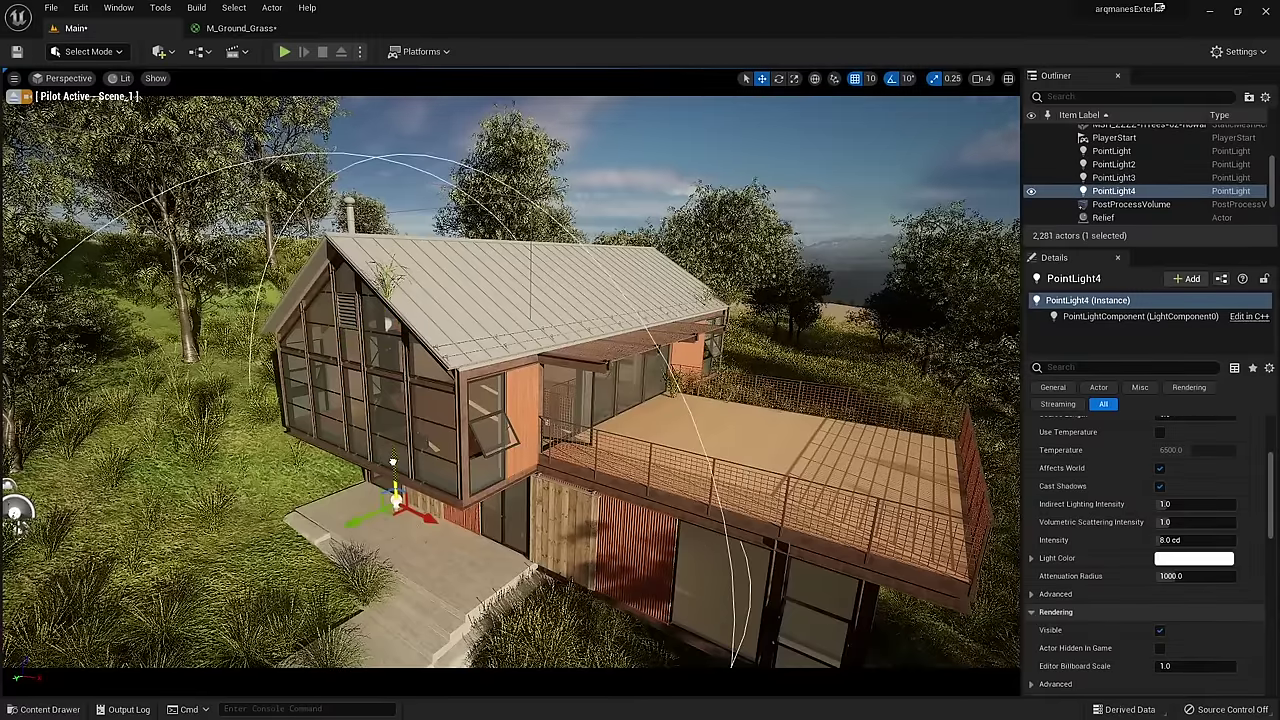
alt+drag(397, 518, 998, 426)
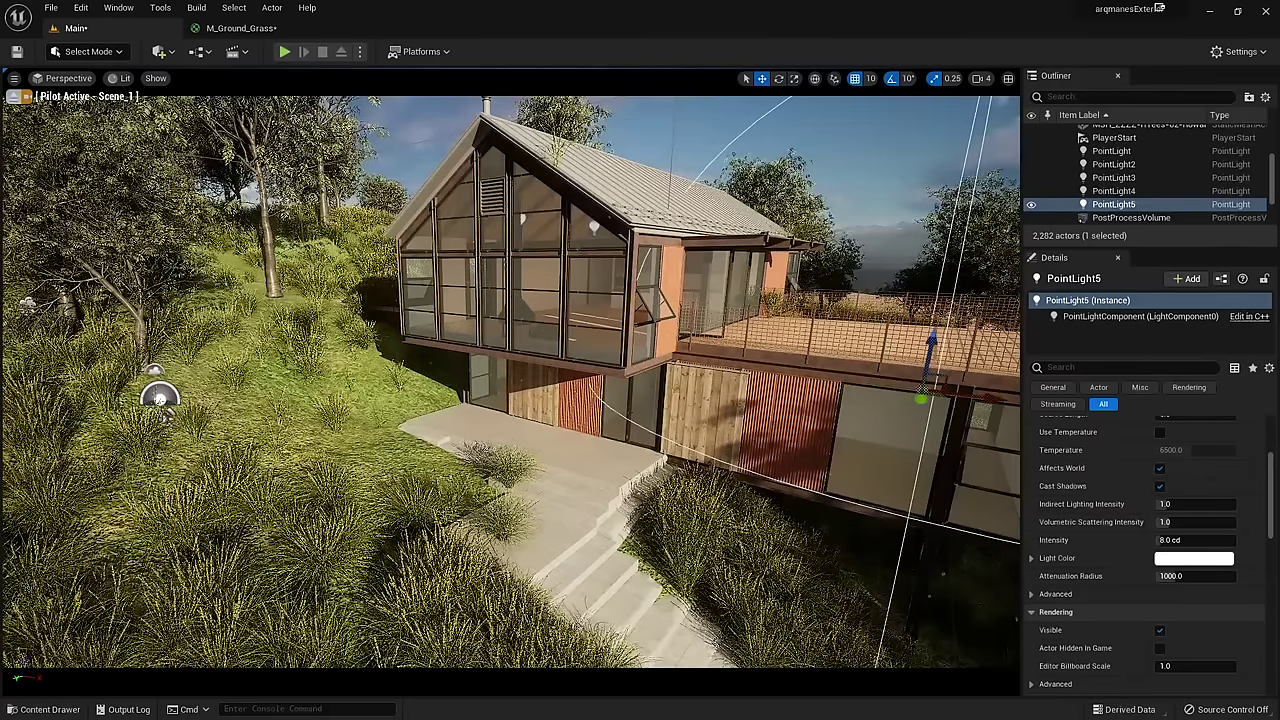
click(78, 80)
click(84, 255)
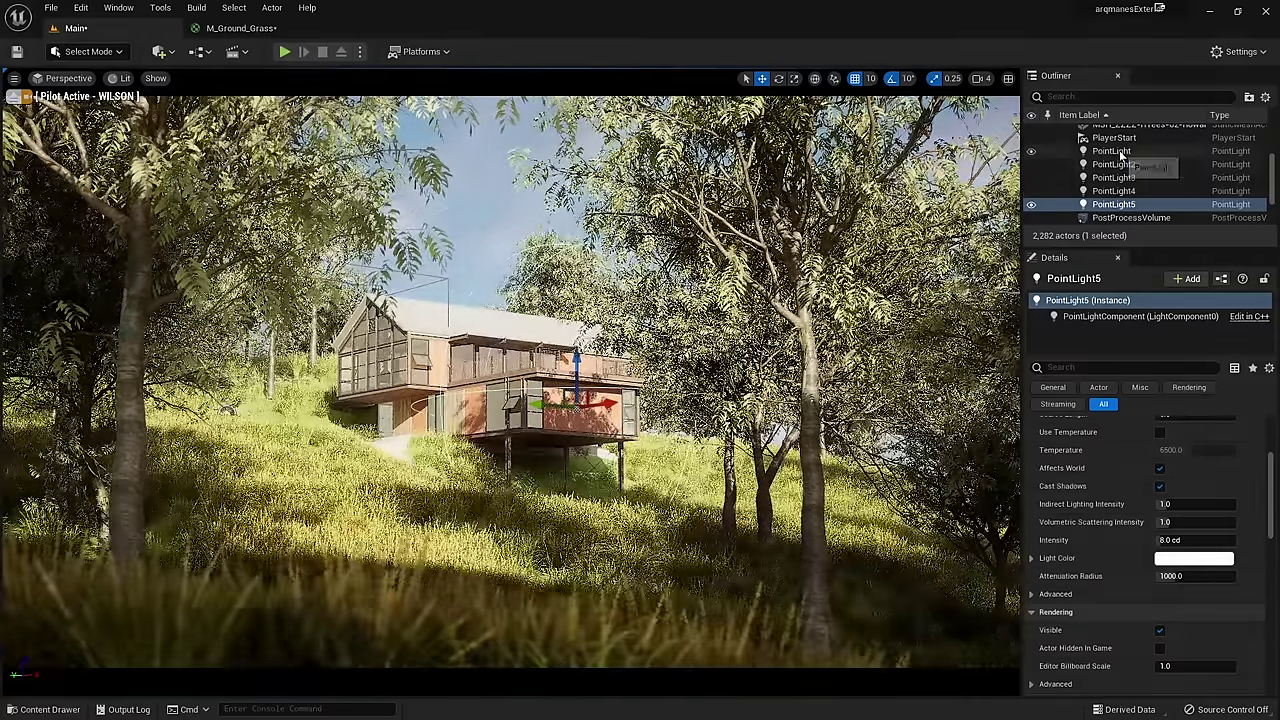
Step: Drag the SunSky solar time to an evening 21.856 for a pinkish dusk
shift+click(1112, 151)
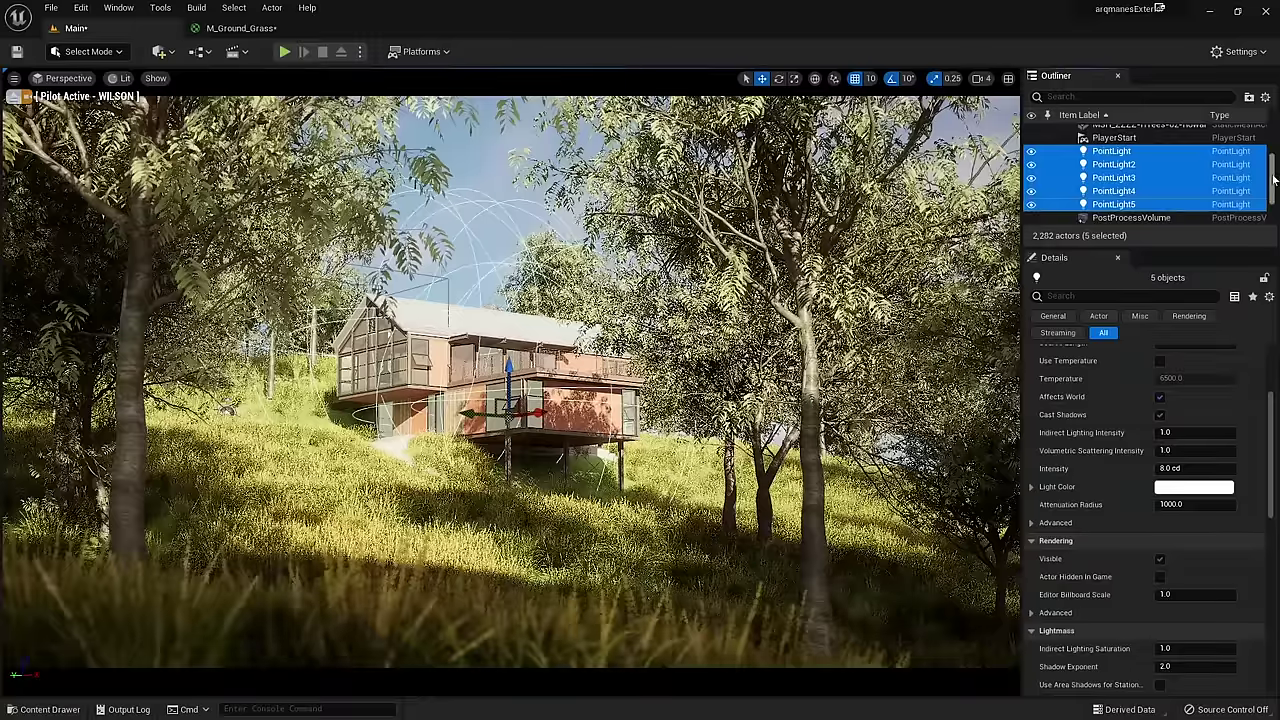
scroll(1273, 171, up, 1)
scroll(1273, 171, down, 2)
click(1106, 190)
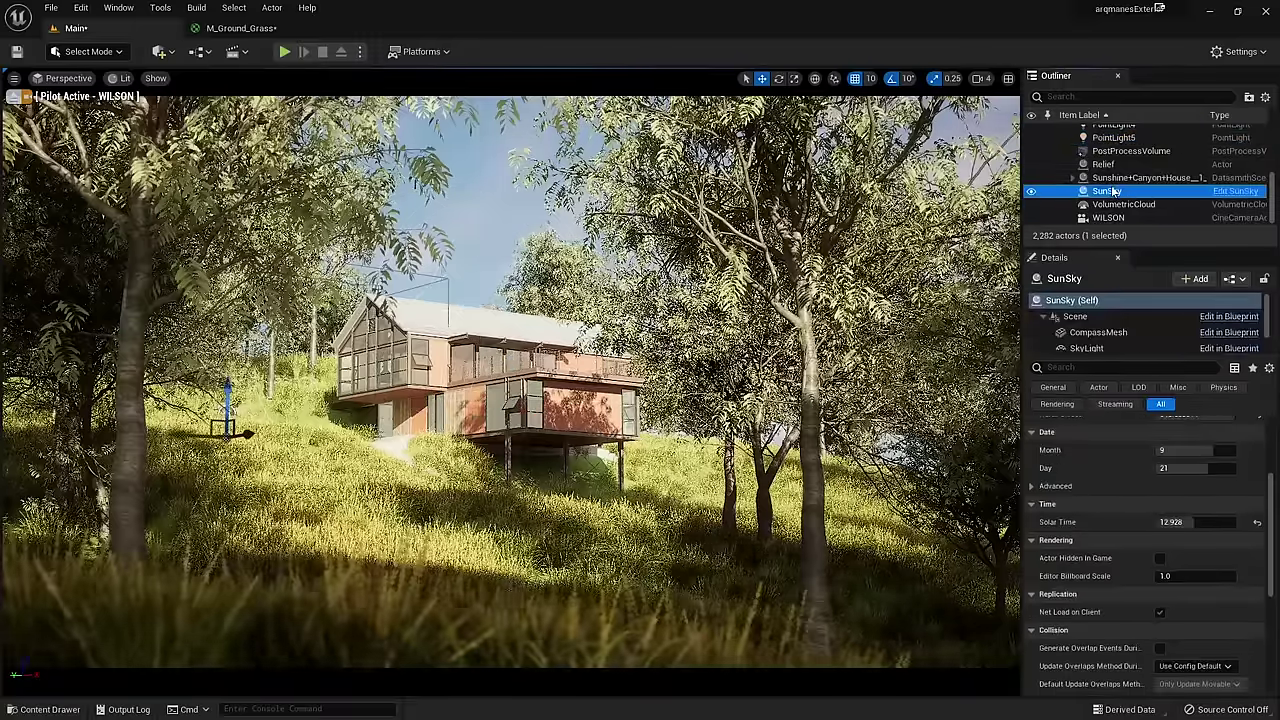
mouse_move(1190, 521)
mouse_down()
mouse_move(1204, 521)
mouse_move(1150, 428)
mouse_up()
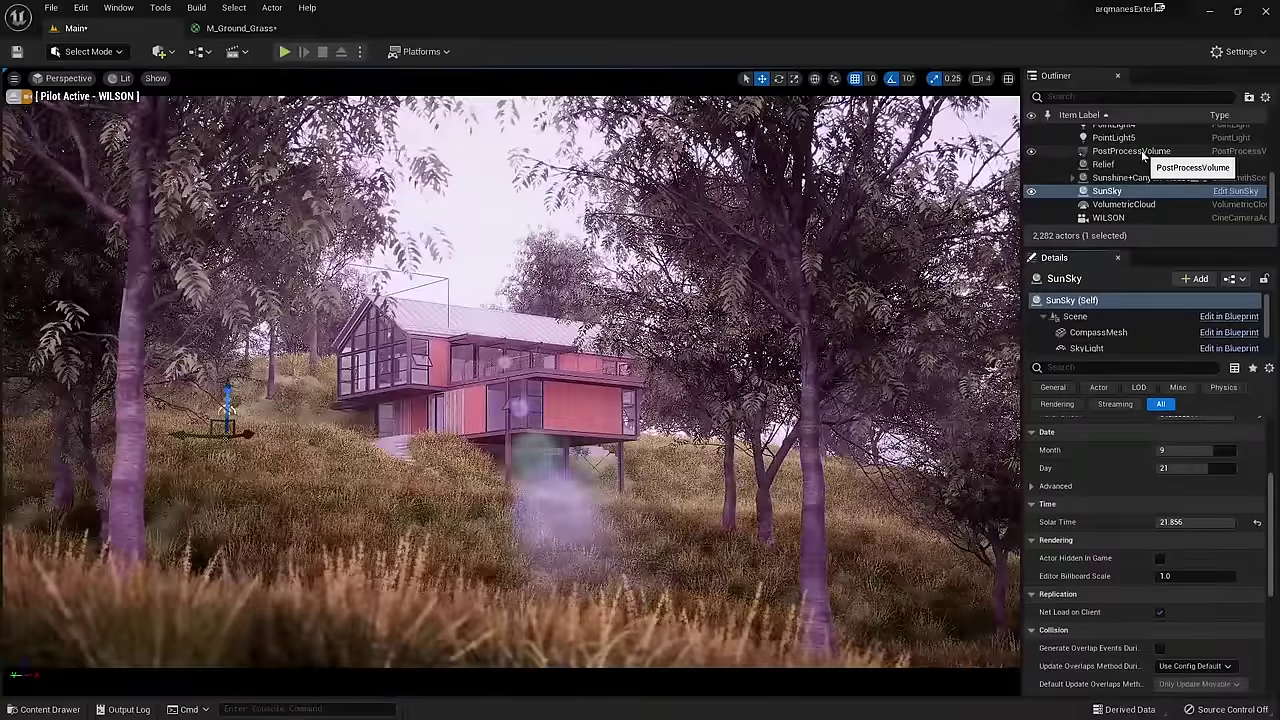
click(1143, 152)
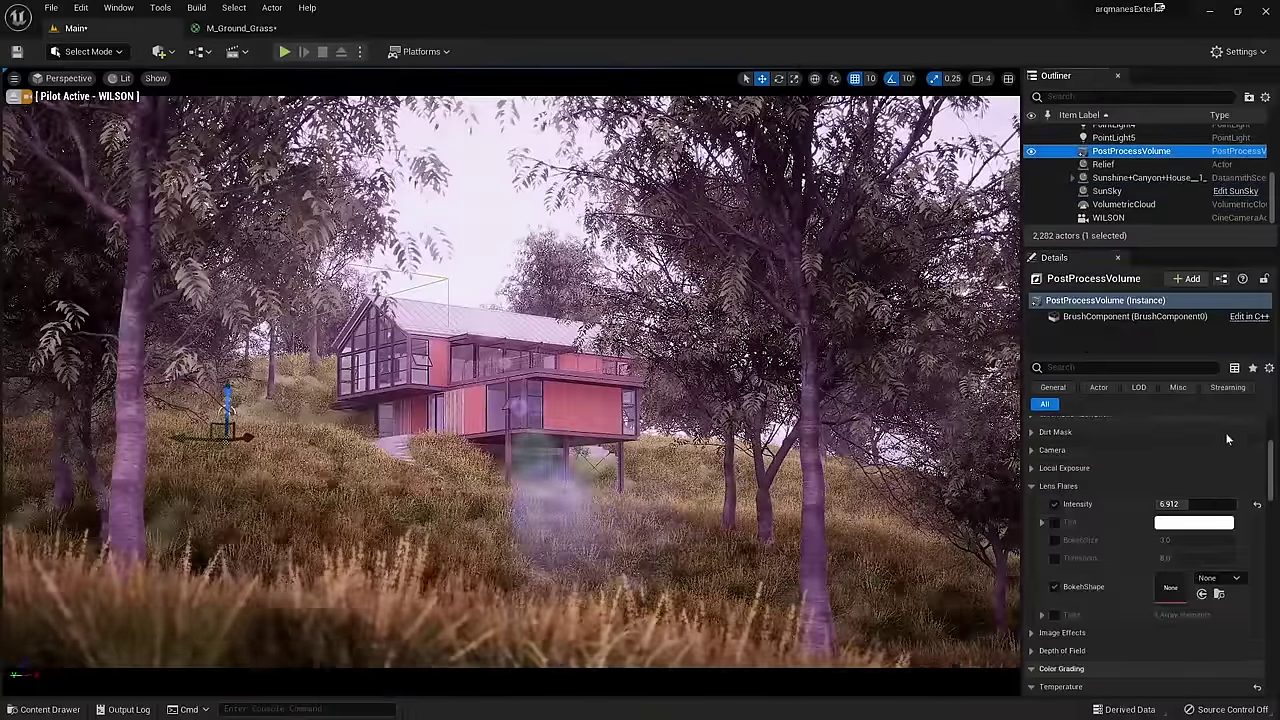
Step: Set the post-process exposure metering to Manual with exposure compensation 1.8
click(1058, 486)
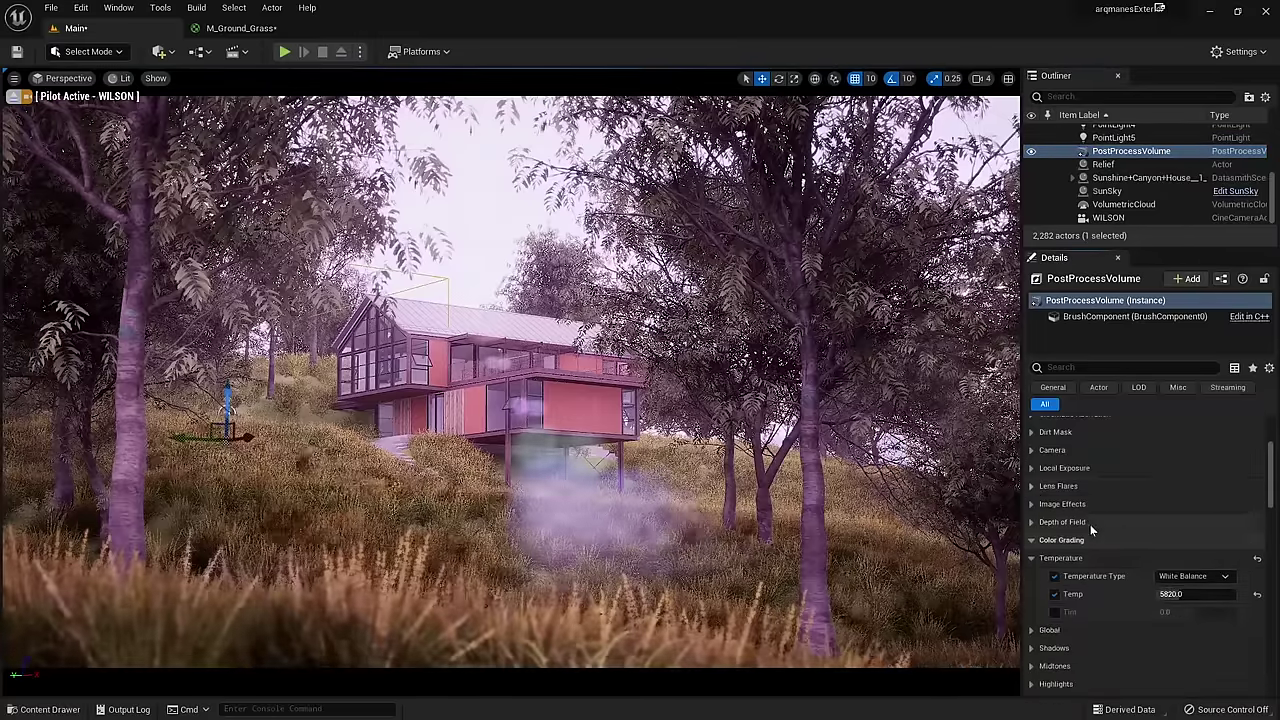
scroll(1090, 524, up, 5)
click(1205, 564)
click(1173, 600)
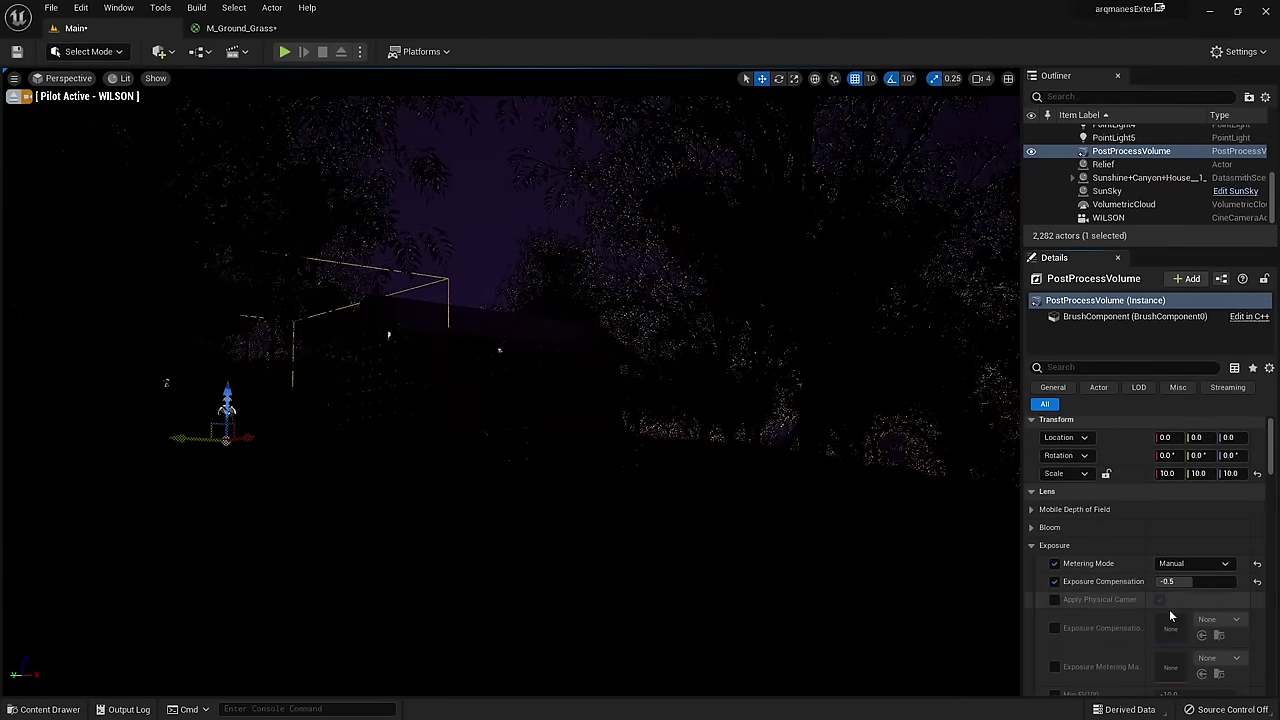
drag(1186, 582, 1201, 582)
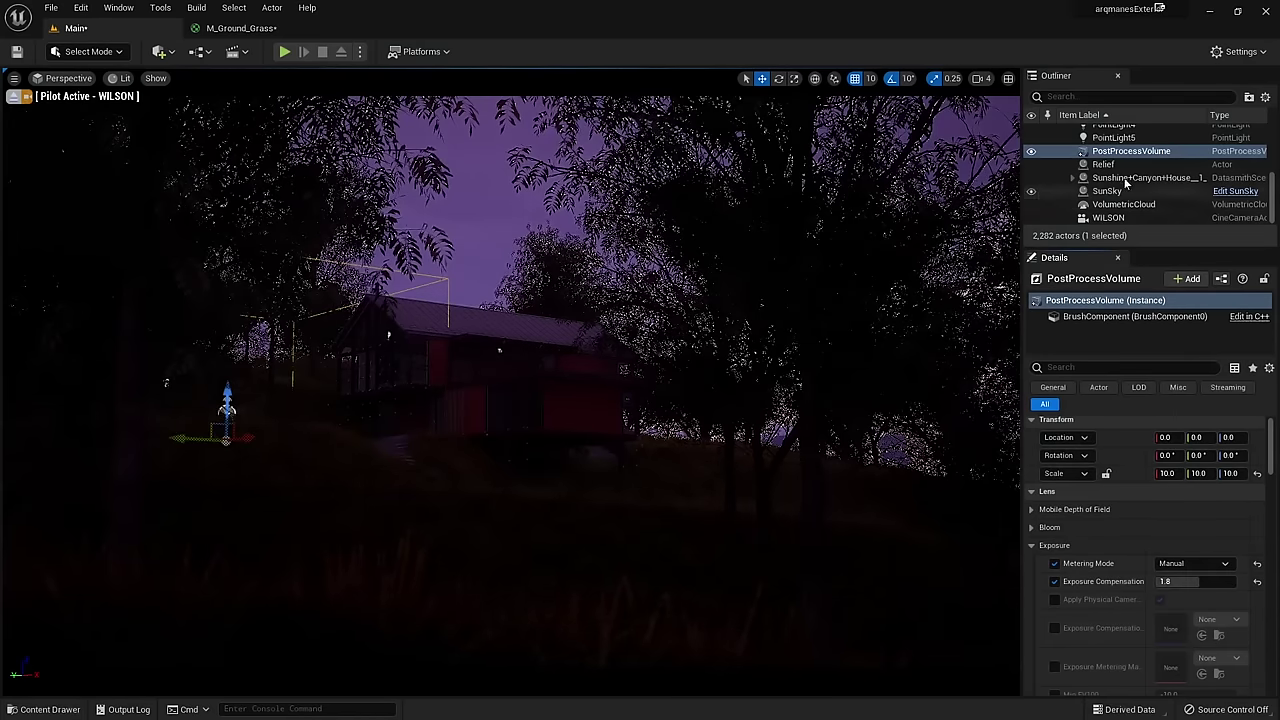
scroll(1130, 170, up, 3)
scroll(1130, 170, down, 3)
shift+click(1108, 140)
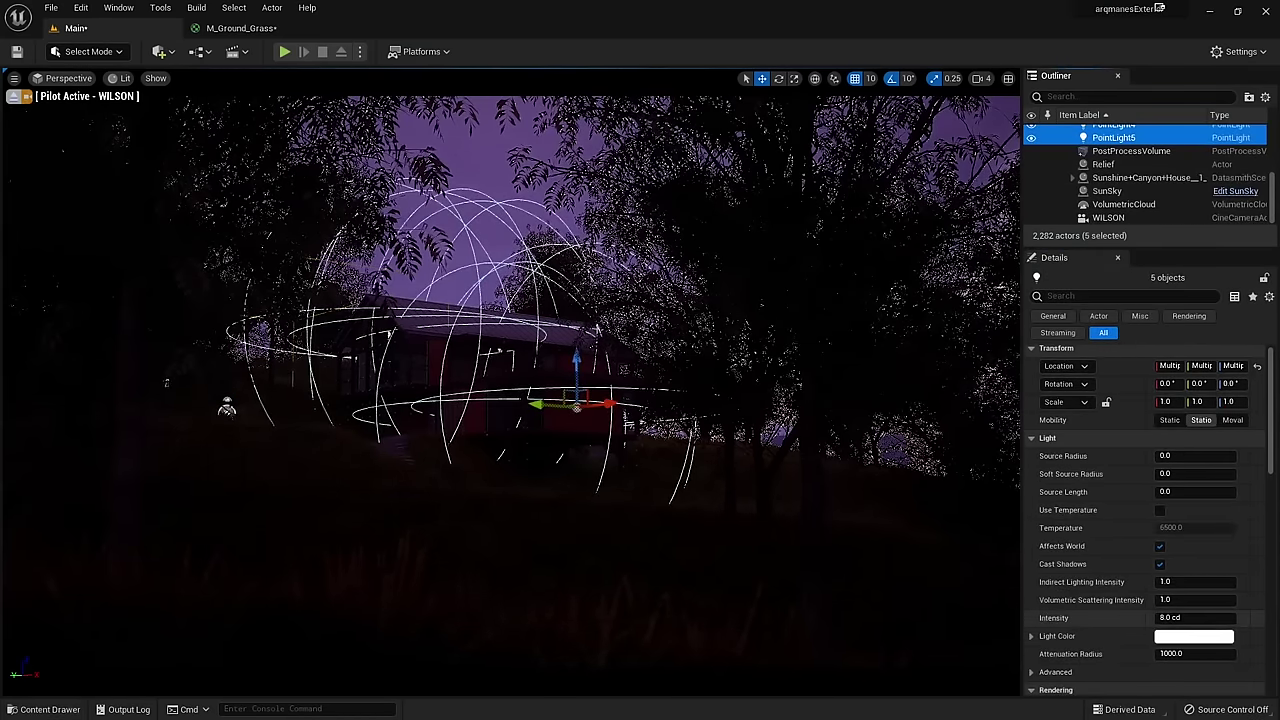
click(1160, 618)
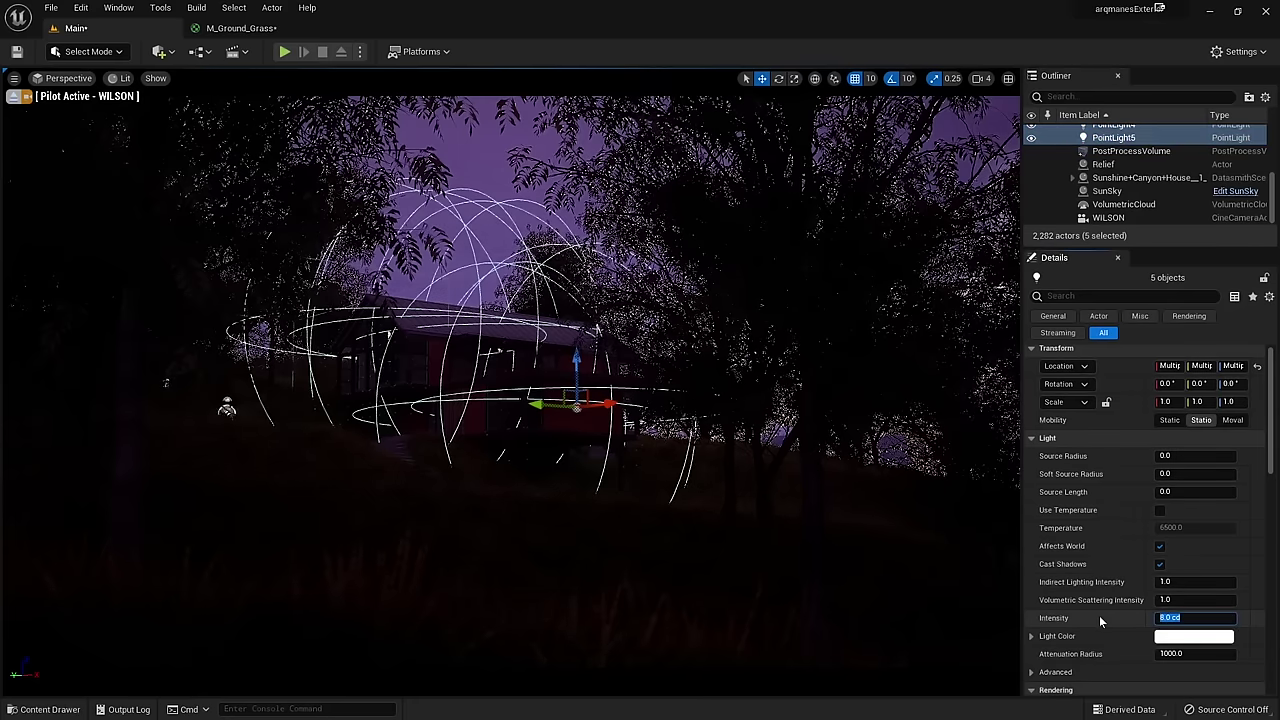
Step: Give the five point lights 100000 cd intensity and indirect lighting intensity 3.0
text(100000)
key(Return)
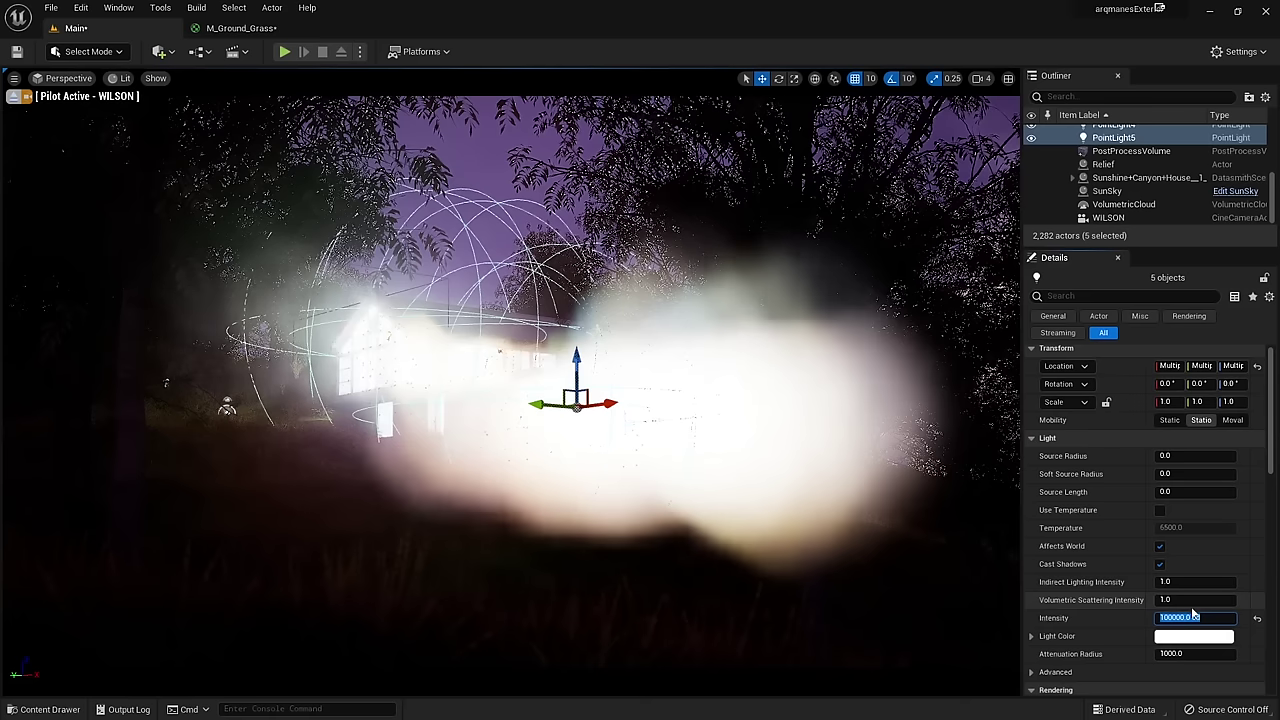
click(1168, 582)
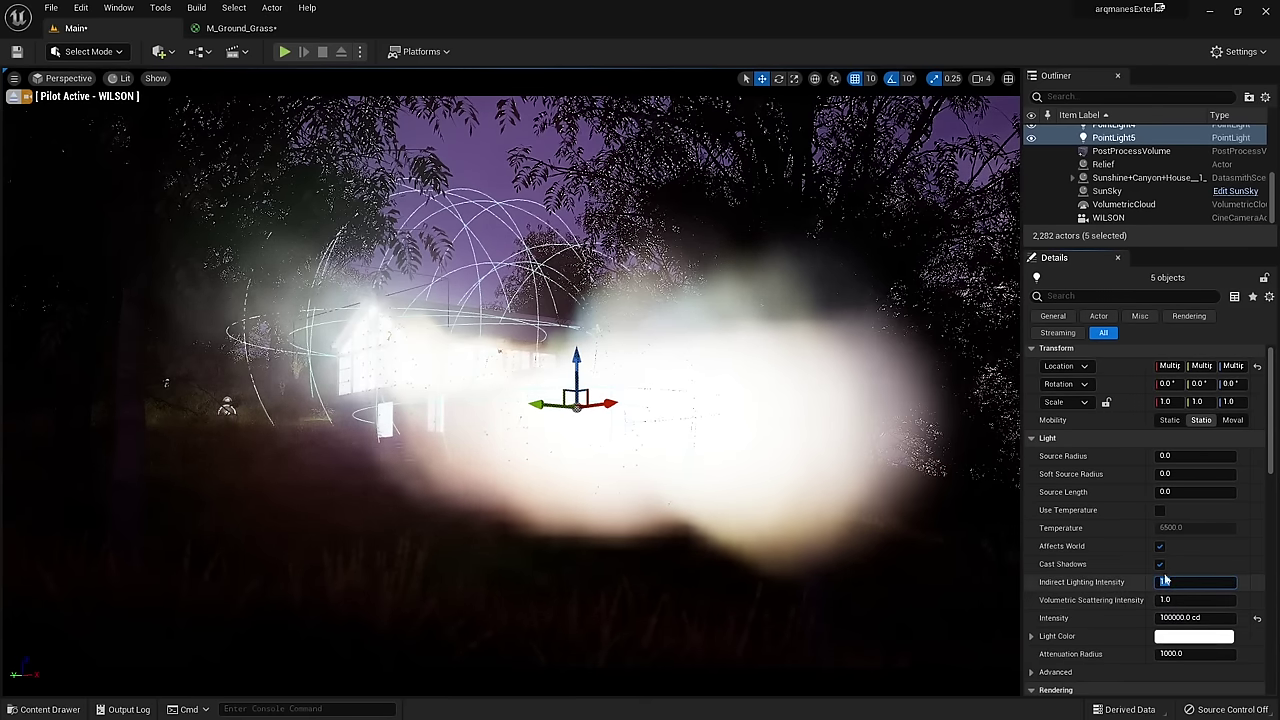
text(3)
key(Return)
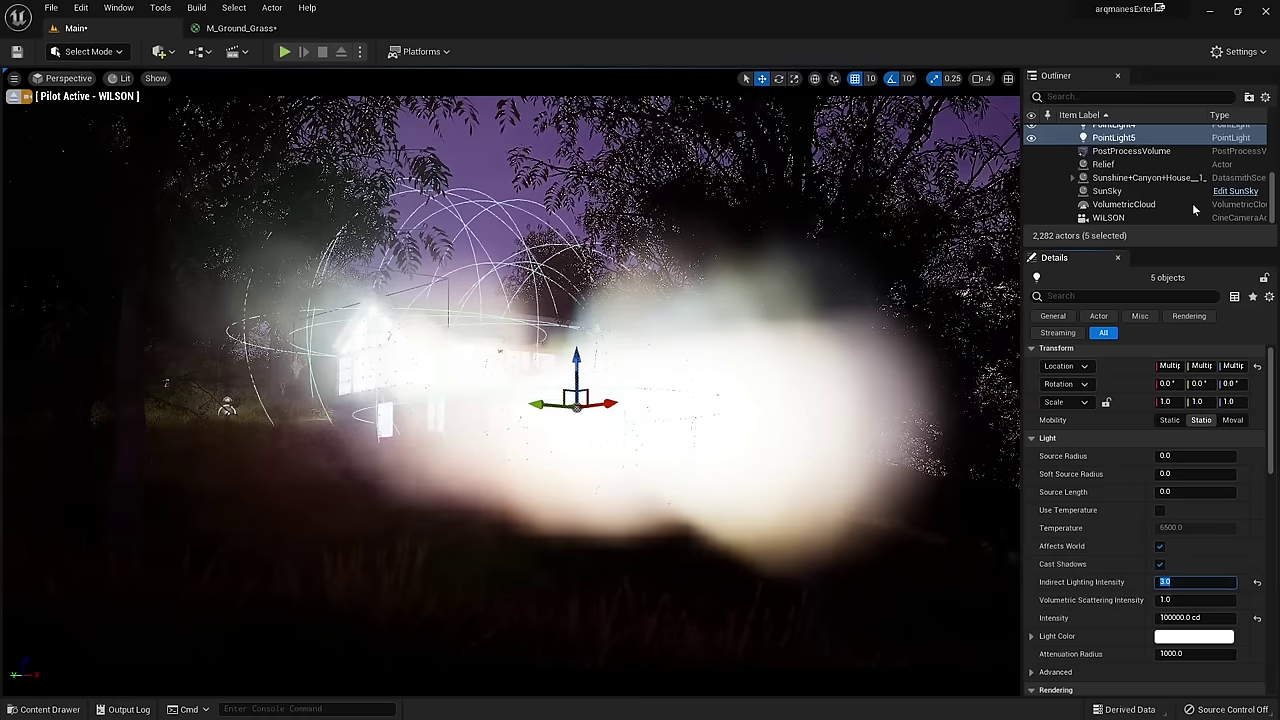
Step: Turn down the bloom glow on the PostProcessVolume
click(1125, 151)
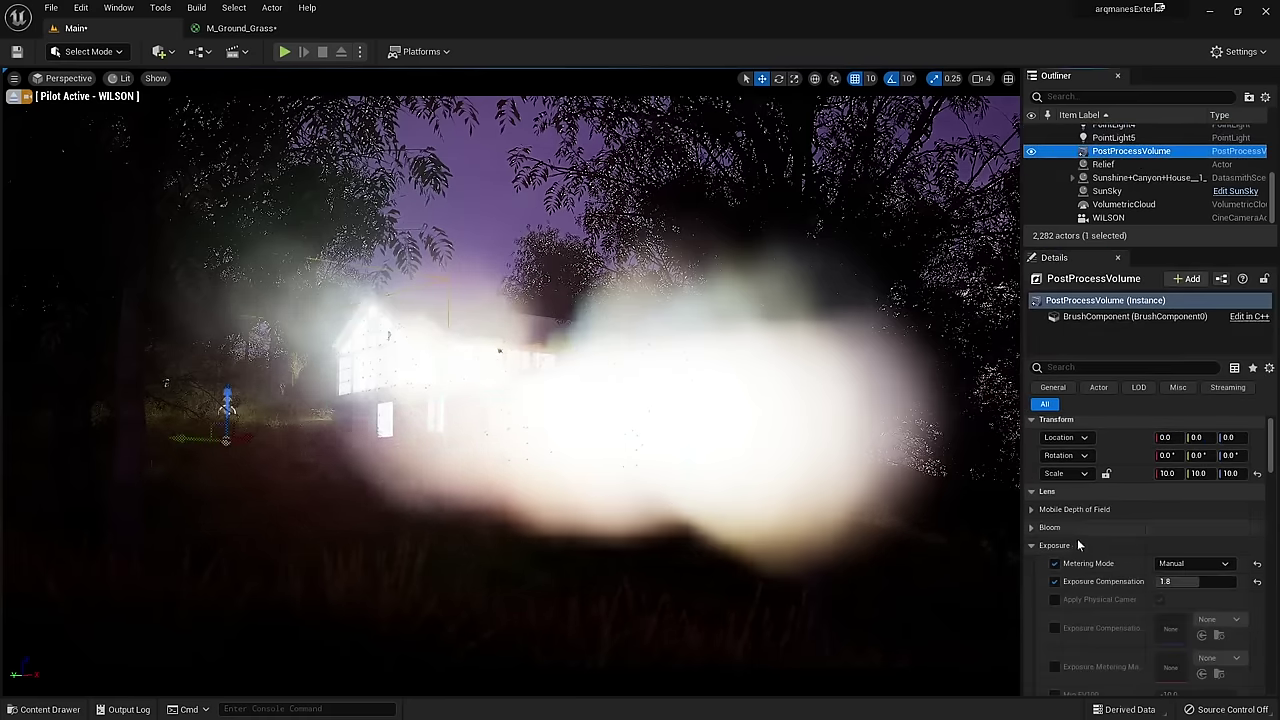
click(1035, 527)
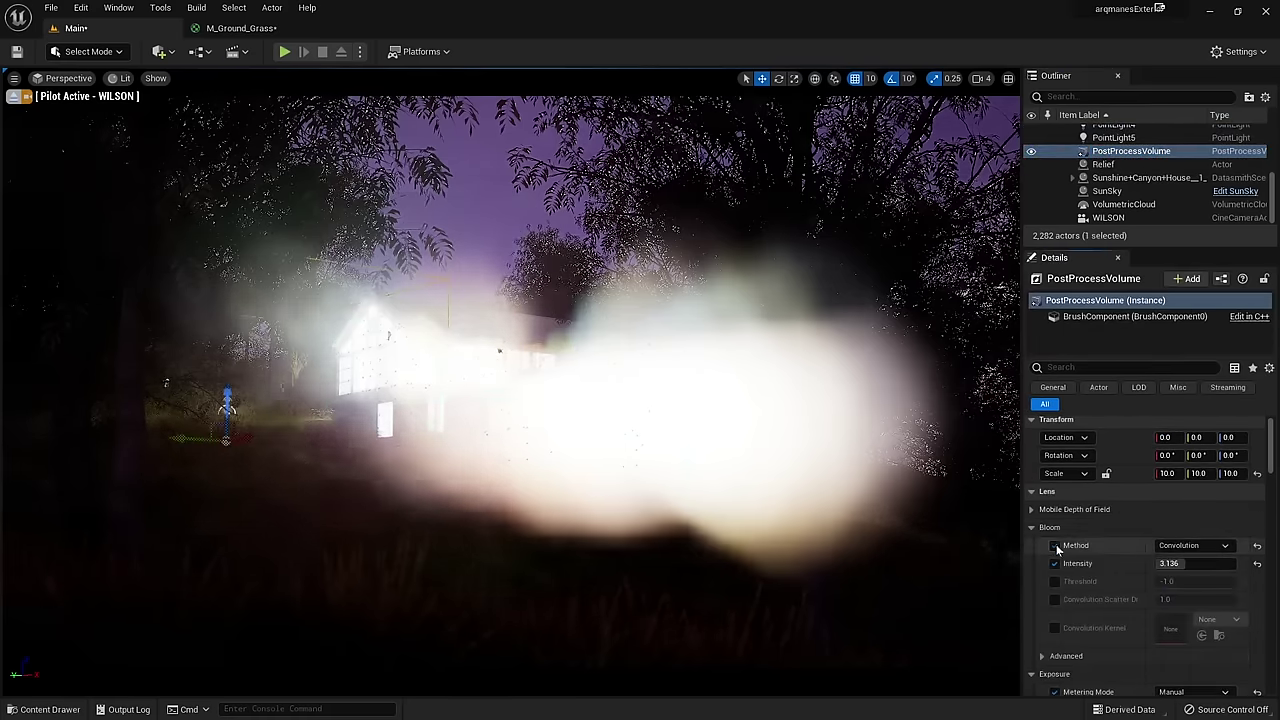
click(1055, 546)
click(1031, 528)
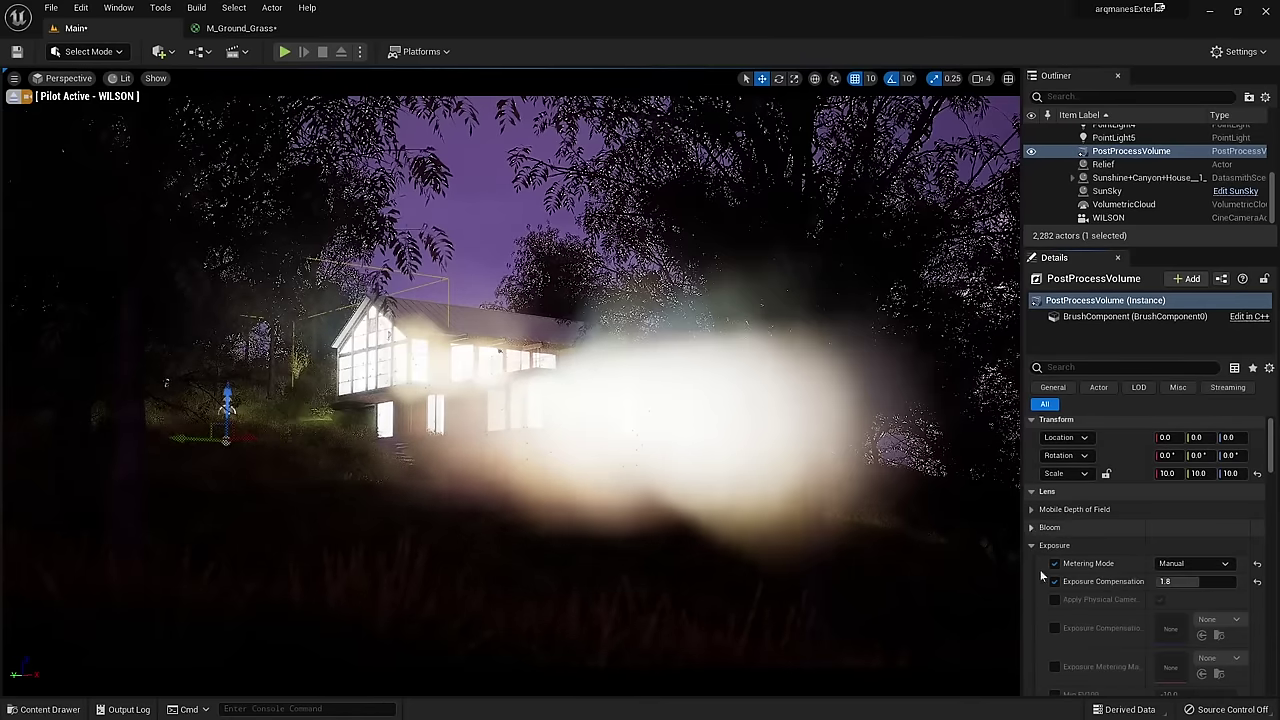
click(1031, 545)
Step: Lower the post-process lens flare intensity from 6.912 to 1.0
click(1031, 635)
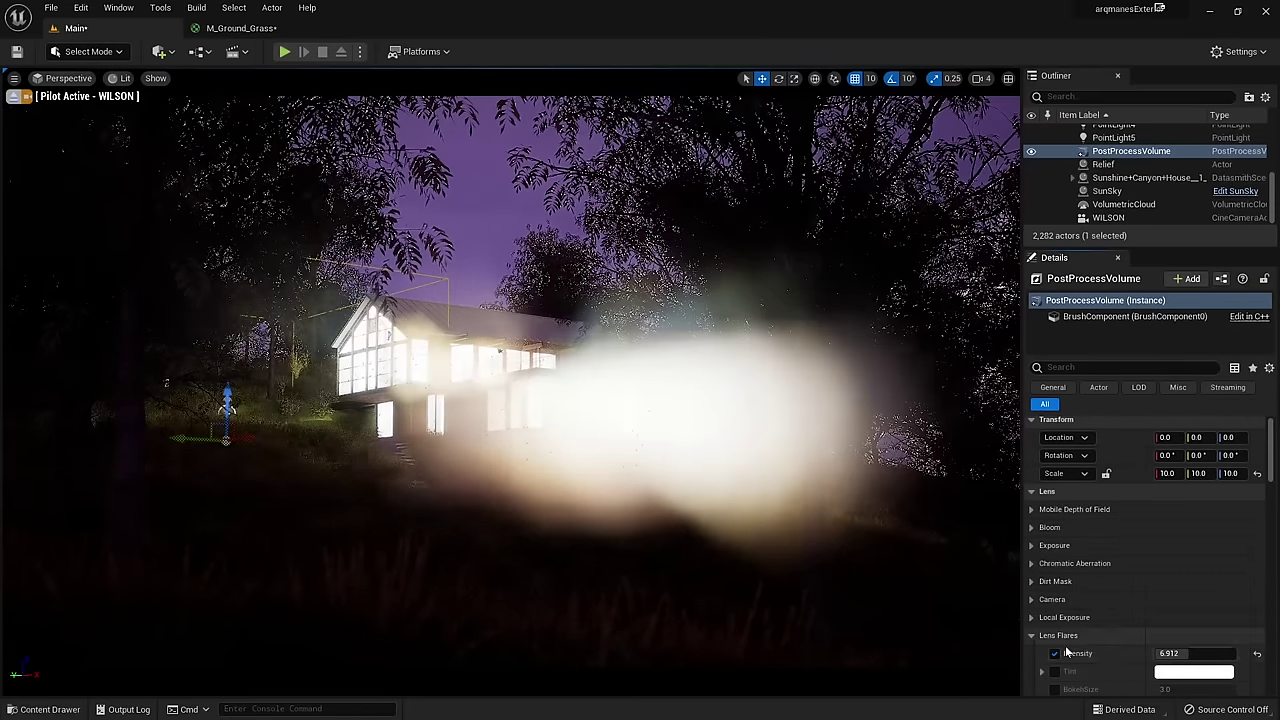
click(1054, 653)
click(1170, 653)
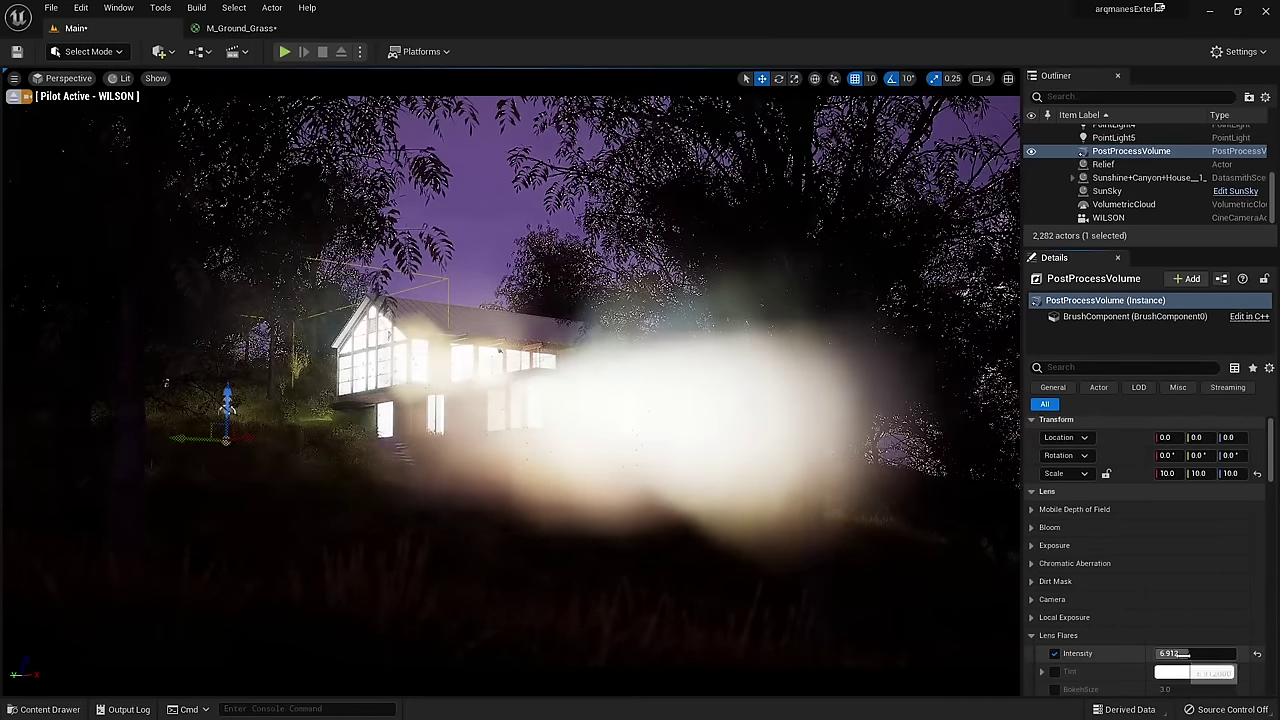
text(1)
key(Return)
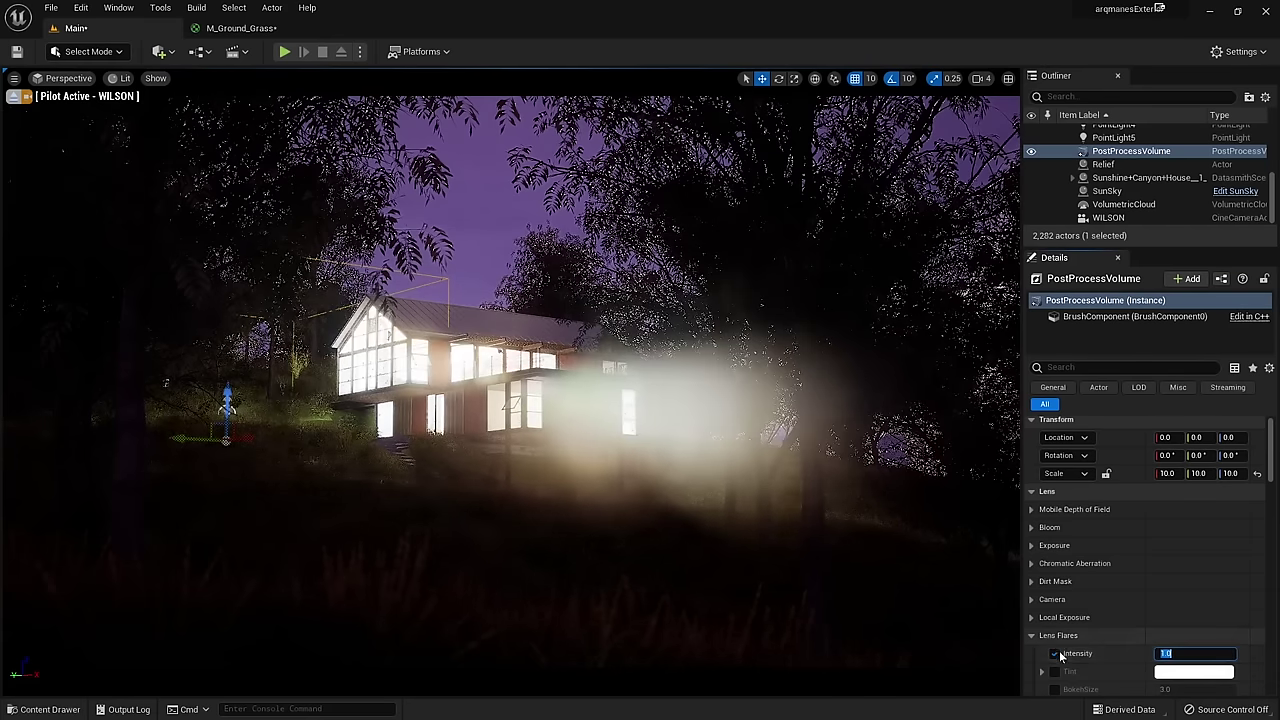
click(1055, 654)
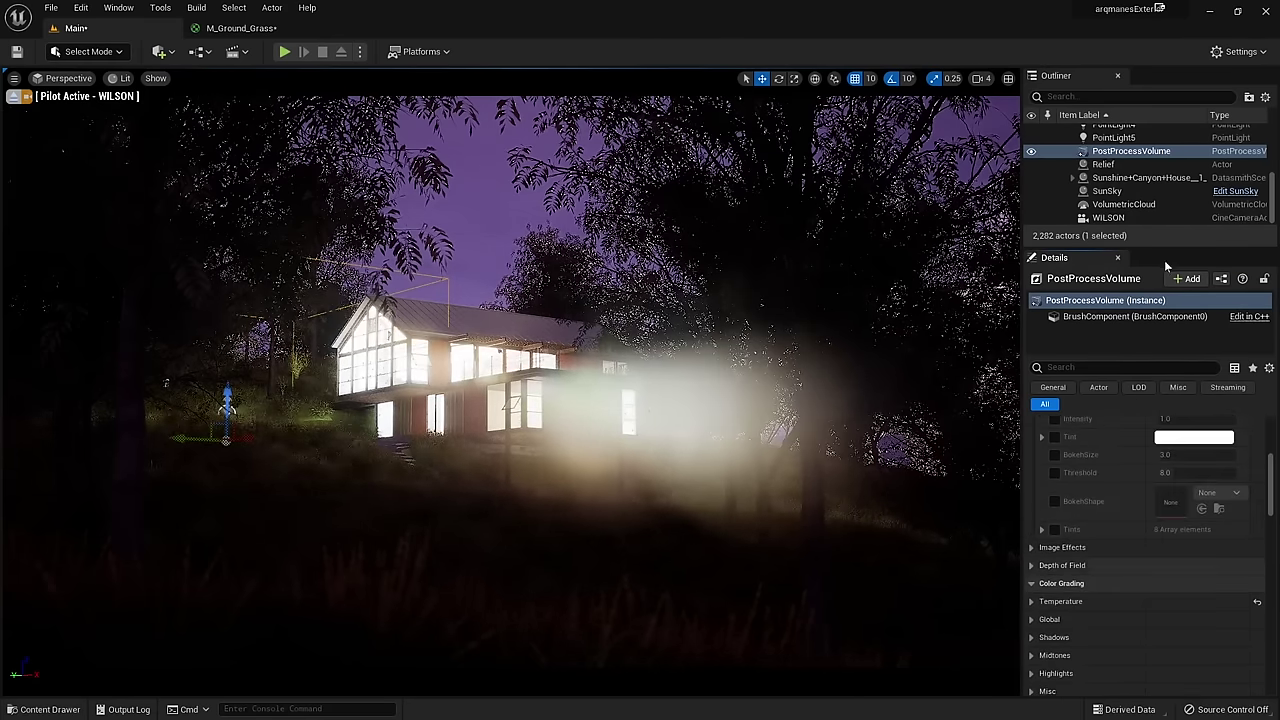
scroll(1140, 180, up, 3)
click(1115, 189)
scroll(1143, 188, up, 1)
Step: Drop all five point lights' intensity from 100000 to 10000 cd
scroll(1141, 183, up, 1)
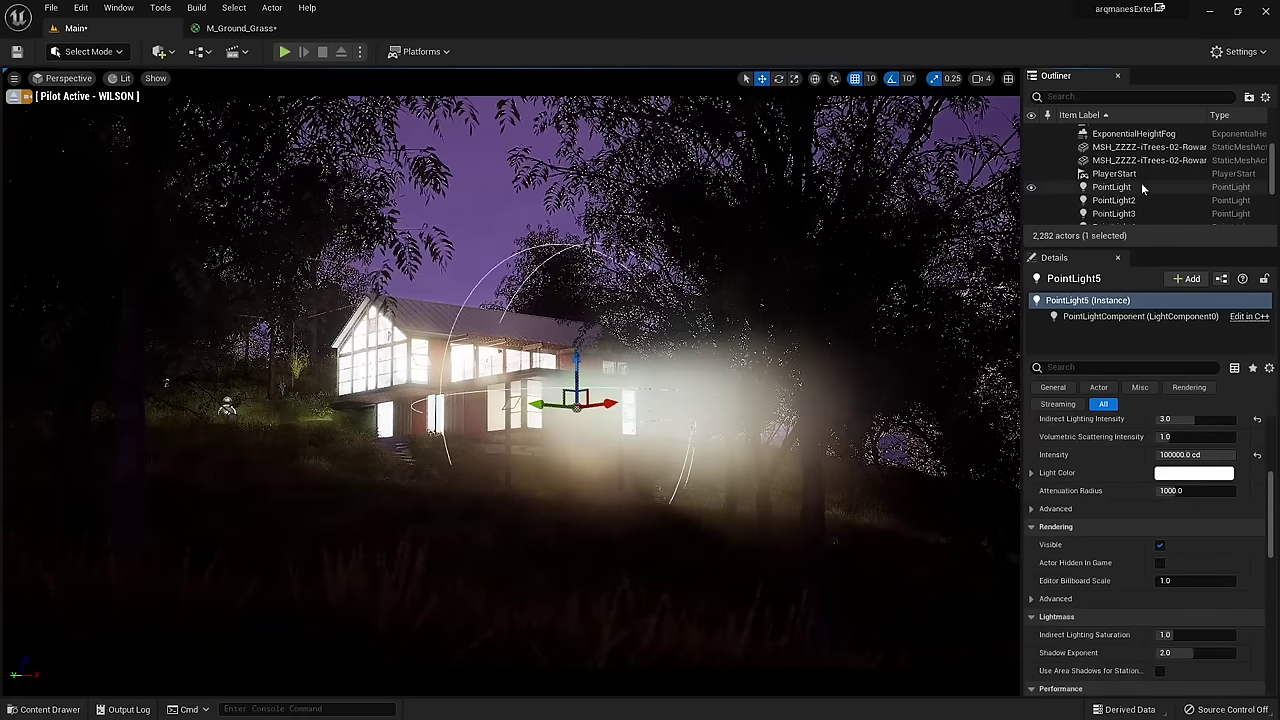
shift+click(1110, 190)
scroll(1107, 193, down, 1)
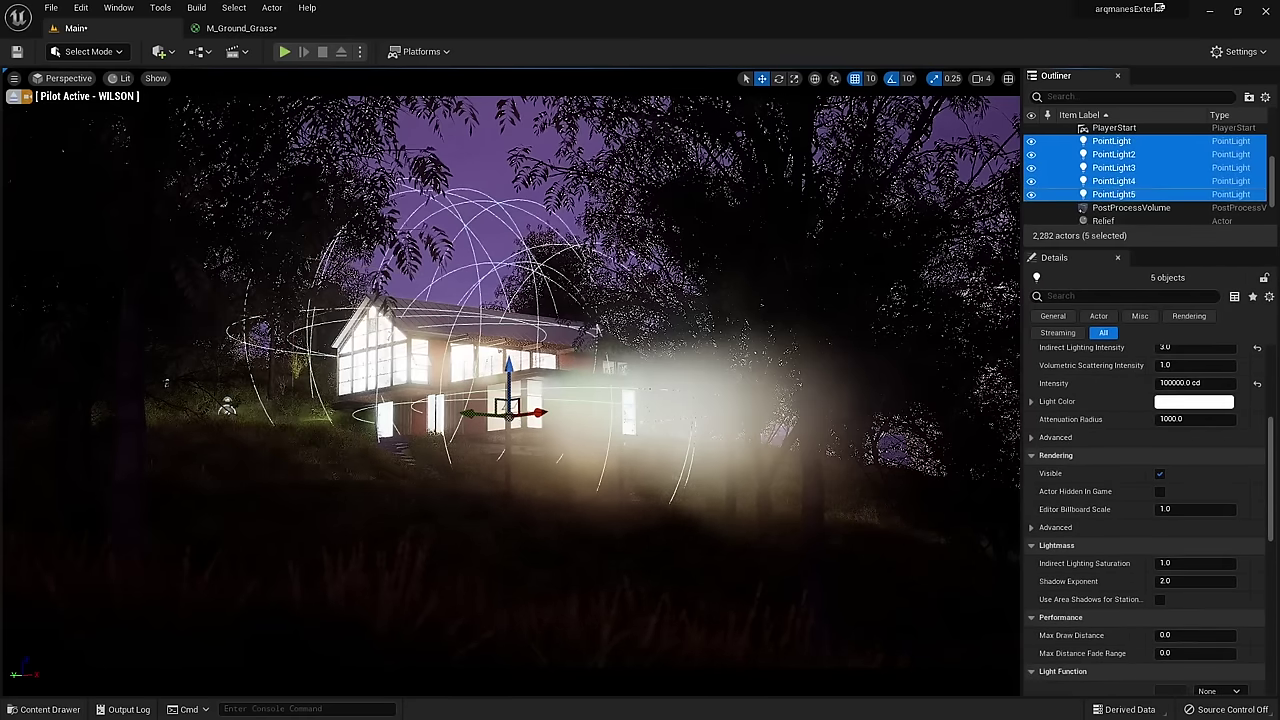
scroll(1187, 460, up, 2)
click(1187, 452)
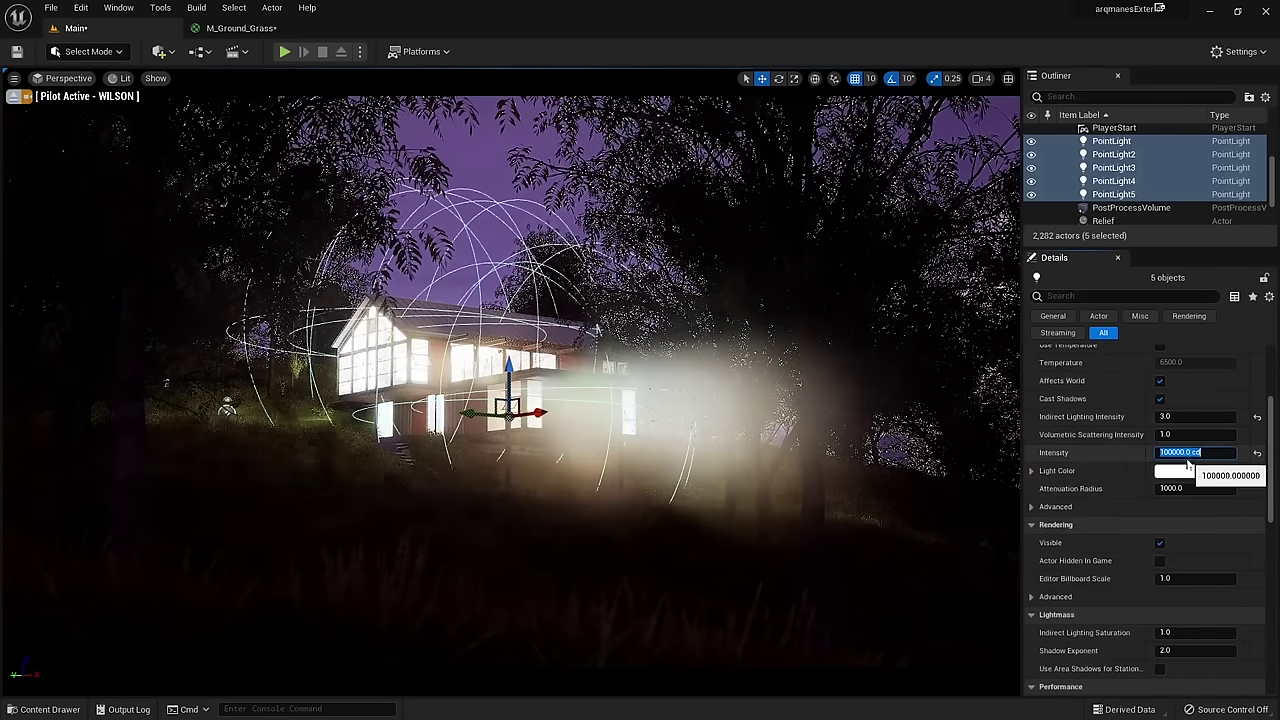
click(1187, 456)
key(BackSpace)
key(Return)
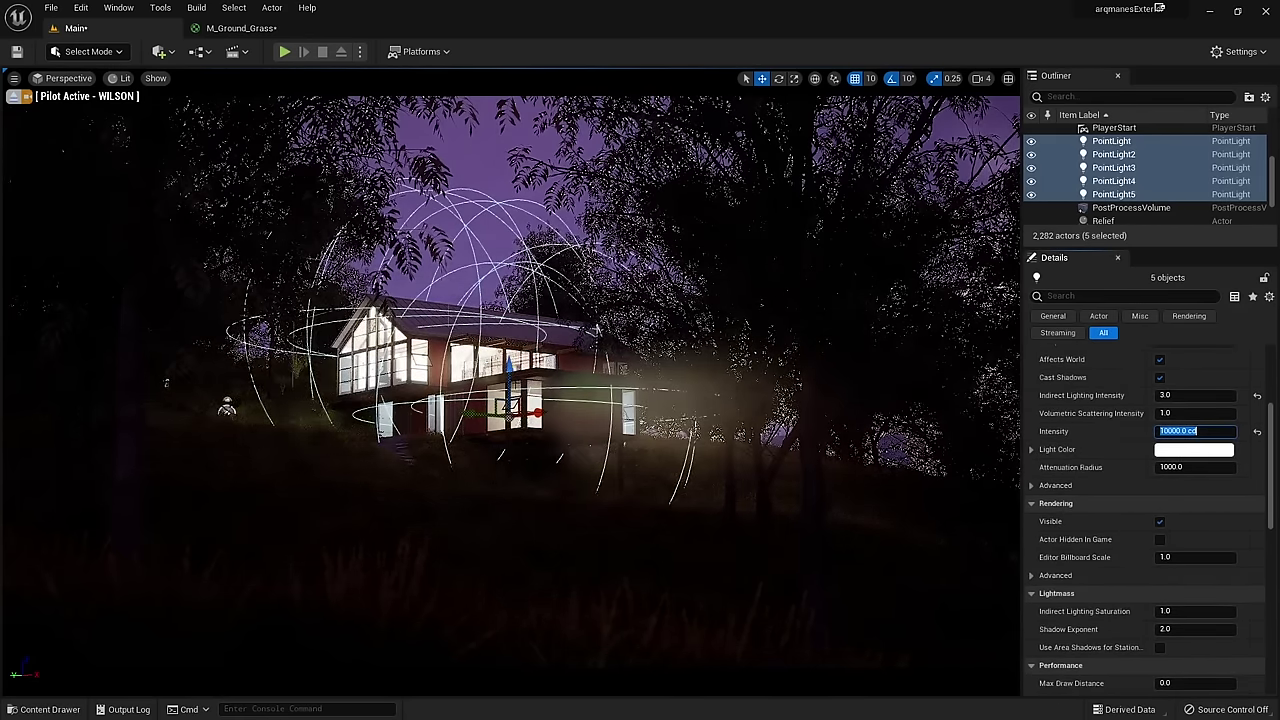
key(Escape)
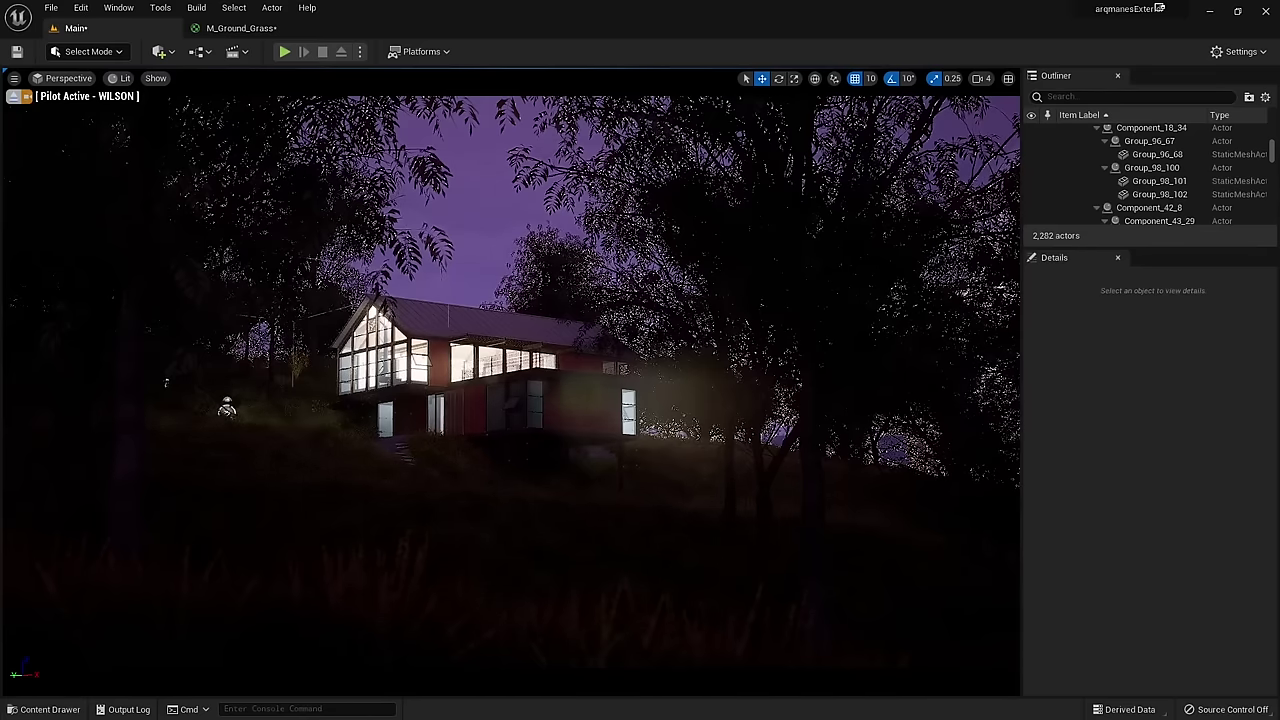
click(414, 372)
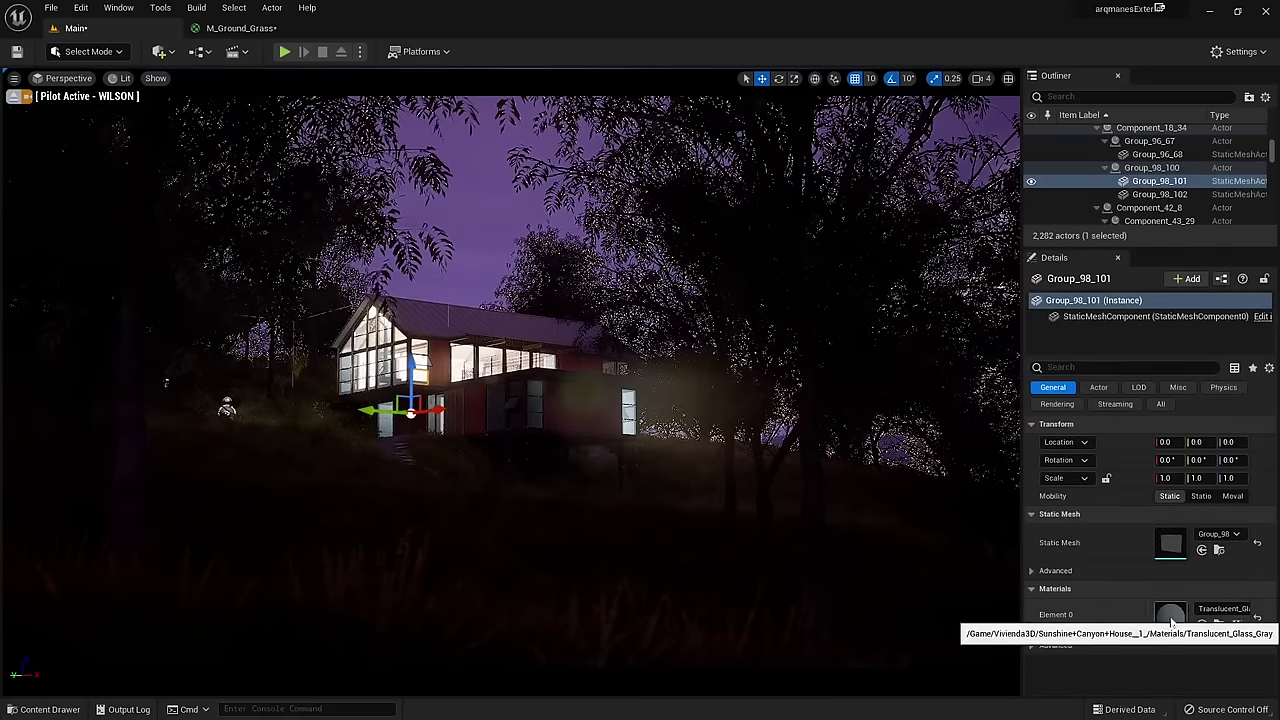
double_click(1172, 617)
click(233, 8)
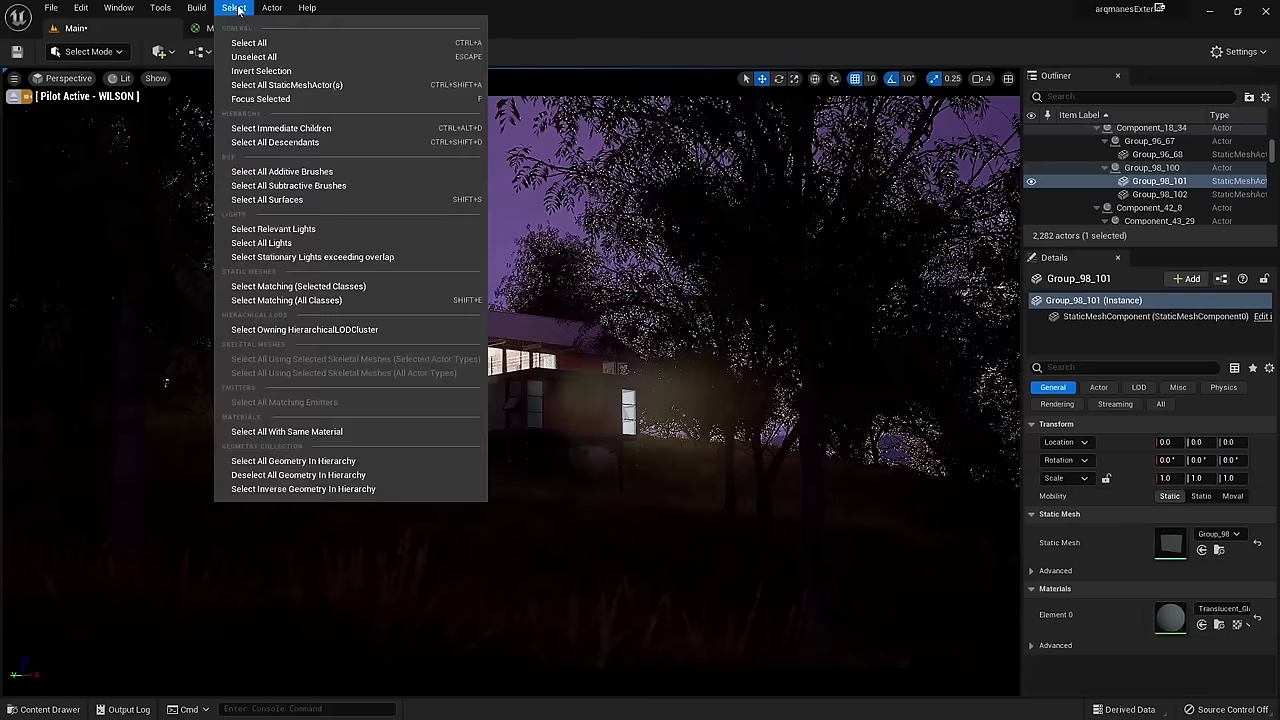
click(340, 432)
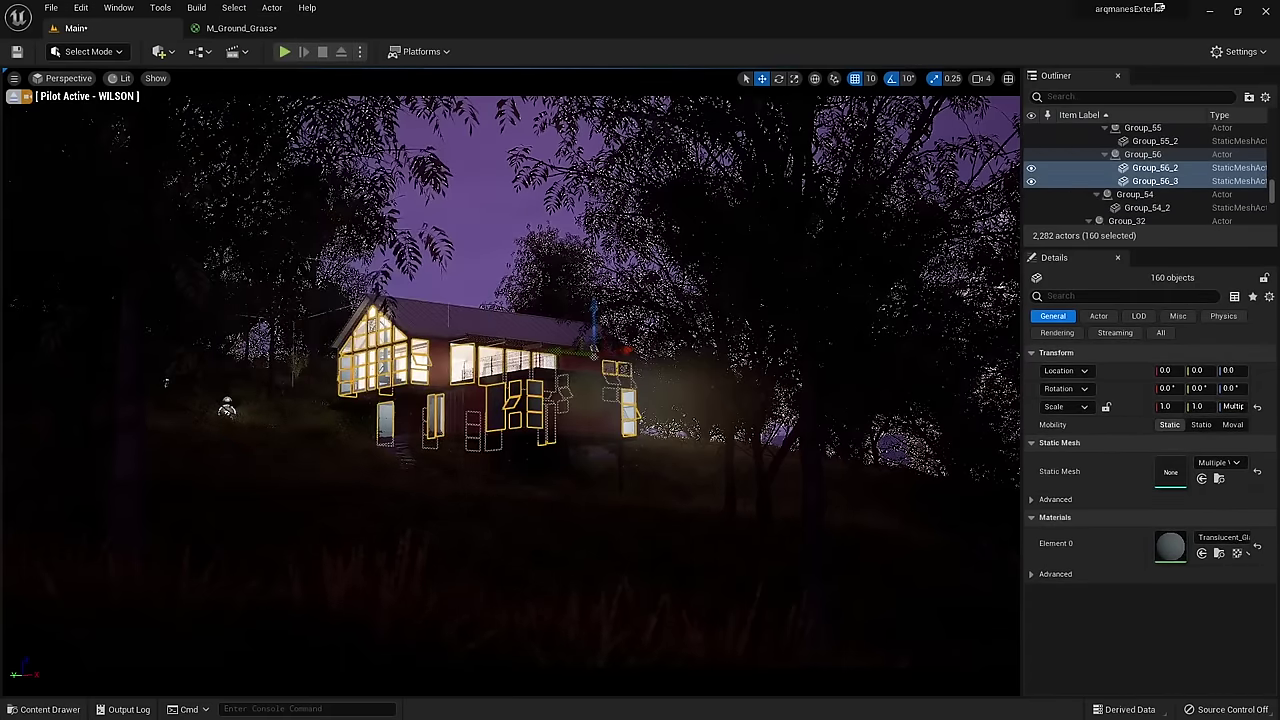
click(1056, 333)
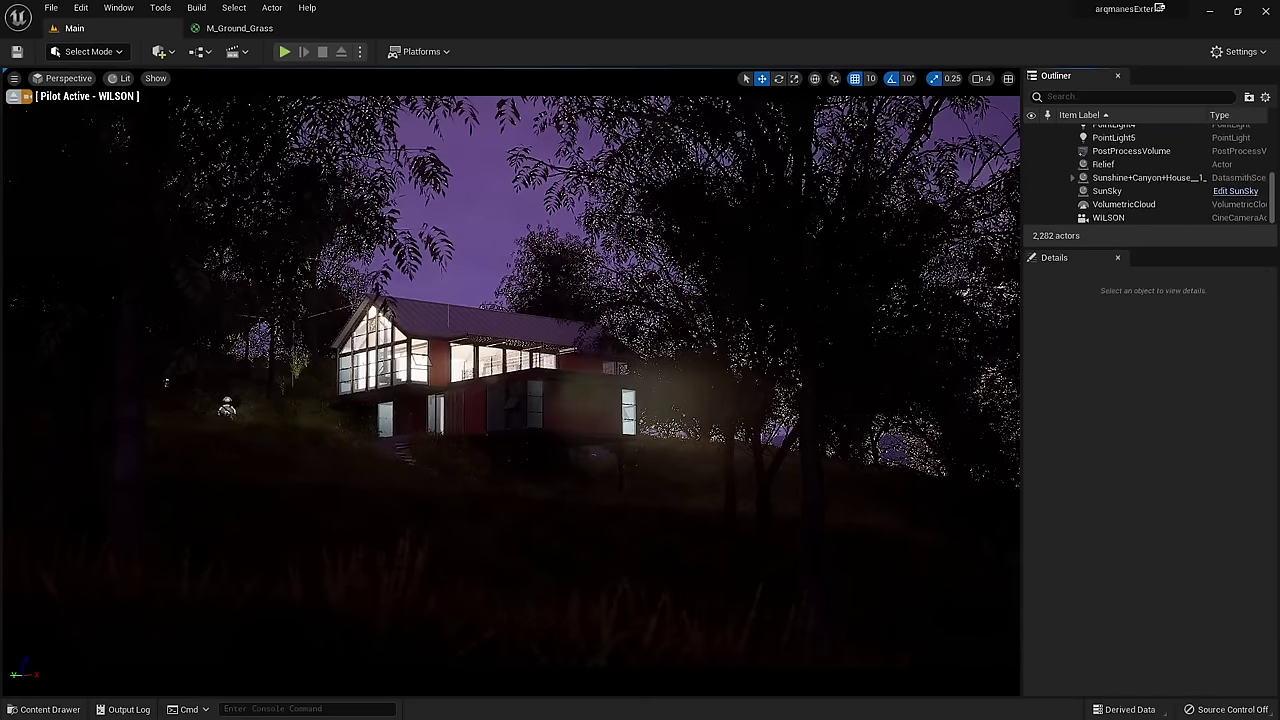
Step: Set the SunSky solar time to 21.5, keeping the original North Offset
click(1106, 191)
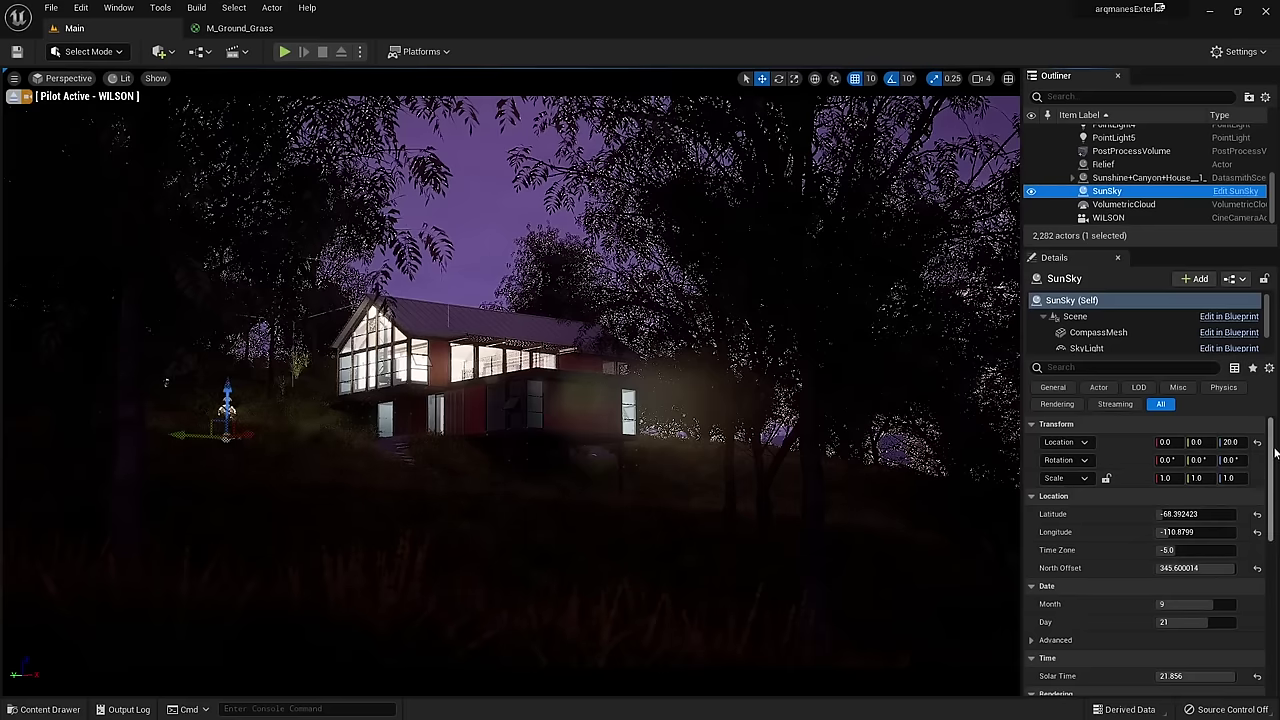
drag(1274, 451, 1277, 497)
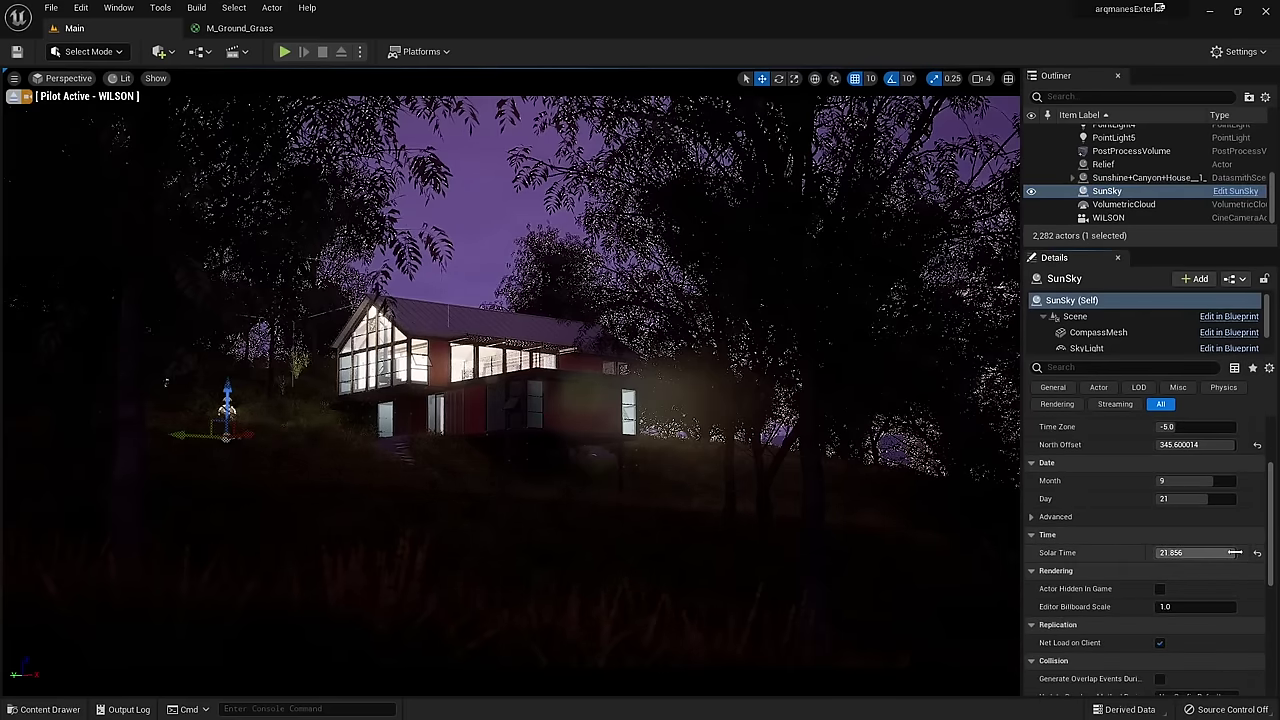
drag(1235, 552, 1205, 552)
drag(1235, 444, 1240, 444)
click(1190, 444)
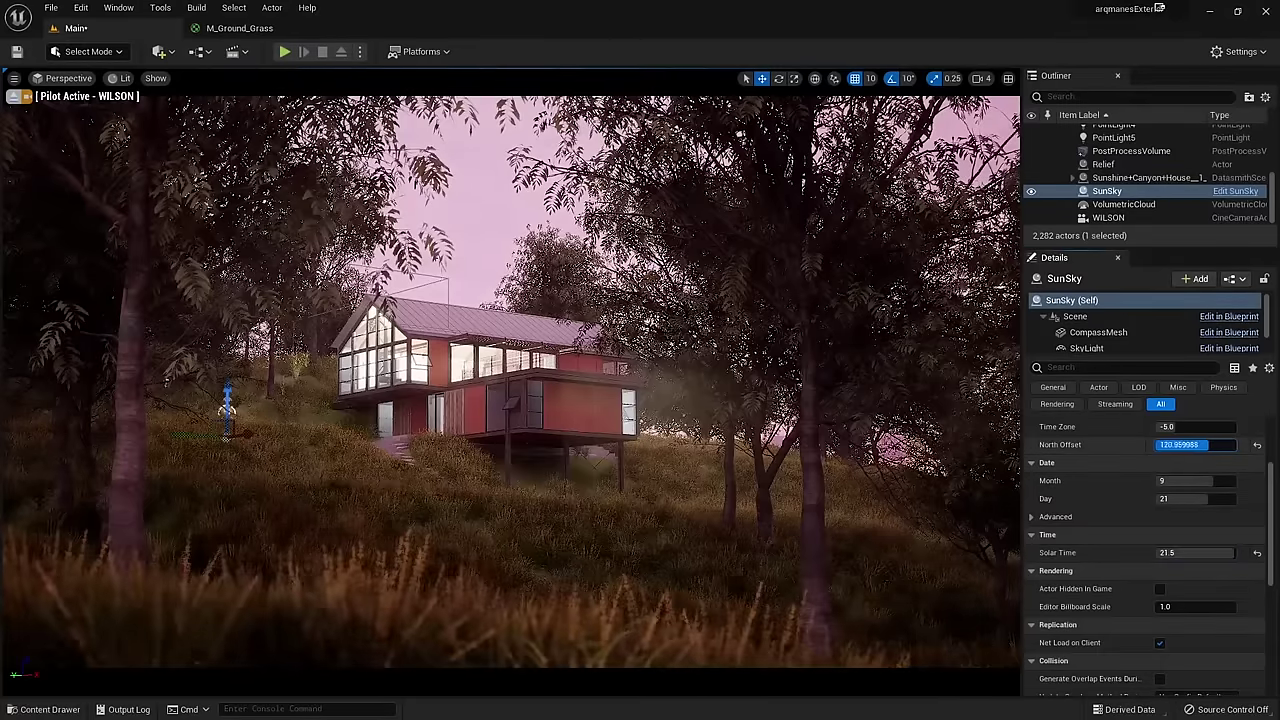
key(ctrl+z)
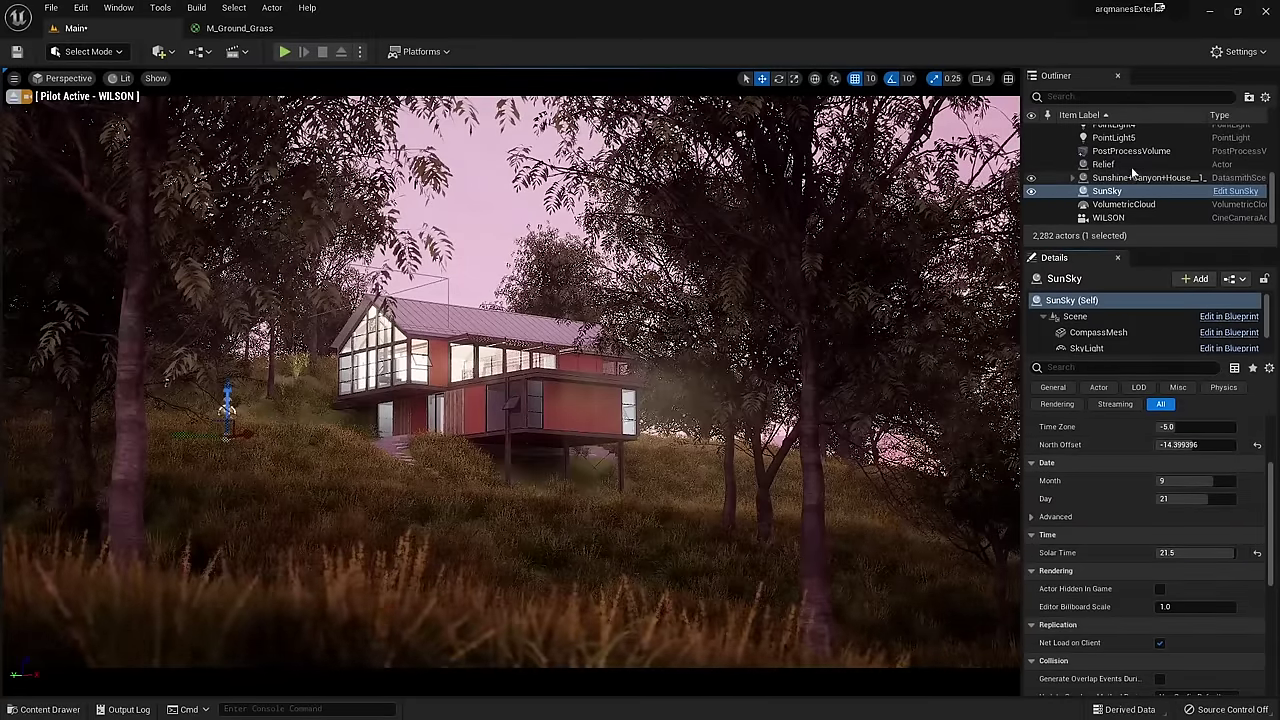
Step: Set the PostProcessVolume white balance Temp to 3768
click(1131, 150)
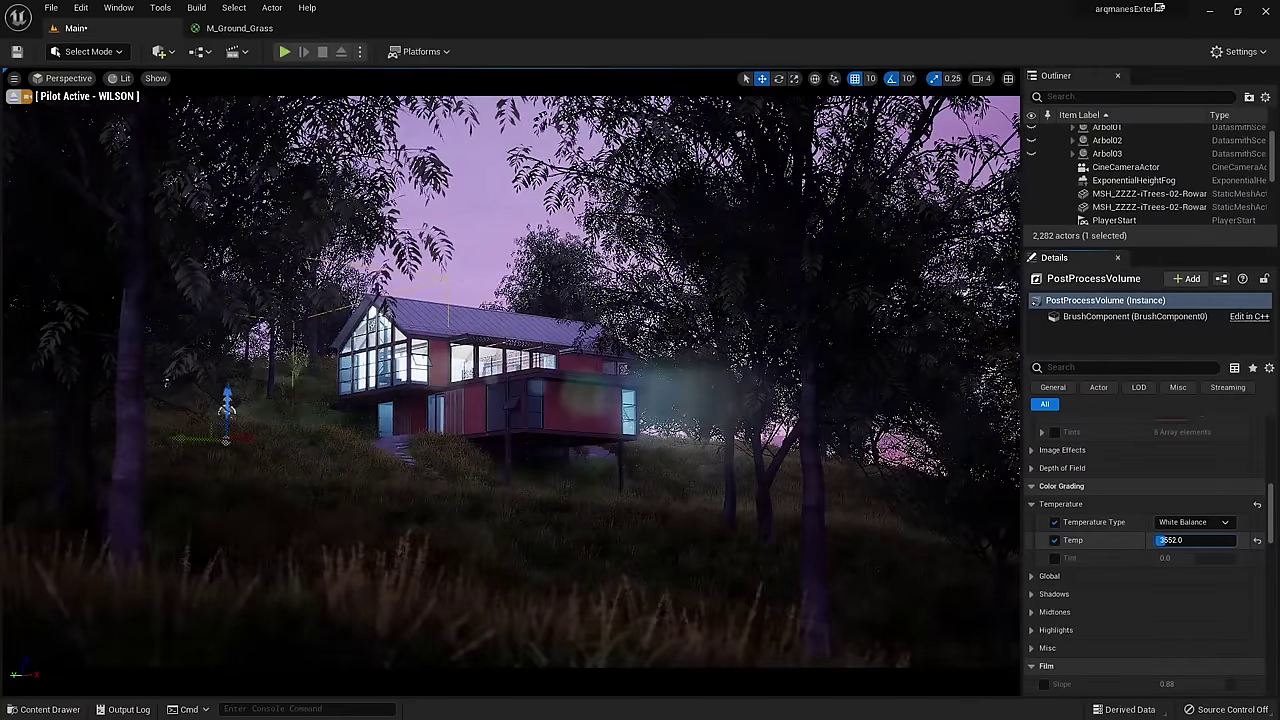
drag(1195, 540, 1190, 540)
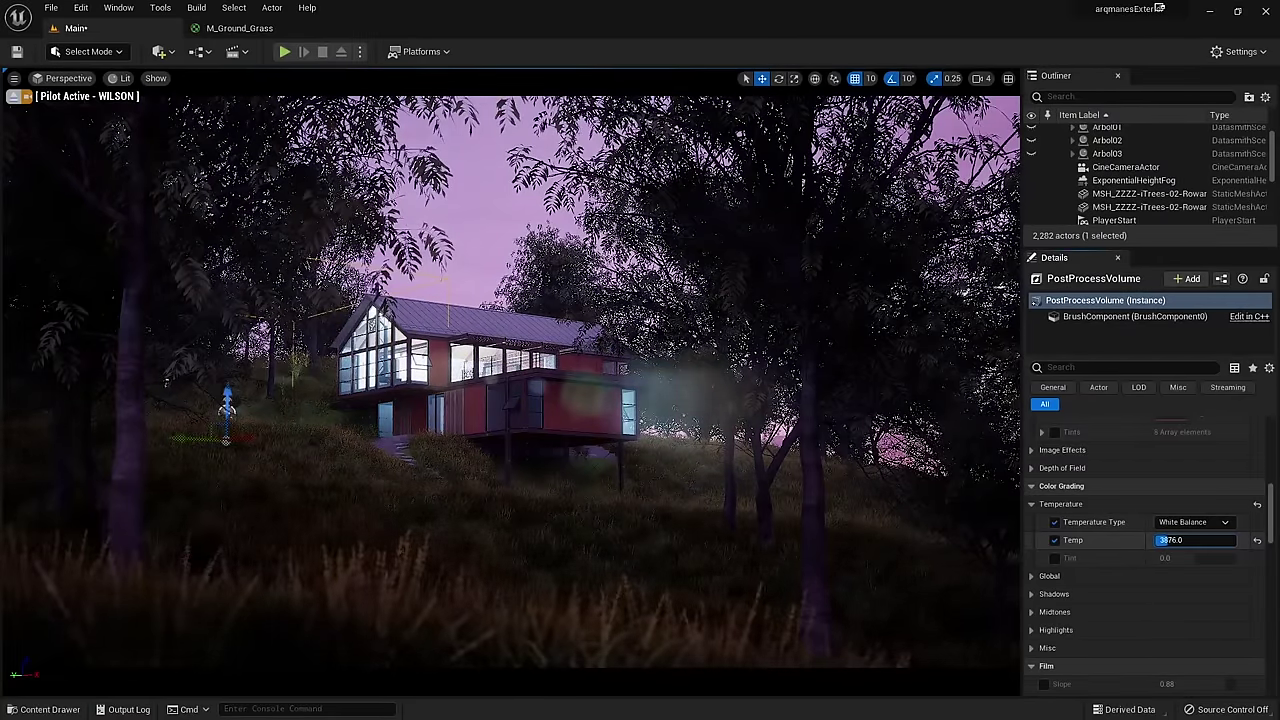
text(3768)
key(Return)
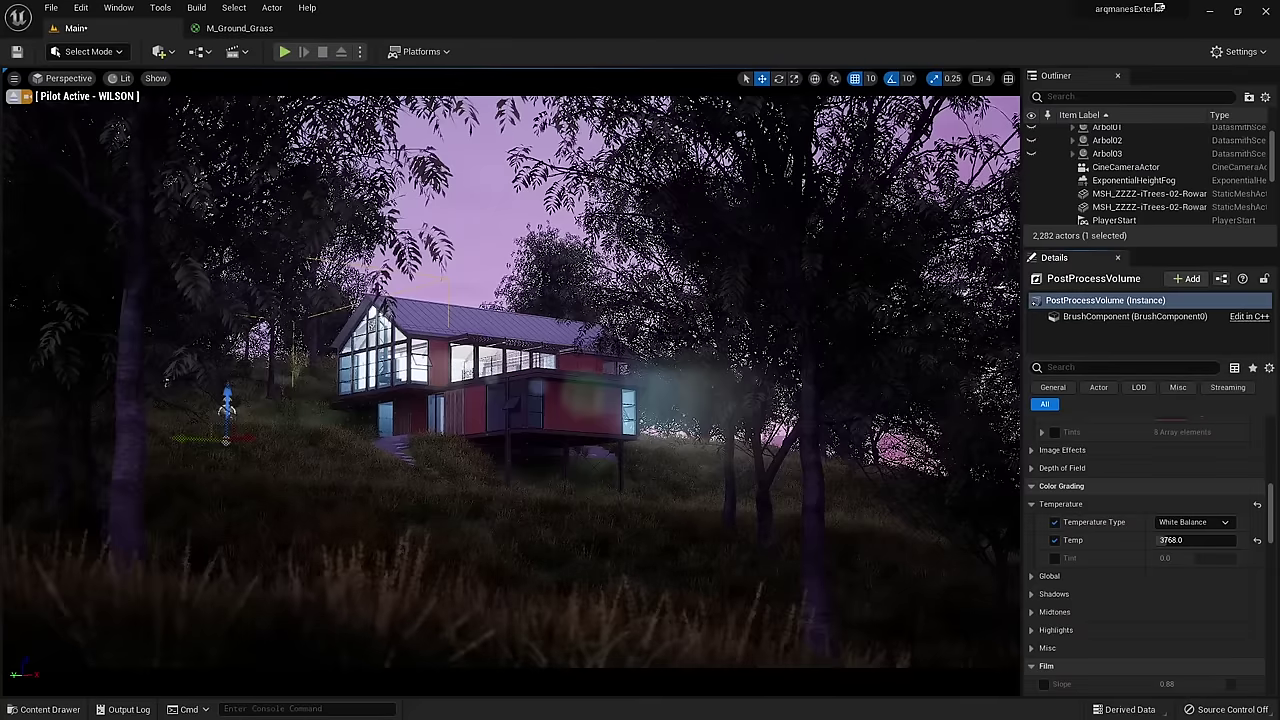
Step: Create the wiLSONSEQ level sequence and drag the WILSON camera into it as a track
click(247, 52)
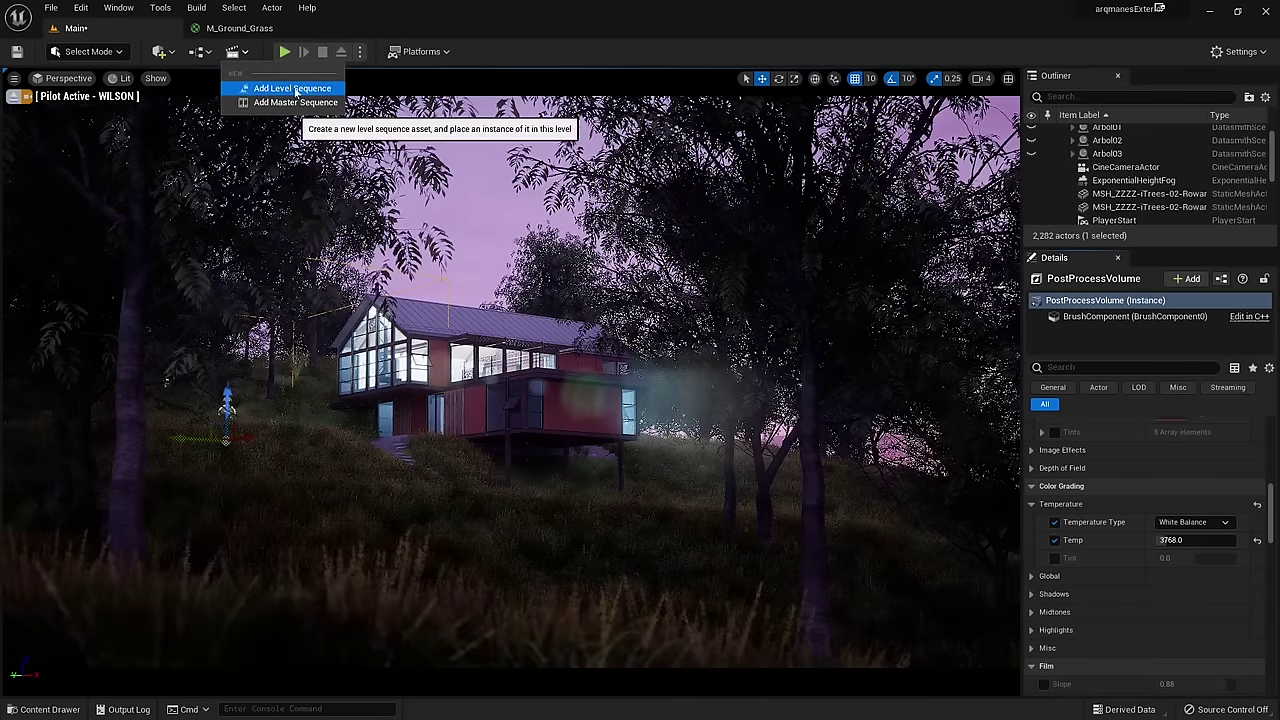
click(292, 89)
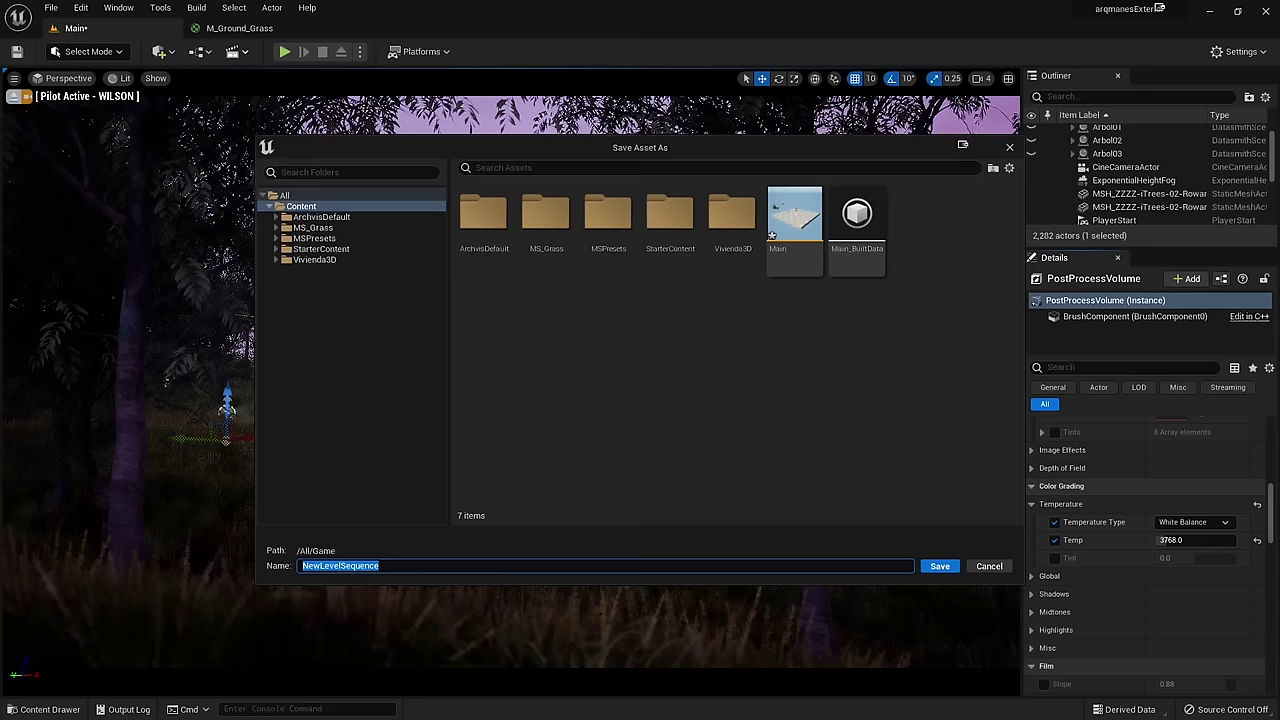
text(wiLSONSEQ)
click(940, 567)
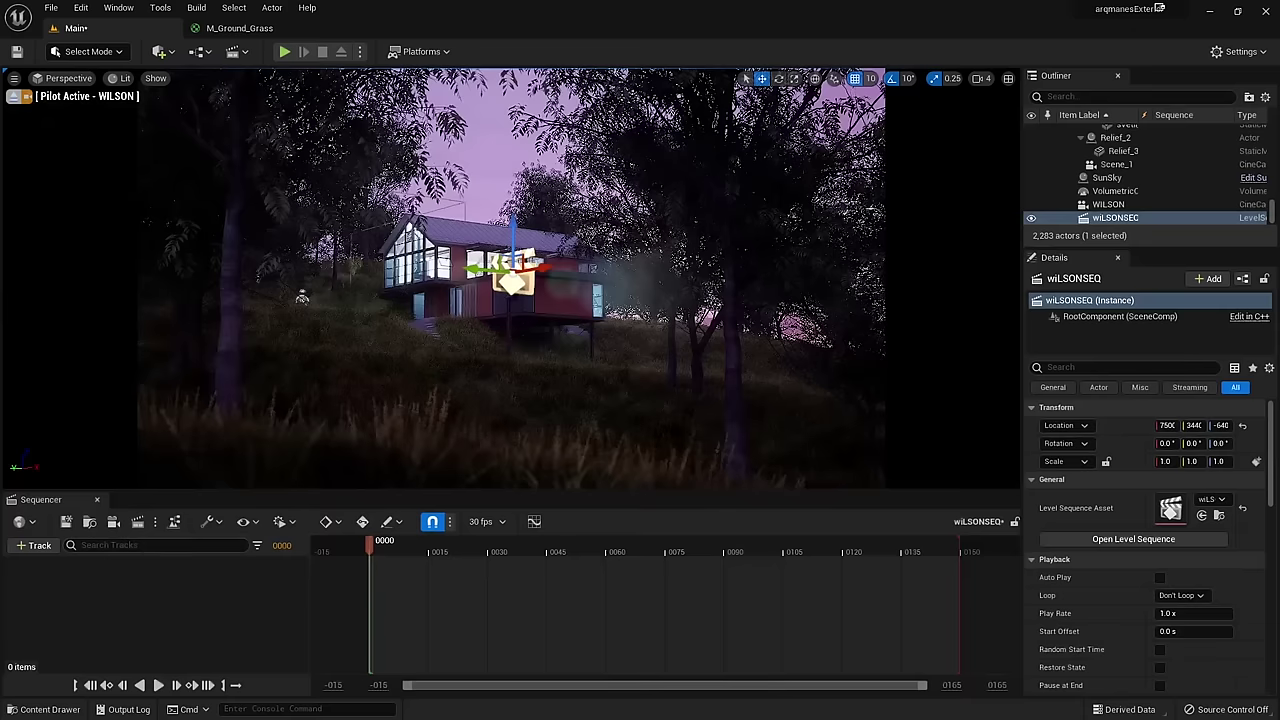
click(1105, 204)
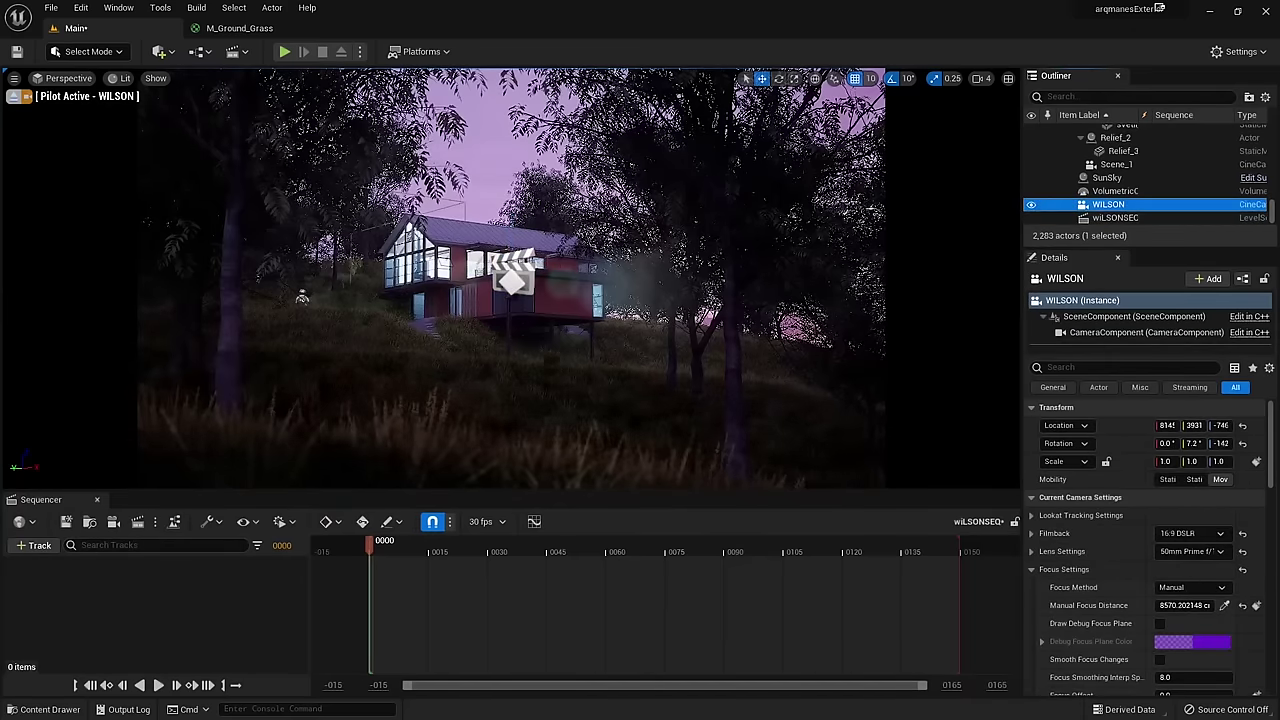
mouse_move(1108, 205)
mouse_down()
mouse_move(251, 573)
mouse_move(451, 607)
mouse_up()
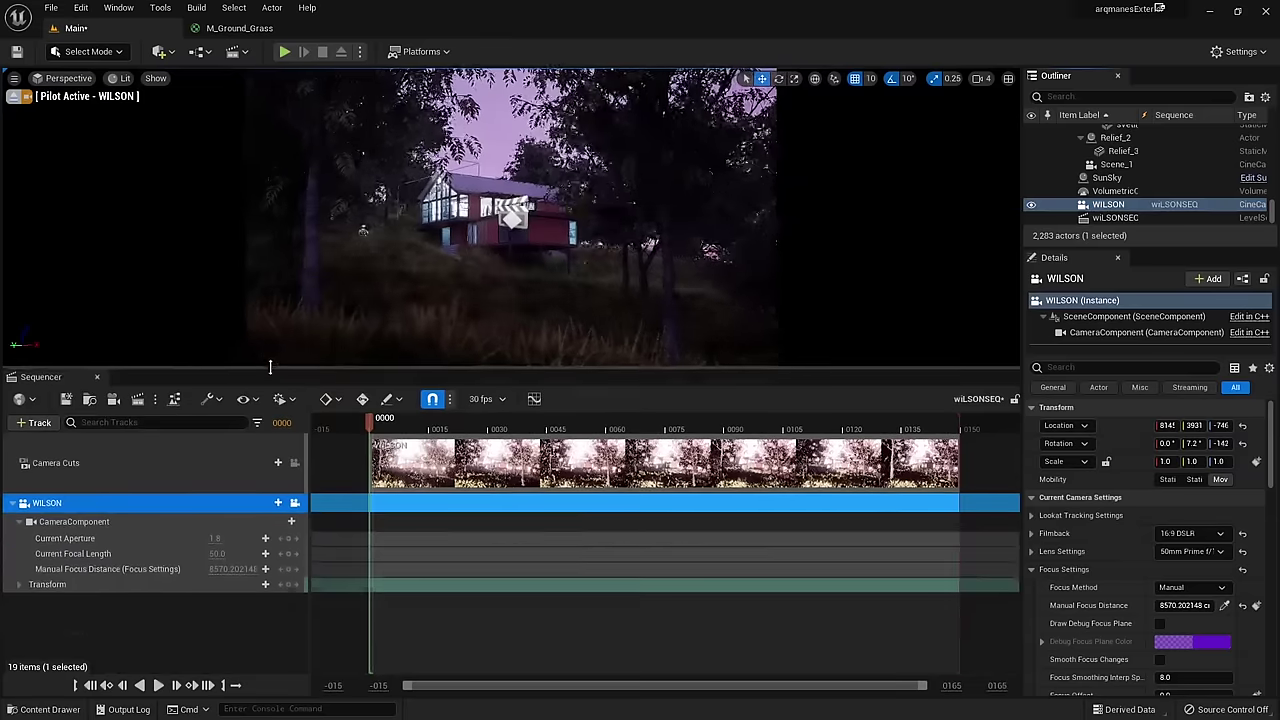
Step: Set the sequence to 24 fps with the playhead at the last frame
drag(278, 491, 278, 368)
click(20, 584)
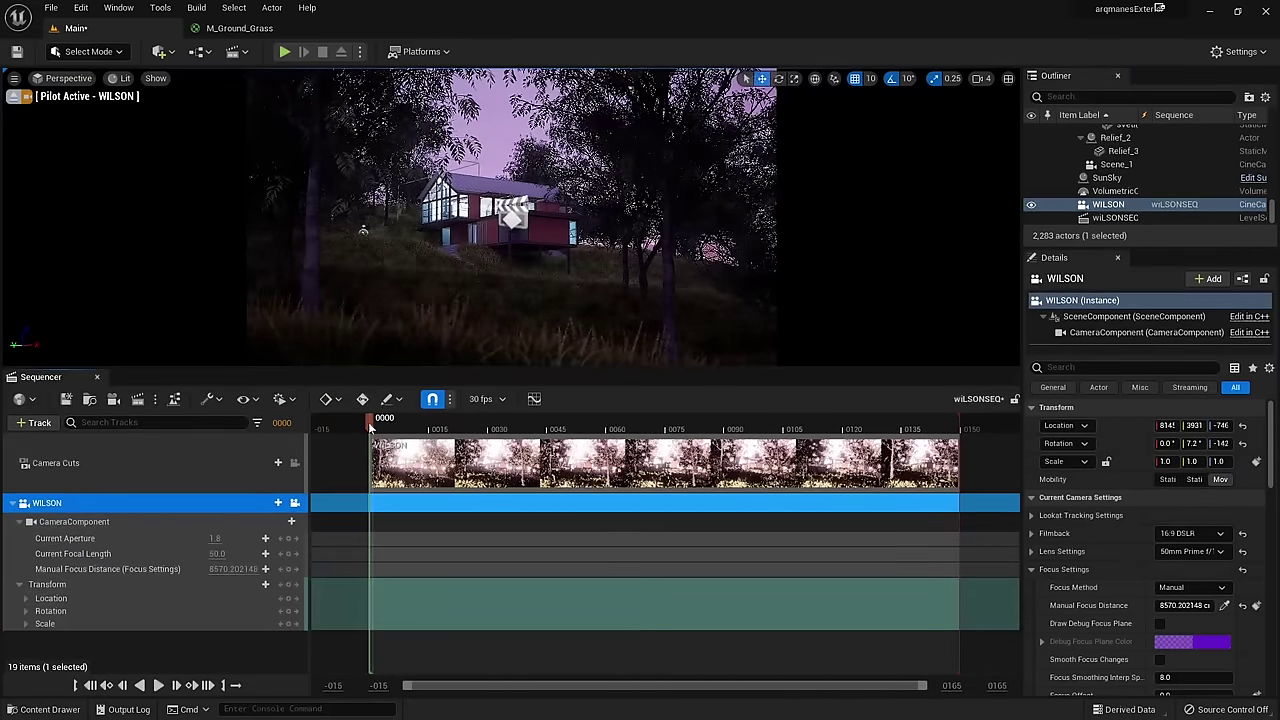
mouse_move(392, 420)
mouse_down()
mouse_move(444, 420)
mouse_move(375, 418)
mouse_up()
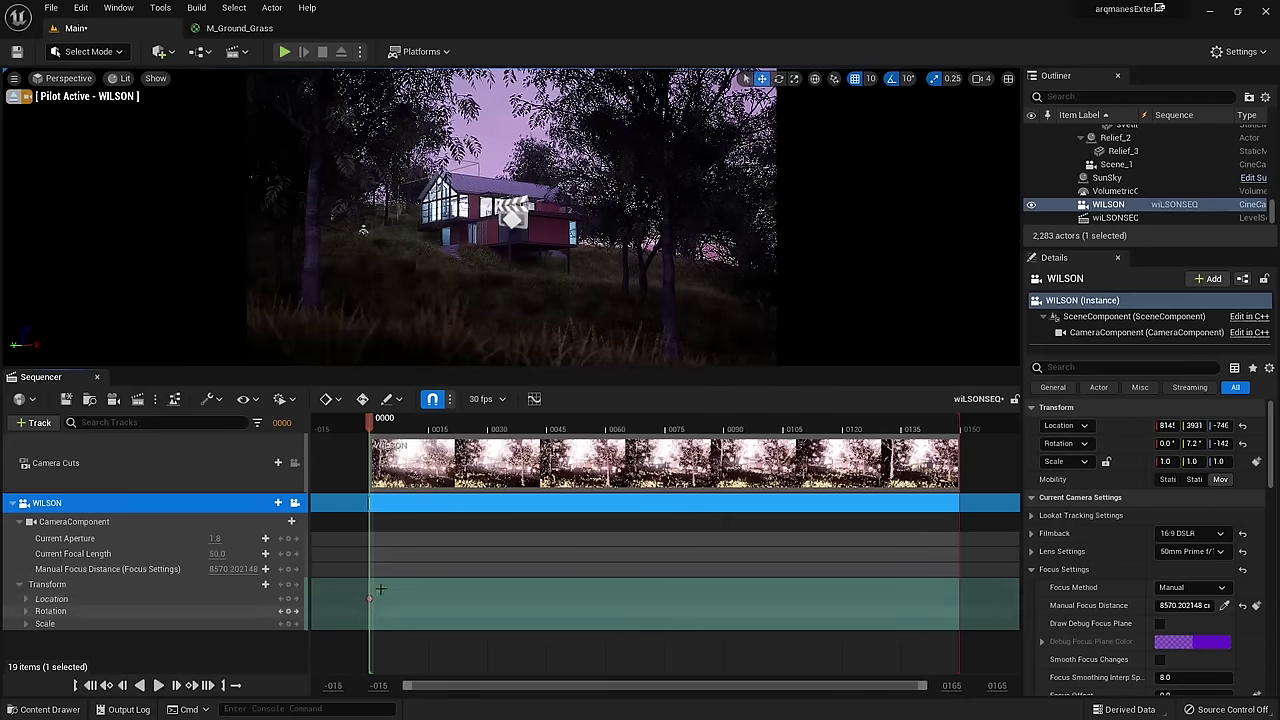
click(776, 427)
drag(776, 427, 963, 425)
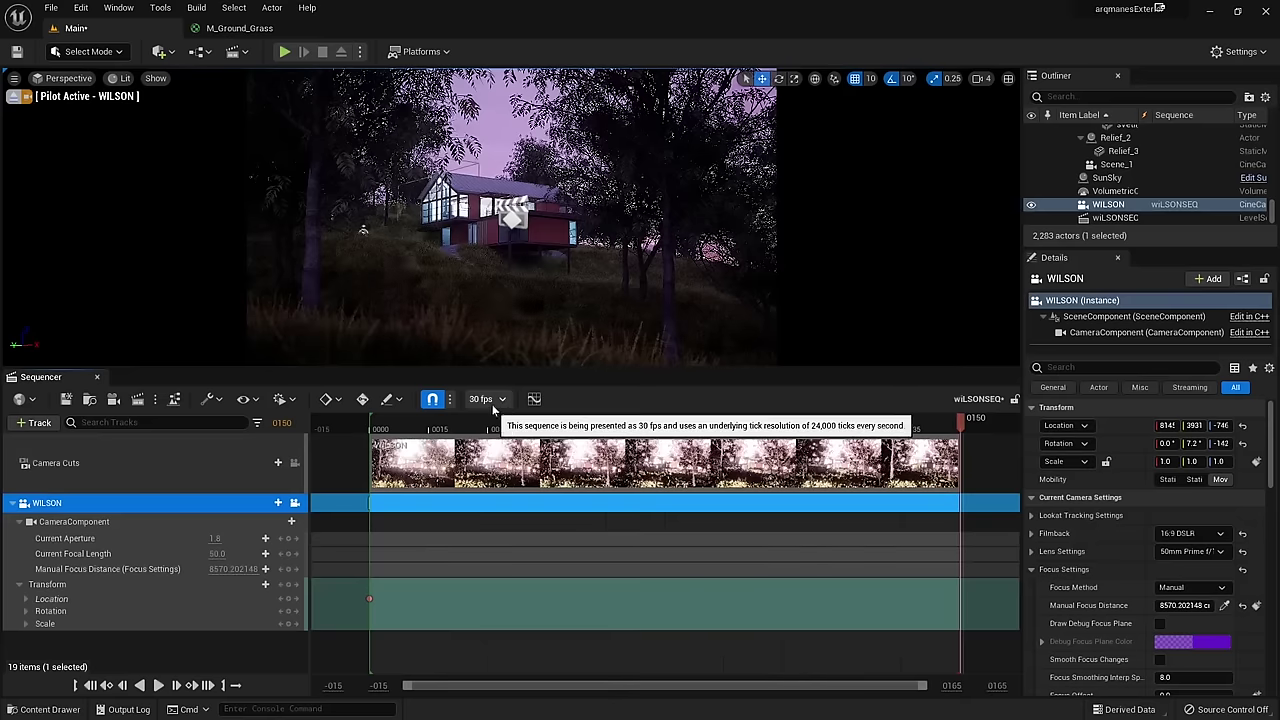
click(503, 400)
click(515, 480)
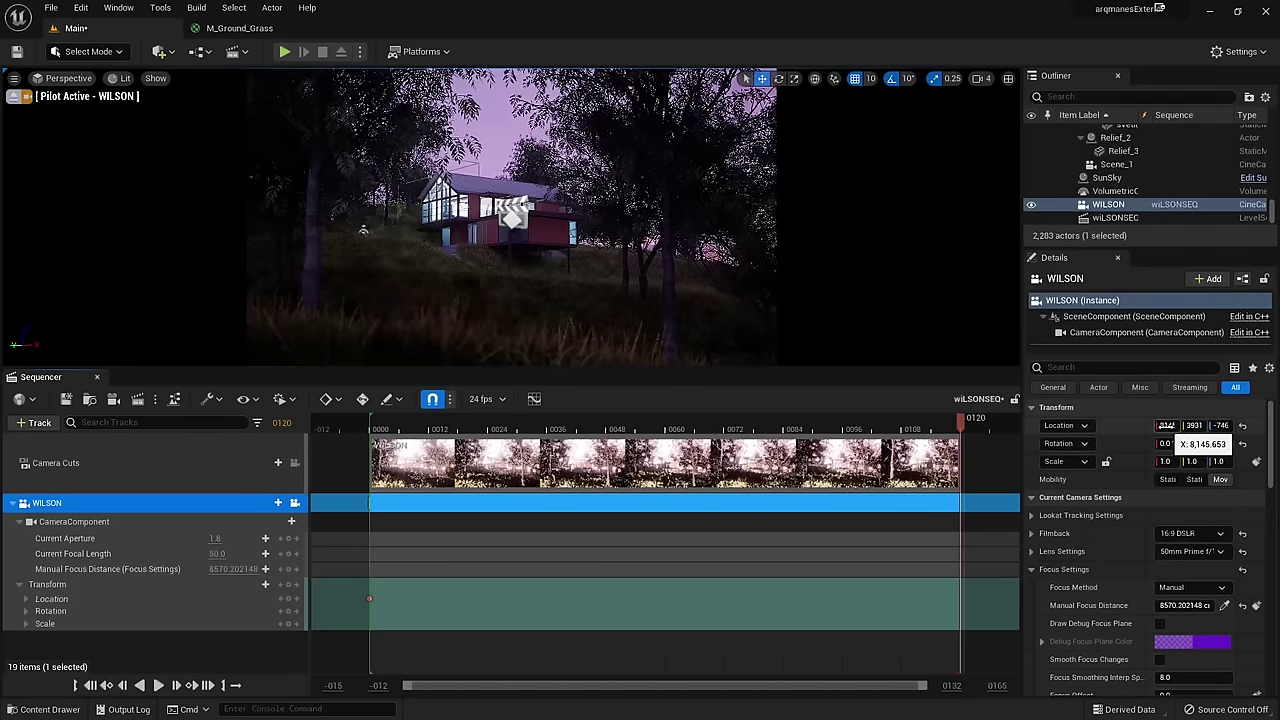
Step: Keyframe the WILSON camera's Location X at about 8891 and play the sequence
drag(1166, 426, 416, 577)
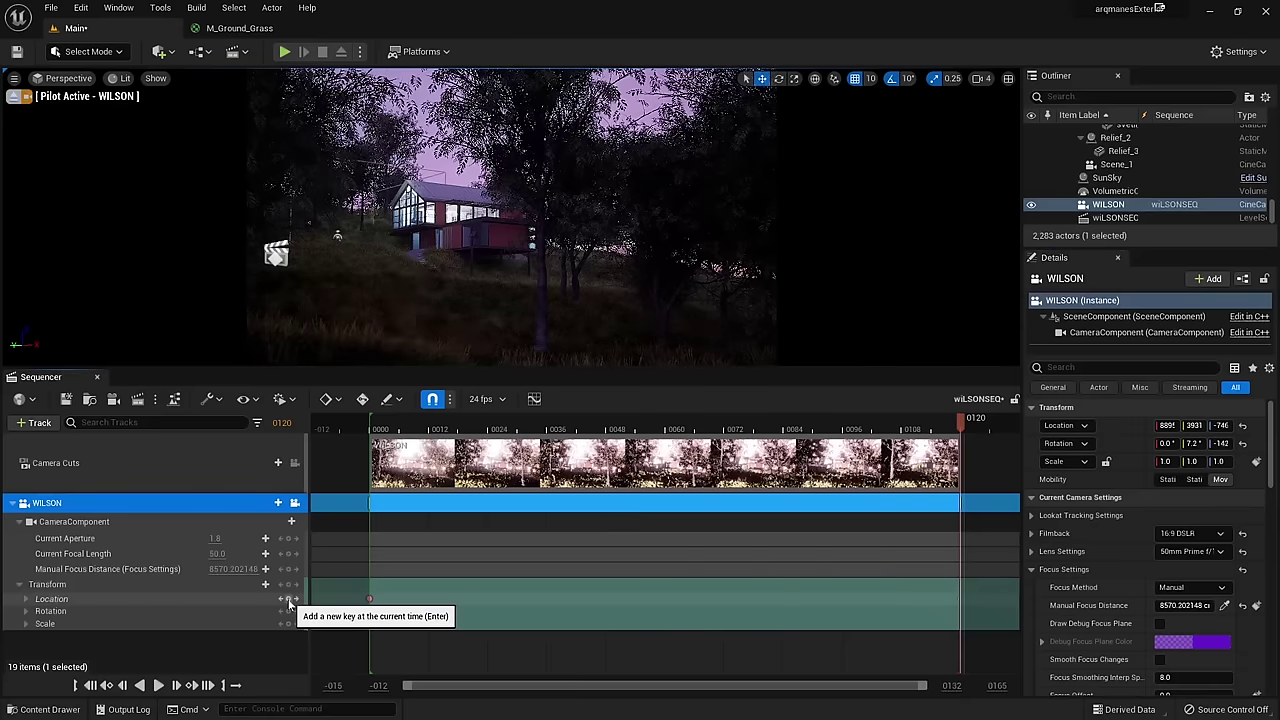
click(289, 603)
click(158, 686)
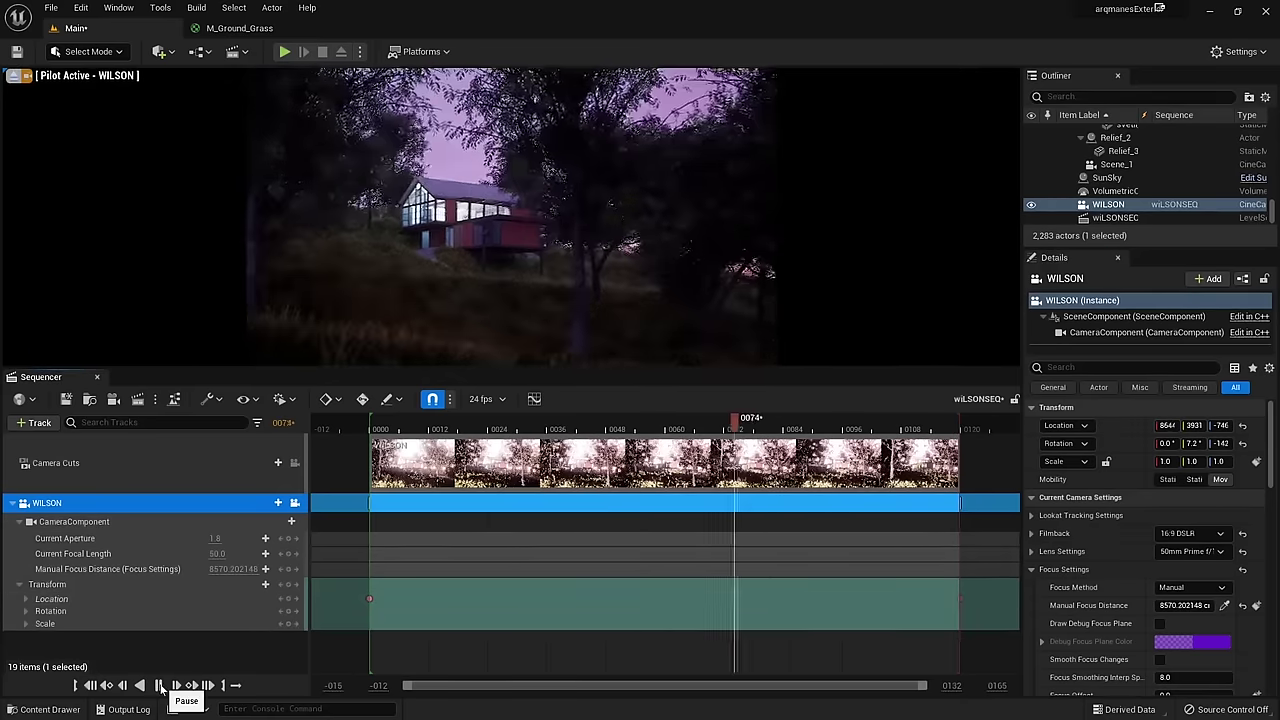
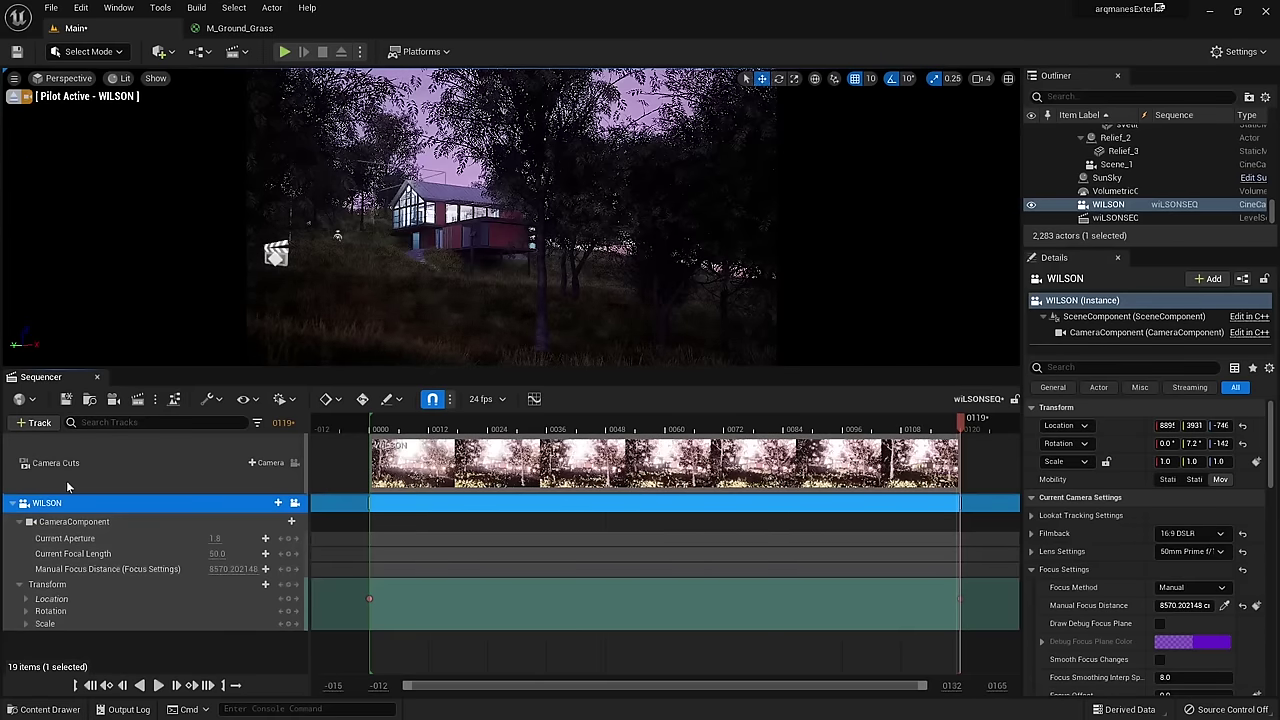
Step: Look through the Window menu and the Plugins browser for the Movie Render Queue plugin
click(110, 9)
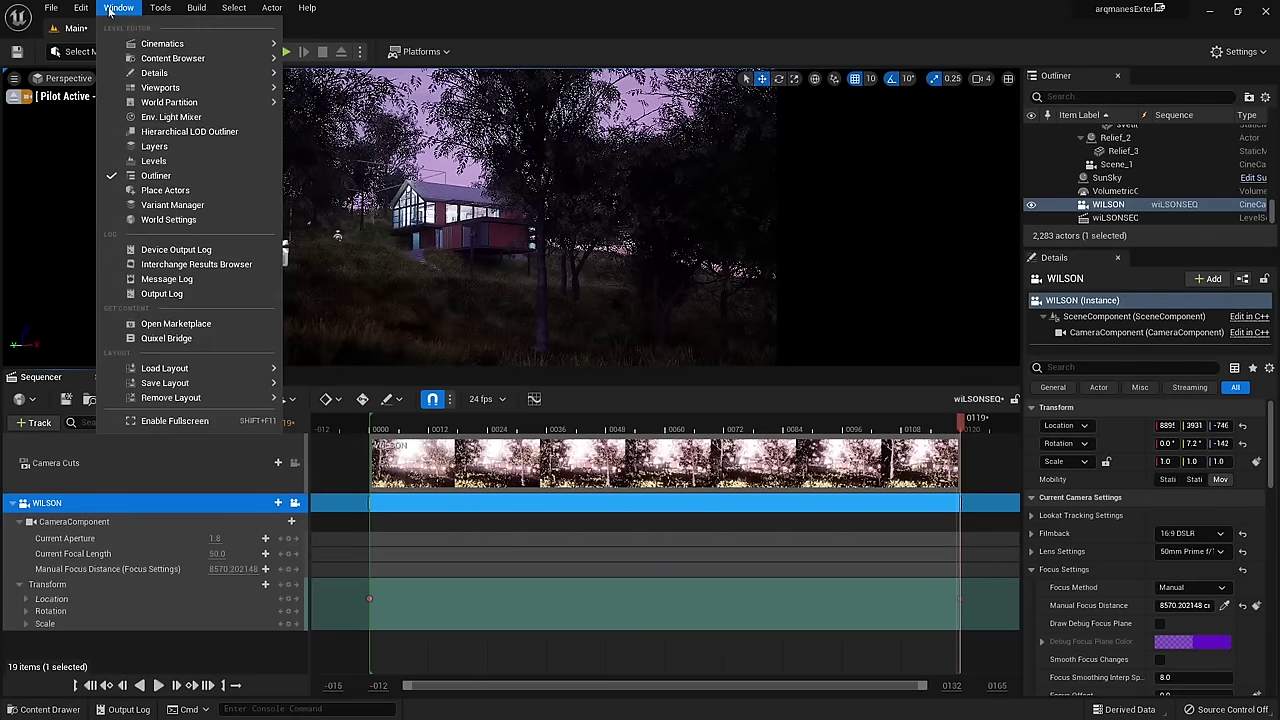
mouse_move(150, 46)
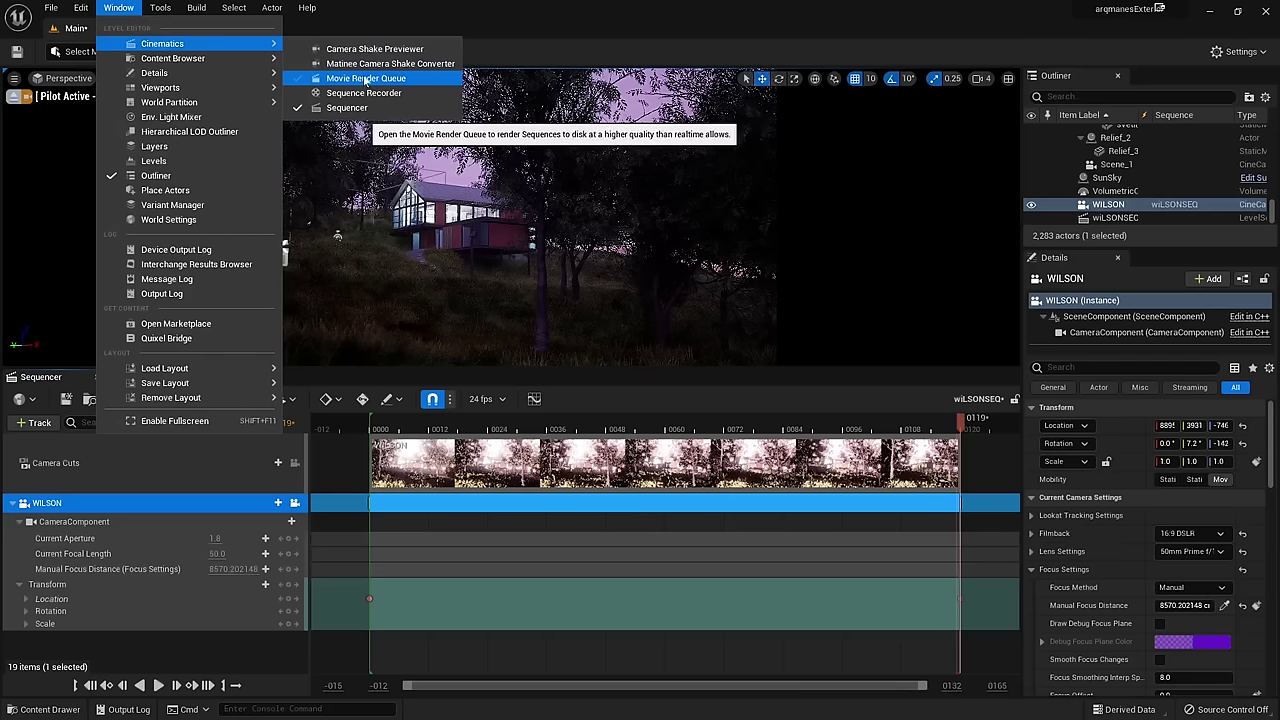
click(81, 8)
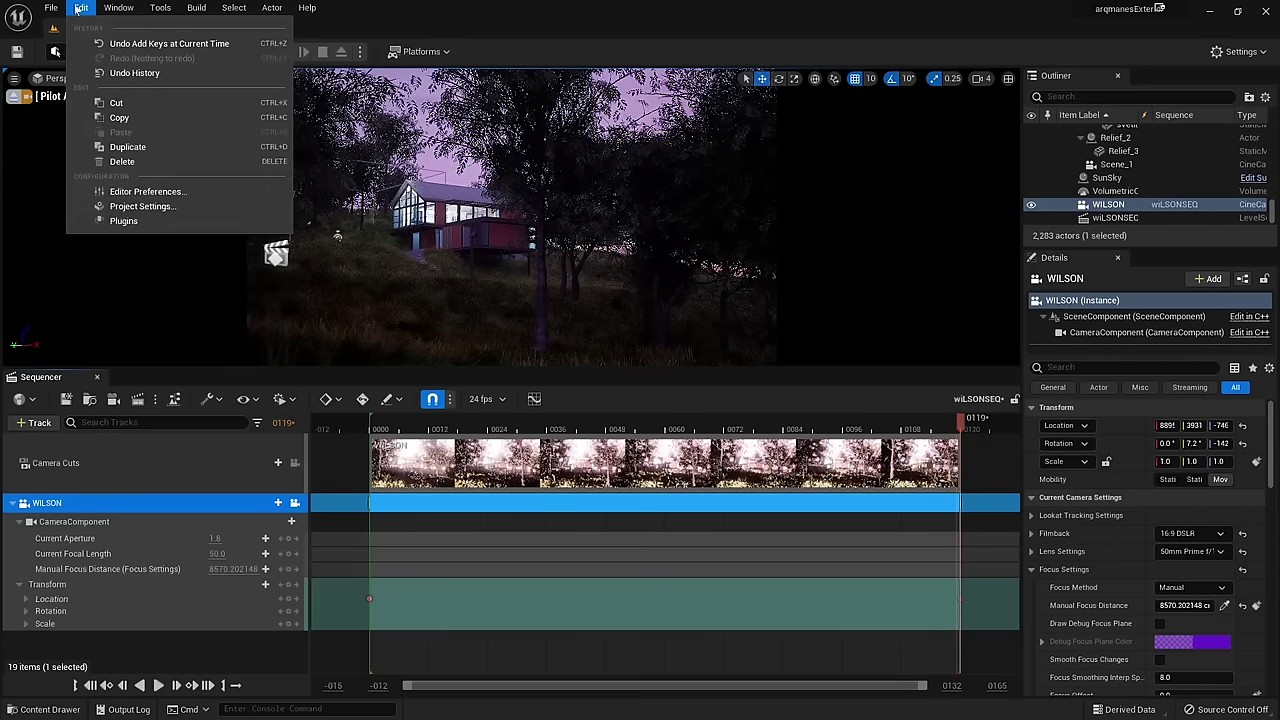
click(123, 221)
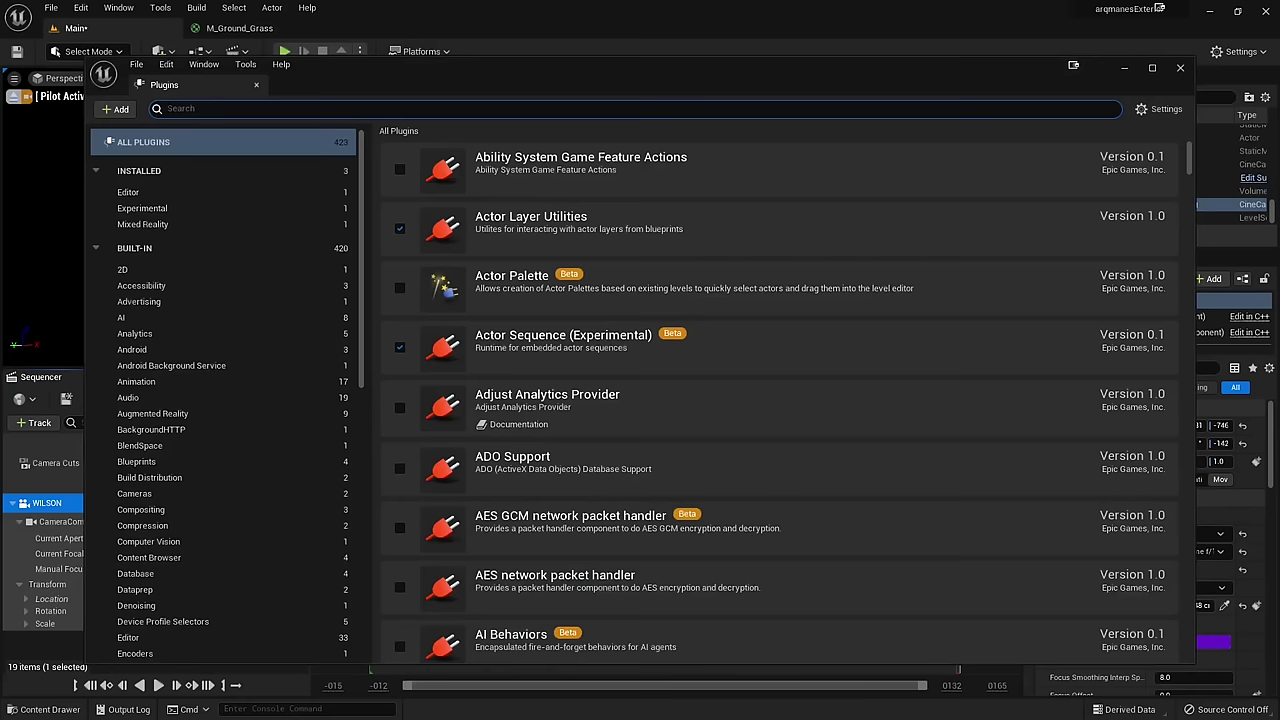
text(MOVIE)
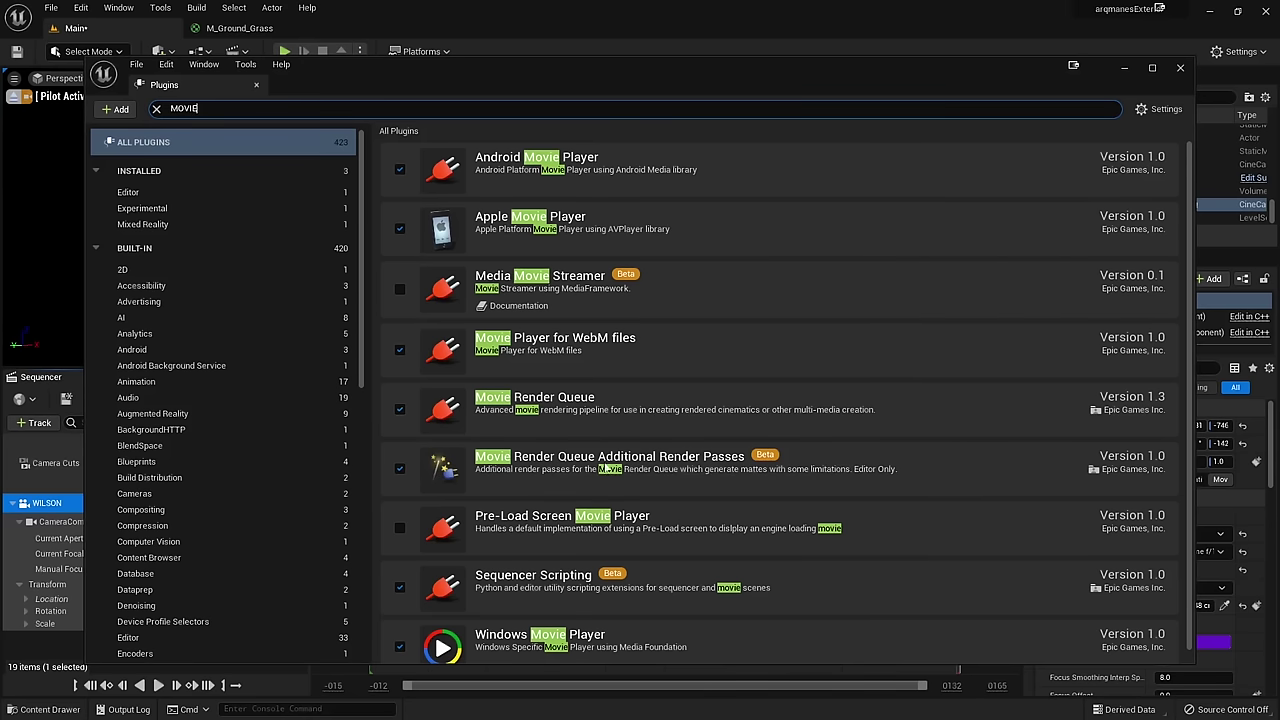
click(1181, 69)
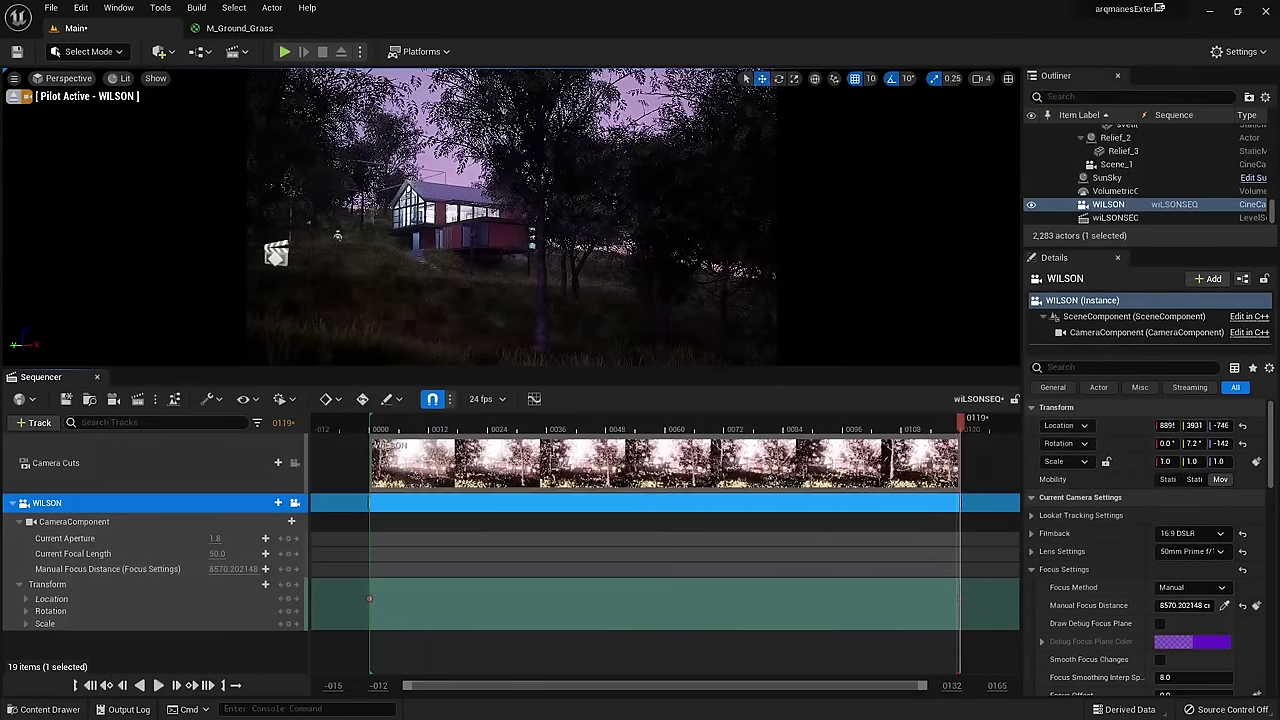
Step: Open Movie Render Queue from Window > Cinematics and add wiLSONSEQ as a render job
click(125, 9)
mouse_move(160, 44)
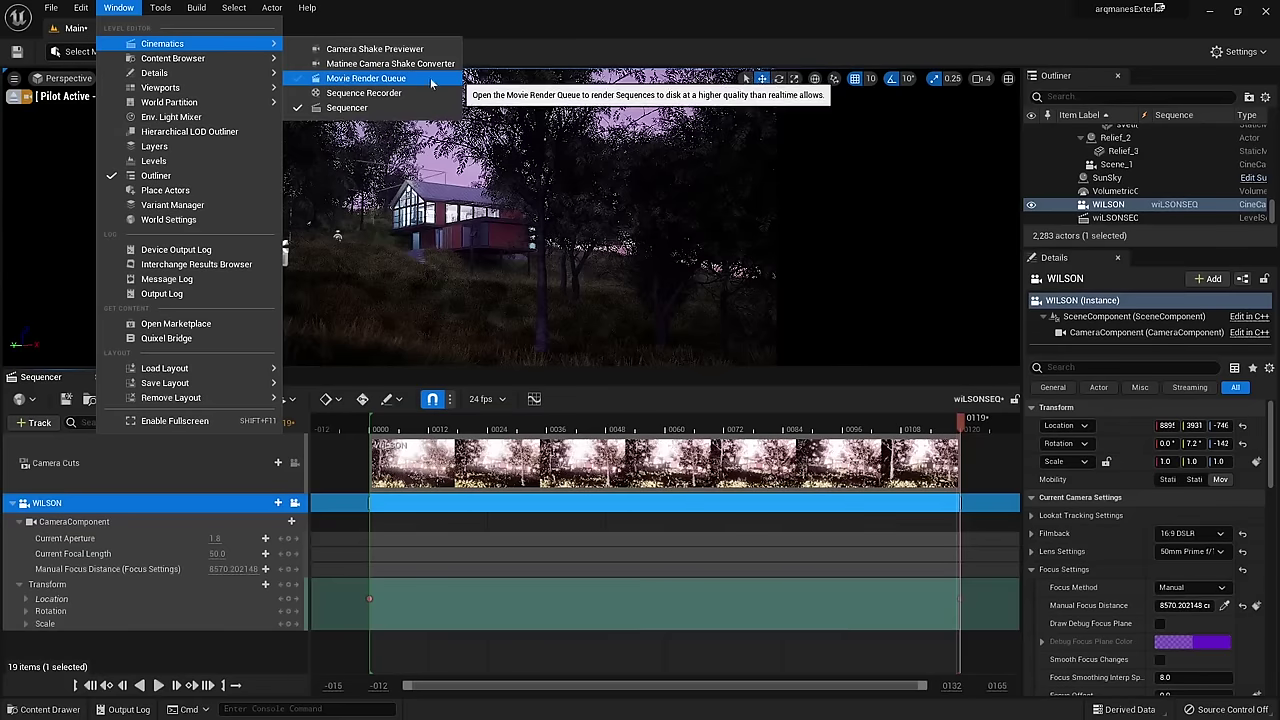
click(376, 80)
click(353, 195)
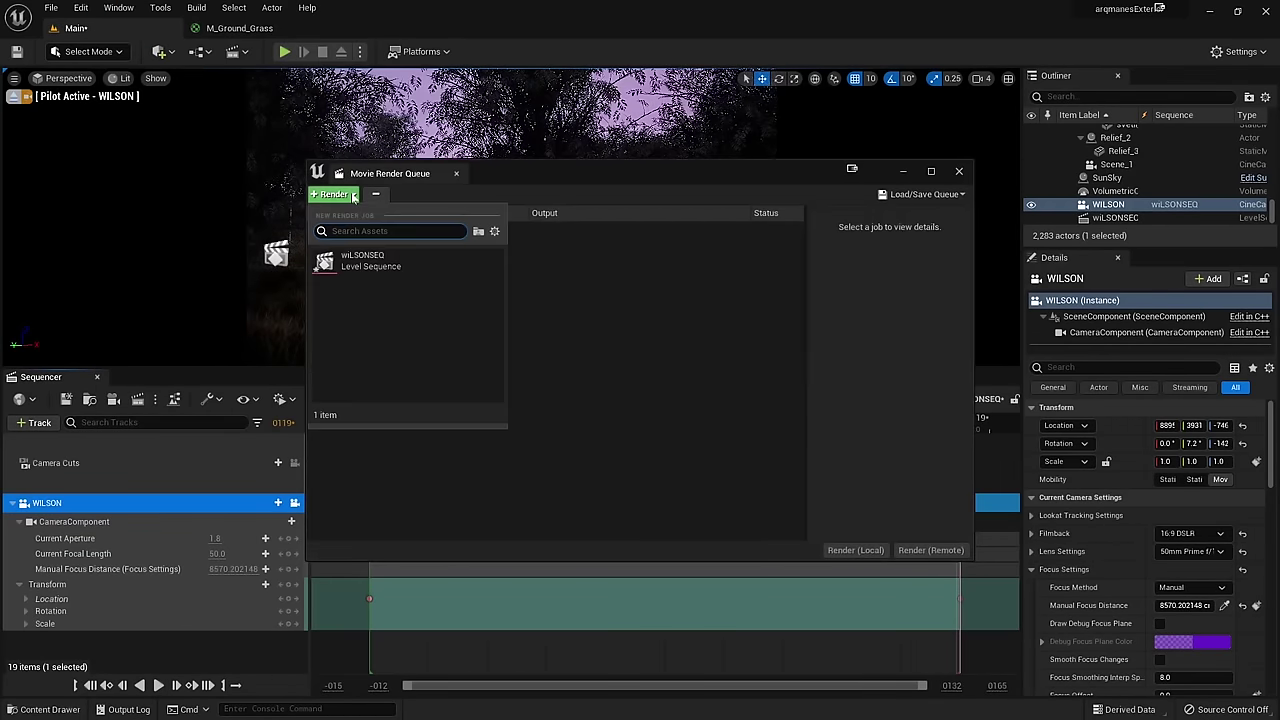
click(372, 266)
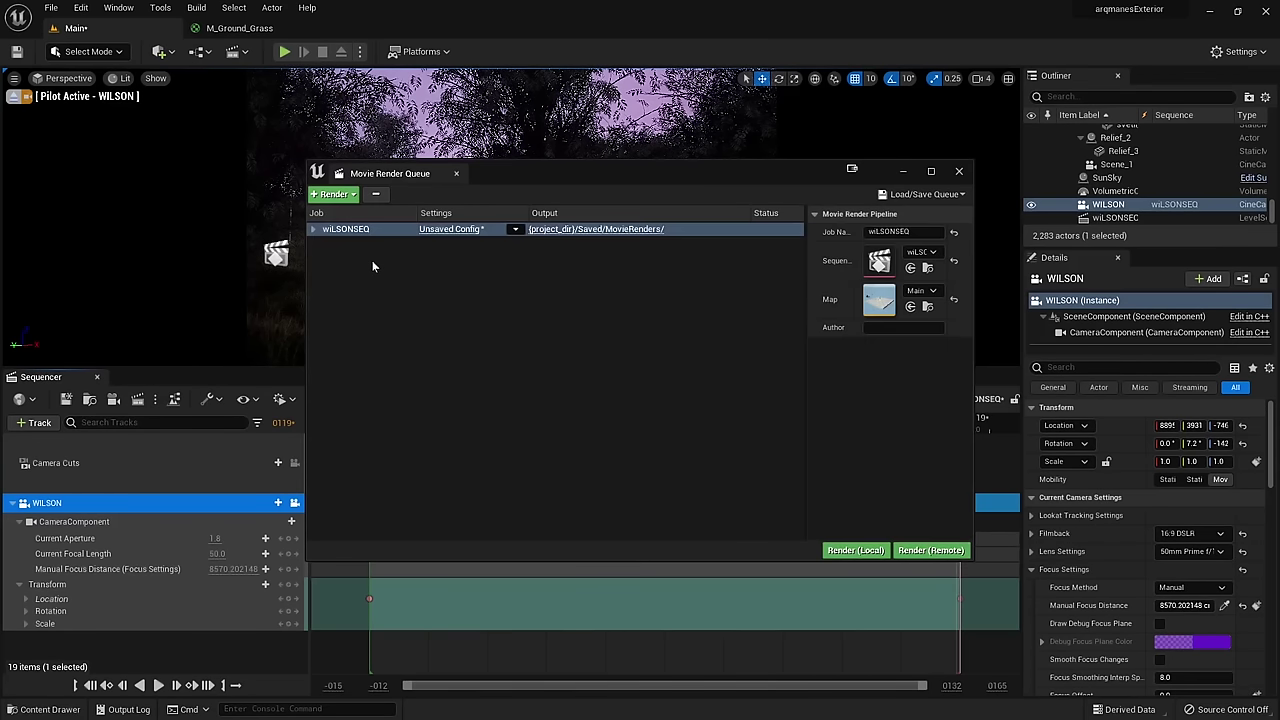
Step: Replace the .jpg Sequence export with a .png Sequence [8bit], accept, and render locally
click(443, 232)
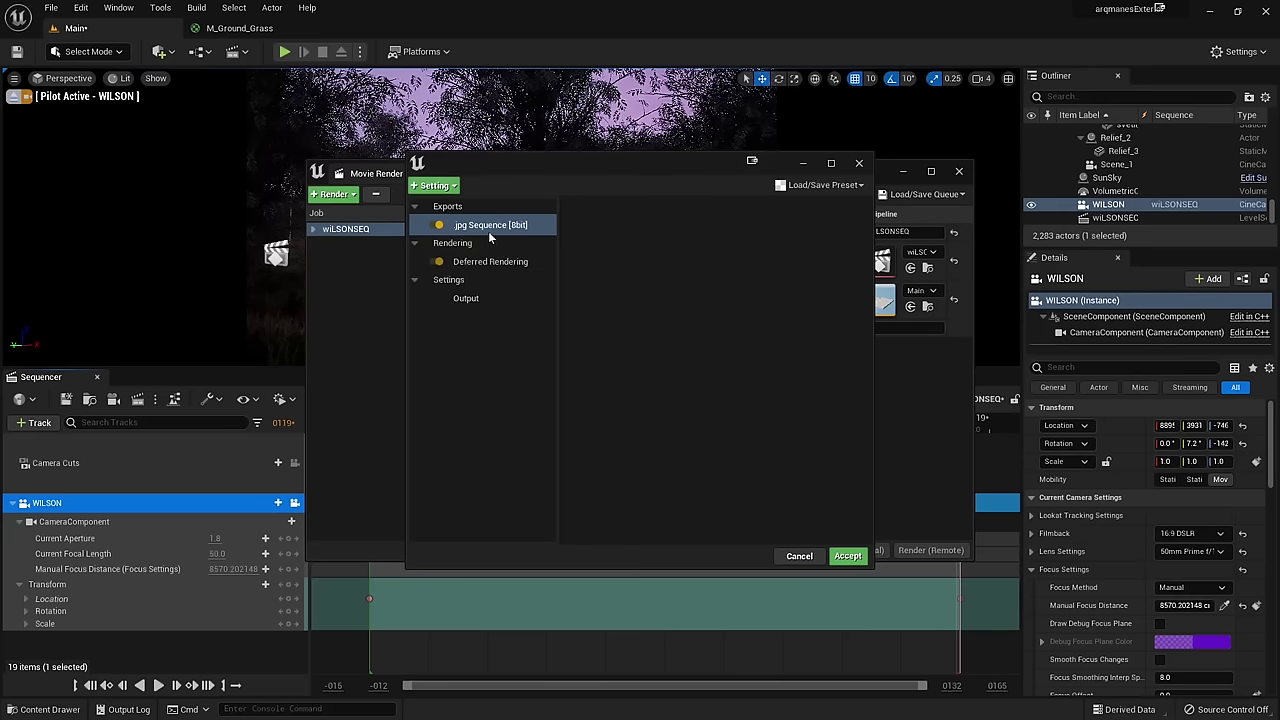
click(453, 188)
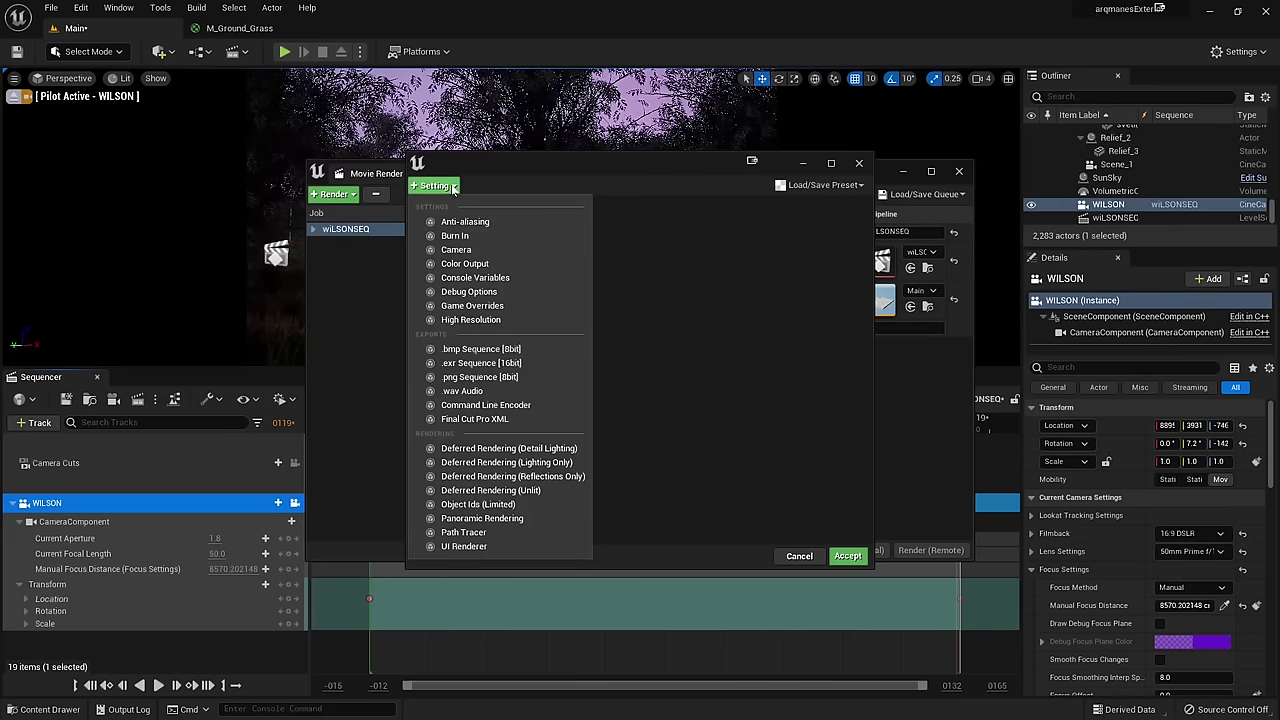
click(446, 377)
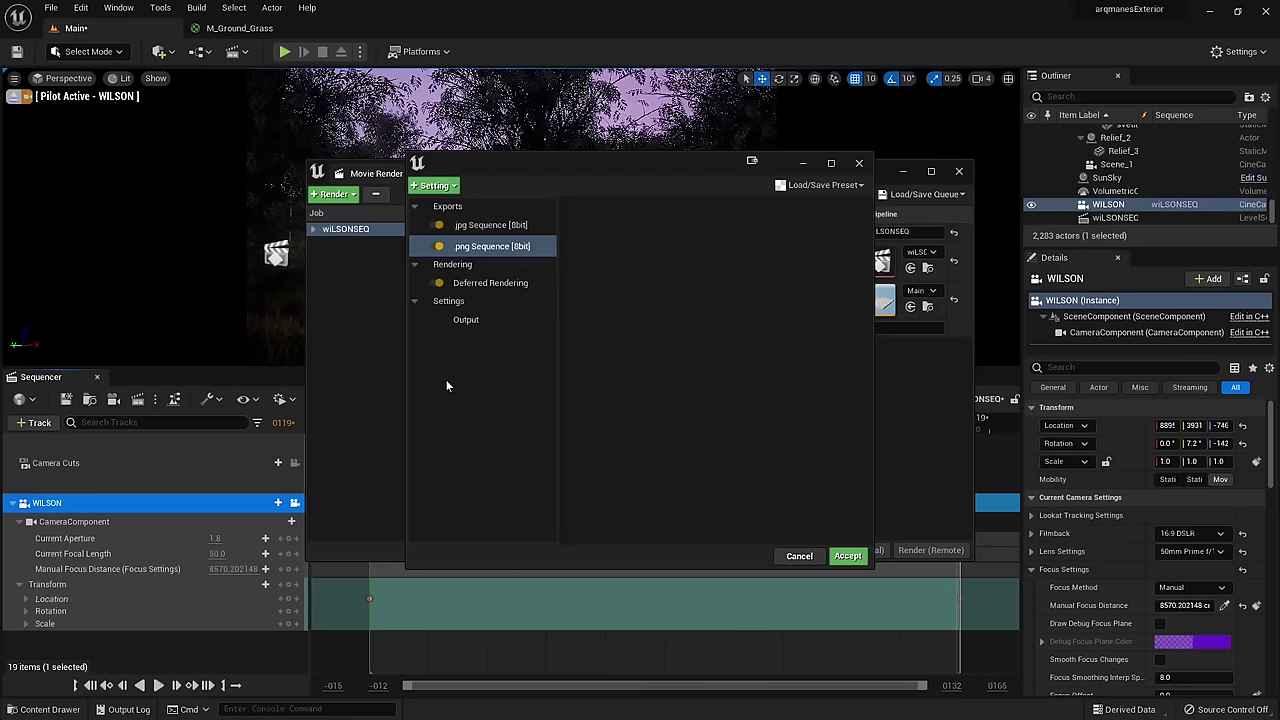
click(437, 226)
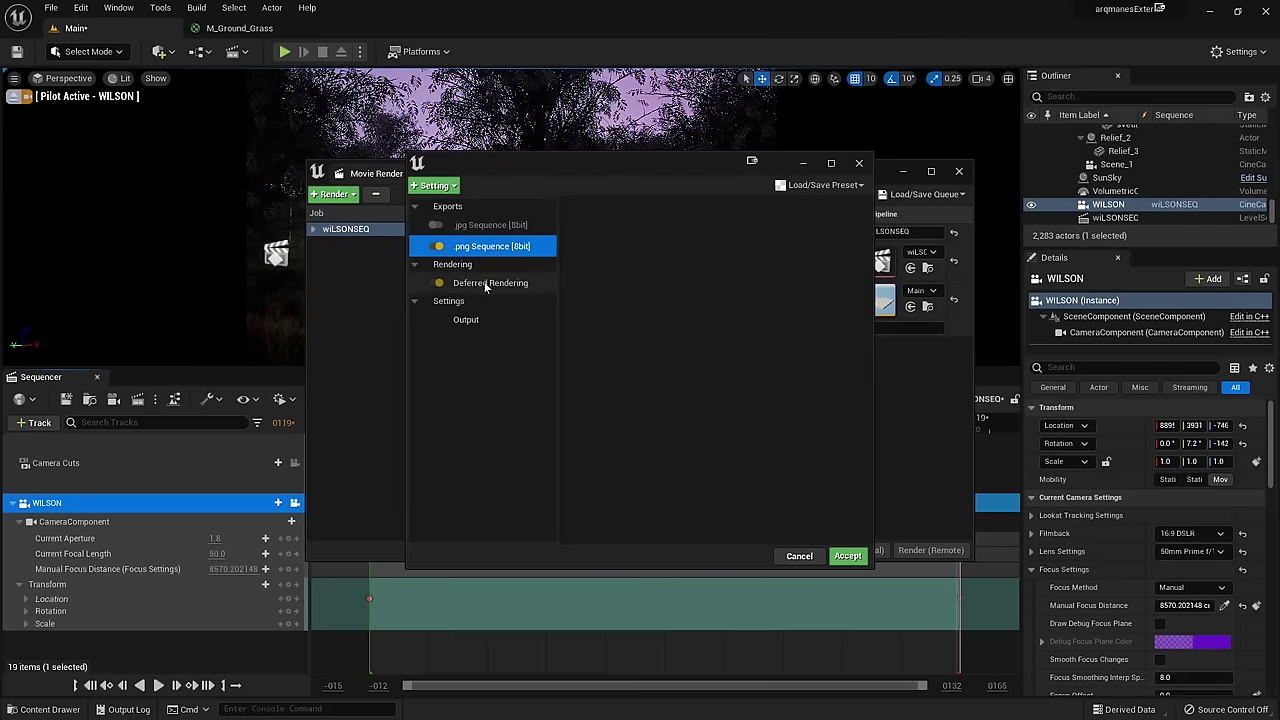
click(463, 320)
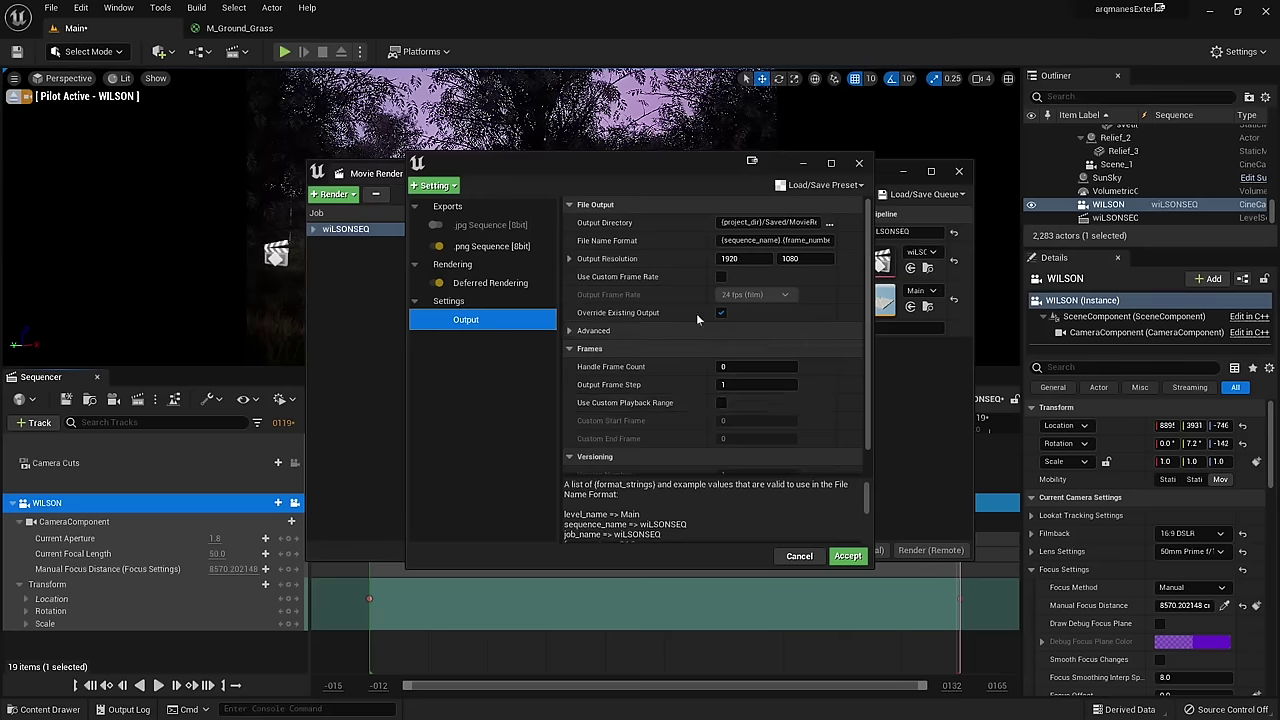
click(846, 558)
click(847, 550)
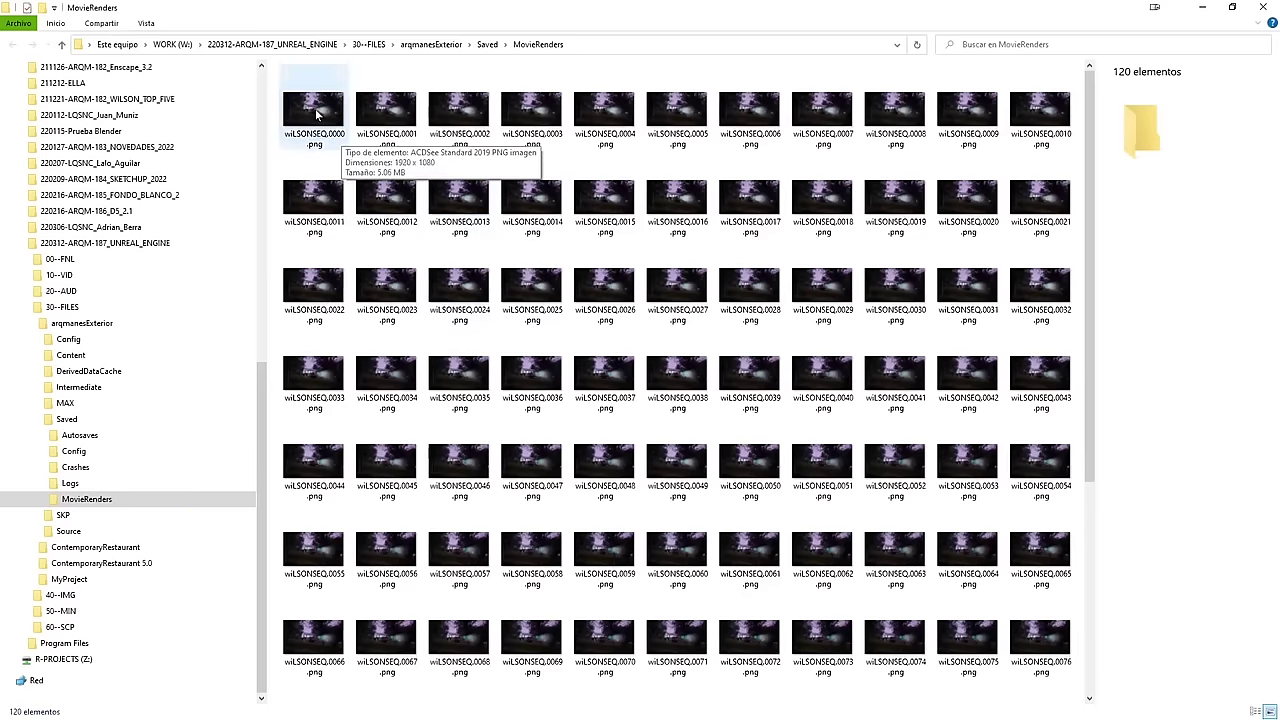
Step: Check wiLSONSEQ.0000.png's 1920x1080 details in MovieRenders, then return to Unreal Editor
click(308, 113)
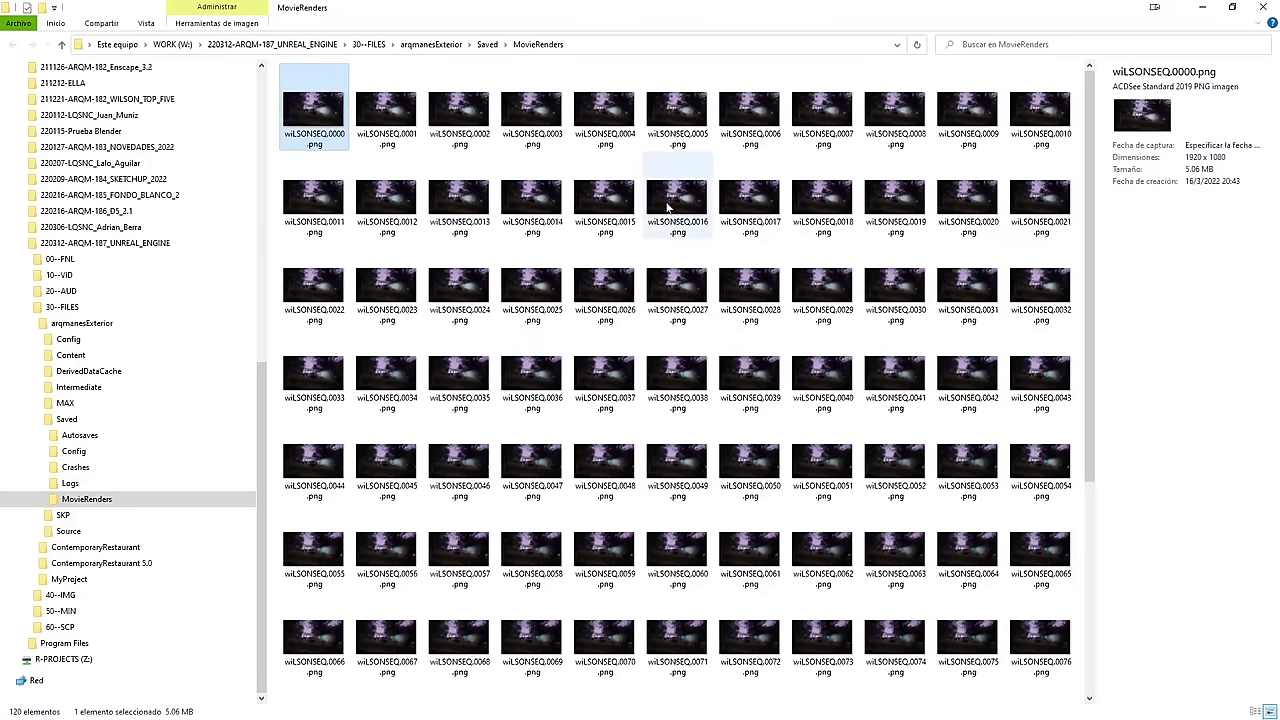
key(alt+Tab)
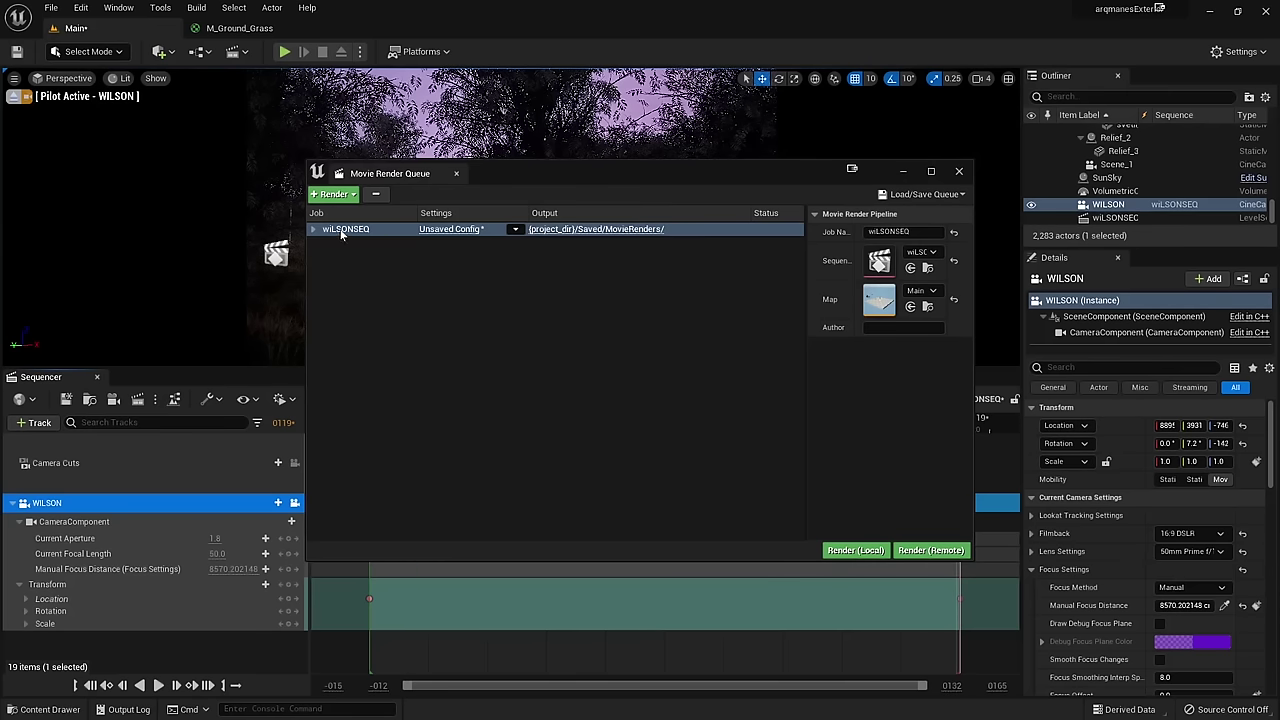
Step: Give the wiLSONSEQ job a custom playback range of frame 1 to 1 and 3840×2160 output, and accept
click(341, 230)
click(443, 230)
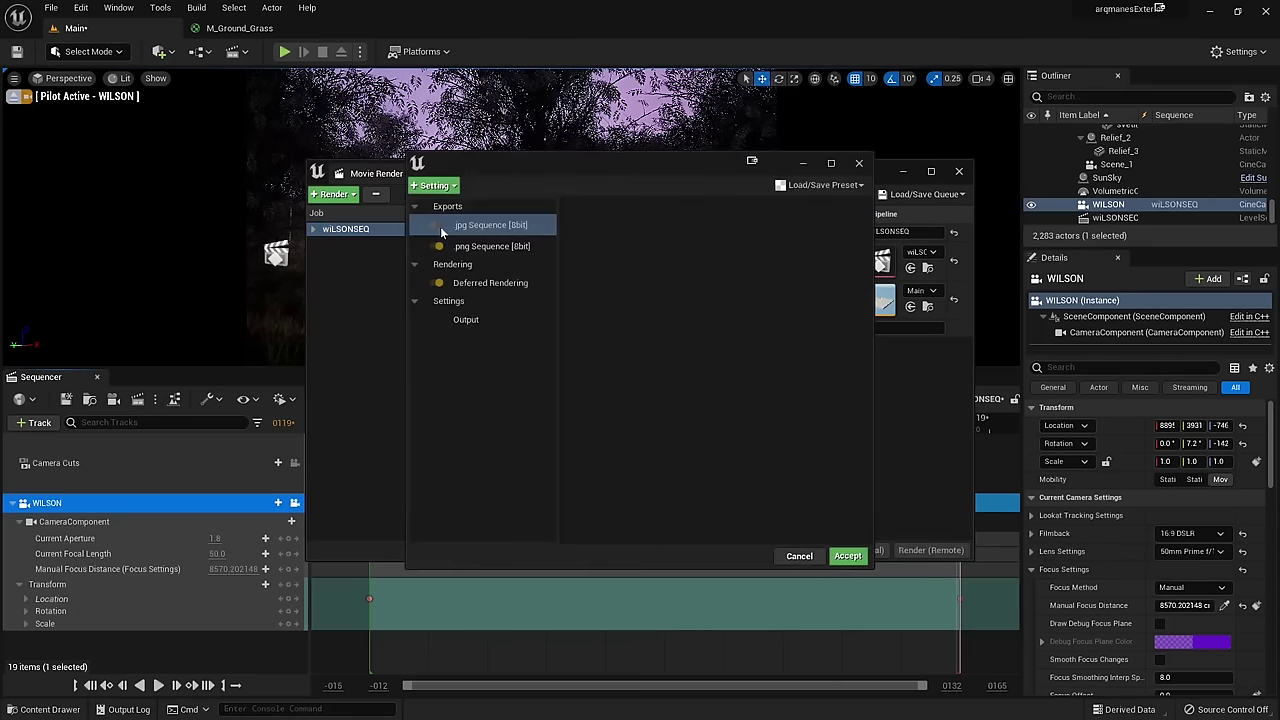
click(470, 321)
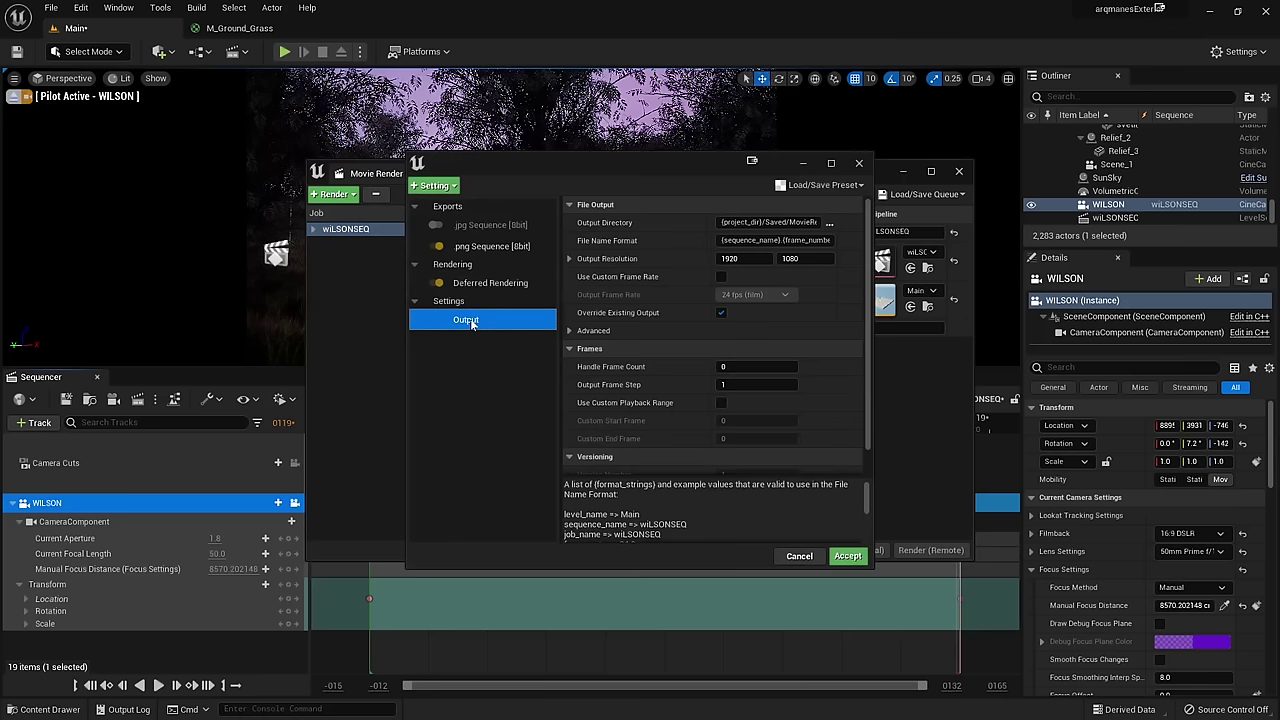
click(721, 402)
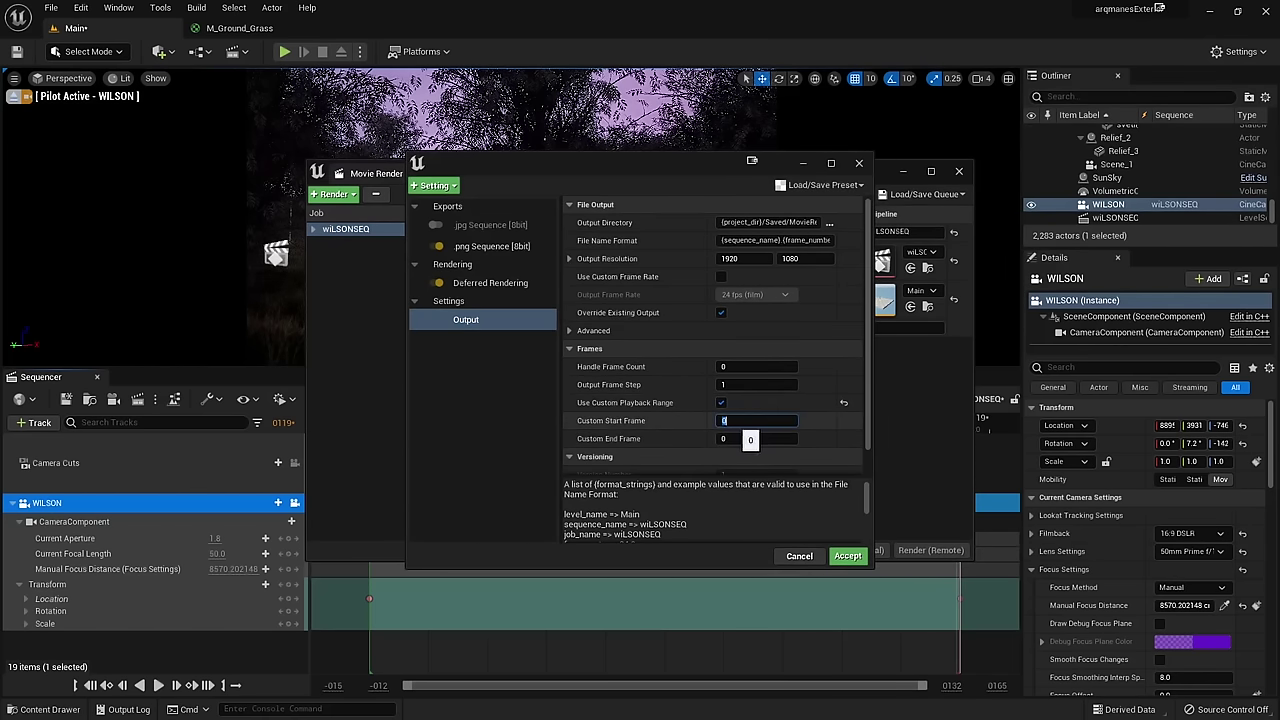
text(1)
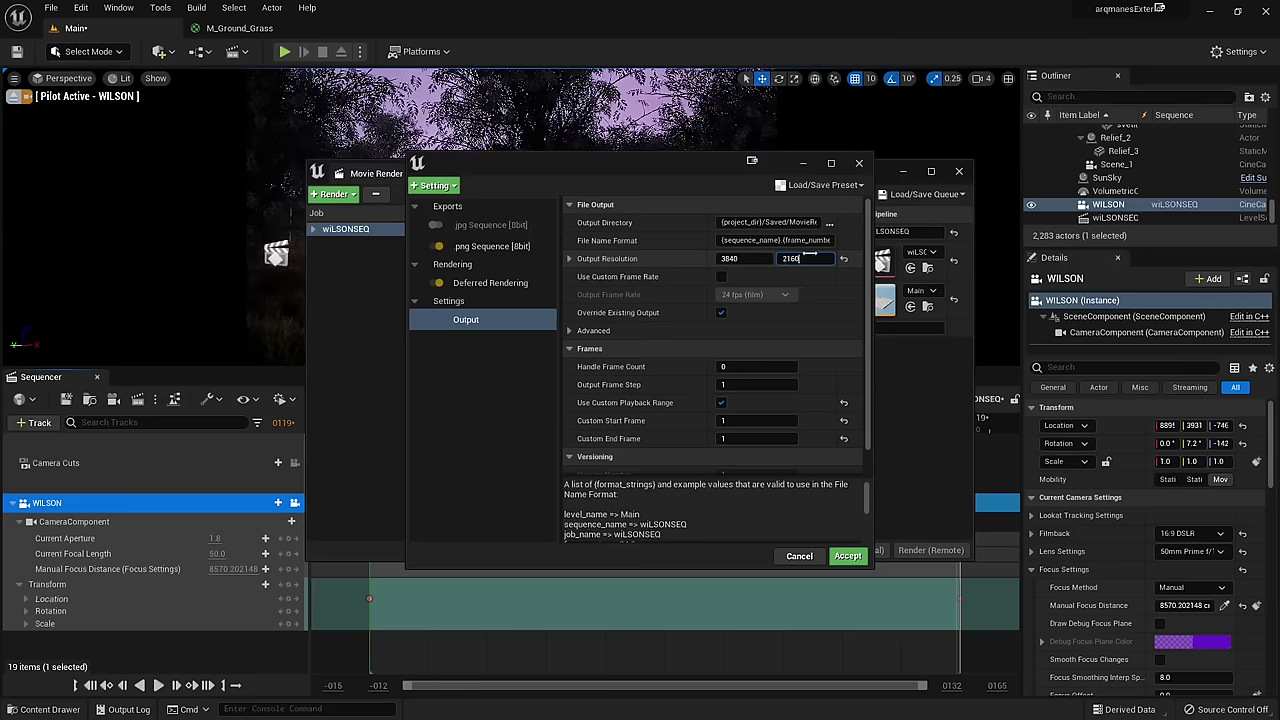
click(848, 556)
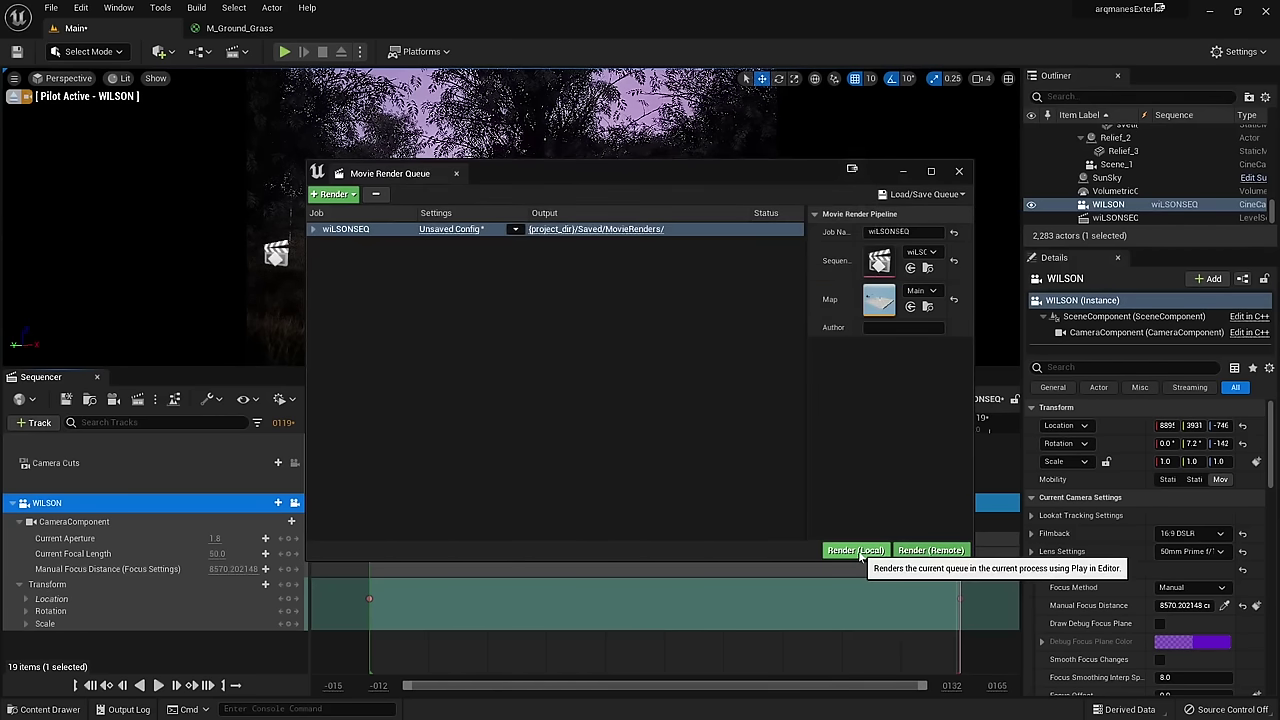